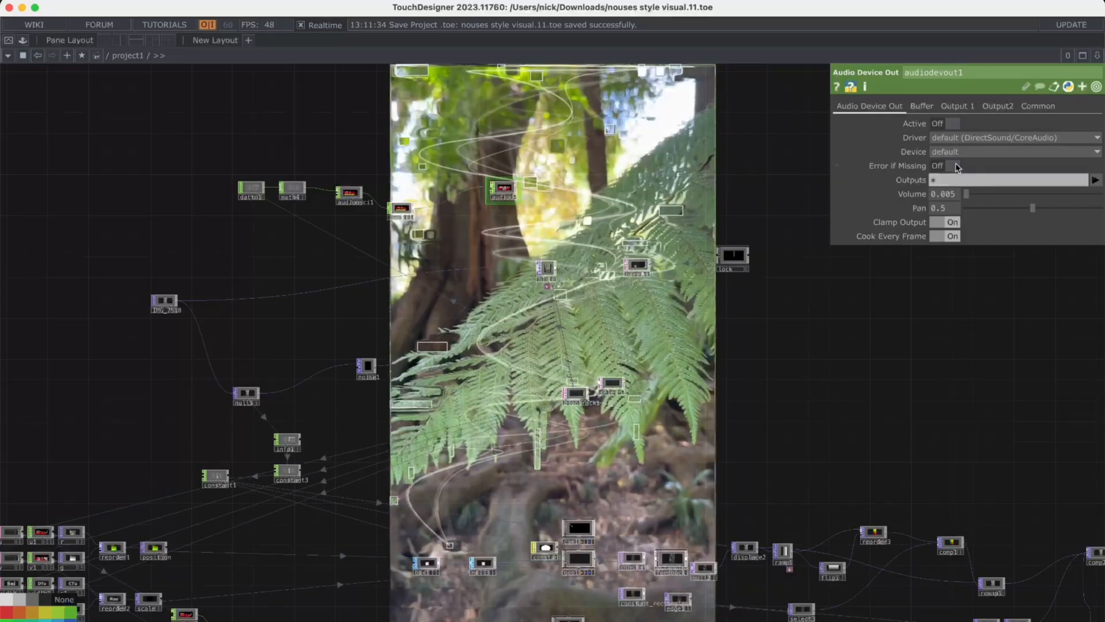
Step: Switch the audiodevout1 audio output active briefly, and deactivate it again
left_click(944, 123)
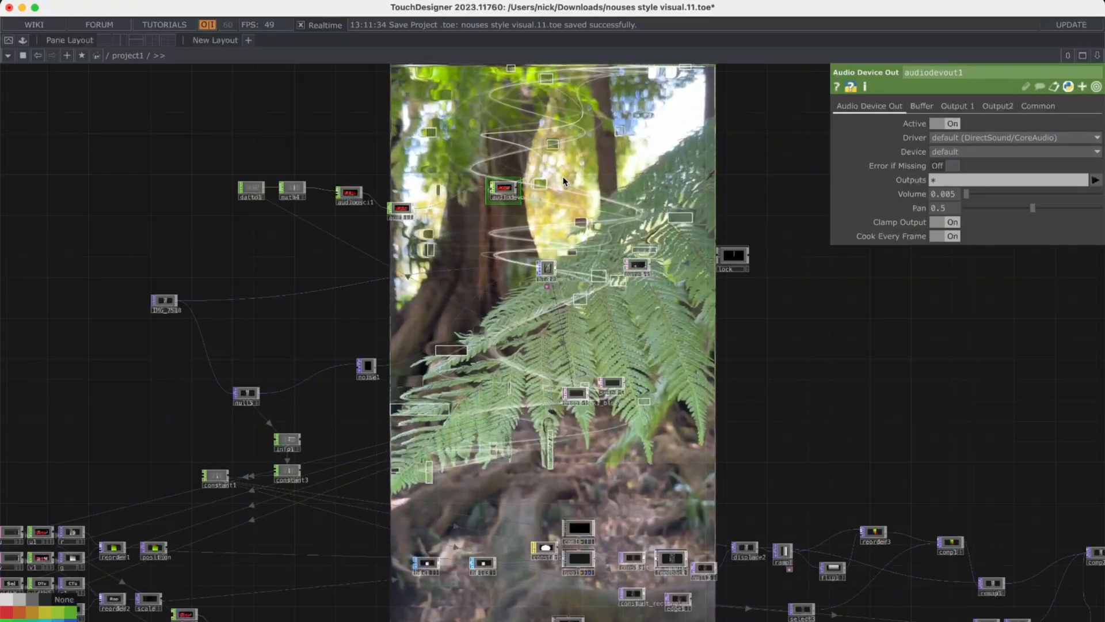
left_click(939, 126)
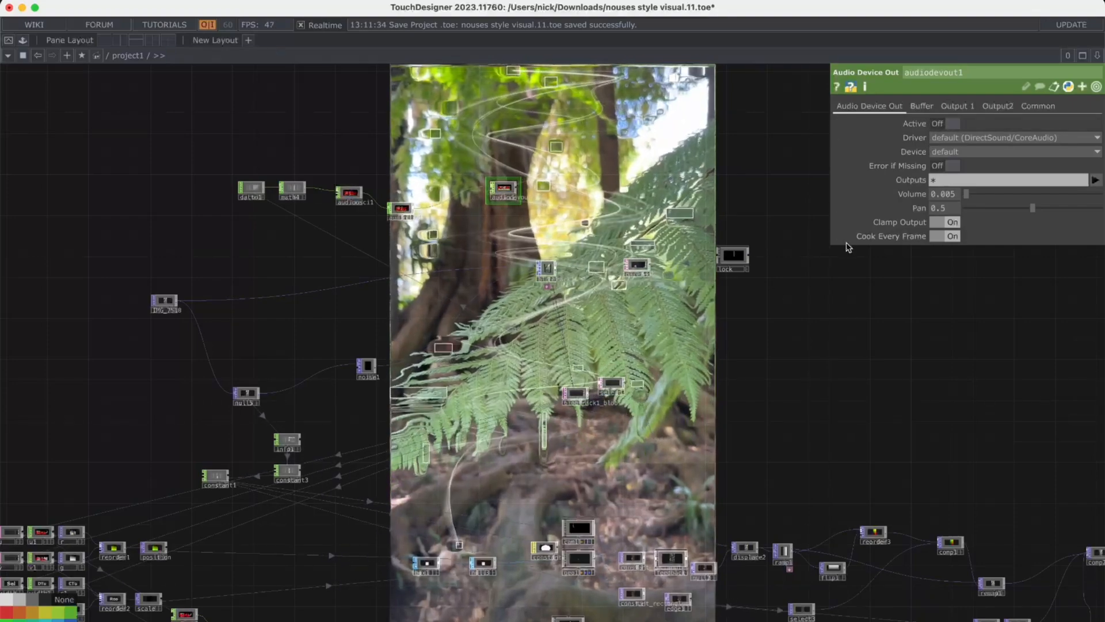
Step: Toggle the Lock parameter of the lock component on and off to demonstrate its effect on the visual
left_click(733, 257)
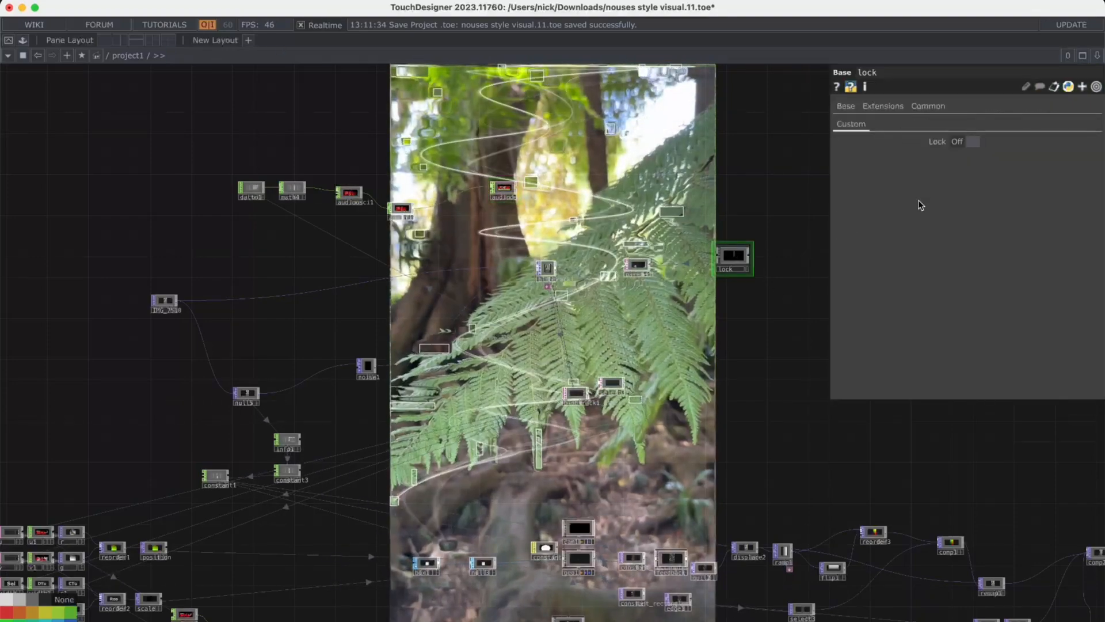
left_click(964, 145)
left_click(963, 145)
left_click(963, 144)
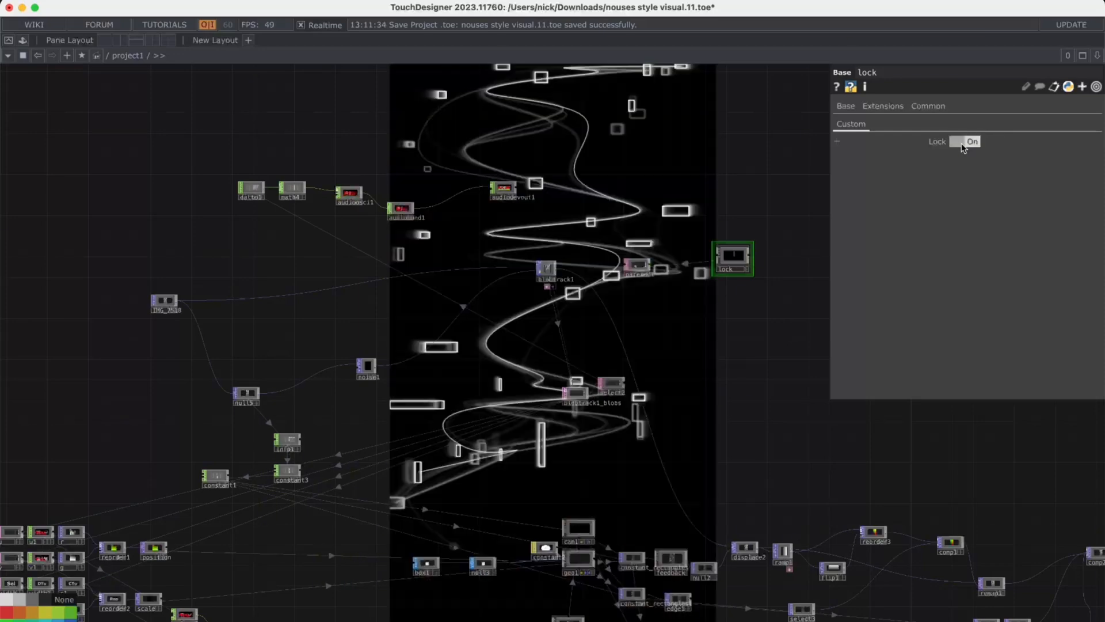
left_click(963, 144)
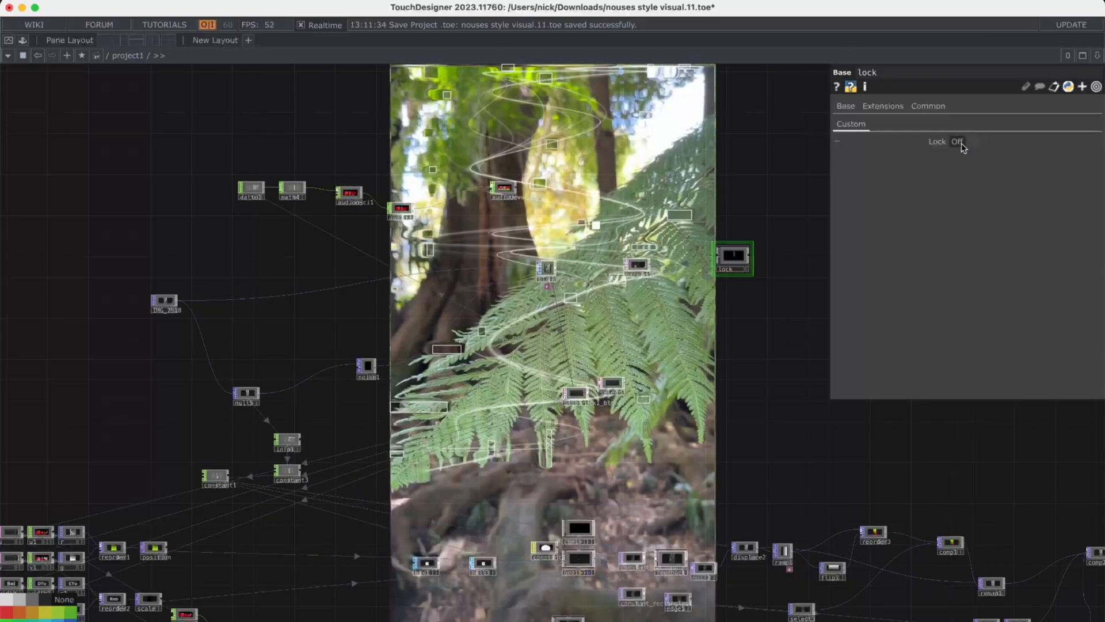
left_click(961, 143)
left_click(962, 143)
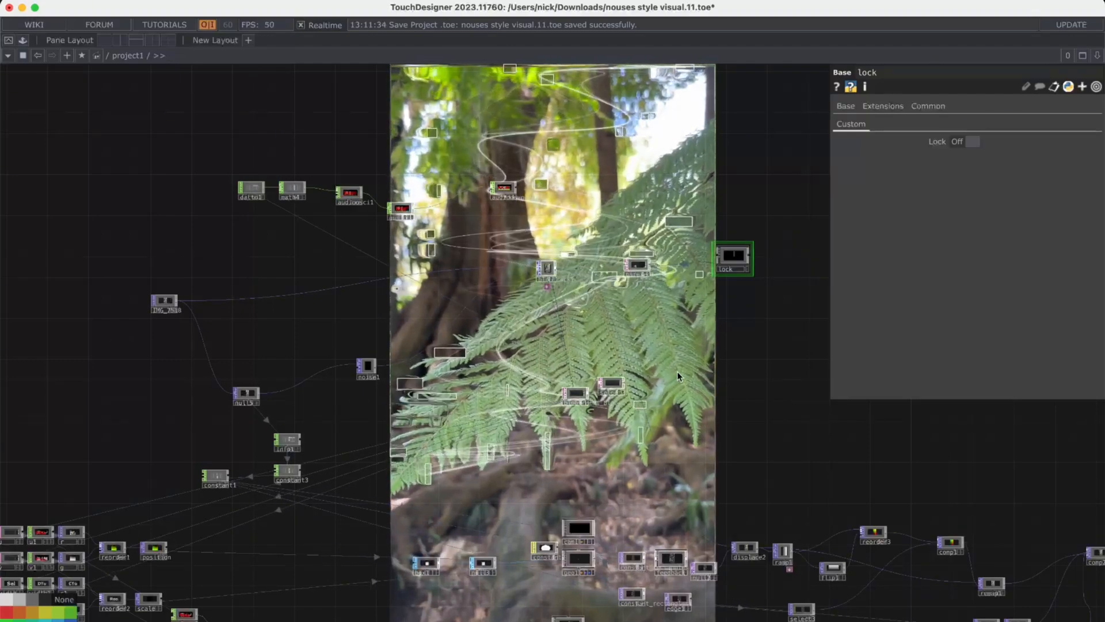
Step: Save the project with the Lock parameter left off
scroll(677, 376, "down", 5)
scroll(691, 392, "down", 3)
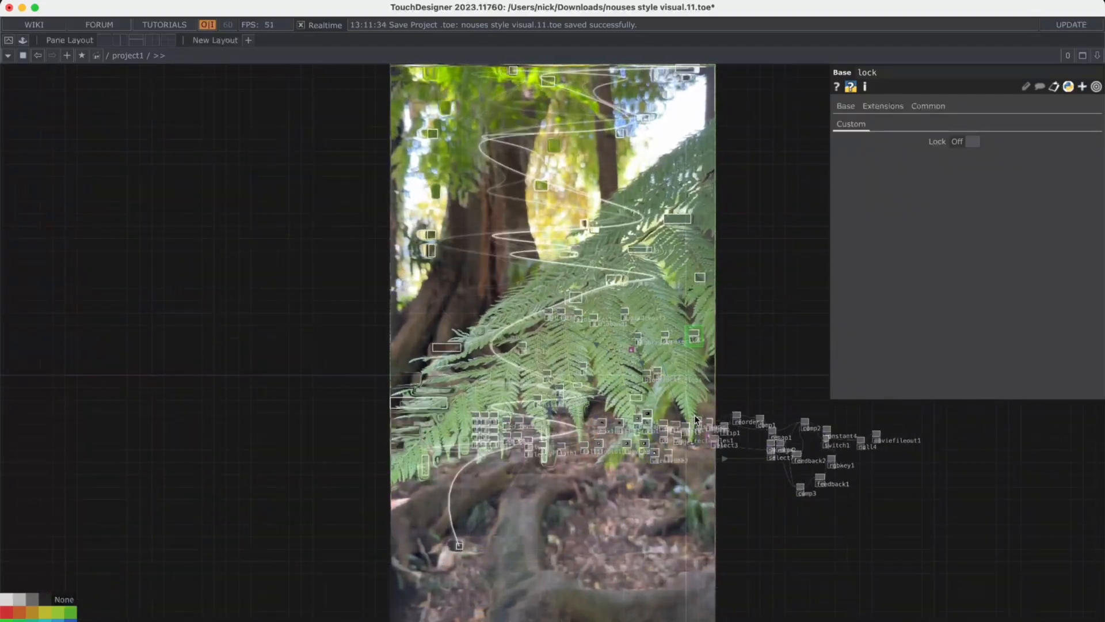
scroll(679, 390, "up", 3)
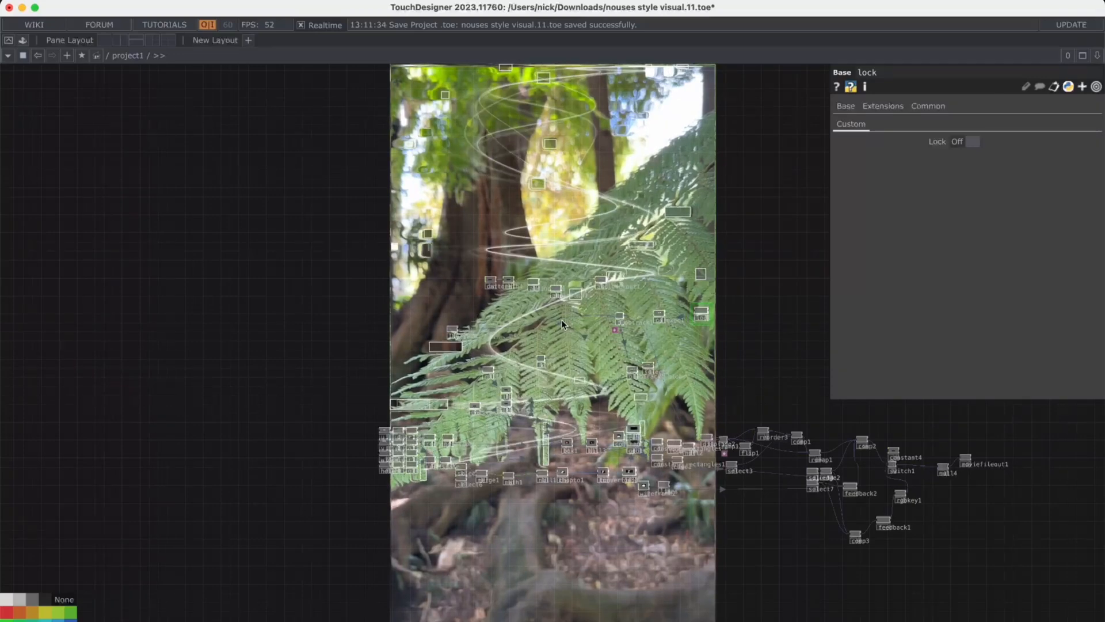
scroll(562, 323, "up", 1)
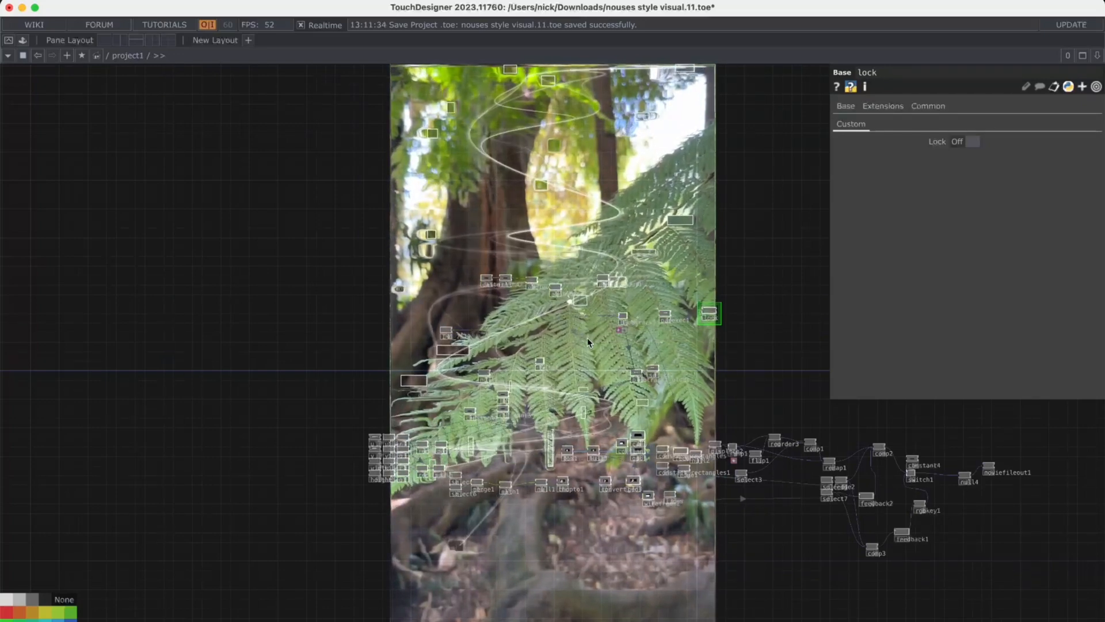
key("ctrl+s")
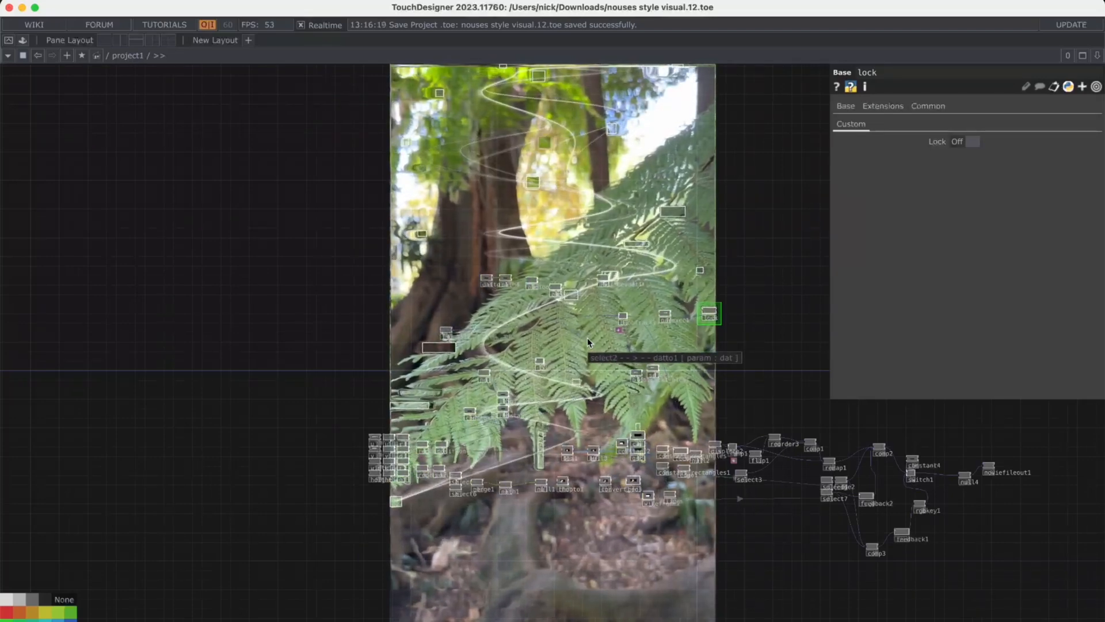
Step: Turn off the background display of the null4 node at the end of the network
left_click_drag(692, 384, 616, 372)
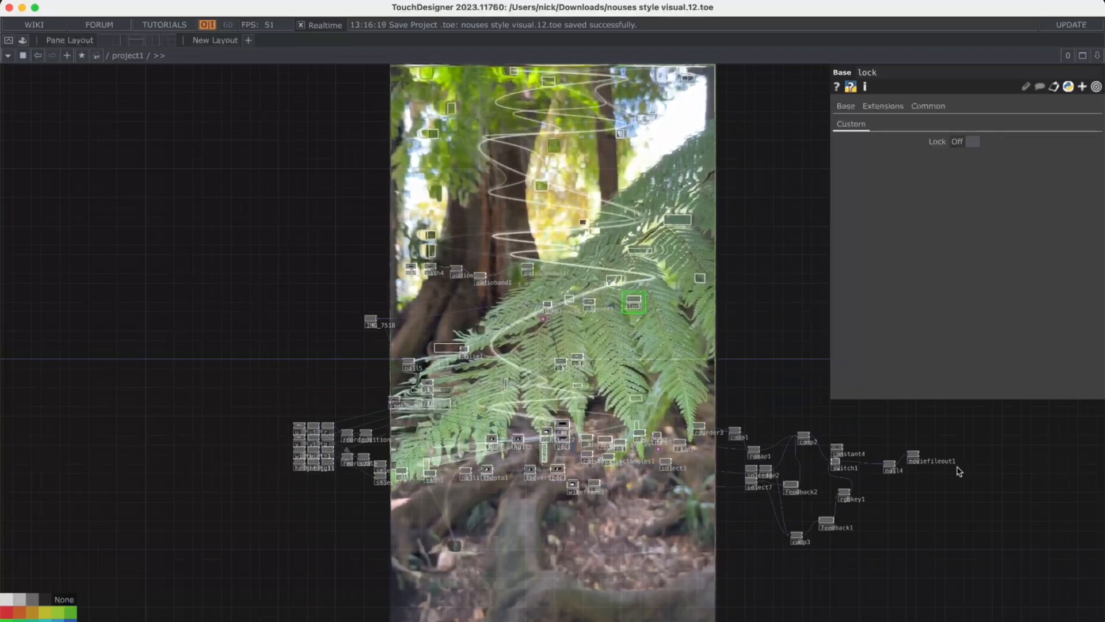
scroll(907, 452, "up", 5)
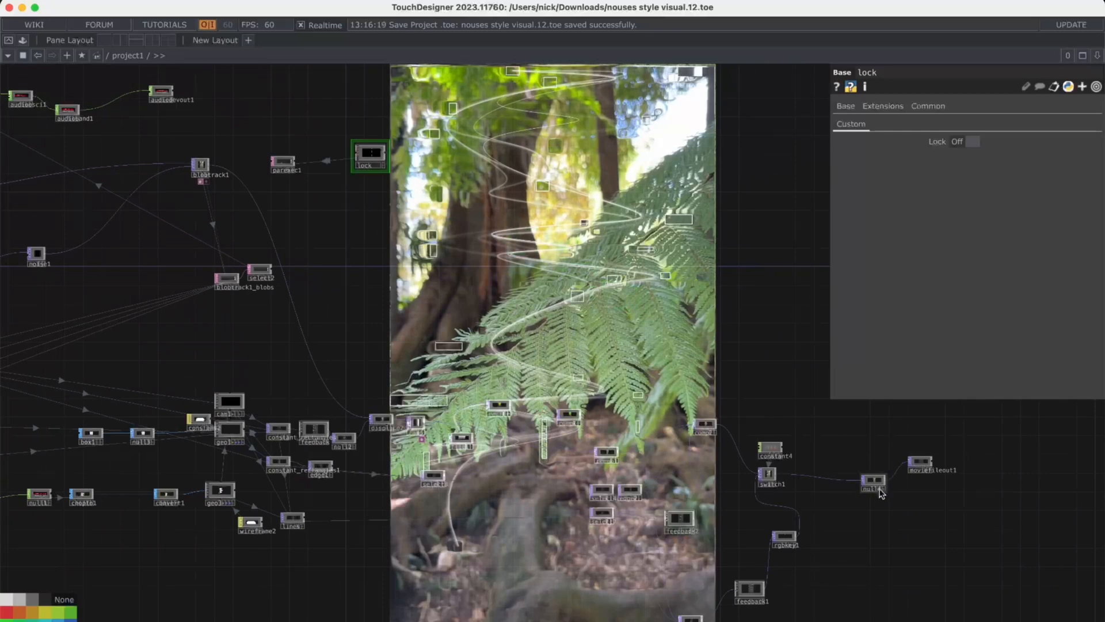
left_click(879, 492)
Step: Add a Movie File In TOP in the empty area below the network and browse for its file, cancelling the selection
scroll(649, 459, "up", 5)
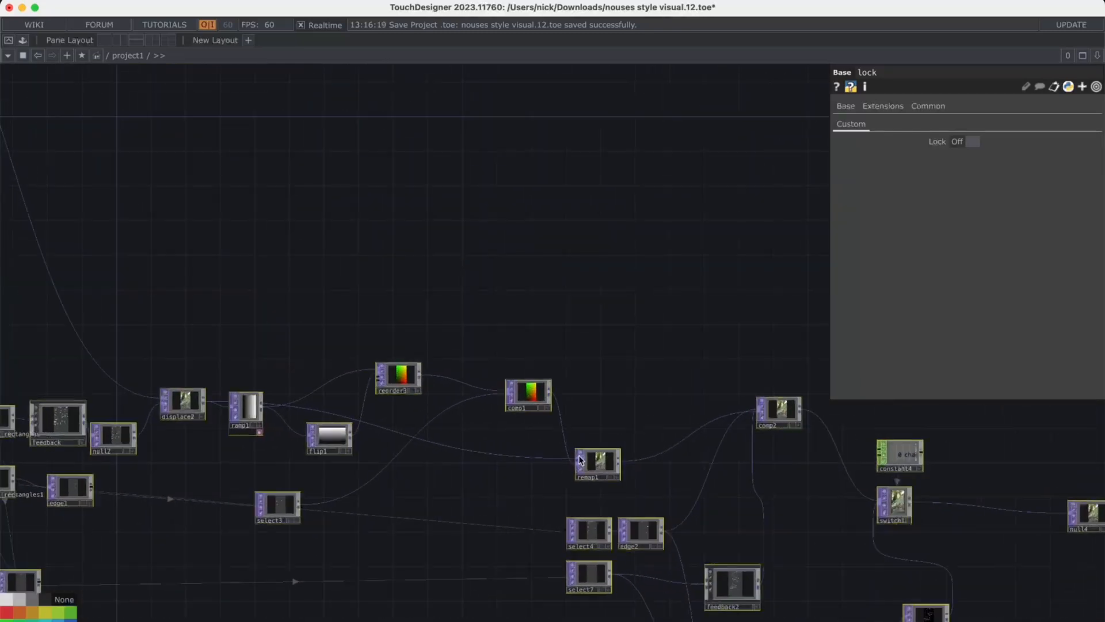
scroll(535, 477, "down", 10)
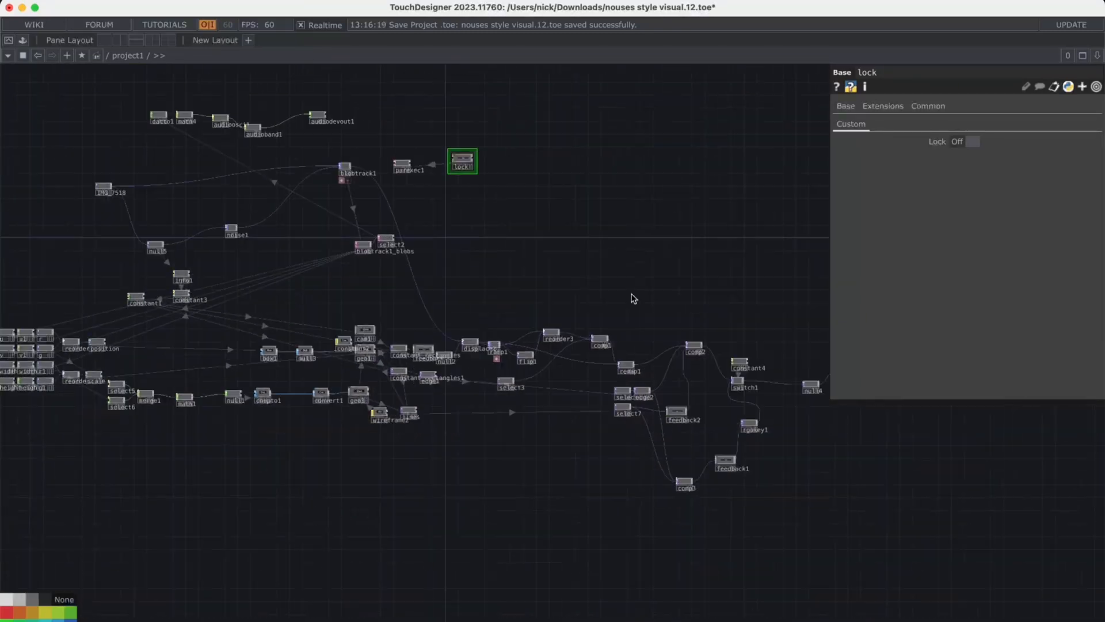
left_click_drag(477, 476, 479, 369)
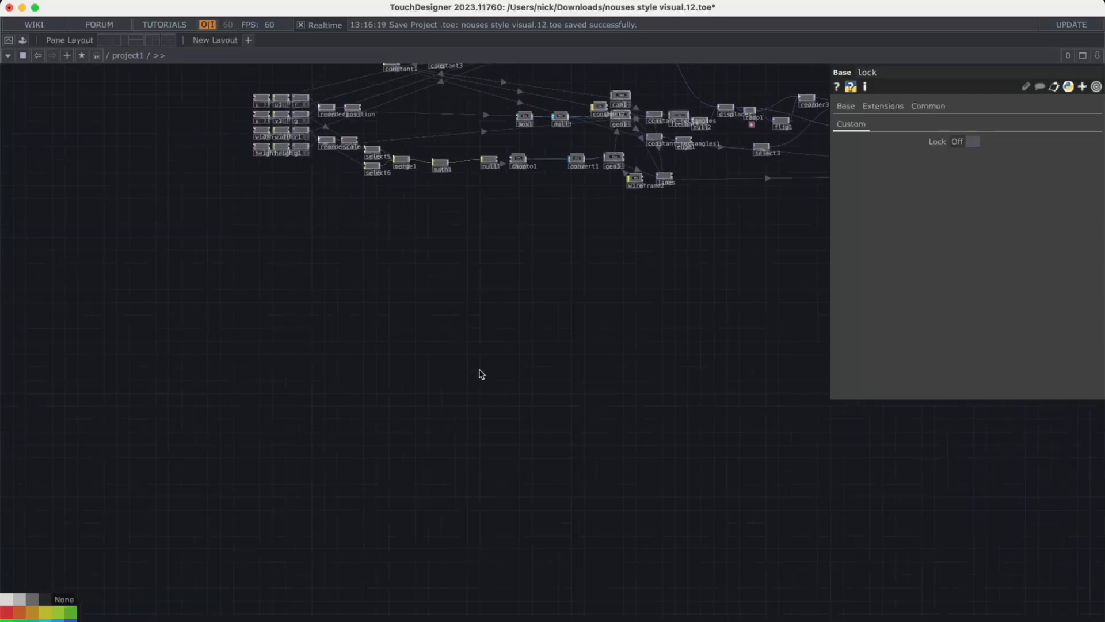
key("Tab")
type("mov")
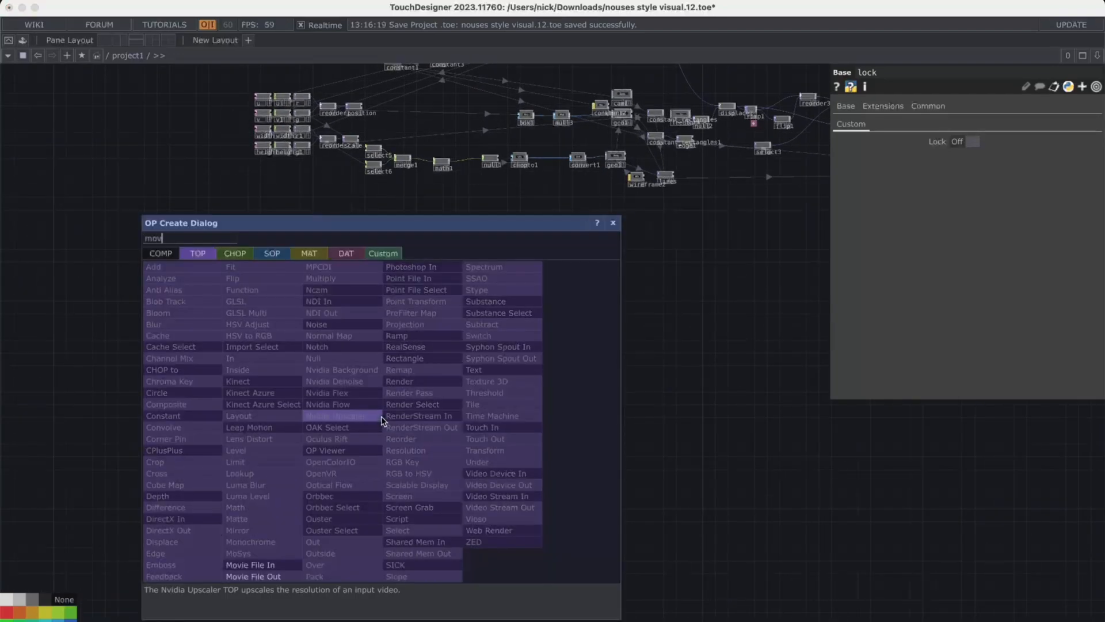
left_click(264, 567)
left_click(278, 456)
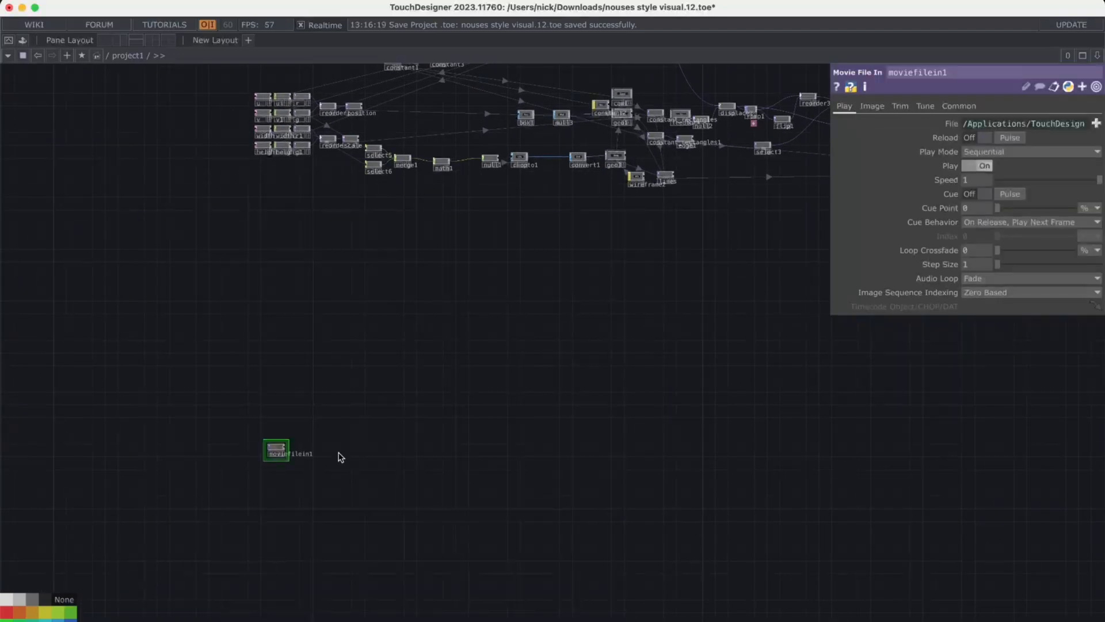
scroll(266, 474, "up", 3)
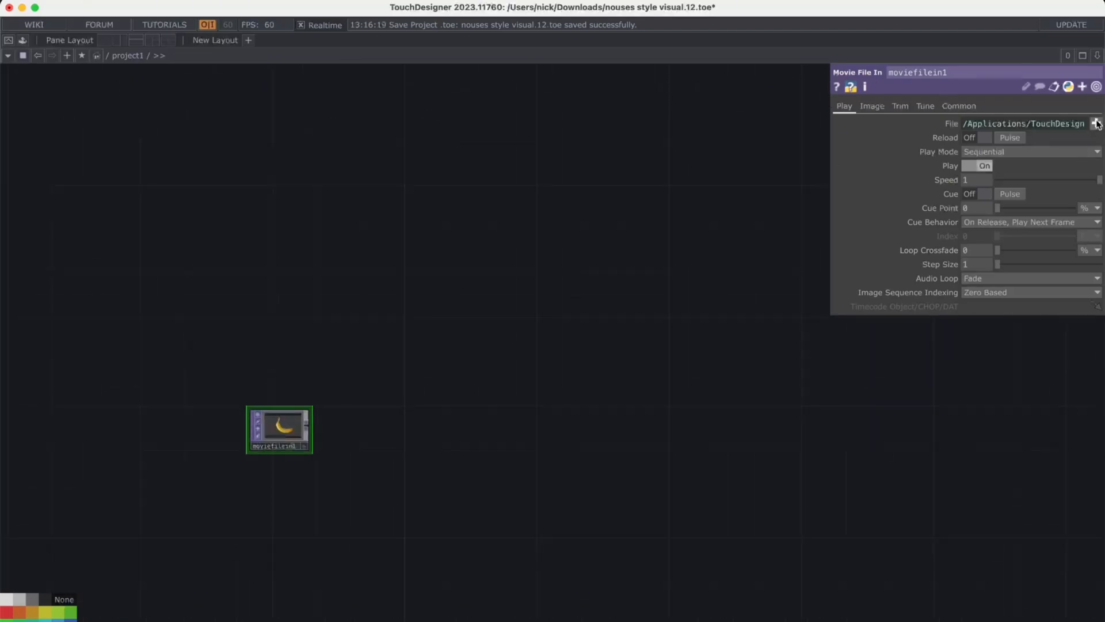
scroll(733, 357, "down", 3)
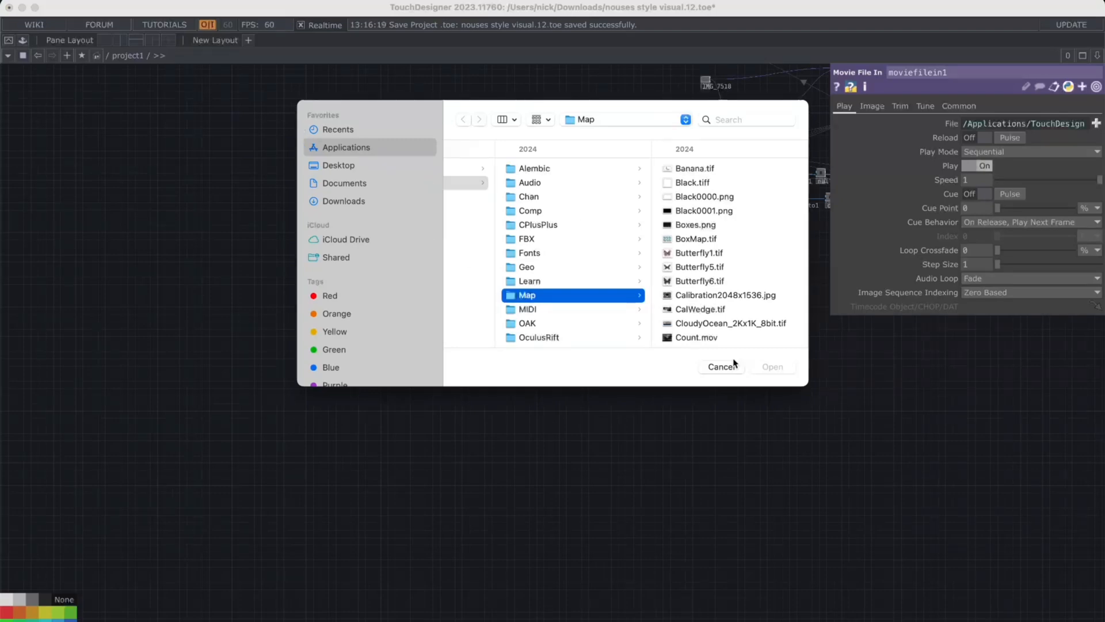
left_click(721, 367)
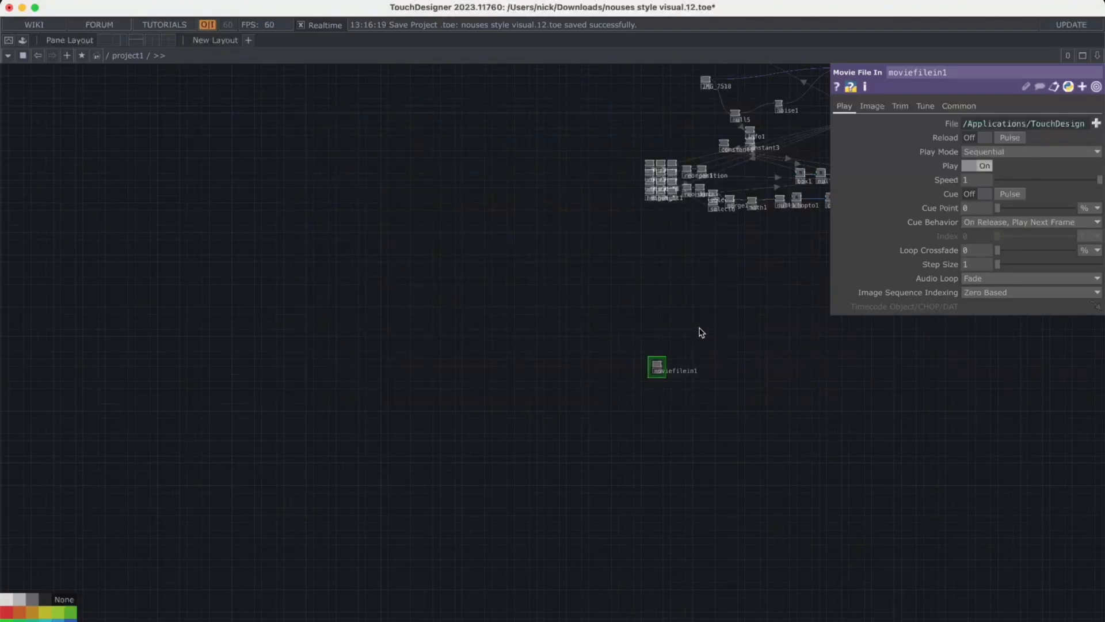
Step: Paste a copy of the IMG_7518 movie node into the empty area and delete the moviefilein1 node
left_click_drag(699, 328, 662, 415)
scroll(670, 165, "up", 3)
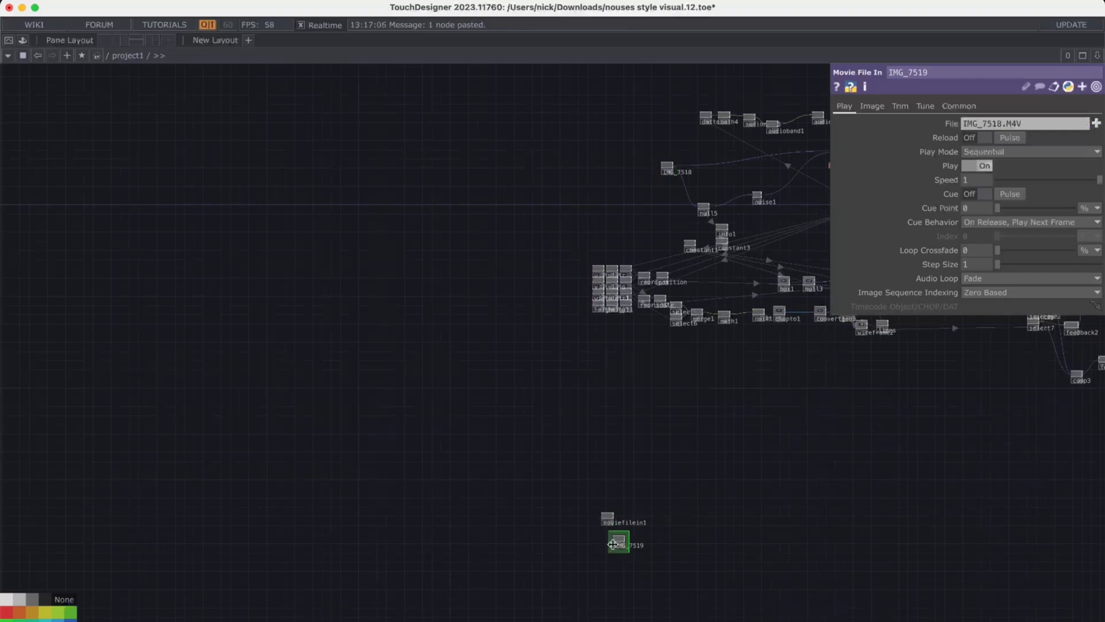
scroll(606, 530, "up", 5)
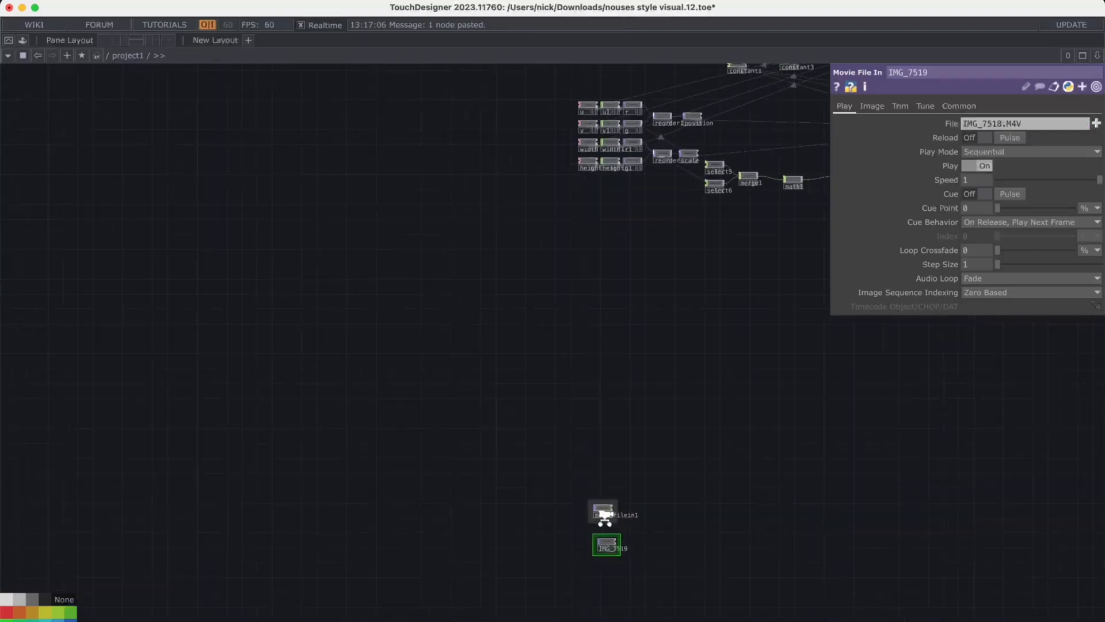
key("Delete")
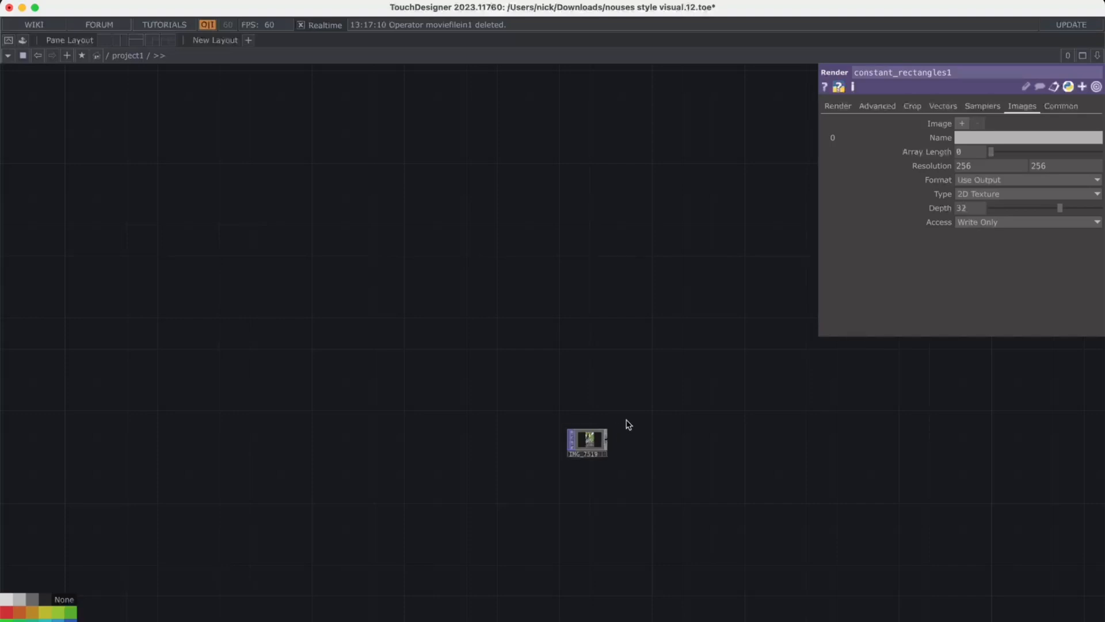
Step: Add a Blob Track TOP beside the copied IMG_7519 movie node
scroll(575, 498, "down", 5)
left_click_drag(635, 476, 544, 540)
left_click_drag(561, 487, 396, 416)
left_click_drag(341, 484, 397, 438)
scroll(397, 436, "up", 5)
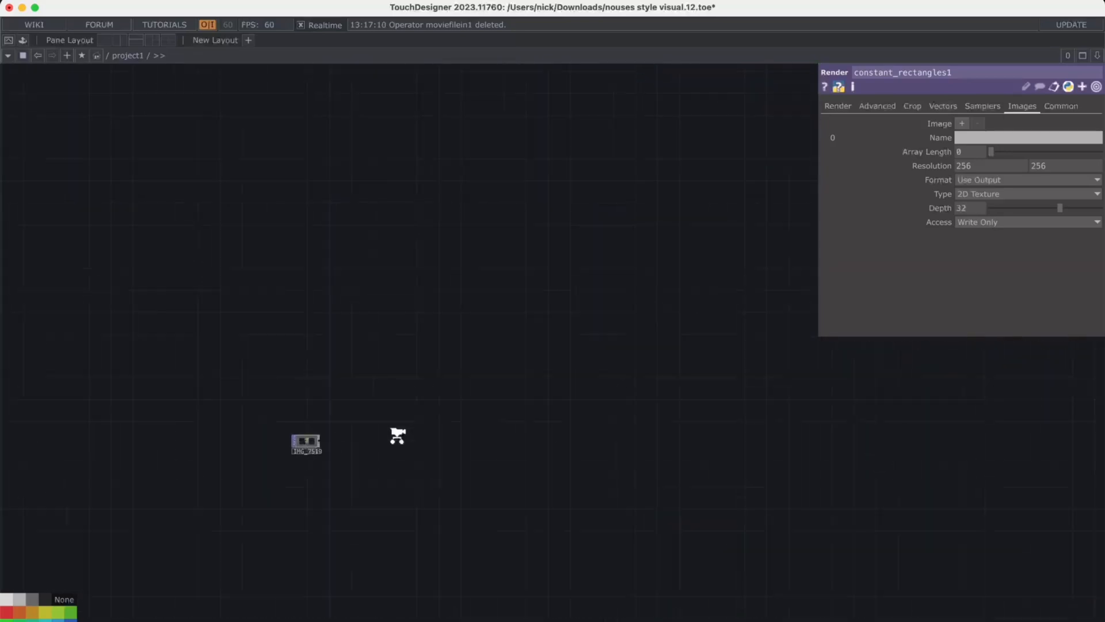
key("Tab")
type("b")
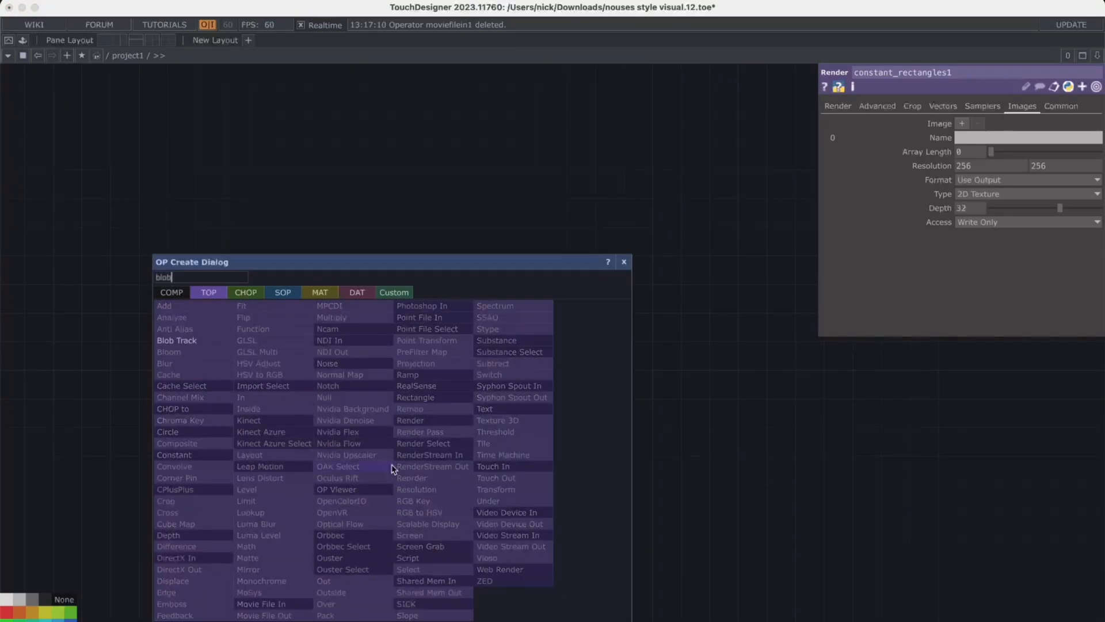
left_click(202, 351)
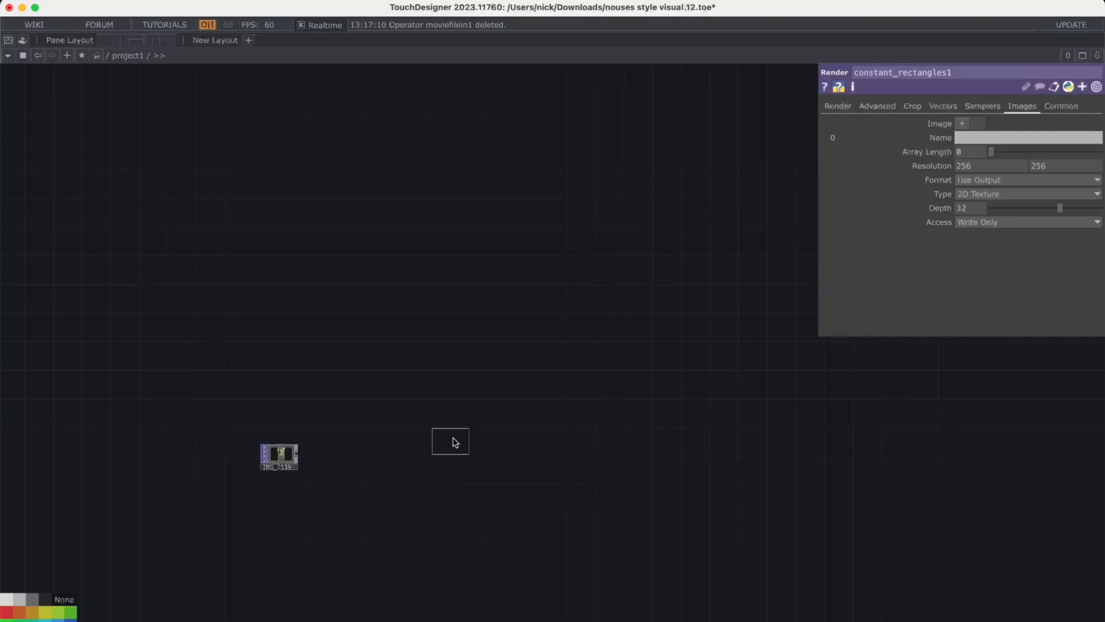
left_click(476, 456)
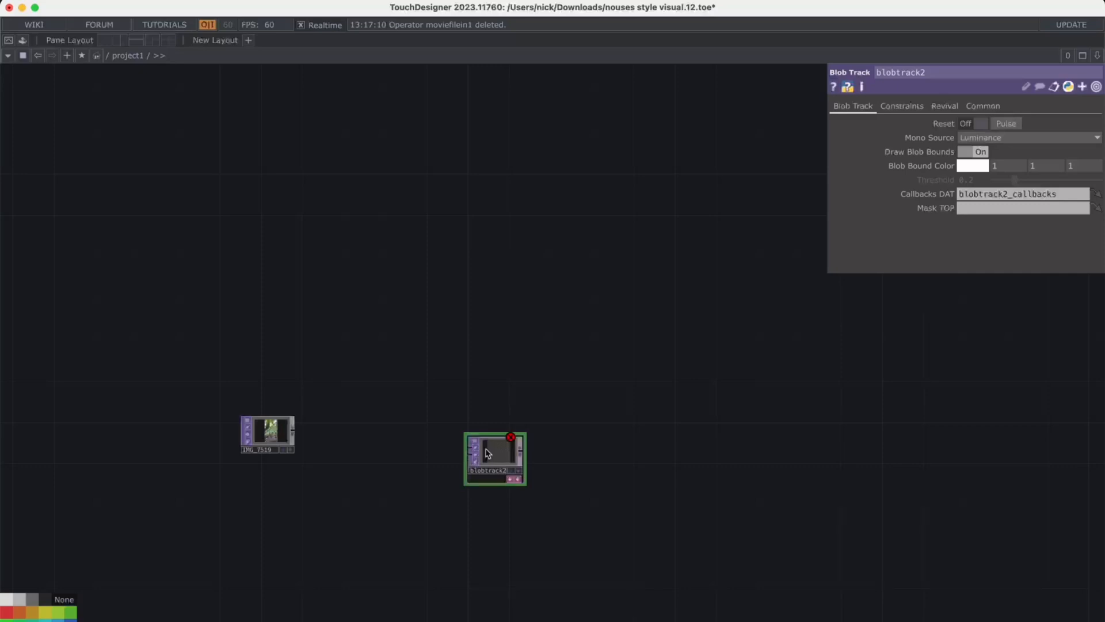
Step: Add a Null TOP fed by the output of the IMG_7519 movie node
right_click(294, 433)
type("nul")
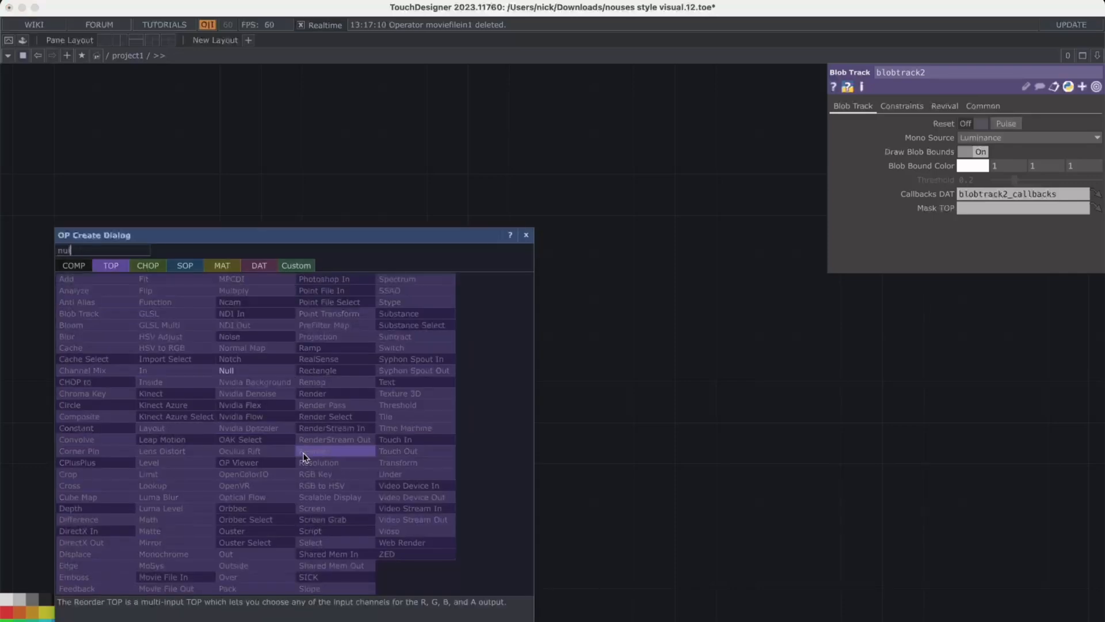
left_click(272, 370)
left_click(357, 494)
scroll(363, 490, "up", 4)
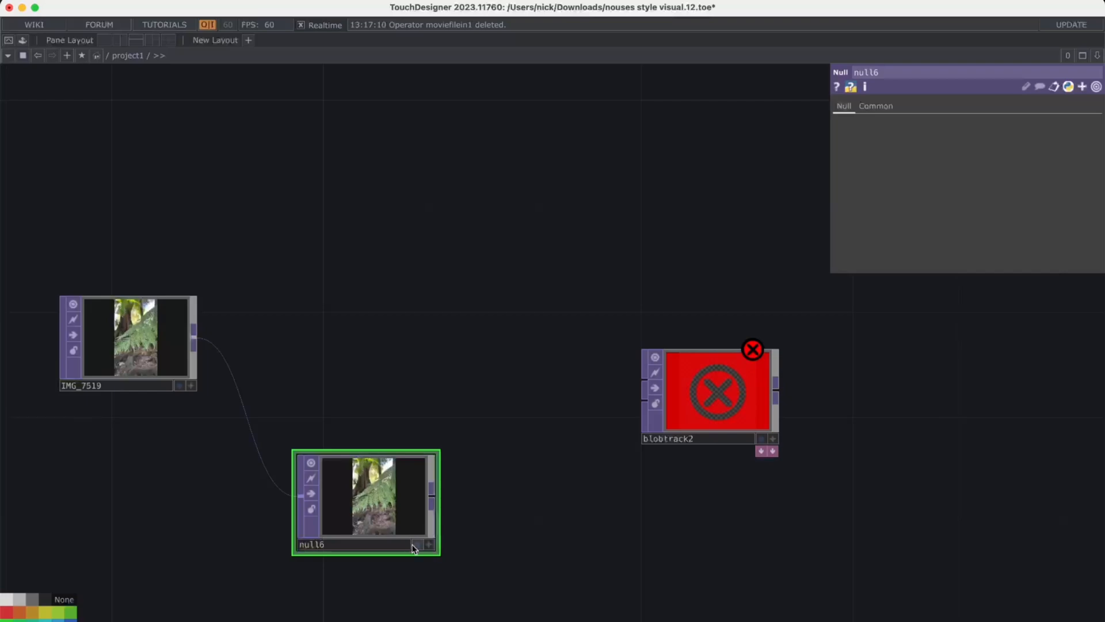
Step: Lock null6 to freeze its frame, compare it with the playing IMG_7519 movie in the background, and turn both displays off
left_click(415, 544)
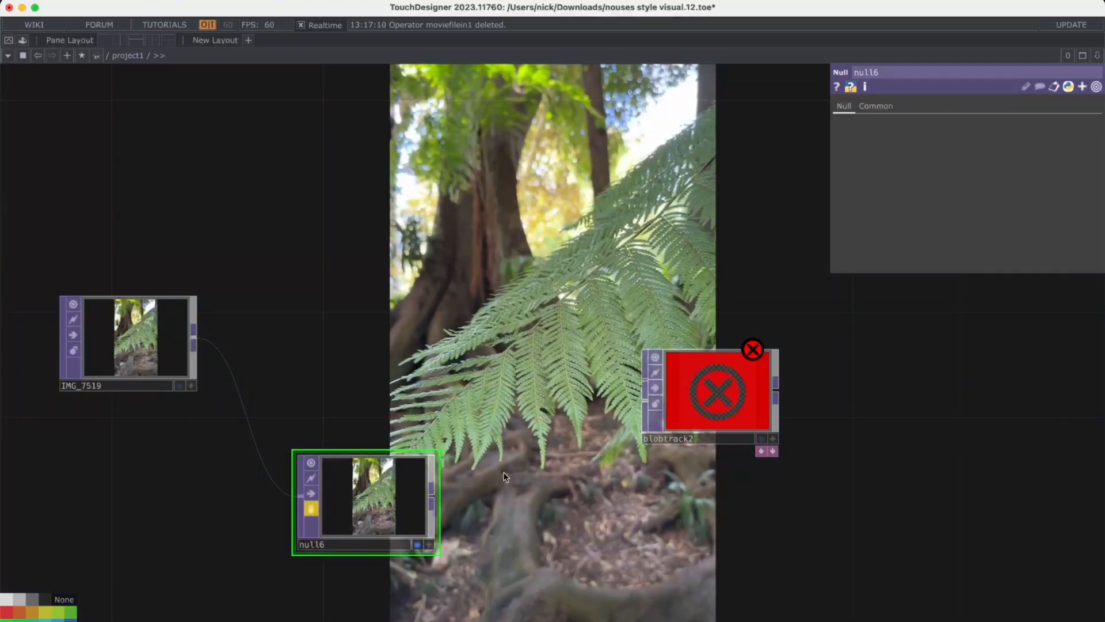
left_click(180, 386)
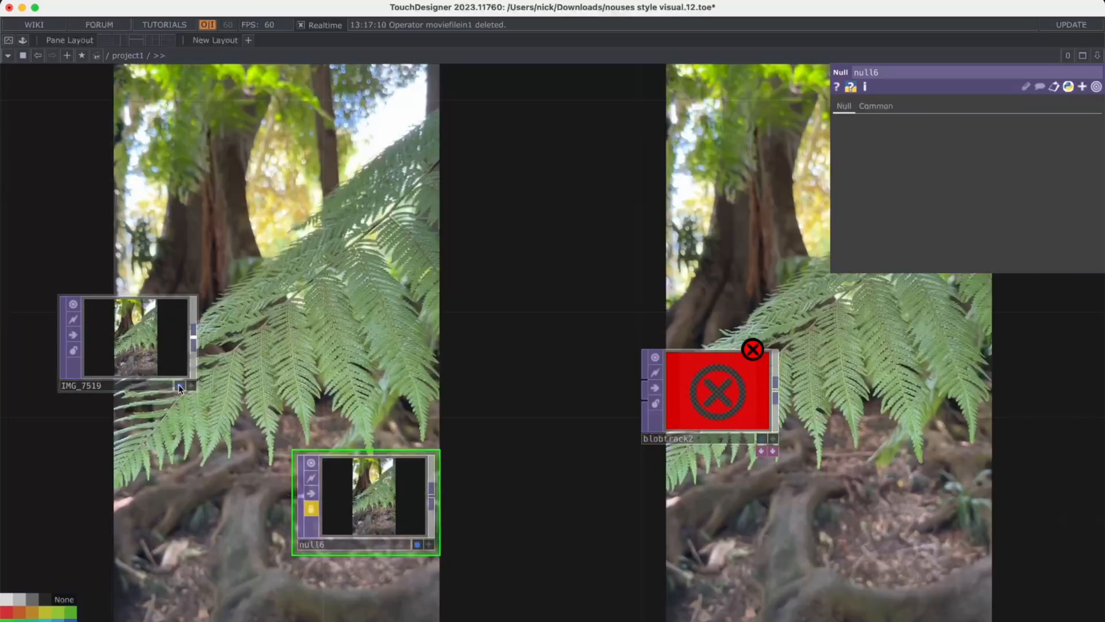
left_click(180, 385)
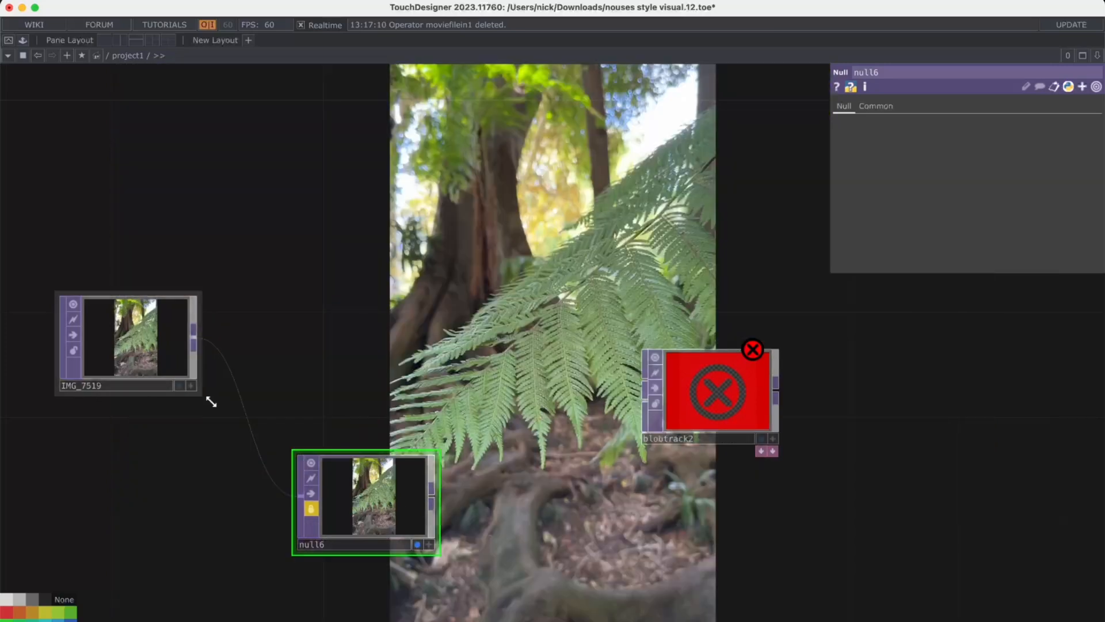
left_click(417, 544)
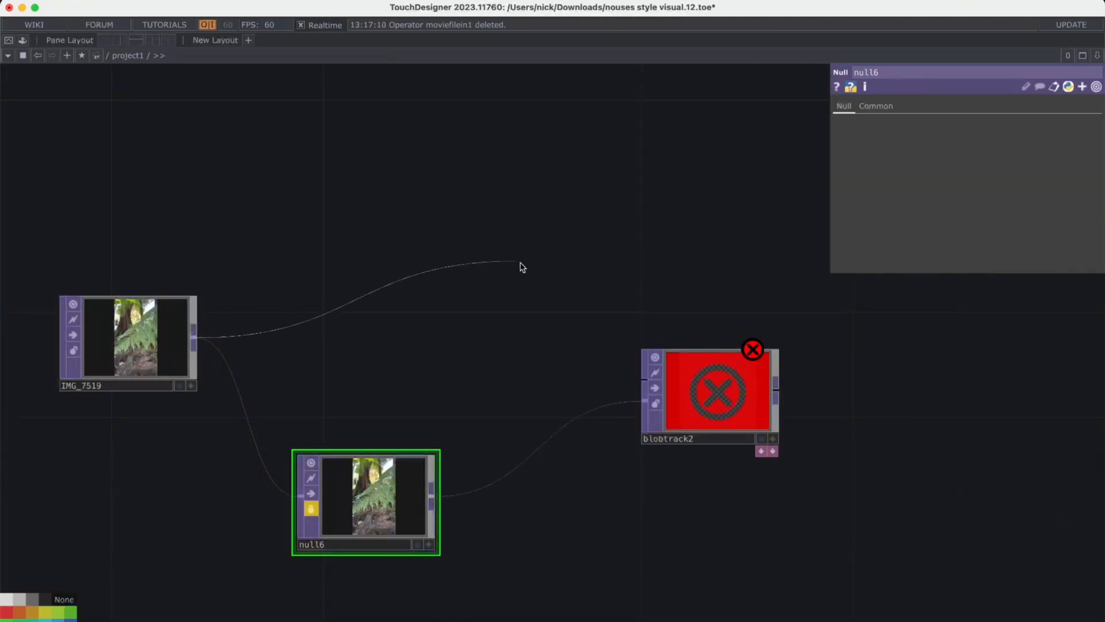
Step: Wire IMG_7519 and the locked null6 into blobtrack2's two inputs, display its output in the background, and select it
left_click(762, 439)
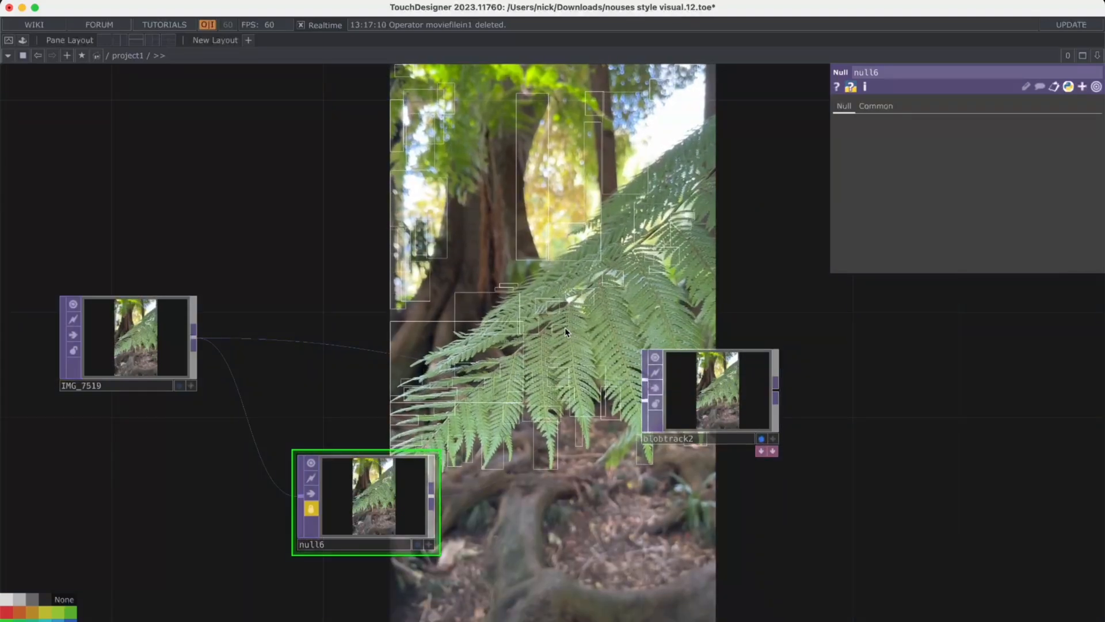
left_click(706, 383)
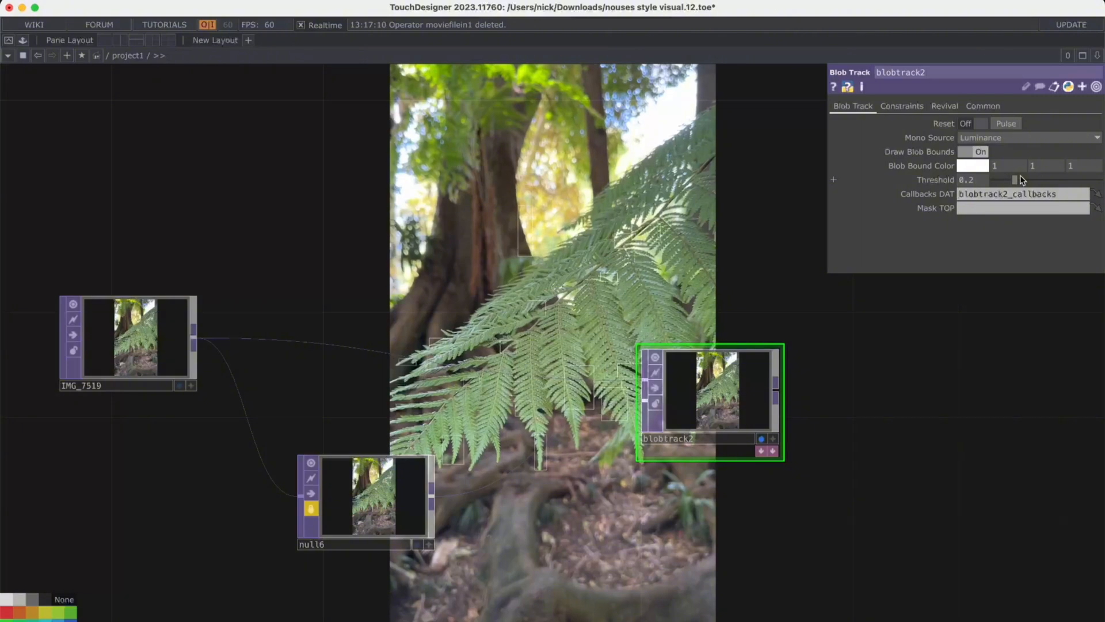
Step: Set blobtrack2's threshold to 0.375, minimum blob size to 0.066 and maximum blob size to 0.187
mouse_move(1019, 180)
left_mouse_down()
mouse_move(1063, 183)
mouse_move(1036, 182)
left_mouse_up()
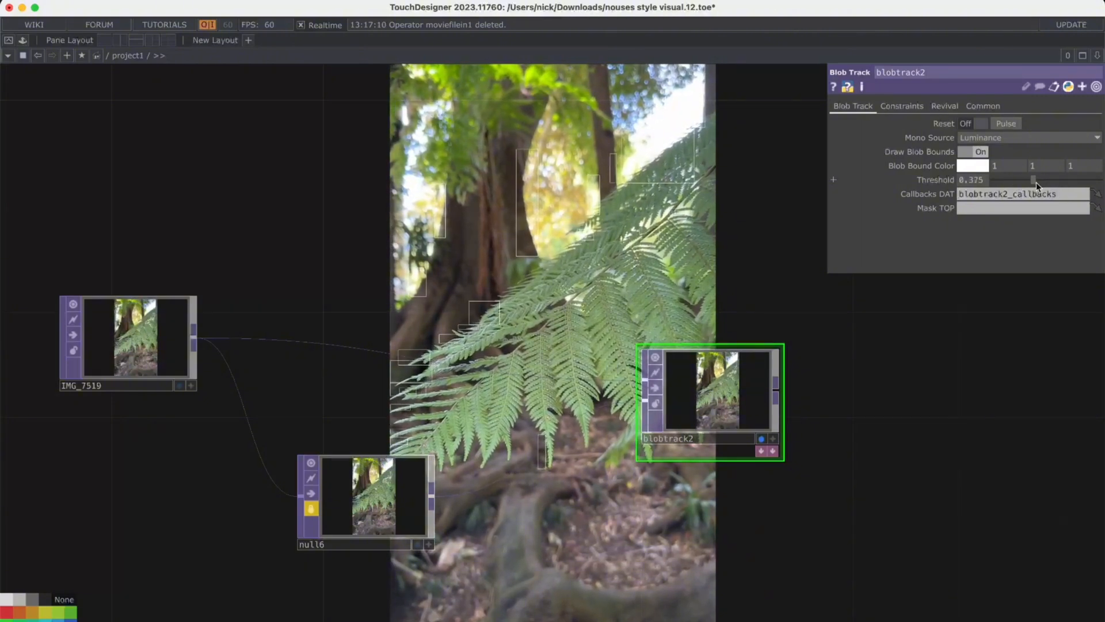
left_click(902, 105)
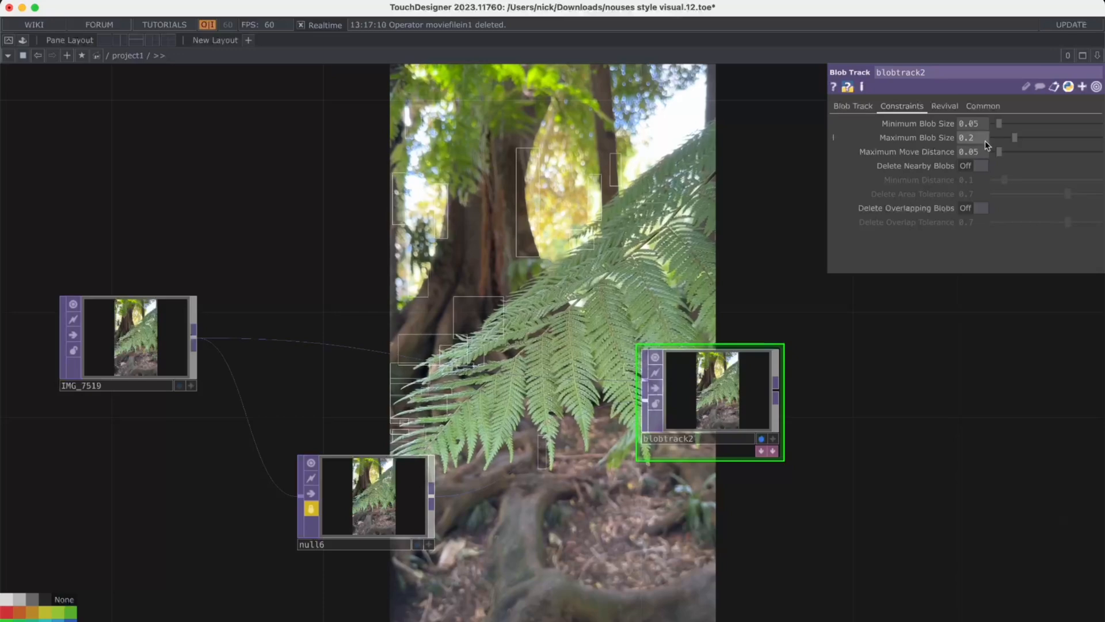
mouse_move(1014, 138)
left_mouse_down()
mouse_move(996, 123)
mouse_move(1047, 139)
mouse_move(1016, 141)
left_mouse_up()
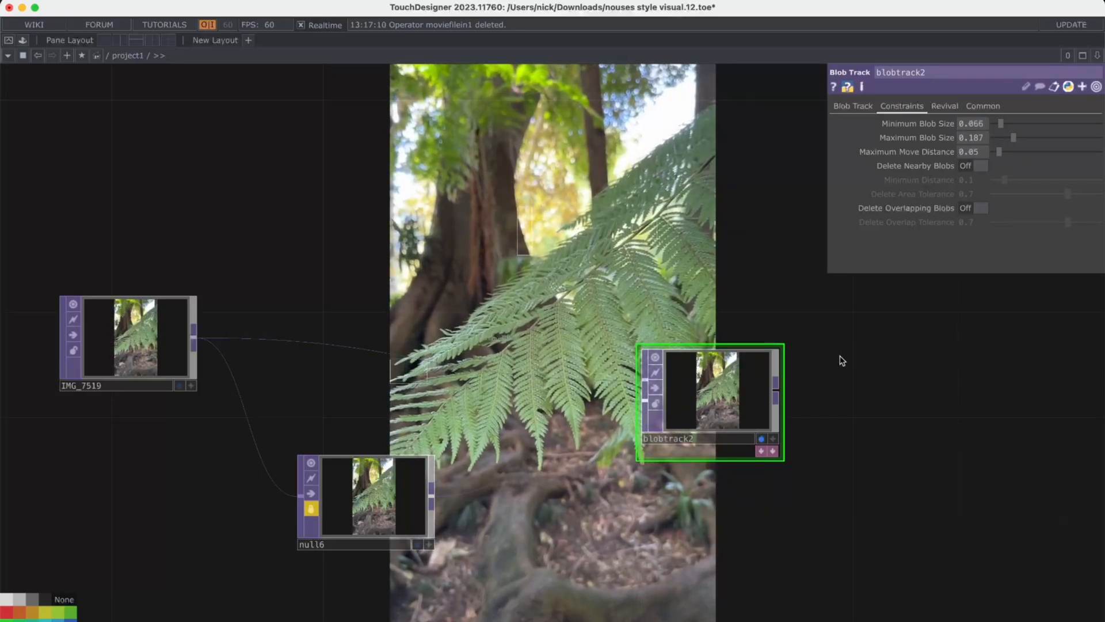
Step: Save the project and turn off blobtrack2's background display
scroll(842, 360, "down", 1)
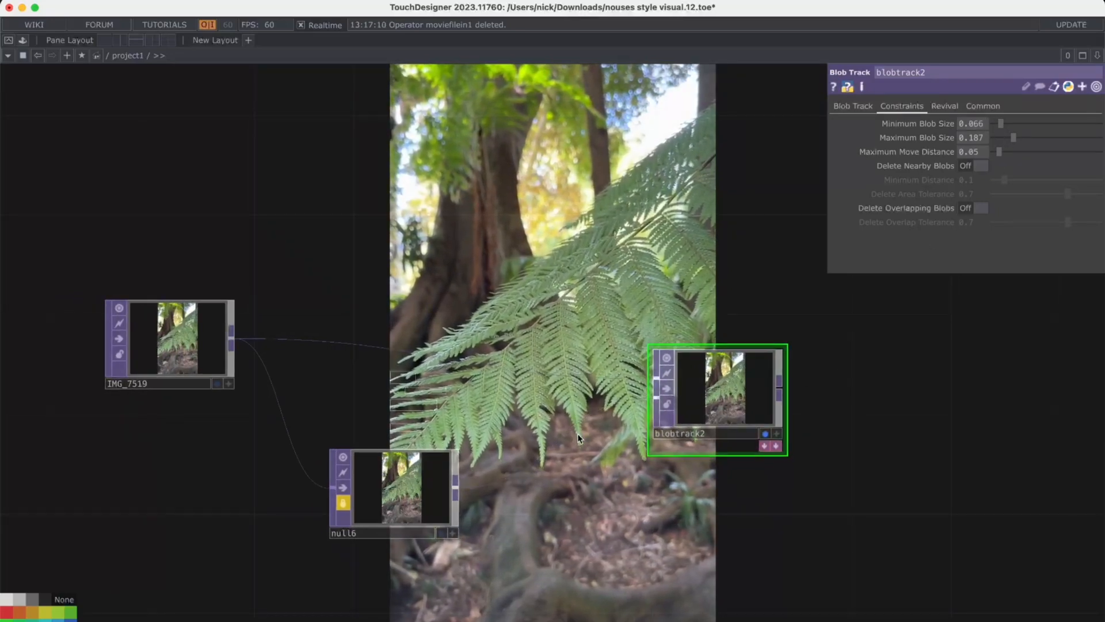
scroll(604, 458, "down", 6)
key("super+s")
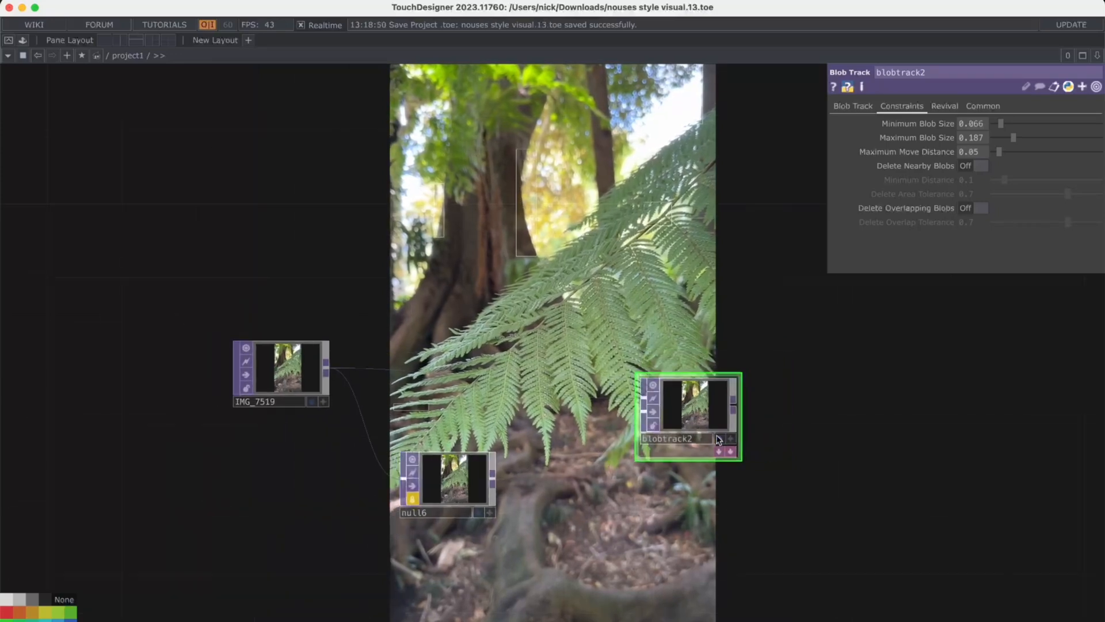
left_click(731, 445)
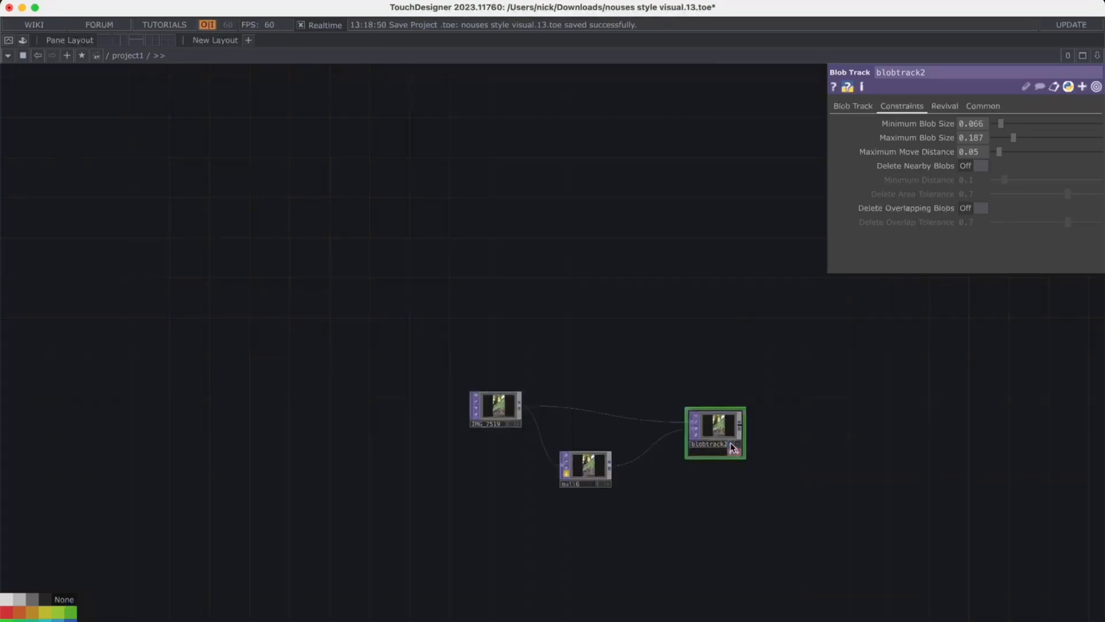
Step: Review the original blob-tracking network and move the blobtrack1_blobs Info DAT and its adjacent select2 closer beneath blobtrack1
scroll(731, 446, "down", 4)
left_click_drag(775, 353, 640, 507)
scroll(640, 507, "down", 3)
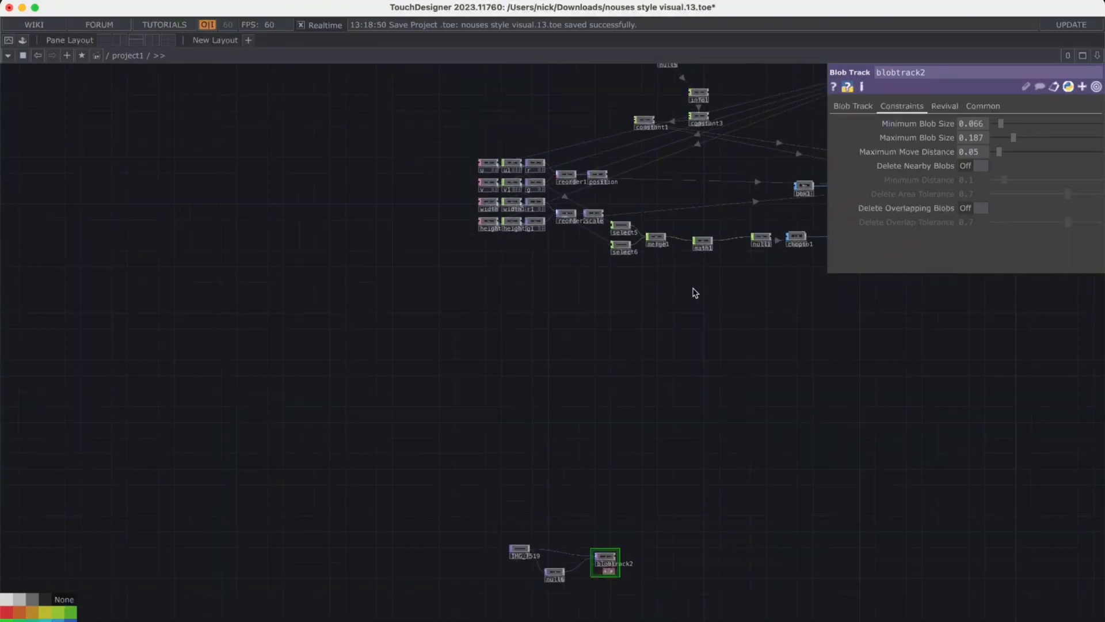
left_click_drag(687, 335, 662, 428)
left_click_drag(754, 180, 462, 377)
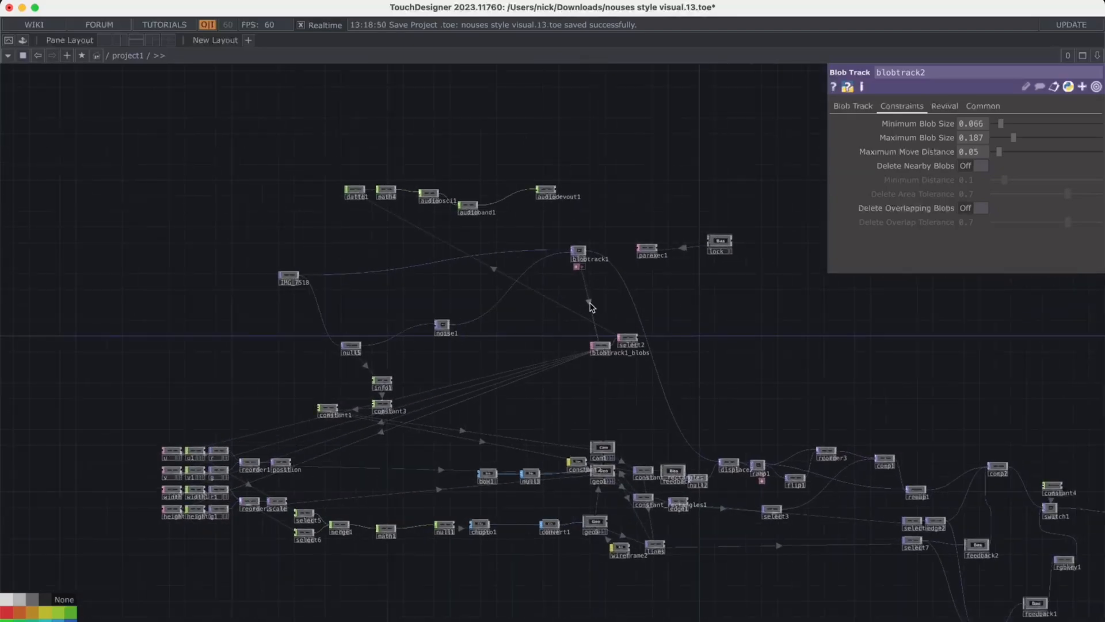
scroll(592, 307, "up", 5)
scroll(637, 444, "down", 4)
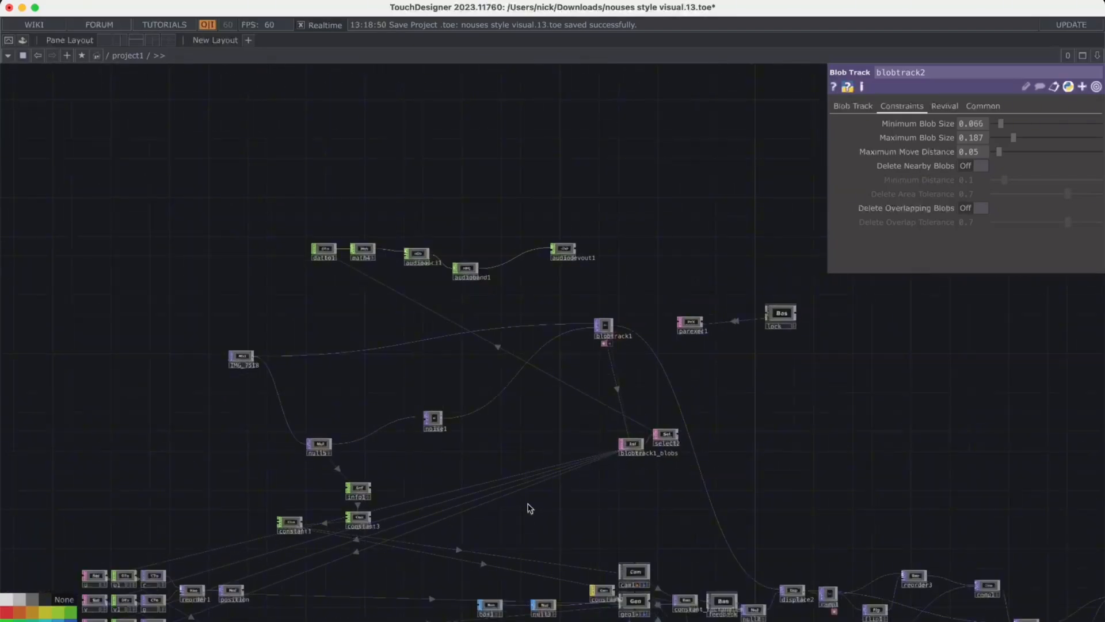
left_click_drag(529, 508, 522, 378)
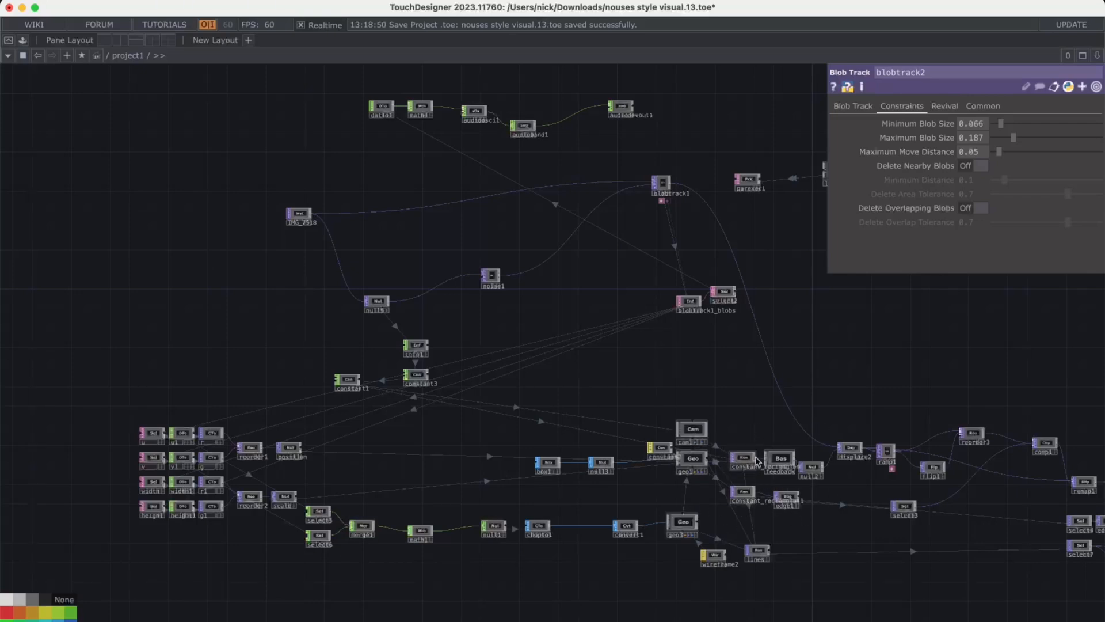
right_click_drag(676, 291, 647, 346)
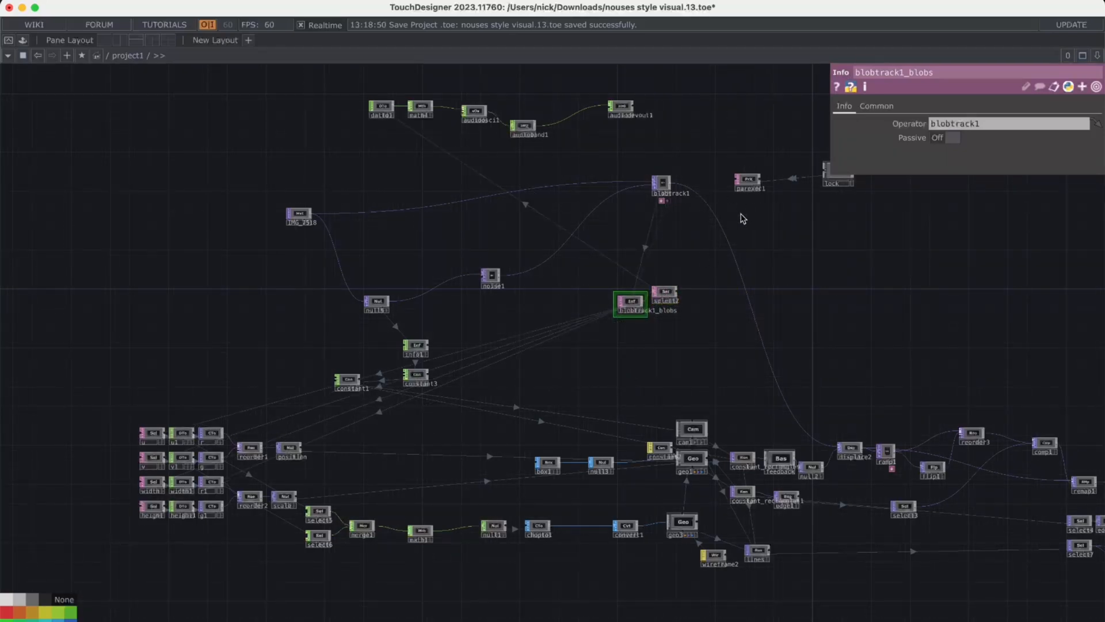
Step: Return to blobtrack2 and expand its docked blobs Info DAT into the network
left_click_drag(781, 300, 774, 173)
left_click_drag(623, 515, 625, 259)
middle_click_drag(499, 454, 348, 505)
scroll(349, 506, "up", 5)
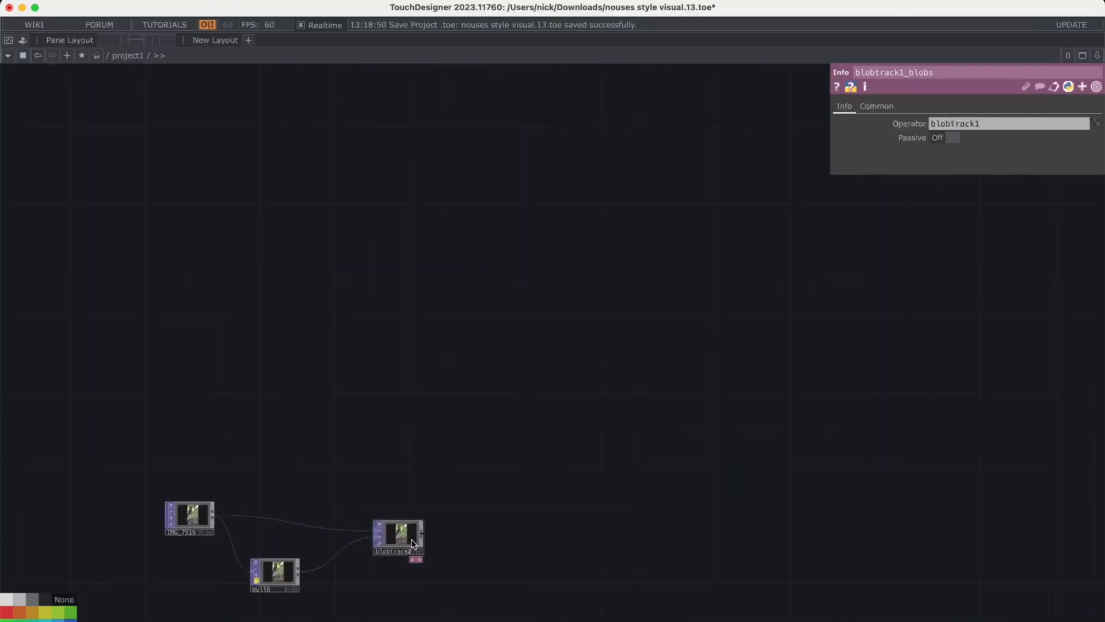
scroll(418, 541, "up", 2)
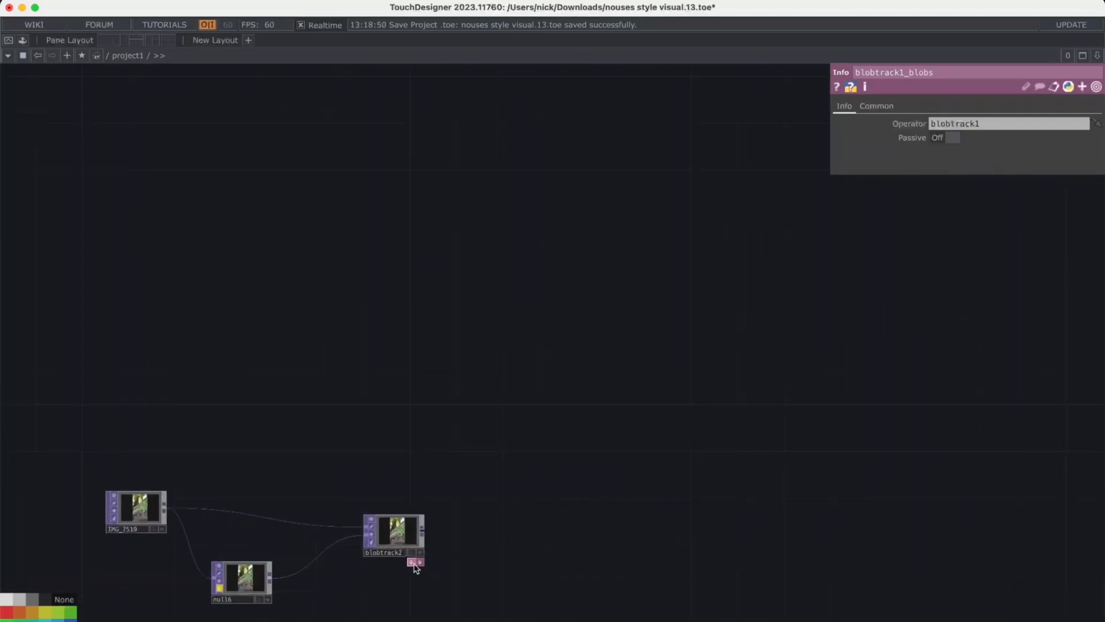
scroll(416, 568, "up", 2)
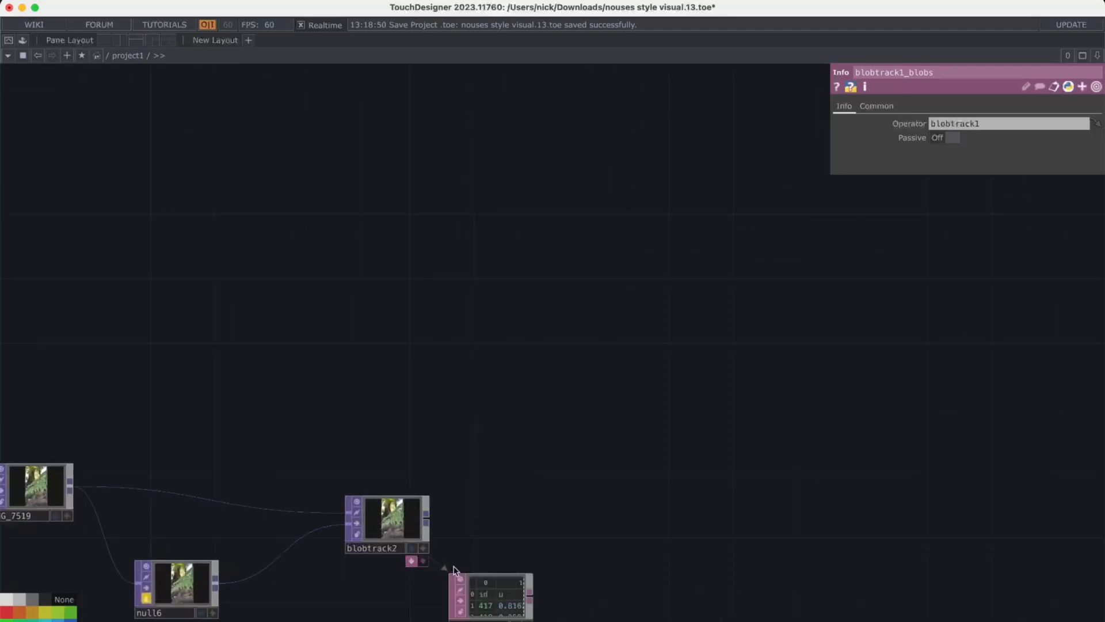
scroll(455, 570, "up", 3)
scroll(472, 483, "down", 3)
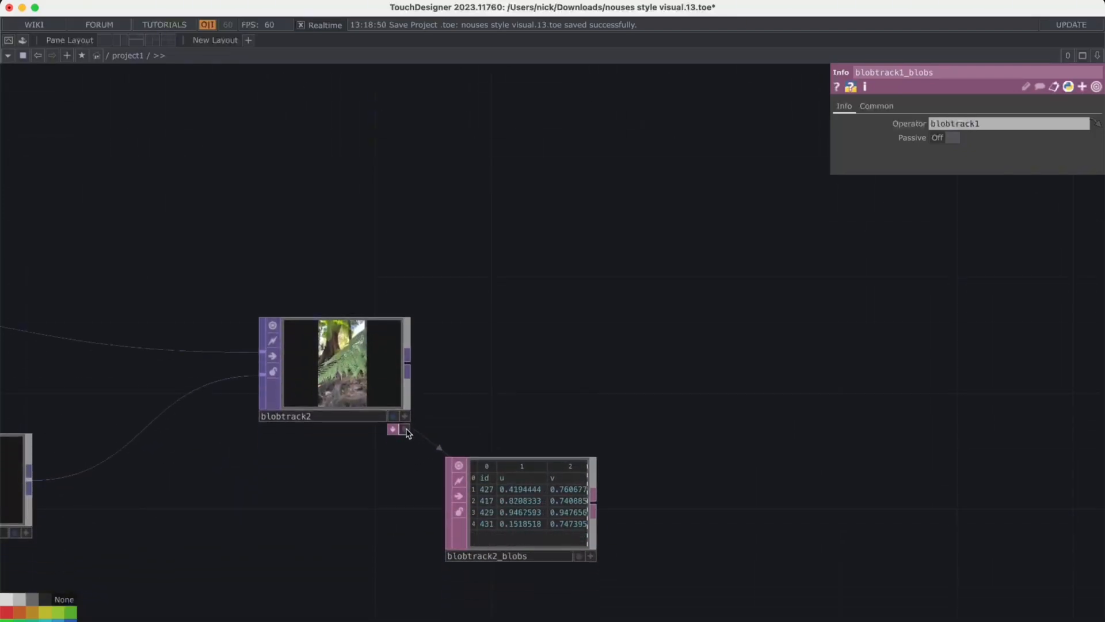
Step: Select blobtrack2_blobs, display blobtrack2 in the background, and compare the table's id, u, v, width and height columns with the tracked boxes
scroll(502, 466, "up", 2)
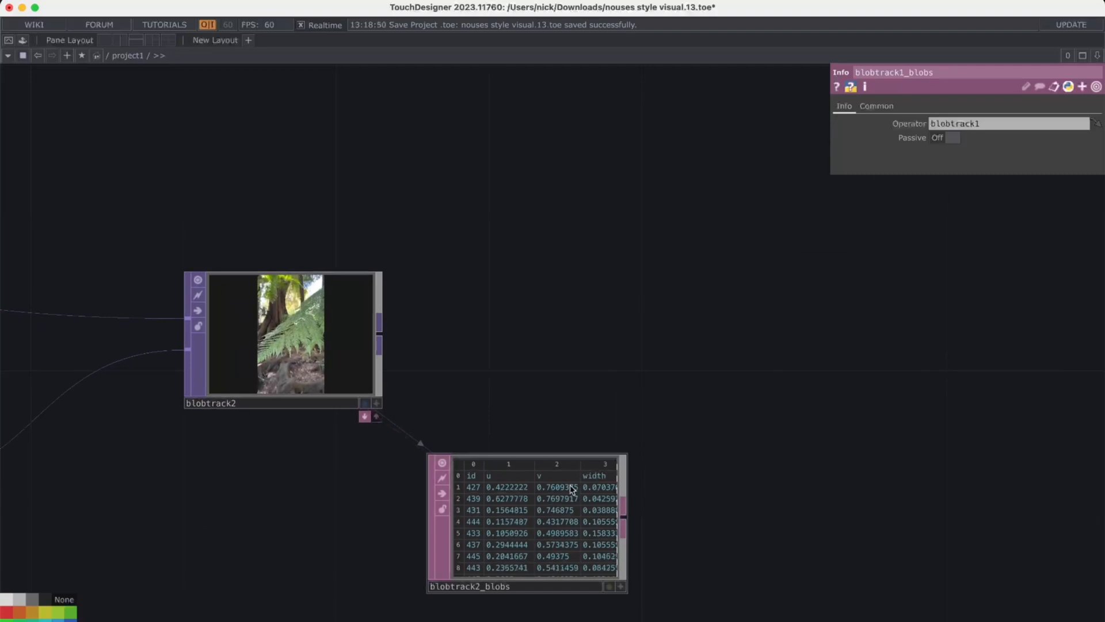
scroll(571, 489, "up", 2)
scroll(698, 506, "down", 3)
left_click(651, 336)
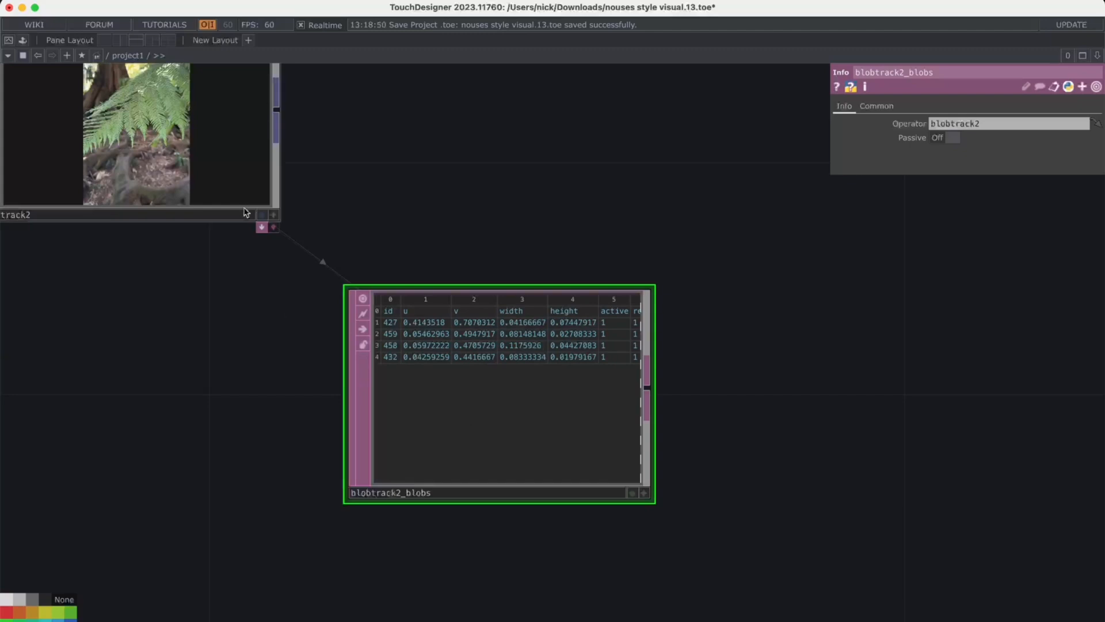
left_click(260, 217)
scroll(261, 296, "right", 10)
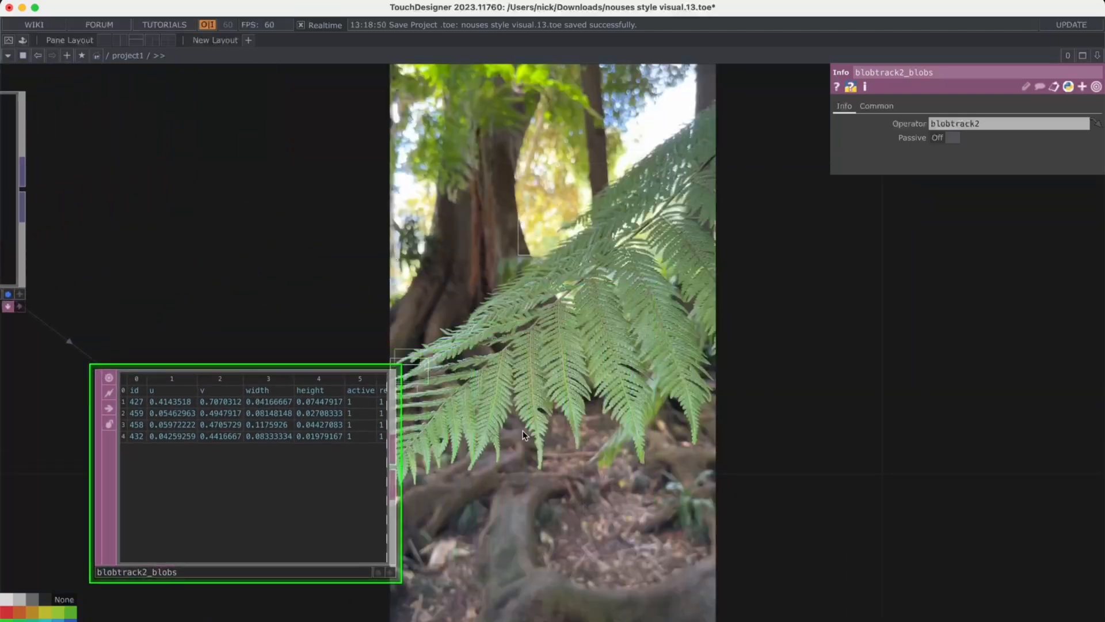
left_click_drag(450, 365, 441, 355)
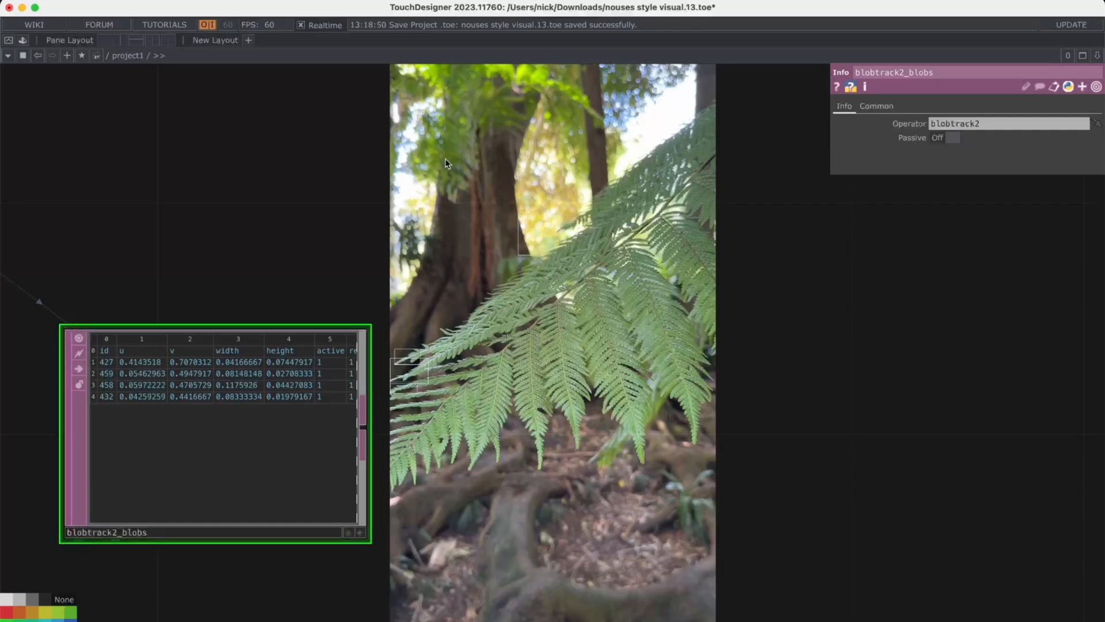
scroll(299, 368, "up", 4)
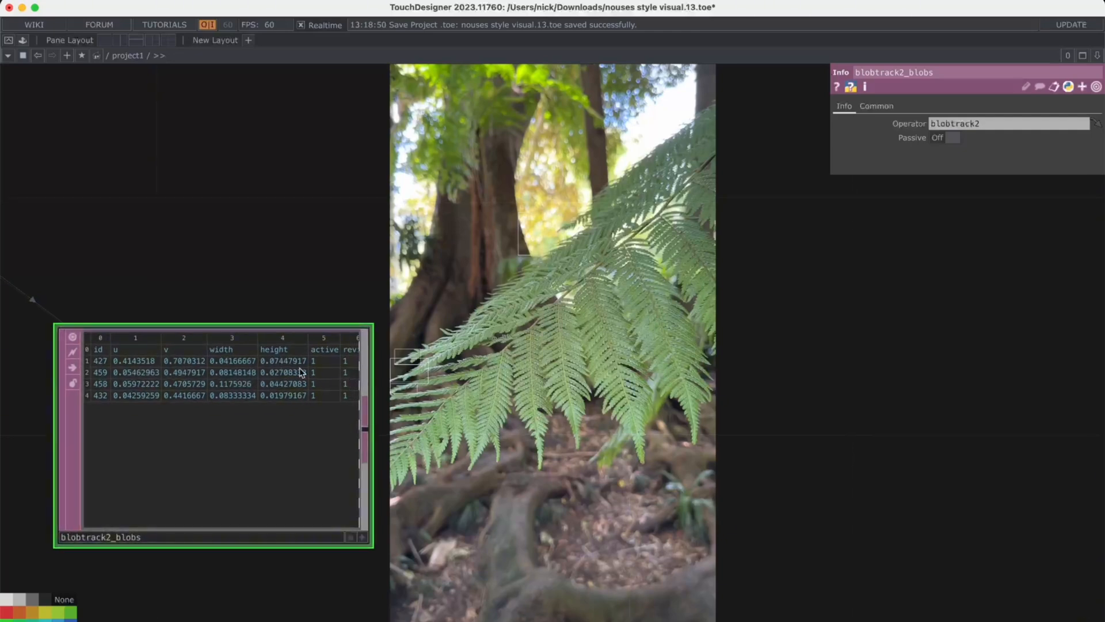
scroll(352, 368, "down", 8)
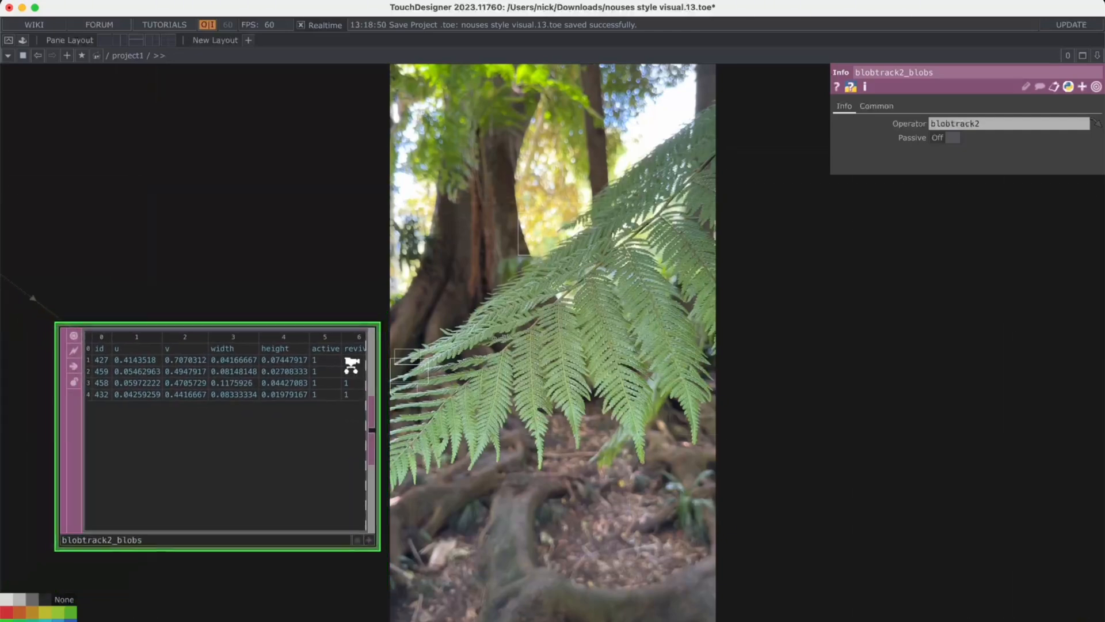
Step: Move blobtrack2_blobs directly beneath blobtrack2 and save the project
scroll(357, 390, "down", 5)
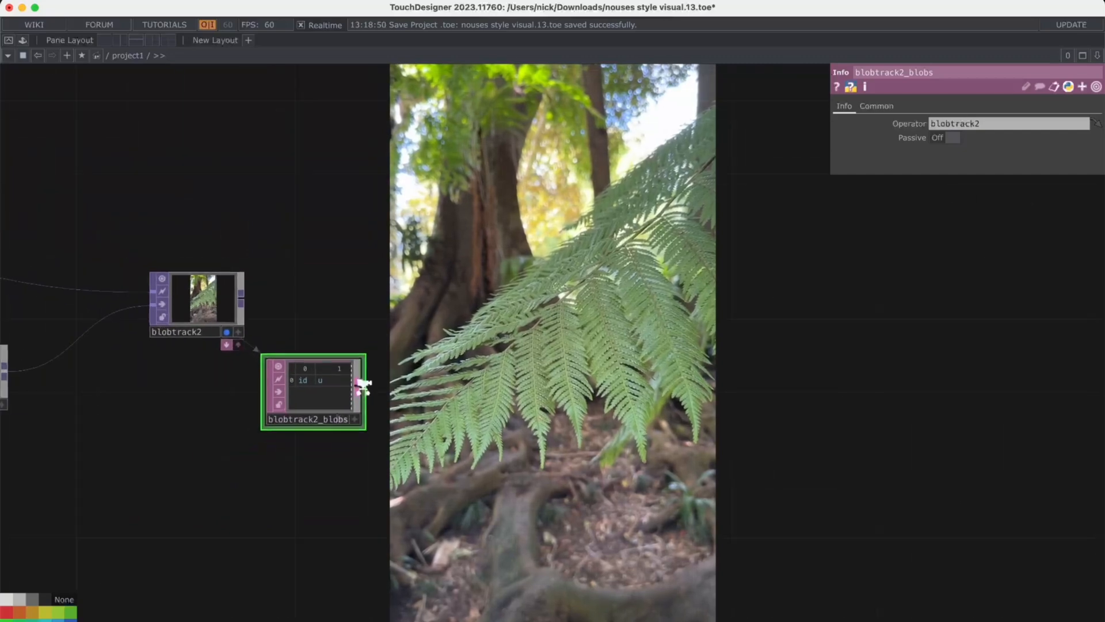
left_click_drag(311, 395, 221, 423)
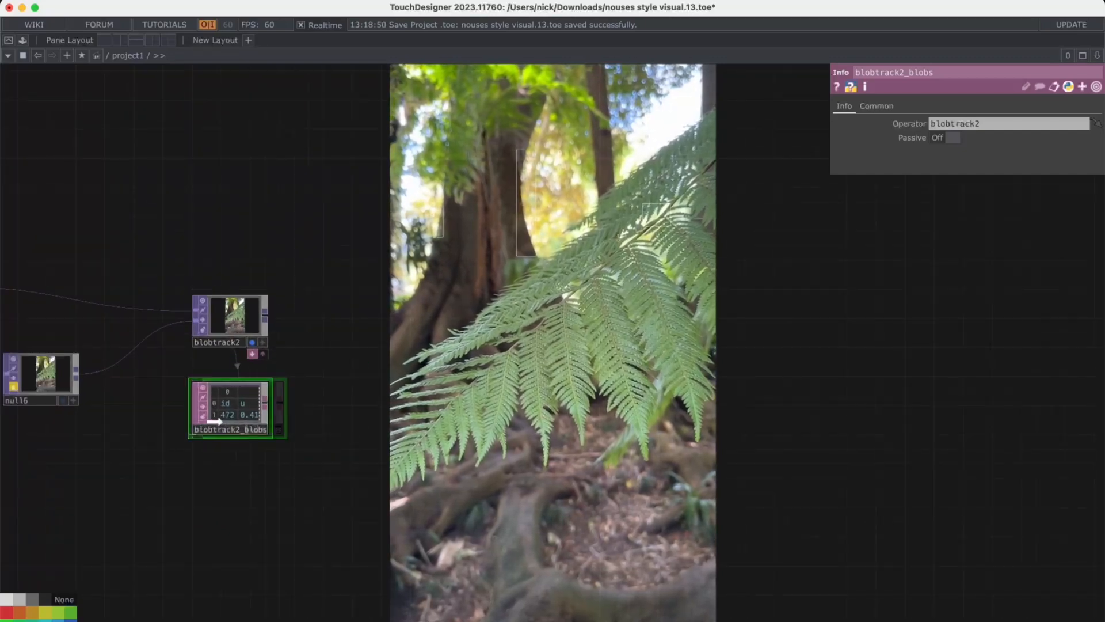
scroll(223, 422, "down", 1)
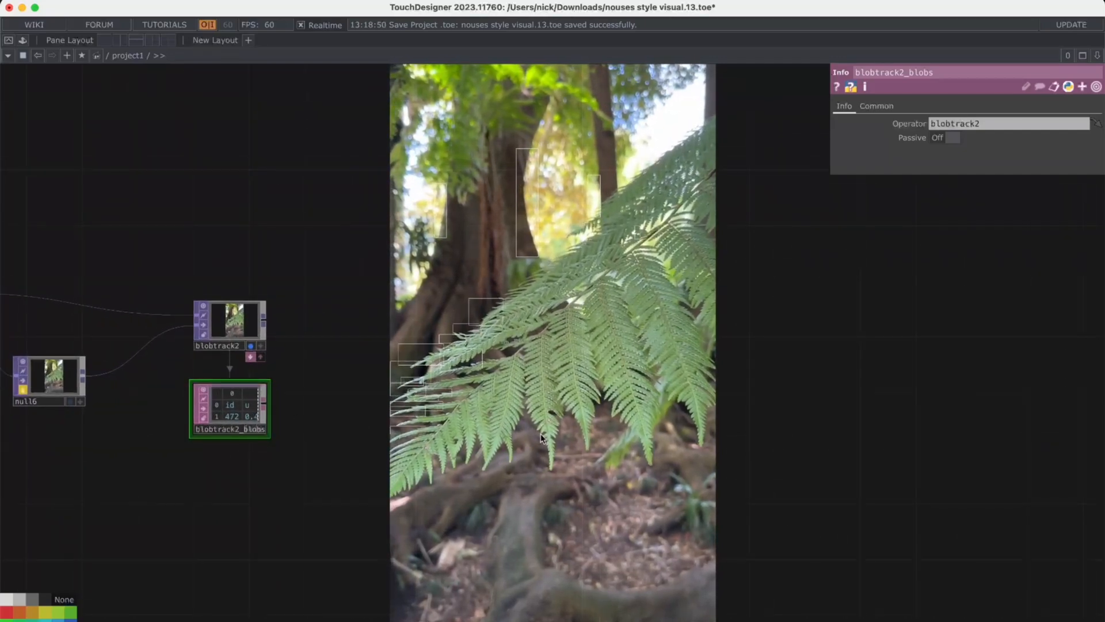
key("super+s")
Step: Turn off the blobtrack2 output shown behind the network
scroll(304, 439, "down", 8)
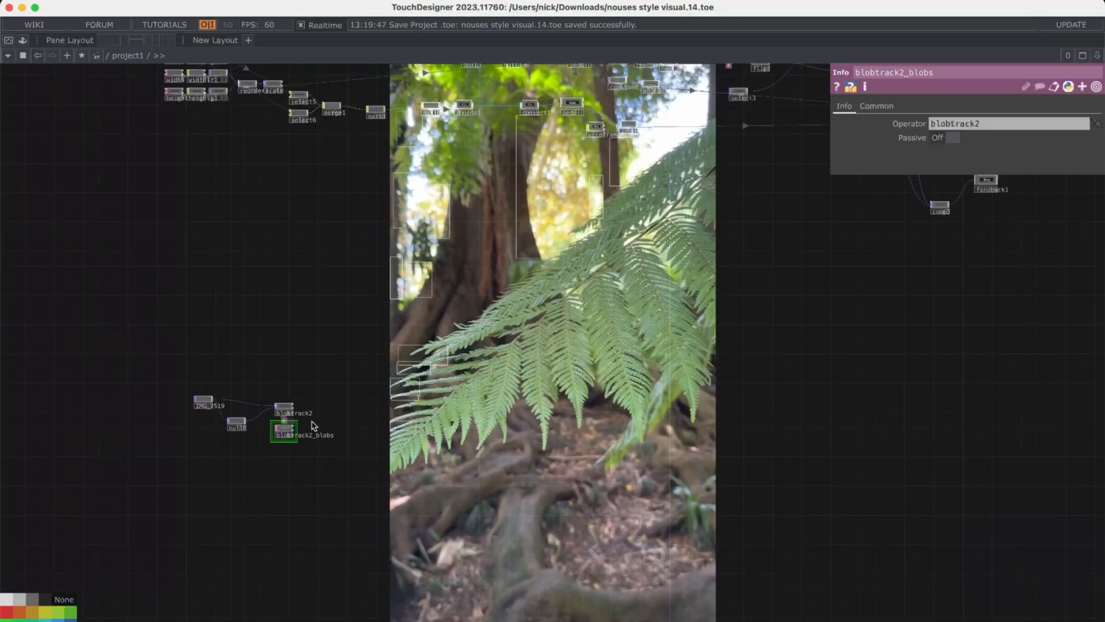
scroll(246, 433, "up", 6)
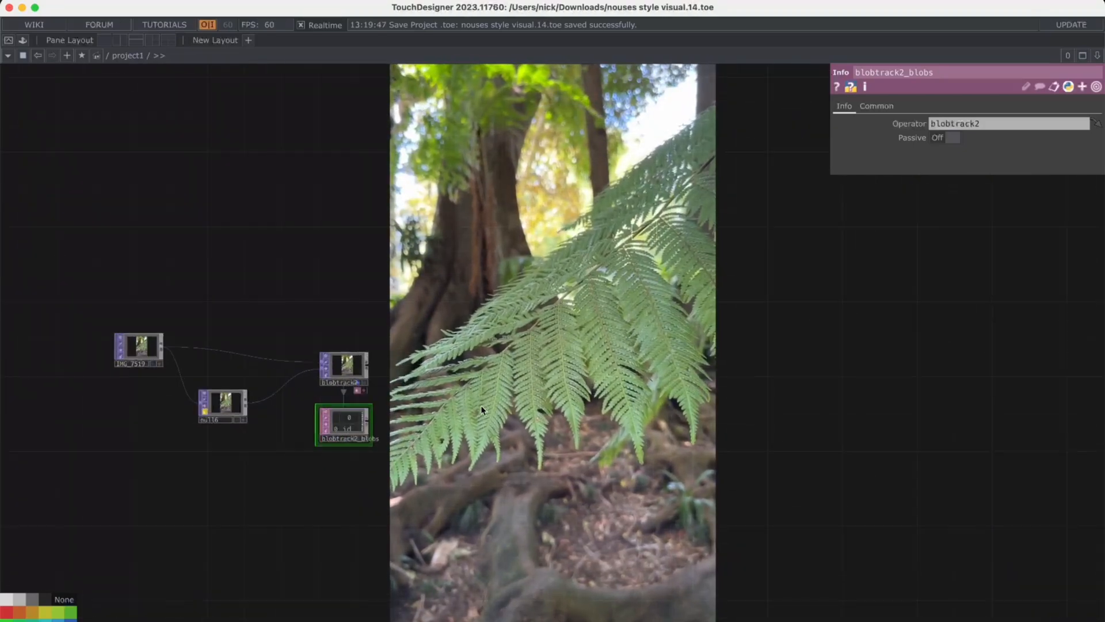
left_click(353, 383)
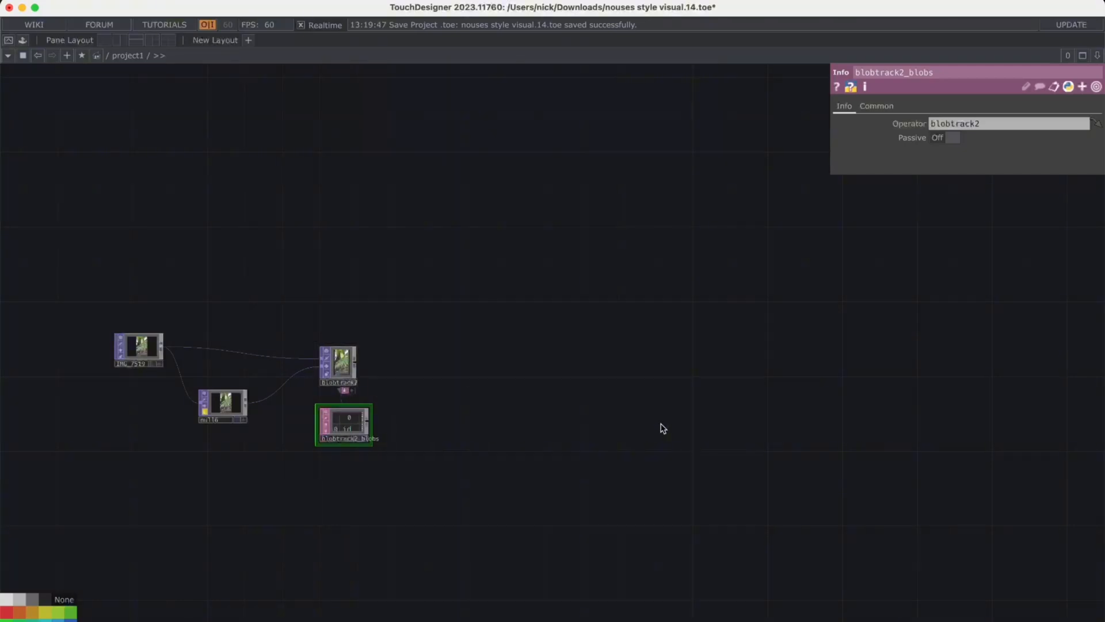
Step: Add a Null TOP well apart from blobtrack2 and name it background
key("Tab")
type("nuk")
left_click(637, 378)
left_click(973, 436)
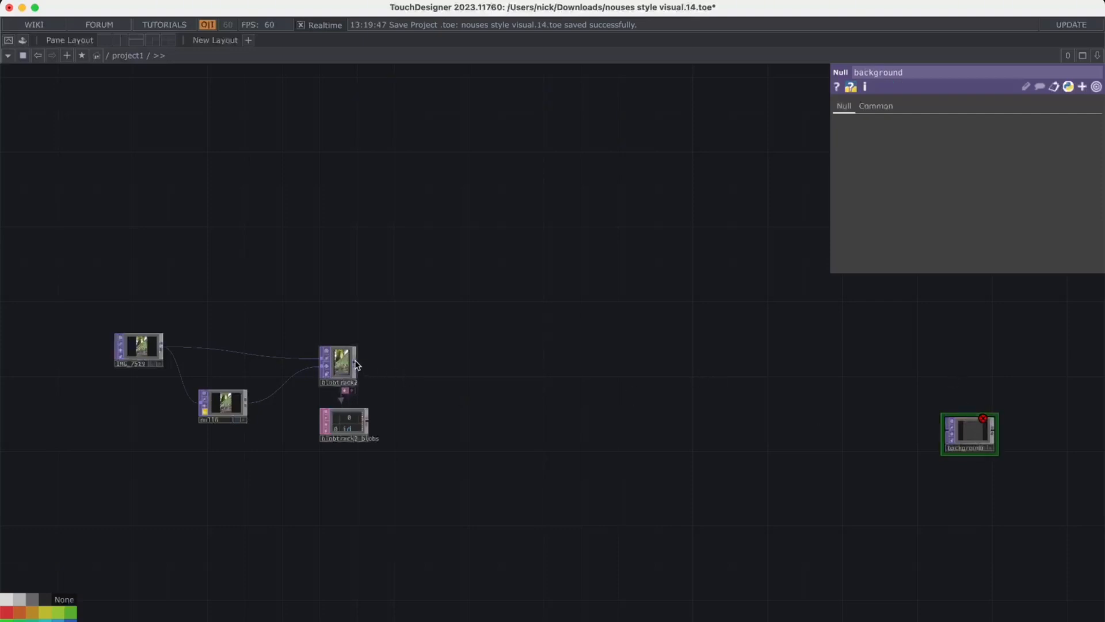
Step: Wire blobtrack2 into the background Null, display the Null's output behind the network, and save the project
left_click(988, 449)
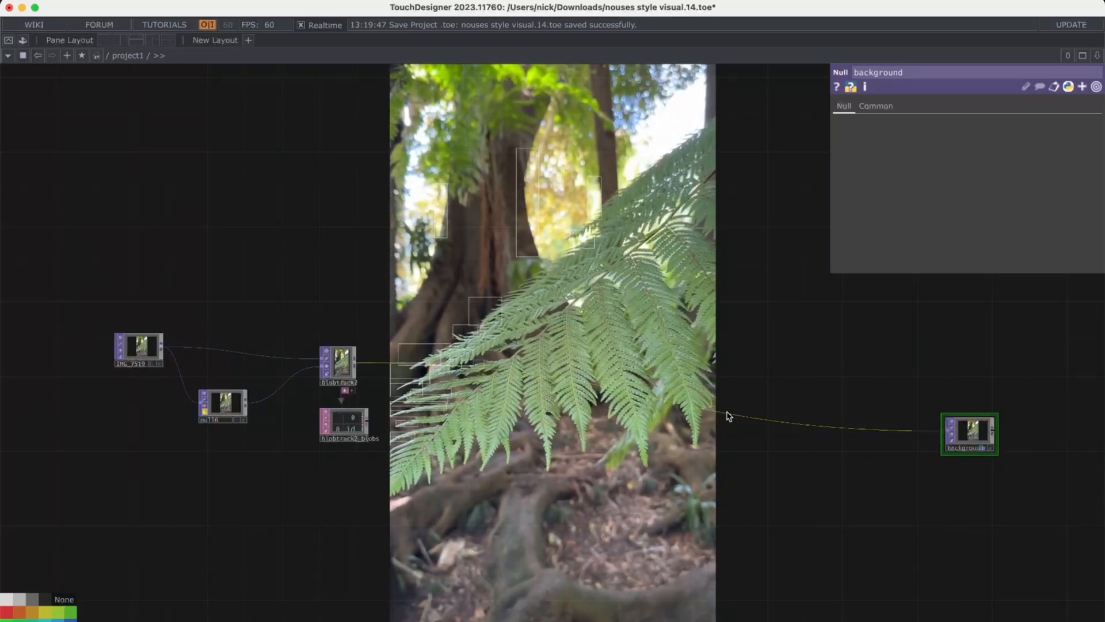
key("super+s")
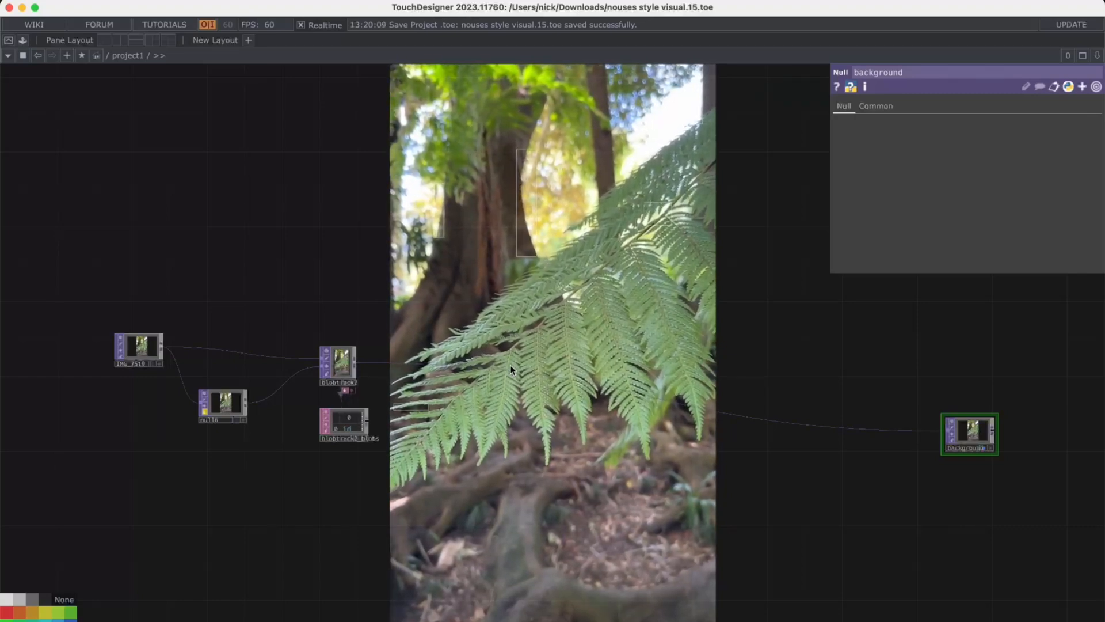
Step: In the original network, move the width and height chains with reorder2 and scale below the u and v chains to separate the groups
scroll(510, 365, "down", 5)
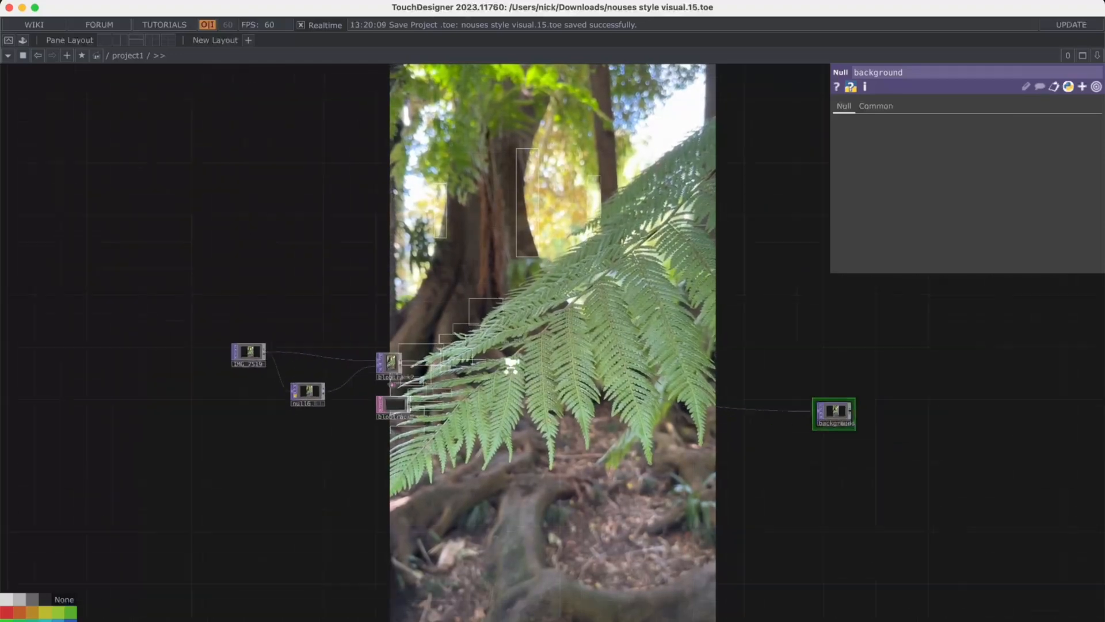
left_click_drag(546, 306, 502, 452)
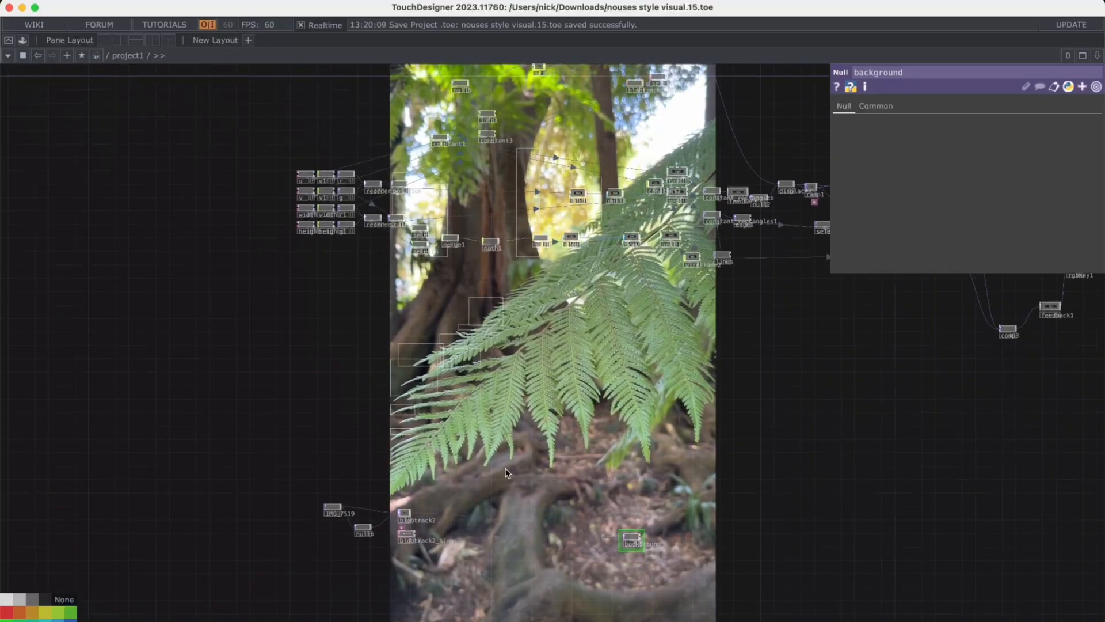
scroll(311, 222, "up", 5)
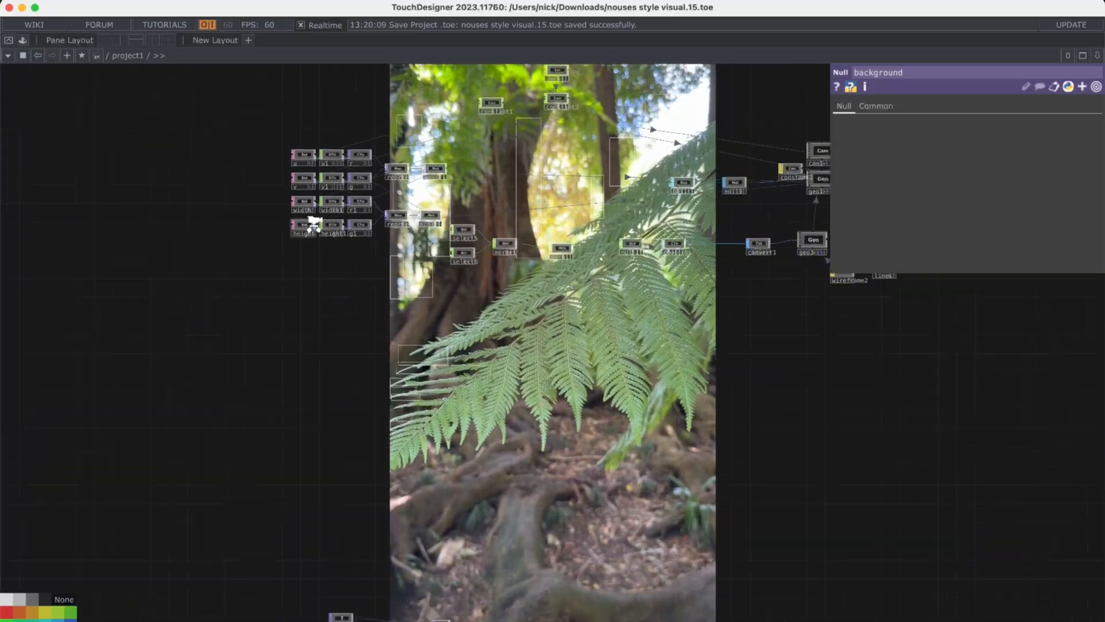
scroll(427, 271, "up", 3)
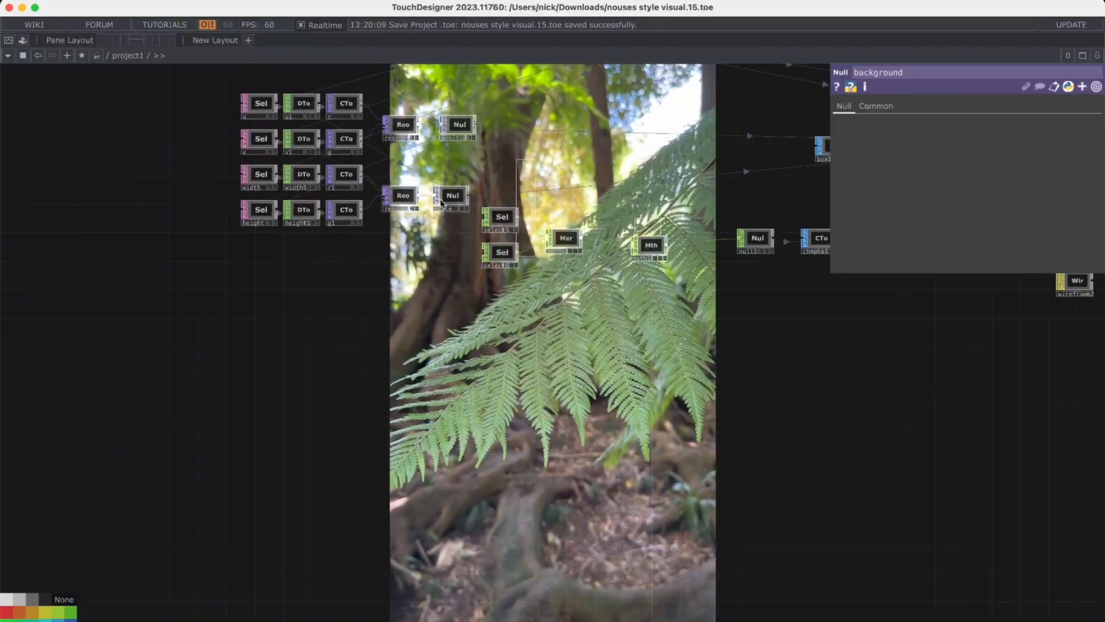
left_click_drag(234, 166, 446, 241)
left_click_drag(476, 189, 393, 196)
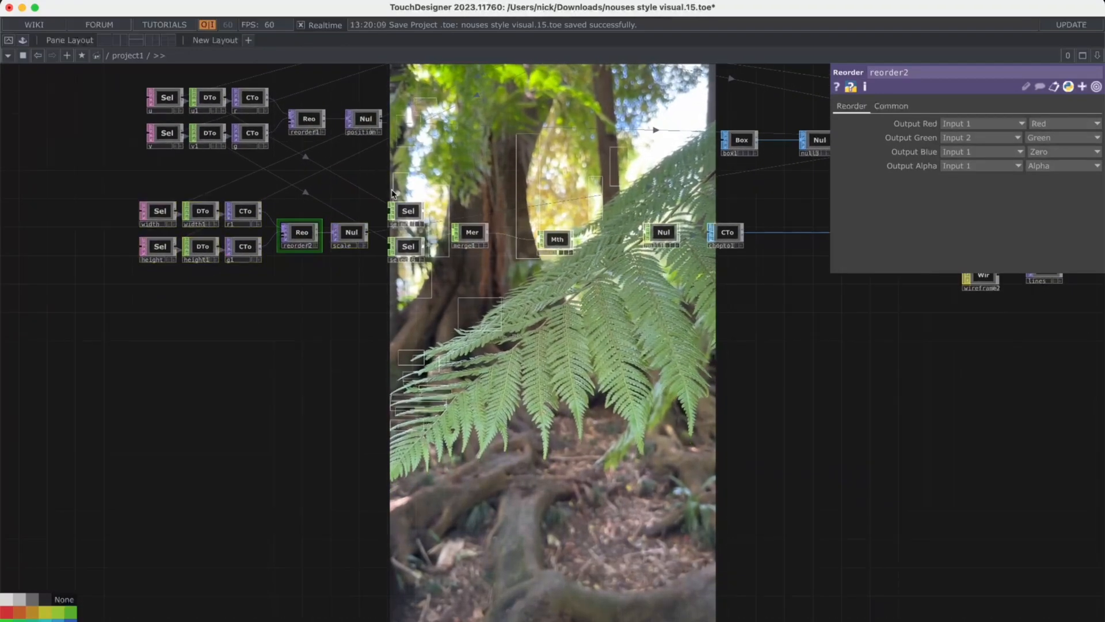
Step: In the original network, move the u and v chains' CHOP to TOPs, reorder1 and position away from their DAT to CHOPs
left_click_drag(344, 160, 377, 180)
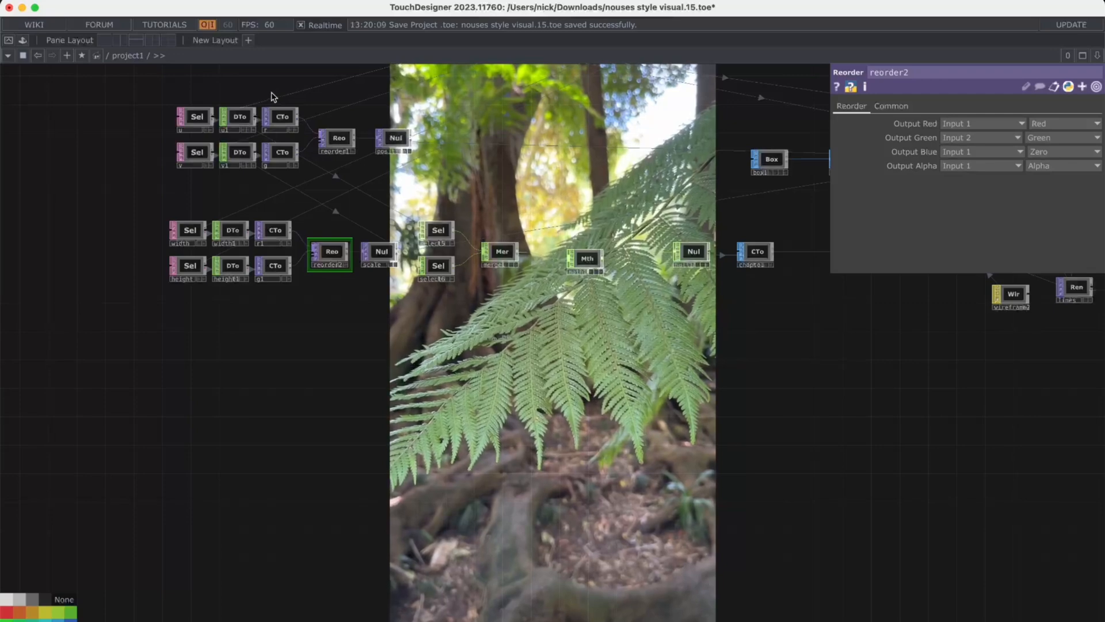
right_click_drag(273, 97, 415, 168)
left_click_drag(283, 161, 369, 161)
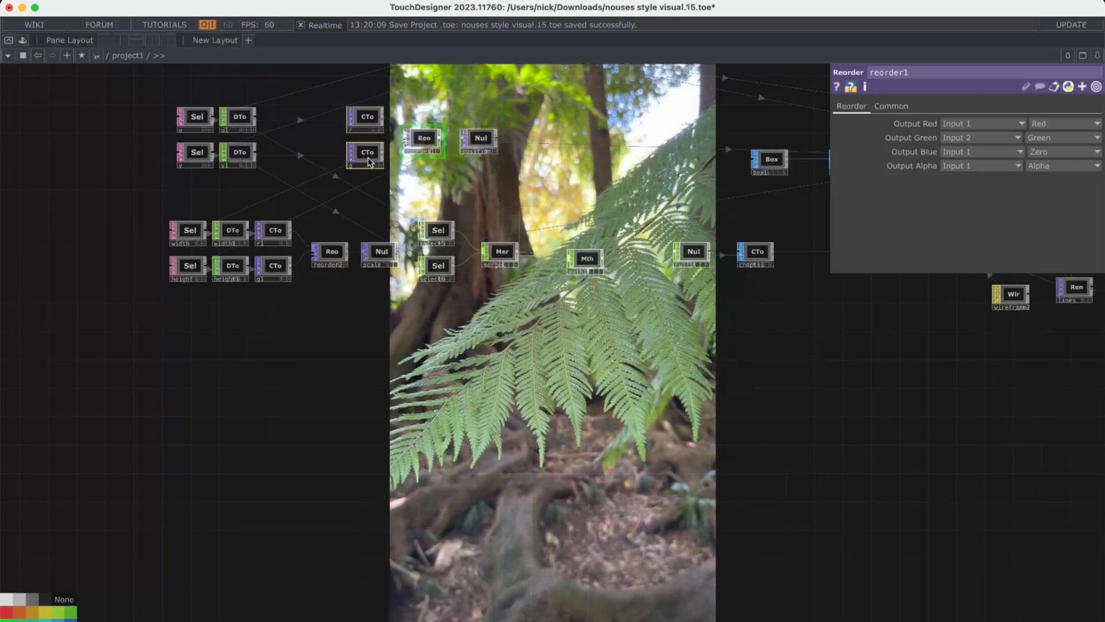
scroll(270, 168, "left", 5)
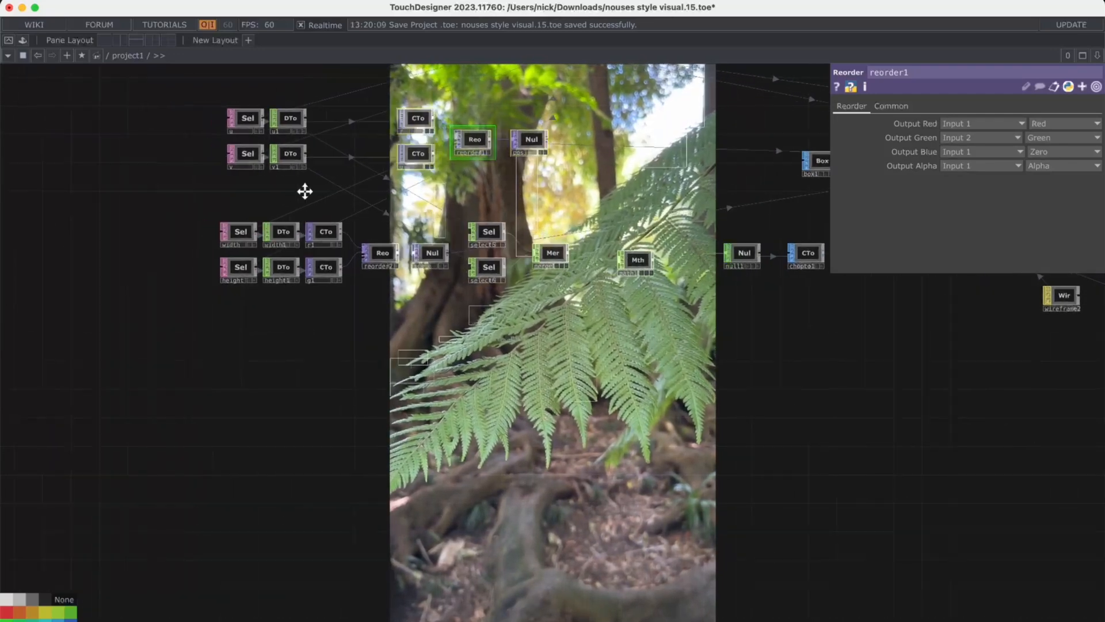
Step: Copy the u, v, width and height Select and DAT to nodes plus r1 and g1, and paste them below the blobtrack2 nodes
right_click_drag(202, 98, 362, 288)
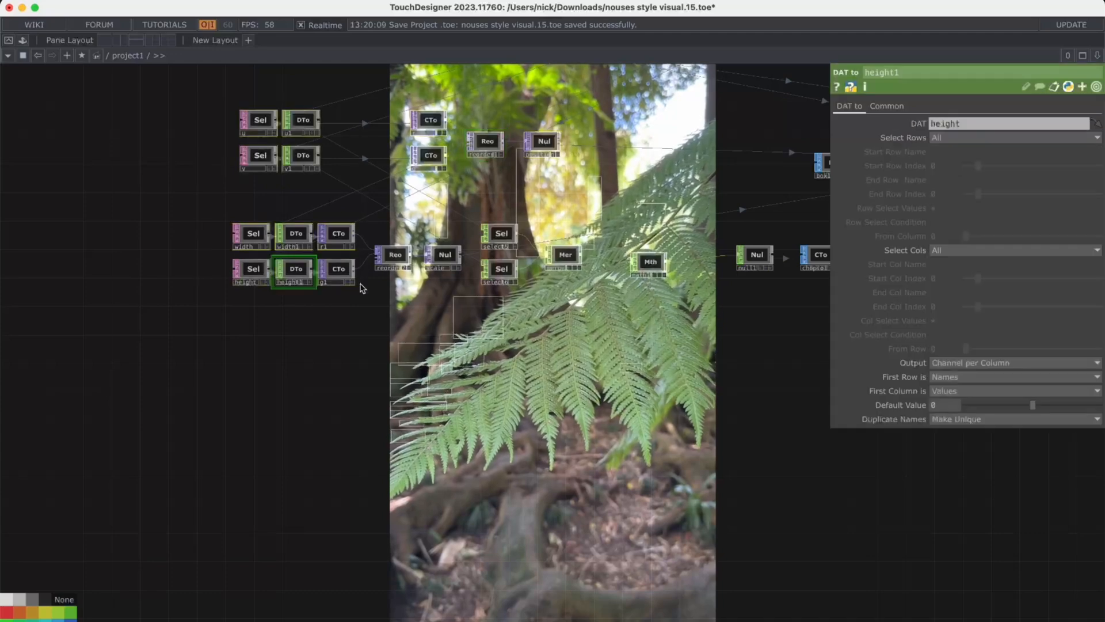
scroll(361, 288, "down", 4)
left_click_drag(402, 361, 368, 142)
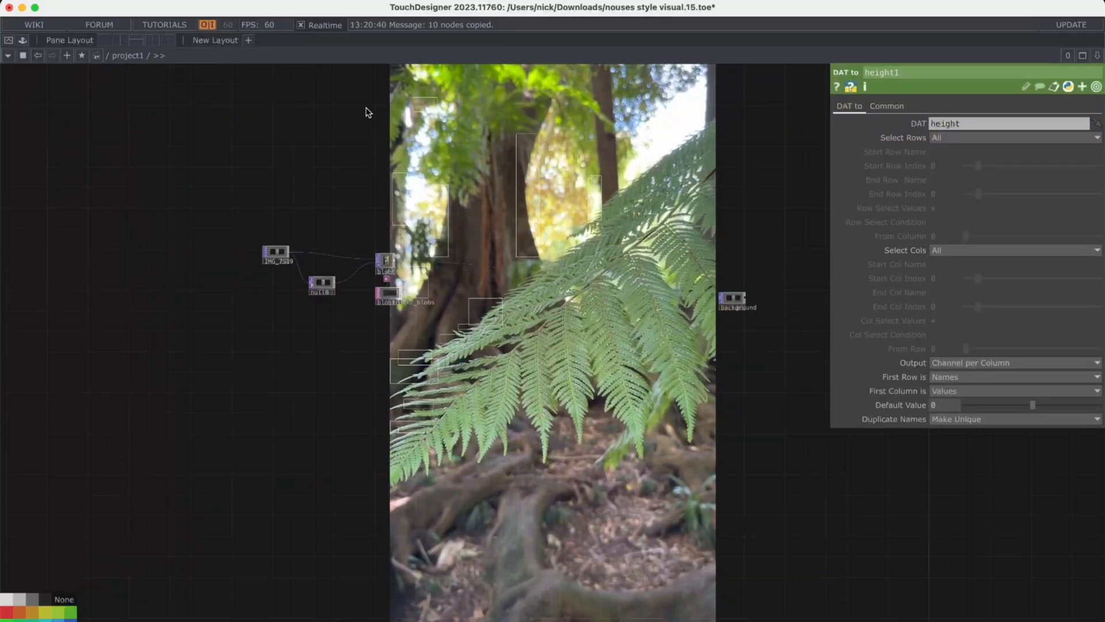
key("ctrl+v")
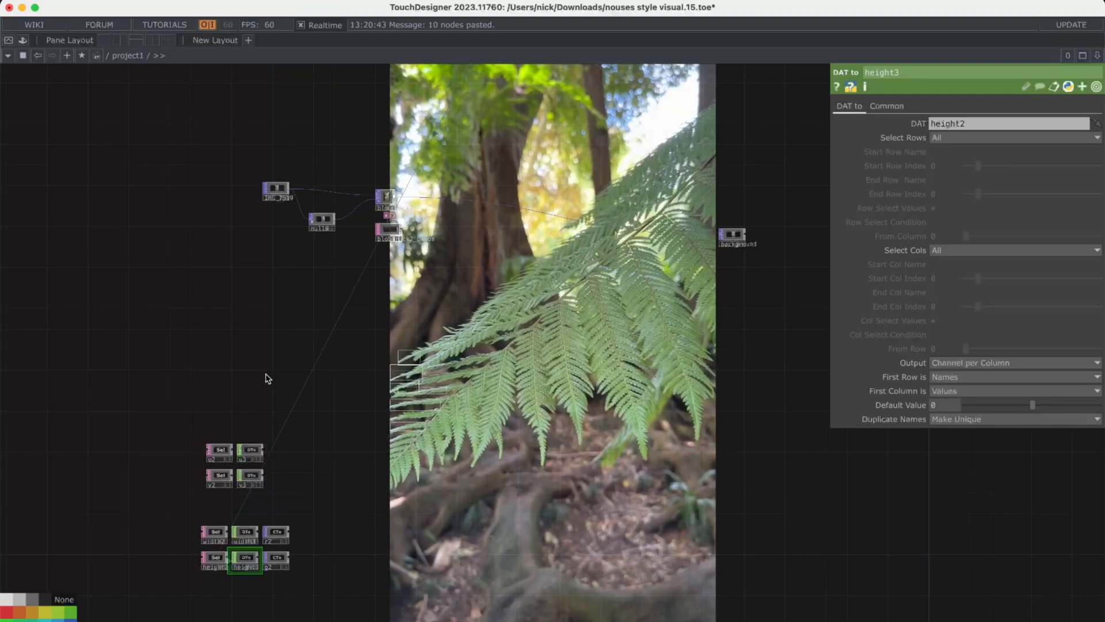
scroll(267, 378, "up", 2)
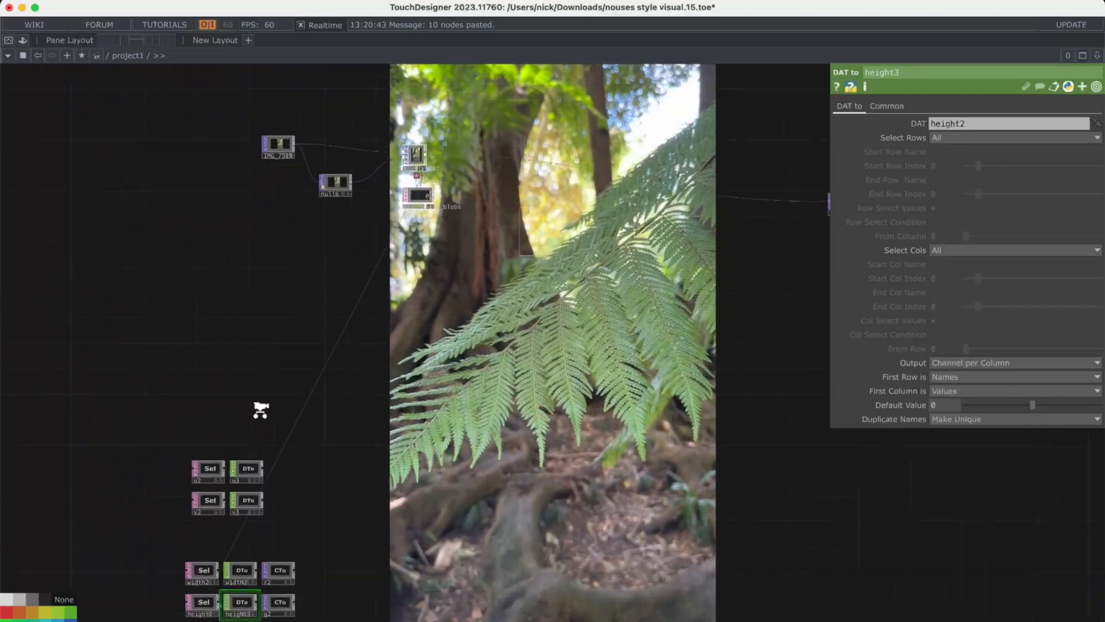
Step: Examine the source DAT and column selection settings of the pasted u2 and v2 Select DATs
left_click(208, 475)
scroll(422, 249, "up", 2)
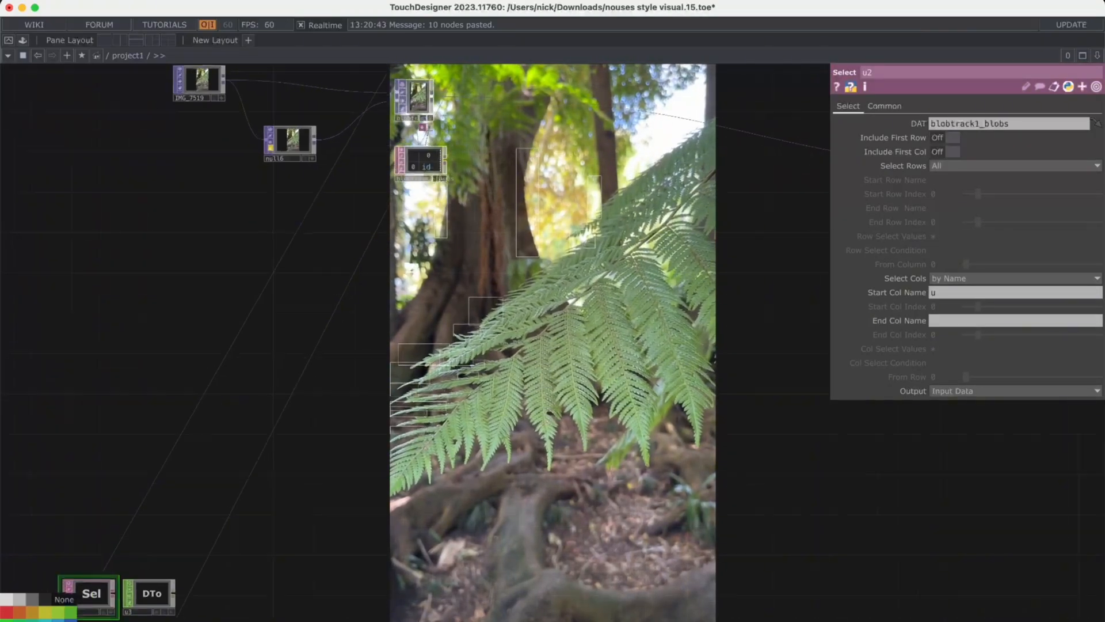
scroll(410, 267, "up", 1)
left_click_drag(334, 328, 389, 144)
left_click_drag(143, 358, 241, 260)
scroll(217, 407, "up", 3)
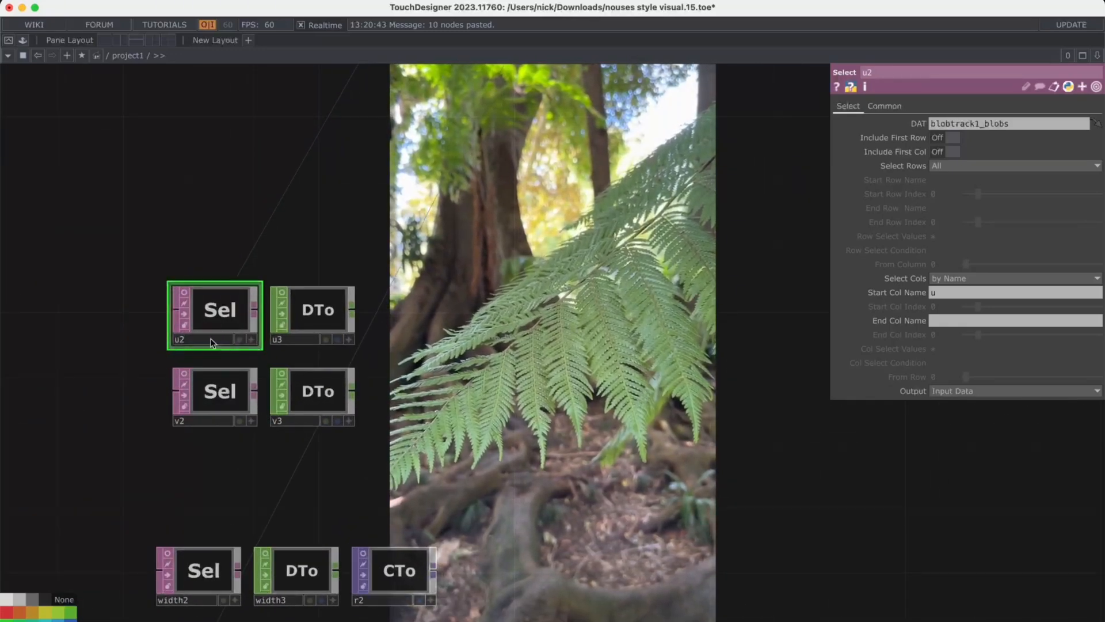
left_click(195, 417)
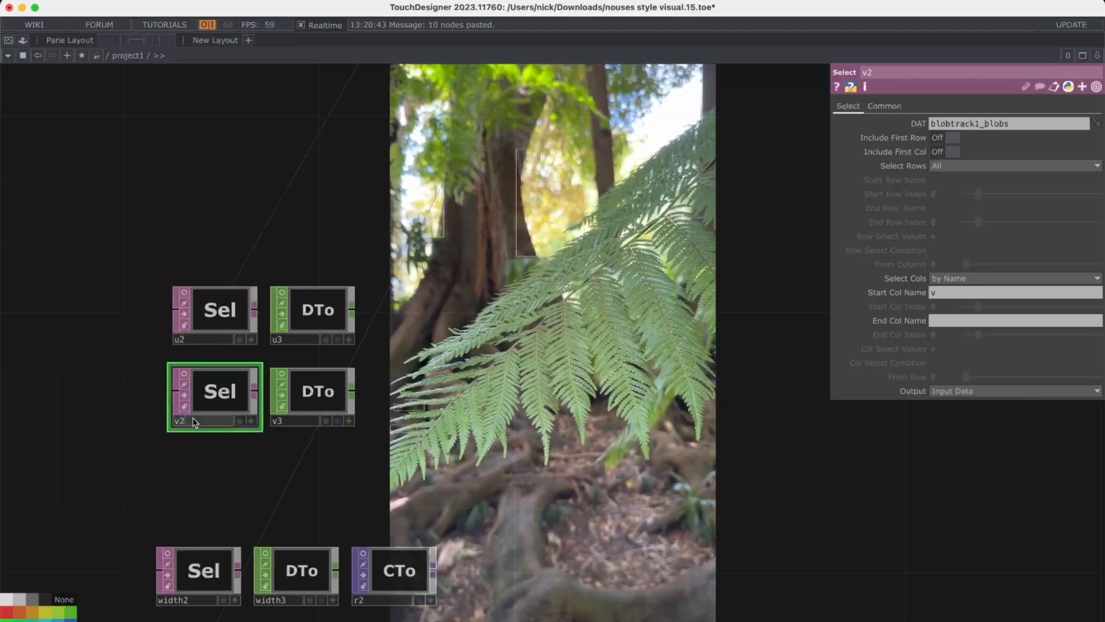
scroll(288, 472, "down", 5)
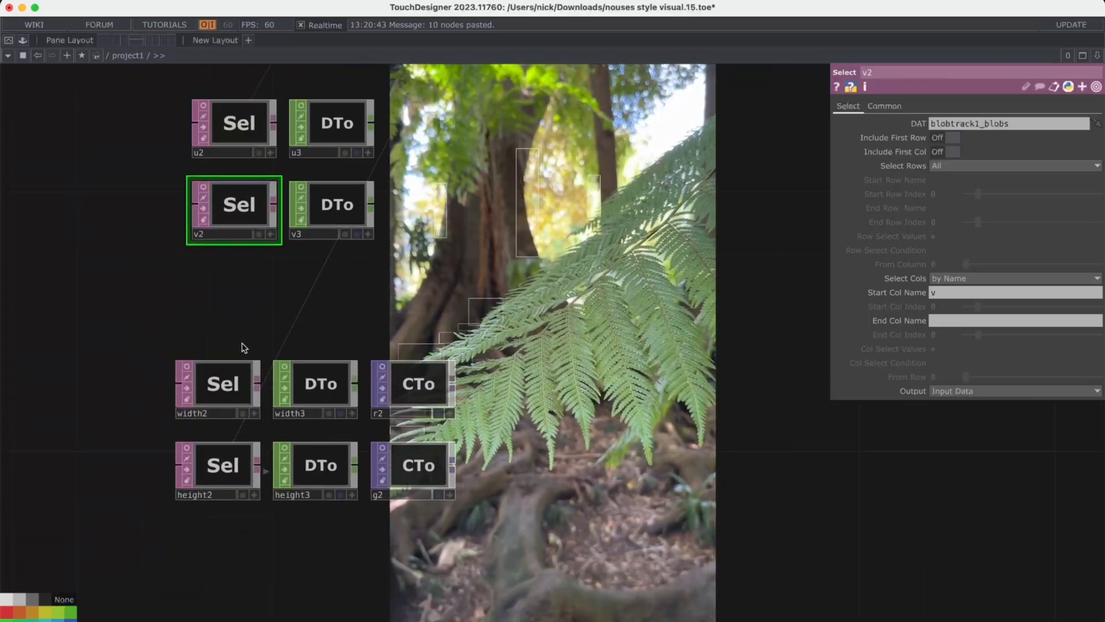
scroll(516, 209, "down", 4)
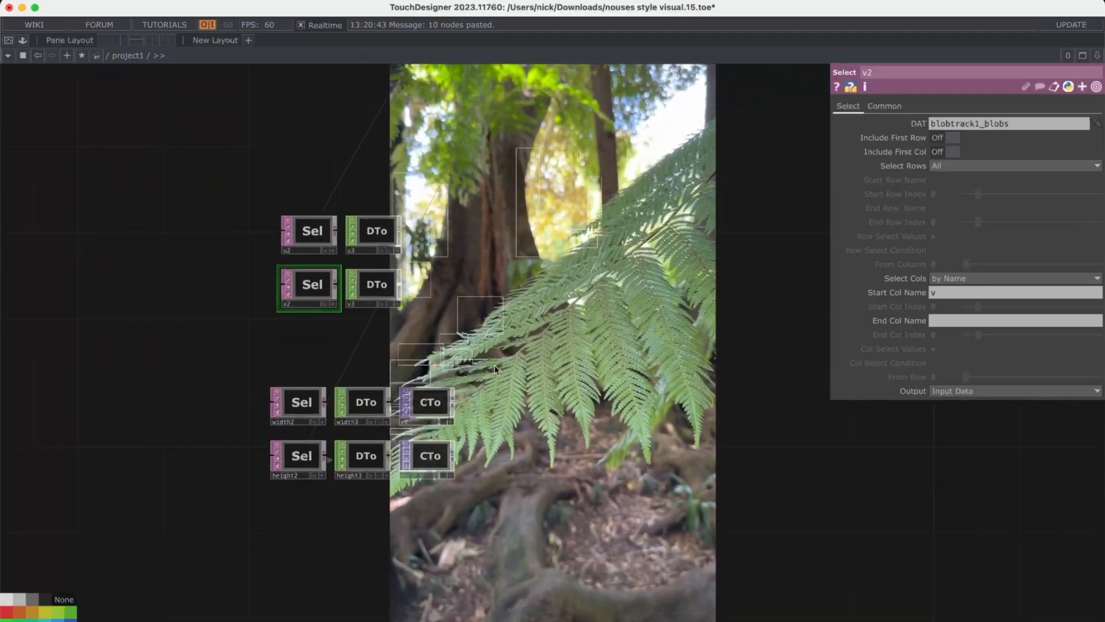
Step: Add a Select DAT above the pasted reference nodes
scroll(444, 286, "up", 7)
key("Tab")
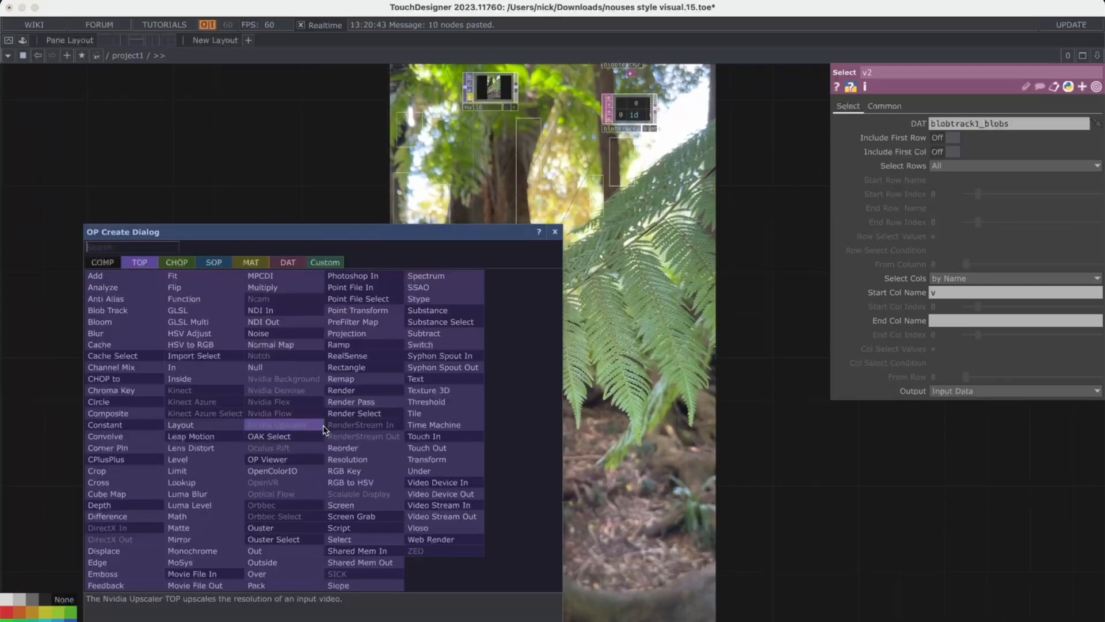
left_click(287, 263)
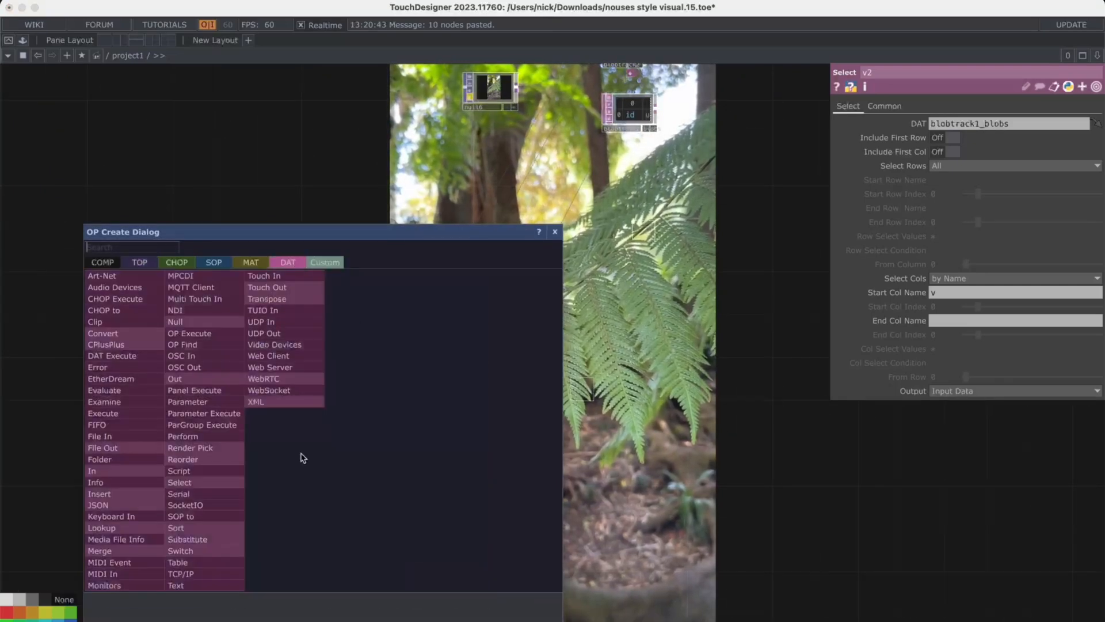
type("sel")
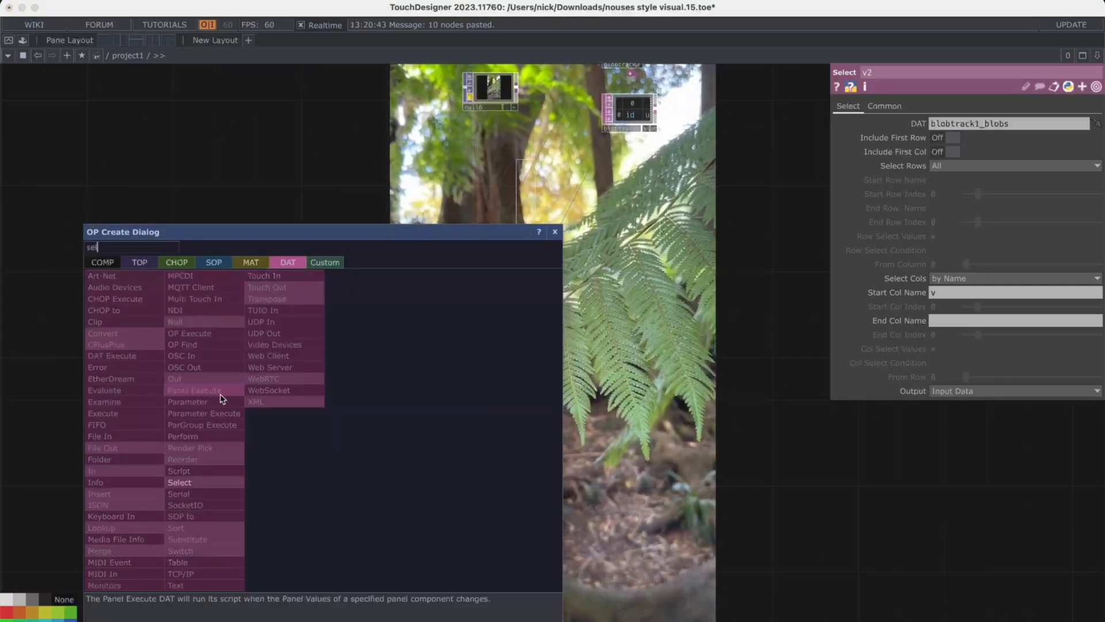
left_click(213, 483)
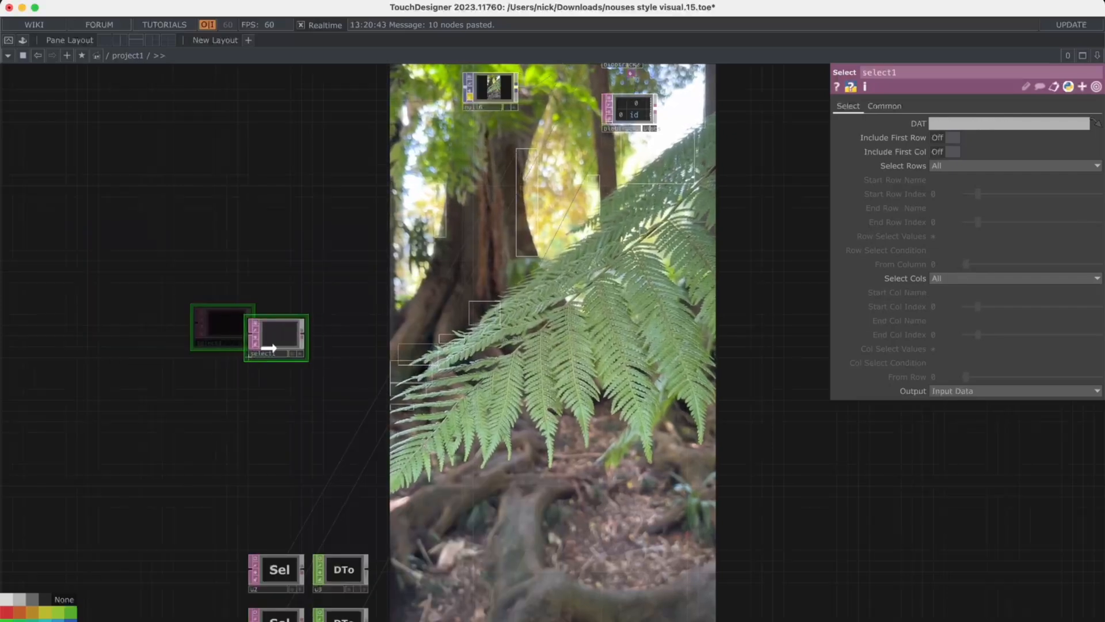
left_click(282, 351)
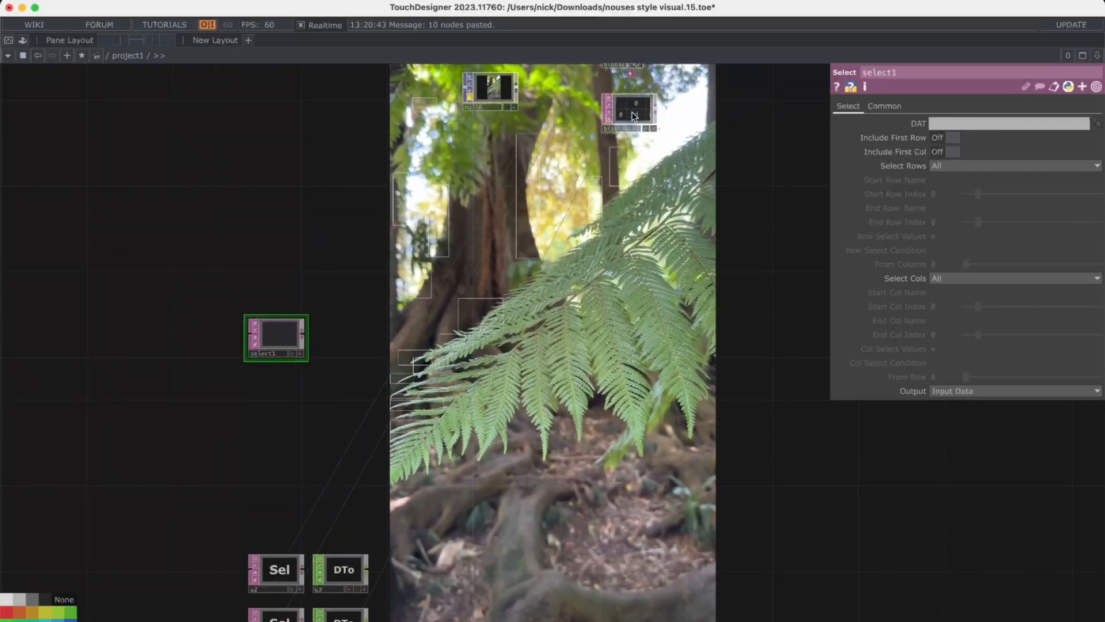
Step: Set blobtrack2_blobs as the new Select DAT's source and paste three copies of it in a column below
scroll(693, 219, "up", 3)
scroll(653, 203, "up", 1)
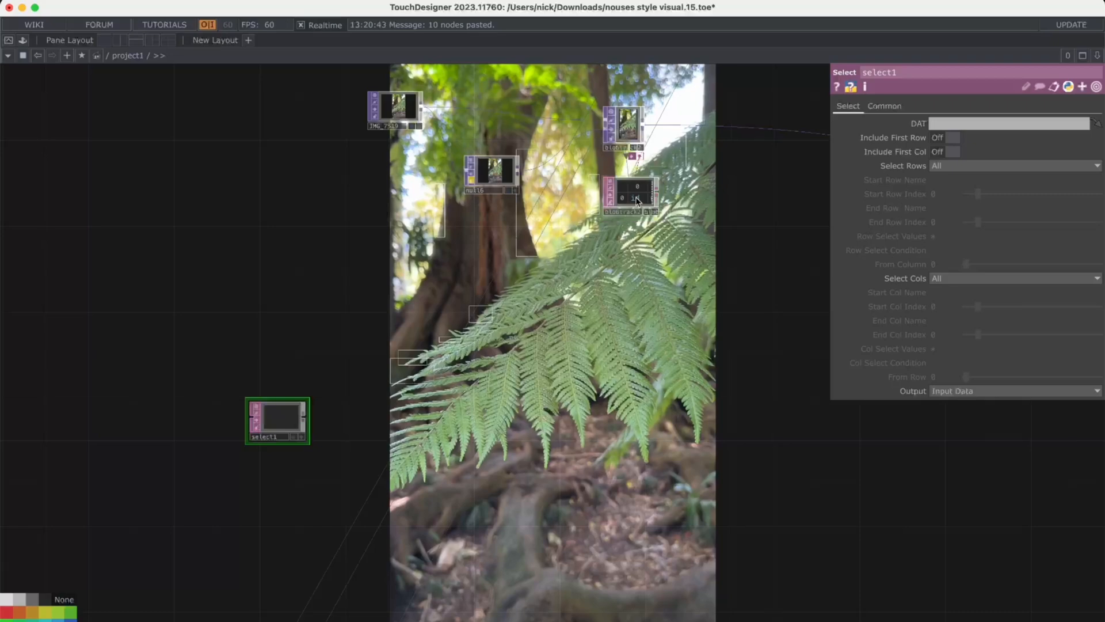
left_click_drag(975, 120, 979, 123)
scroll(278, 454, "up", 3)
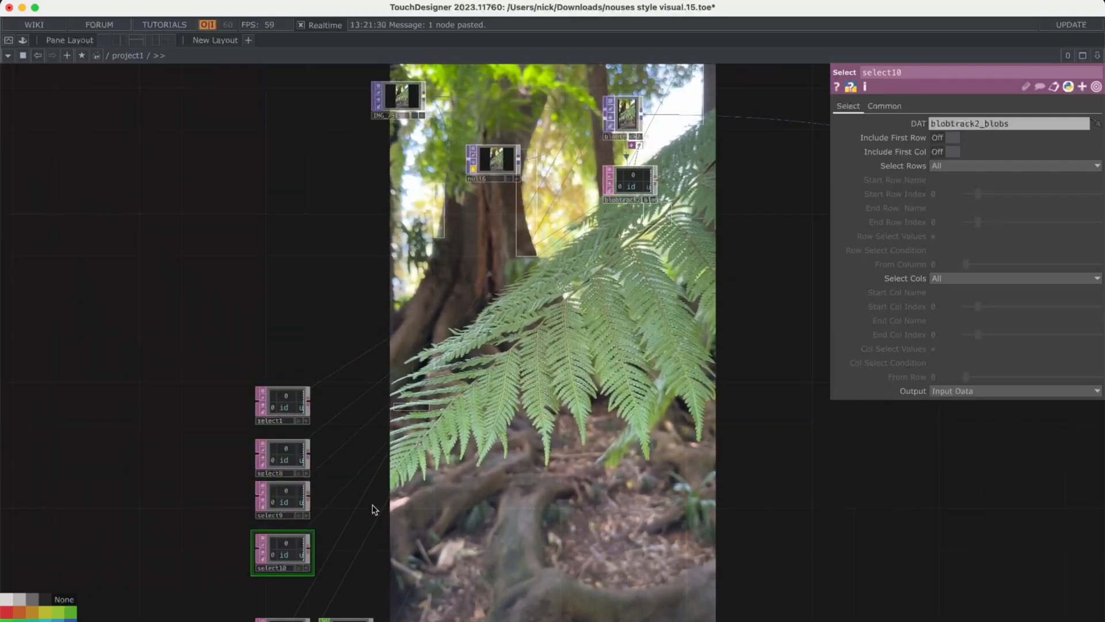
Step: Move the pasted reference nodes further down, away from the four new Select DATs
scroll(374, 510, "down", 5)
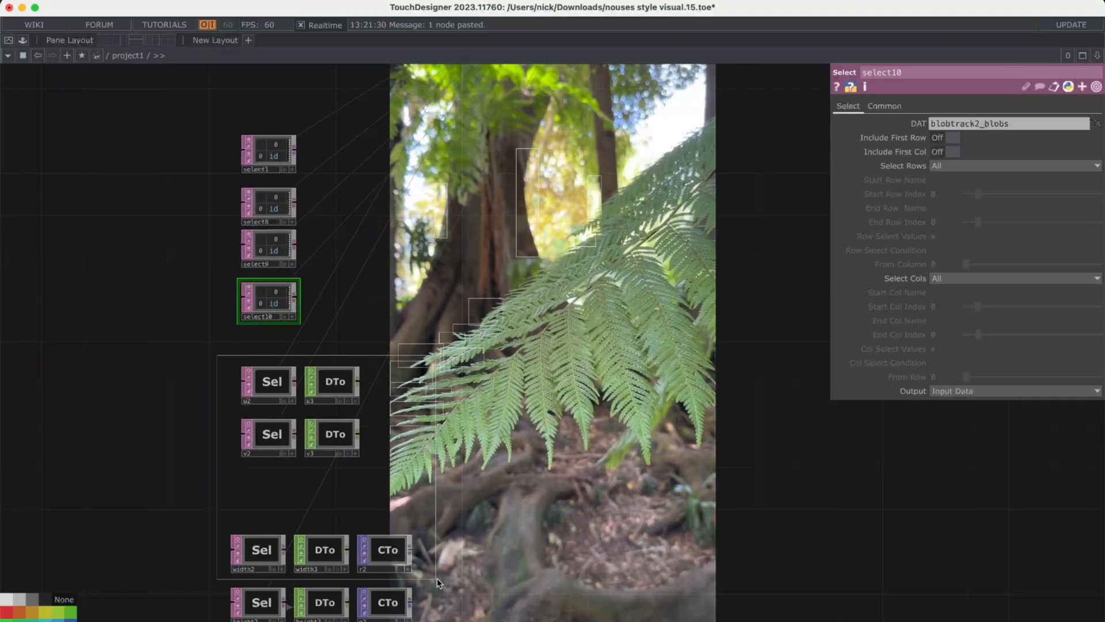
right_click_drag(437, 579, 440, 611)
left_click_drag(335, 434, 334, 523)
left_click_drag(382, 294, 382, 368)
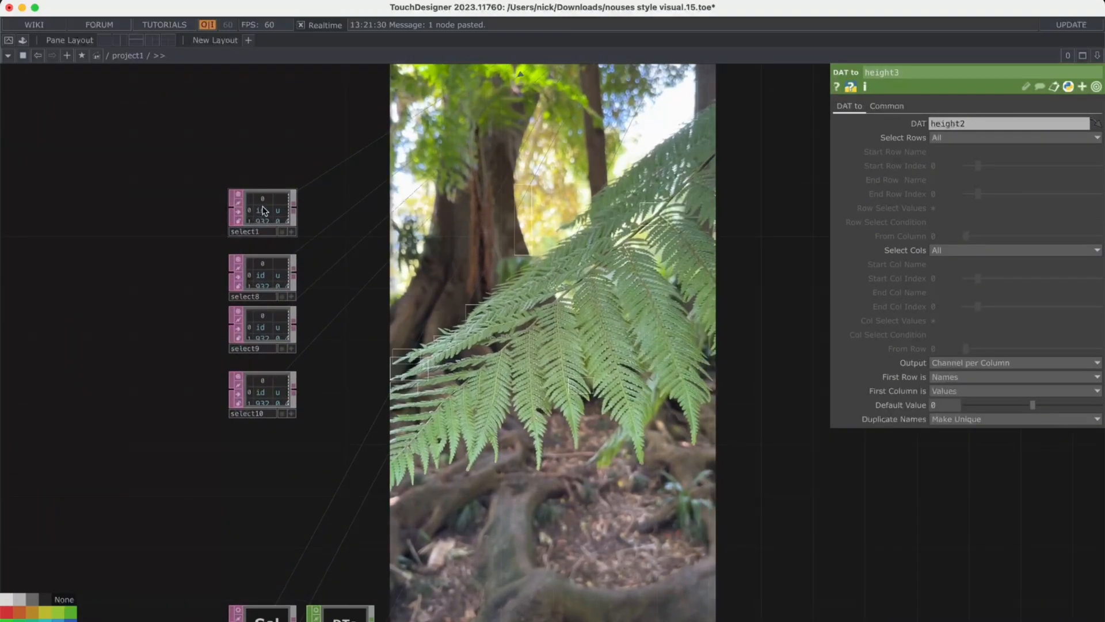
Step: Set select1 to select columns by name with u as the start column name
scroll(269, 213, "up", 3)
left_click(256, 238)
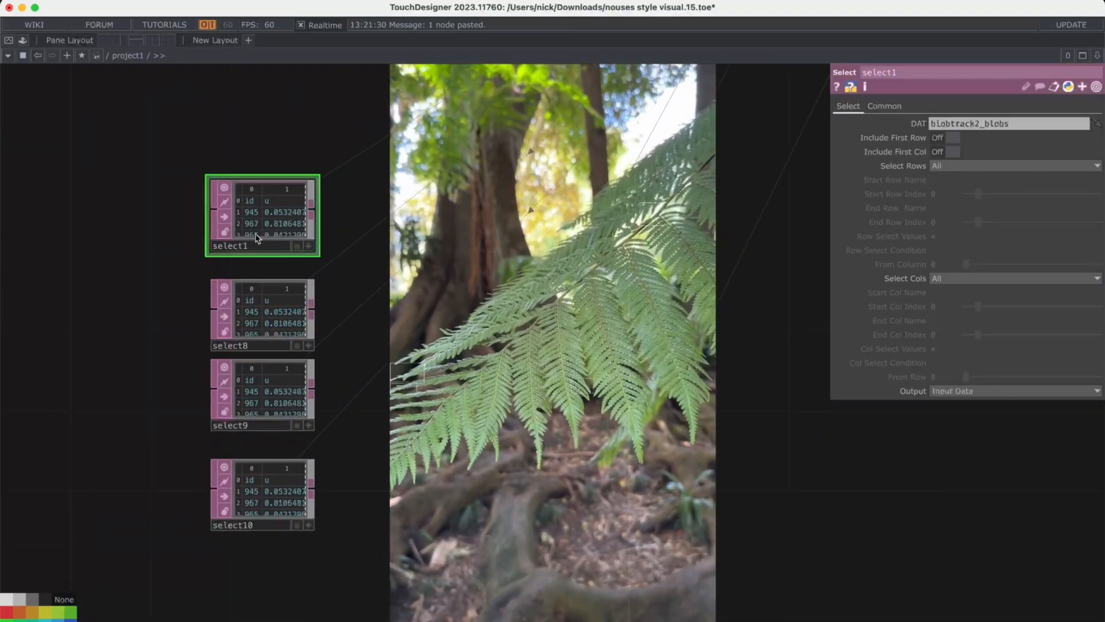
left_click(258, 462)
scroll(345, 364, "down", 5)
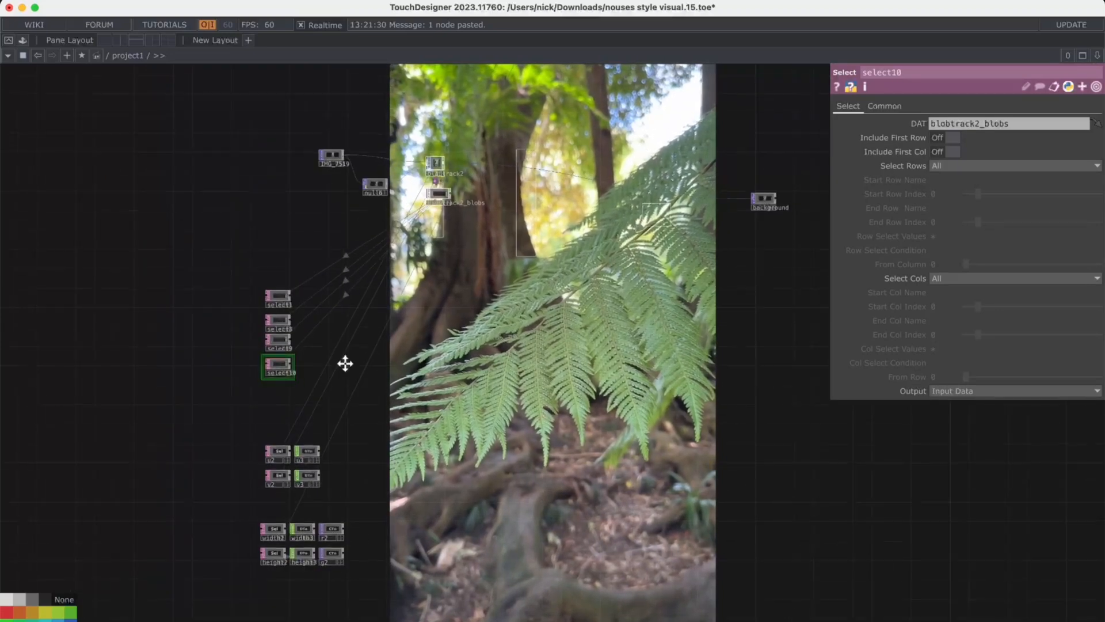
left_click(278, 300)
scroll(279, 304, "up", 5)
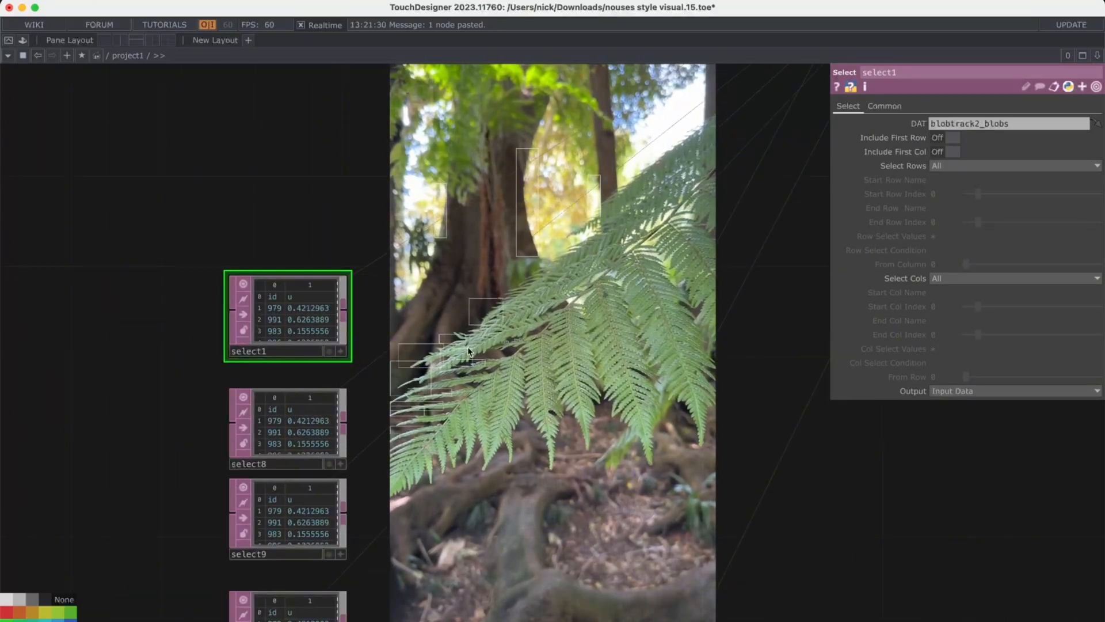
left_click_drag(468, 352, 463, 231)
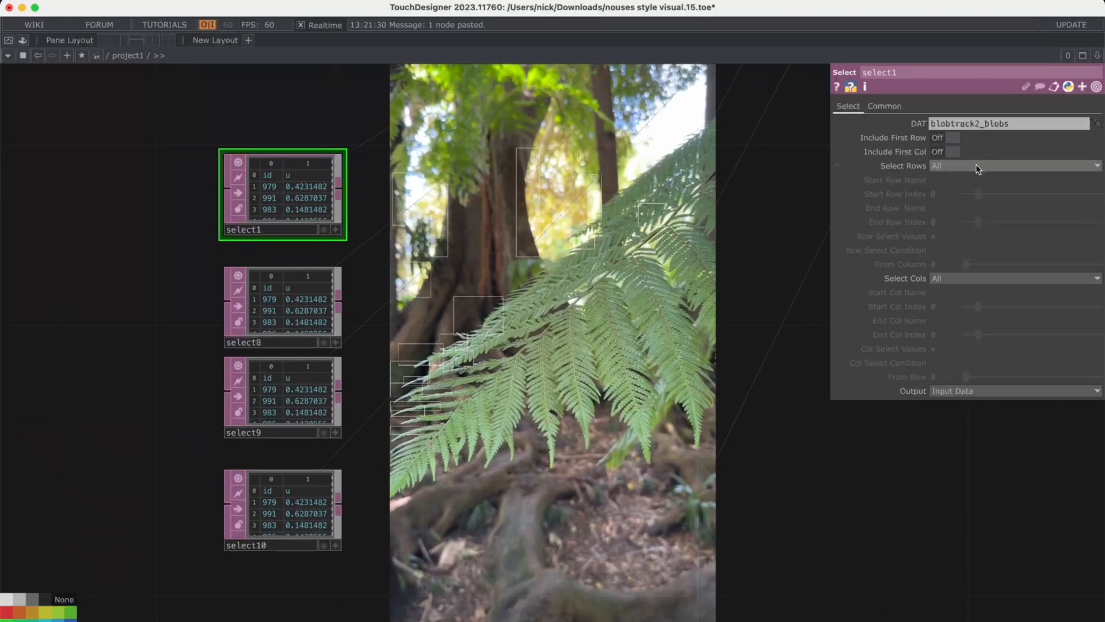
mouse_move(685, 347)
left_mouse_down()
mouse_move(685, 232)
mouse_move(704, 338)
left_mouse_up()
left_click(964, 281)
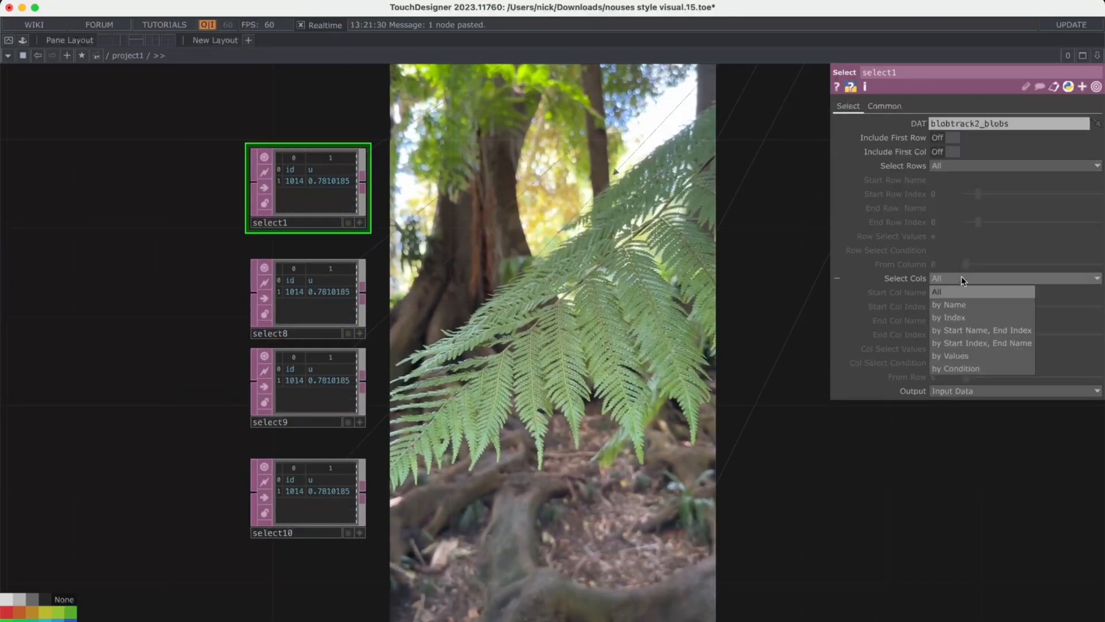
left_click(966, 296)
left_click(965, 296)
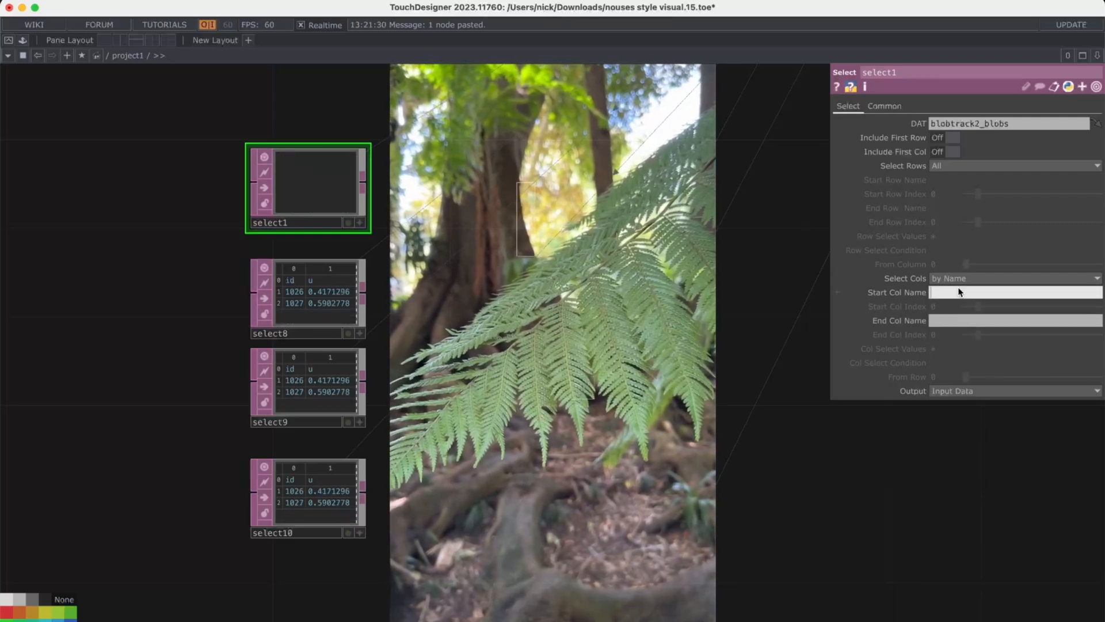
type("u")
key("Return")
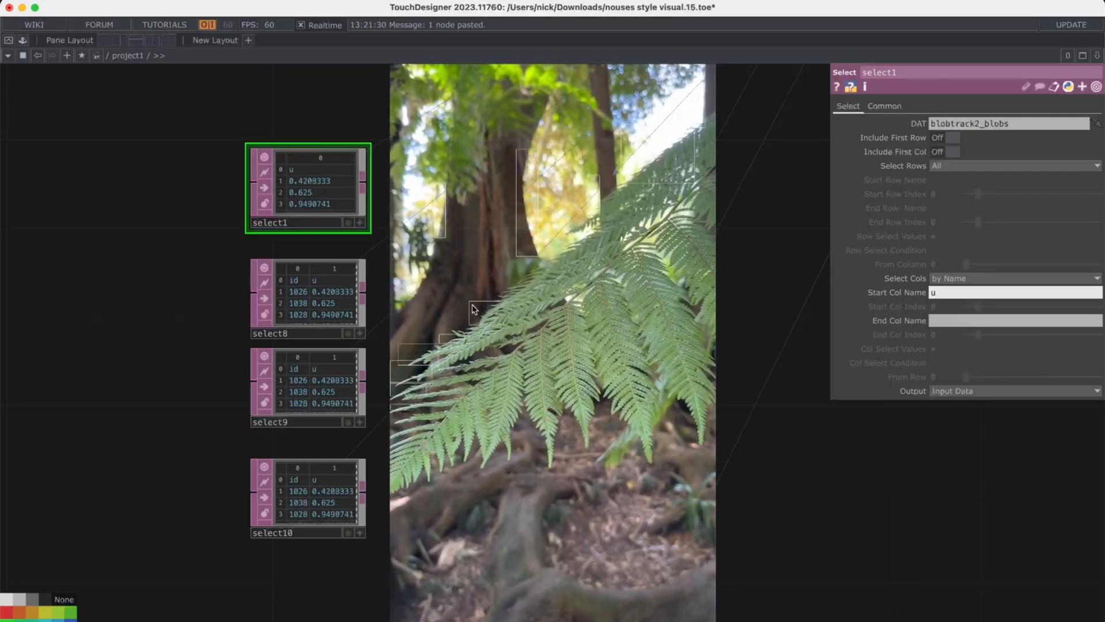
Step: Set select8 to select columns by name with v as the start column name
middle_click_drag(459, 252, 459, 270)
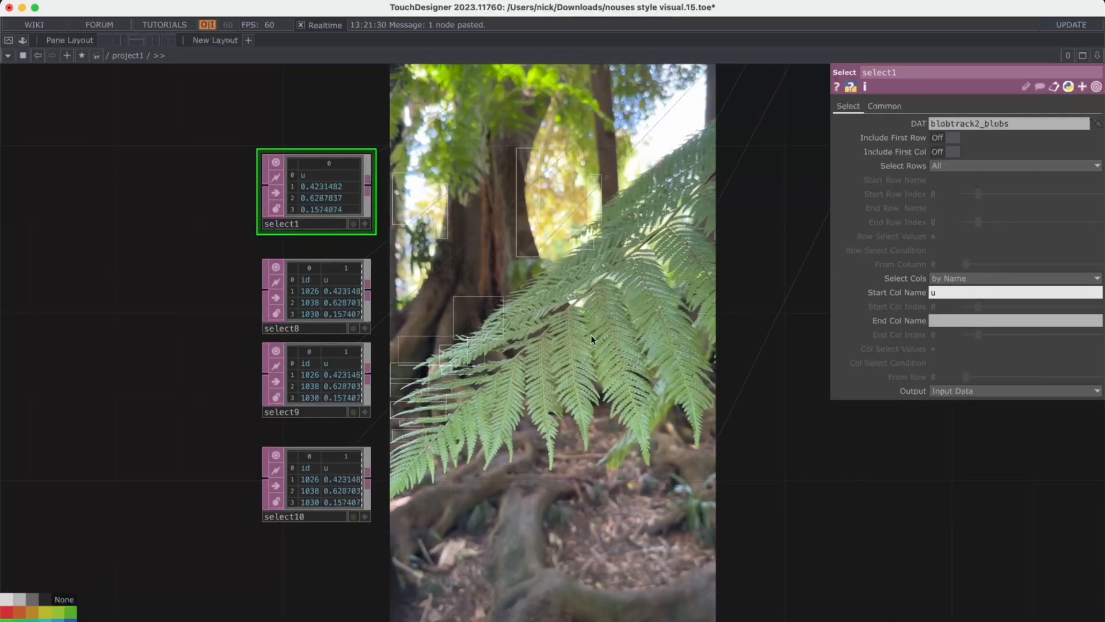
left_click(305, 272)
left_click(973, 279)
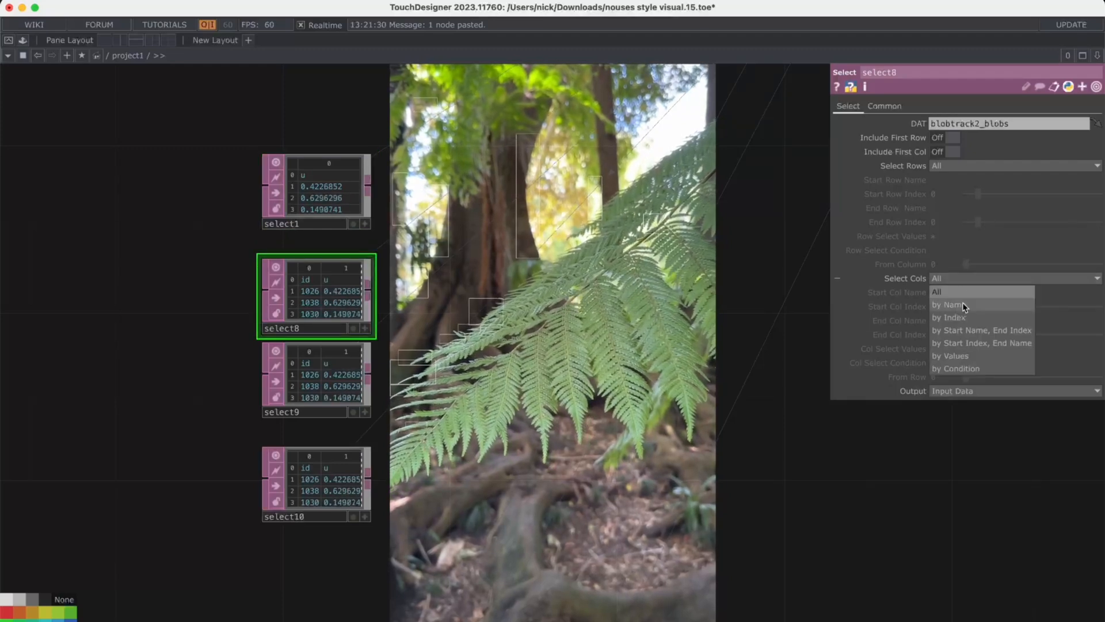
left_click(960, 305)
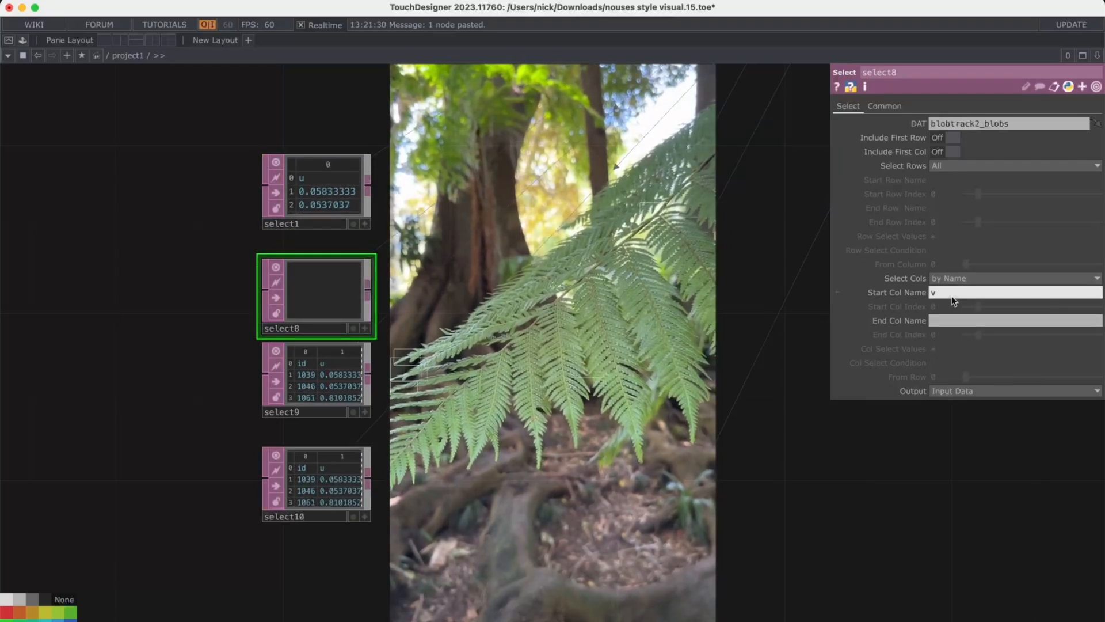
Step: Set select9 to select columns by name with width as the start column name
left_click(343, 380)
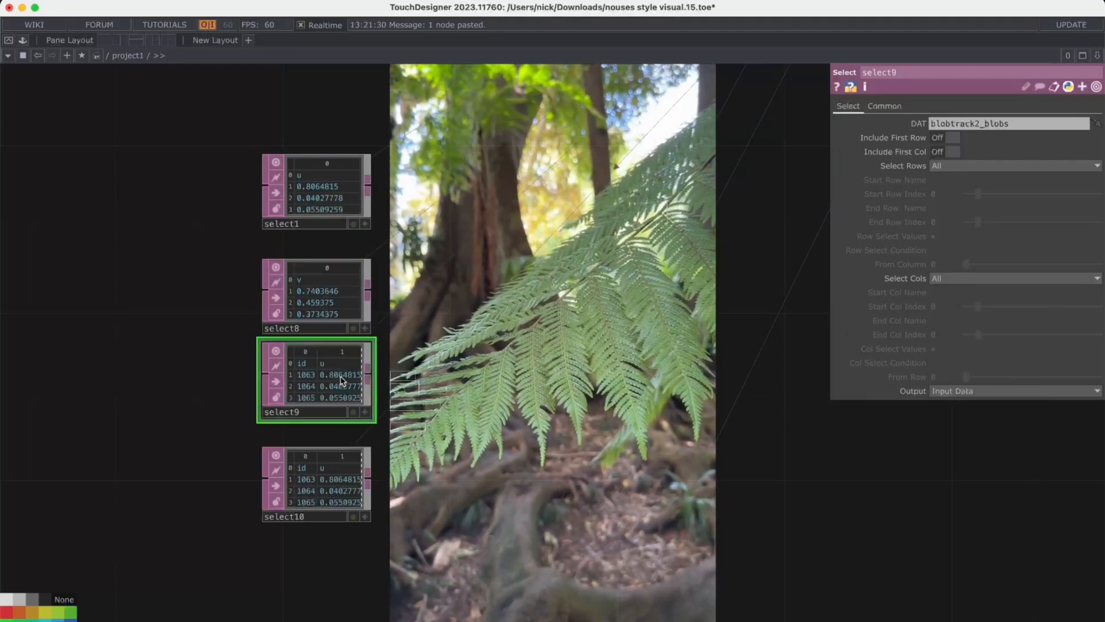
left_click(930, 278)
left_click(945, 303)
type("w")
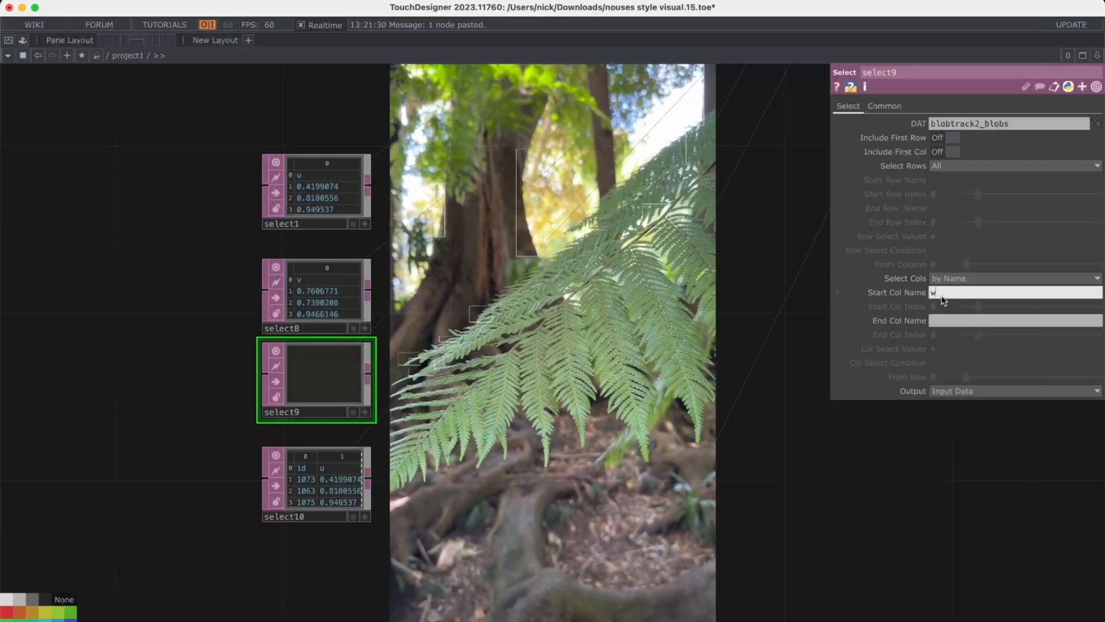
type("idth")
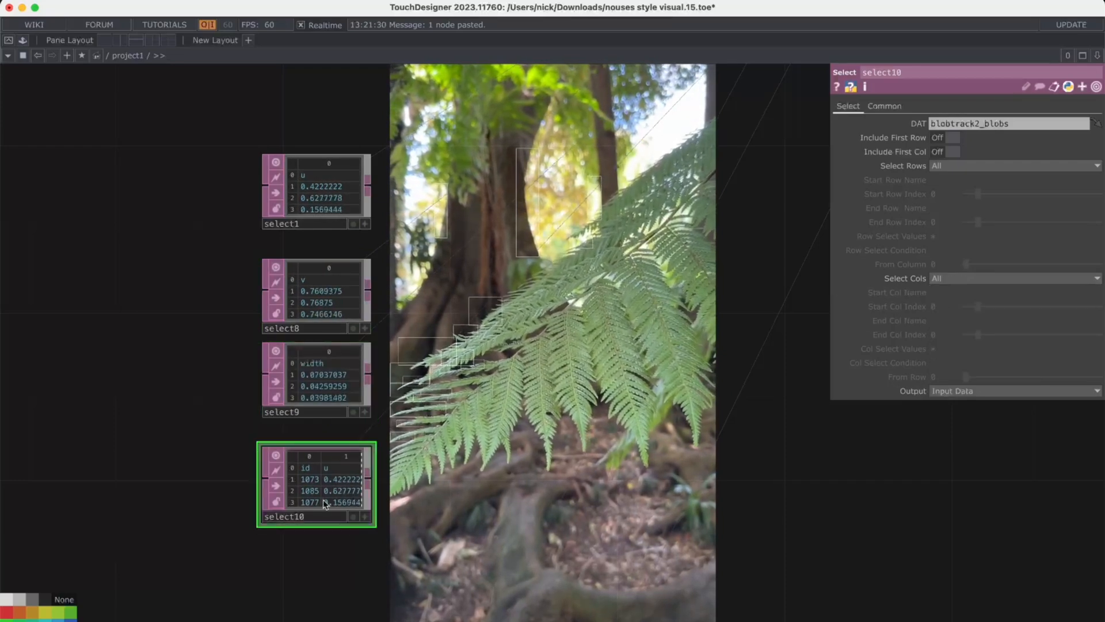
Step: Set select10 to select columns by name with height as the start column name
left_click(954, 280)
left_click(948, 303)
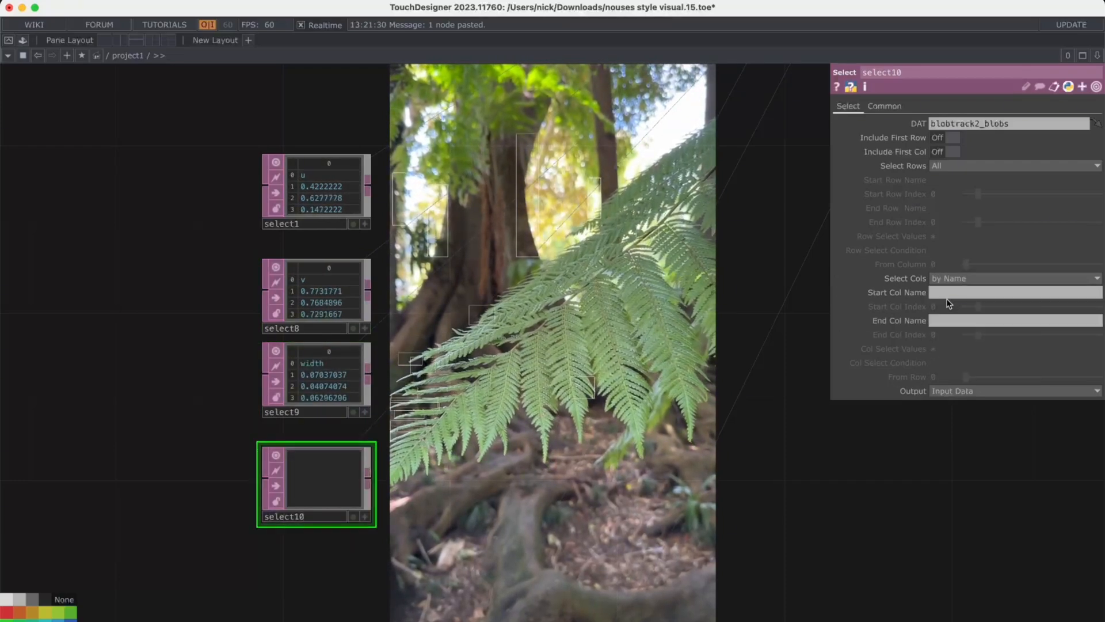
type("height")
key("Return")
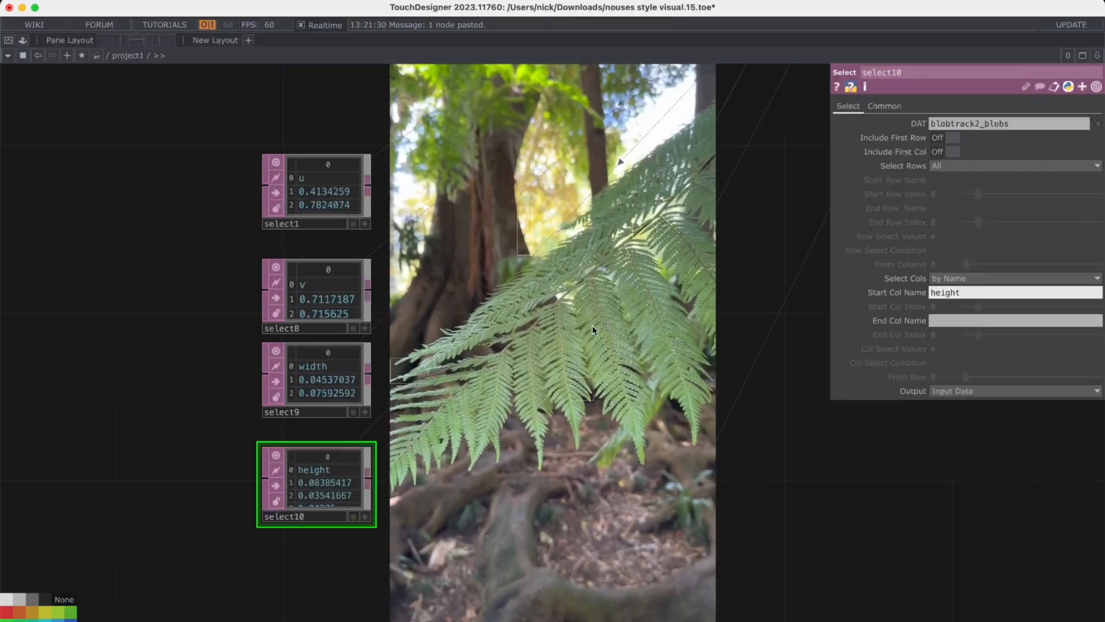
Step: Examine the four Select DATs and the reference u2 Select with its neighbouring conversion nodes
scroll(416, 304, "up", 1)
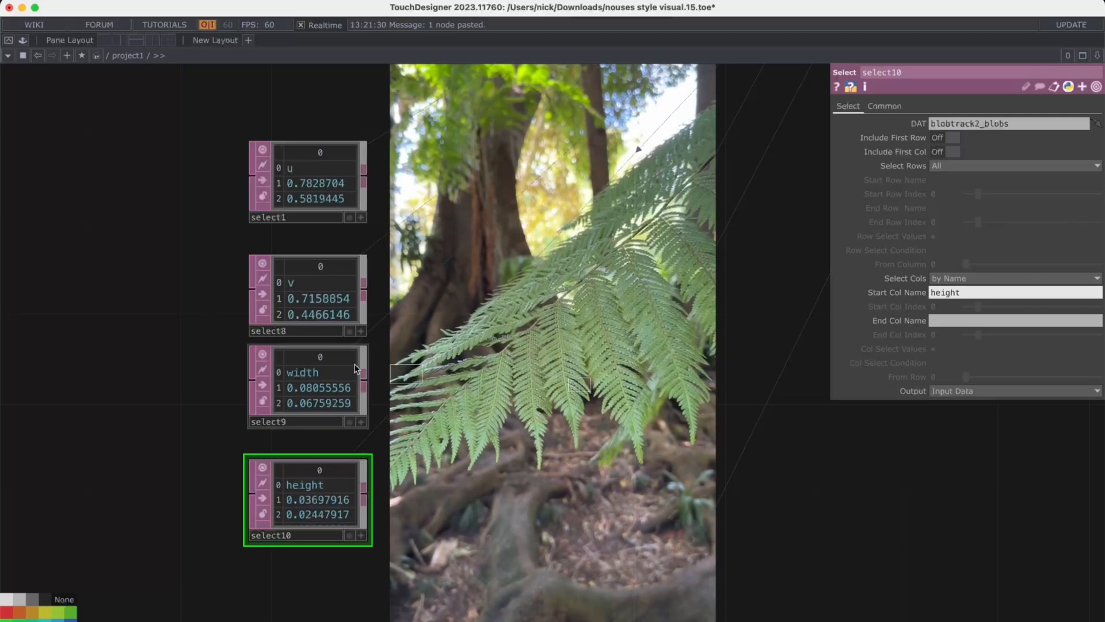
scroll(540, 353, "down", 3)
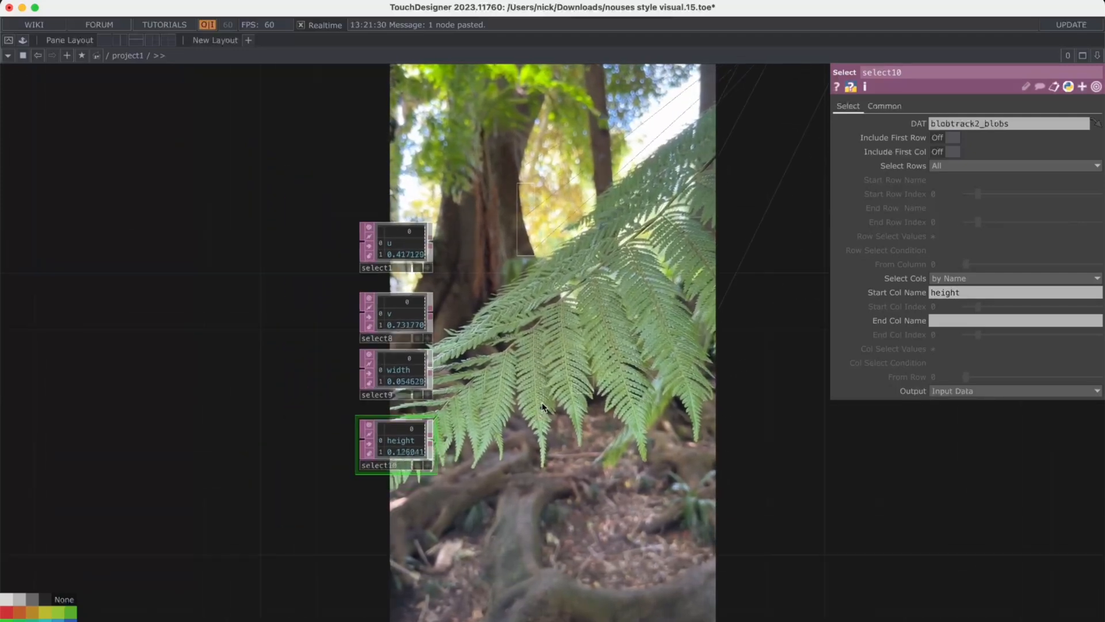
scroll(543, 407, "down", 5)
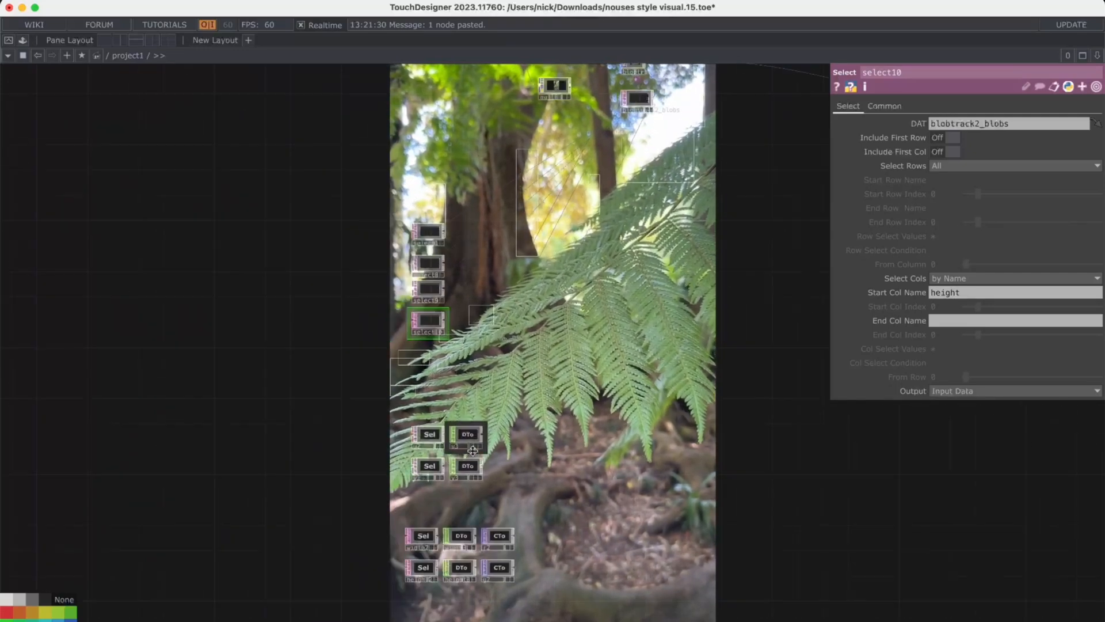
scroll(510, 366, "up", 1)
left_click_drag(502, 338, 462, 375)
scroll(471, 421, "up", 5)
key("h")
scroll(467, 460, "up", 3)
left_click(660, 195)
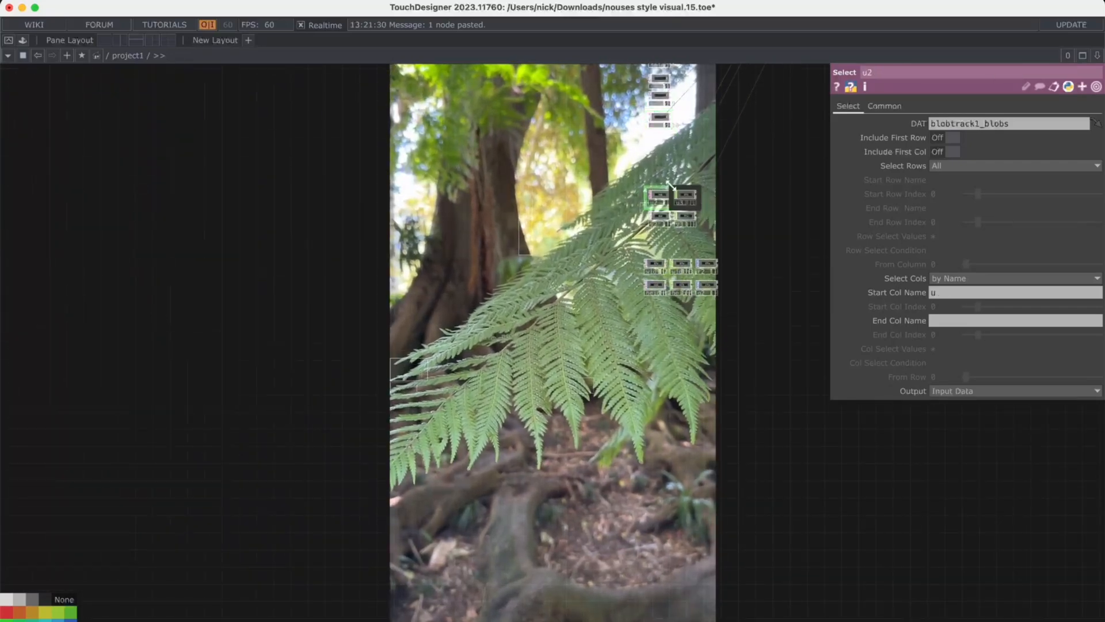
scroll(575, 206, "up", 6)
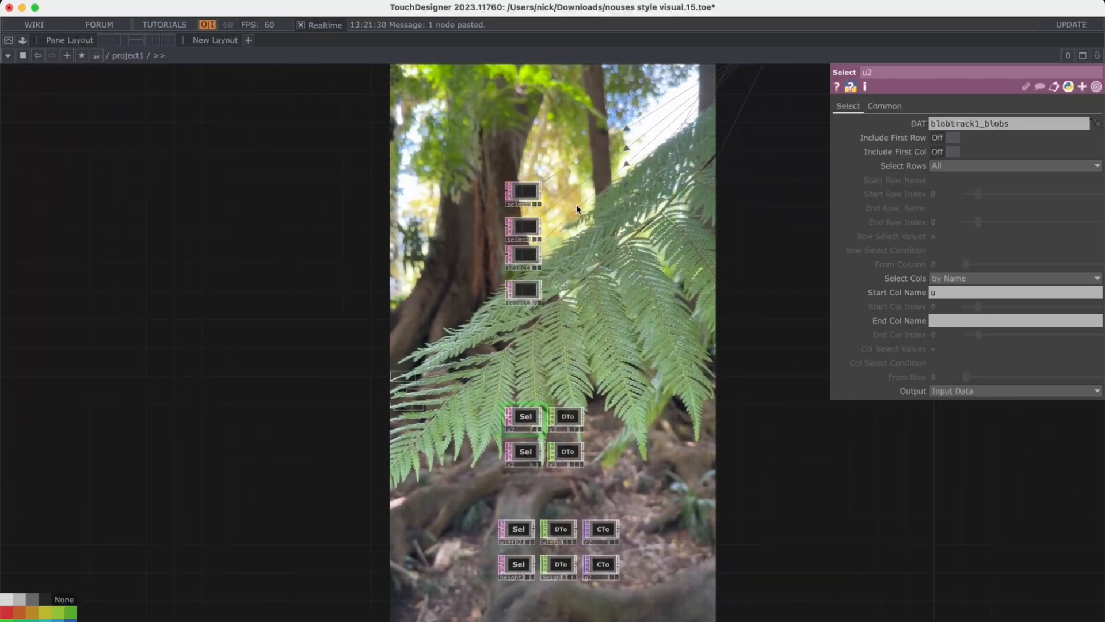
scroll(574, 207, "up", 1)
left_click_drag(574, 207, 500, 145)
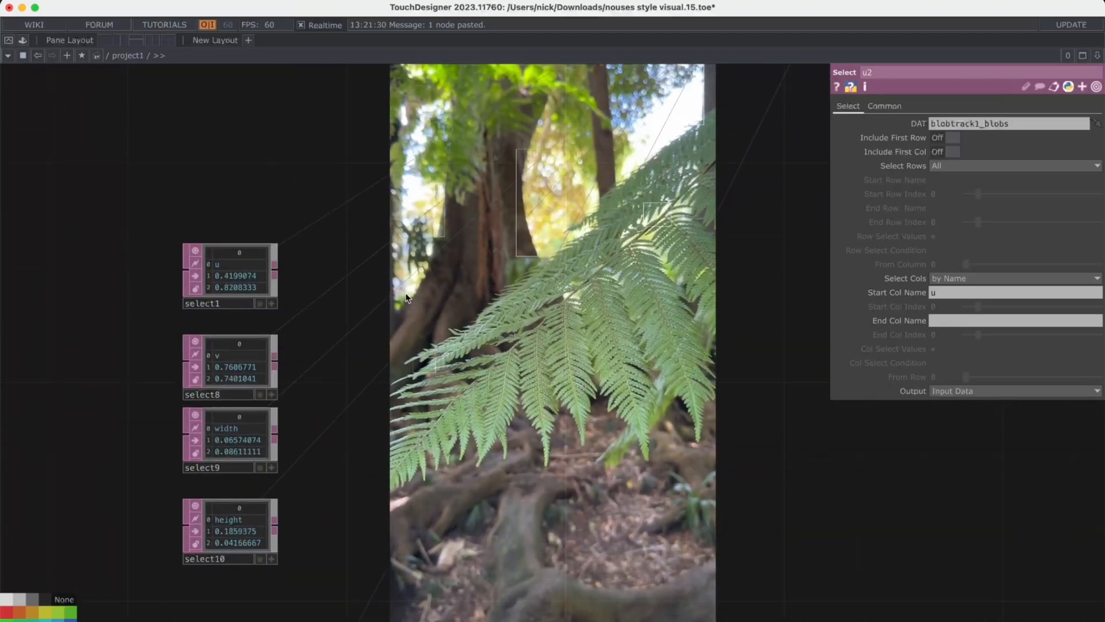
Step: Add a DAT to CHOP fed by select1 and place it beside that node
key("Tab")
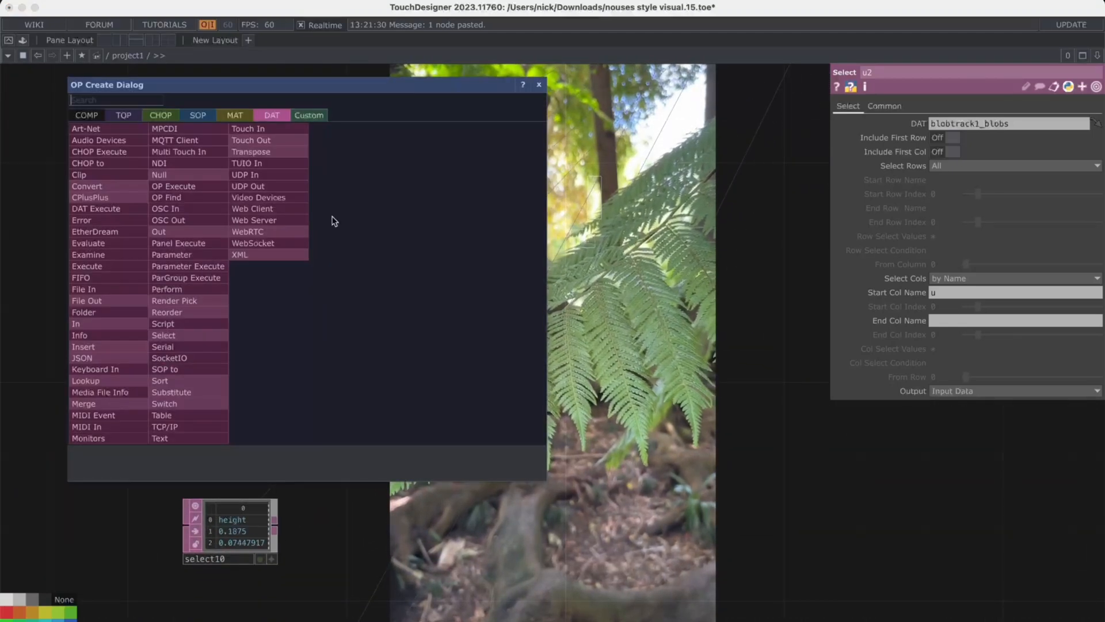
key("Escape")
right_click(277, 273)
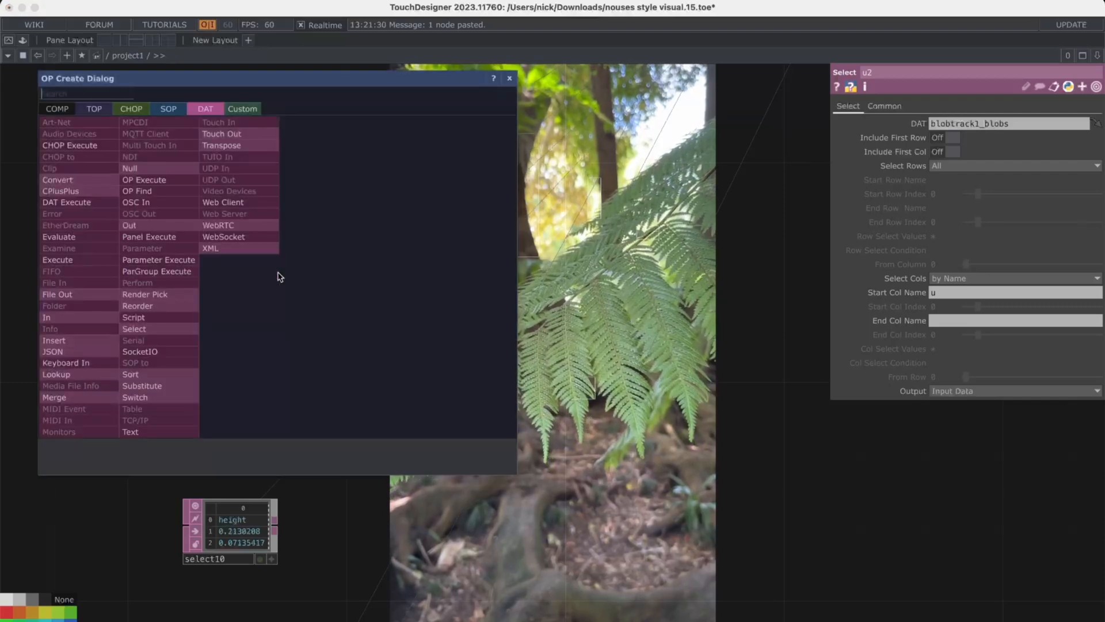
left_click(130, 111)
left_click(98, 124)
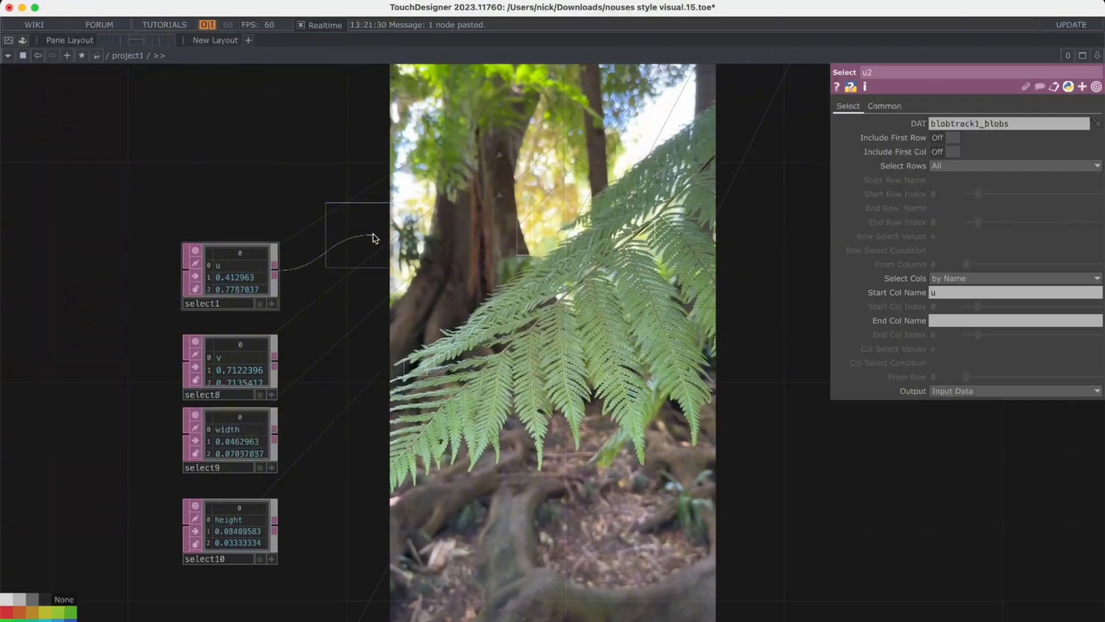
left_click(371, 275)
Step: Copy datto2 and paste three duplicates beside select8, select9 and select10
key("super+c")
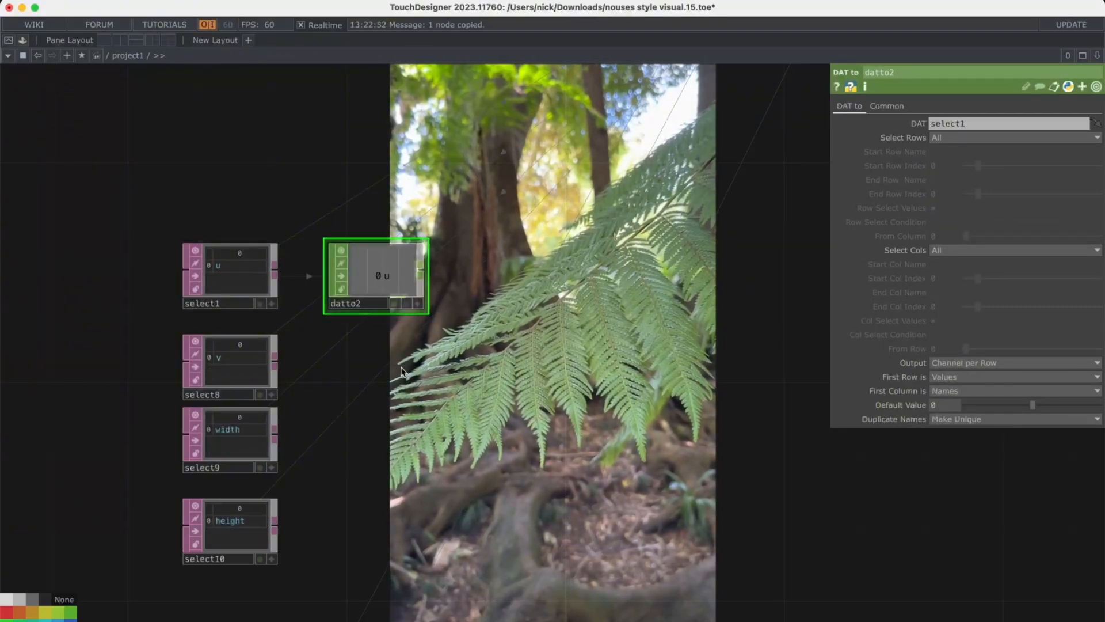
key("super+v")
key("super+v")
key("super+v")
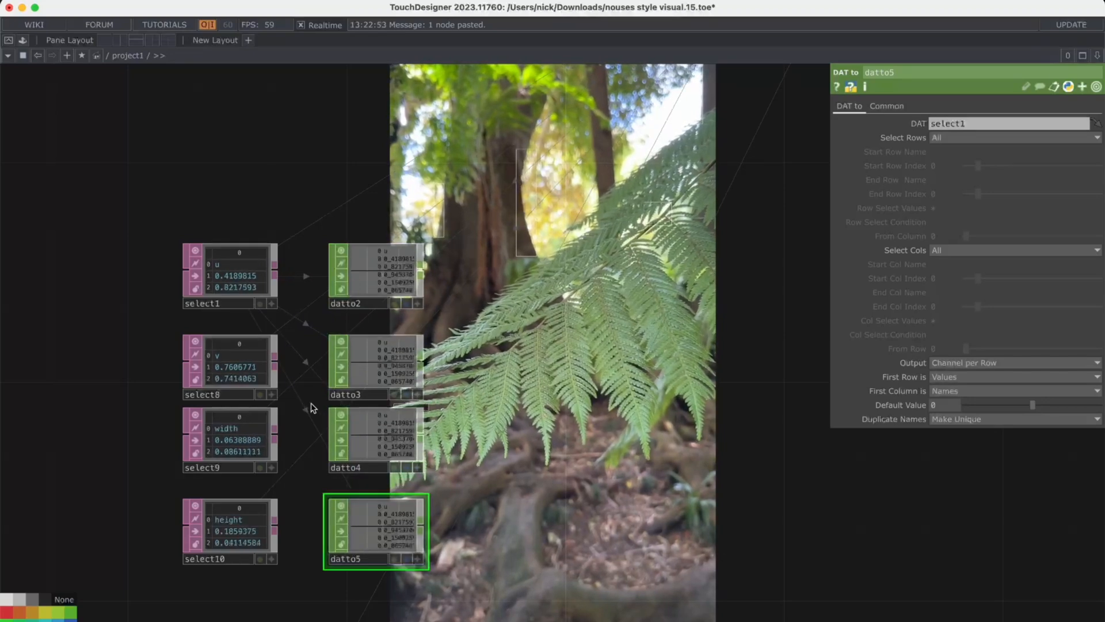
Step: Assign select8, select9 and select10 as the source DATs of datto3, datto4 and datto5 respectively
left_click_drag(271, 366, 380, 365)
left_click(378, 363)
left_click_drag(243, 425, 365, 426)
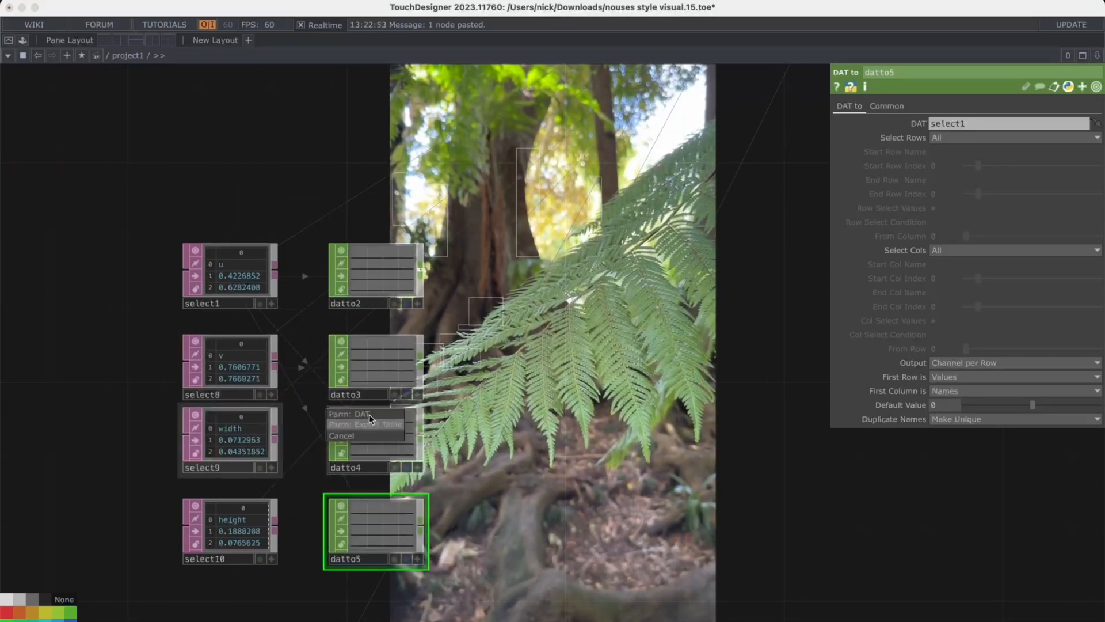
left_click(365, 415)
left_click_drag(242, 518, 362, 521)
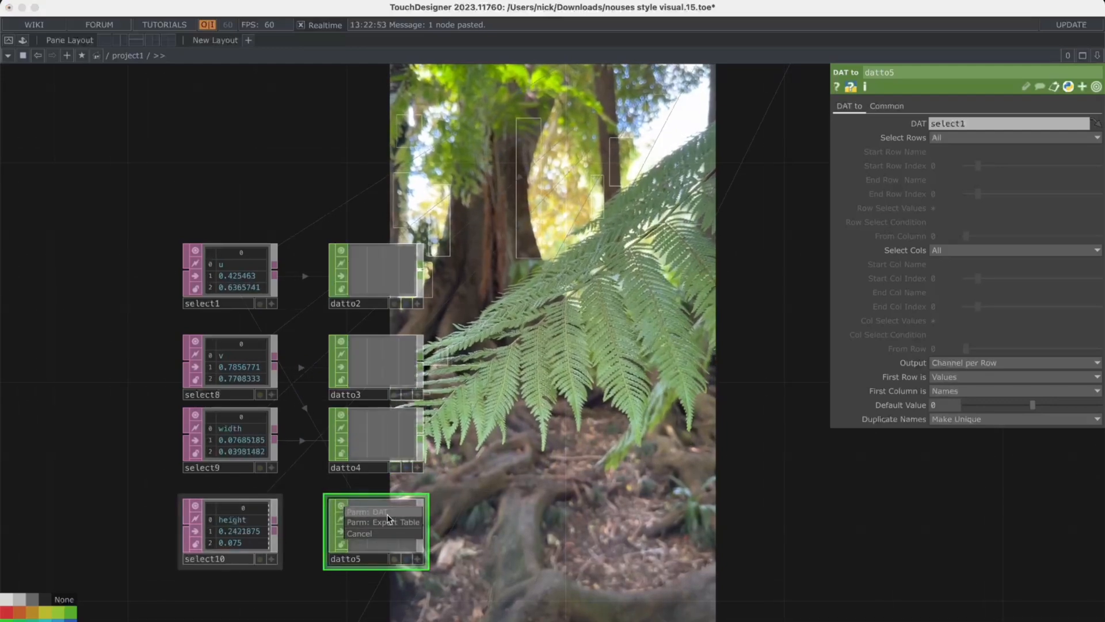
left_click(368, 514)
Step: Check the reference u3 DAT to CHOP and set datto2's output to Channel per Column
scroll(488, 491, "down", 3)
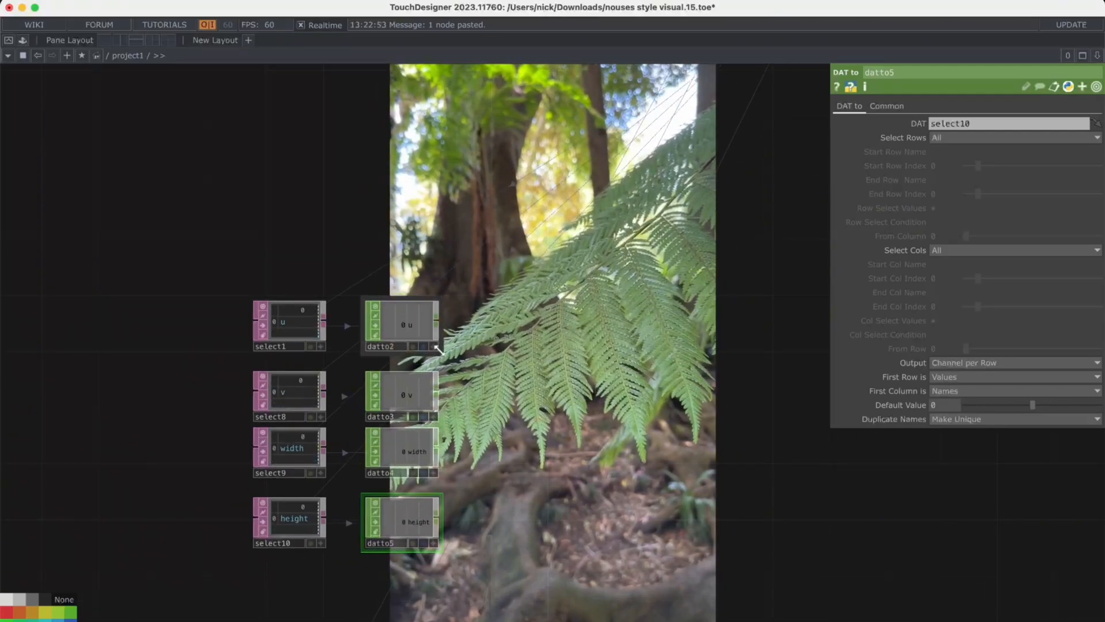
scroll(450, 339, "down", 2)
left_click_drag(468, 395, 444, 228)
left_click(370, 536)
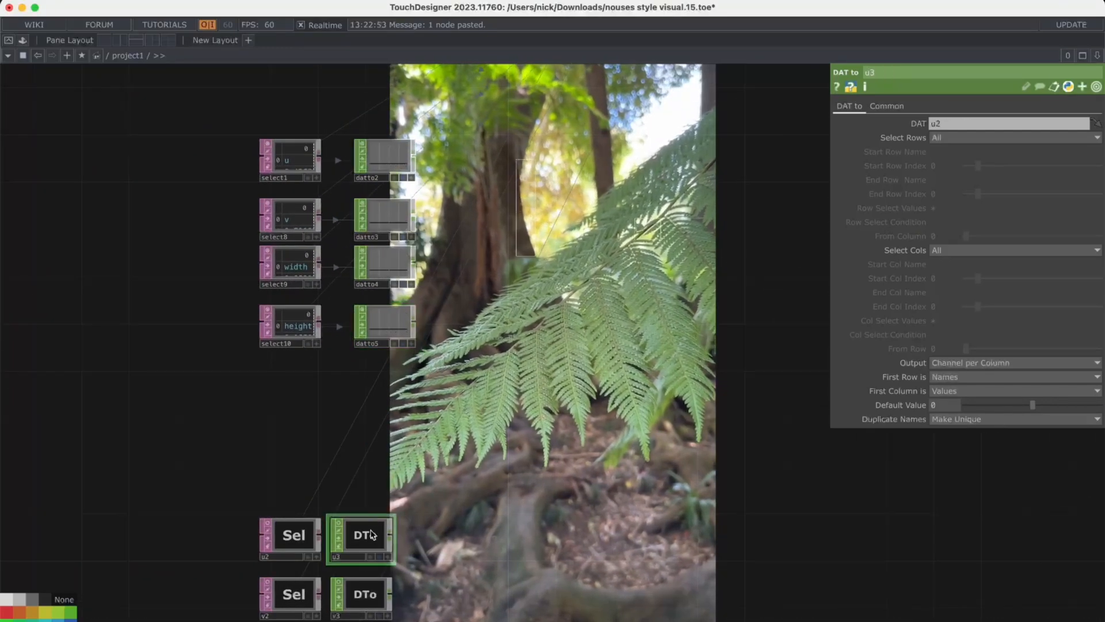
left_click(385, 151)
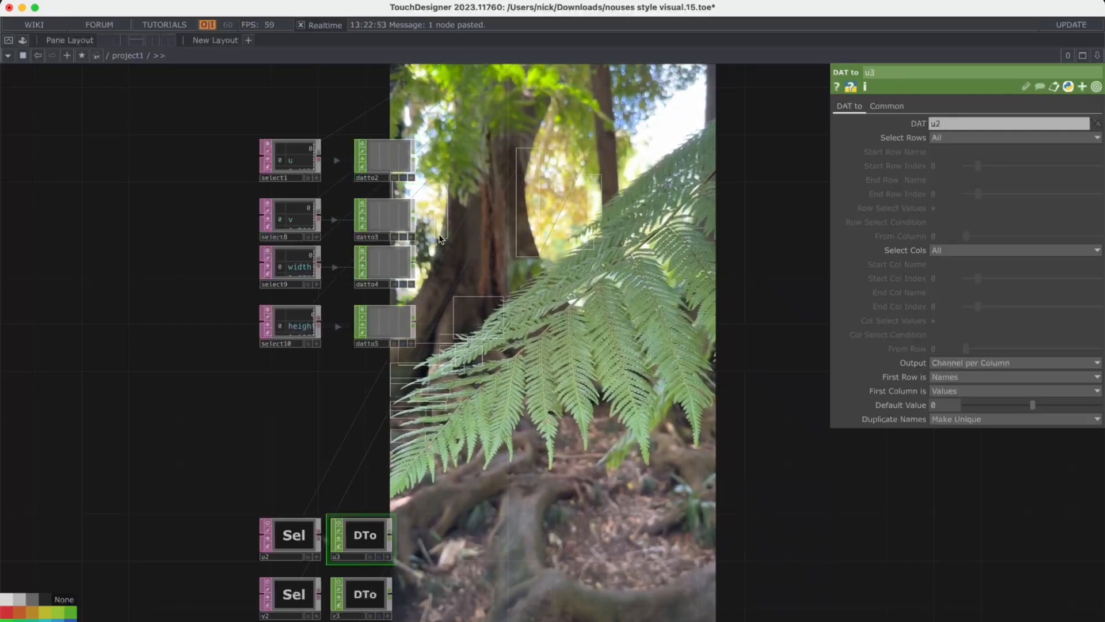
left_click(383, 154)
scroll(383, 151, "up", 5)
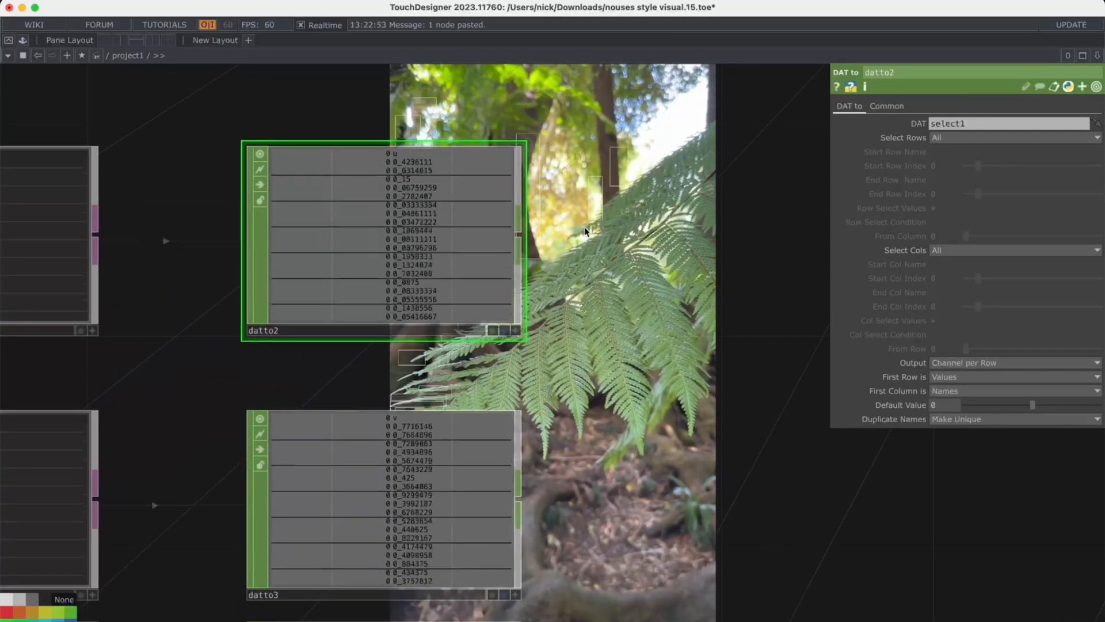
left_click(1010, 363)
left_click(992, 402)
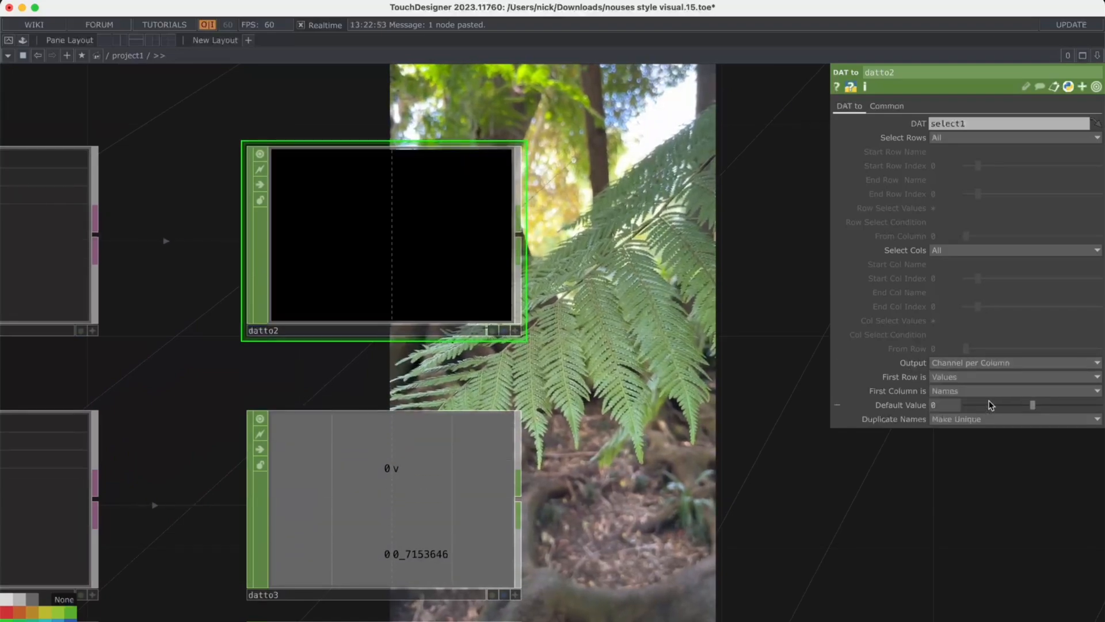
Step: Set datto2's first row to Names and first column to Values, following the reference u3
scroll(555, 291, "down", 8)
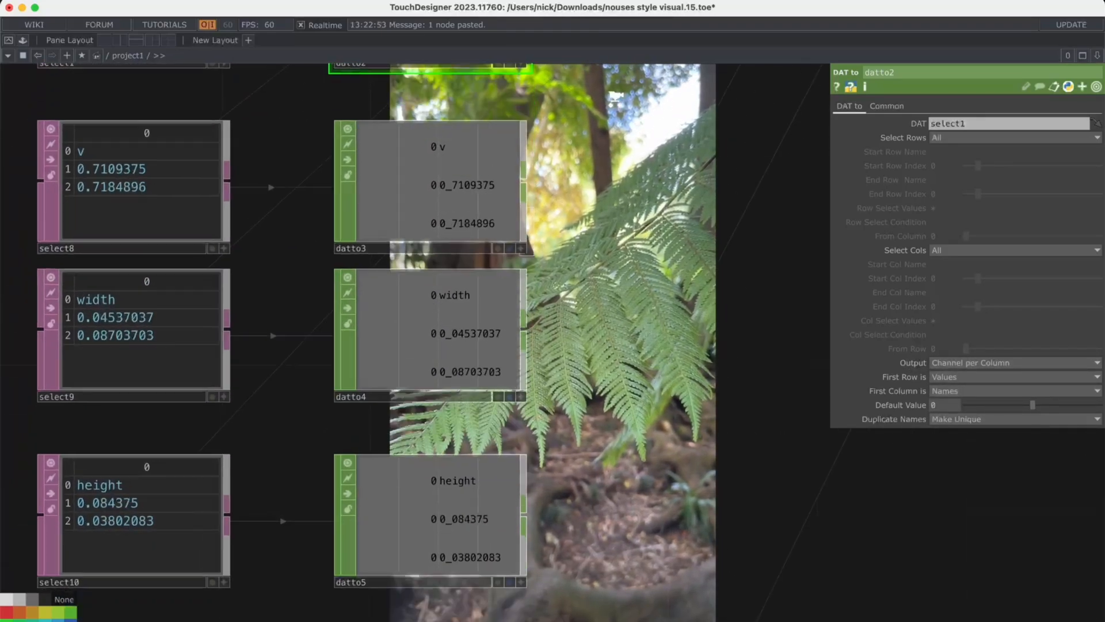
scroll(565, 514, "down", 3)
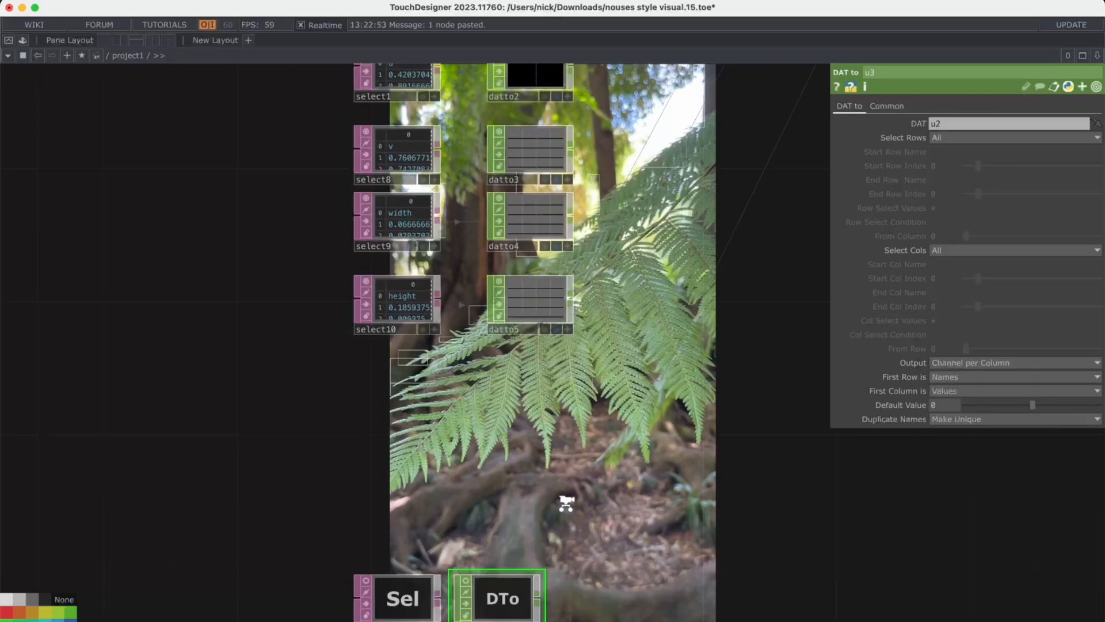
left_click_drag(564, 514, 565, 592)
left_click(540, 201)
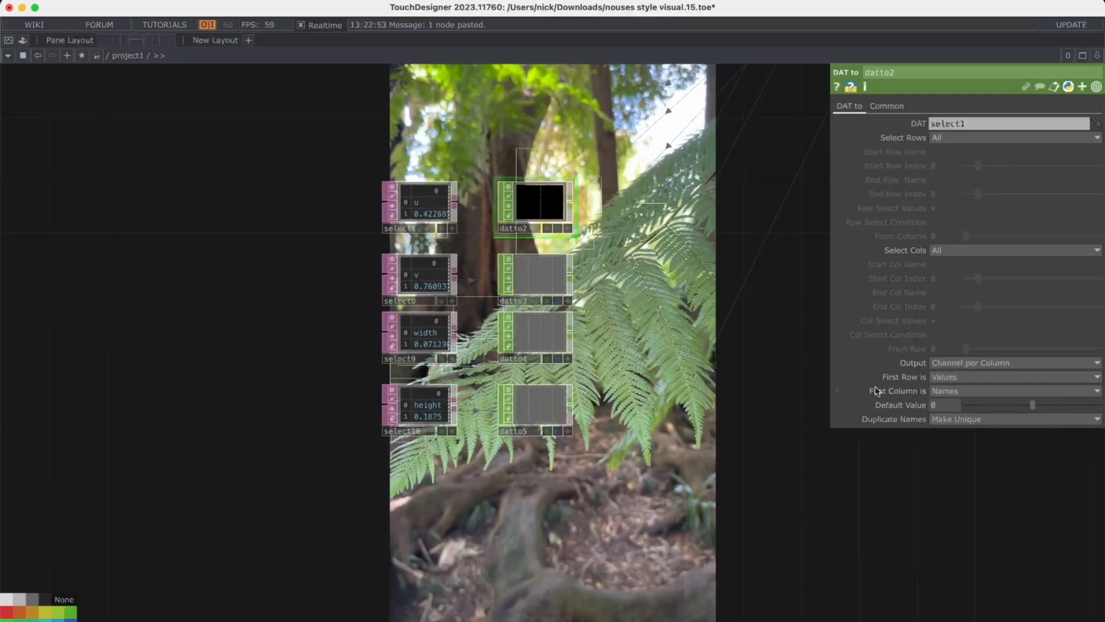
left_click(951, 391)
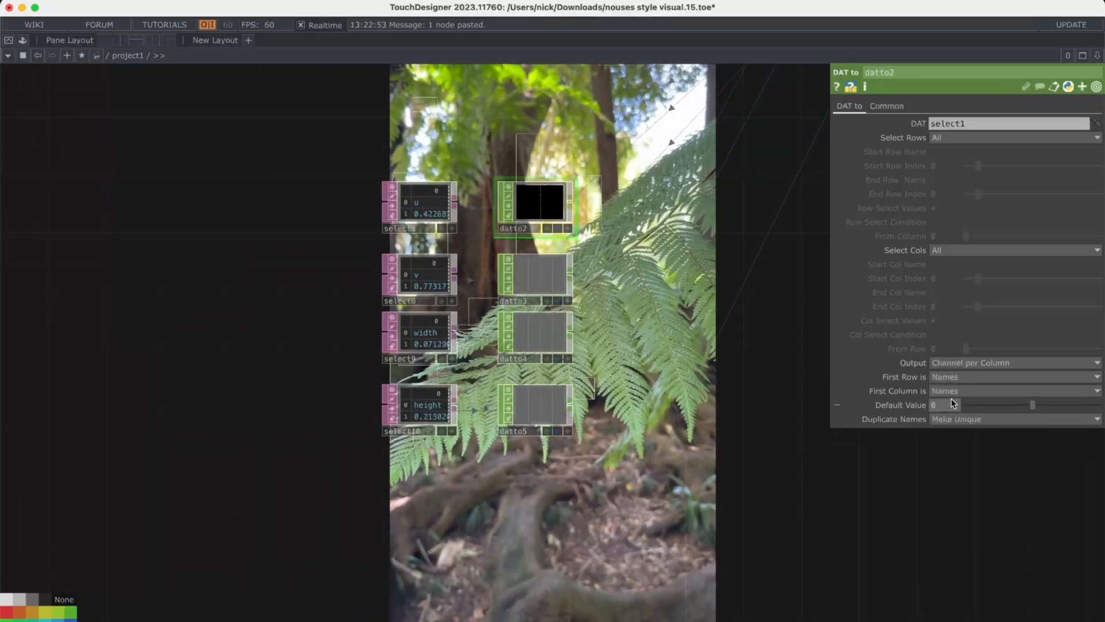
left_click(953, 403)
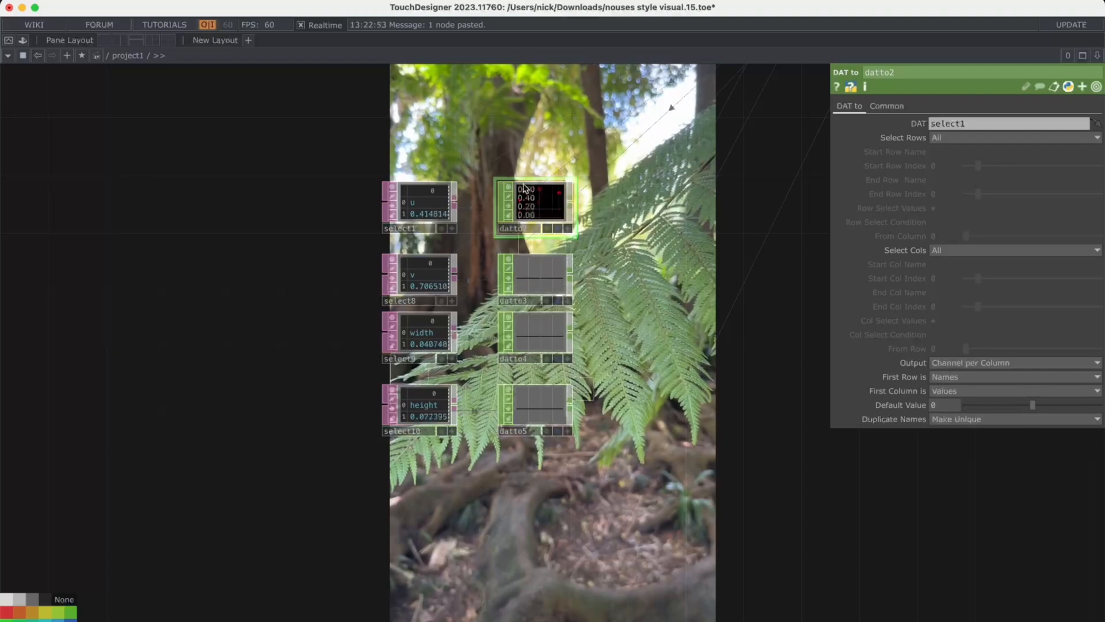
Step: Replace datto3, datto4 and datto5 with fresh copies of the configured datto2 beside select8, select9 and select10
scroll(533, 201, "up", 4)
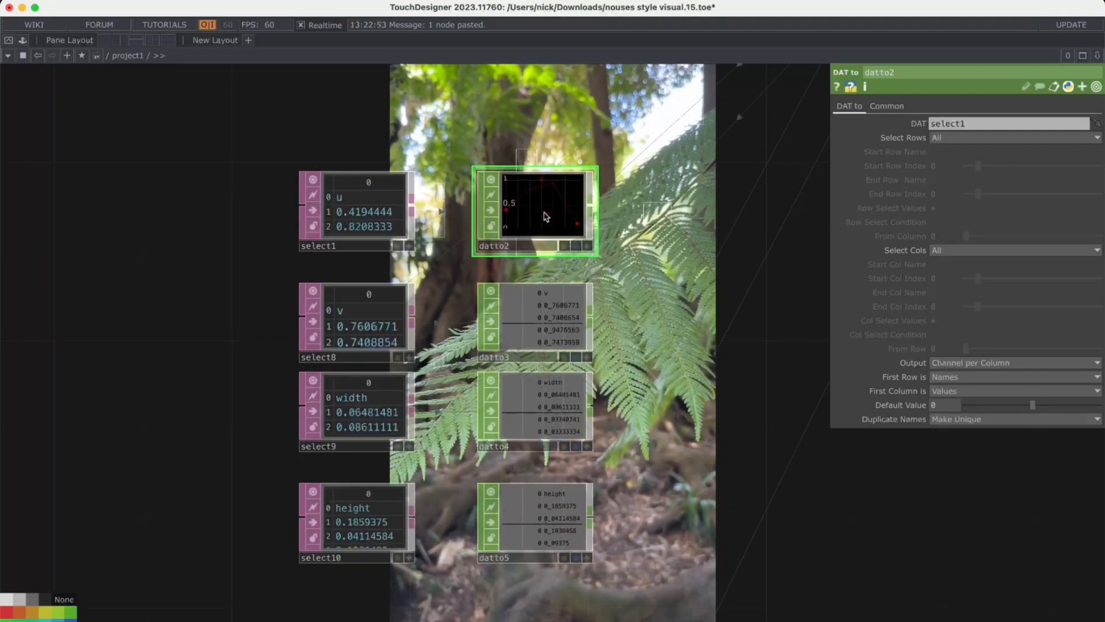
scroll(362, 214, "up", 1)
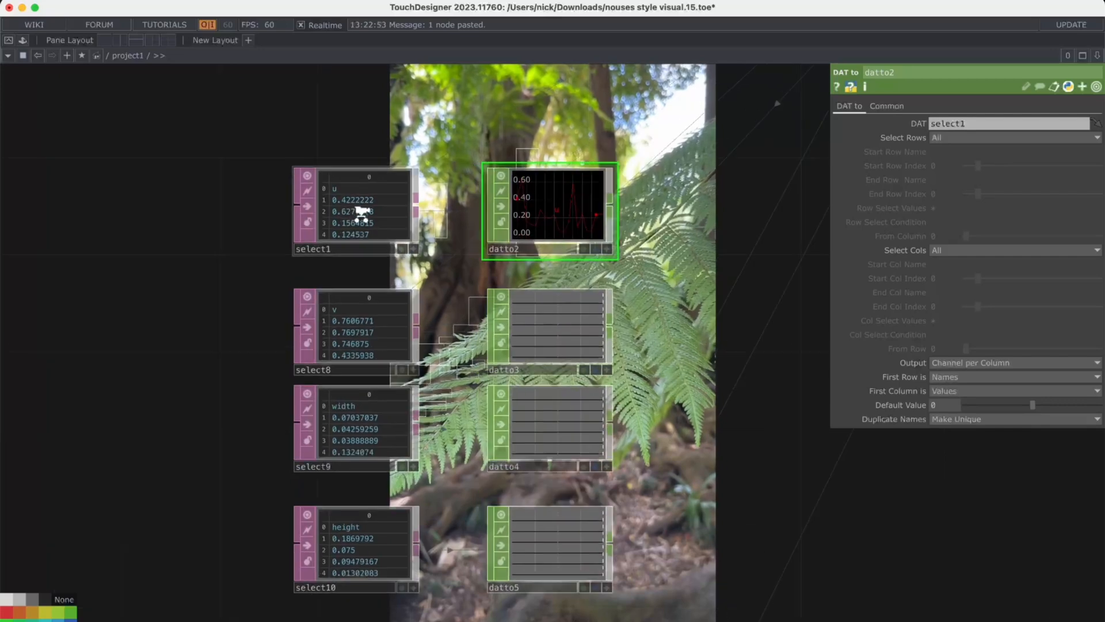
scroll(362, 214, "up", 1)
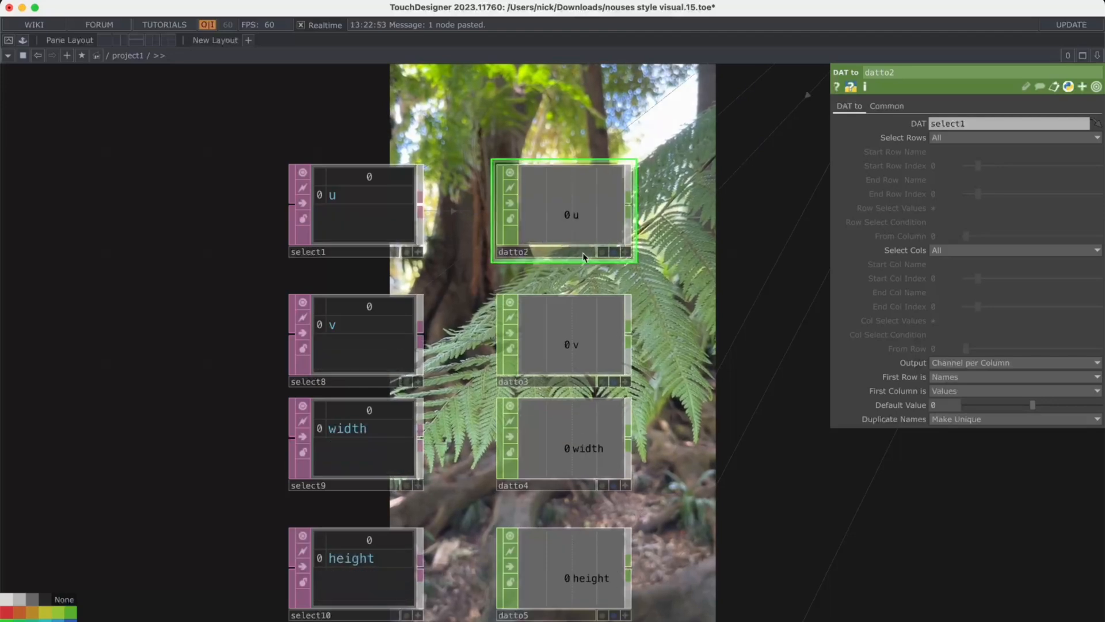
scroll(656, 252, "down", 1)
scroll(661, 362, "down", 3)
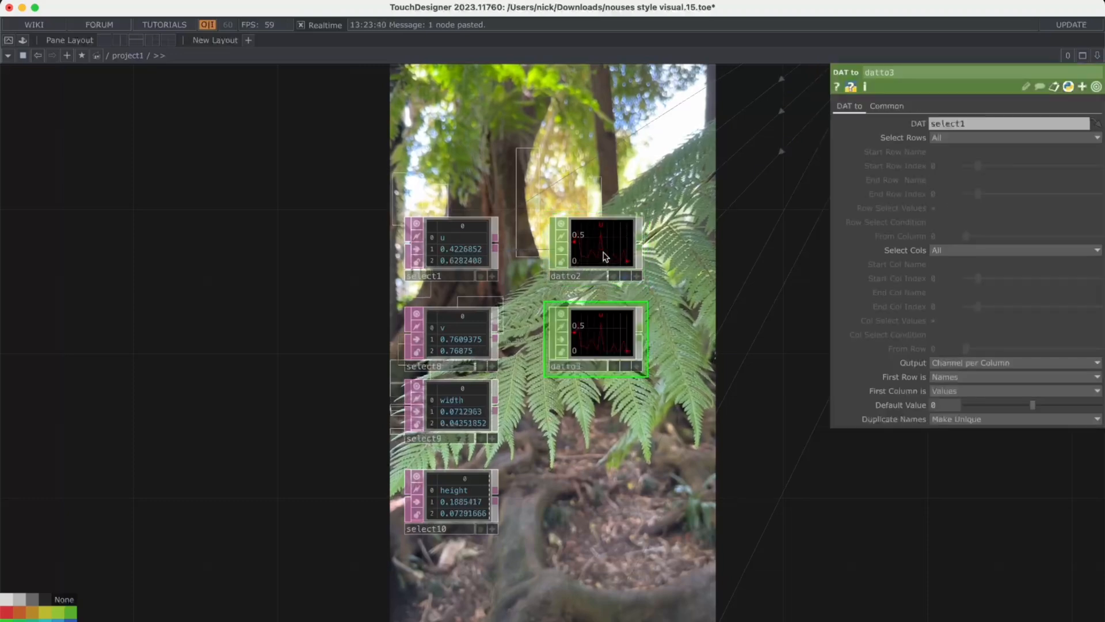
key("super+v")
Step: Set the new copies' source DATs to select8 for datto3, select9 for datto4 and select10 for datto5
left_click_drag(443, 341, 590, 319)
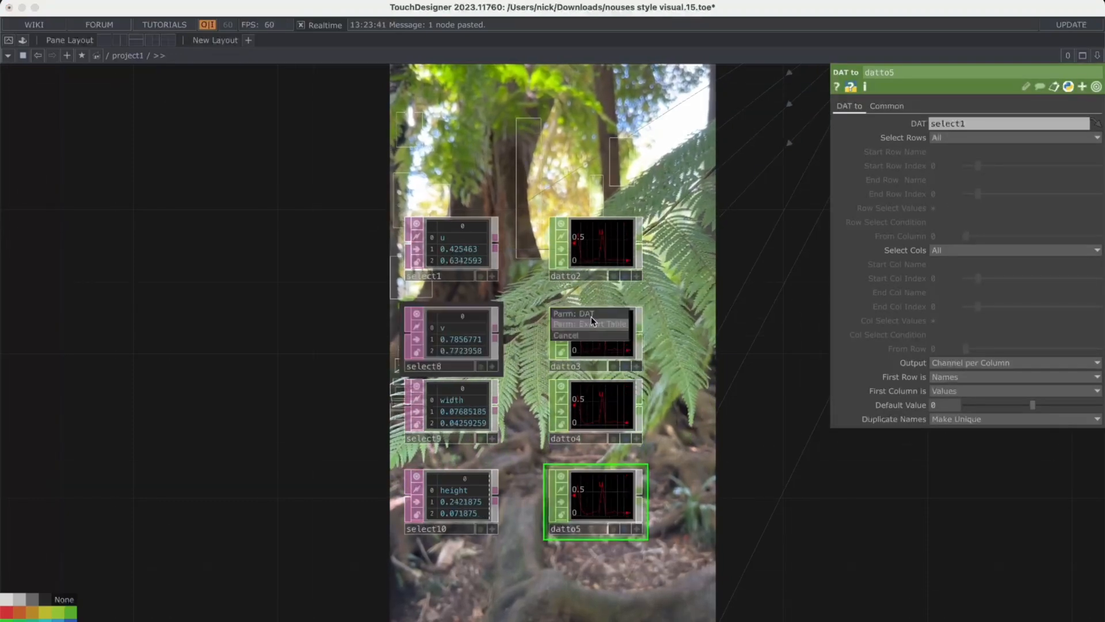
left_click_drag(461, 407, 588, 410)
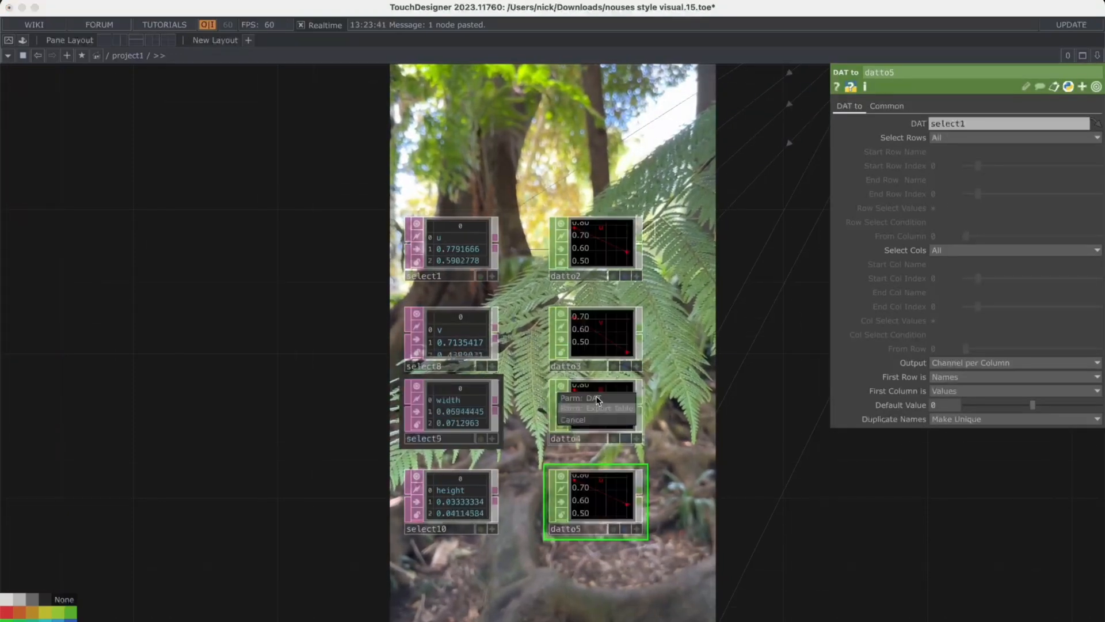
left_click(597, 398)
left_click_drag(461, 500, 602, 490)
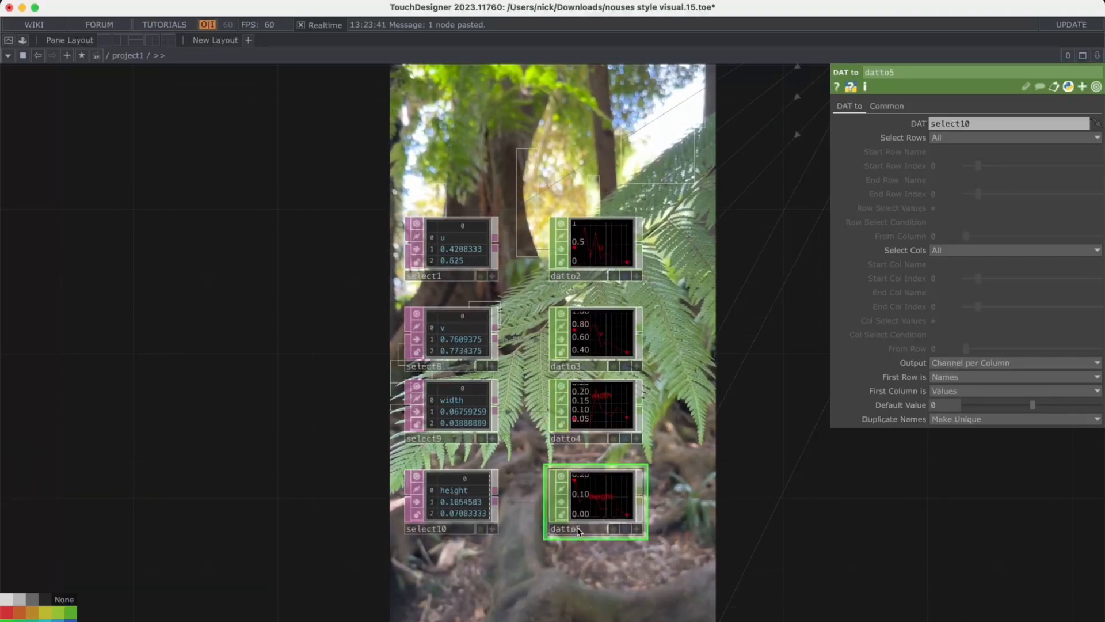
Step: Add a CHOP to TOP fed by datto4 and place it beside that node
scroll(623, 389, "right", 5)
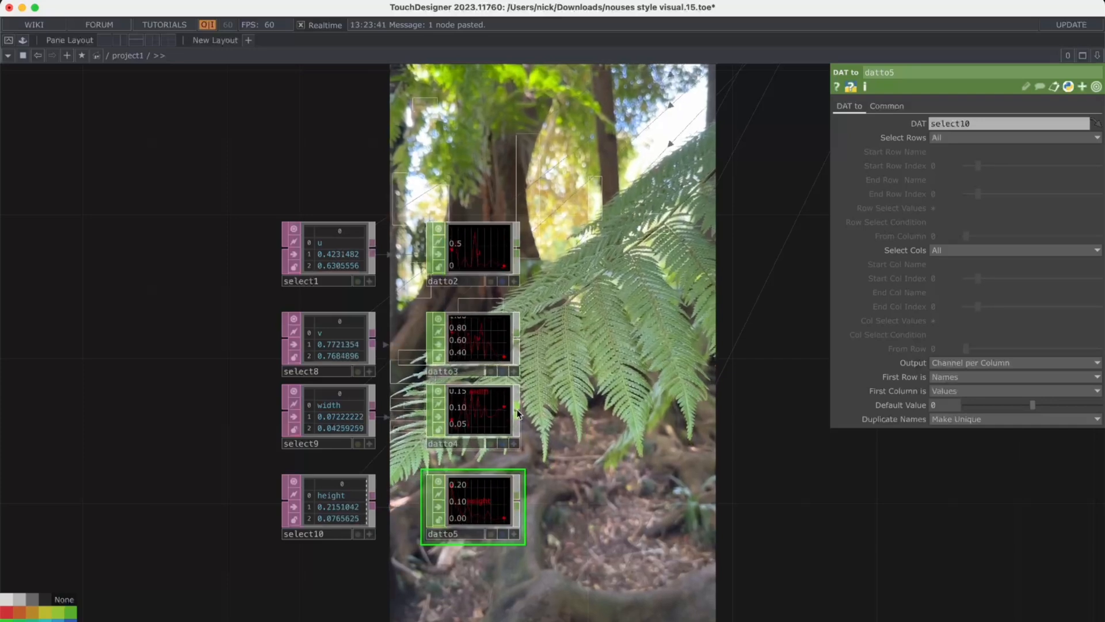
right_click(518, 413)
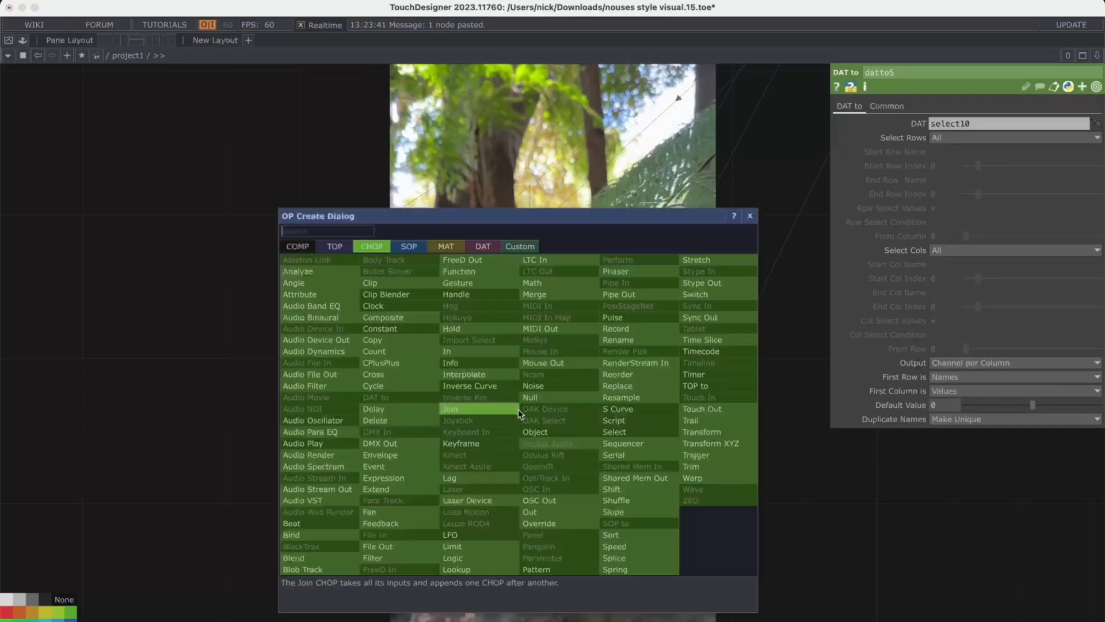
left_click(340, 244)
left_click(329, 259)
left_click(597, 414)
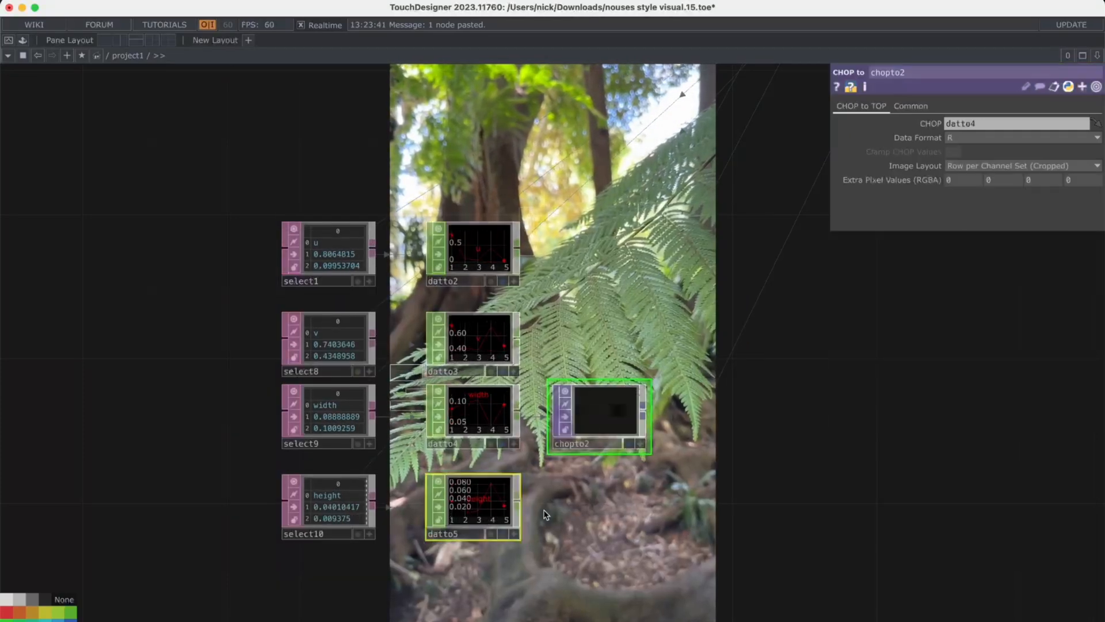
Step: Add a CHOP to TOP fed by datto5 and place it beside that node
right_click(512, 487)
left_click(333, 323)
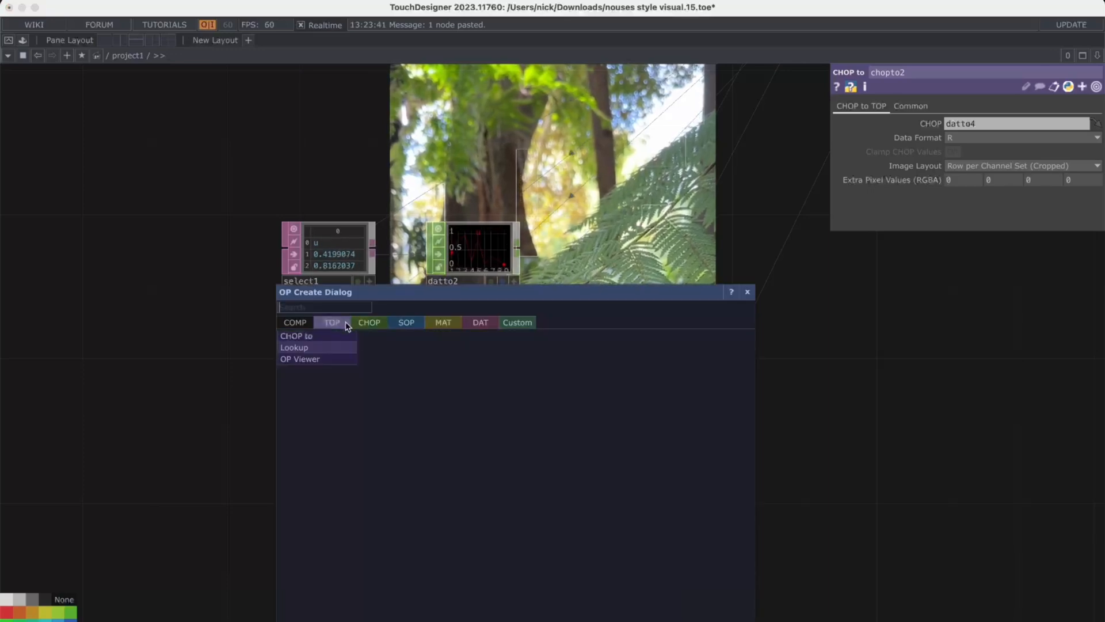
left_click(313, 337)
left_click(600, 516)
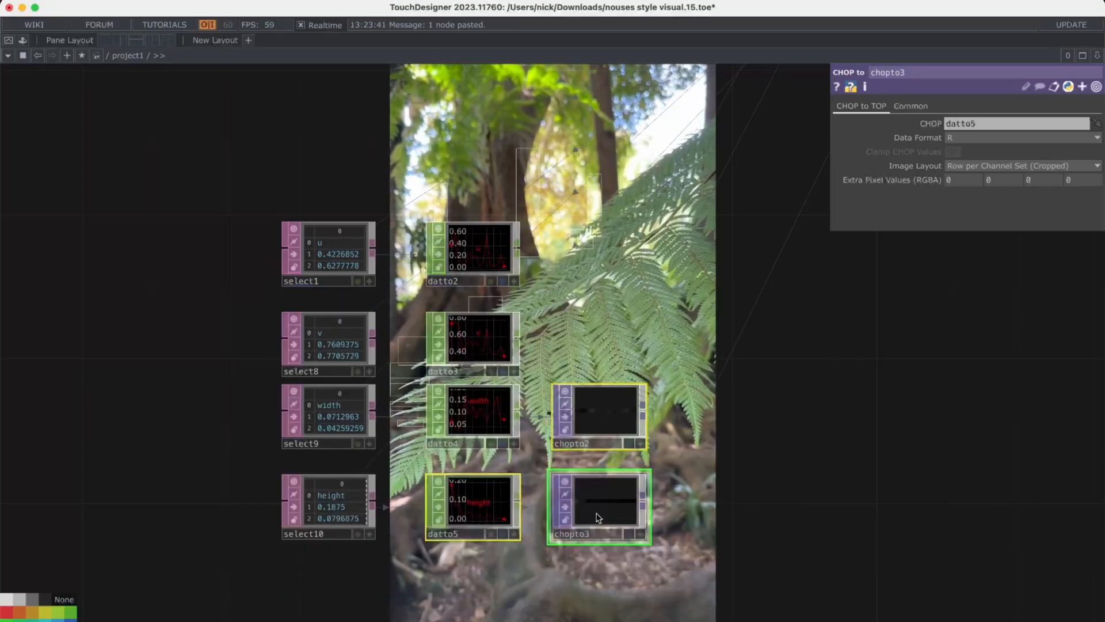
double_click(741, 593)
left_click(638, 461)
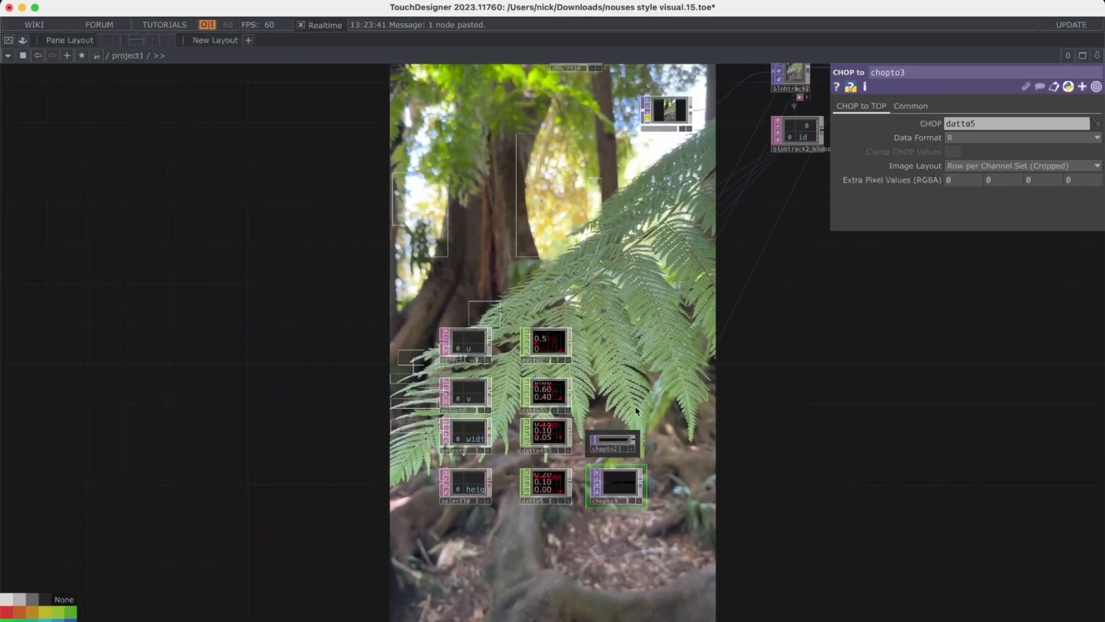
key("ctrl+z")
Step: Set the image layout of chopto2 and chopto3 to Fit to Square (Combine Sets), following the reference g2
scroll(519, 417, "up", 5)
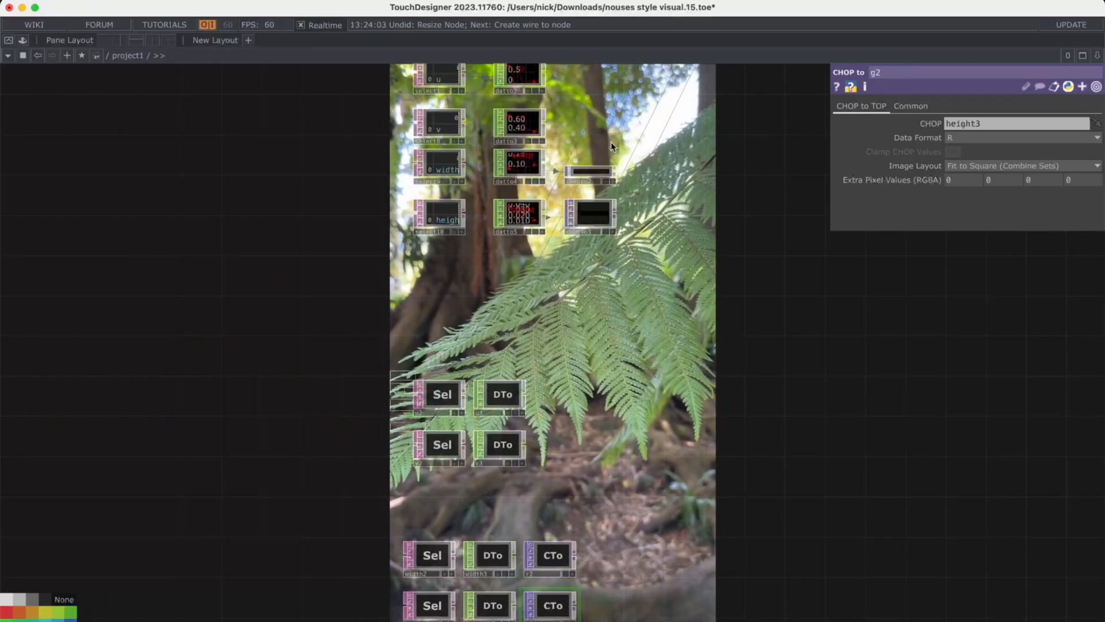
left_click(590, 171)
left_click(1013, 166)
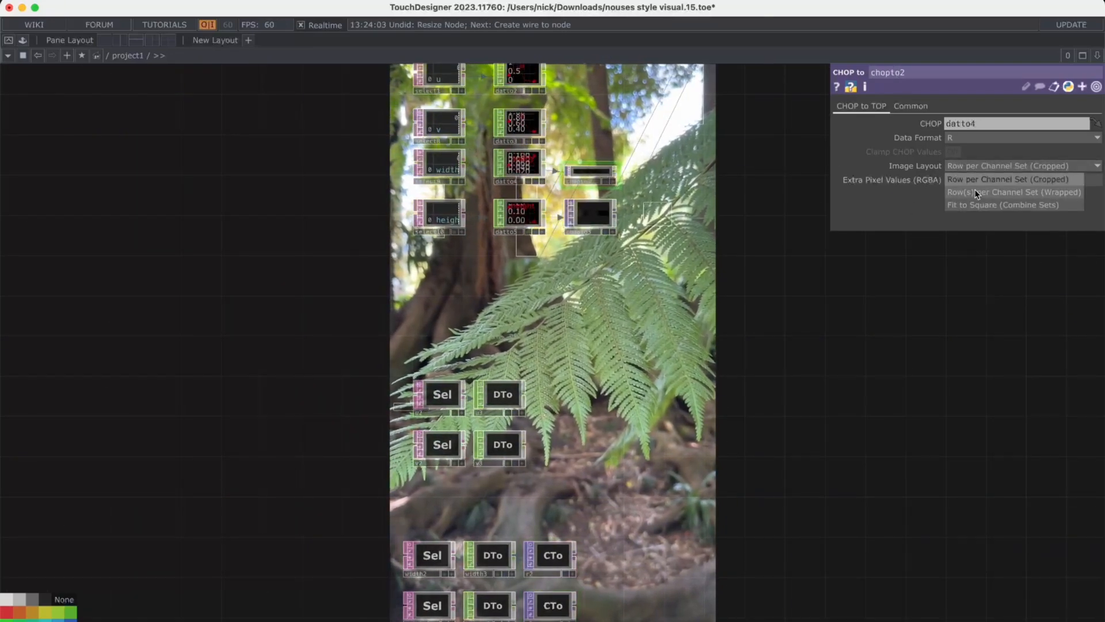
left_click(978, 203)
left_click(604, 216)
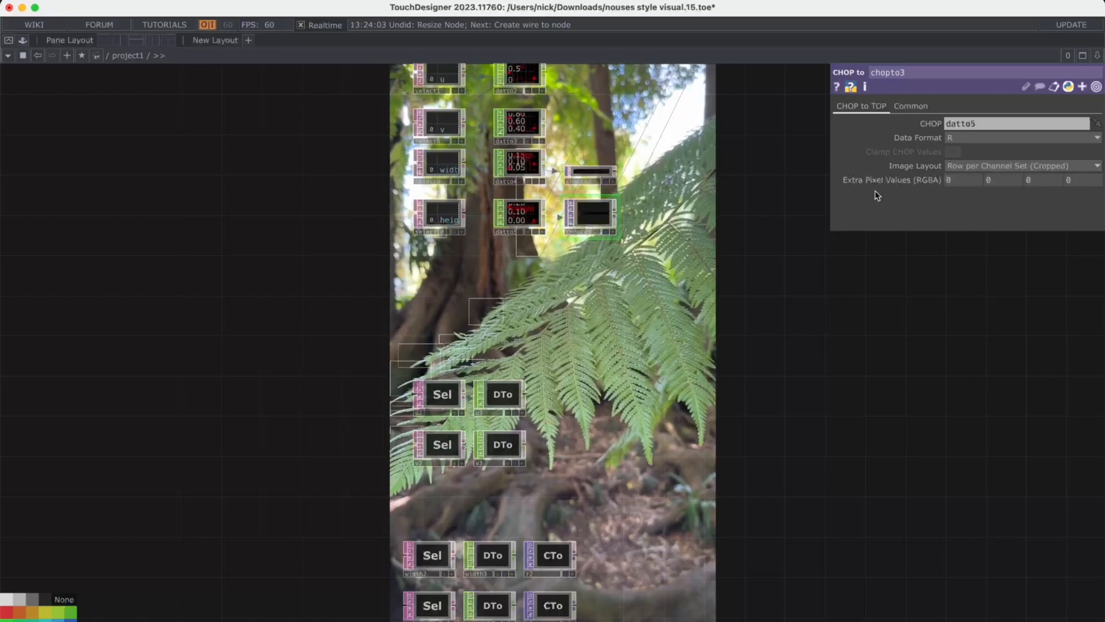
left_click(954, 167)
left_click(953, 199)
Step: Delete the pasted reference copies of the Select, DAT to and CHOP to nodes below the new network
left_click(545, 551)
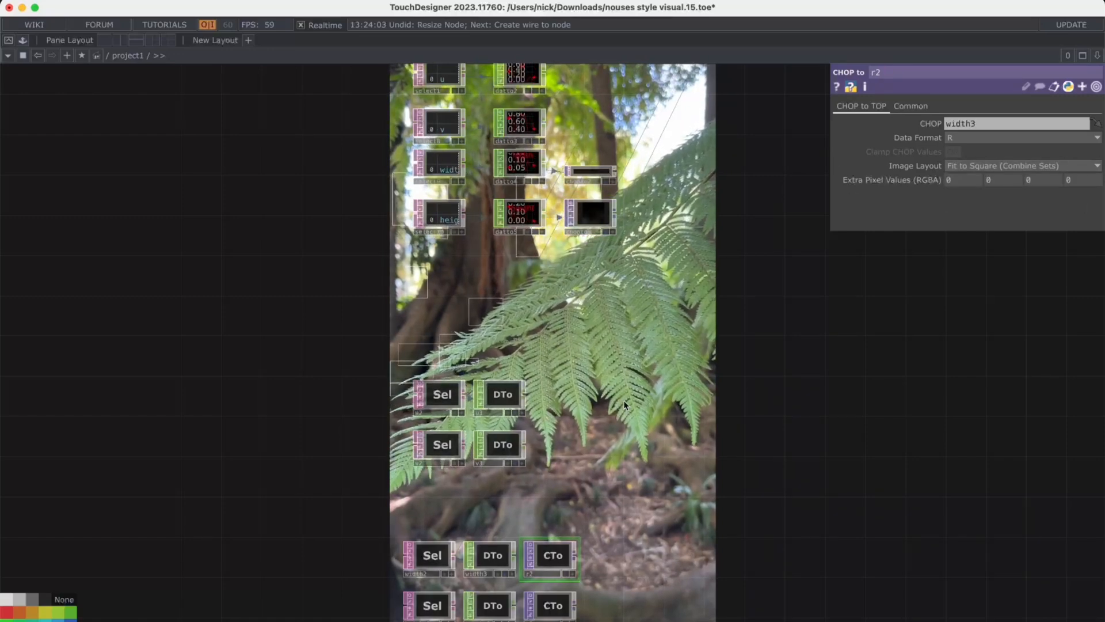
left_click_drag(623, 448, 623, 591)
scroll(596, 344, "up", 4)
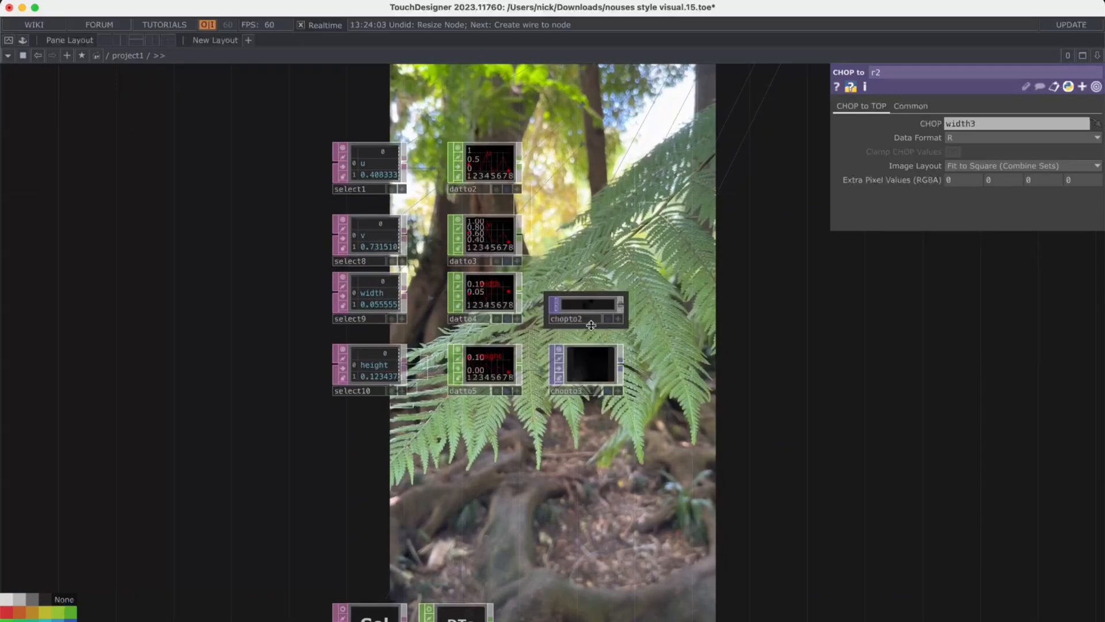
scroll(677, 297, "down", 8)
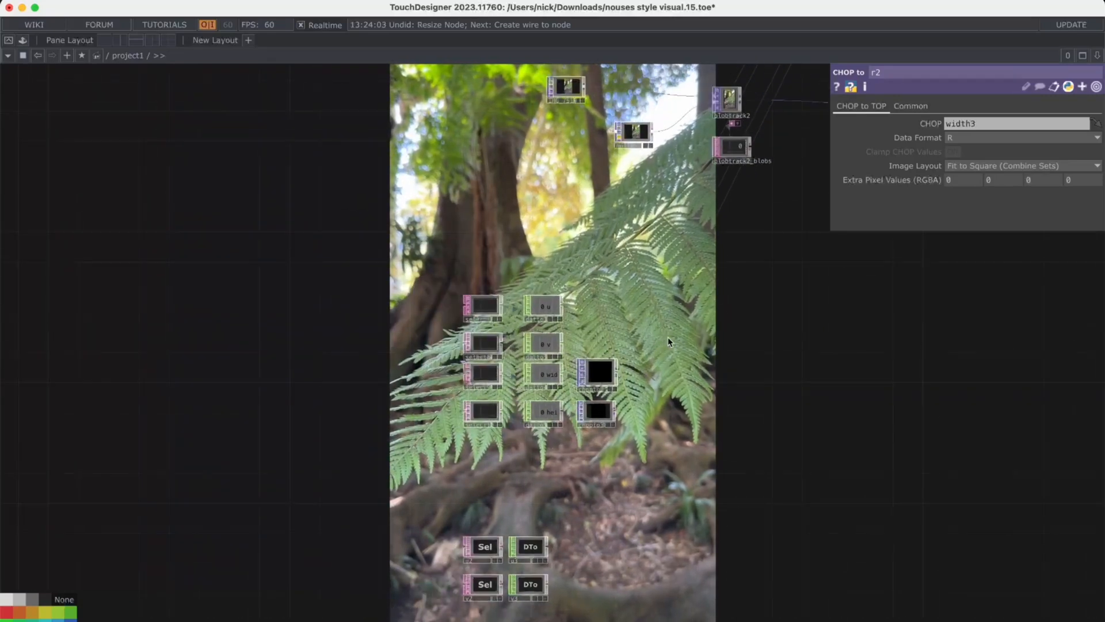
left_click_drag(610, 567, 610, 502)
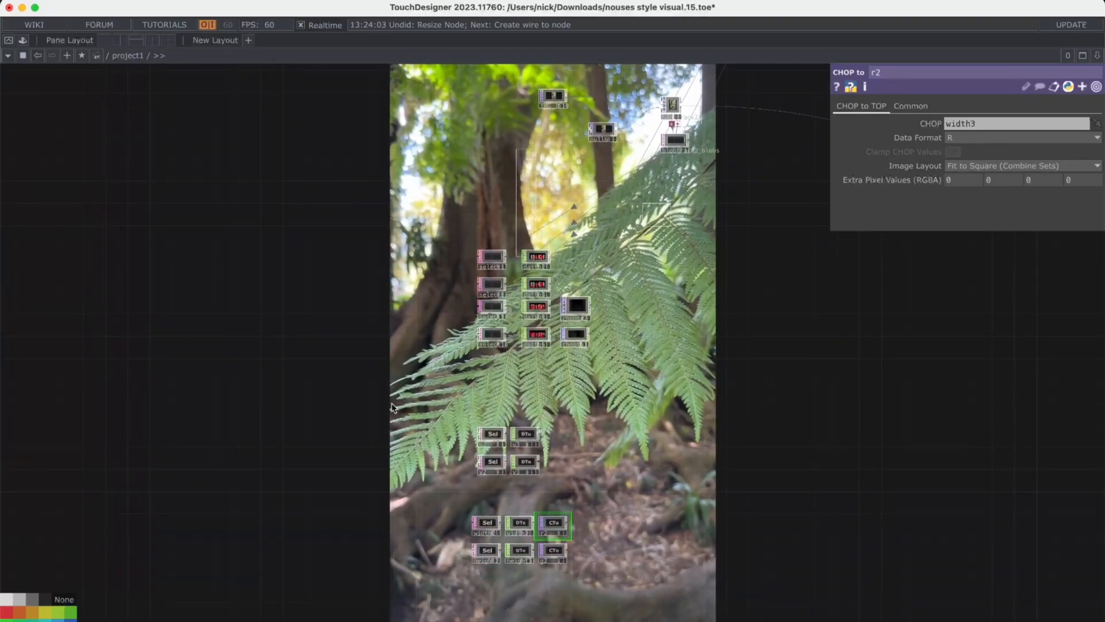
key("Delete")
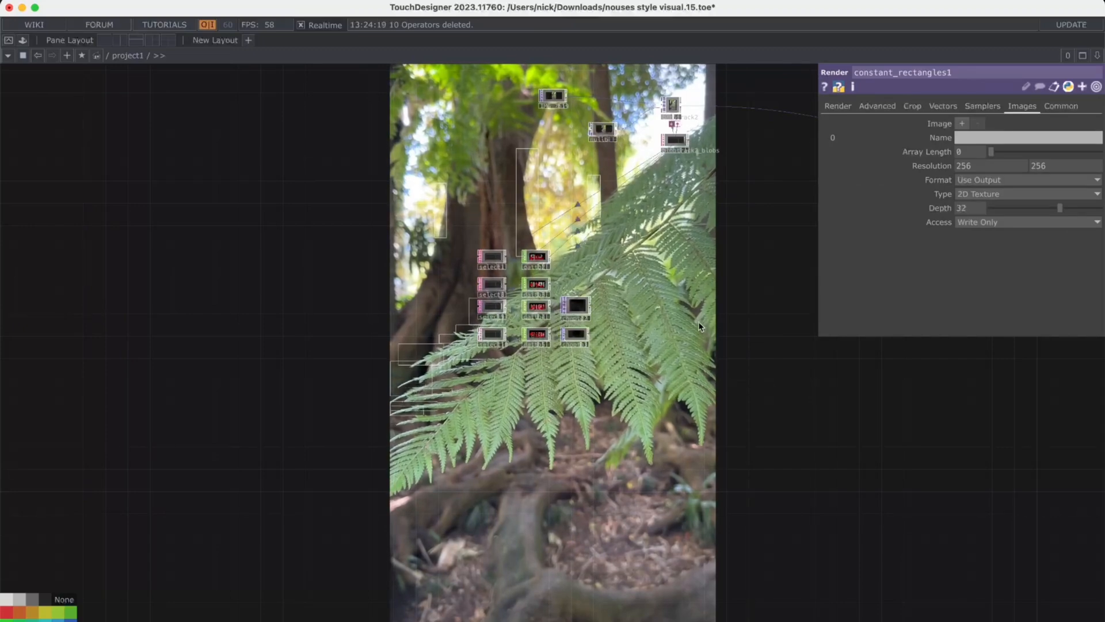
Step: Save the project after returning to the original reference network
left_click_drag(584, 304, 575, 435)
left_click_drag(561, 347, 498, 380)
scroll(498, 380, "down", 5)
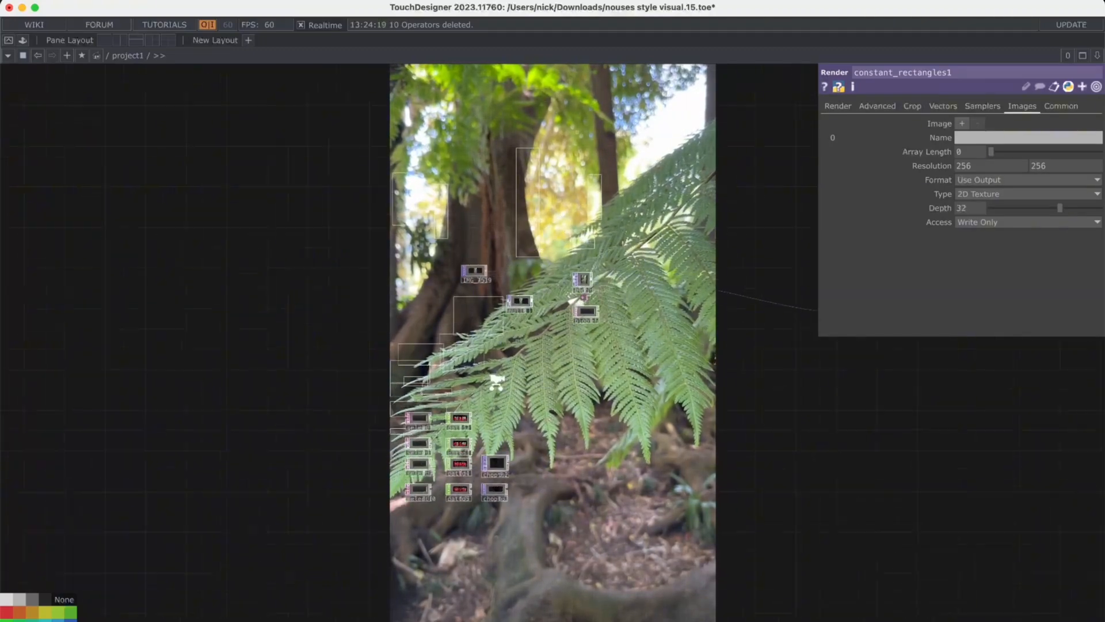
left_click_drag(613, 207, 538, 430)
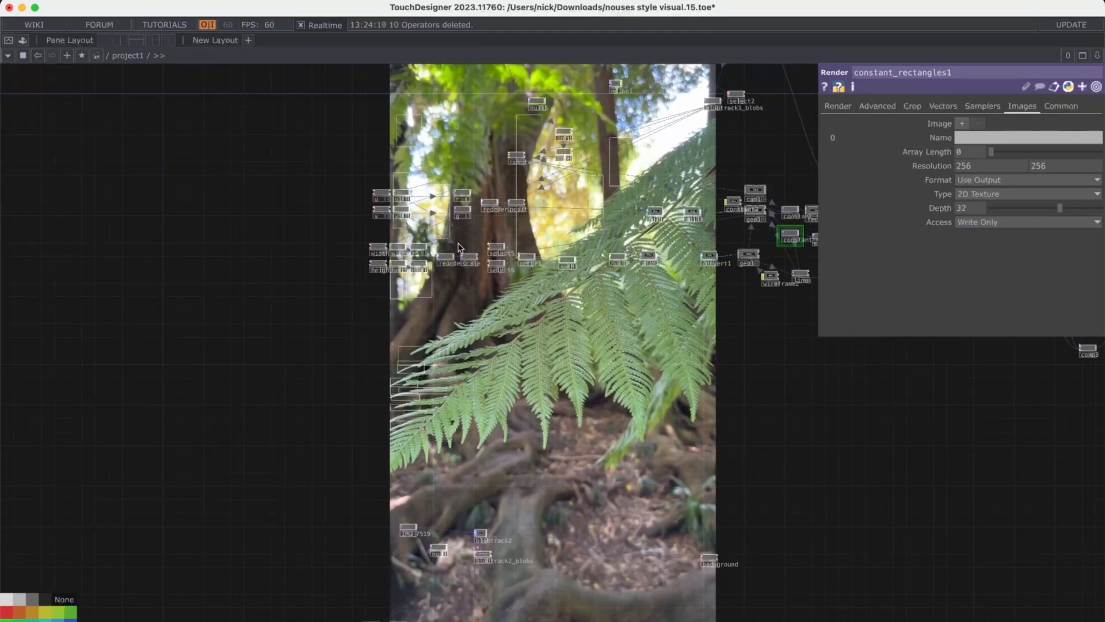
key("super+s")
Step: Move the lower Geometry COMP of the original network down beside wireframe2
scroll(435, 224, "up", 5)
scroll(436, 225, "up", 2)
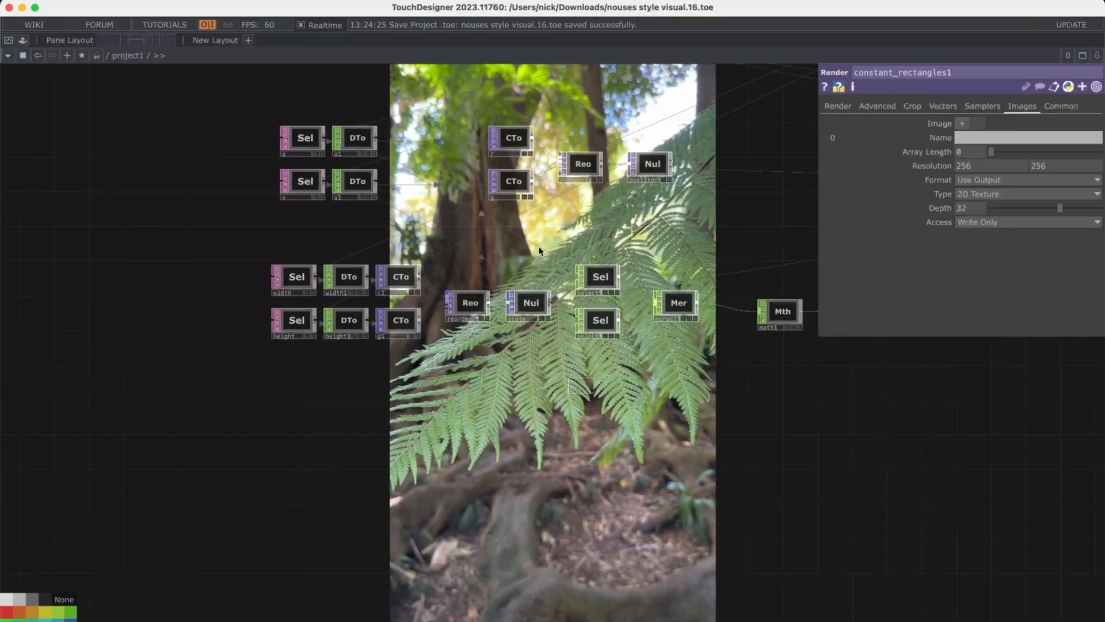
left_click_drag(538, 246, 436, 265)
scroll(435, 265, "right", 15)
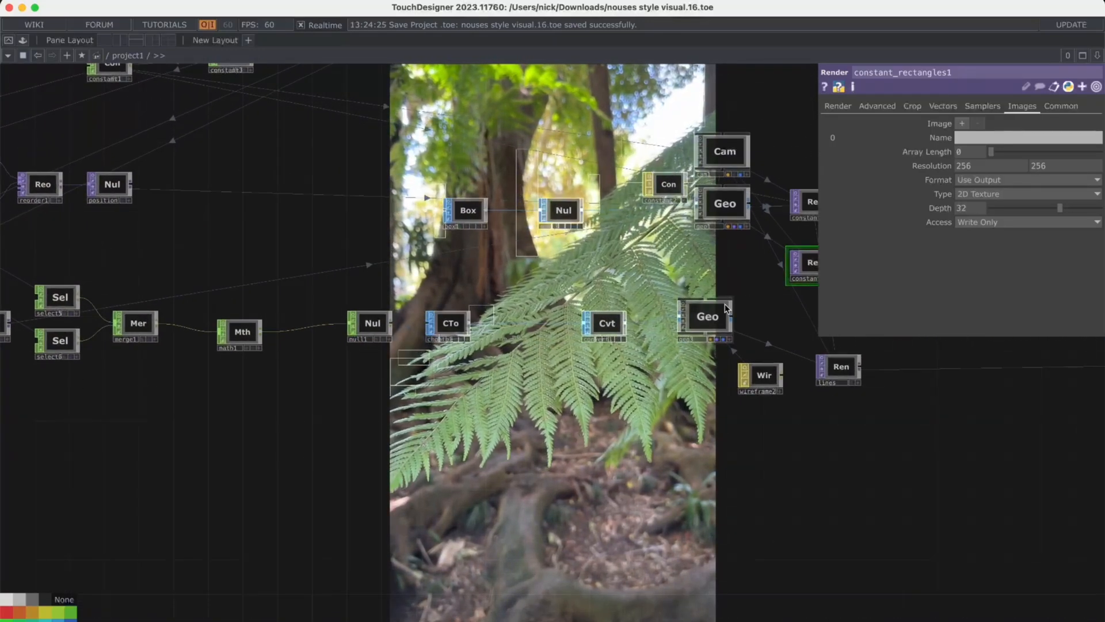
left_click_drag(708, 316, 699, 377)
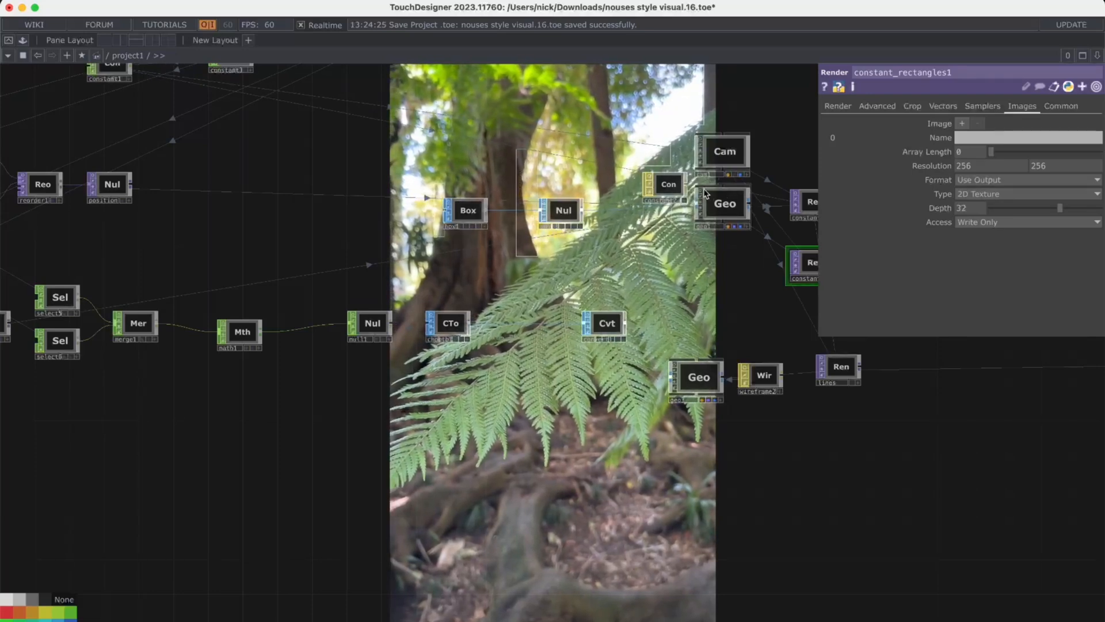
Step: Inspect the instanced shapes in geo1's viewer and switch that viewer off
scroll(730, 203, "up", 8)
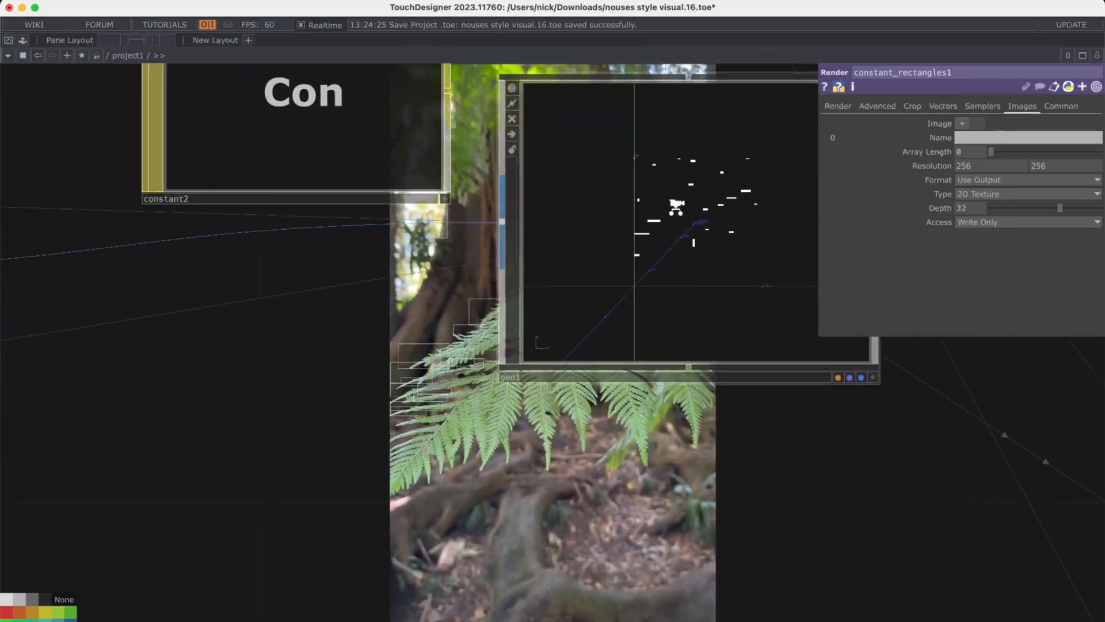
scroll(632, 356, "down", 8)
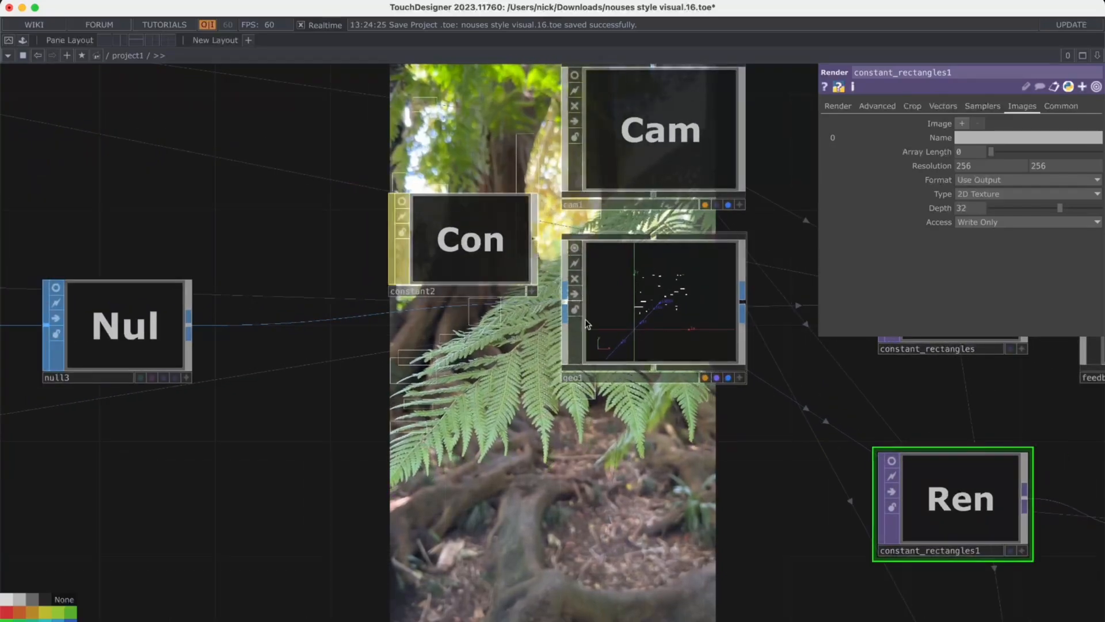
scroll(407, 361, "down", 1)
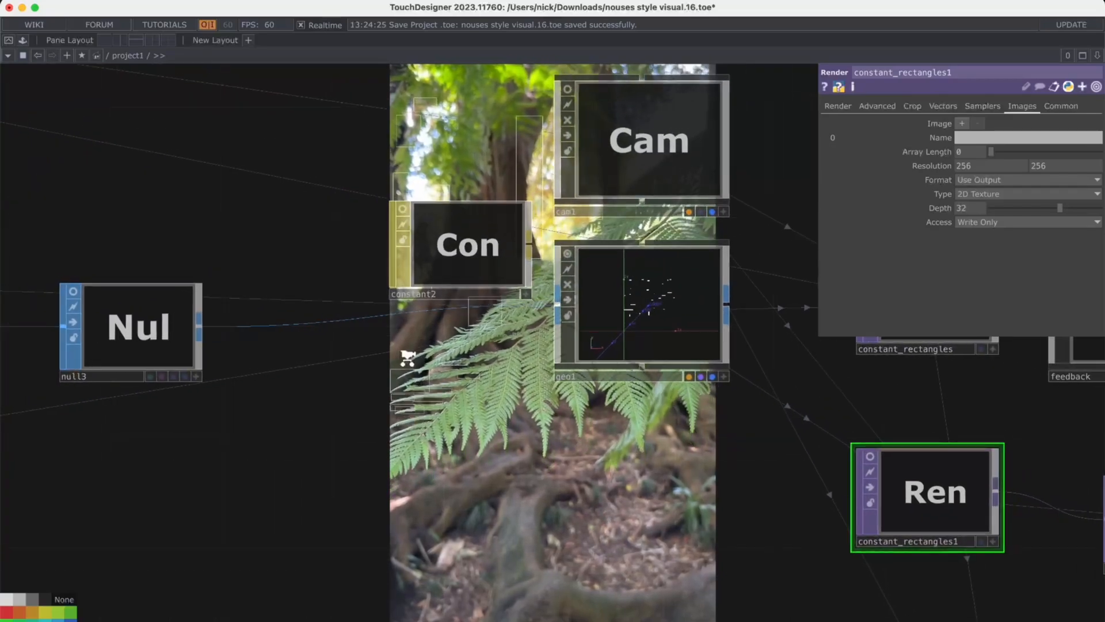
left_click(566, 255)
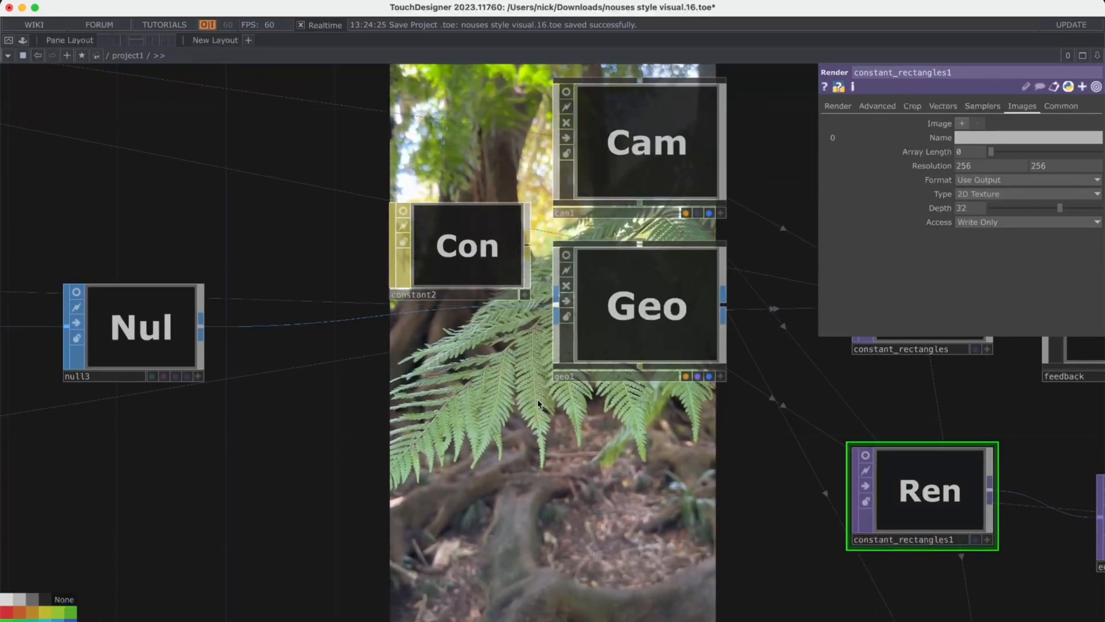
Step: Move select5, select6, merge1 and math1 together away from the scale null, closer to the position null
scroll(426, 385, "down", 1)
scroll(419, 393, "down", 10)
left_click_drag(382, 420, 513, 398)
left_click_drag(318, 401, 458, 399)
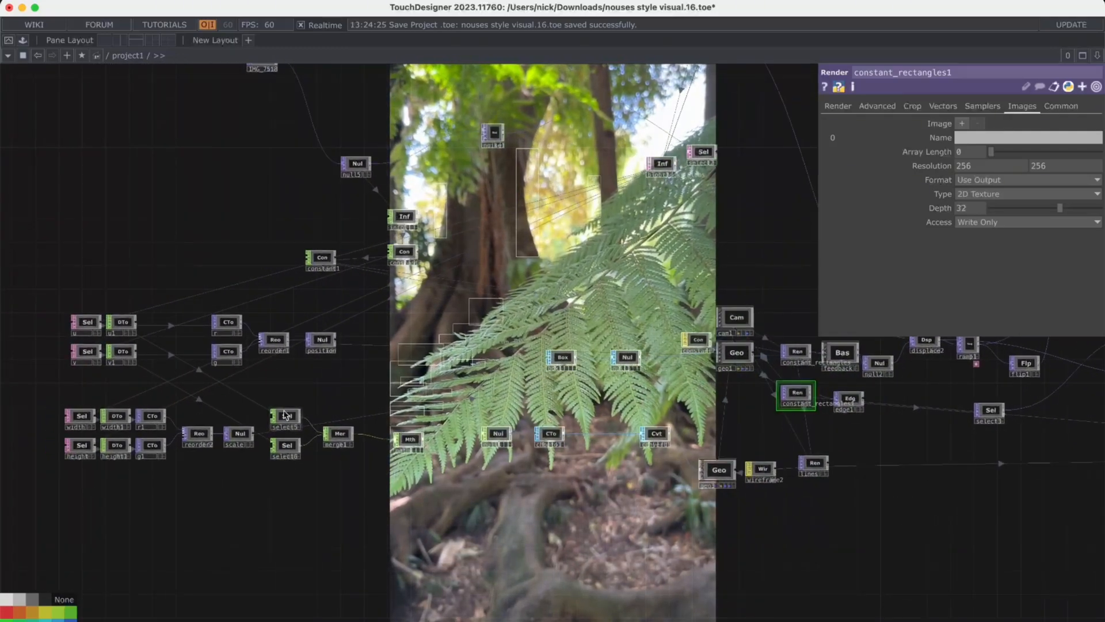
left_click(280, 426)
scroll(280, 426, "up", 3)
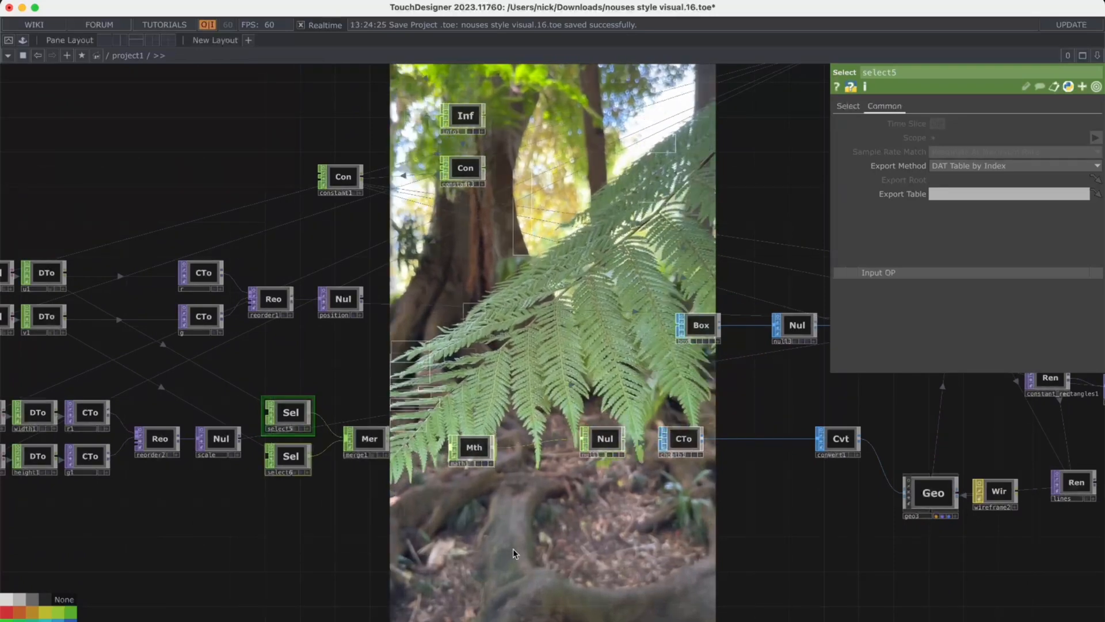
left_click_drag(303, 414, 365, 380)
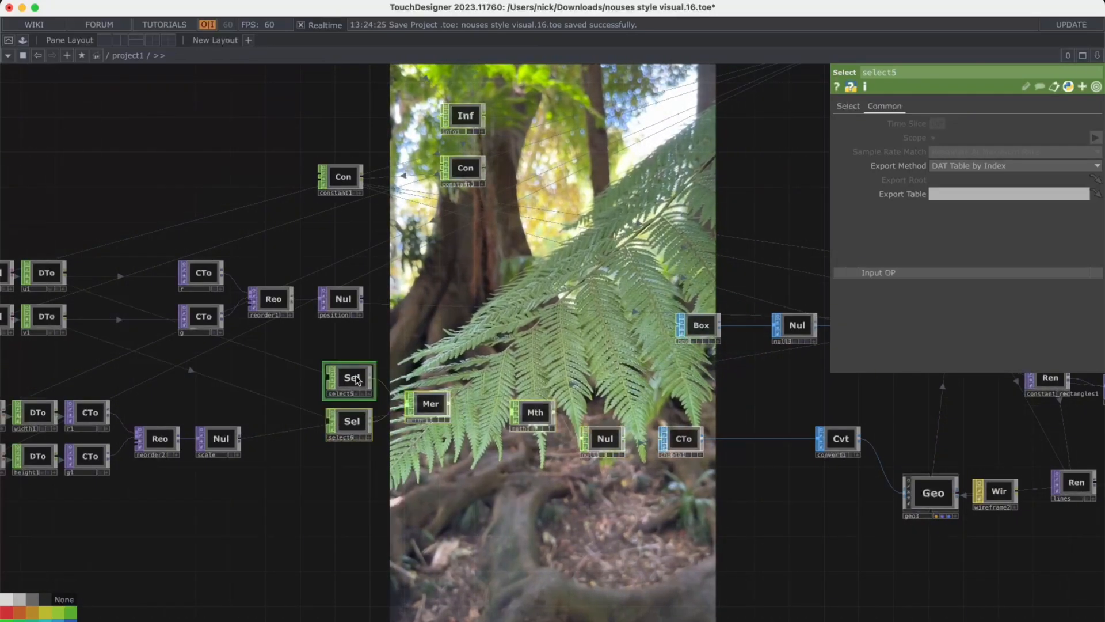
Step: Compare the reference position and scale chains with the new select, datto and chopto nodes under blobtrack2
left_click_drag(260, 471, 409, 503)
scroll(410, 504, "down", 3)
middle_click_drag(410, 505, 410, 533)
left_click_drag(411, 533, 410, 281)
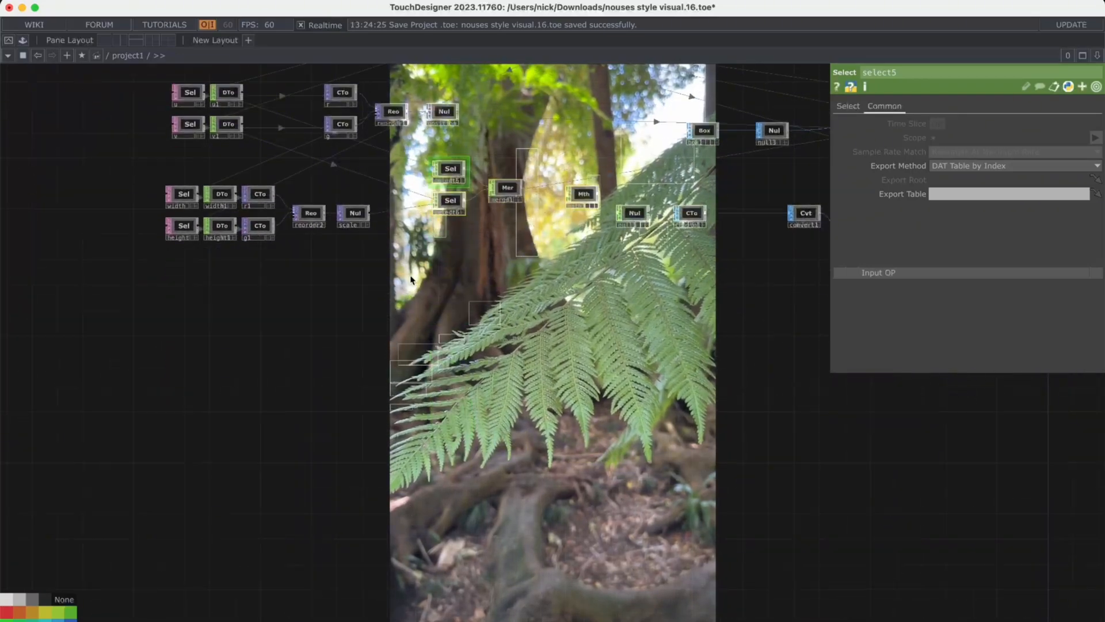
middle_click_drag(410, 281, 420, 359)
left_click_drag(439, 394, 411, 232)
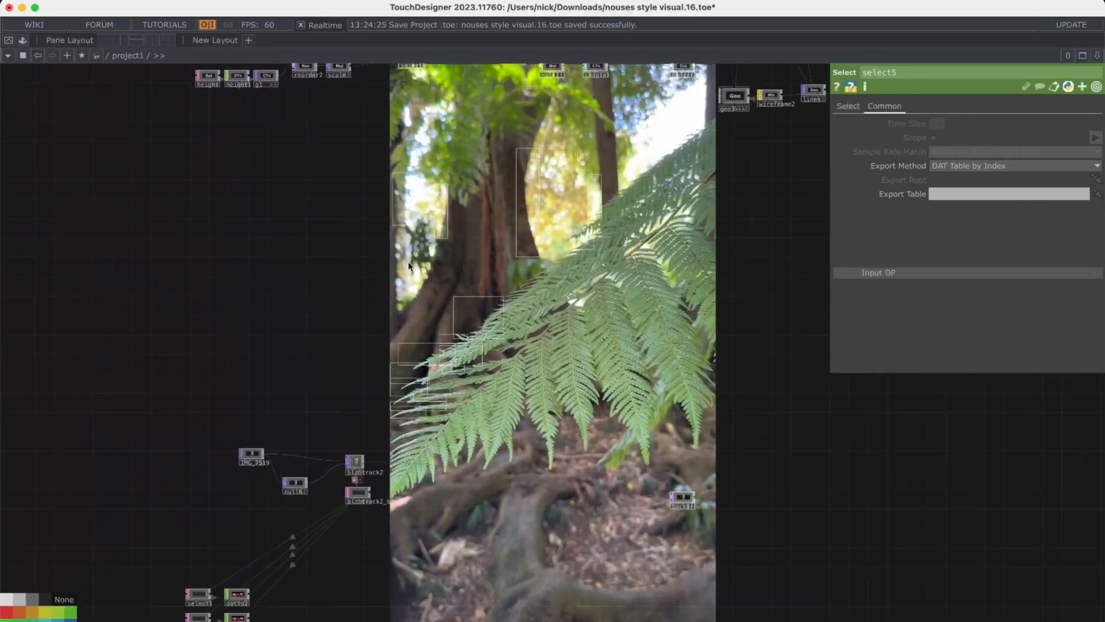
left_click_drag(408, 434, 414, 304)
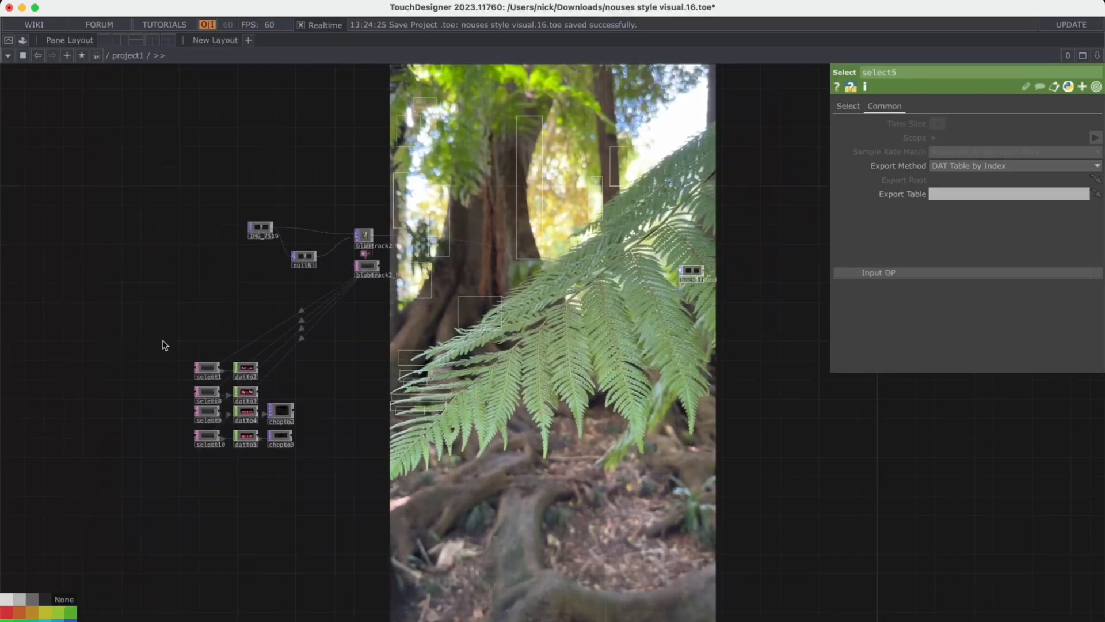
scroll(196, 475, "up", 5)
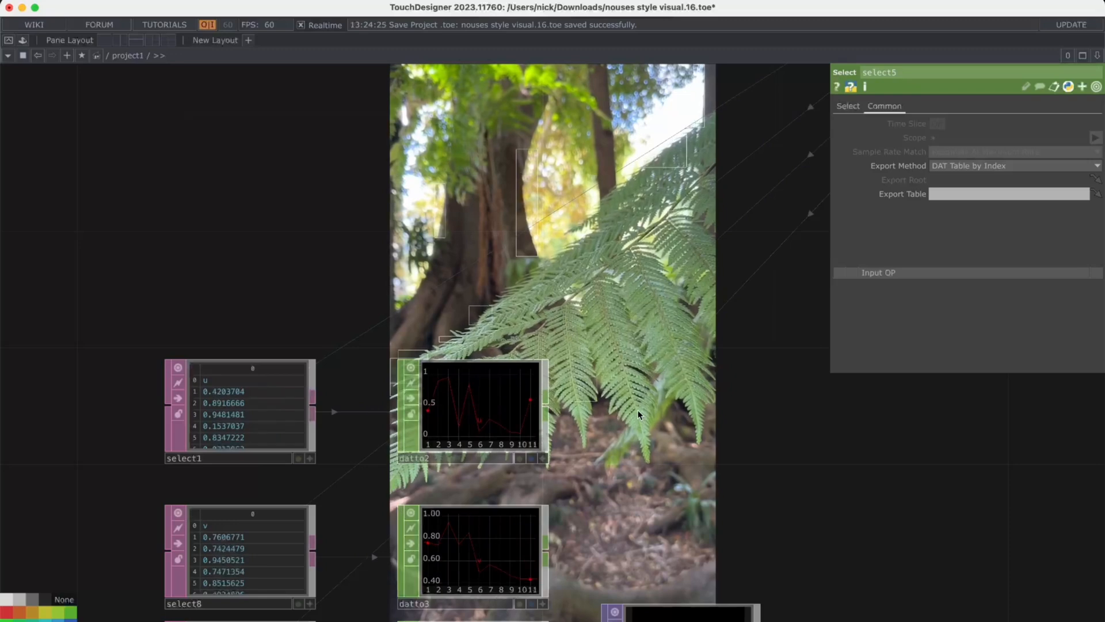
scroll(638, 413, "down", 5)
scroll(363, 431, "down", 4)
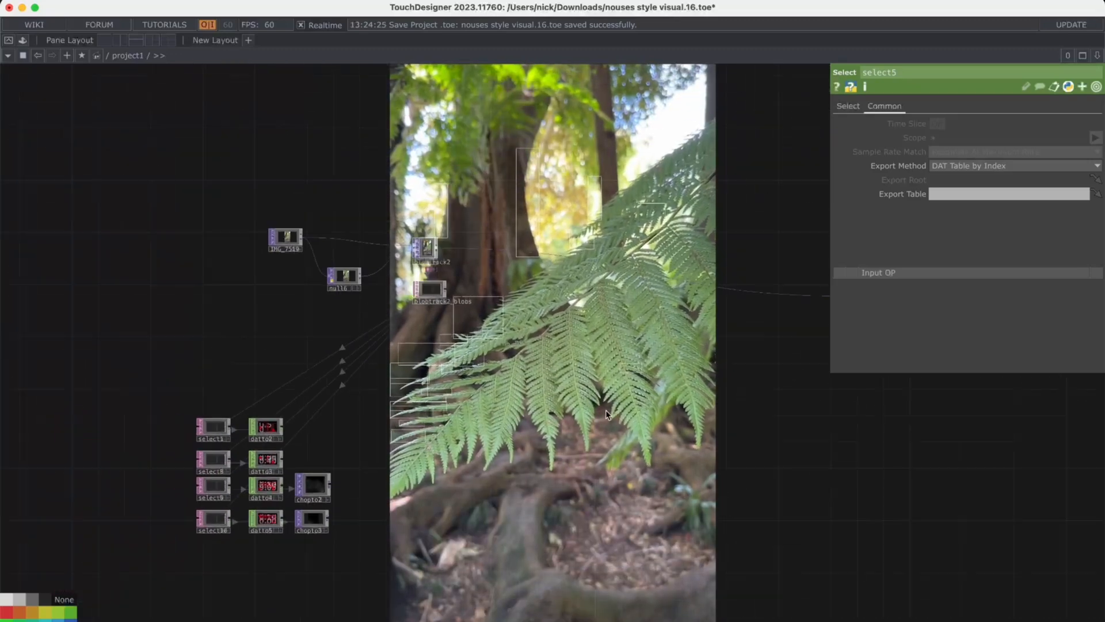
scroll(345, 431, "right", 5)
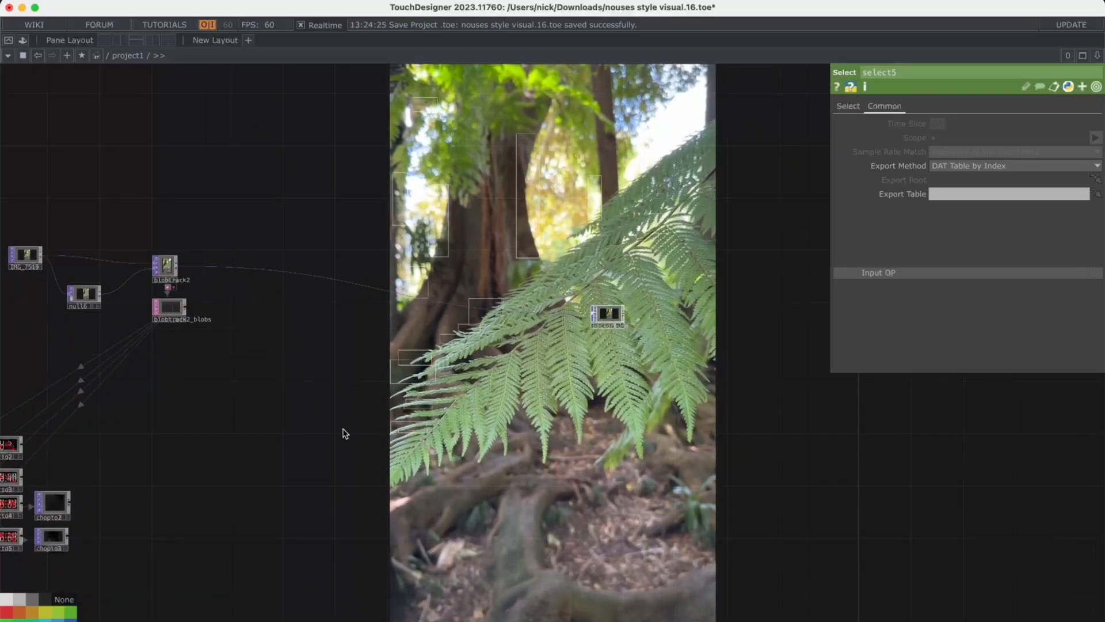
scroll(345, 433, "down", 1)
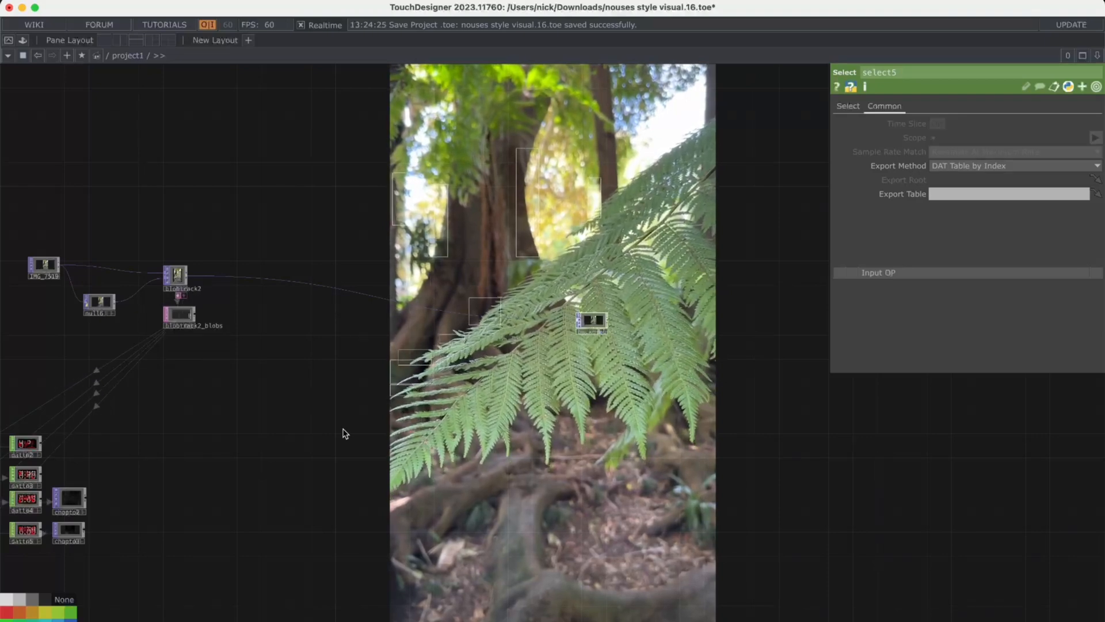
key("super+Tab")
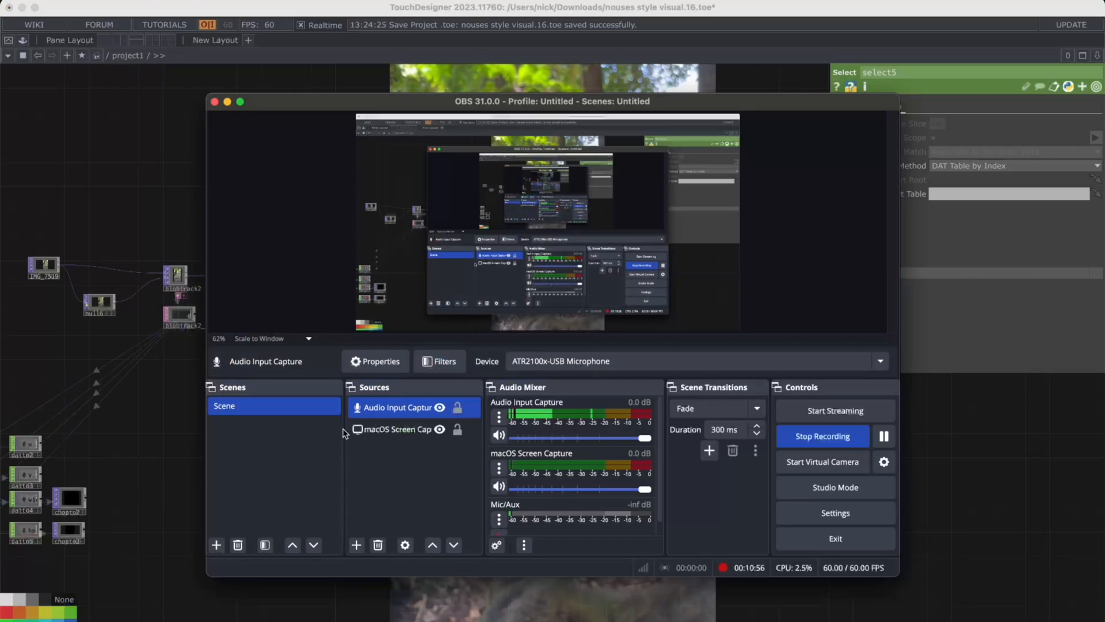
key("super+Tab")
Step: Copy the reference chain from select5 and select6 through convert1, and paste it beside the chopto nodes under blobtrack2
left_click_drag(344, 387, 519, 389)
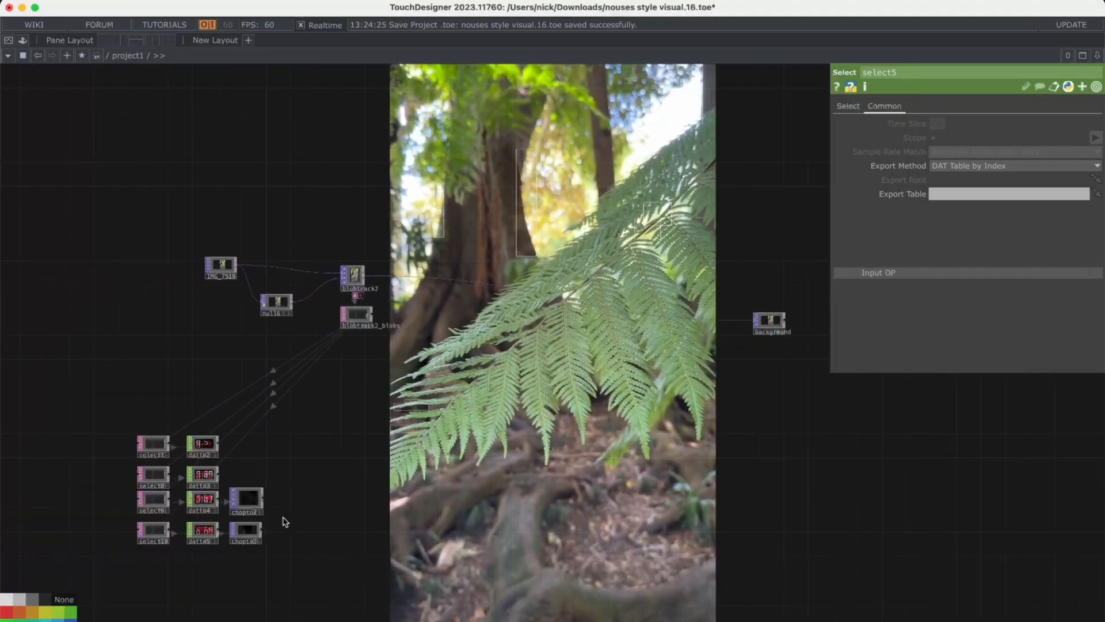
left_click_drag(346, 460, 392, 424)
scroll(358, 411, "down", 5)
left_click_drag(507, 324, 354, 550)
left_click_drag(348, 284, 346, 332)
scroll(313, 219, "up", 3)
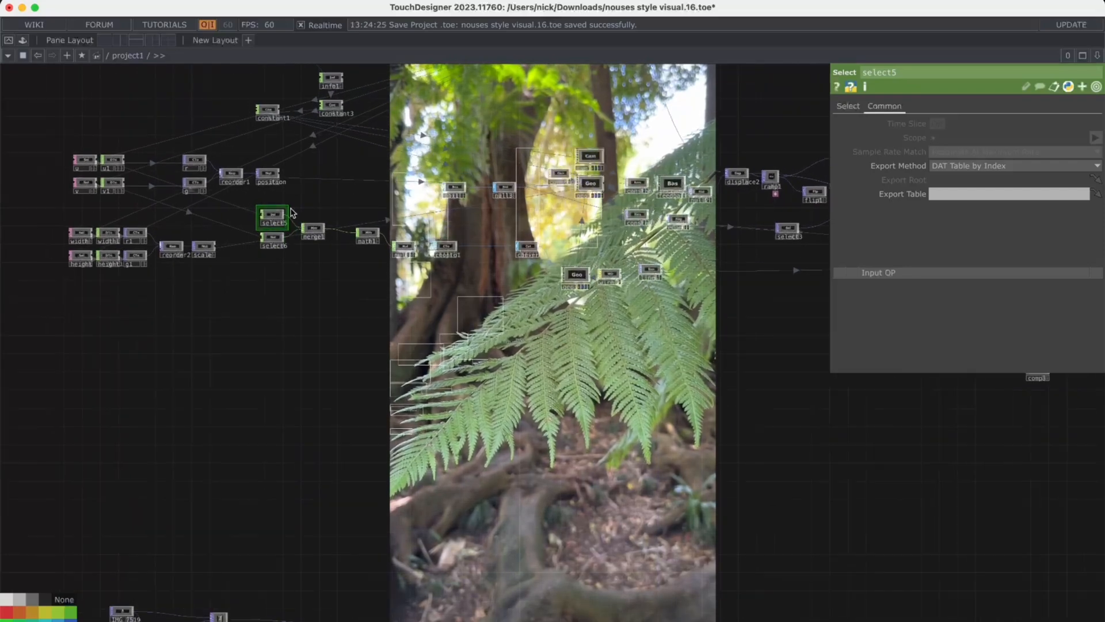
right_click_drag(266, 196, 546, 352)
key("super+c")
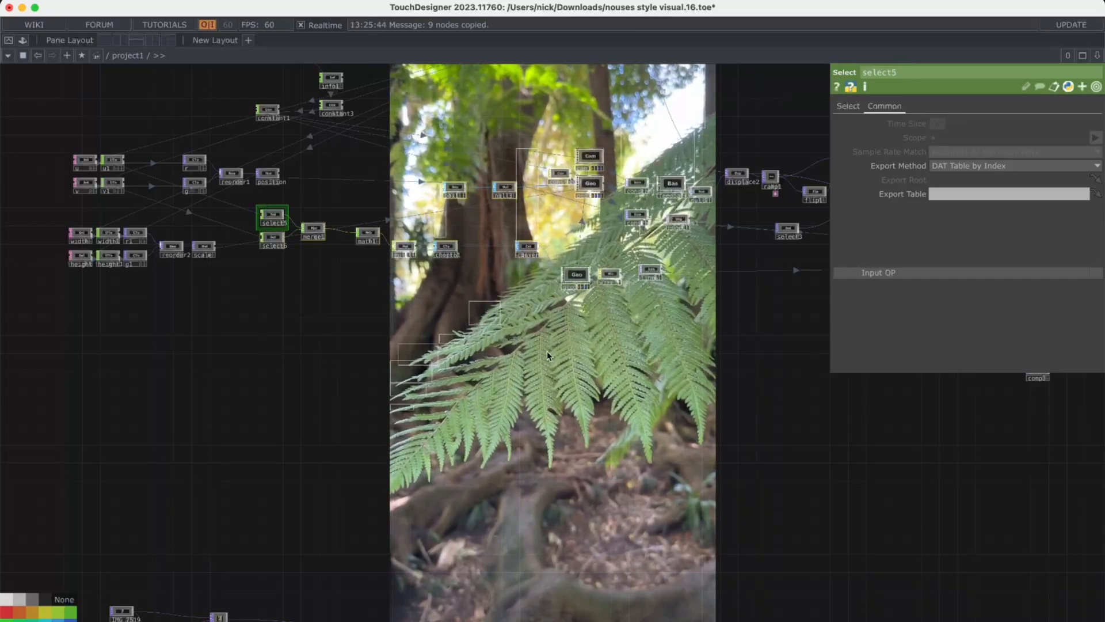
scroll(547, 355, "down", 10)
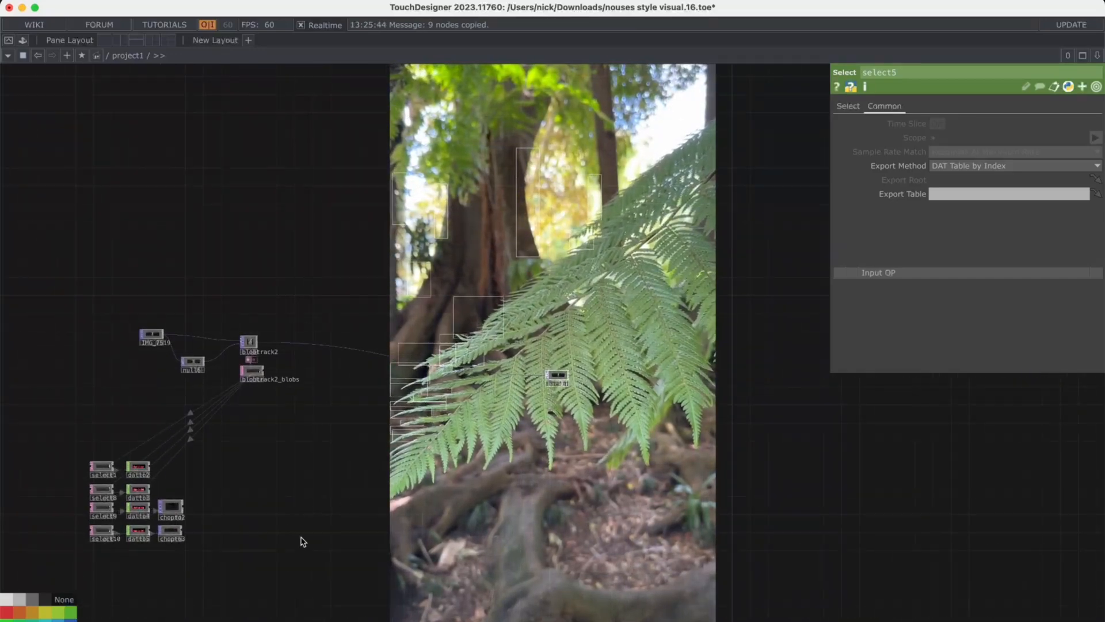
key("super+v")
left_click(262, 501)
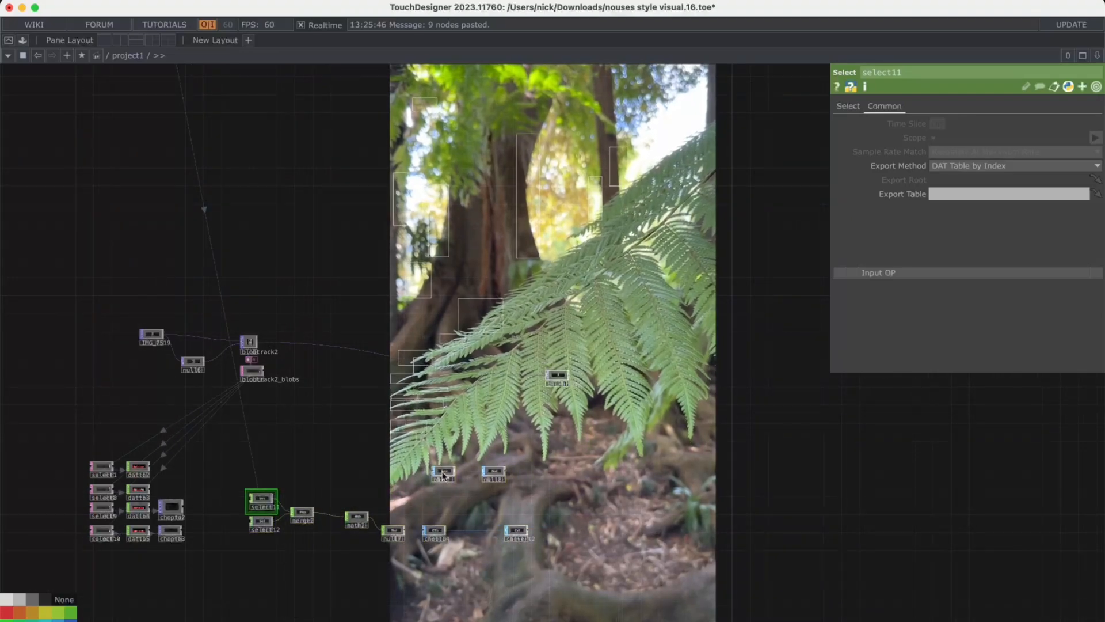
Step: Delete the extra pasted box and null8 nodes, and save the project
left_click(493, 473)
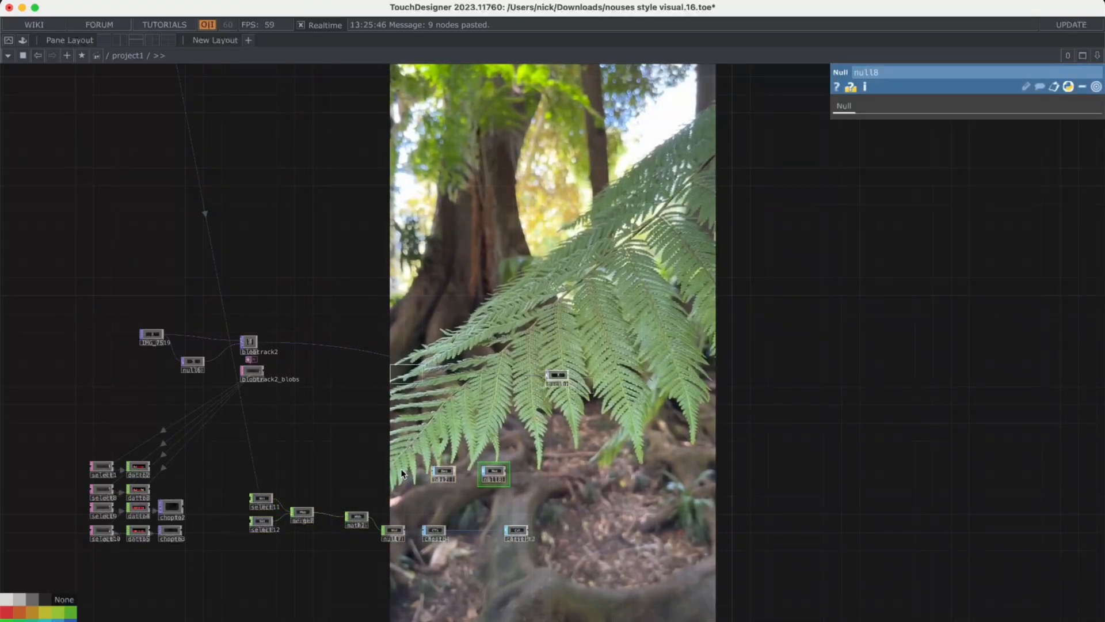
key("Delete")
scroll(567, 377, "up", 5)
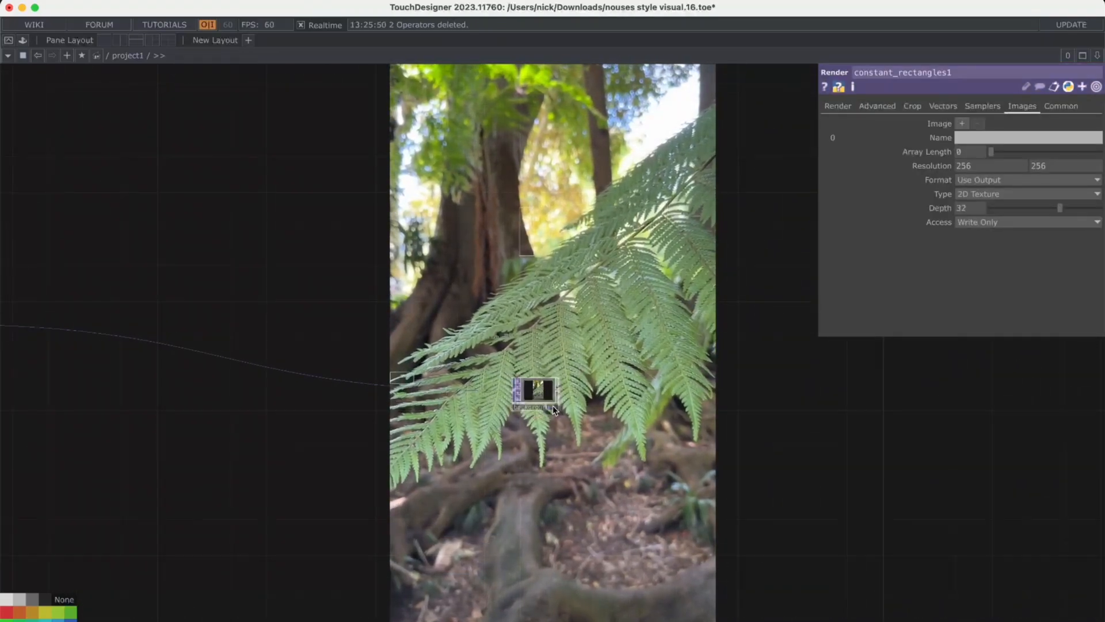
left_click(553, 406)
left_click_drag(657, 330, 991, 15)
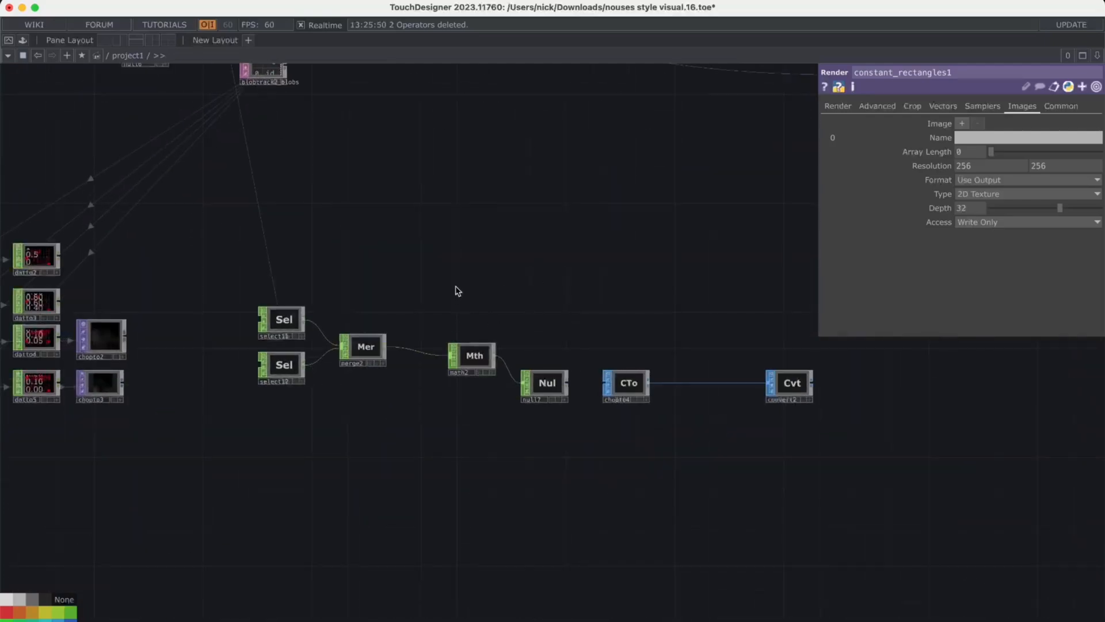
key("super+s")
scroll(471, 264, "left", 5)
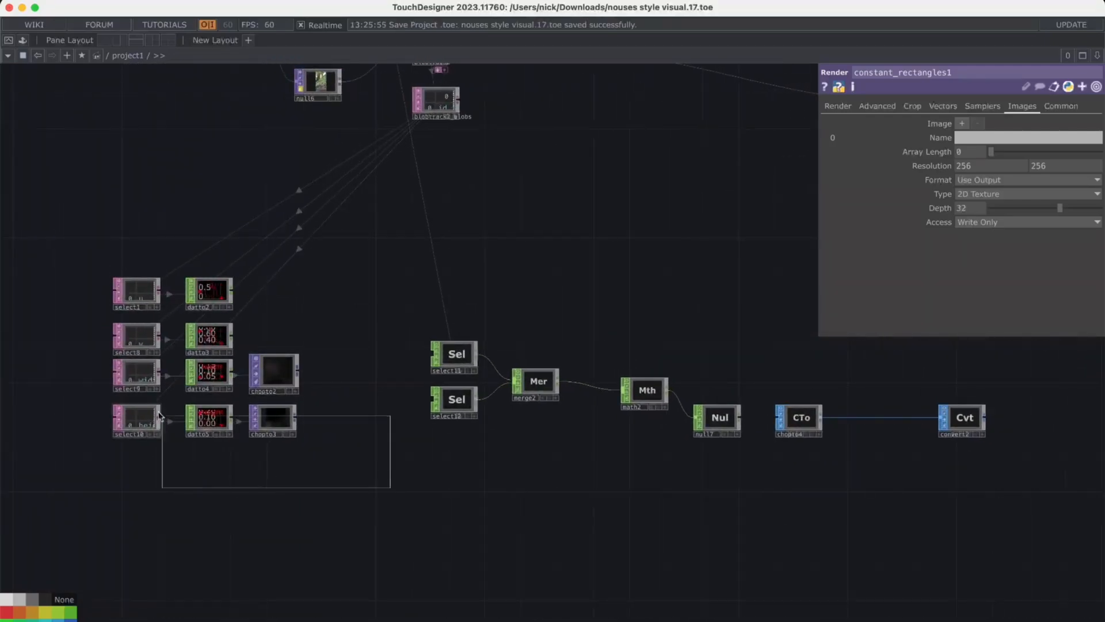
left_click_drag(160, 416, 114, 369)
key("Delete")
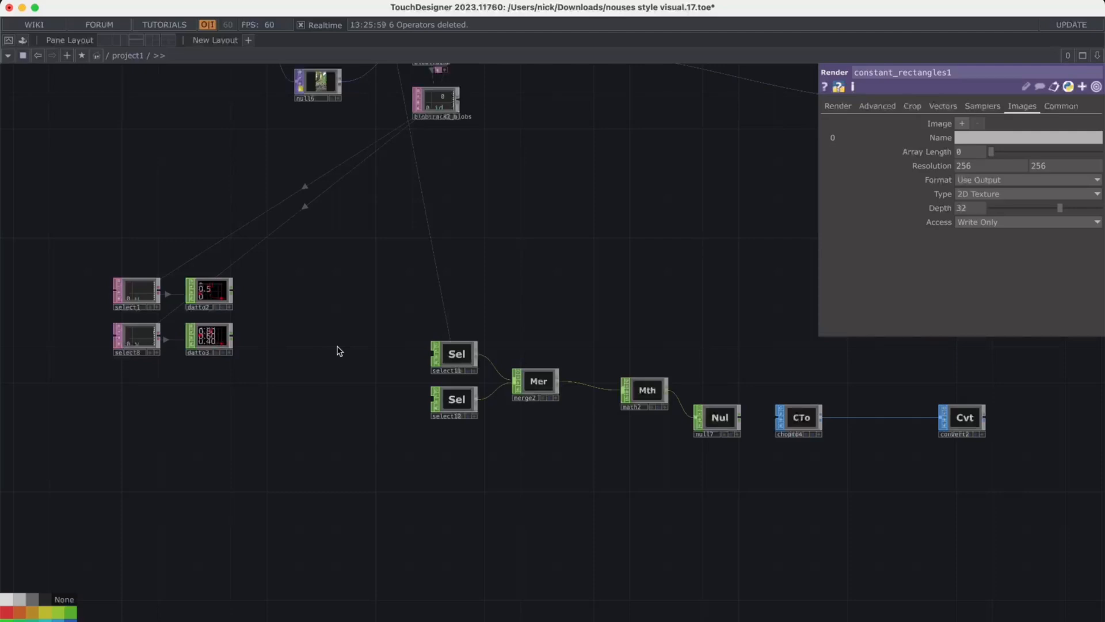
key("super+z")
scroll(385, 363, "down", 5)
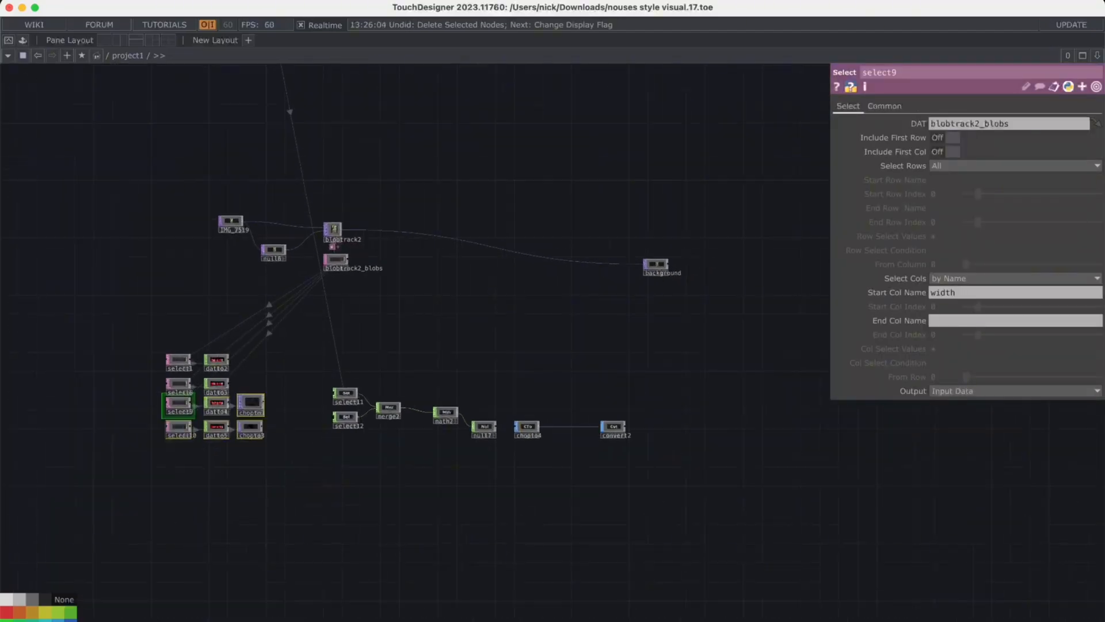
scroll(371, 349, "down", 3)
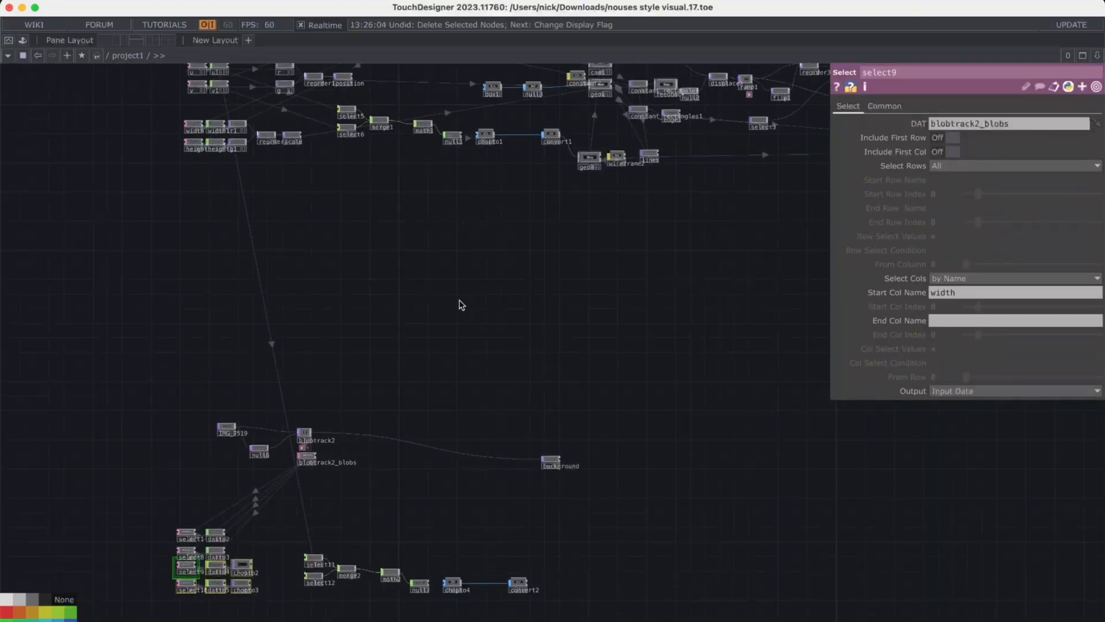
scroll(366, 126, "up", 3)
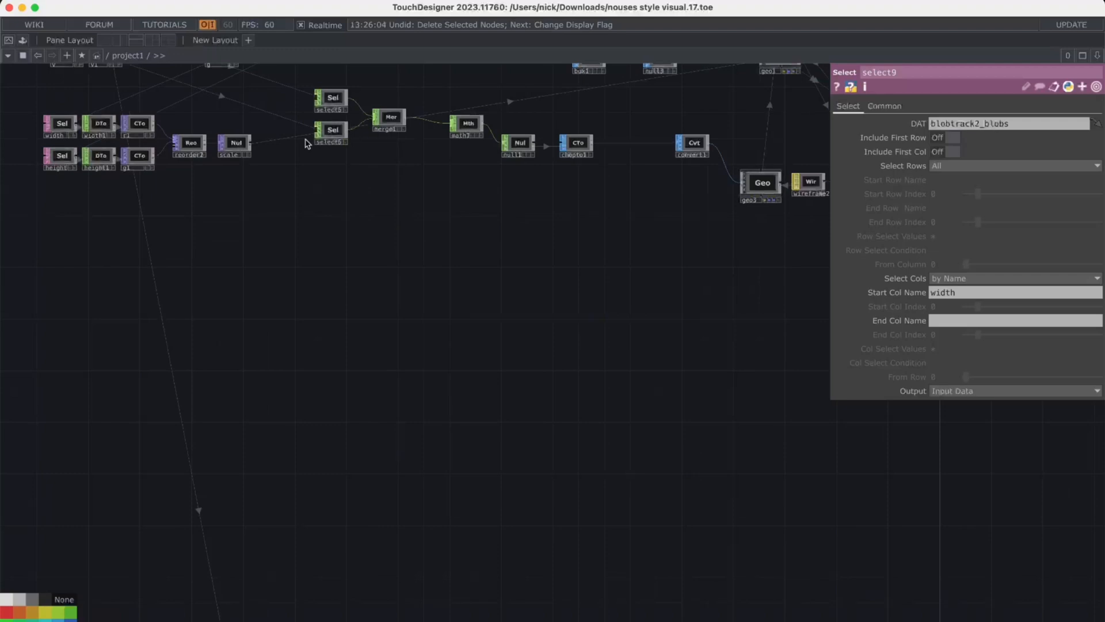
left_click_drag(251, 217, 328, 255)
right_click_drag(353, 250, 122, 154)
left_click_drag(216, 167, 167, 314)
scroll(474, 340, "down", 3)
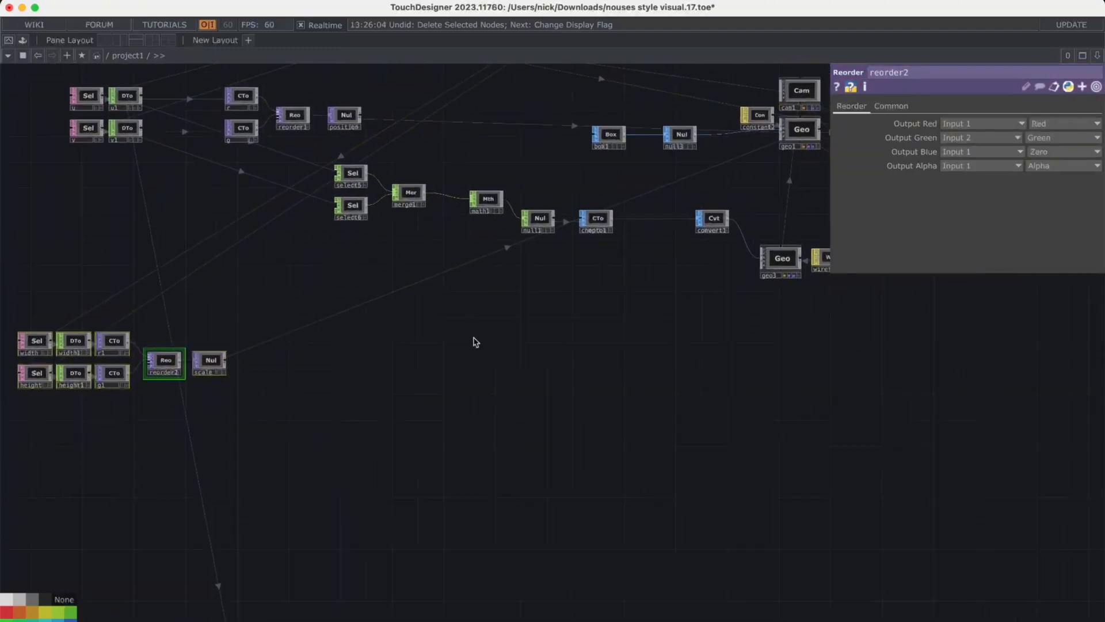
key("super+z")
Step: Move select11, select12, merge2, math2 and null7 closer to the chopto nodes, and line null7 up with math2
left_click_drag(416, 423, 420, 163)
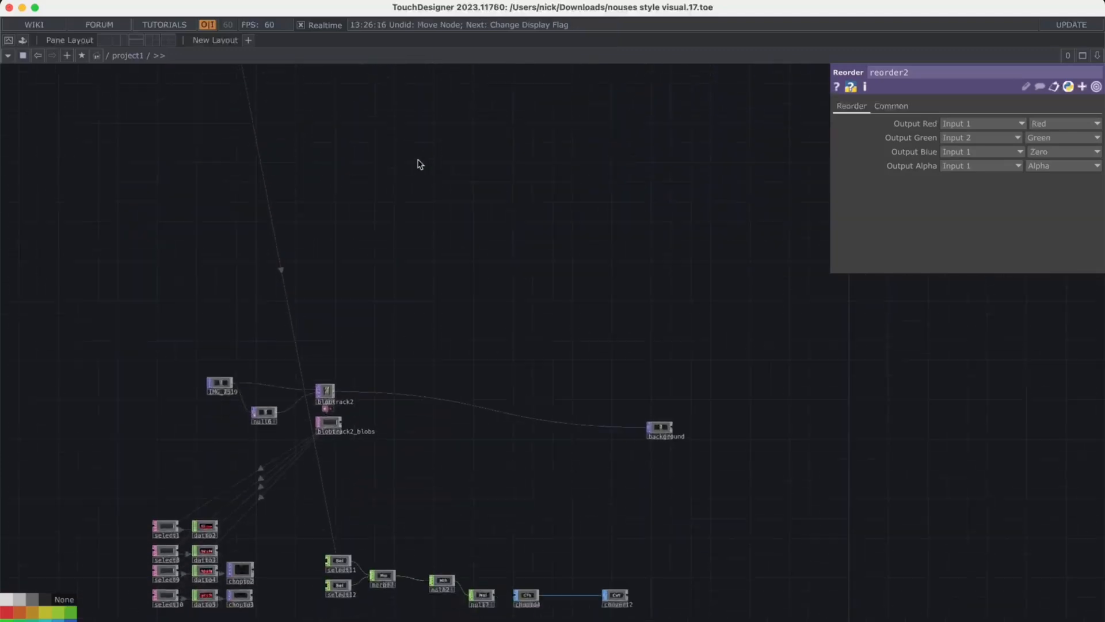
left_click_drag(401, 208, 411, 106)
scroll(374, 421, "up", 3)
scroll(447, 313, "up", 3)
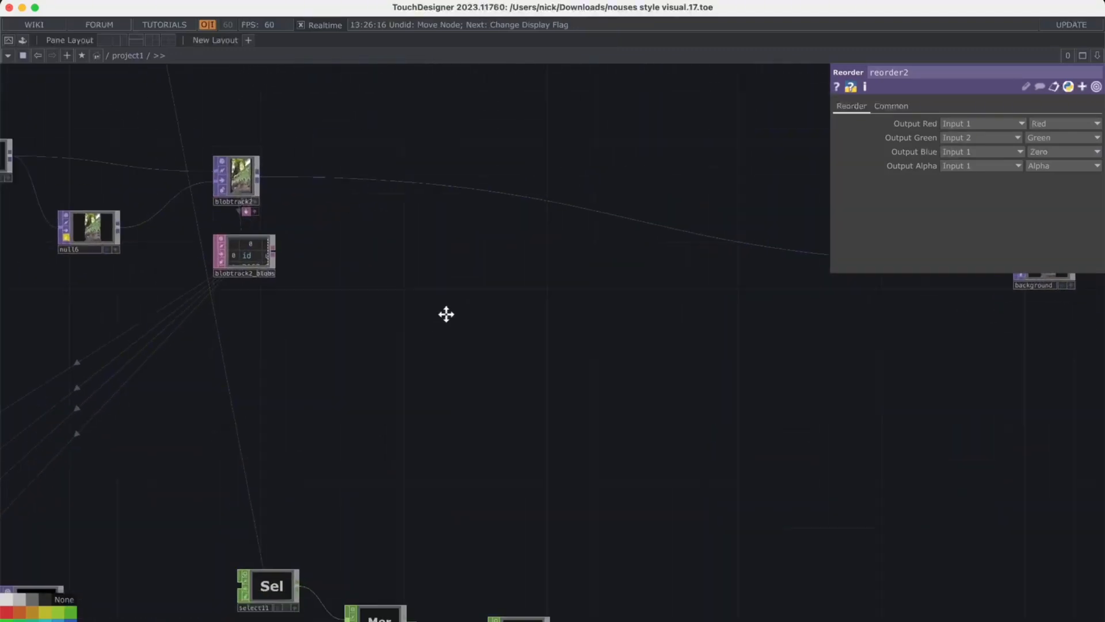
left_click_drag(345, 487, 590, 297)
left_click_drag(510, 355, 510, 339)
scroll(512, 344, "down", 3)
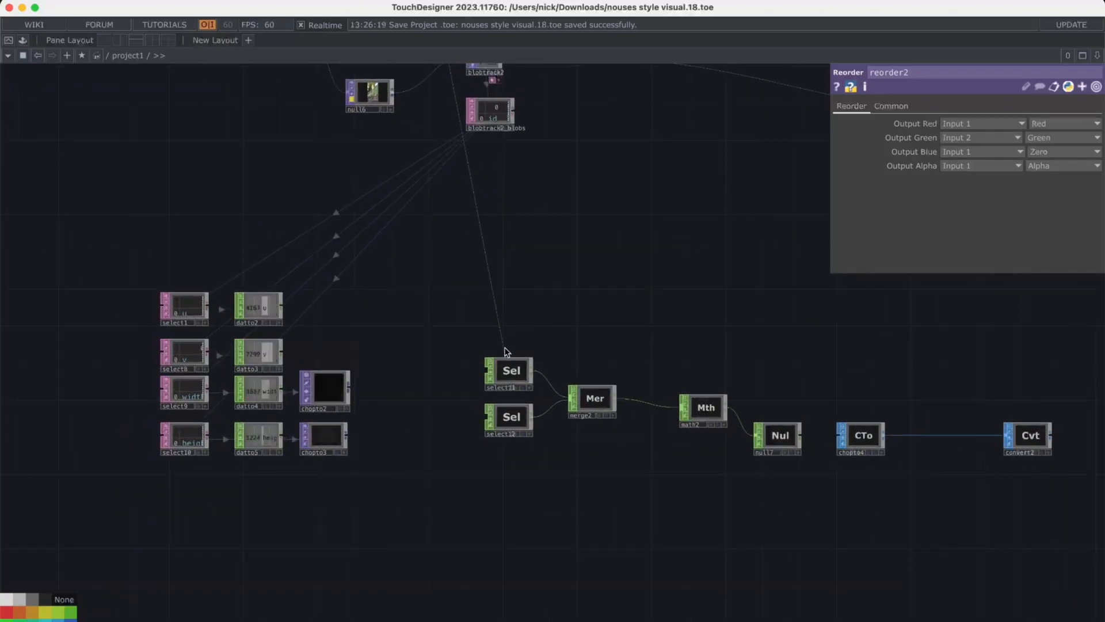
left_click_drag(437, 304, 330, 310)
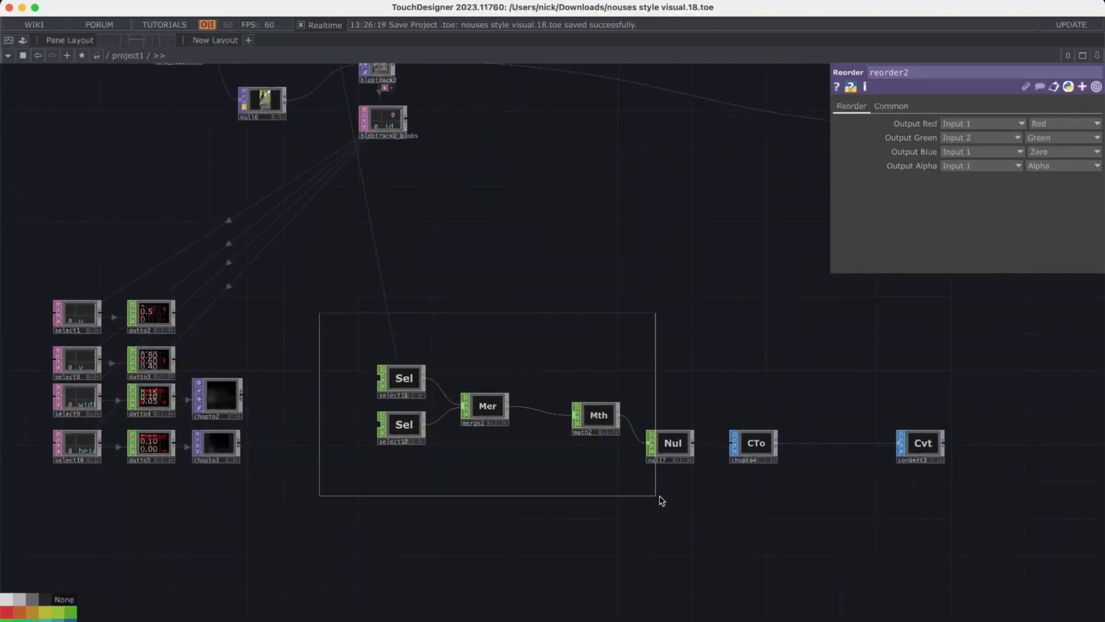
left_click_drag(661, 500, 661, 500)
left_click_drag(684, 445, 655, 463)
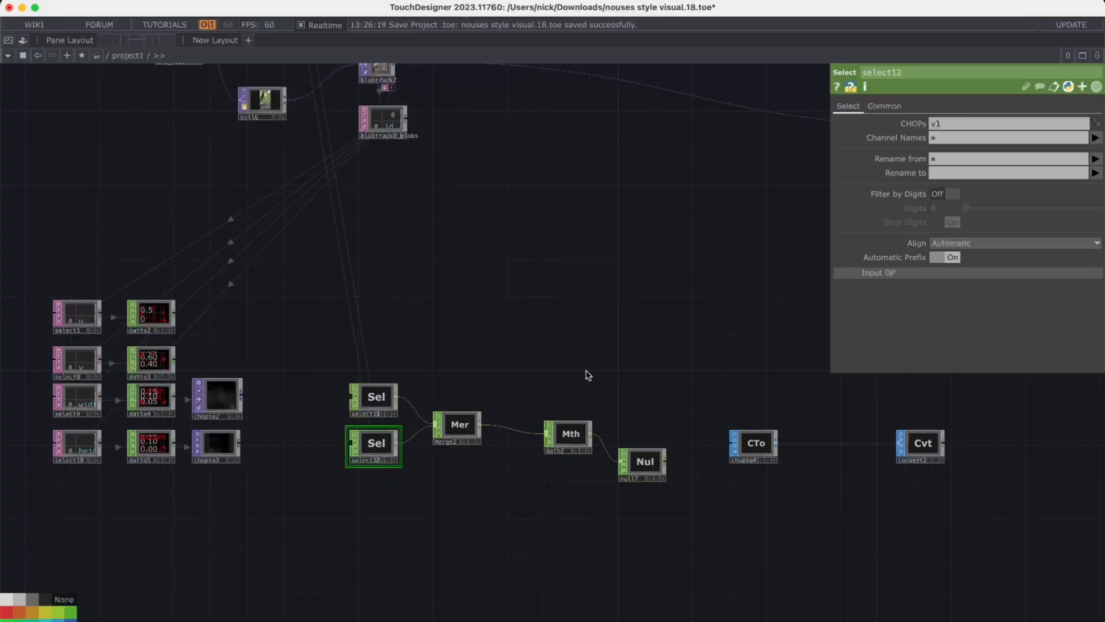
left_click(638, 440)
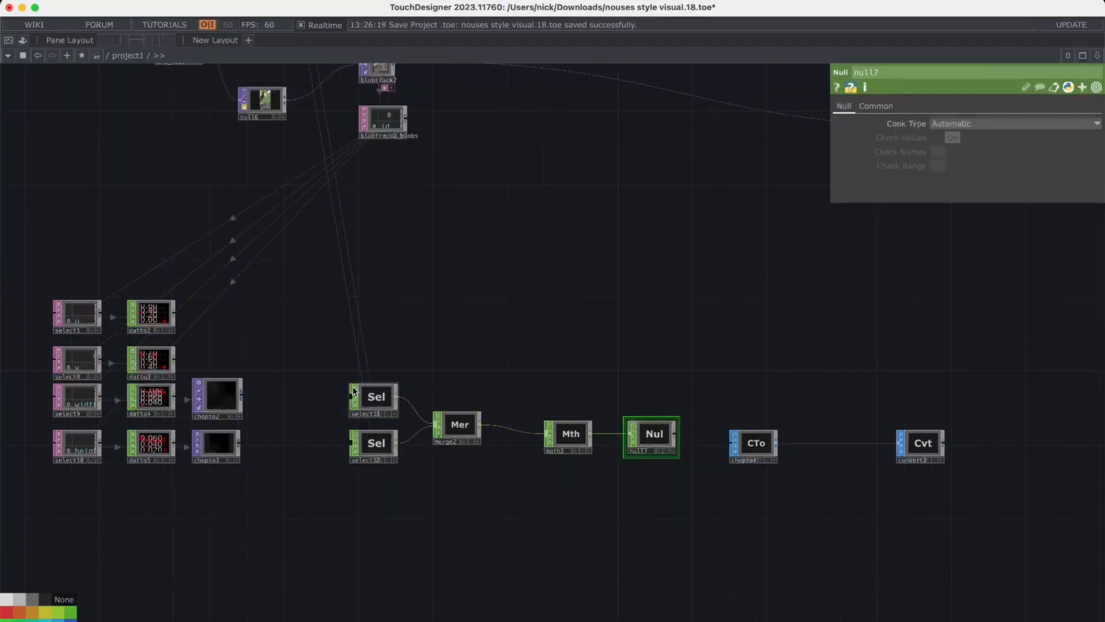
Step: Delete the width and height branches: select9, select10, datto4, datto5, chopto2 and chopto3
left_click_drag(237, 357, 294, 327)
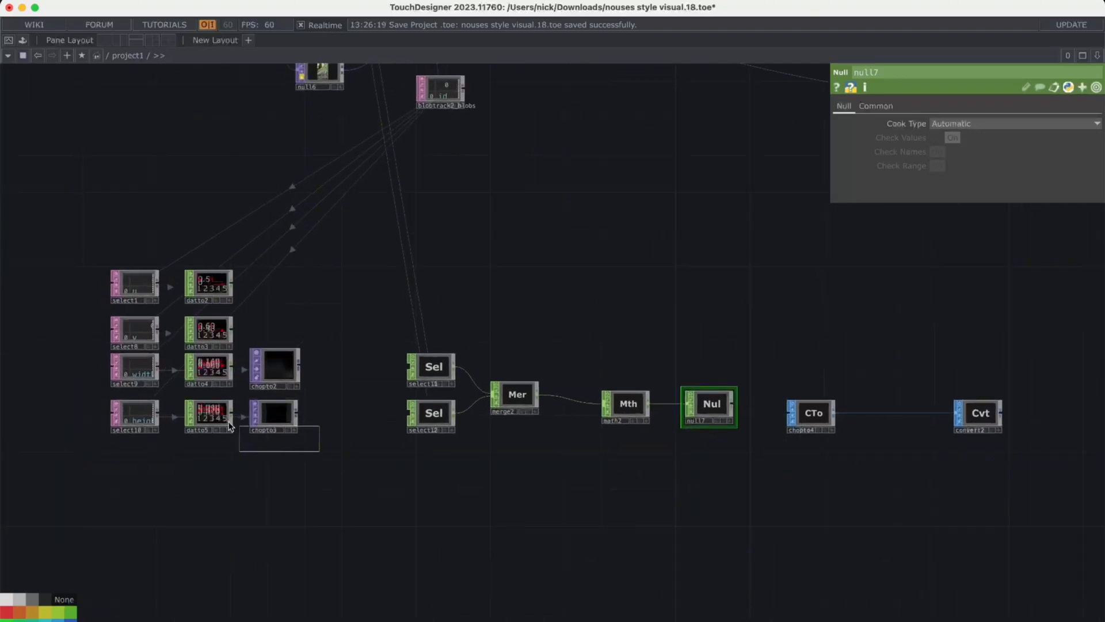
left_click_drag(229, 426, 91, 361)
key("Delete")
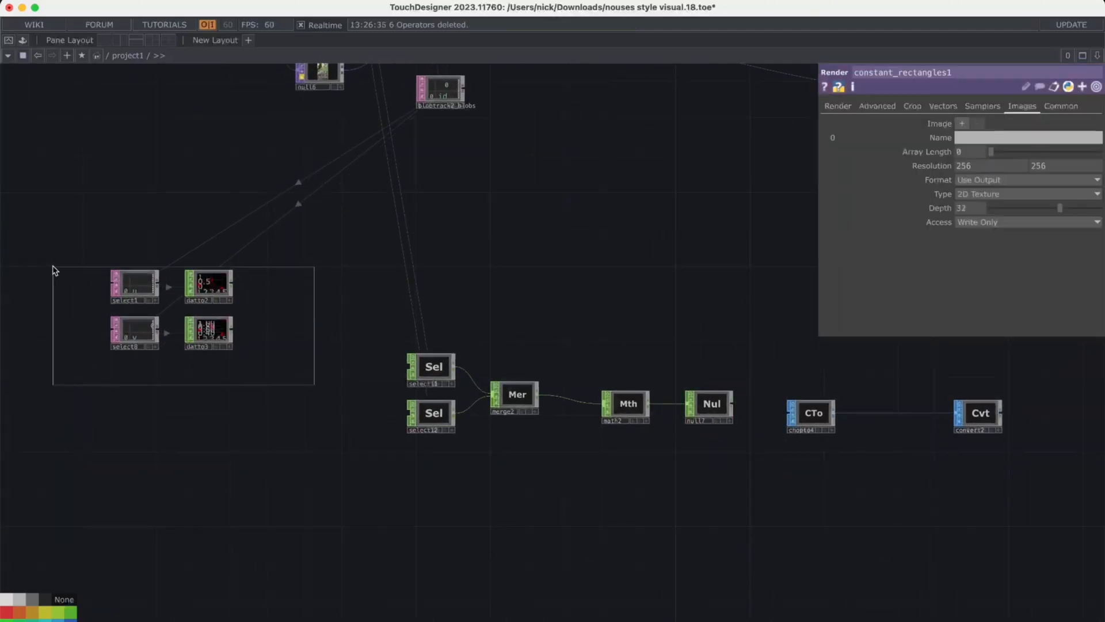
Step: Move the u and v select and datto nodes toward merge2, and delete select11 and select12
left_click_drag(314, 384, 53, 269)
left_click_drag(237, 288, 387, 375)
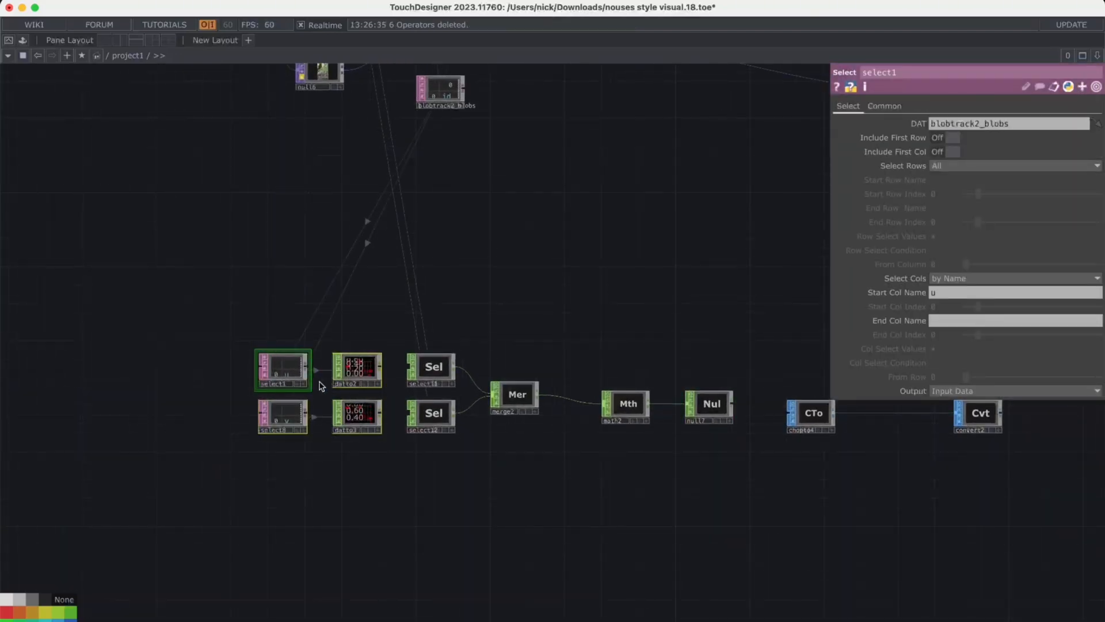
left_click_drag(432, 314, 418, 488)
key("Delete")
scroll(420, 427, "up", 4)
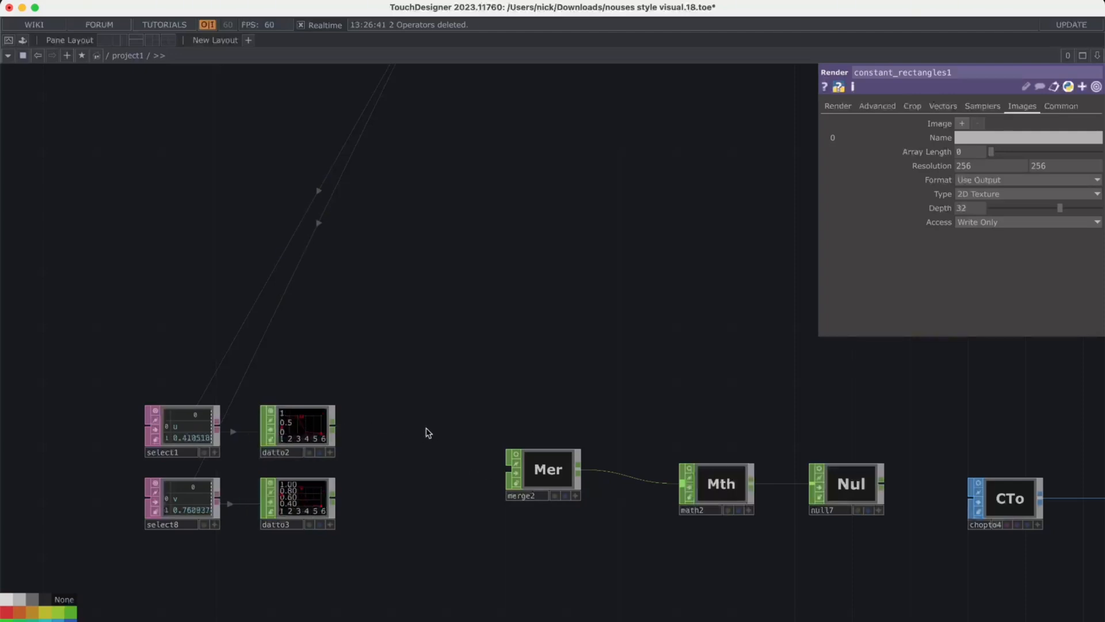
key("Tab")
type("mer")
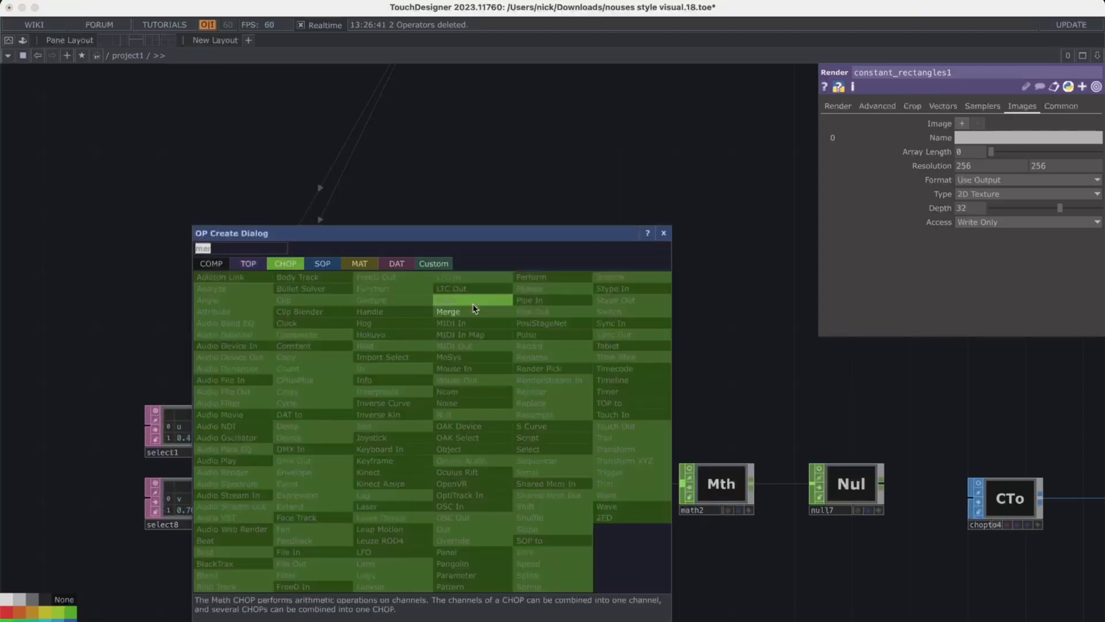
left_click(473, 306)
left_click(472, 340)
key("super+z")
key("Tab")
type("mer")
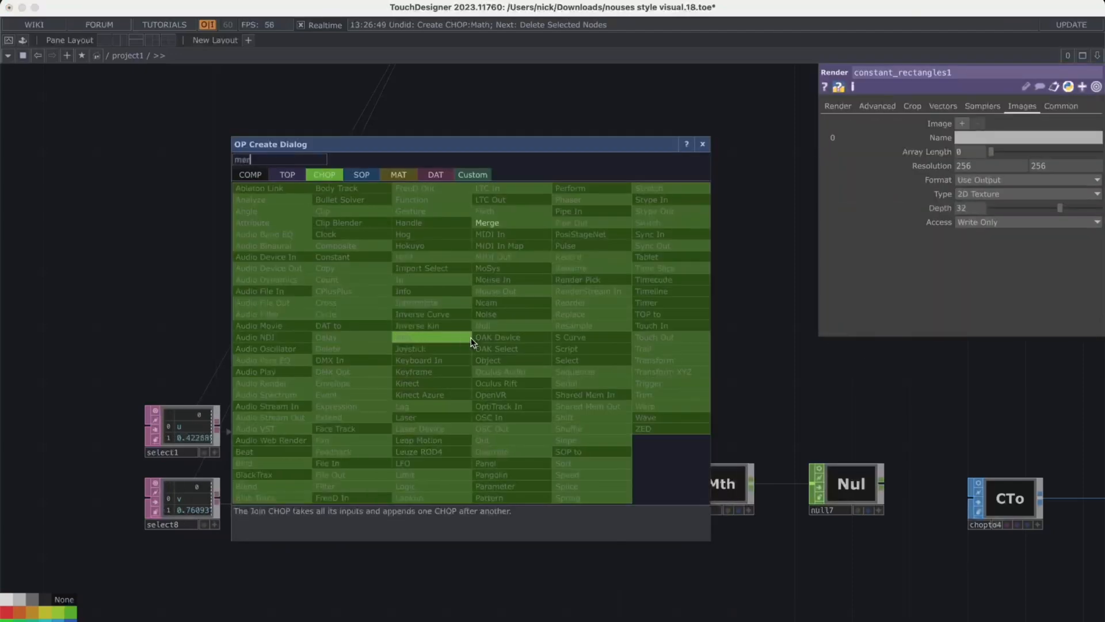
left_click(508, 227)
left_click(508, 342)
key("super+z")
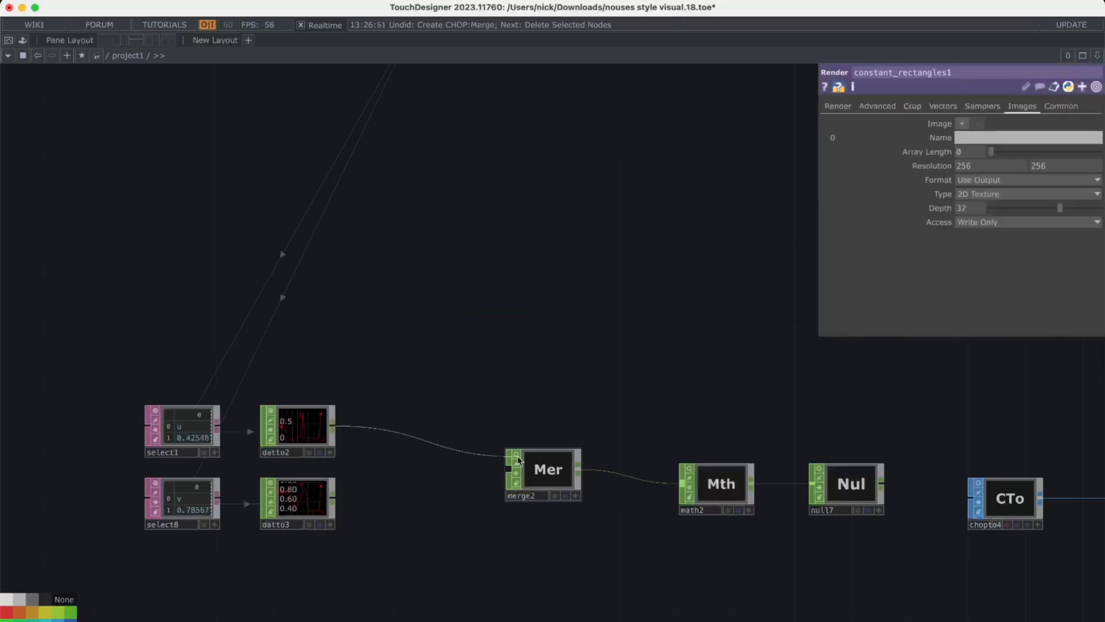
Step: Wire datto2 and datto3 into merge2 and turn on its viewer
left_click(550, 479)
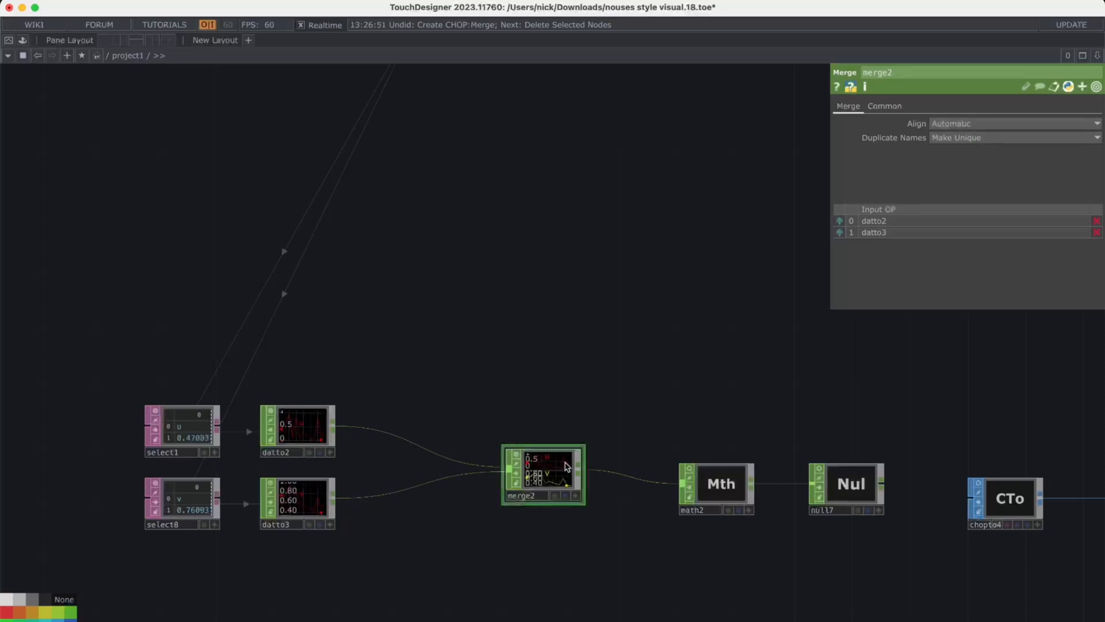
scroll(567, 466, "up", 3)
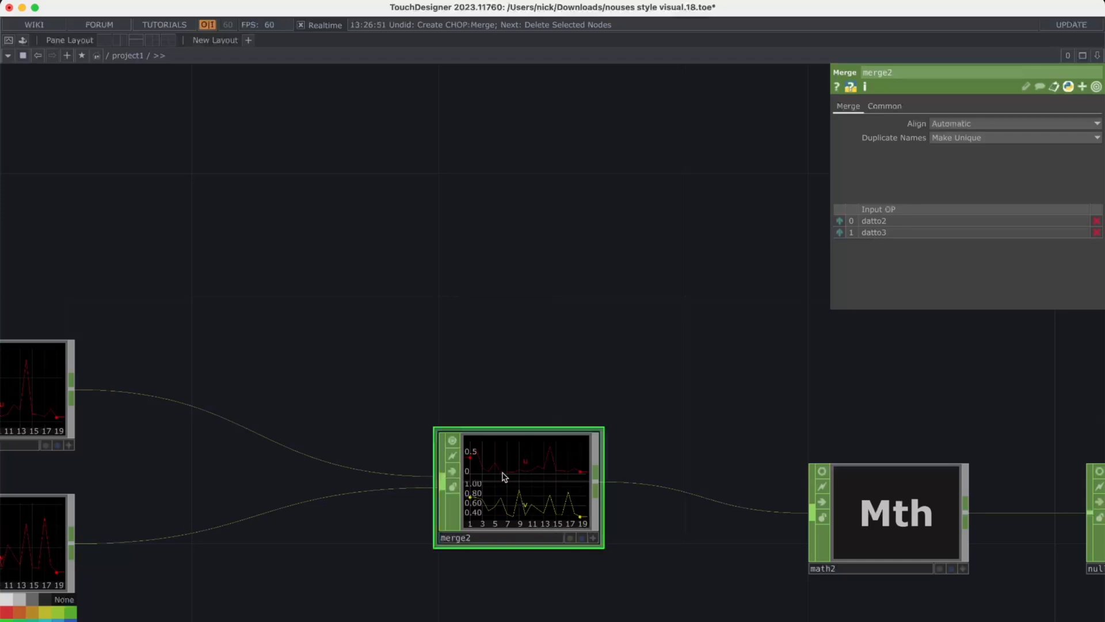
left_click_drag(720, 445, 583, 435)
Step: Review math2's parameter pages and turn on the viewers of math2 and null7
left_click(789, 507)
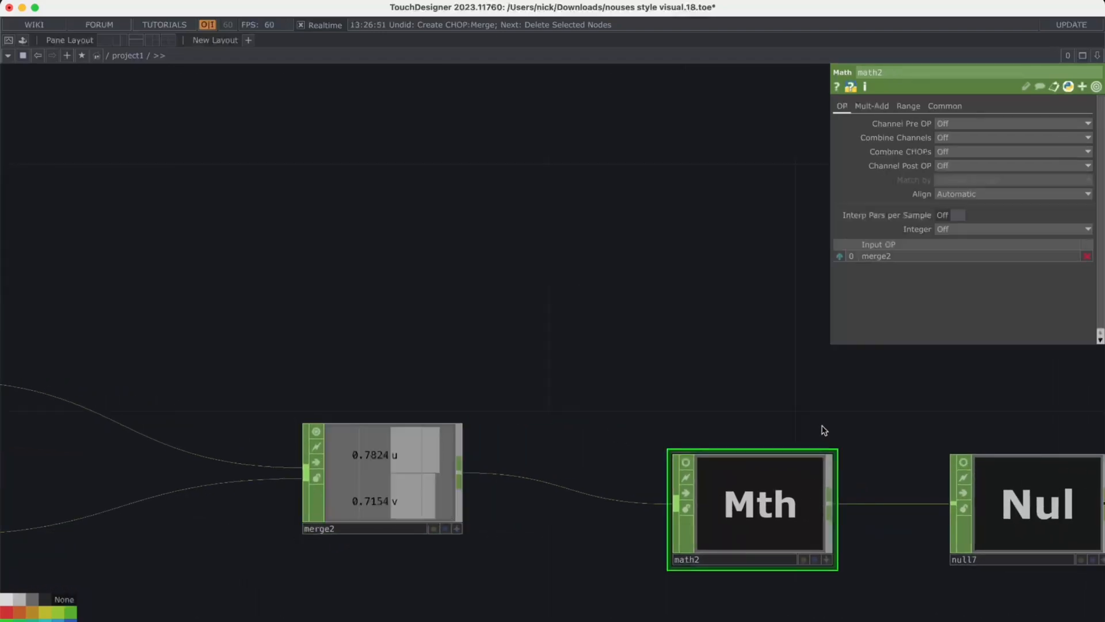
left_click_drag(821, 425, 678, 425)
left_click(904, 107)
left_click(871, 106)
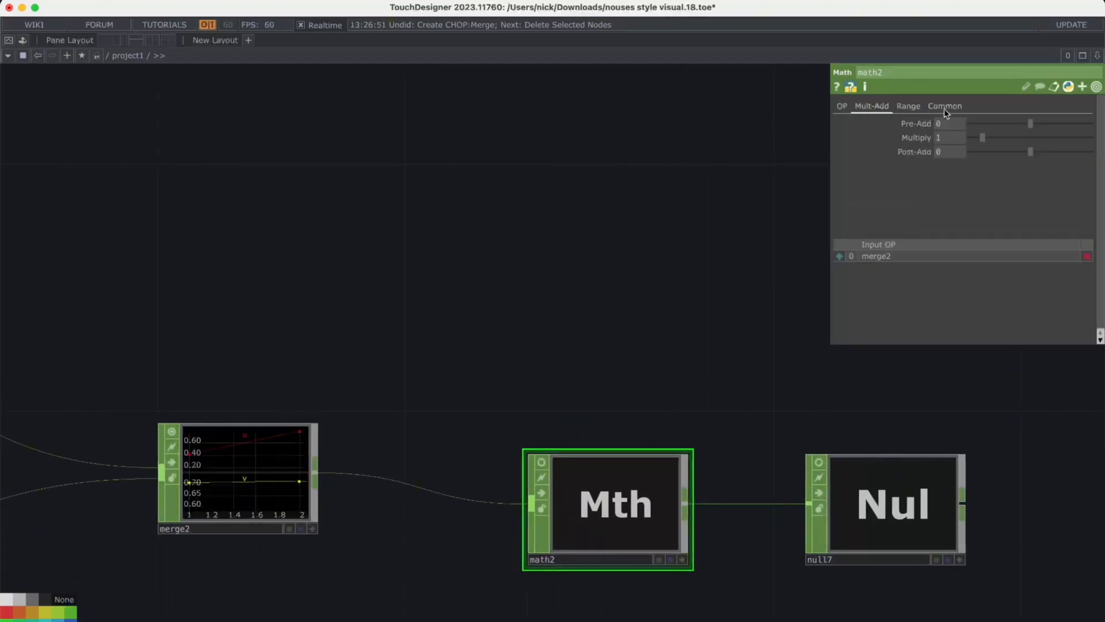
left_click(945, 106)
left_click(842, 109)
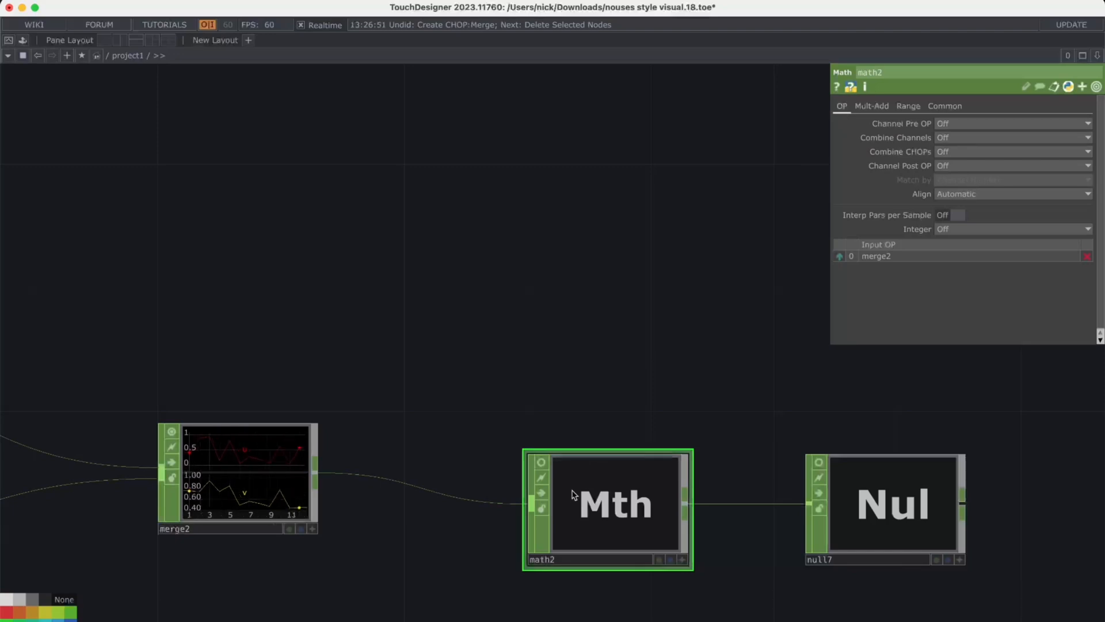
left_click(541, 462)
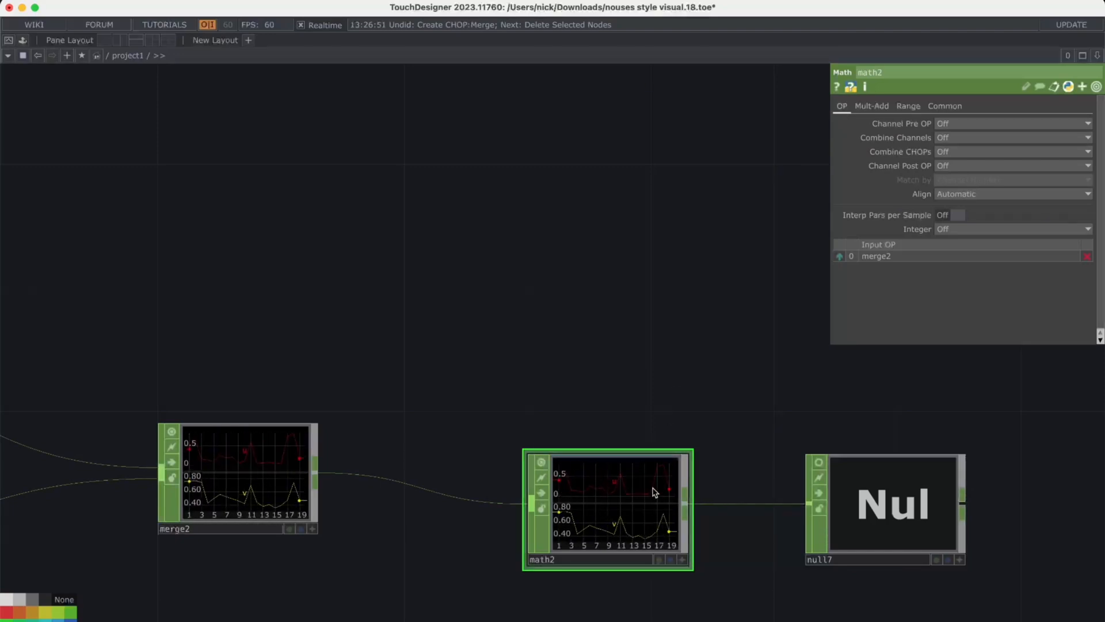
scroll(597, 306, "right", 5)
left_click(610, 465)
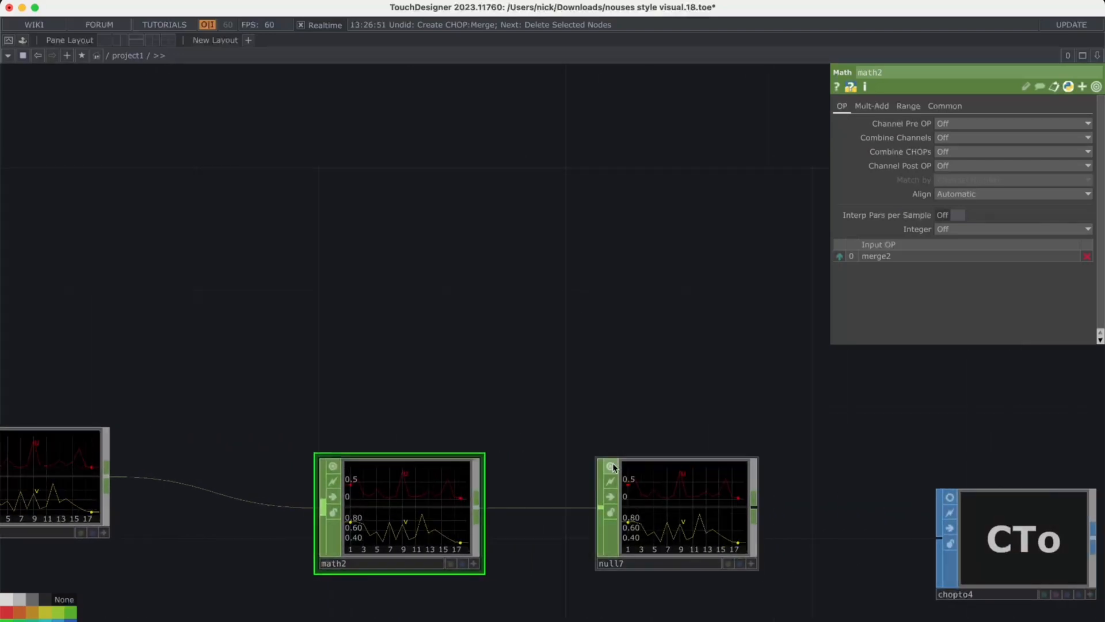
scroll(413, 492, "down", 6)
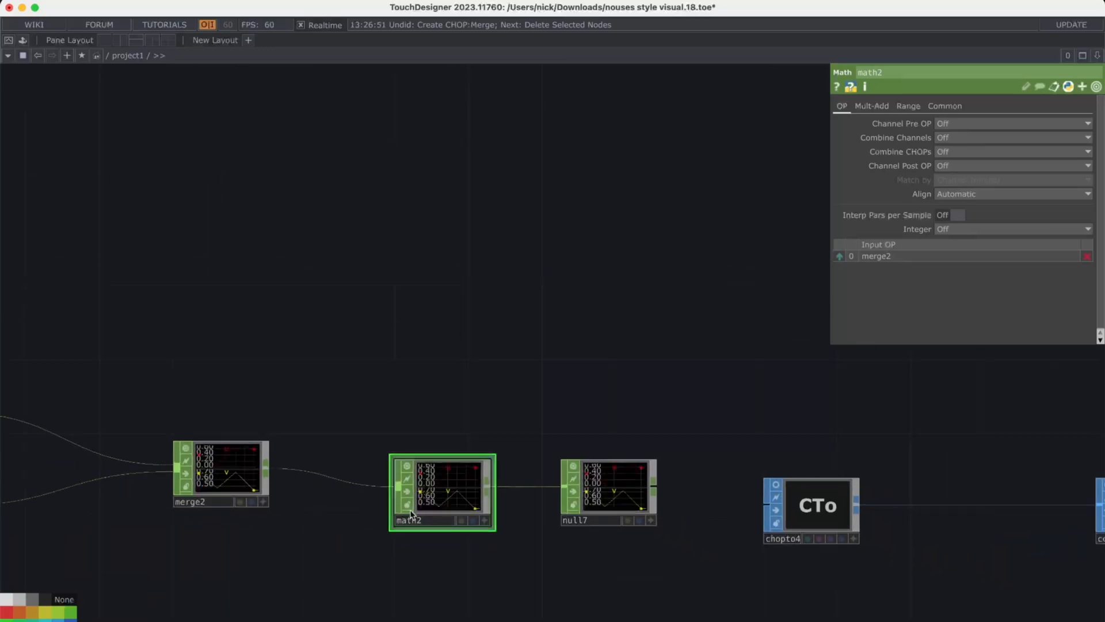
scroll(564, 322, "up", 3)
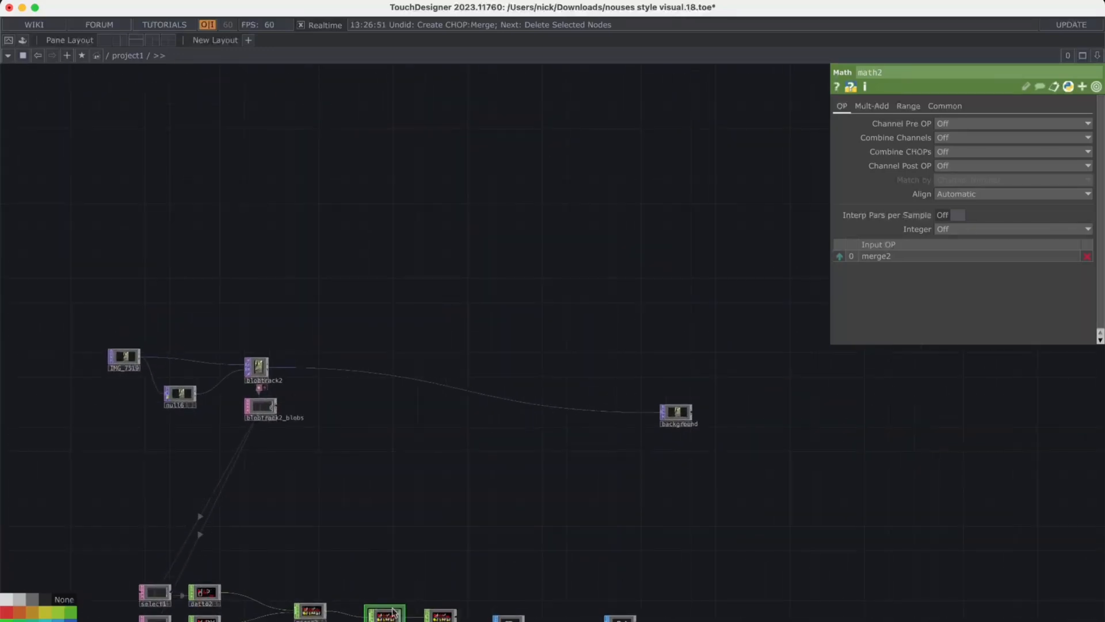
scroll(403, 543, "up", 6)
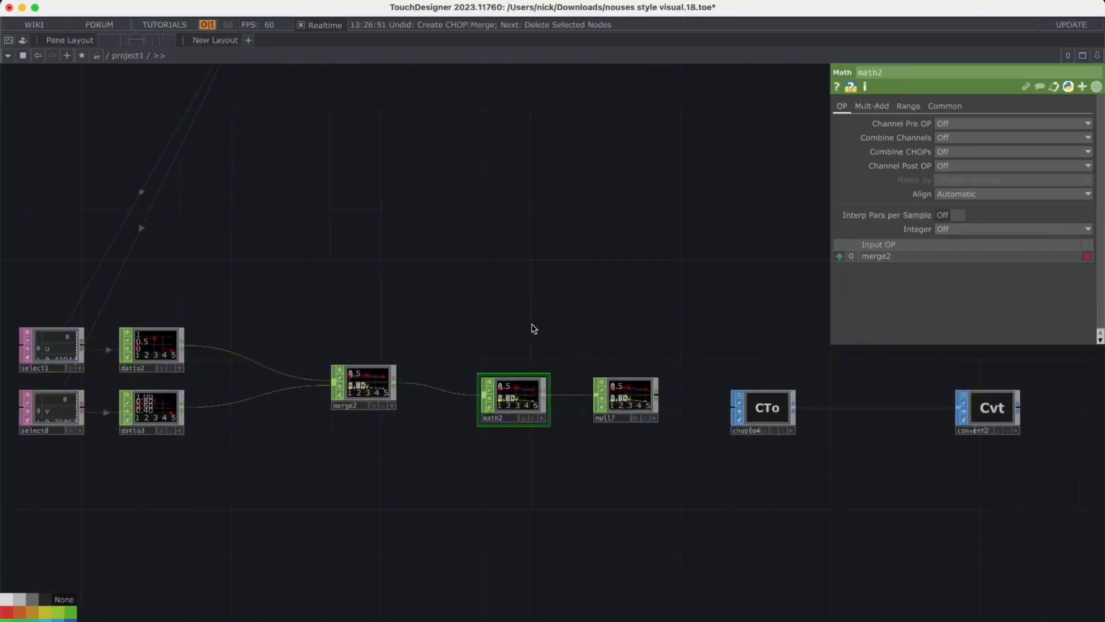
key("Tab")
type("m")
left_click(547, 197)
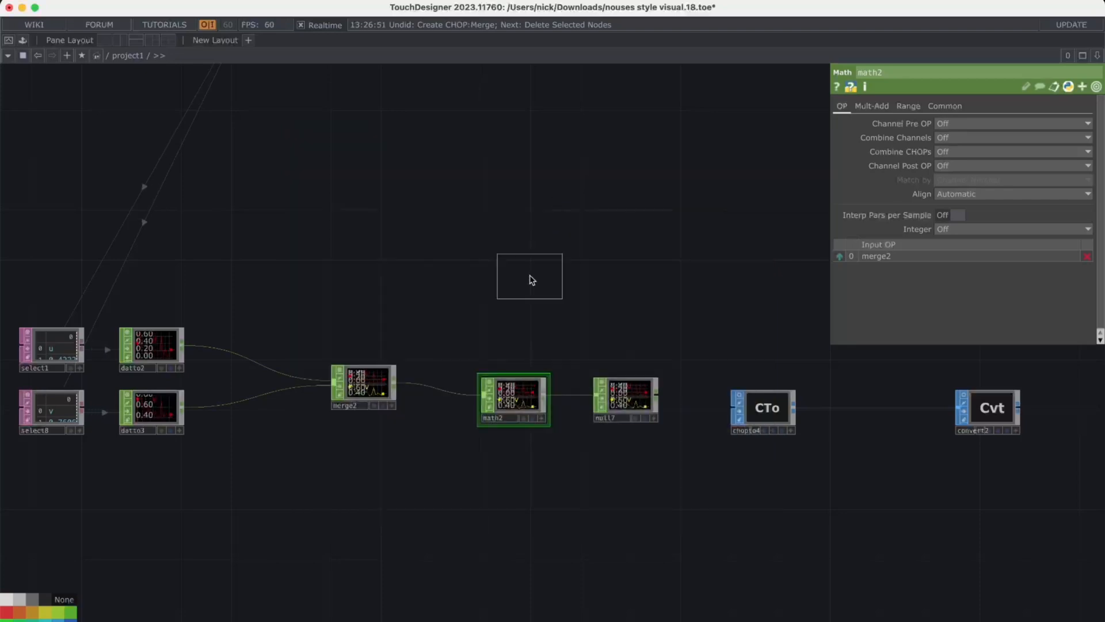
left_click(529, 275)
left_click(875, 108)
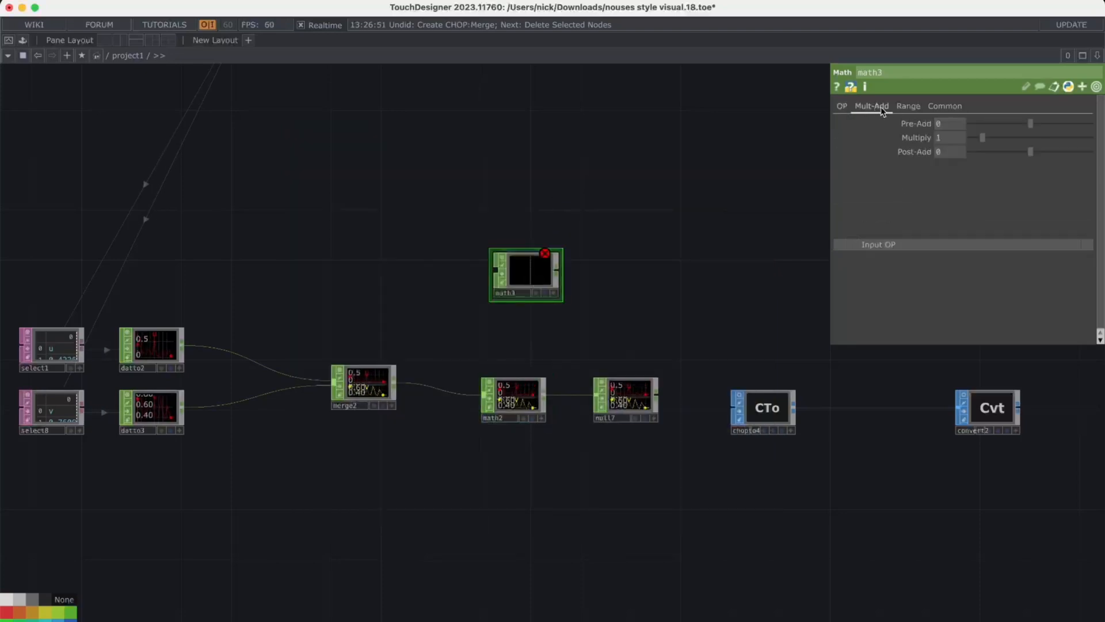
left_click(918, 108)
left_click(945, 106)
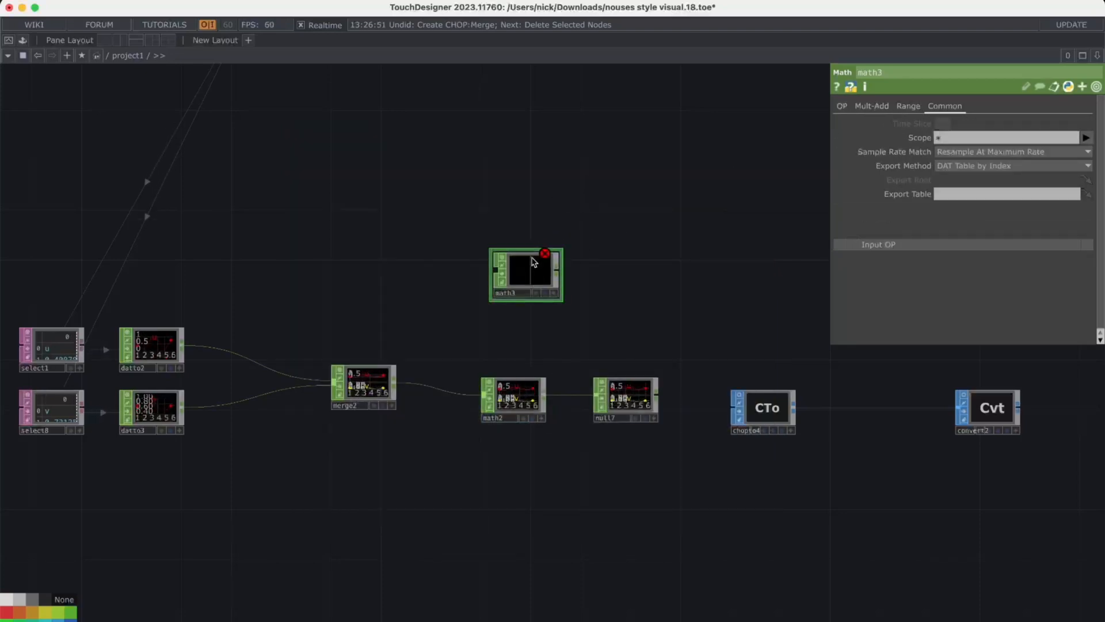
key("Delete")
Step: Return math2's parameters to the OP page and move merge2 down in line with math2
left_click(944, 106)
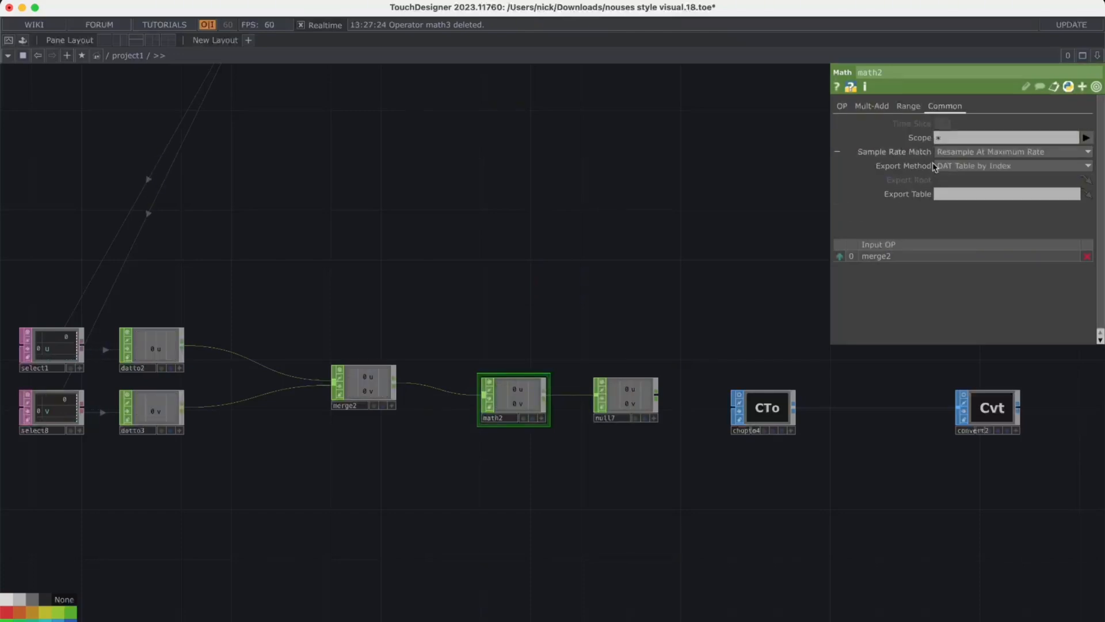
scroll(492, 392, "up", 3)
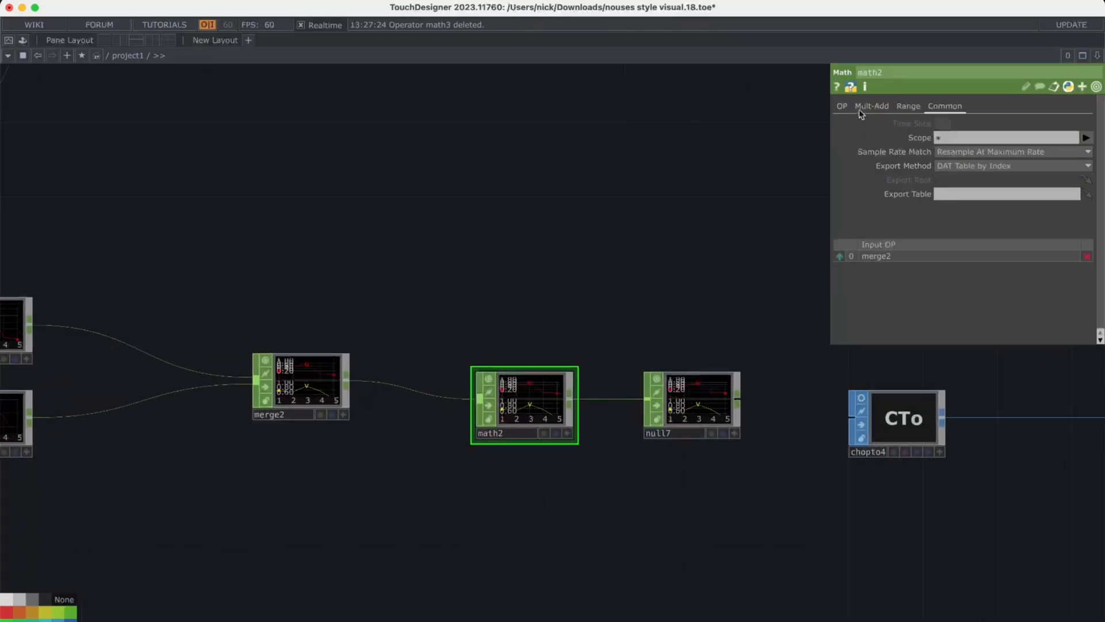
left_click(842, 105)
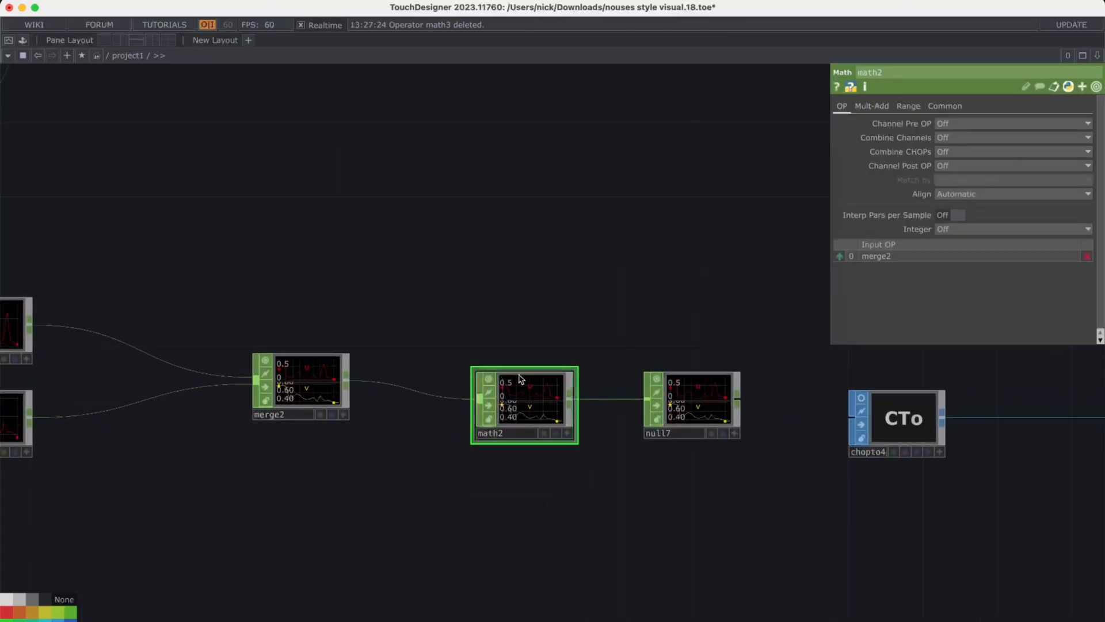
left_click_drag(291, 379, 291, 397)
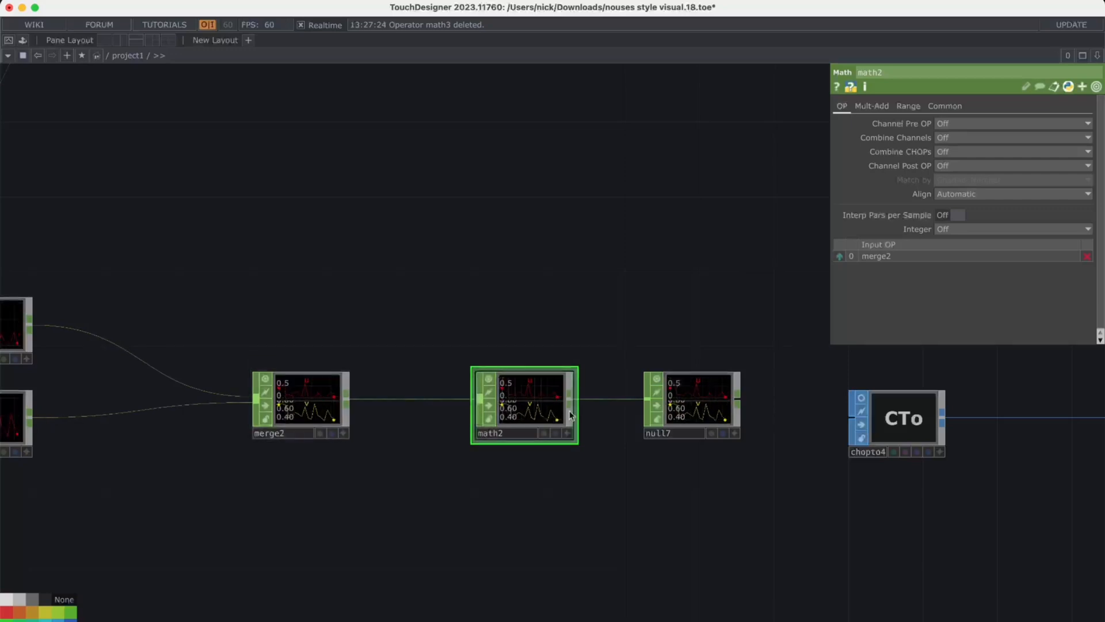
left_click(685, 406)
key("Tab")
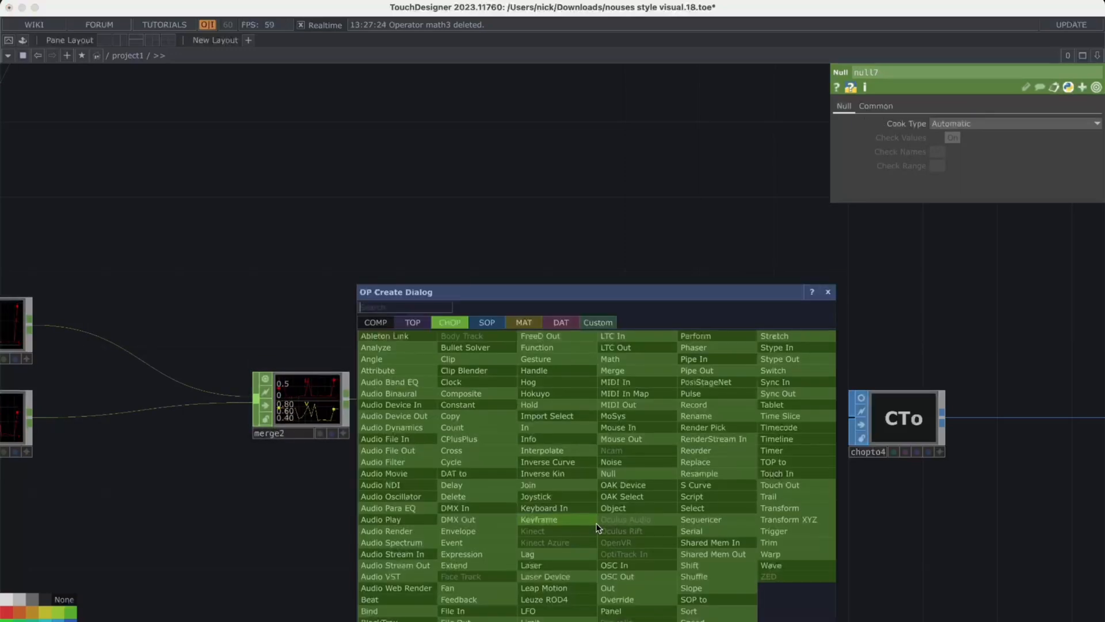
type("no")
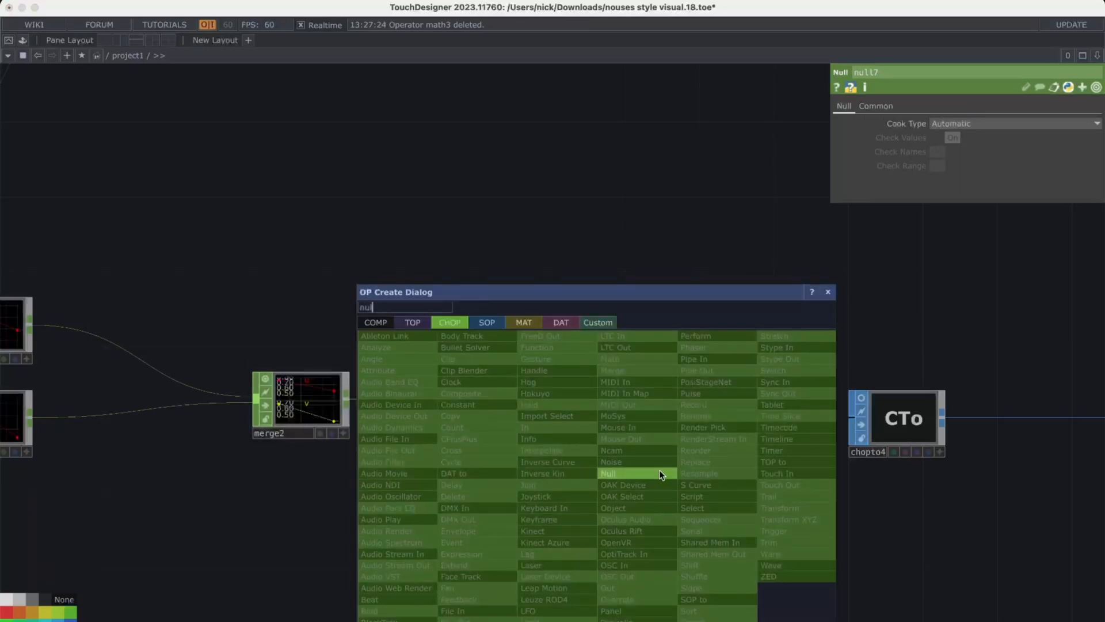
left_click(661, 475)
key("Delete")
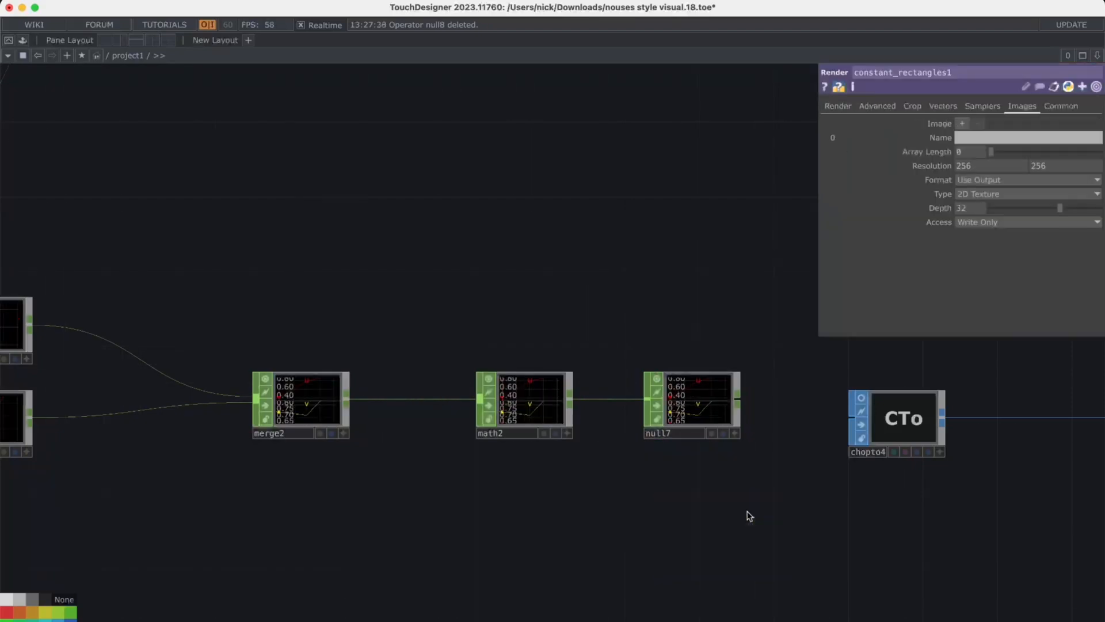
left_click_drag(731, 480, 525, 499)
key("Tab")
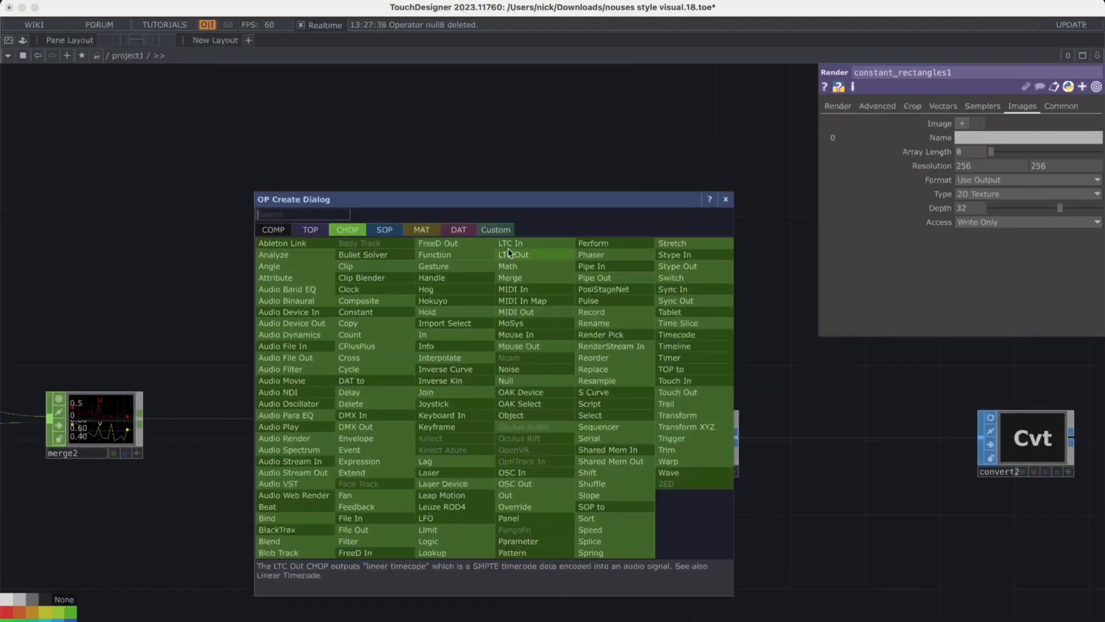
left_click(384, 229)
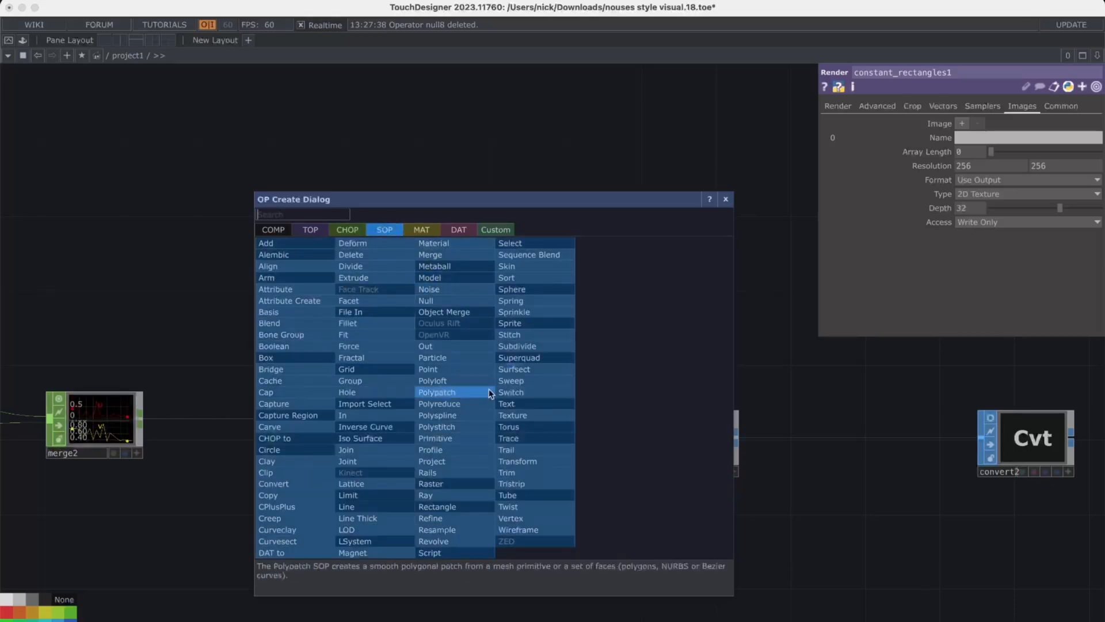
key("Escape")
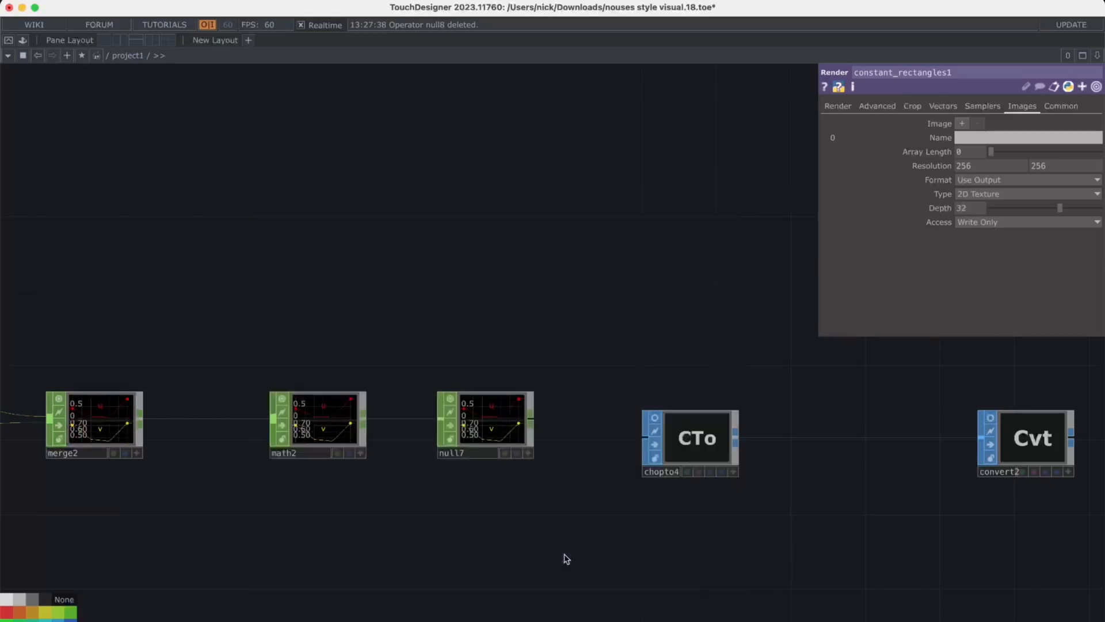
Step: Create a CHOP to SOP from null7's output and place it above chopto4
right_click(535, 426)
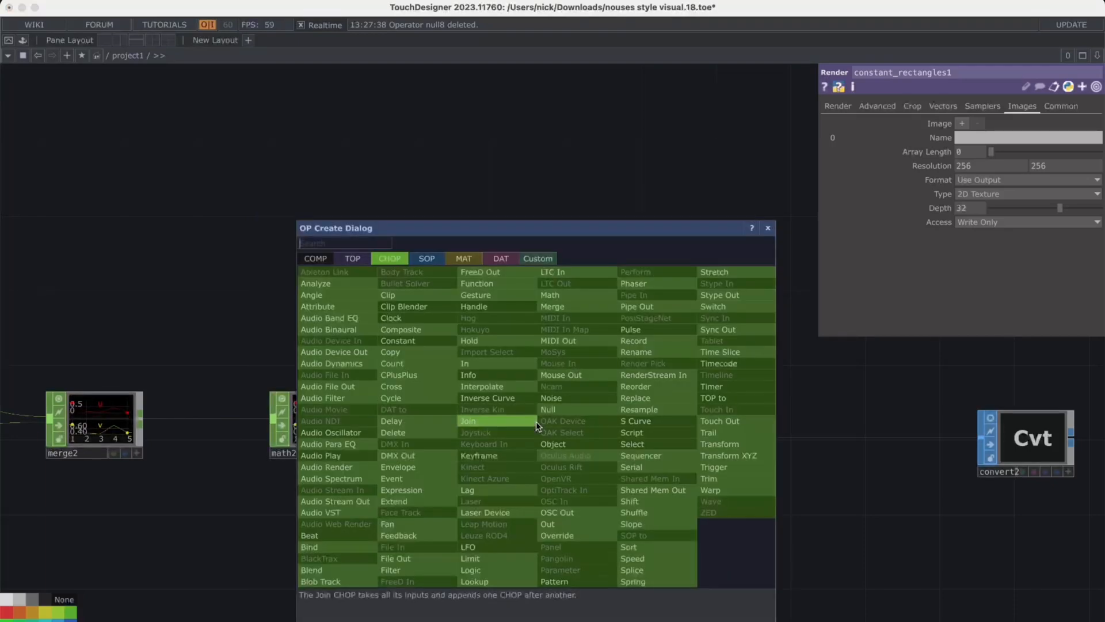
left_click(440, 260)
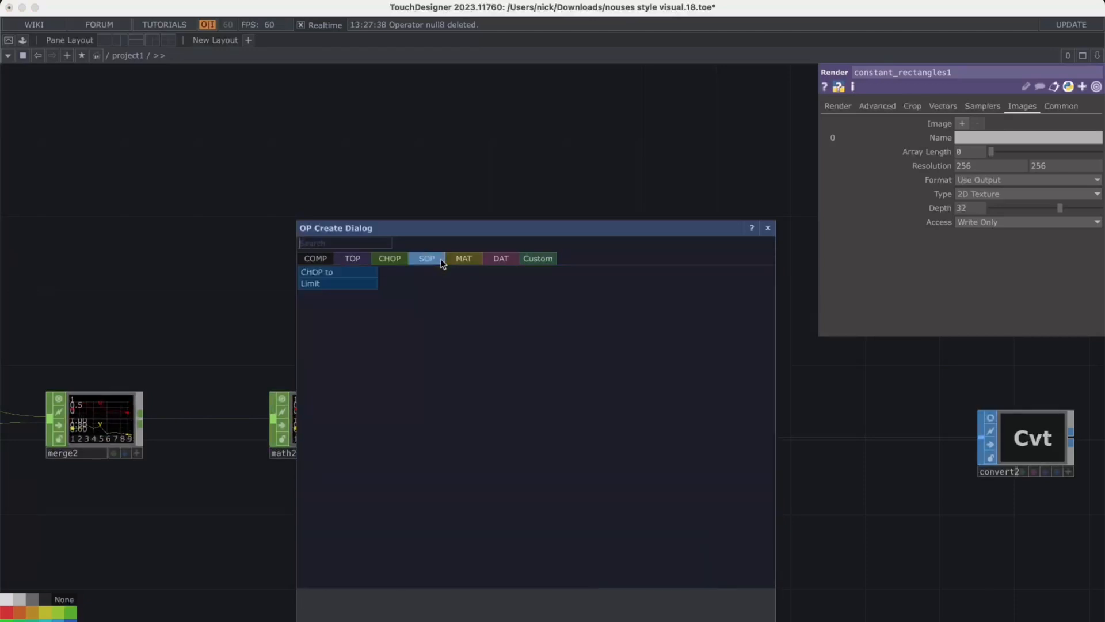
left_click(371, 275)
left_click(662, 314)
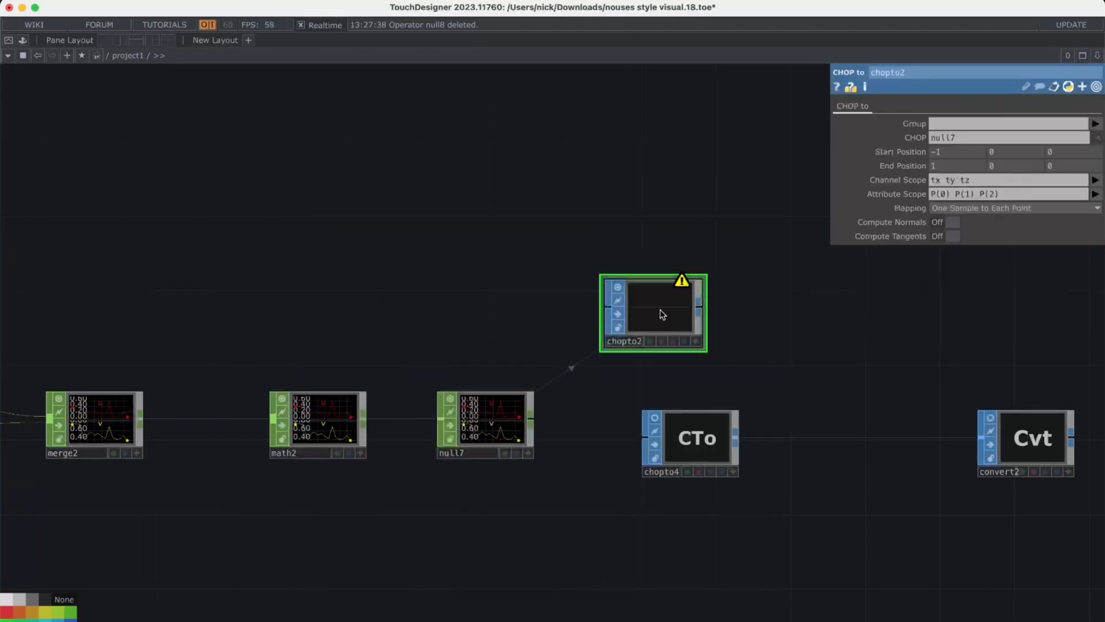
Step: Set chopto2's Channel Scope to u v, using chopto4's parameters as the reference
left_click(708, 447)
left_click_drag(769, 313, 672, 311)
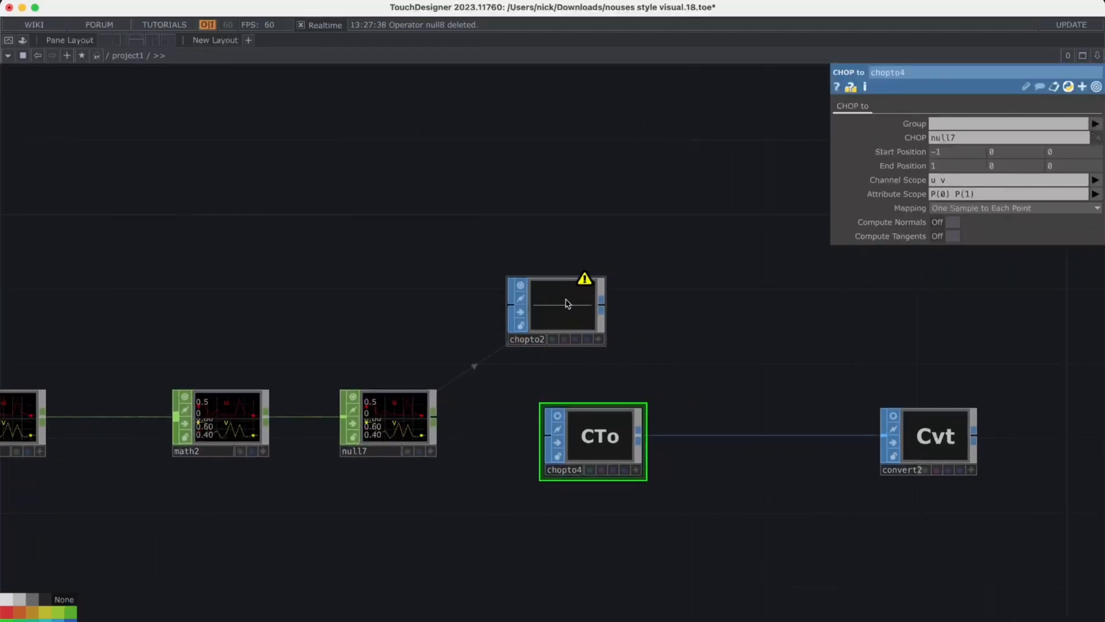
left_click(568, 303)
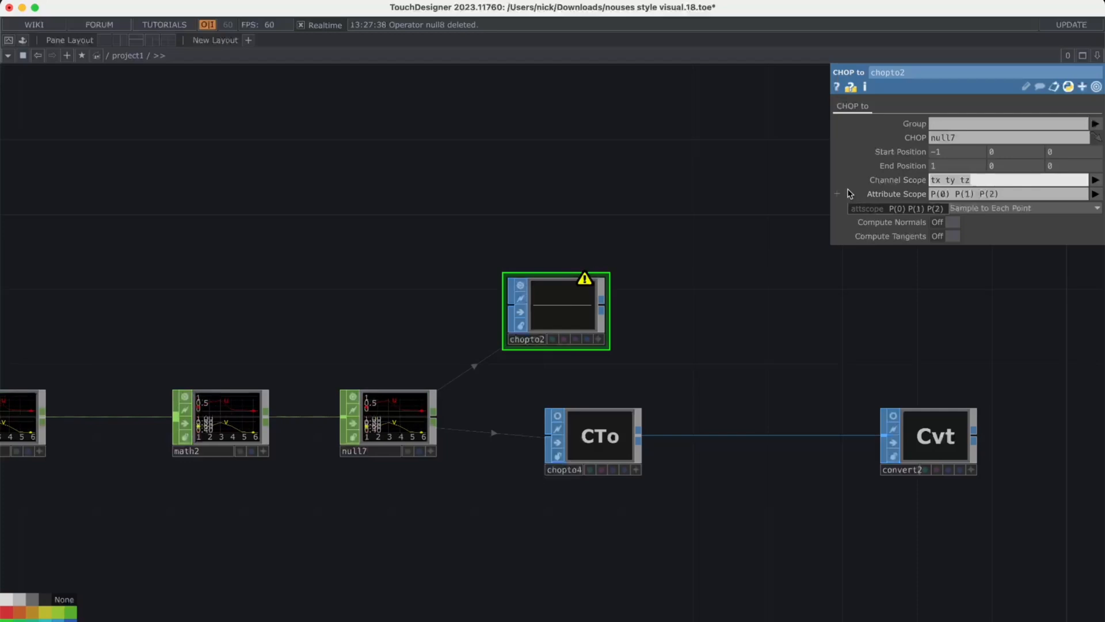
left_click(612, 429)
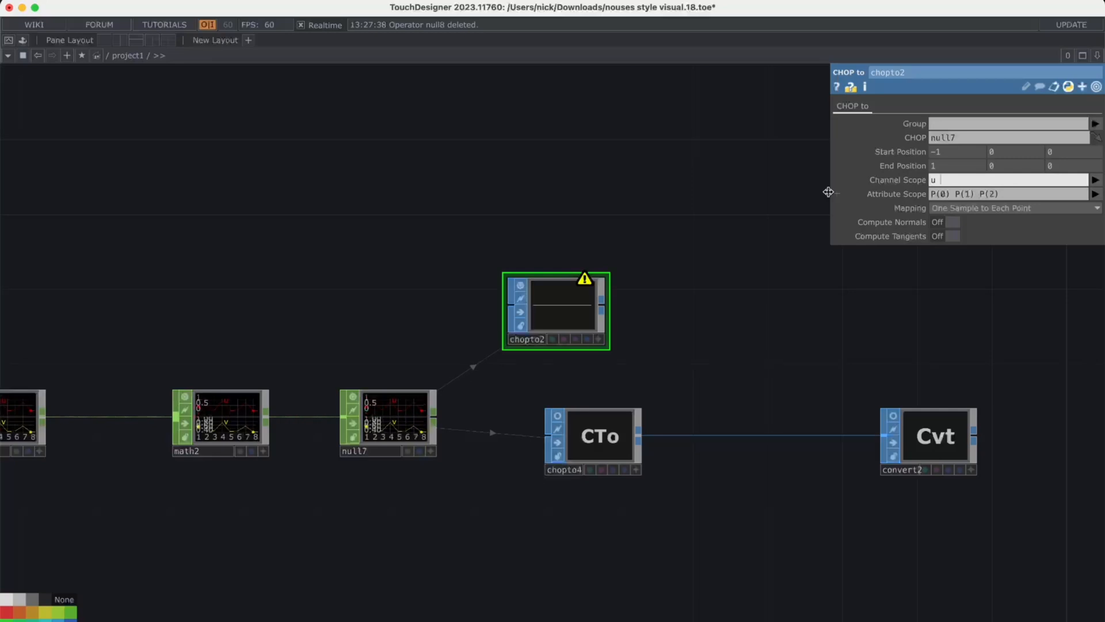
type("v")
key("Return")
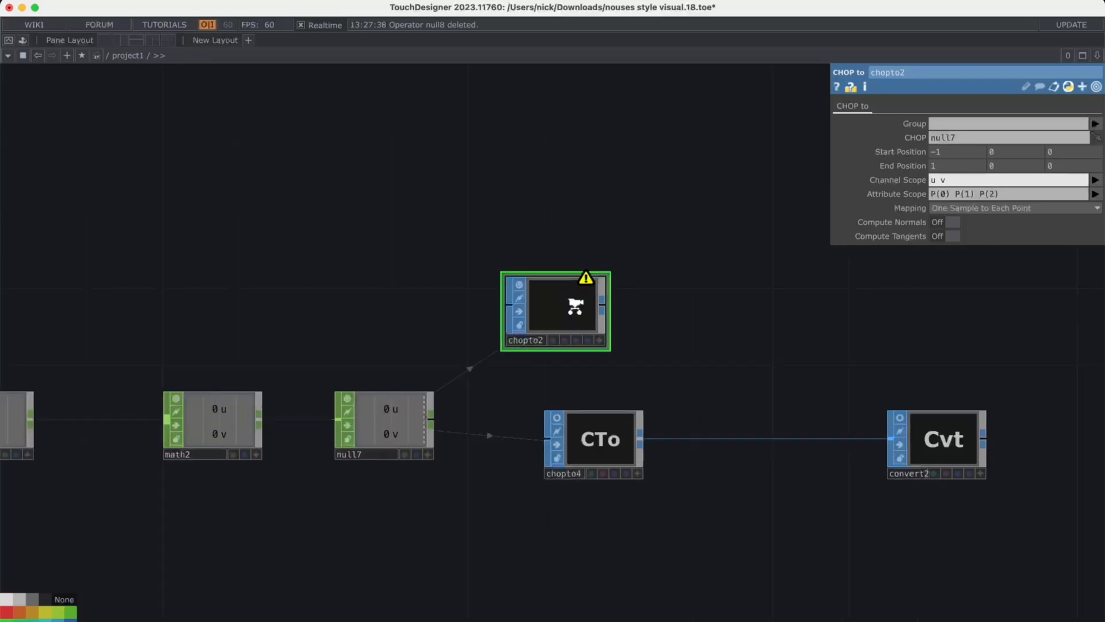
Step: Remove P(2) from chopto2's Attribute Scope, leaving P(0) P(1), and compare the settings with chopto4
scroll(579, 314, "up", 2)
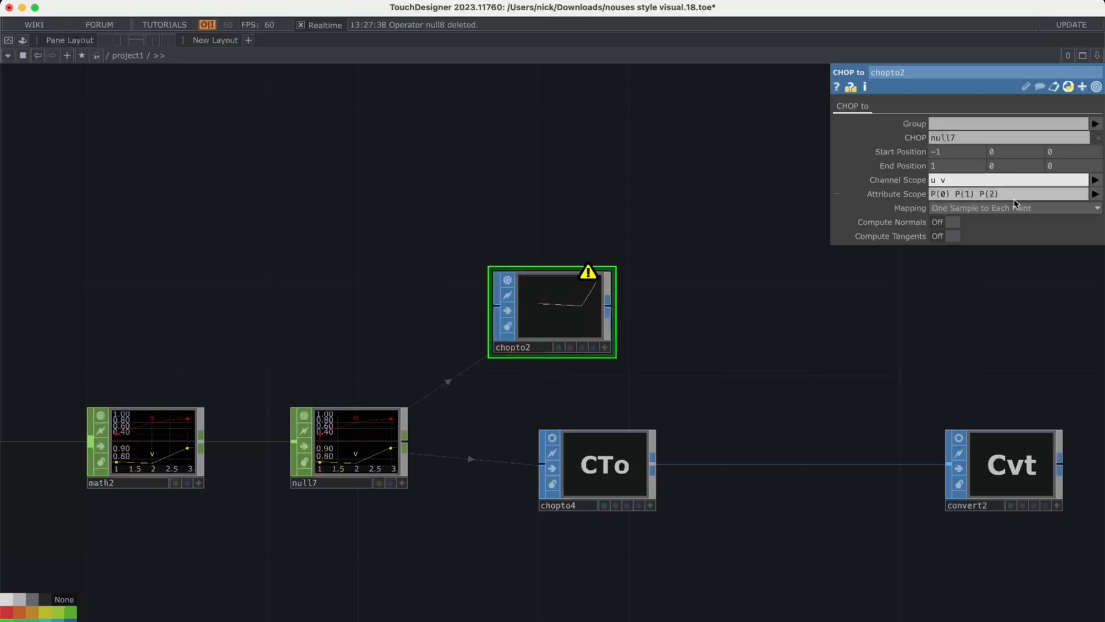
double_click(977, 199)
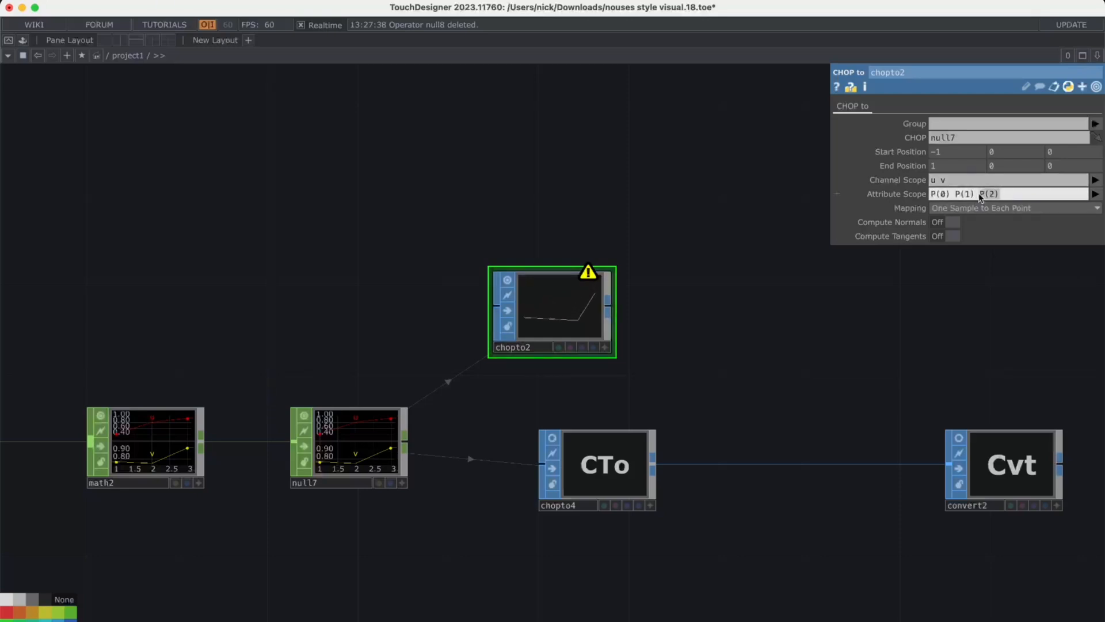
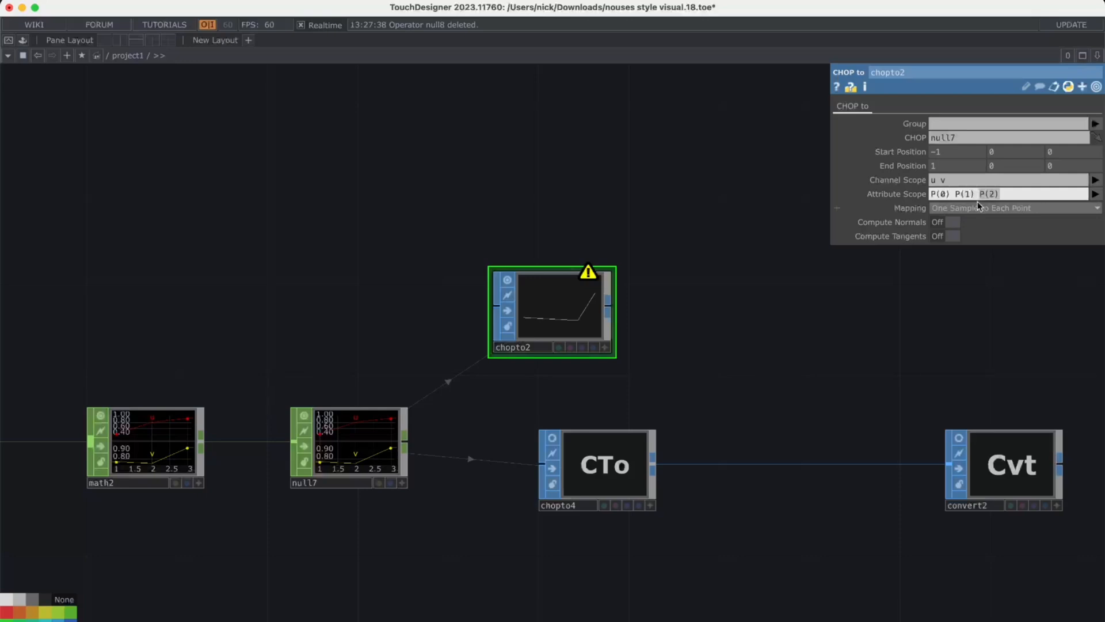
key("BackSpace")
left_click(575, 446)
left_click(578, 289)
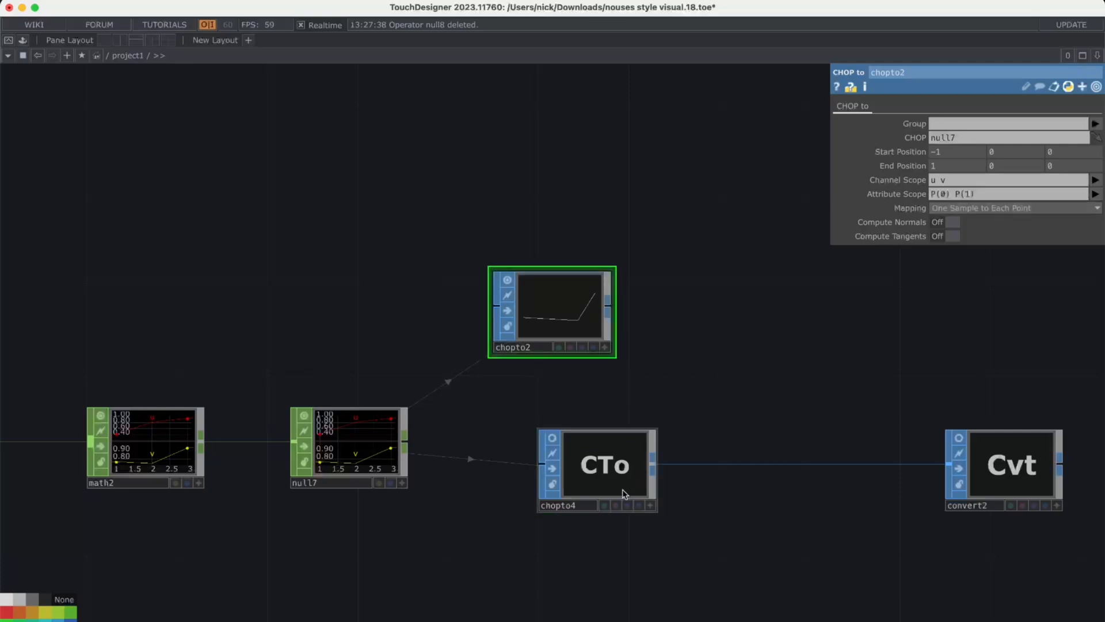
left_click(605, 467)
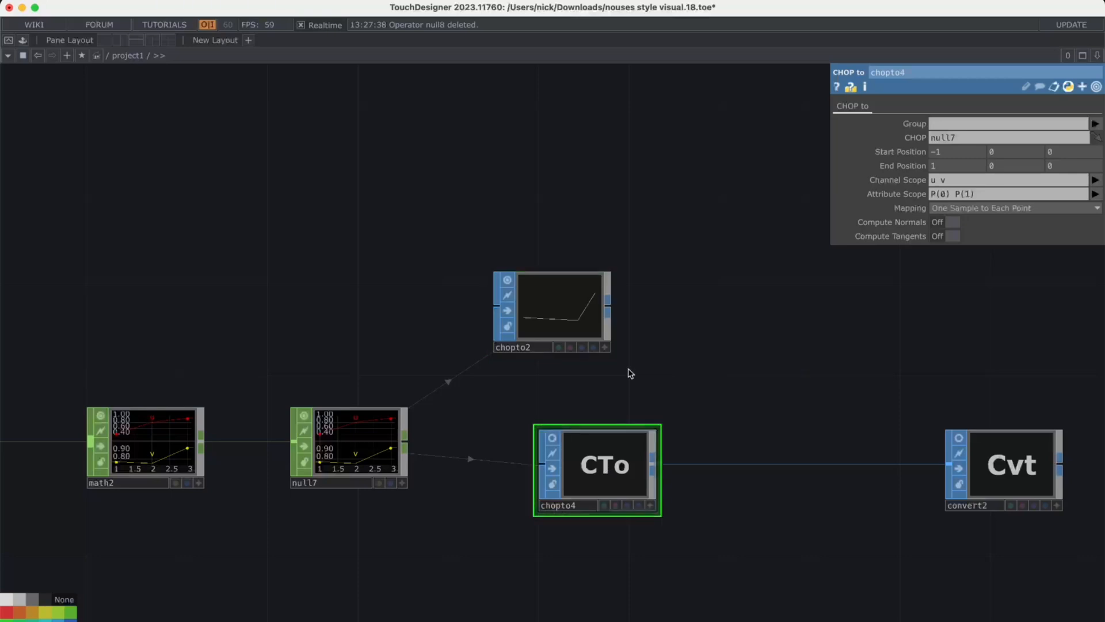
left_click_drag(950, 196, 923, 196)
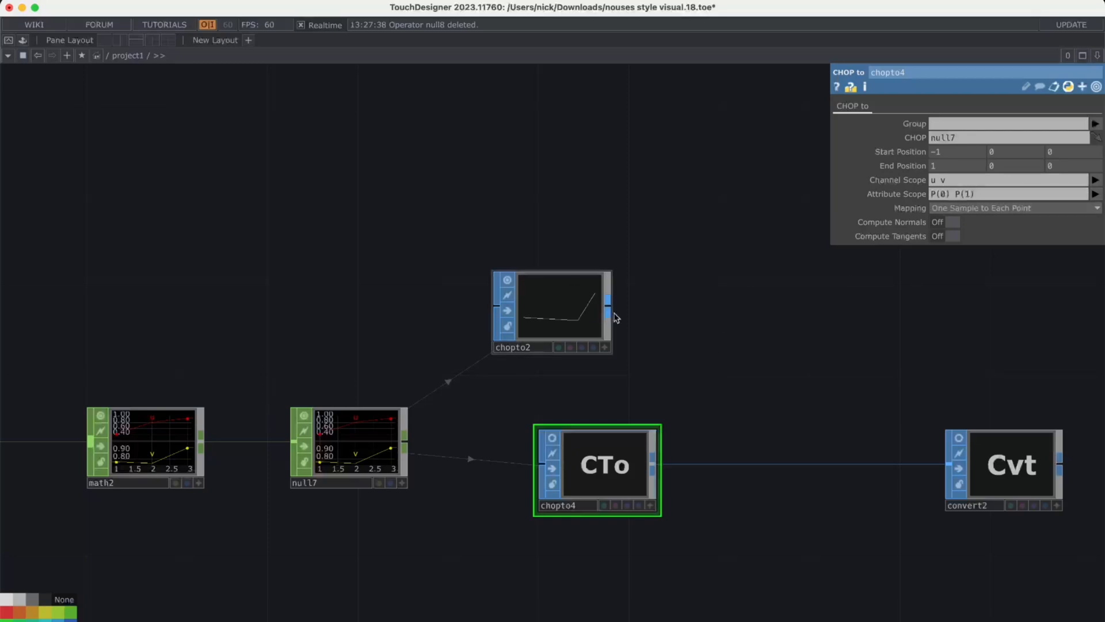
Step: Turn on convert2's viewer and examine its converted curve
scroll(617, 315, "right", 3)
scroll(616, 322, "right", 3)
left_click(875, 486)
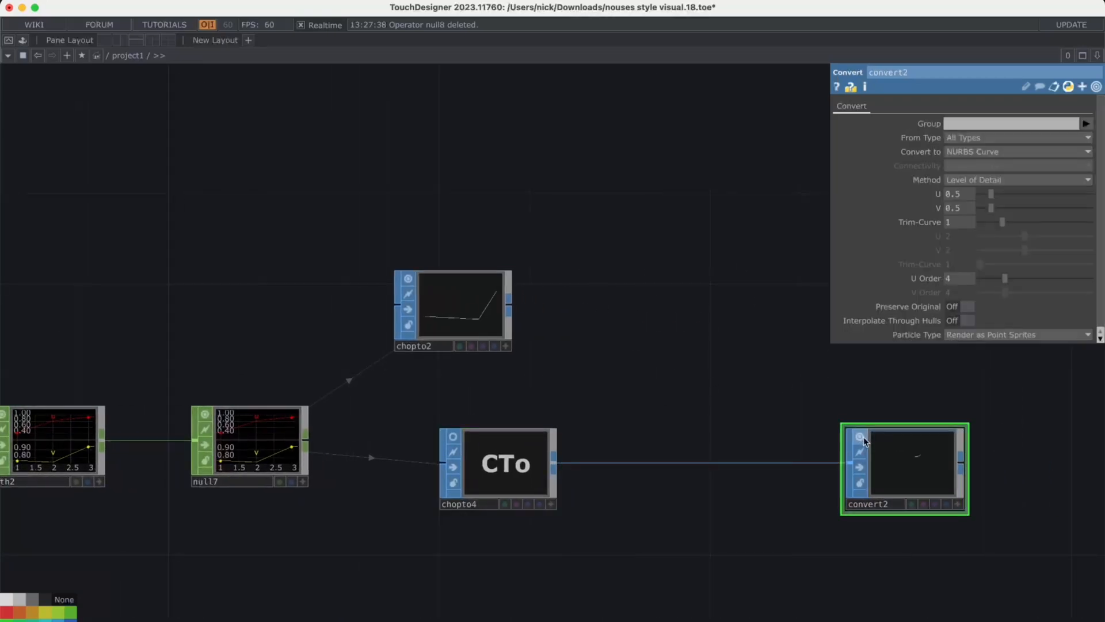
scroll(936, 478, "up", 4)
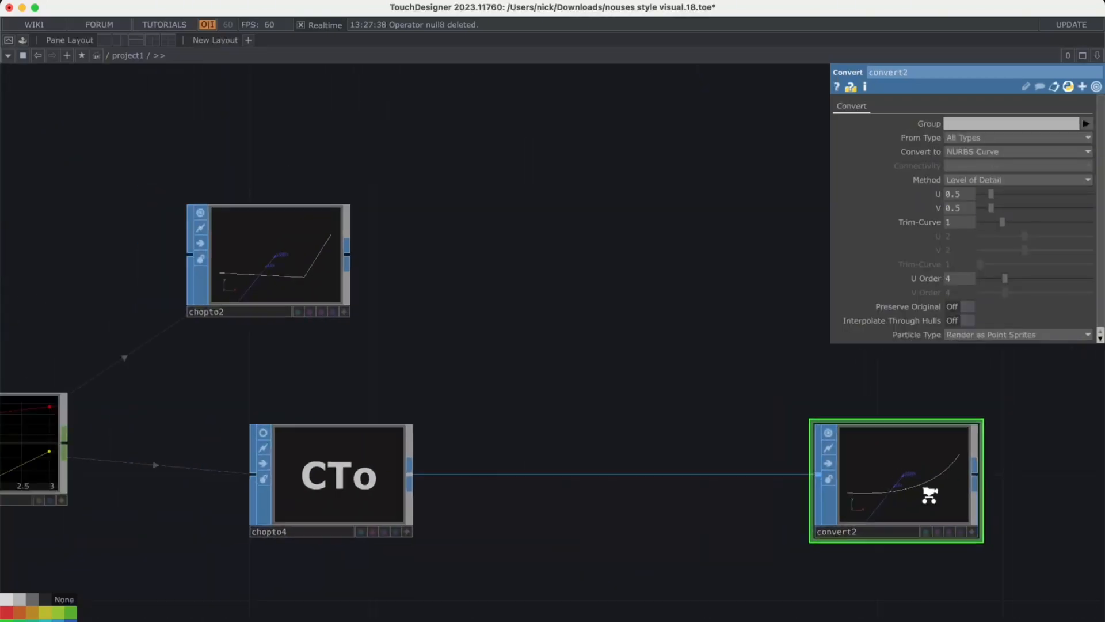
Step: Add a Convert SOP to chopto2's output and place it above convert2
scroll(930, 495, "down", 4)
scroll(731, 435, "right", 2)
key("Tab")
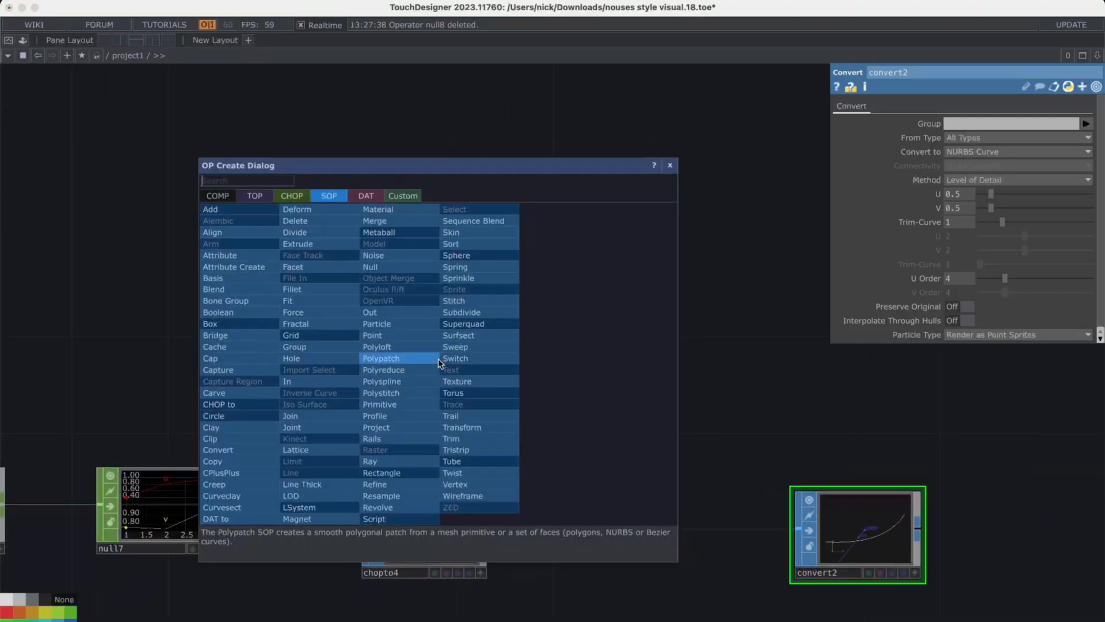
type("conv")
key("Return")
left_click(689, 409)
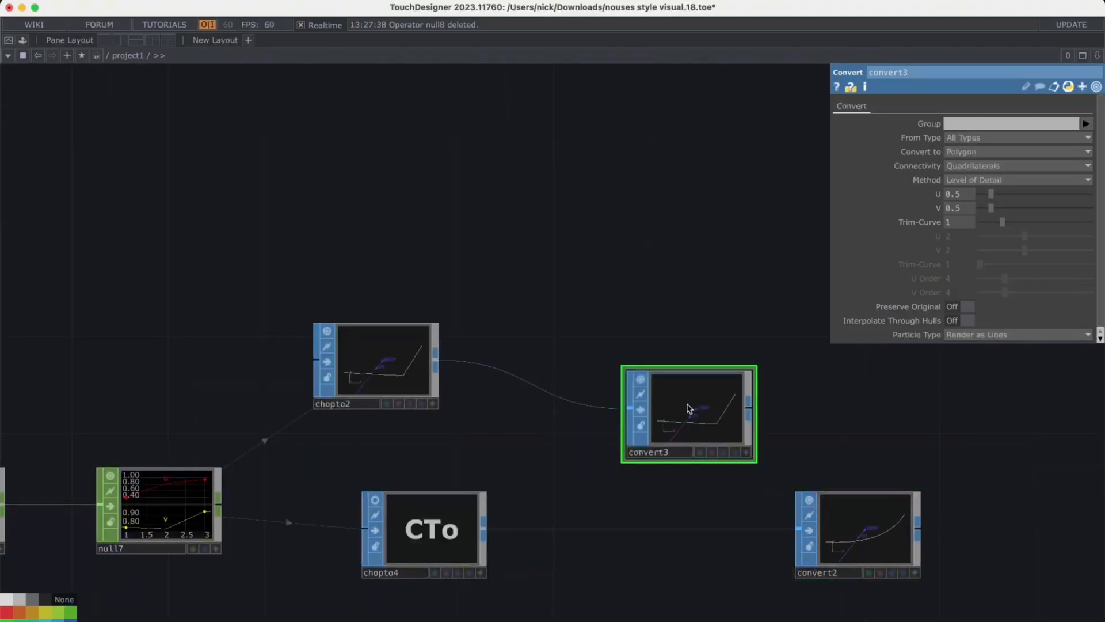
left_click_drag(688, 406, 799, 384)
Step: Set convert3's target type to NURBS Curve, using convert2's parameters as the reference
left_click(841, 556)
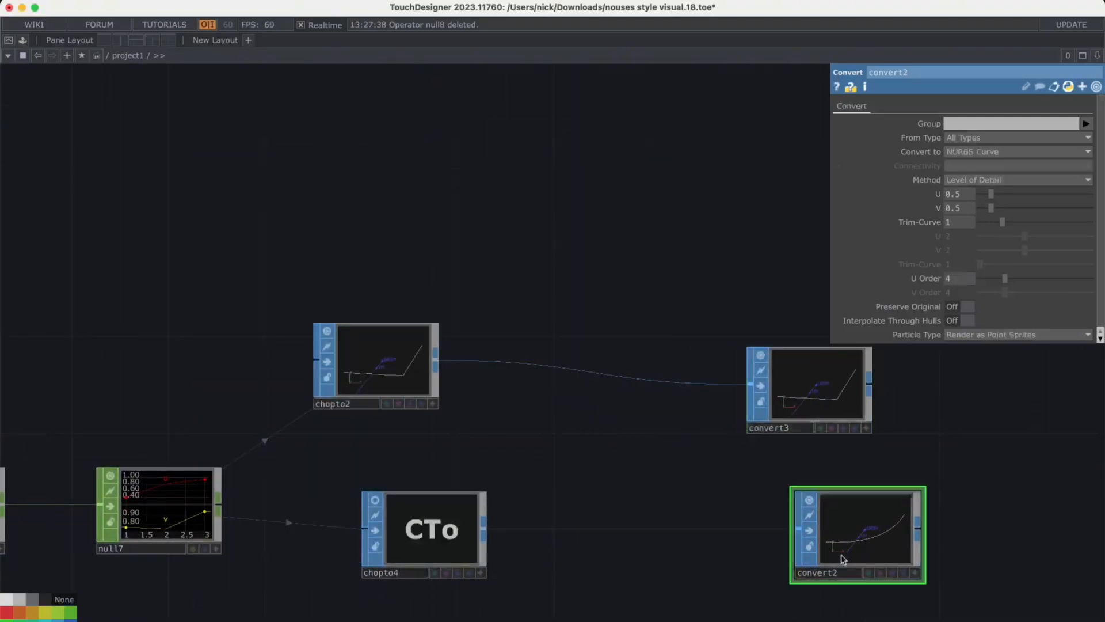
left_click(820, 357)
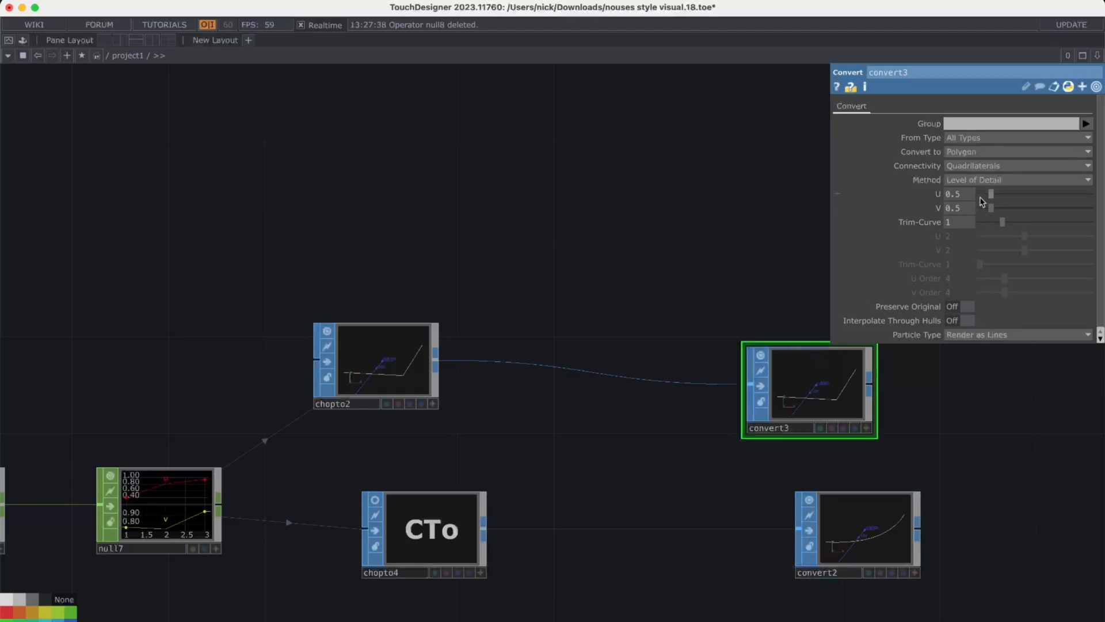
left_click(979, 152)
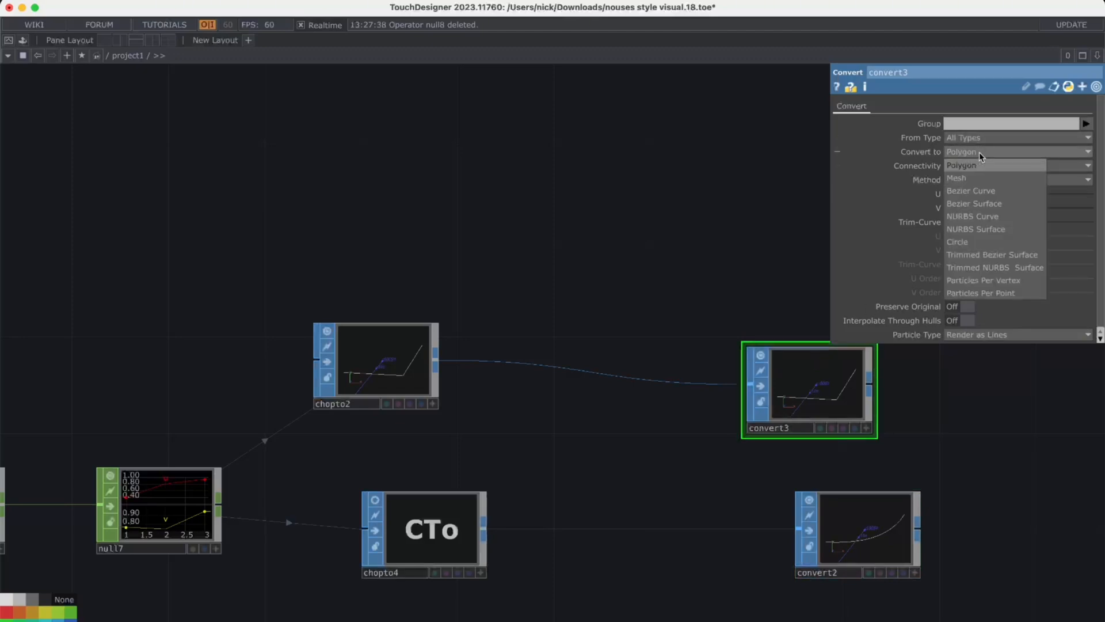
left_click(996, 210)
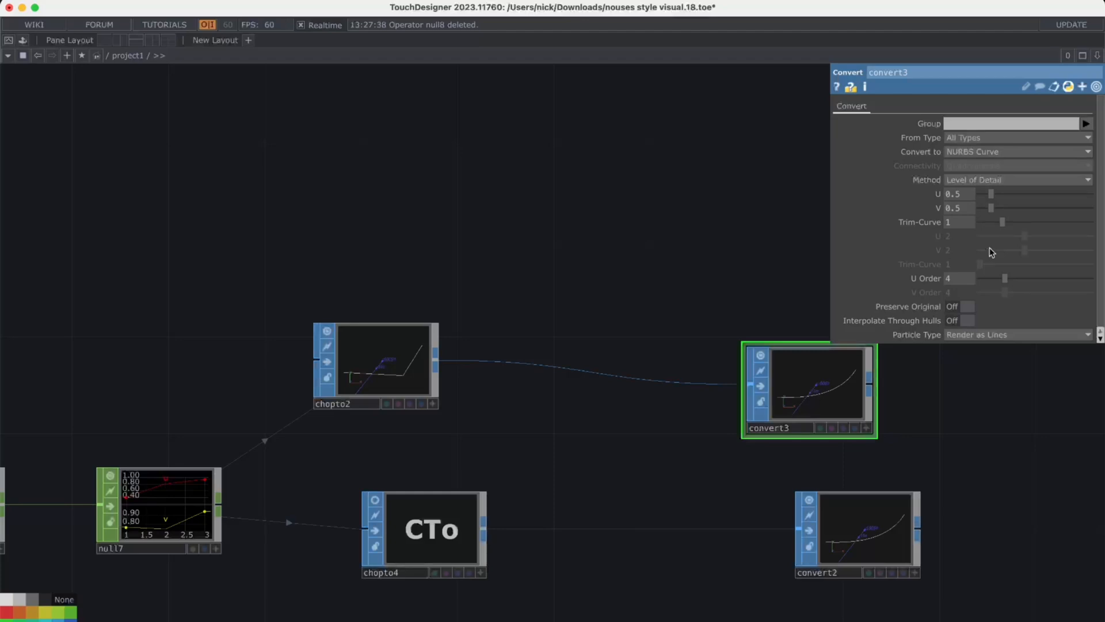
left_click(876, 530)
left_click(860, 393)
Step: Try a U level of detail of 1.02 on convert3, undo it, and set its Trim-Curve to 0.17
left_click_drag(938, 453, 848, 453)
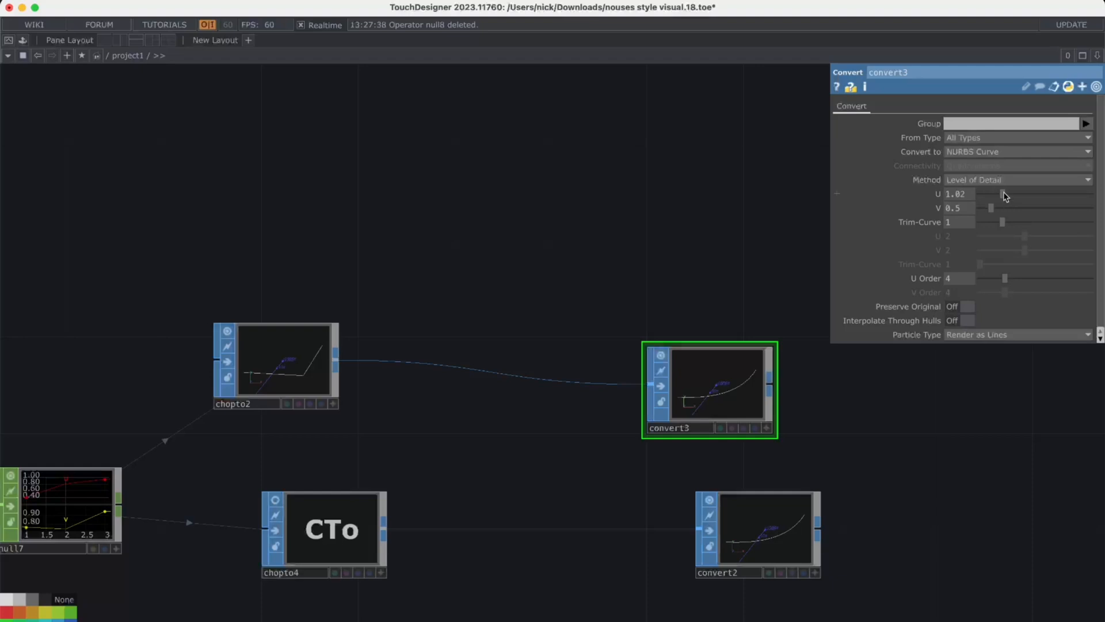
key("super+z")
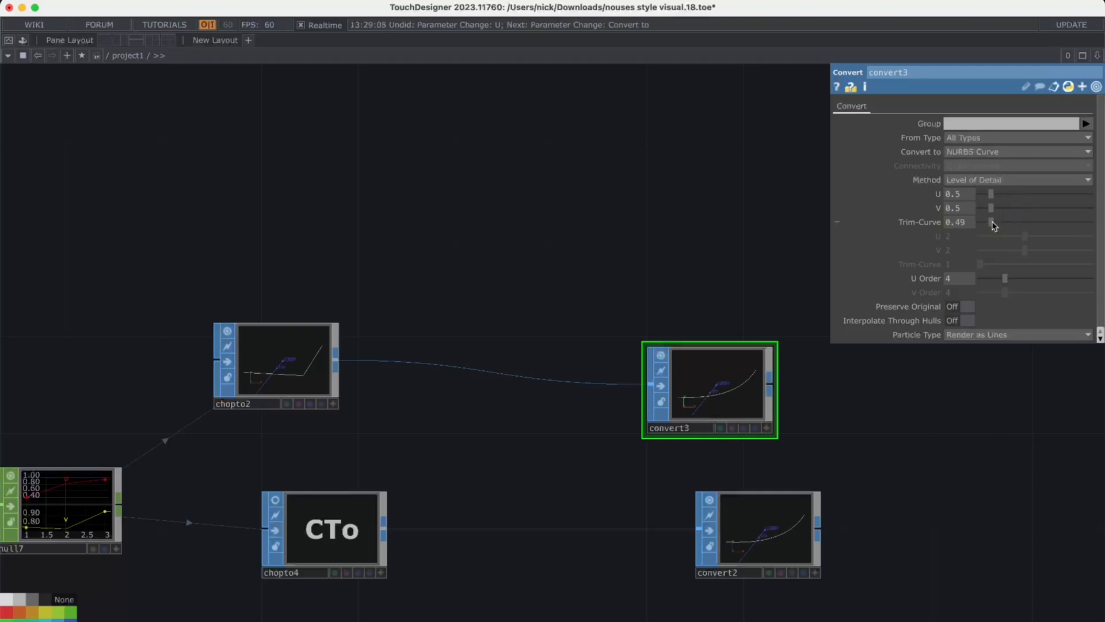
left_click_drag(994, 225, 984, 223)
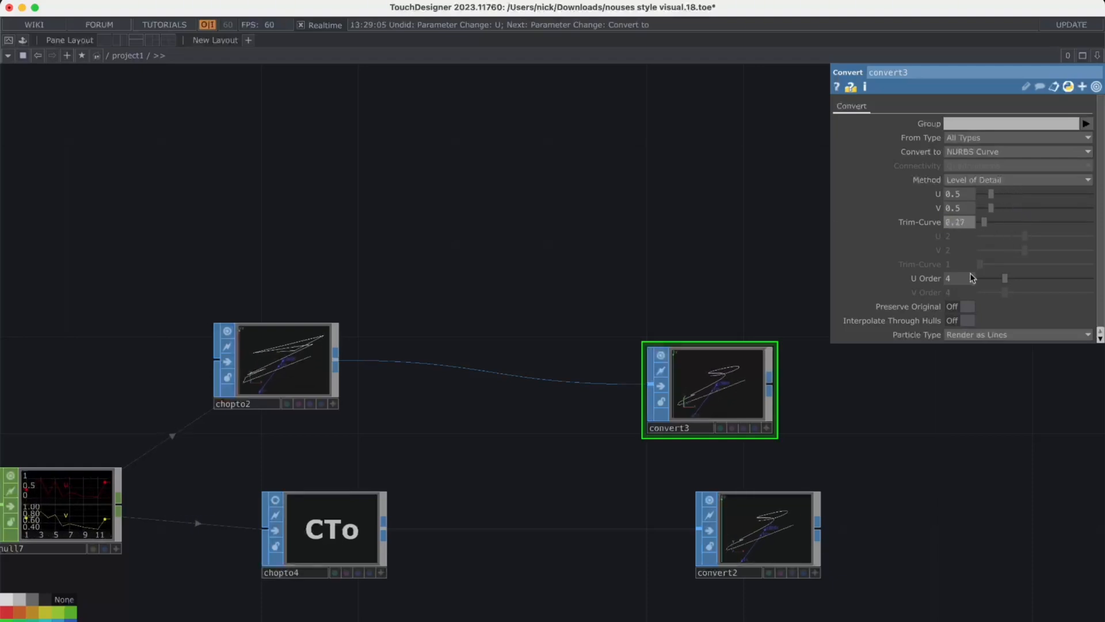
Step: Try Bezier Curve and Bezier Surface as convert3's target type, undoing back to NURBS Curve
left_click(1031, 151)
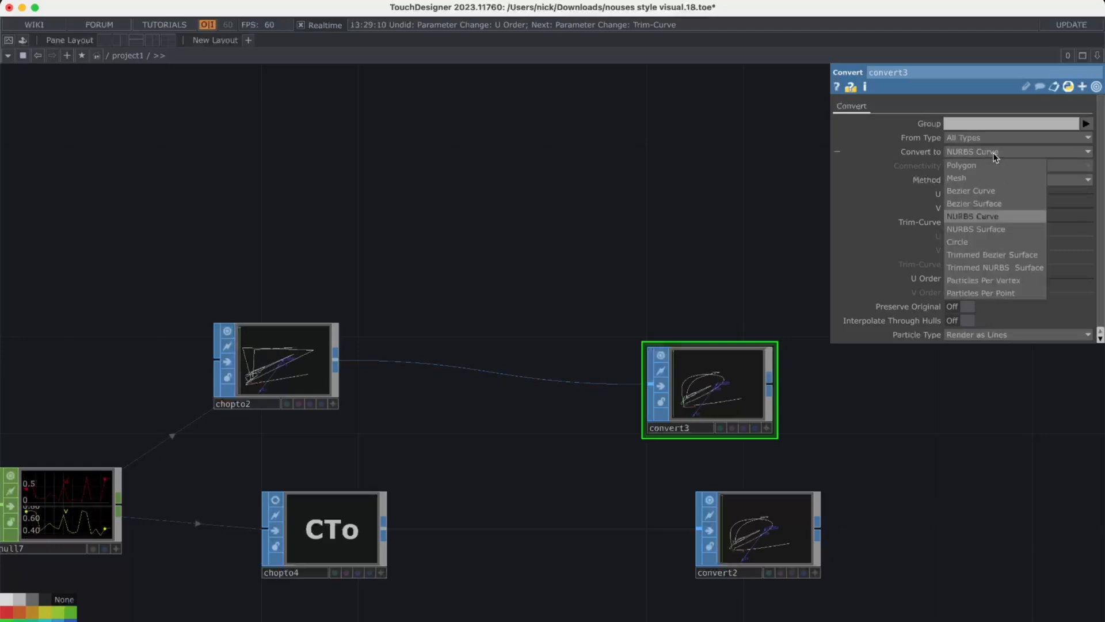
left_click(991, 187)
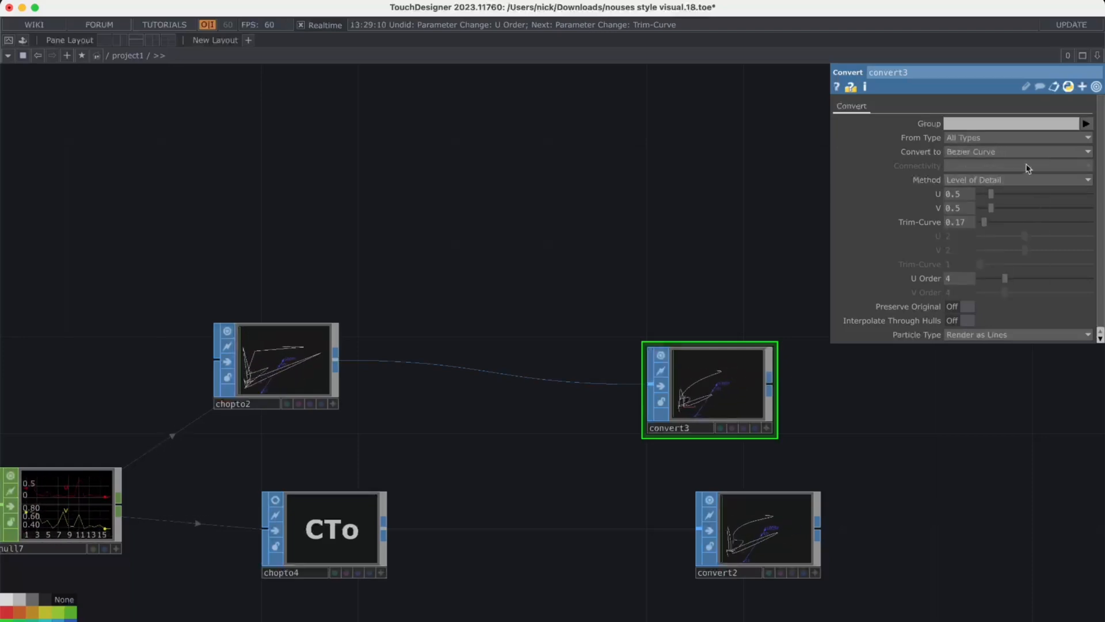
left_click(984, 153)
left_click(986, 208)
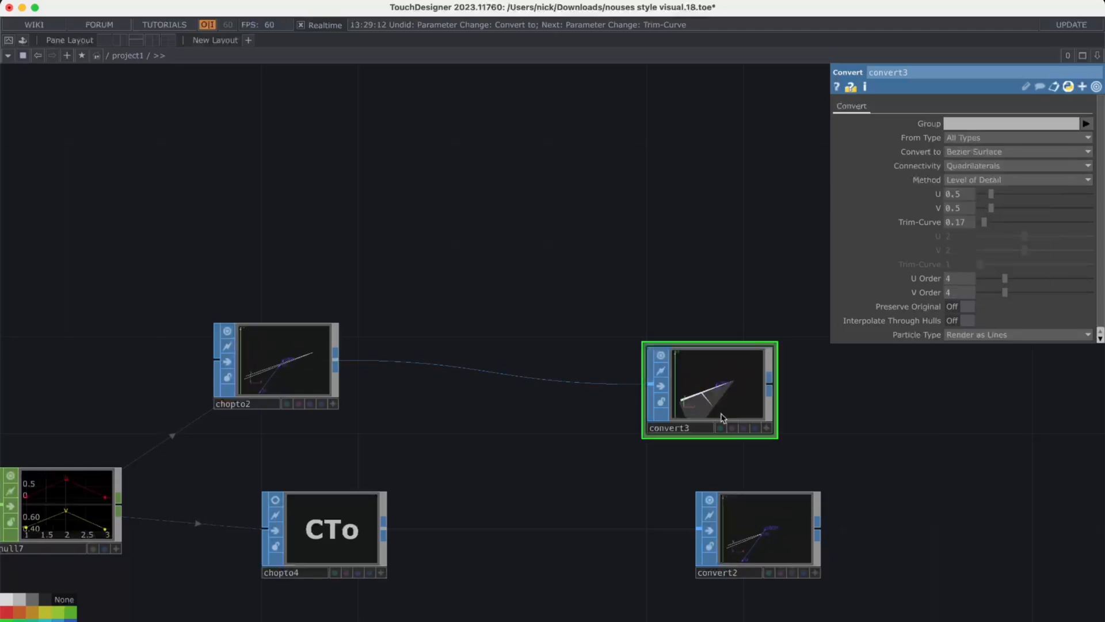
key("super+z")
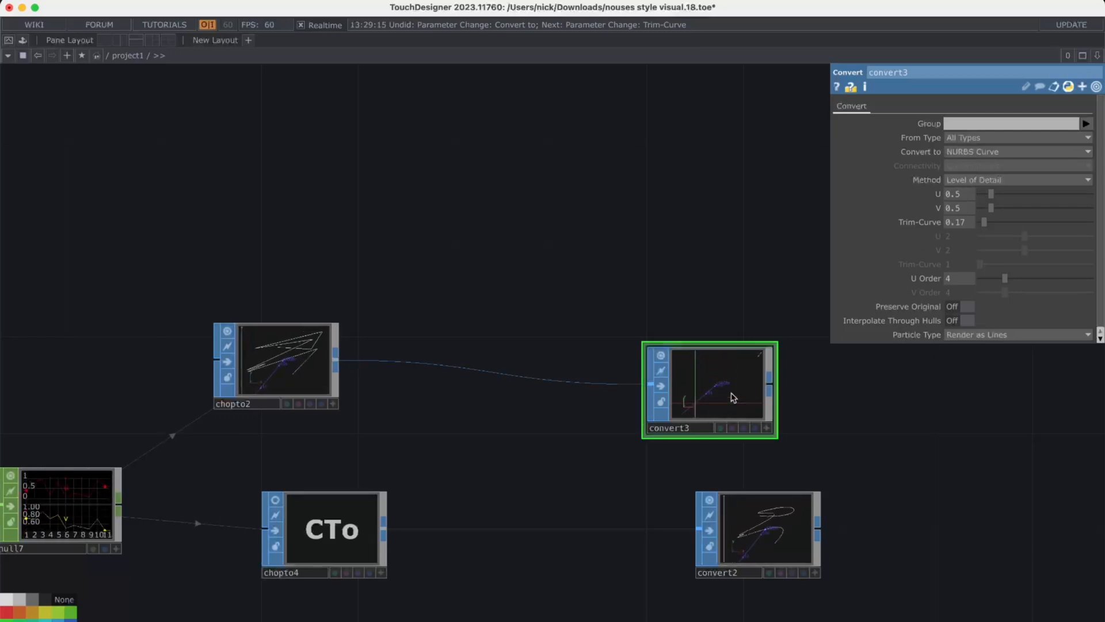
Step: Delete the old reference operators chopto4 and convert2
scroll(878, 514, "down", 1)
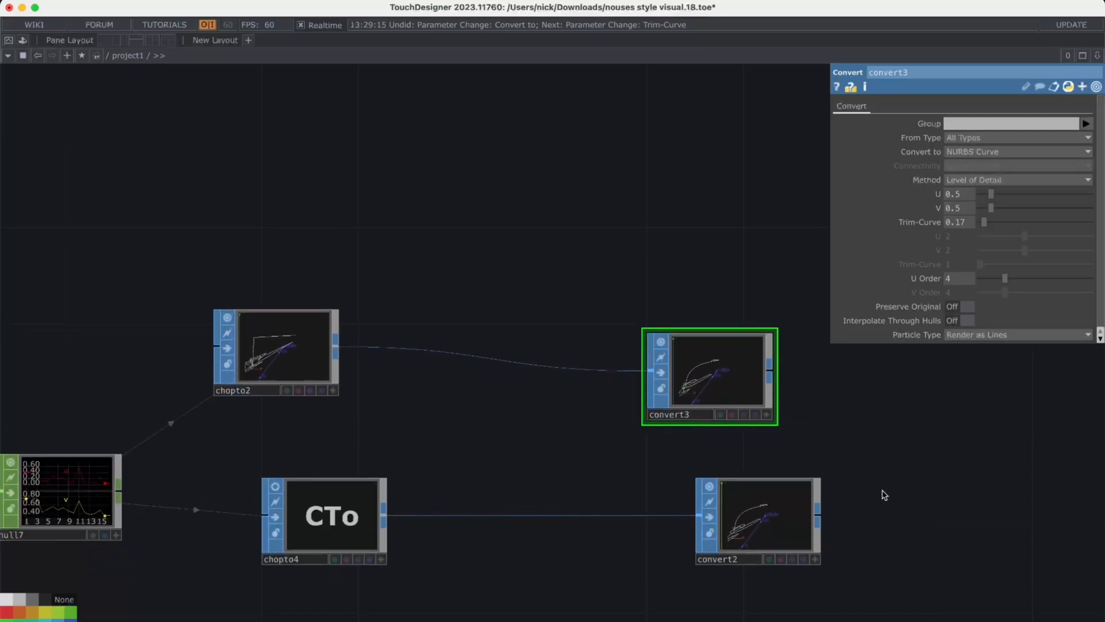
left_click_drag(885, 495, 230, 503)
key("Delete")
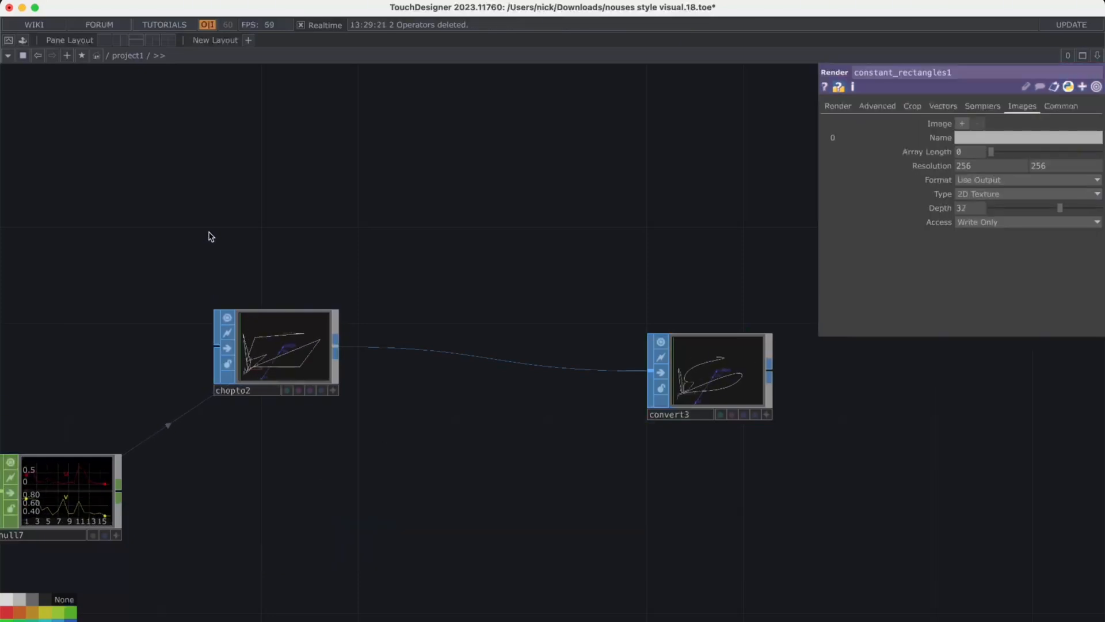
Step: Move chopto2 and convert3 together down into line with null7
right_click_drag(209, 233, 679, 461)
left_click_drag(696, 397, 744, 565)
left_click_drag(799, 467, 695, 443)
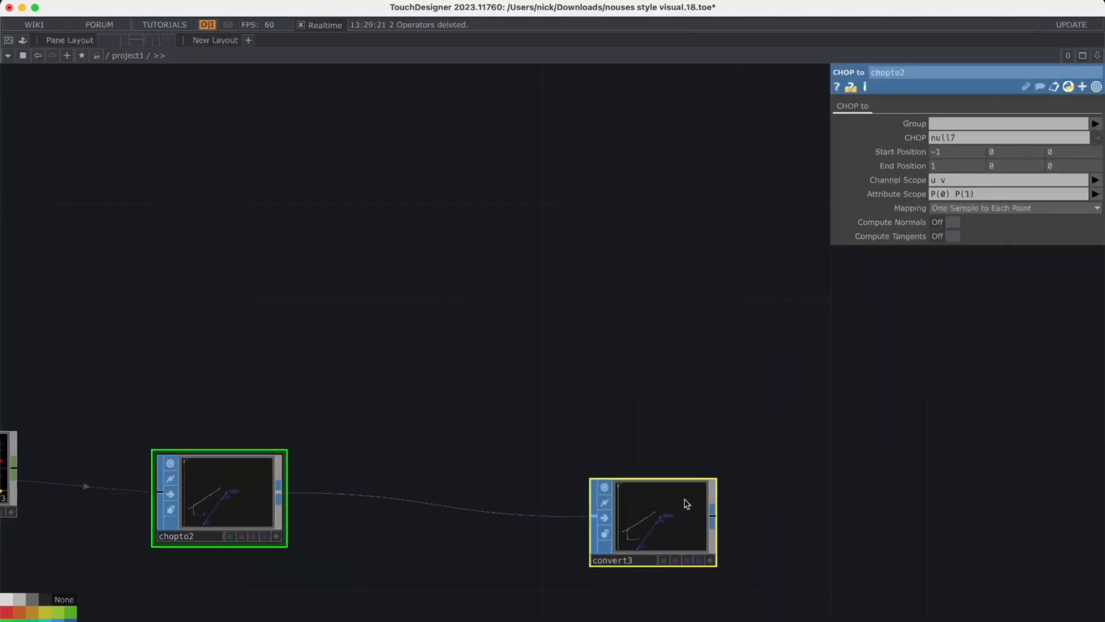
left_click_drag(685, 507, 590, 406)
Step: Add a Geometry COMP fed by convert3's output and place it beyond convert3 in the chain
left_click(792, 389)
scroll(790, 389, "down", 4)
scroll(661, 375, "down", 4)
left_click_drag(566, 556, 491, 539)
scroll(610, 371, "down", 3)
mouse_move(610, 372)
left_mouse_down()
mouse_move(615, 355)
mouse_move(603, 381)
left_mouse_up()
scroll(579, 362, "up", 5)
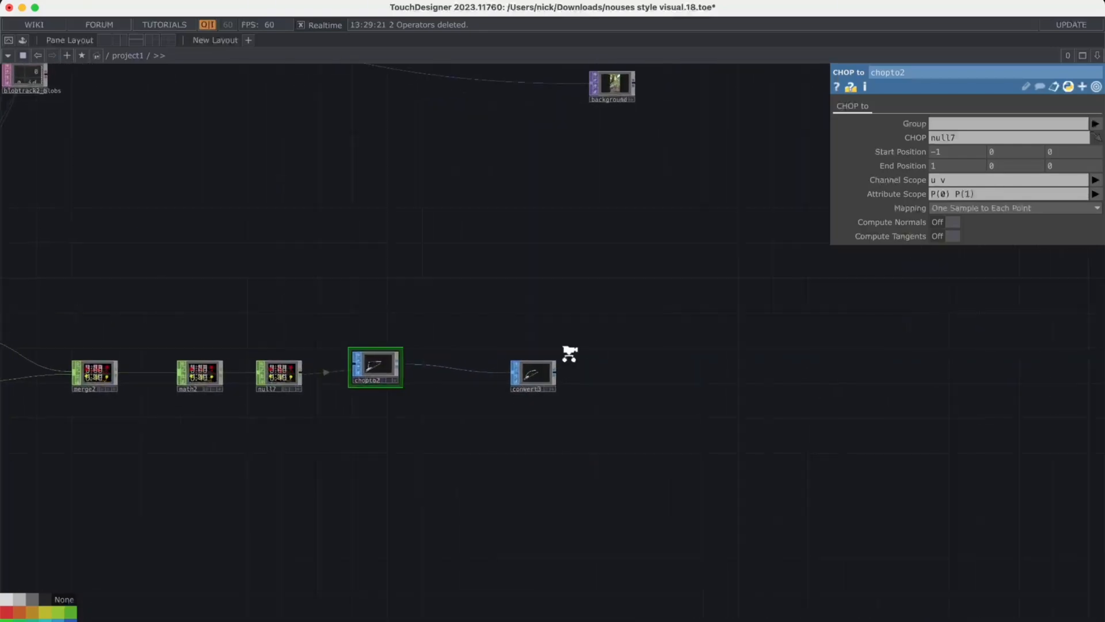
scroll(576, 346, "down", 6)
scroll(578, 352, "up", 4)
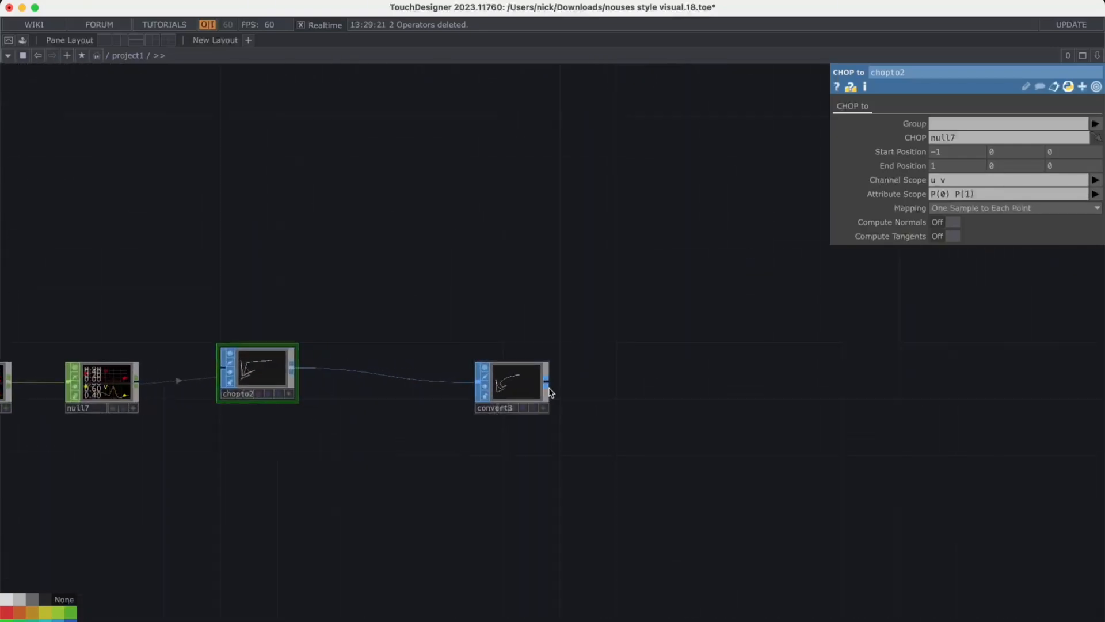
key("Tab")
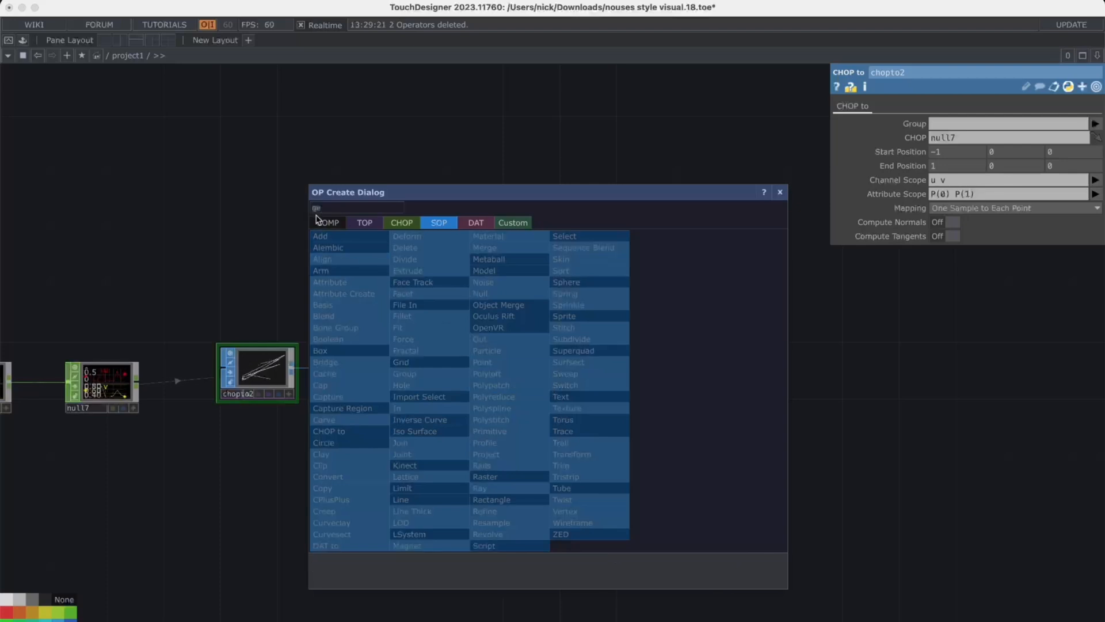
type("ge")
left_click(389, 325)
left_click(783, 388)
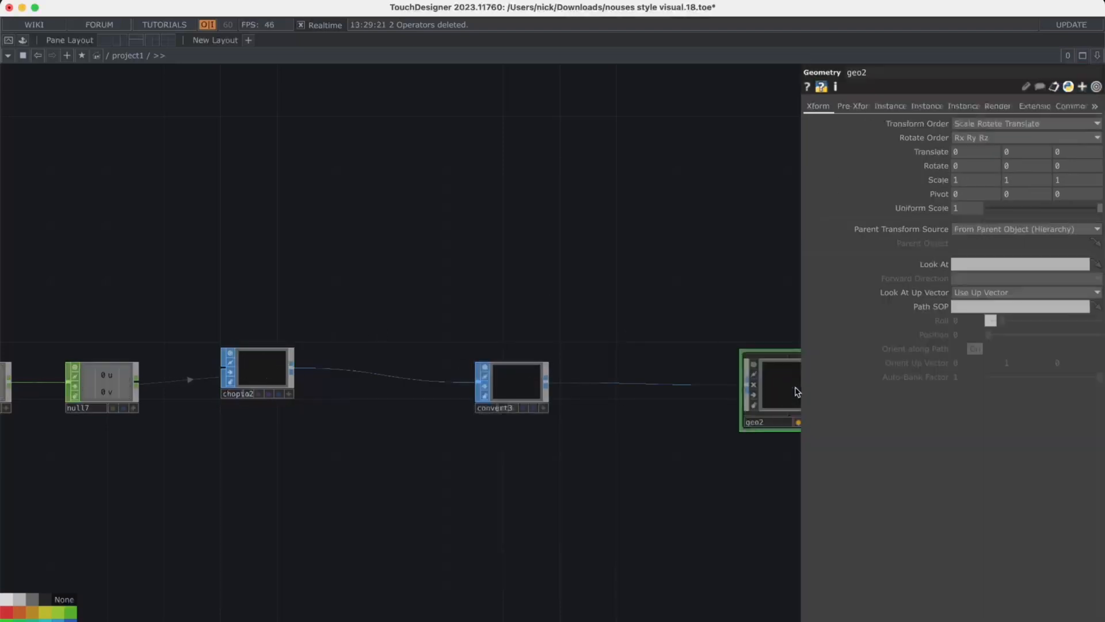
left_click_drag(733, 240, 664, 276)
Step: Create a separate unconnected Geometry COMP above the chain and delete it
key("Tab")
type("geo")
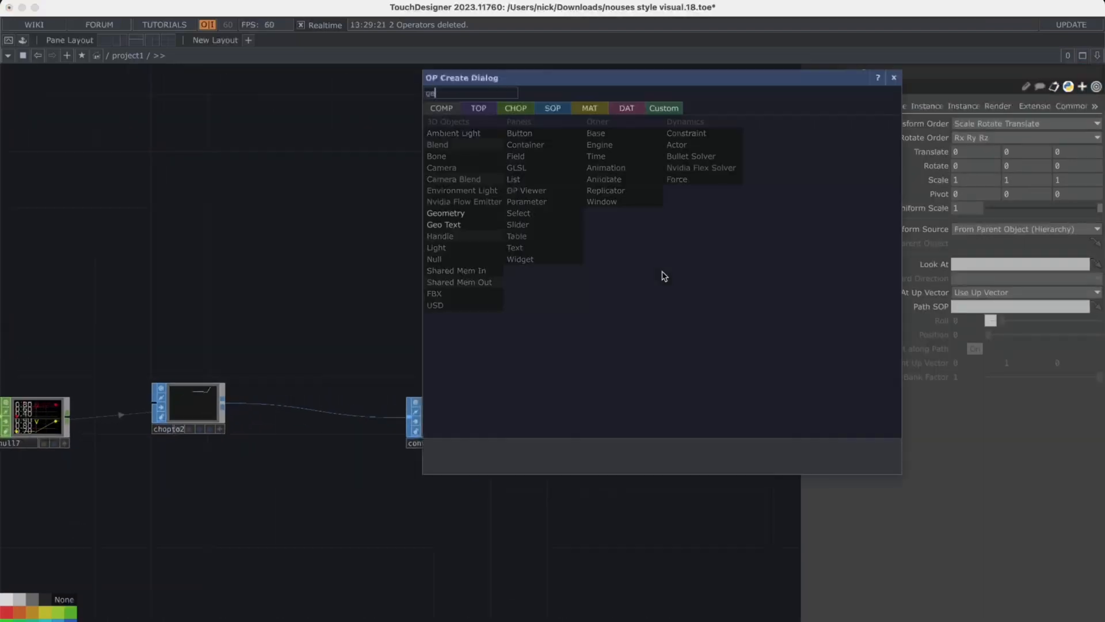
left_click(485, 216)
left_click(485, 216)
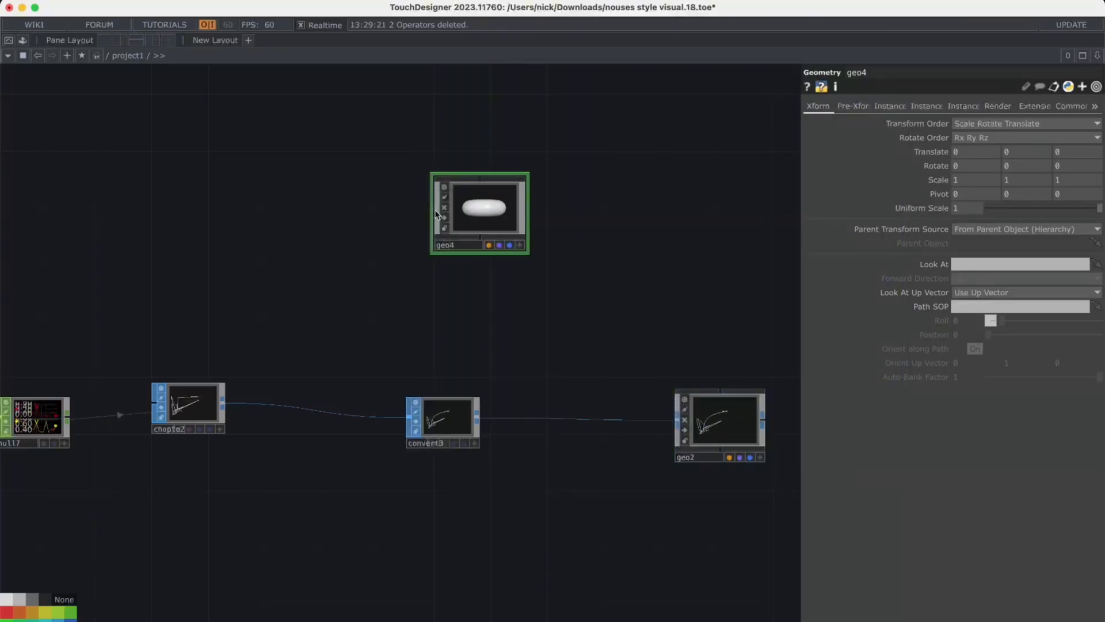
key("Delete")
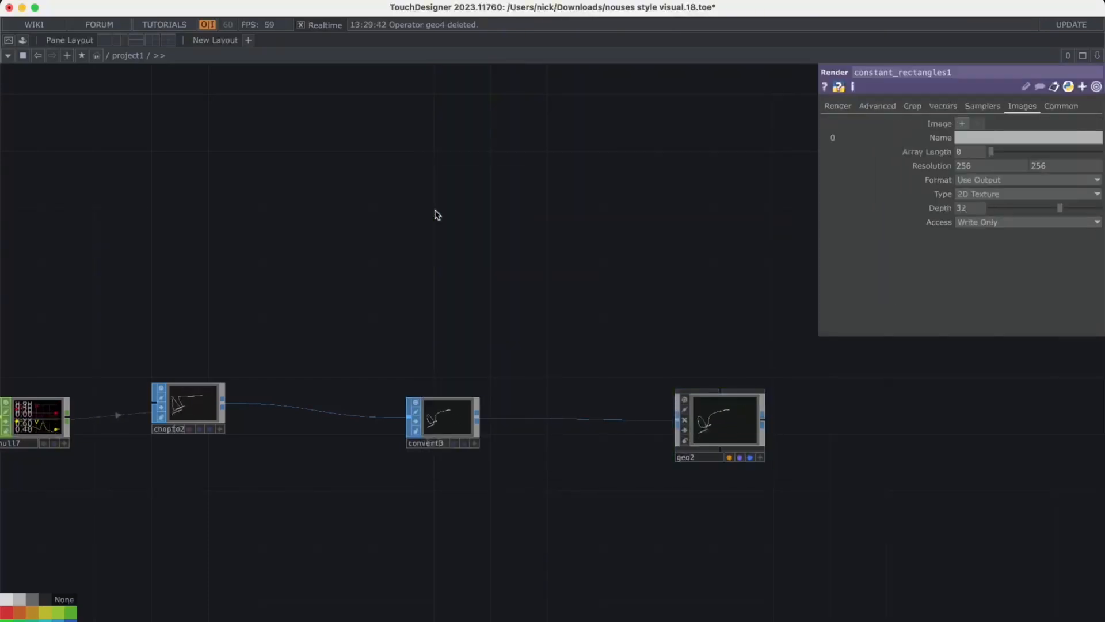
Step: Look inside geo2 to examine how its In and Out SOPs pass on the curve, and return to the project network
right_click(478, 417)
key("Escape")
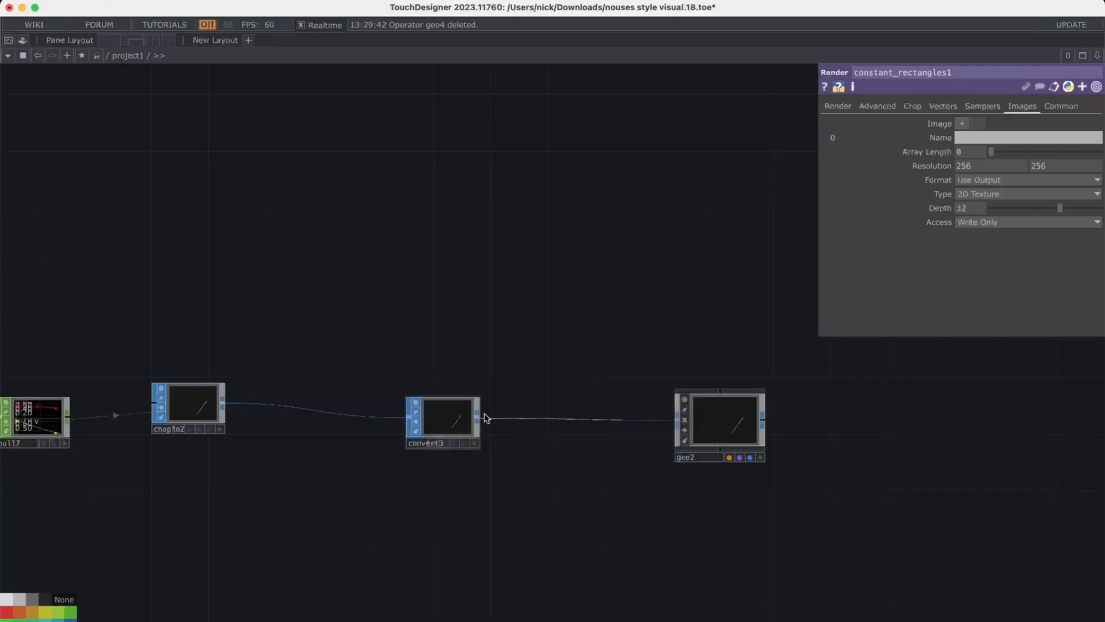
left_click_drag(612, 354, 722, 420)
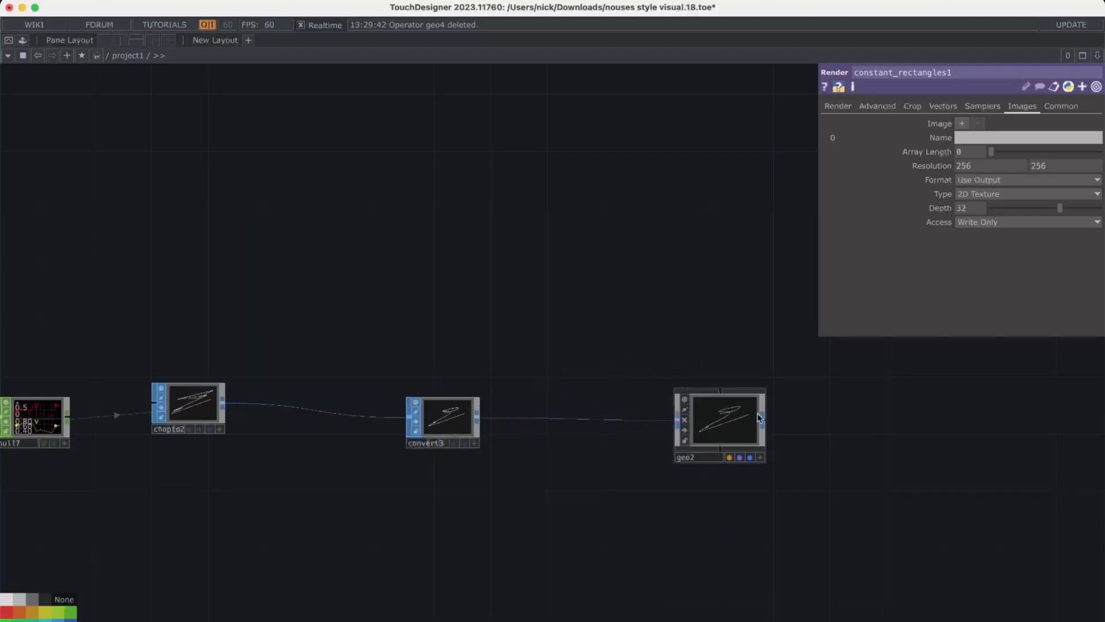
double_click(741, 418)
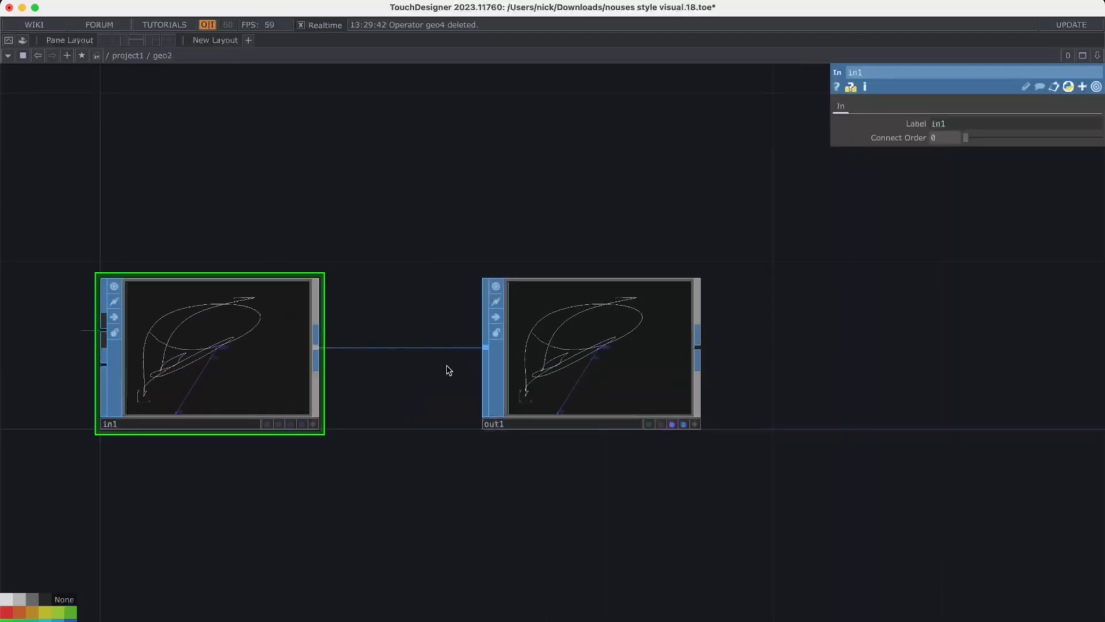
scroll(474, 421, "down", 5)
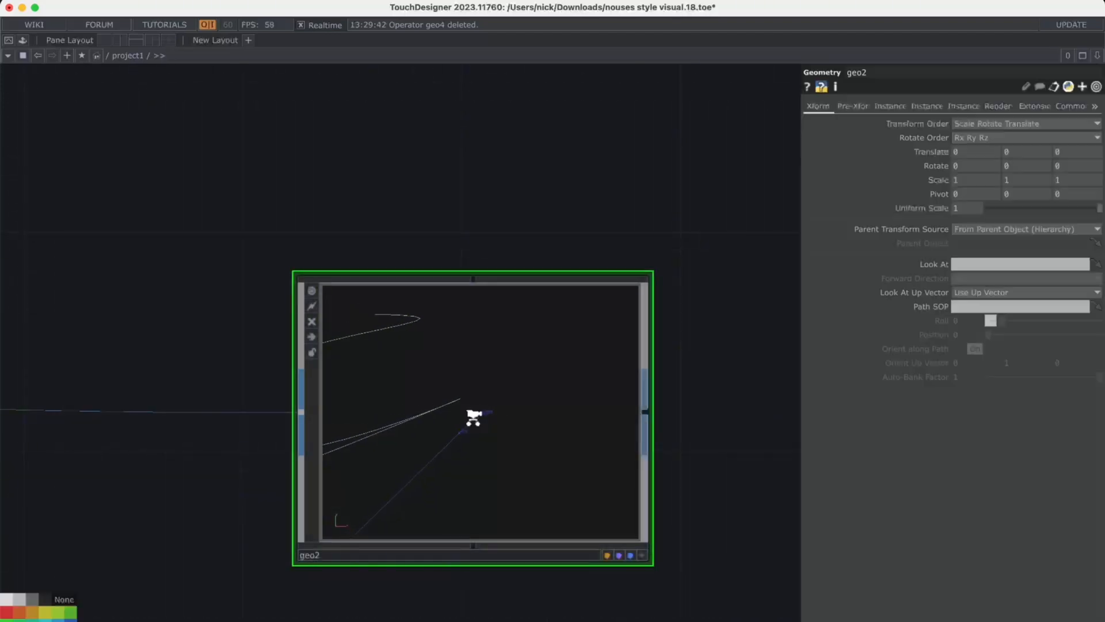
Step: Save the project
left_click_drag(593, 313, 696, 379)
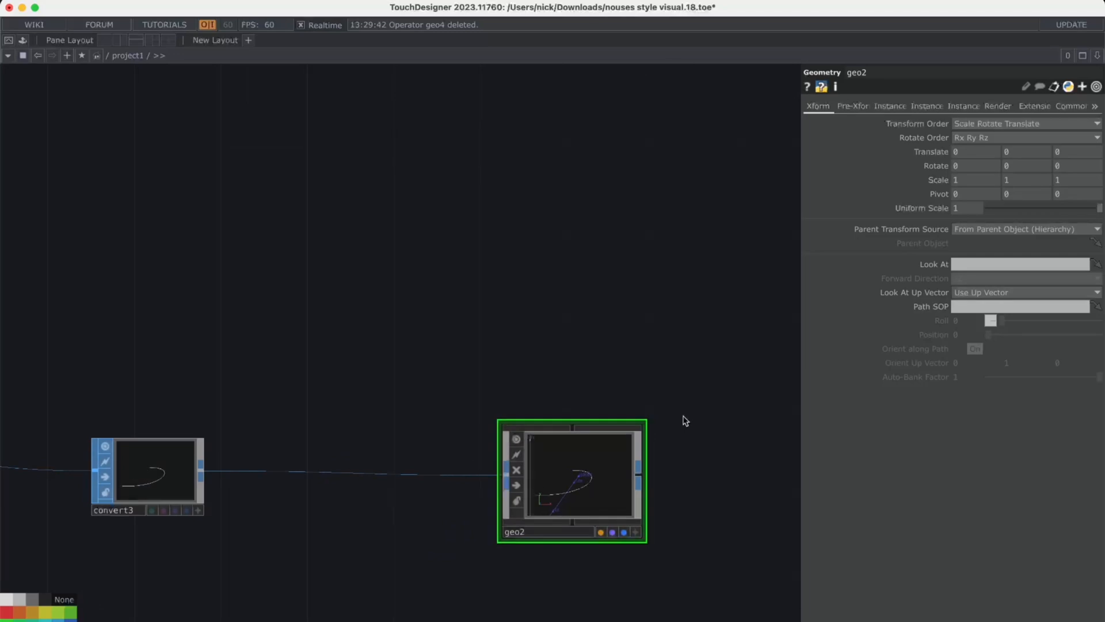
scroll(685, 421, "down", 4)
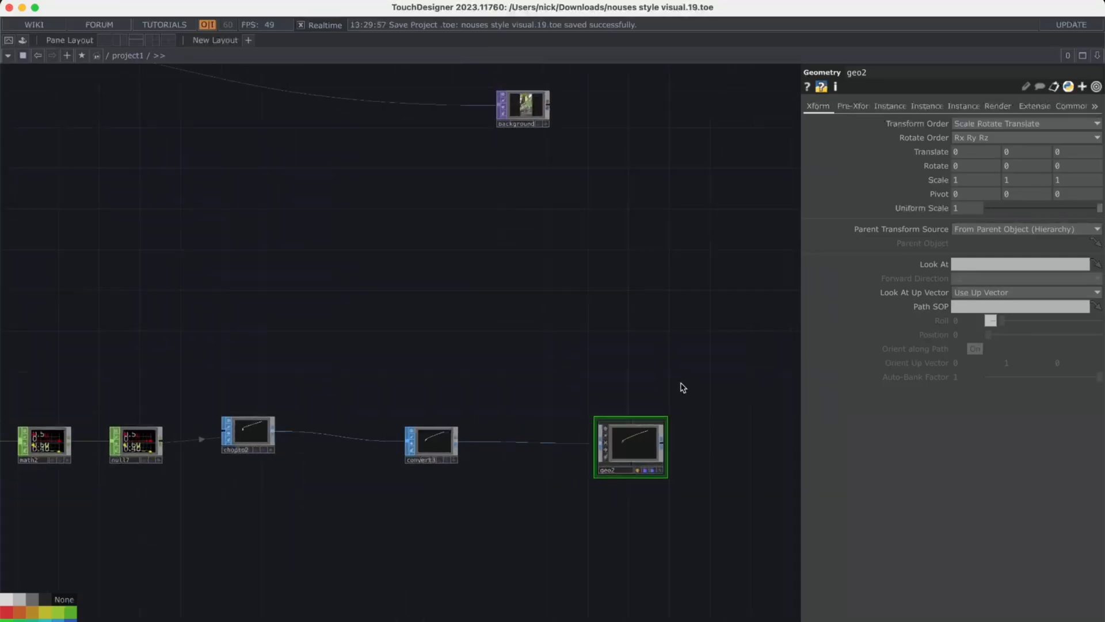
left_click_drag(681, 388, 651, 434)
key("ctrl+s")
Step: Add a Camera COMP and place it directly above geo2
scroll(644, 397, "down", 2)
left_click_drag(544, 236, 793, 266)
scroll(694, 326, "down", 2)
left_click_drag(693, 326, 532, 351)
scroll(599, 523, "down", 2)
scroll(543, 541, "up", 5)
key("Tab")
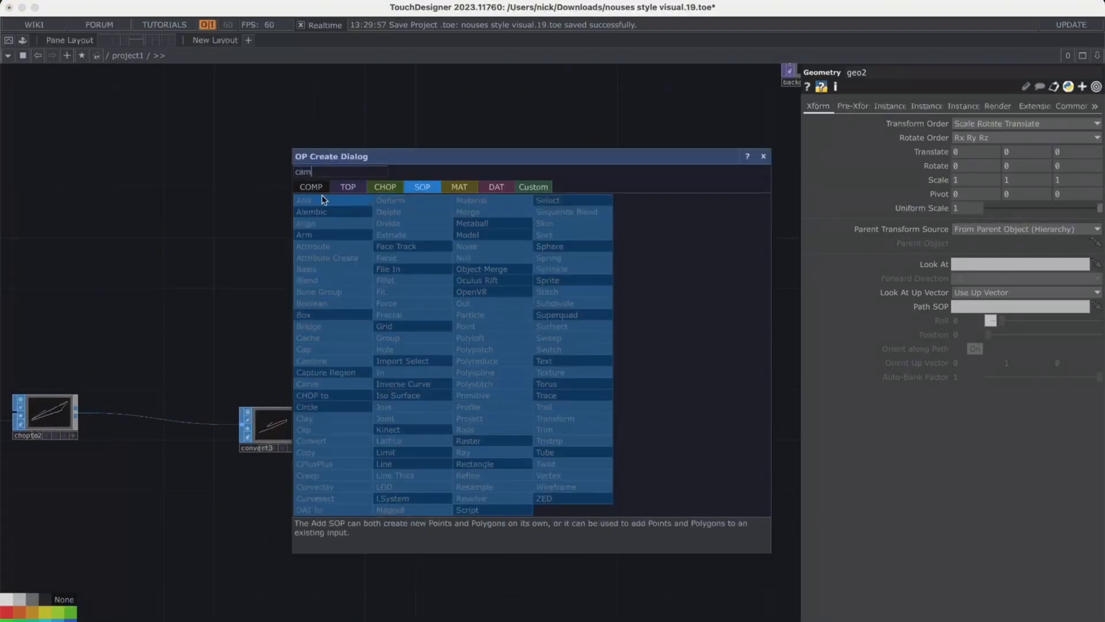
type("cam")
left_click(305, 248)
left_click(520, 306)
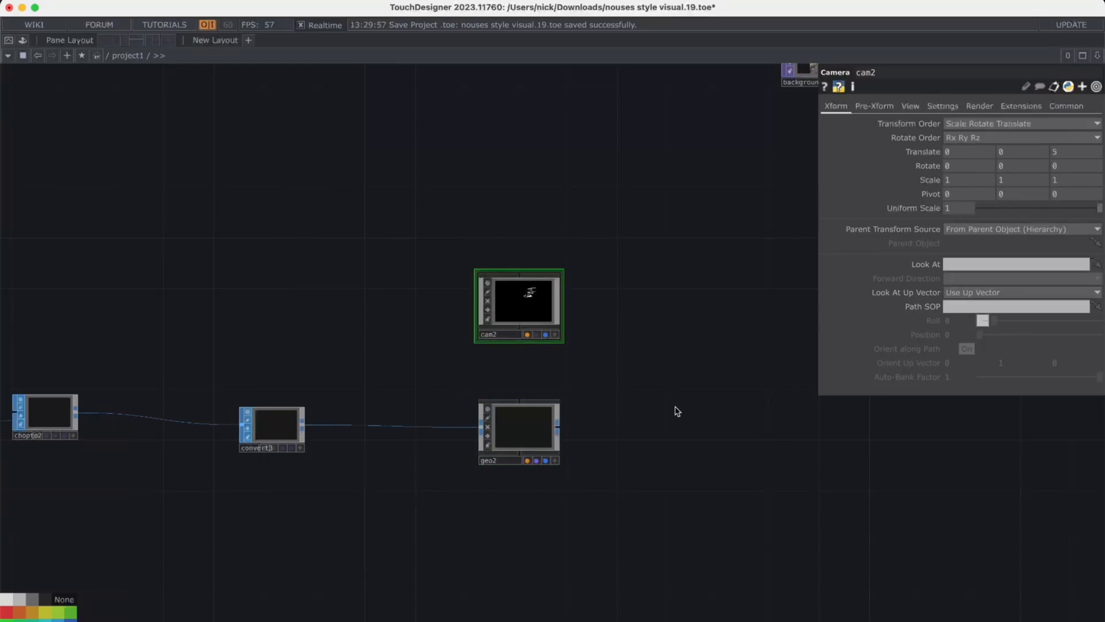
Step: Turn on the viewers of the original network's wireframe2 and geo3 to use them as reference
scroll(544, 431, "down", 6)
left_click_drag(585, 363, 577, 489)
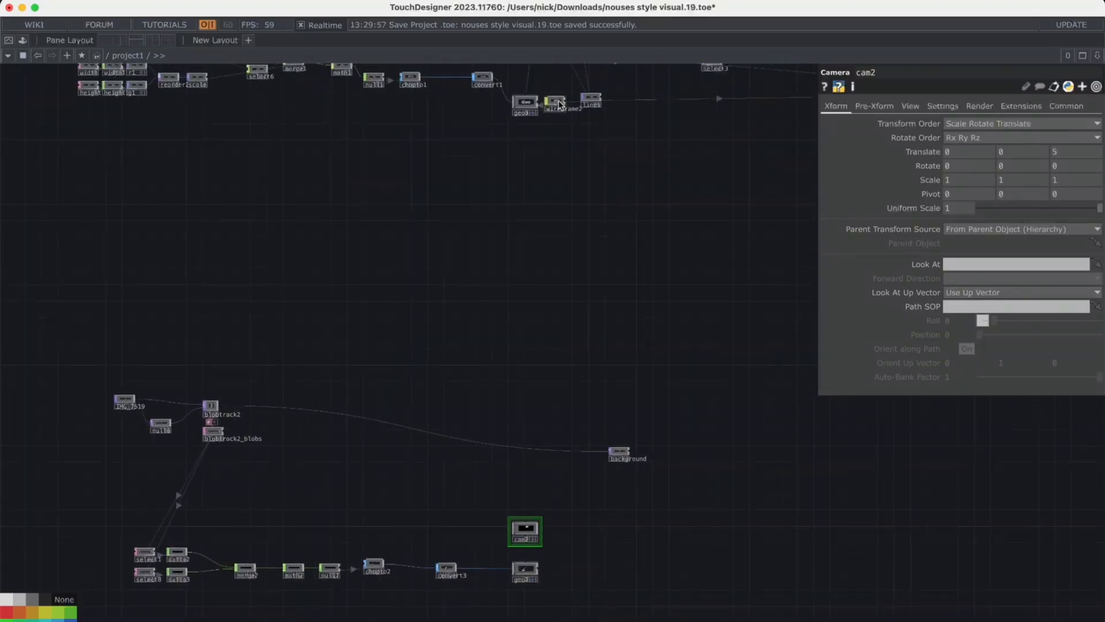
scroll(558, 104, "up", 1)
left_click_drag(585, 132, 584, 216)
scroll(562, 184, "up", 8)
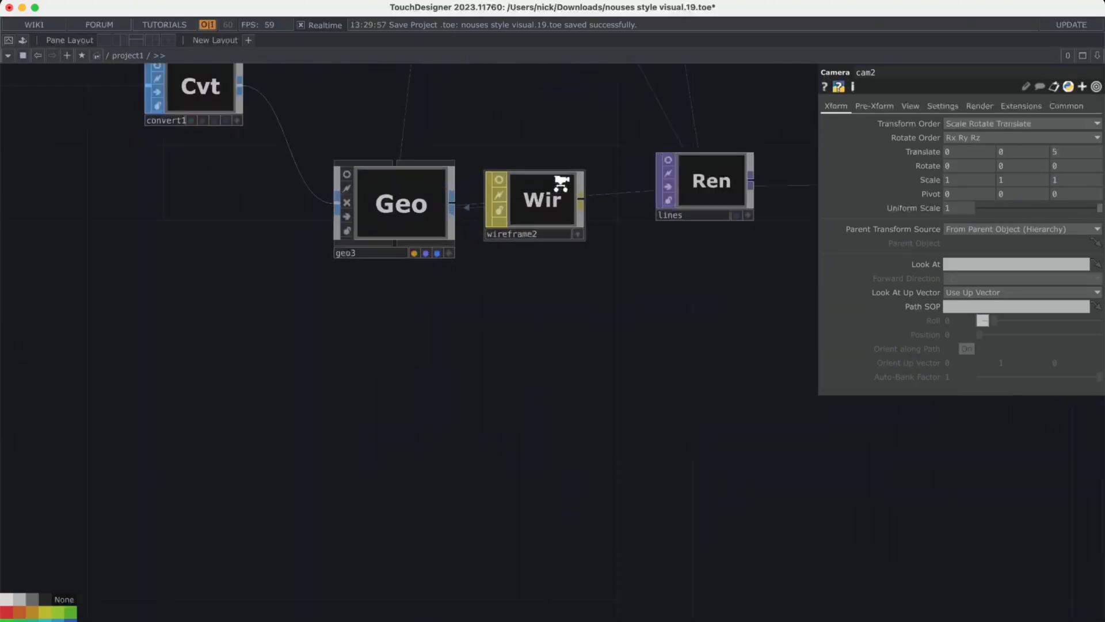
scroll(561, 183, "up", 3)
left_click(442, 168)
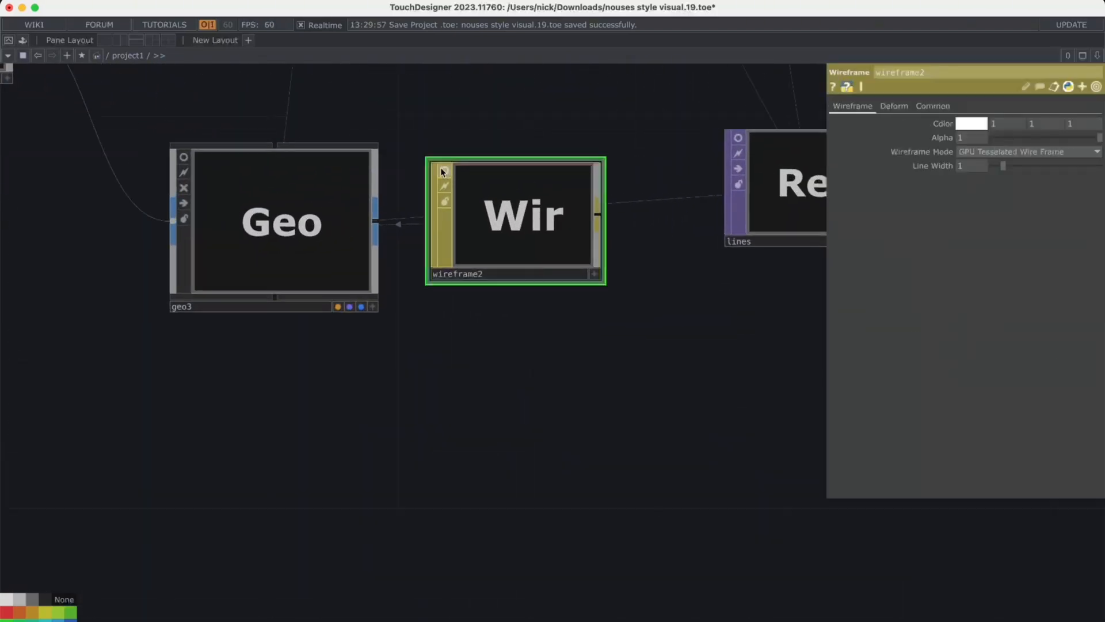
left_click(184, 157)
Step: Add a Wireframe MAT between the convert SOP and geo2, and assign it as geo2's material
scroll(362, 236, "down", 5)
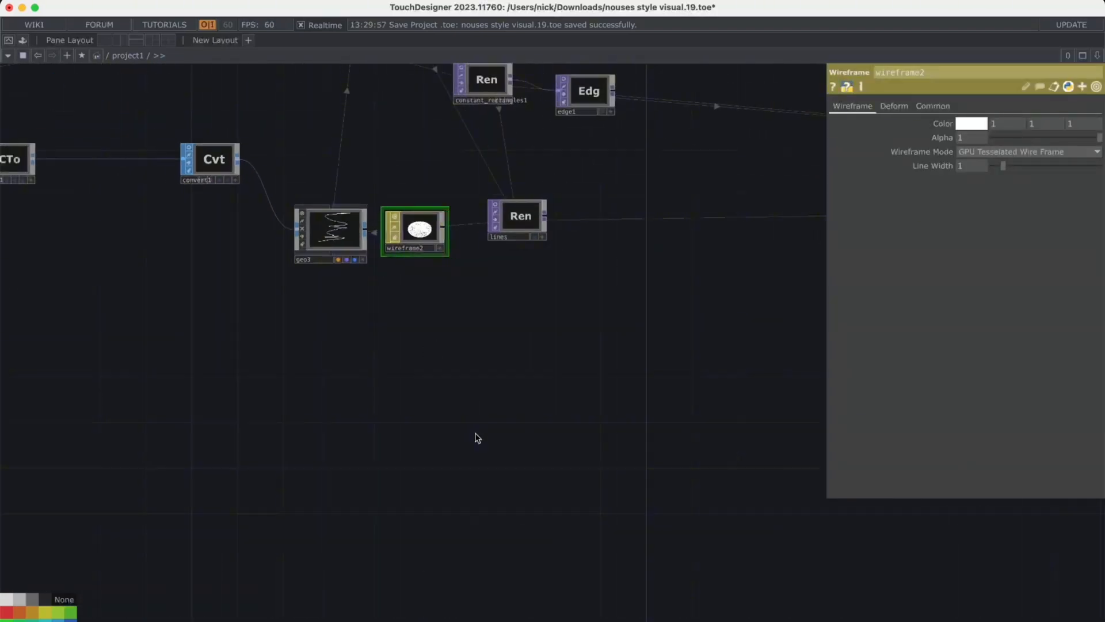
left_click_drag(475, 433, 475, 208)
left_click_drag(339, 418, 409, 94)
scroll(398, 339, "down", 3)
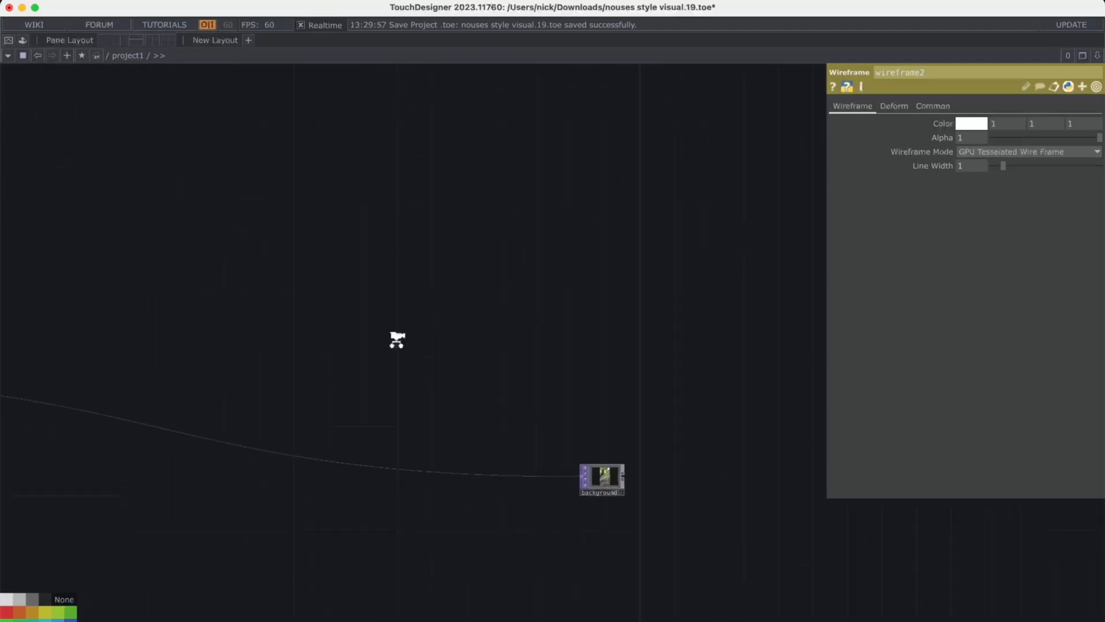
left_click_drag(395, 340, 415, 230)
scroll(415, 230, "down", 3)
left_click_drag(416, 305, 424, 224)
scroll(405, 405, "up", 4)
key("Tab")
type("w")
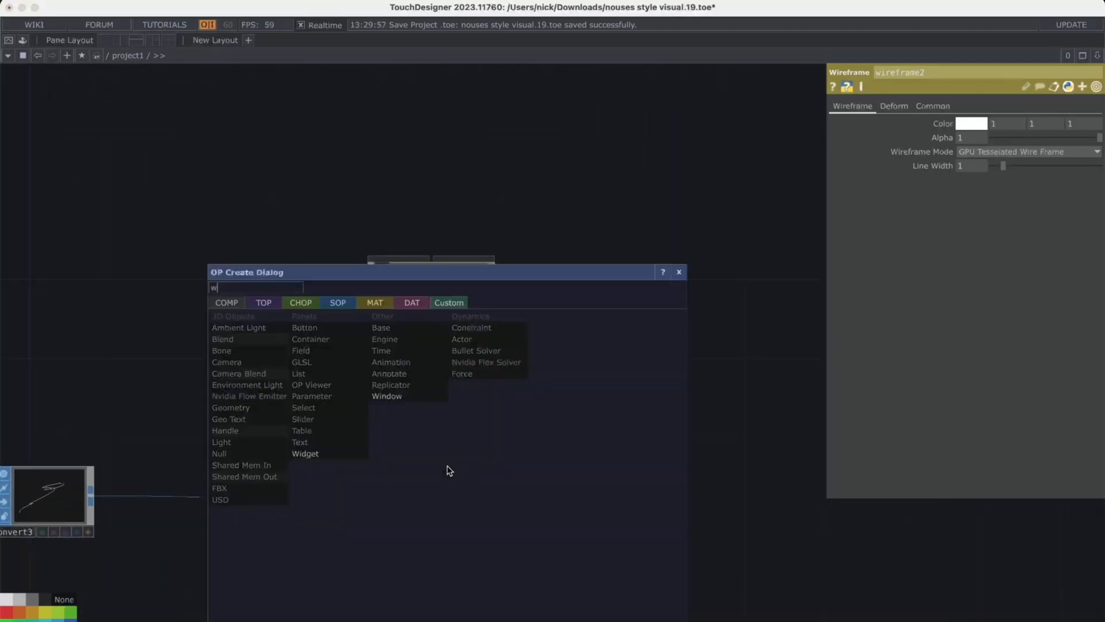
left_click(378, 306)
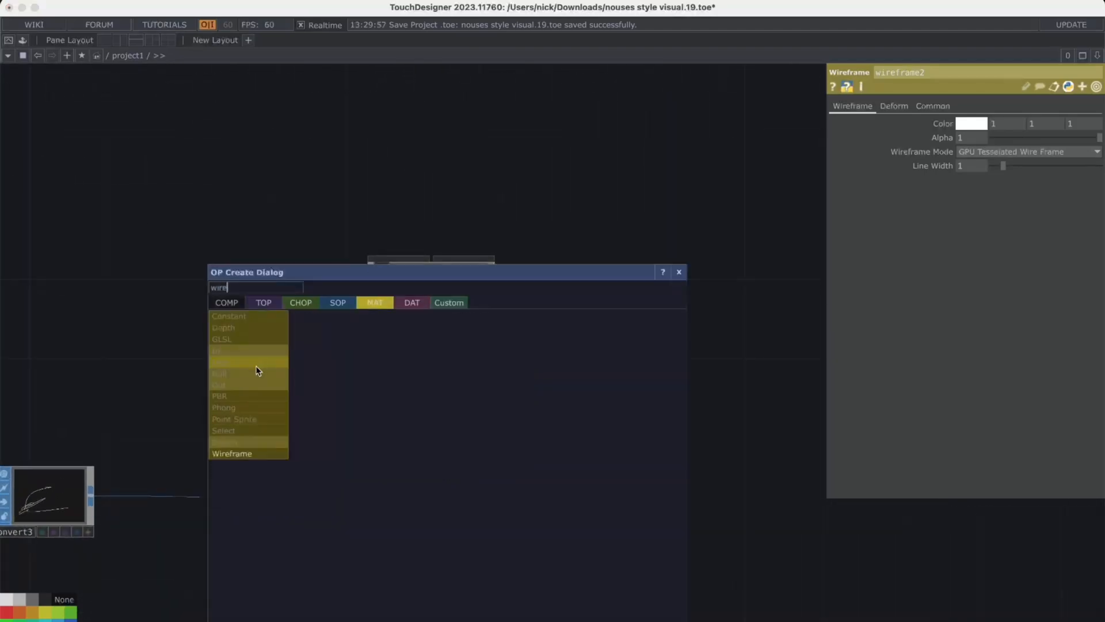
left_click(264, 456)
left_click(280, 421)
left_click_drag(280, 421, 436, 466)
left_click(438, 447)
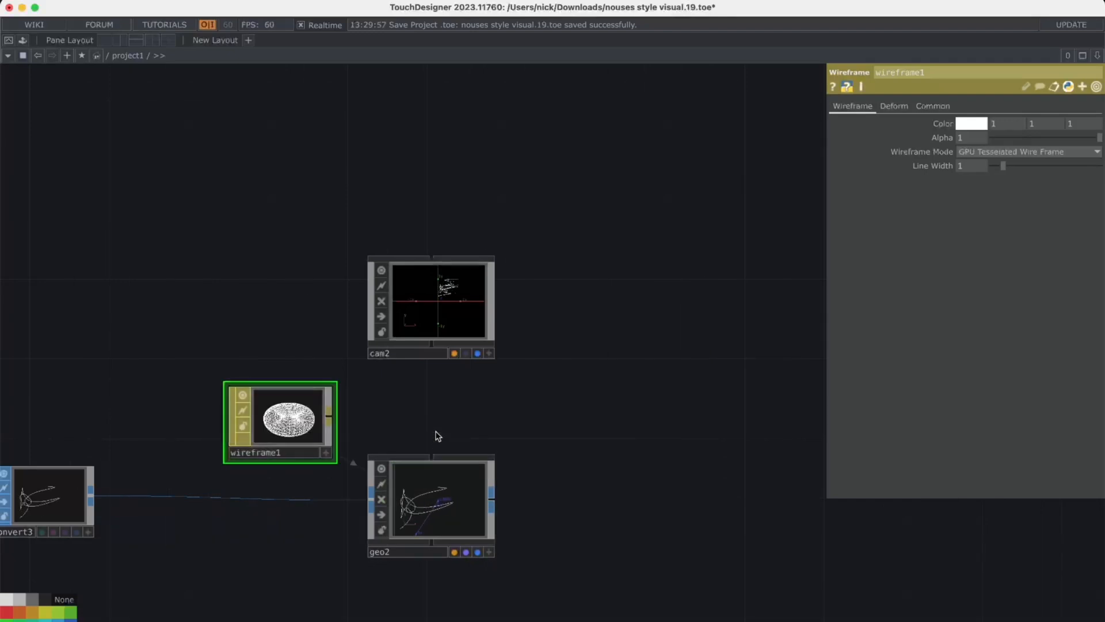
Step: Examine the original network's geo3 instancing and transform parameters and the output of its lines Render TOP
scroll(488, 495, "down", 1)
scroll(488, 495, "down", 5)
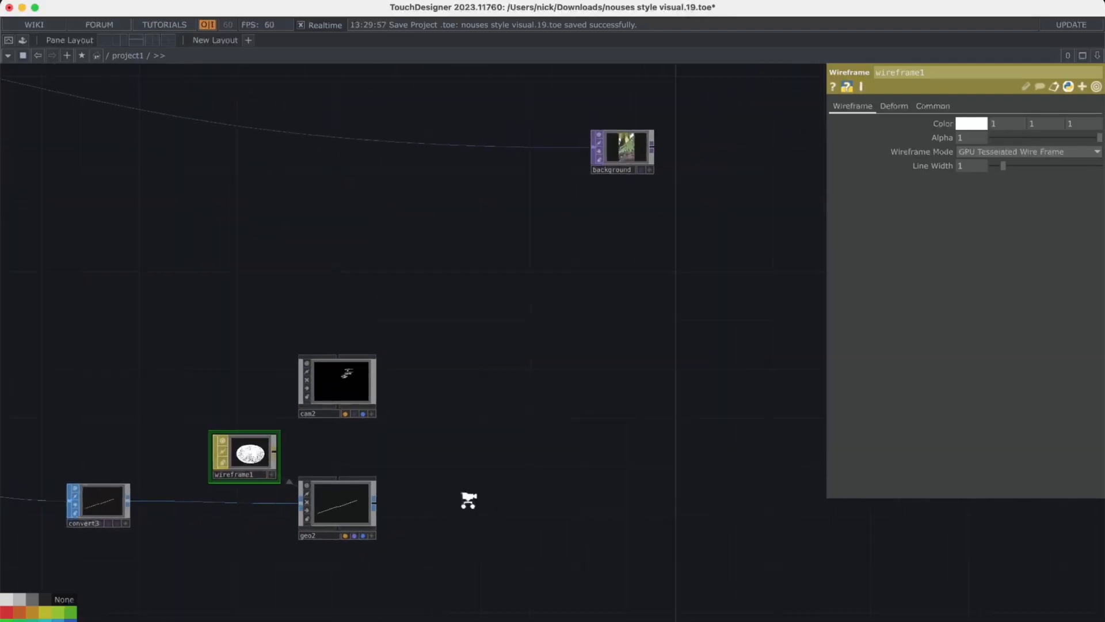
scroll(500, 483, "down", 6)
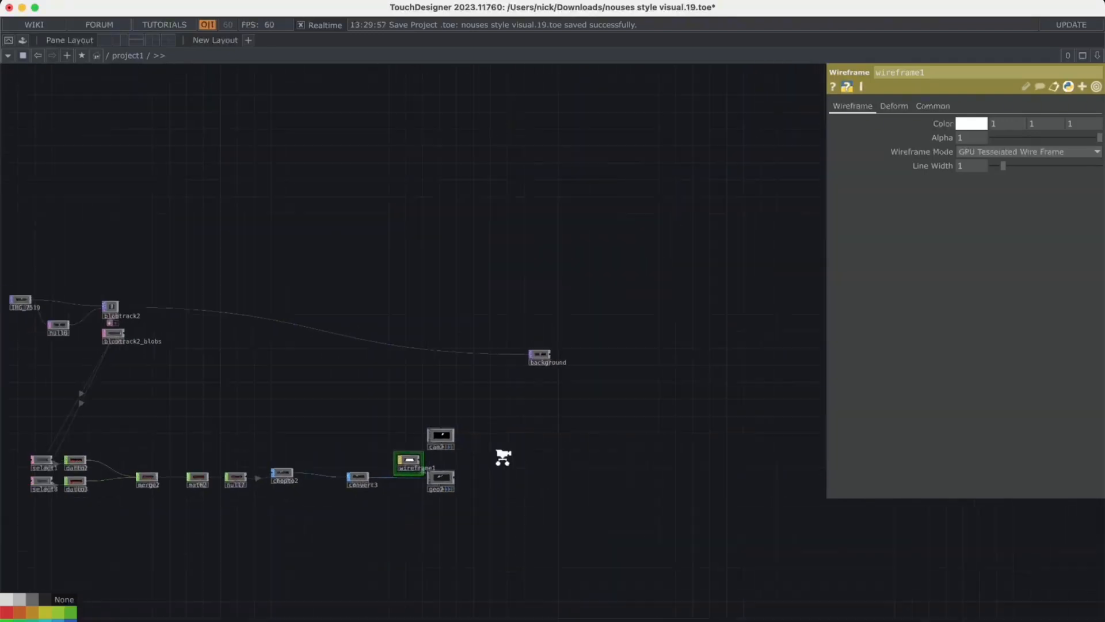
scroll(509, 260, "up", 5)
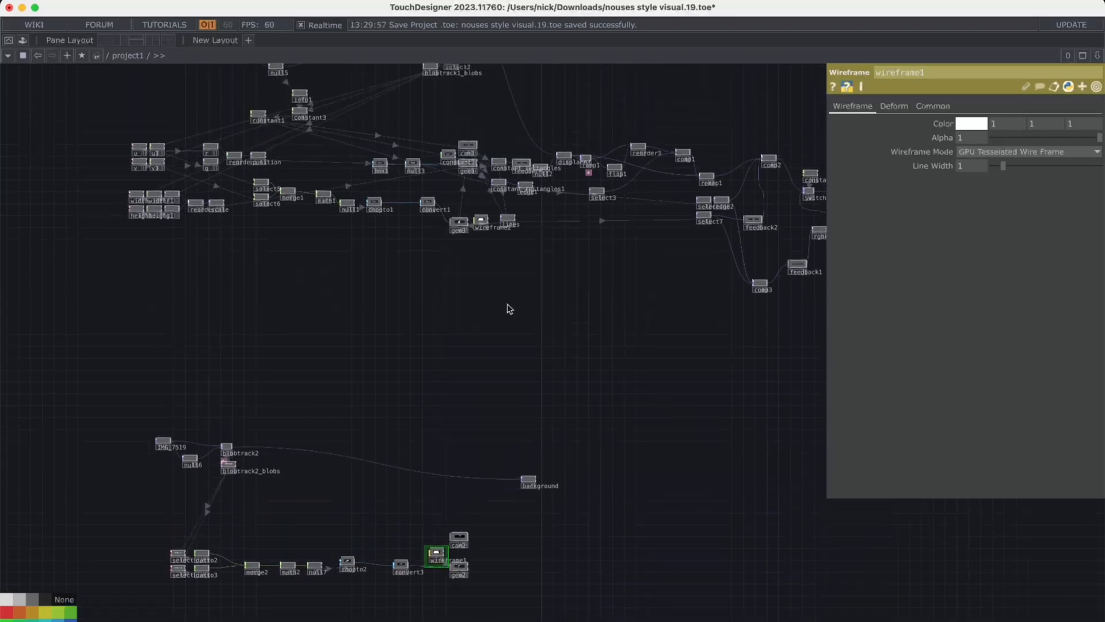
left_click(459, 236)
left_click(883, 106)
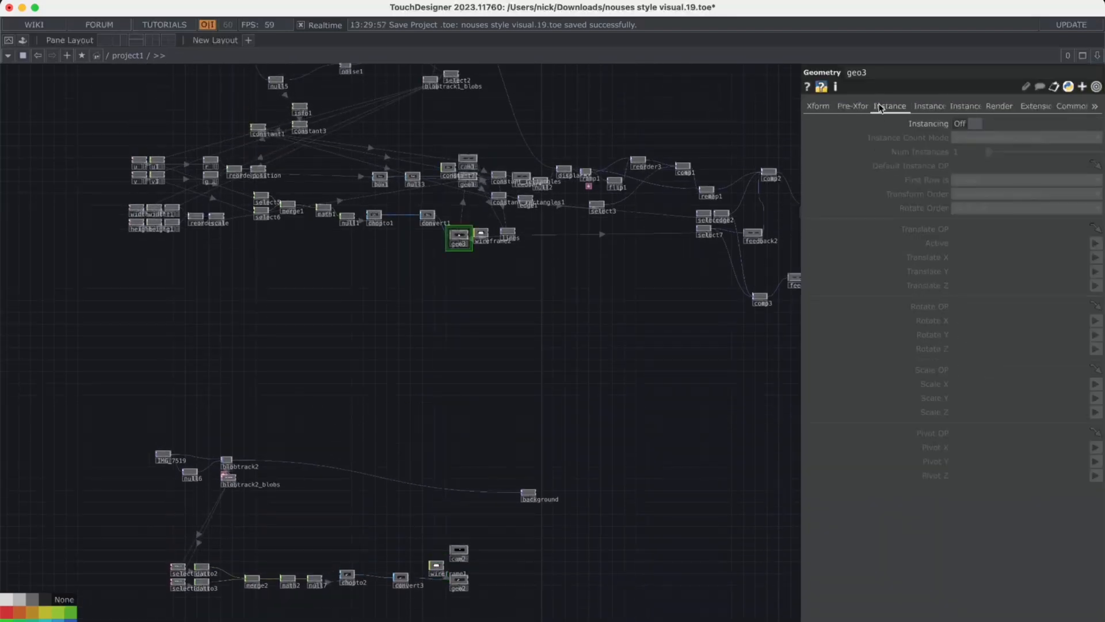
left_click(818, 106)
scroll(458, 237, "up", 5)
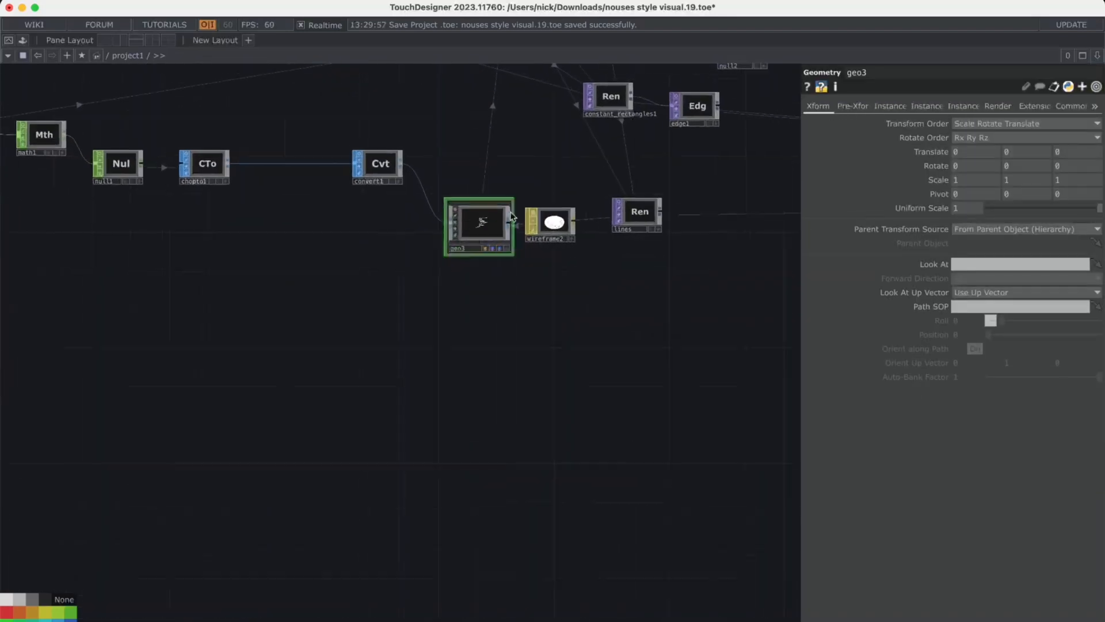
scroll(668, 219, "up", 5)
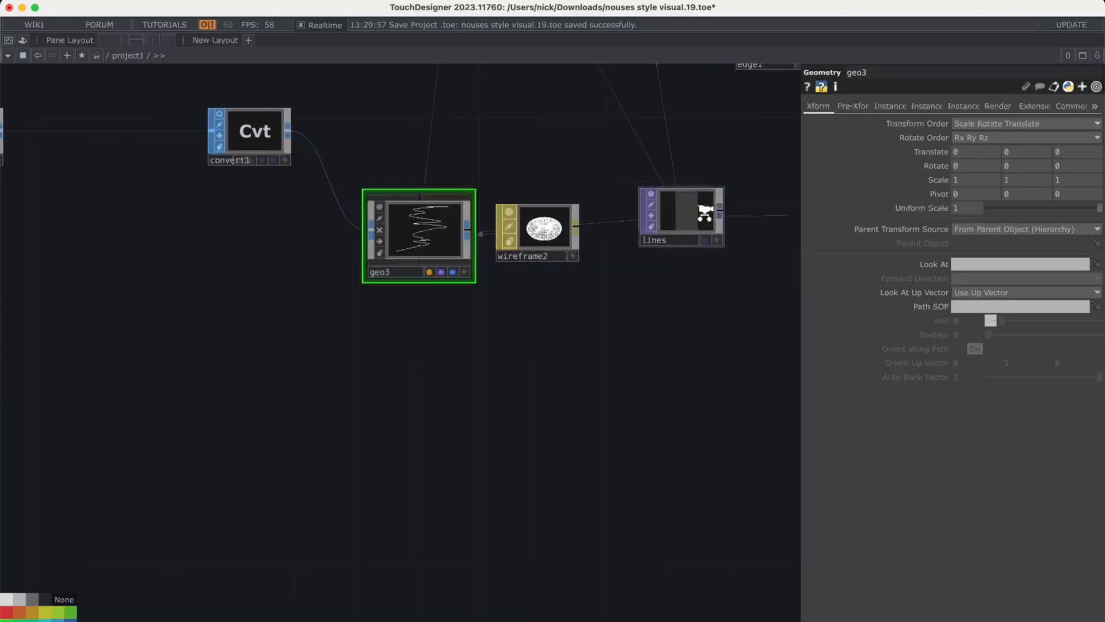
scroll(649, 190, "down", 5)
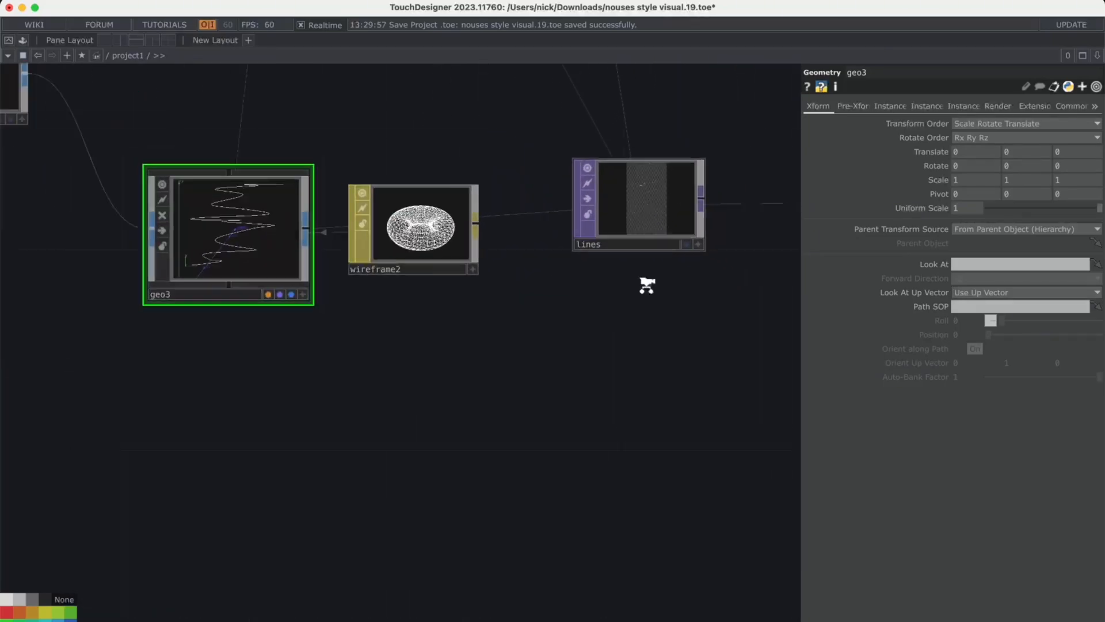
scroll(645, 461, "down", 8)
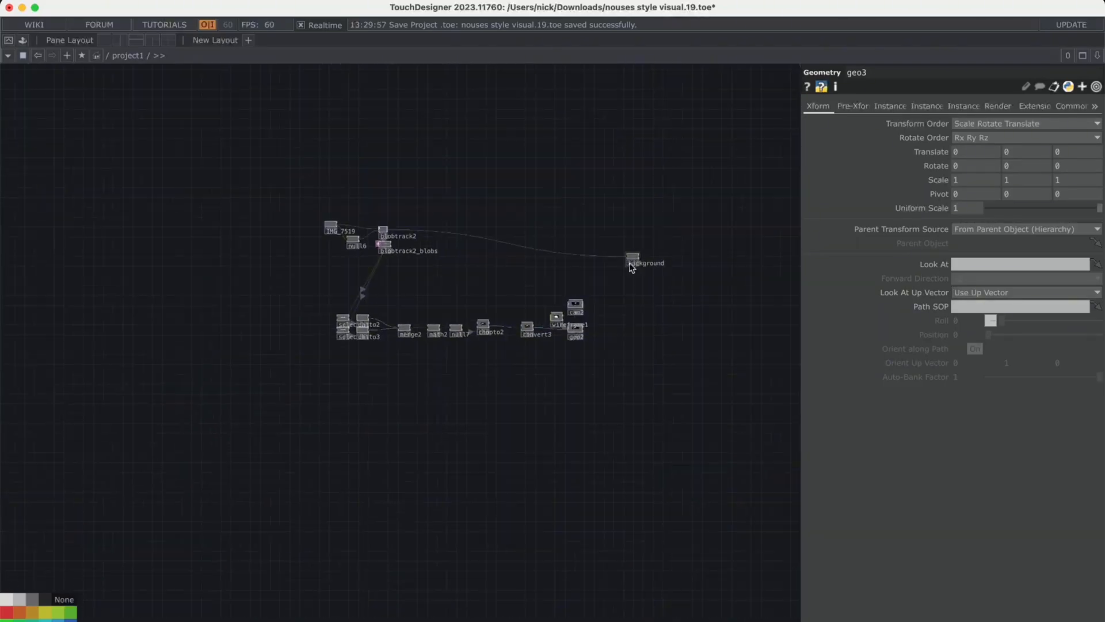
Step: Add a Render TOP to the right of geo2 in the rebuilt network
scroll(598, 332, "up", 8)
key("Tab")
type("re")
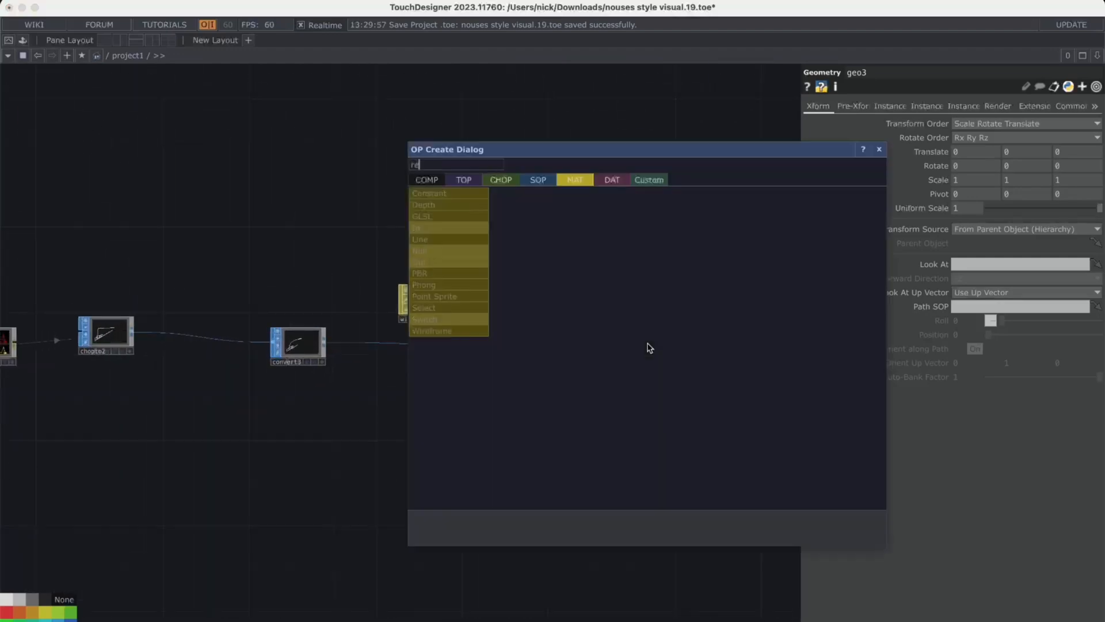
left_click(464, 180)
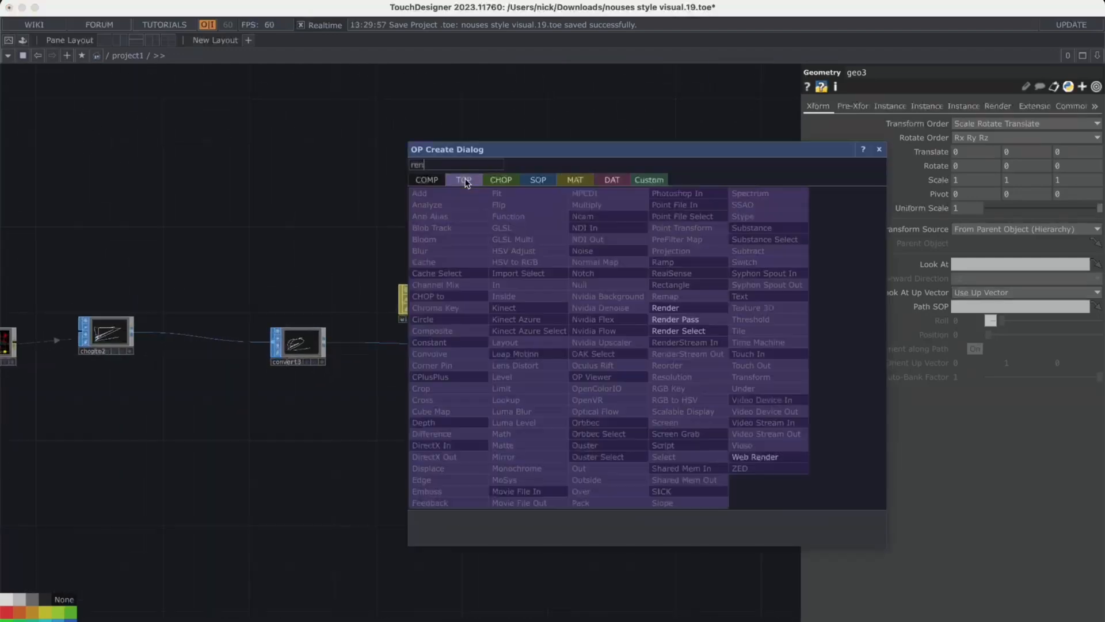
left_click(680, 309)
left_click(679, 308)
left_click_drag(681, 305, 674, 349)
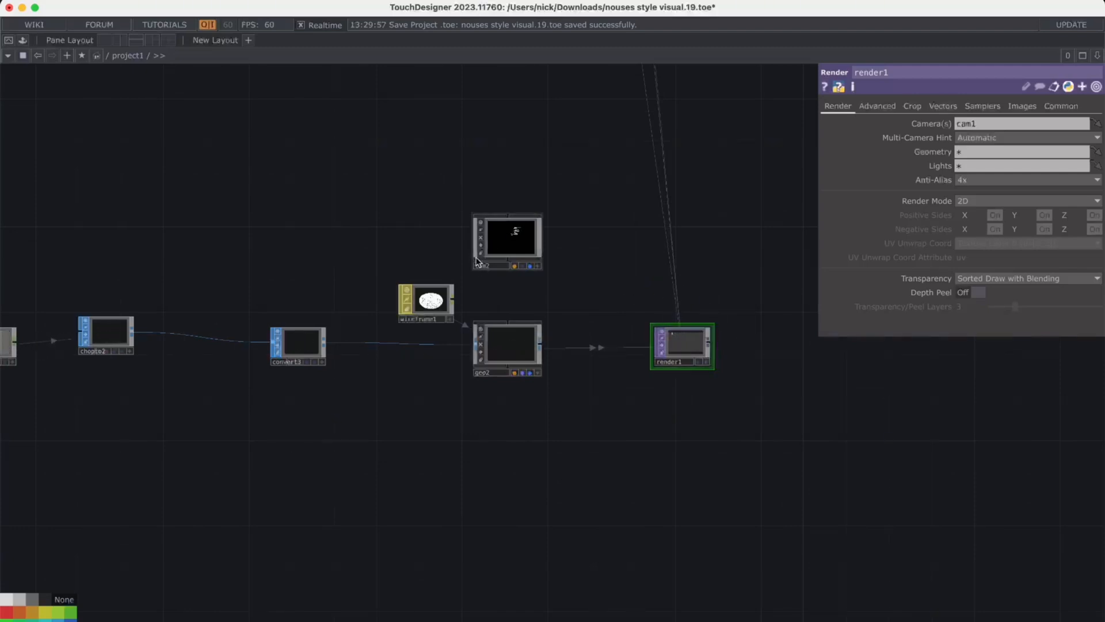
Step: Set the new Render TOP's geometry to geo2 and its camera to cam2, then bring up its resolution settings
left_click_drag(493, 346, 1014, 151)
left_click_drag(509, 247, 1017, 124)
left_click_drag(640, 317, 675, 332)
left_click(1053, 106)
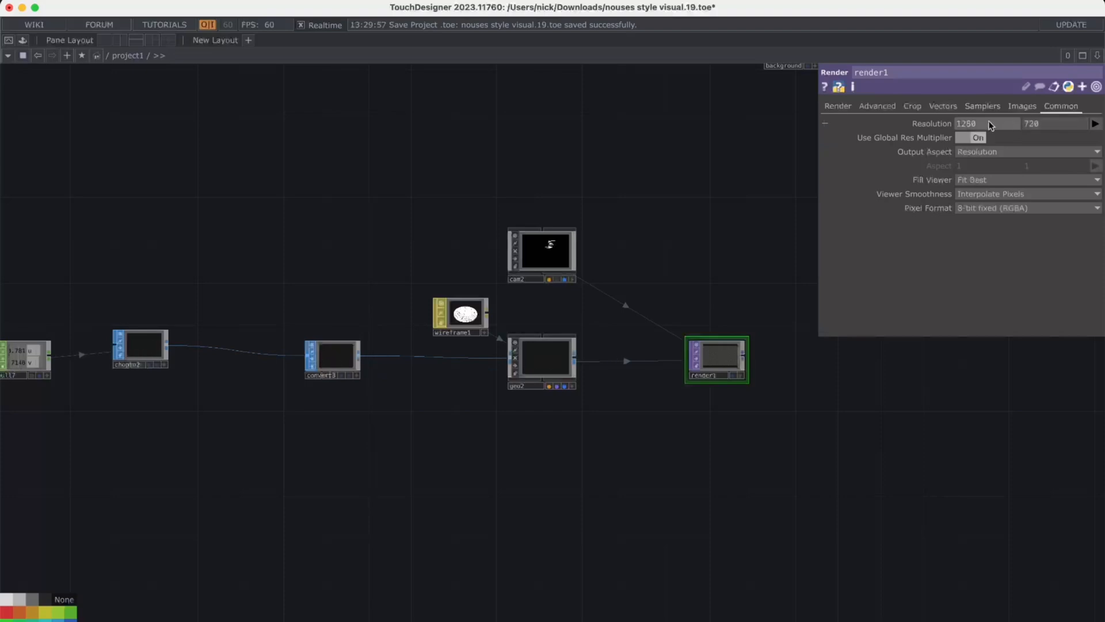
Step: Add an Info CHOP below blobtrack2_blobs in the video source part of the network
left_click_drag(337, 282, 516, 301)
left_click_drag(345, 260, 482, 230)
scroll(482, 227, "down", 4)
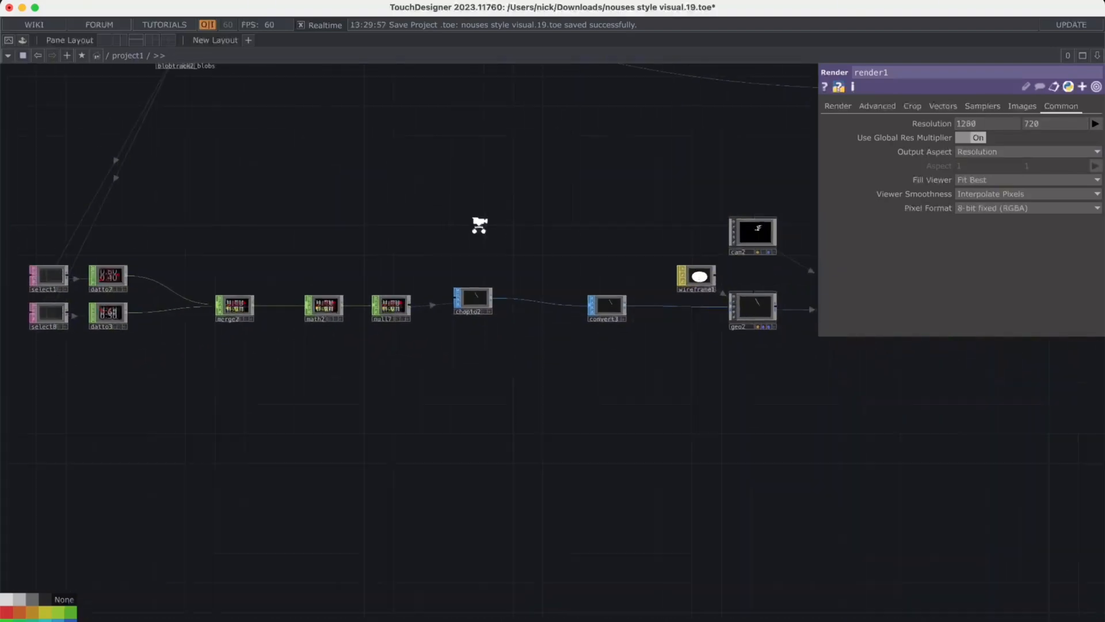
left_click_drag(439, 260, 516, 350)
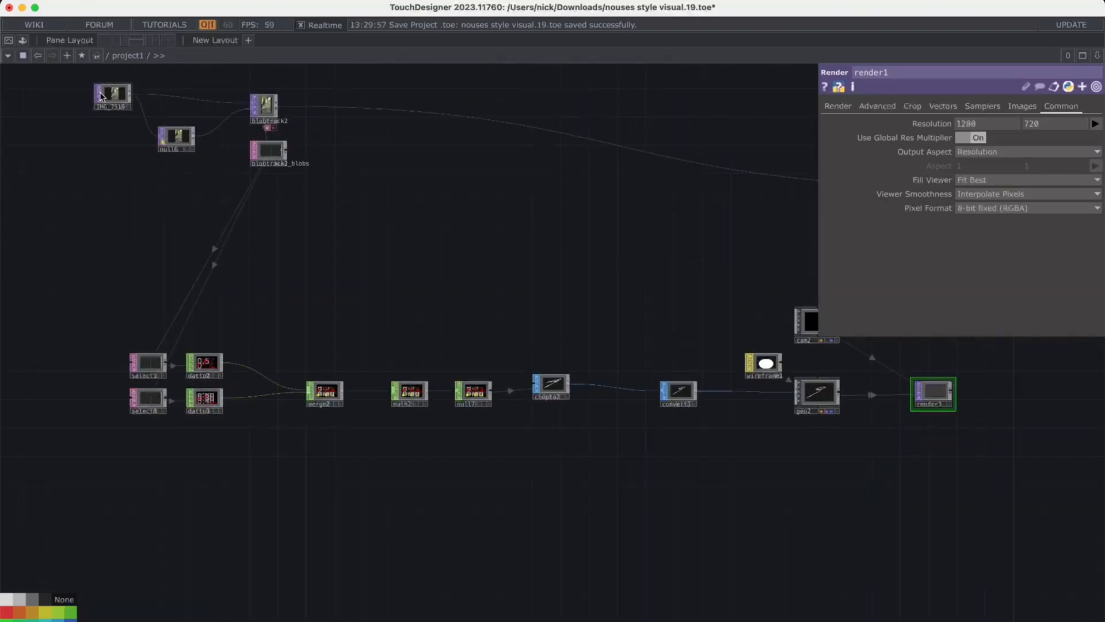
left_click_drag(93, 128, 106, 249)
scroll(141, 276, "up", 4)
left_click_drag(141, 289, 413, 198)
key("Tab")
type("info")
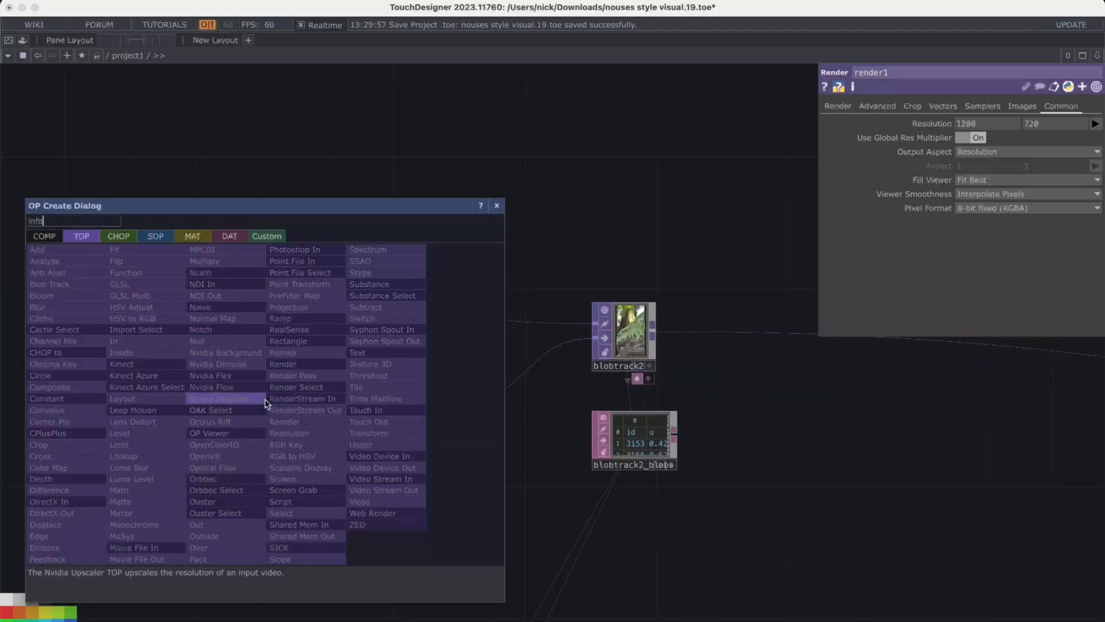
left_click(124, 237)
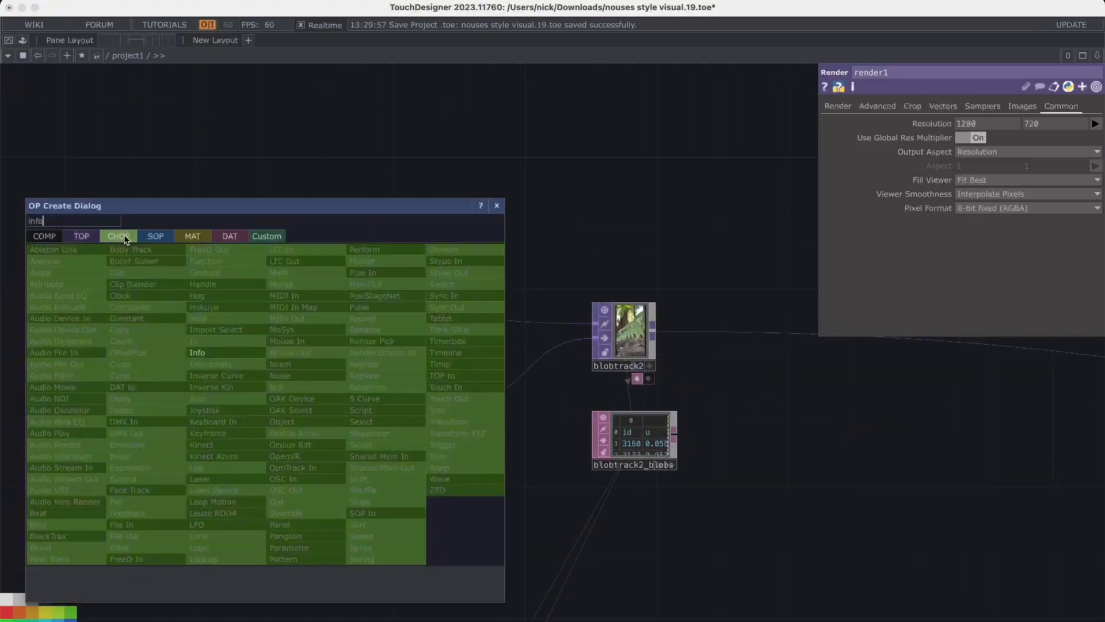
left_click(212, 353)
left_click(552, 538)
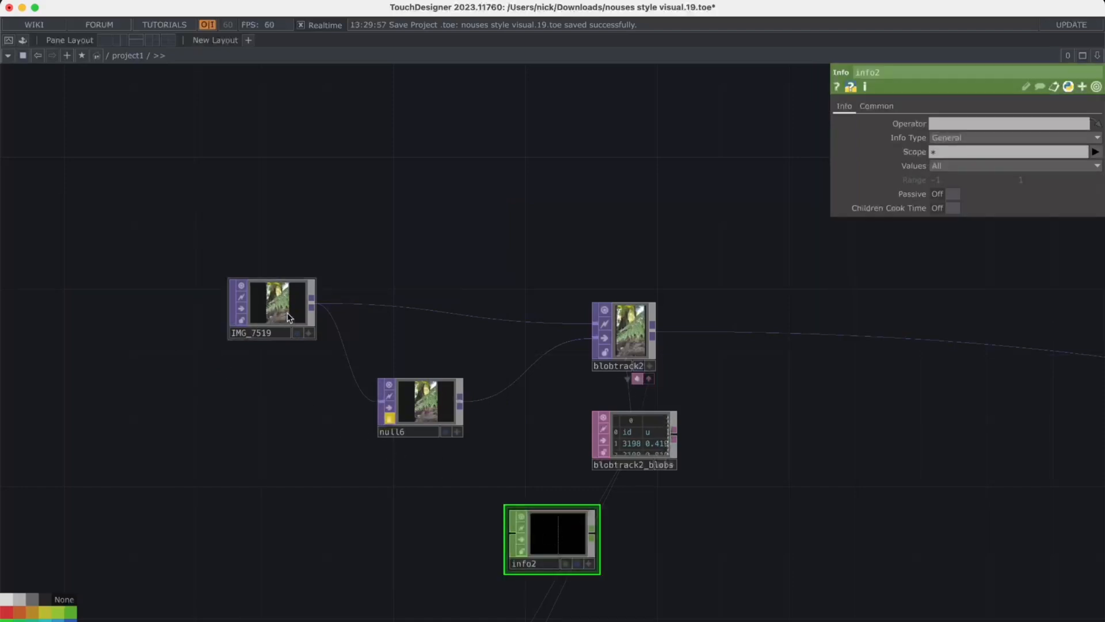
Step: Insert a Null TOP directly after the IMG_7519 movie so it feeds both null6 and blobtrack2
left_click_drag(288, 317, 105, 317)
right_click(130, 305)
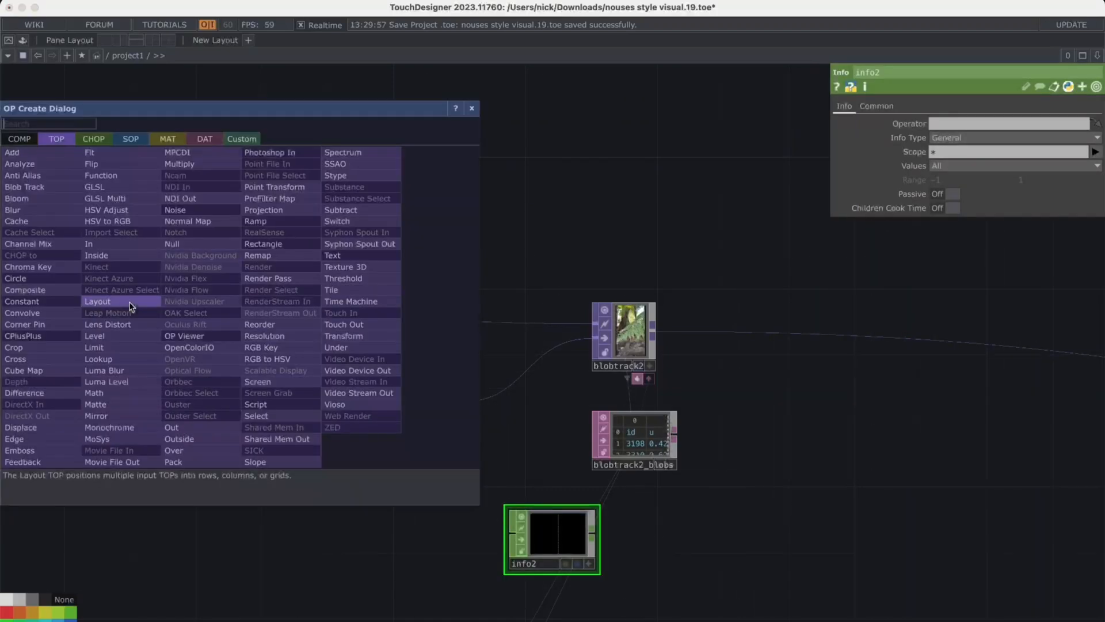
left_click(184, 244)
left_click_drag(196, 290, 211, 322)
left_click_drag(92, 304, 63, 304)
left_click_drag(214, 224, 344, 215)
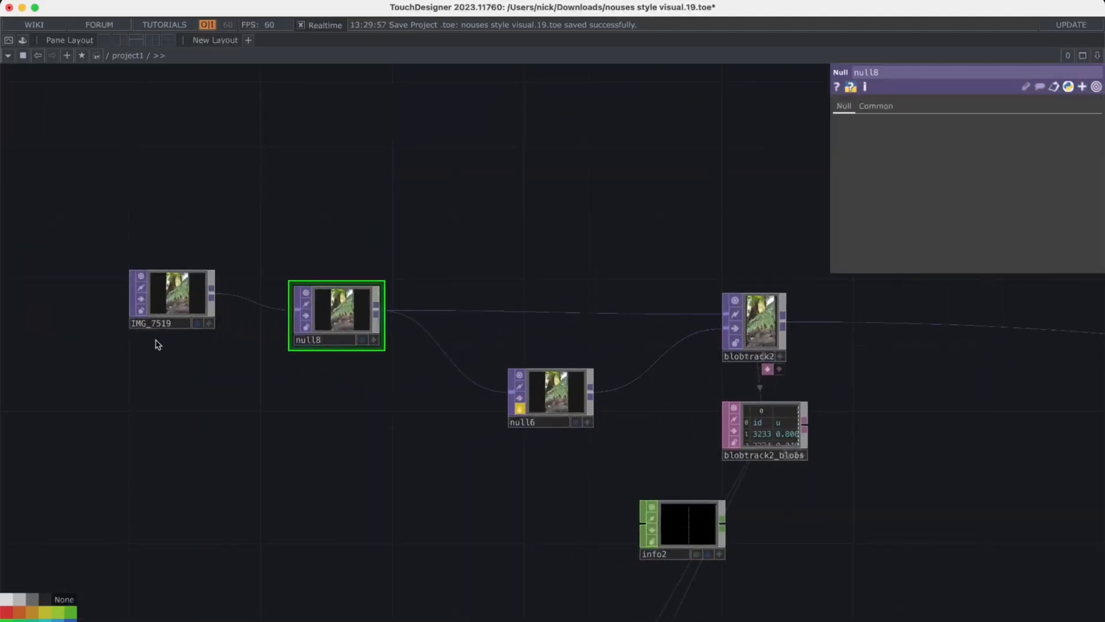
key("Tab")
type("mov")
left_click(96, 492)
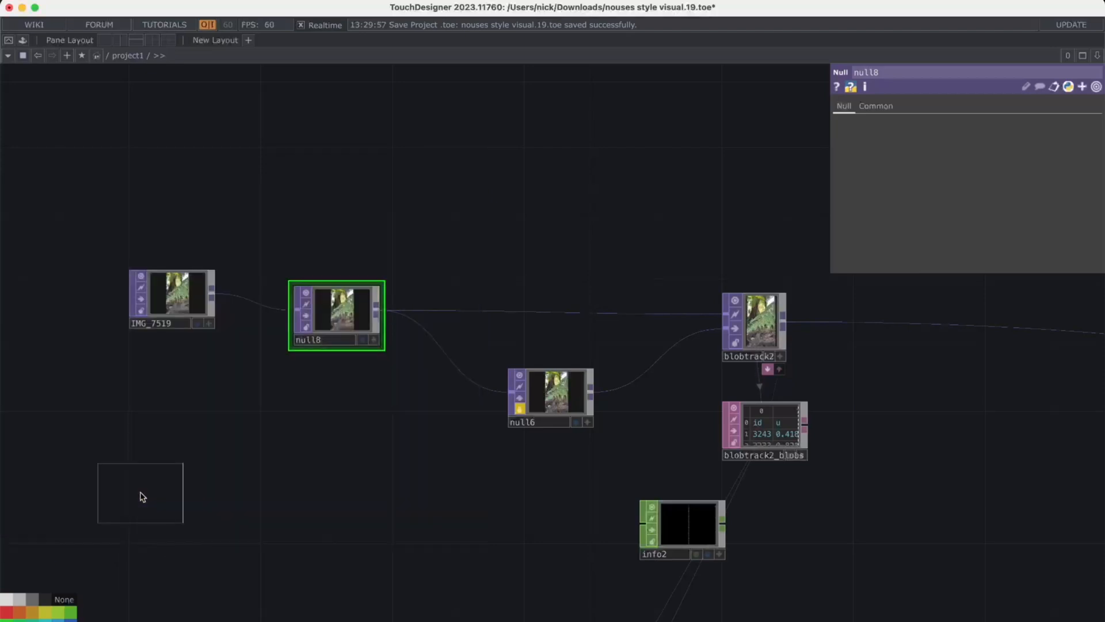
left_click(140, 489)
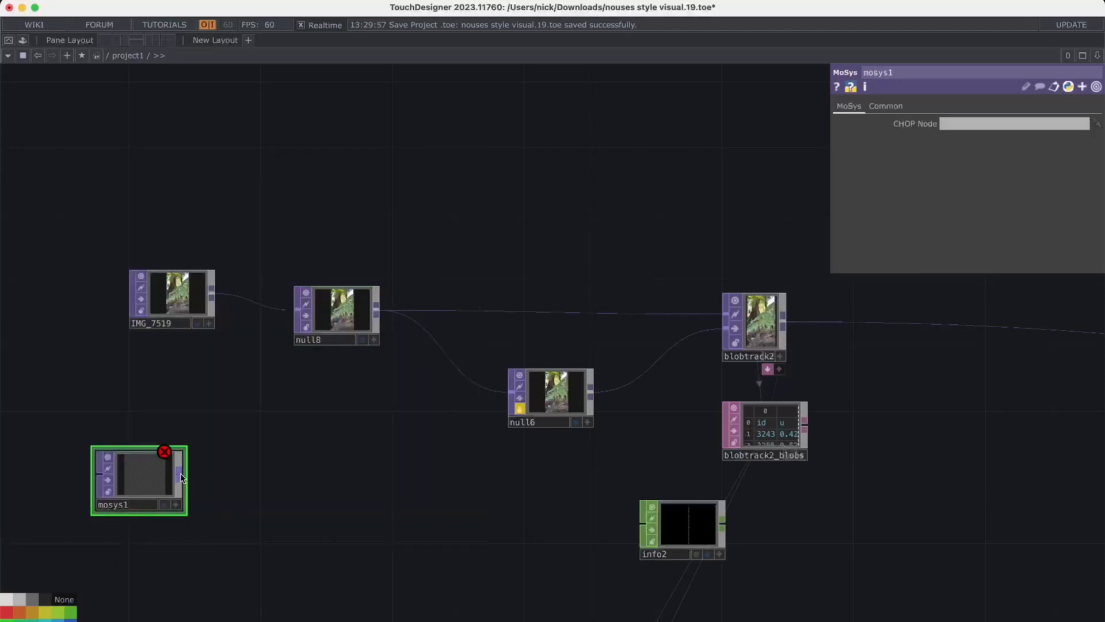
left_click_drag(179, 474, 286, 323)
key("super+z")
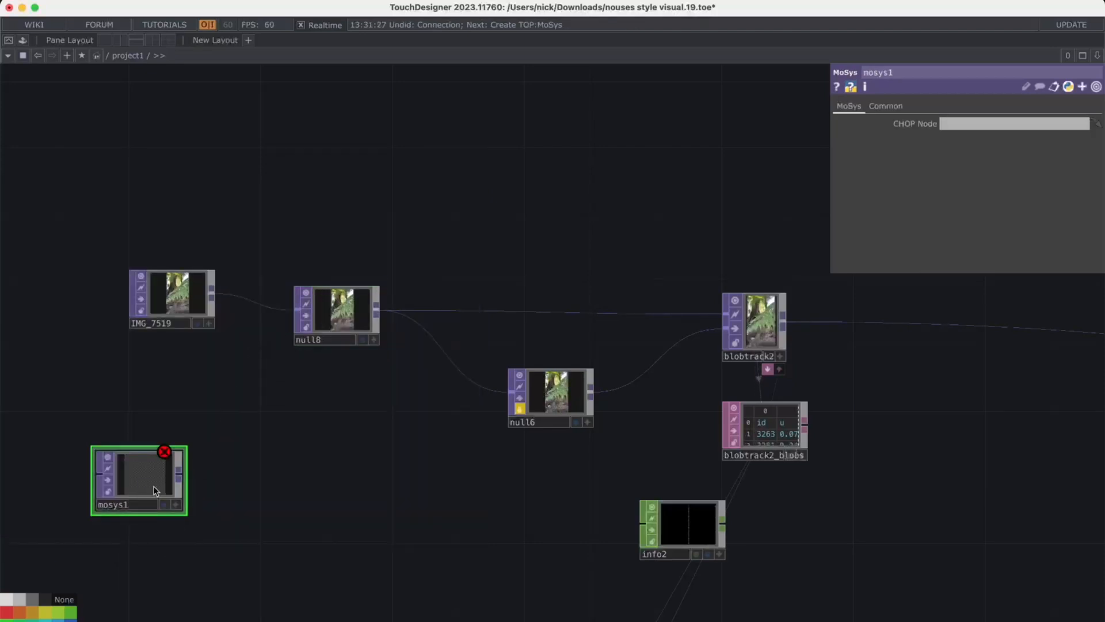
key("Delete")
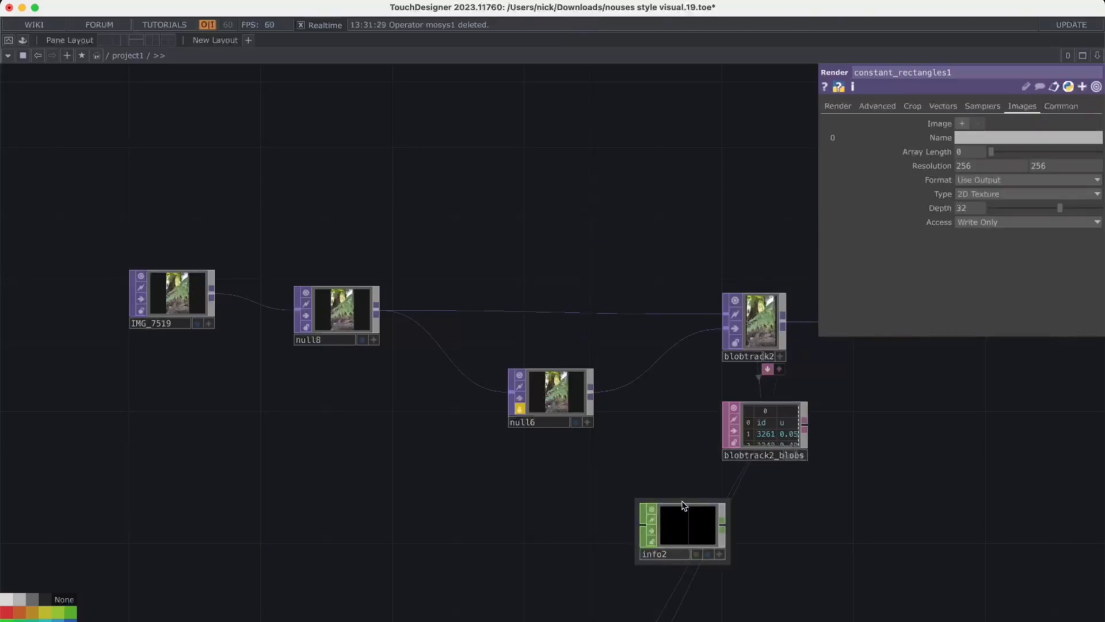
Step: Move the Info CHOP directly below the new Null TOP that follows the movie
left_click_drag(683, 505, 431, 423)
key("super+z")
left_click_drag(643, 516, 325, 467)
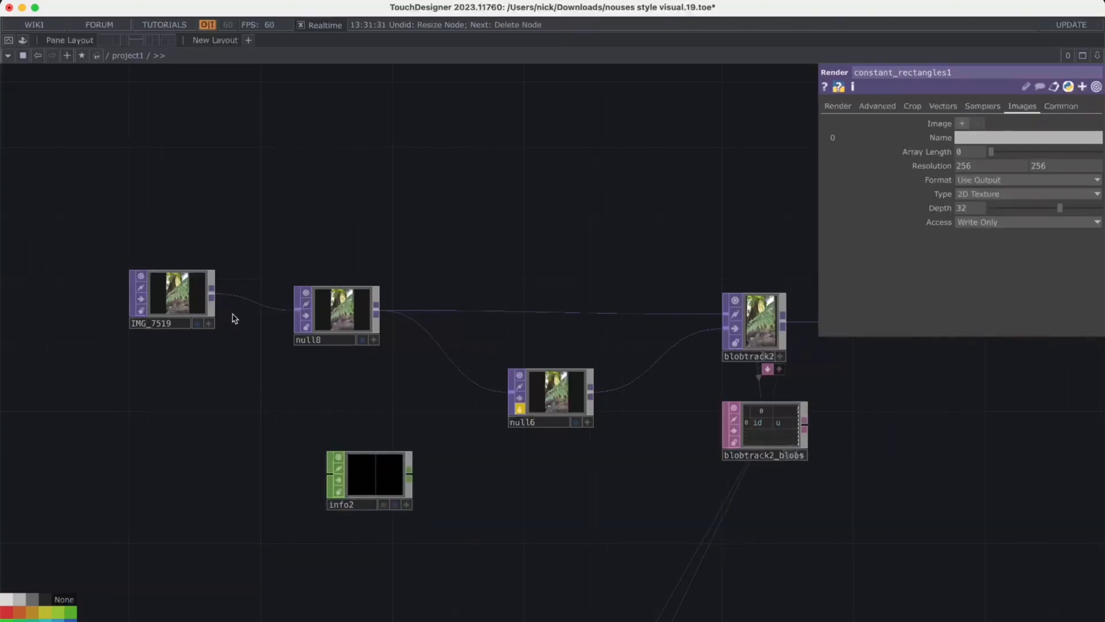
Step: Set the Info CHOP's operator to null8 and check its resx and resy channels
left_click(208, 319)
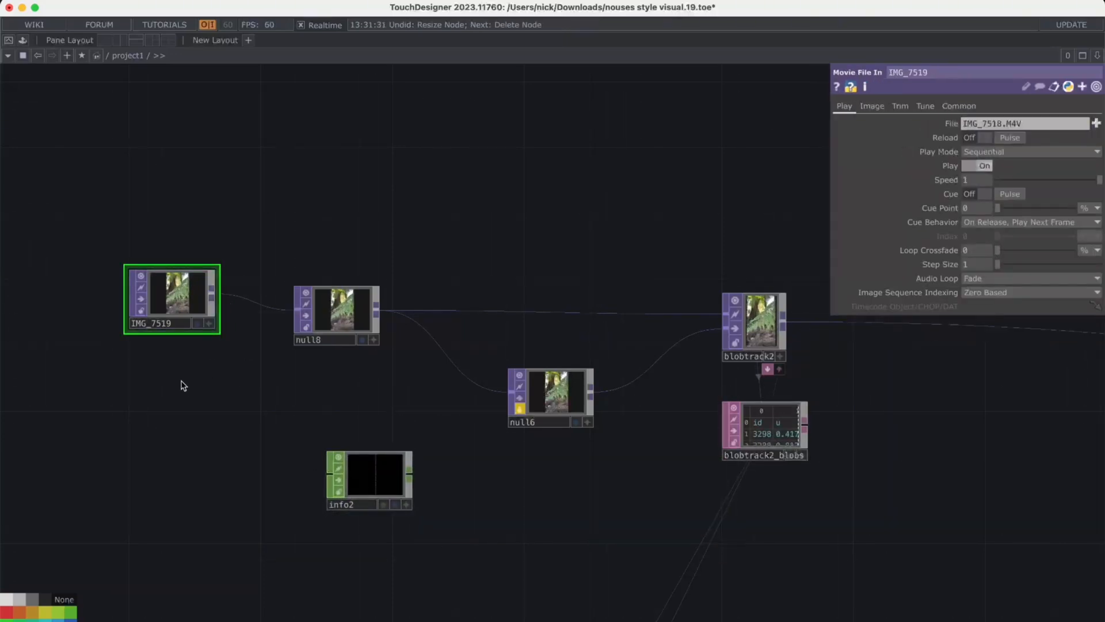
left_click(380, 496)
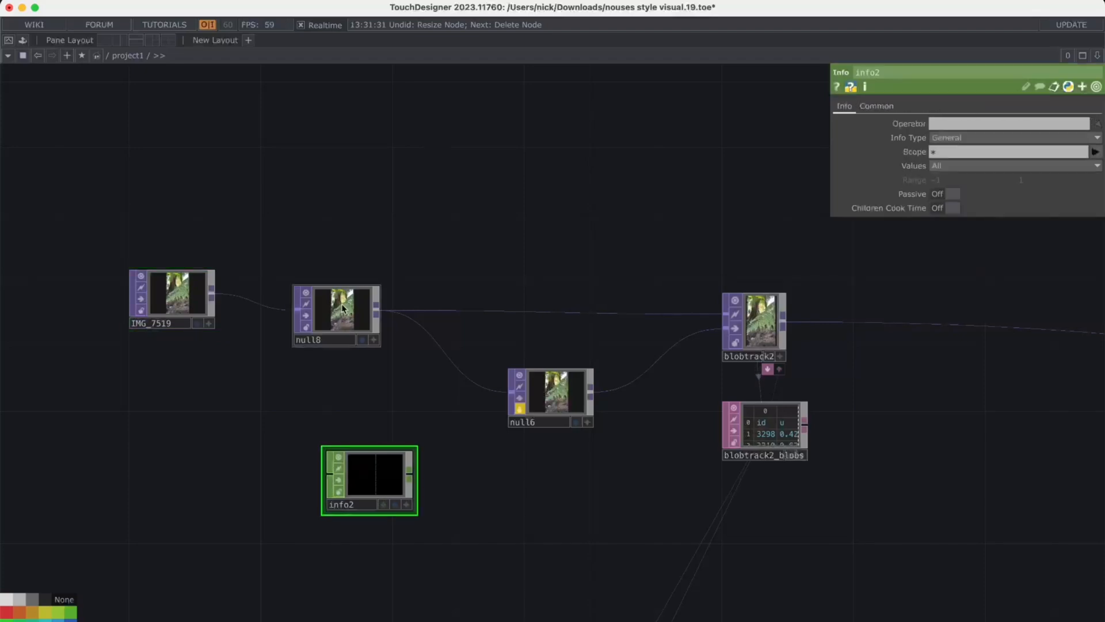
left_click_drag(343, 308, 371, 461)
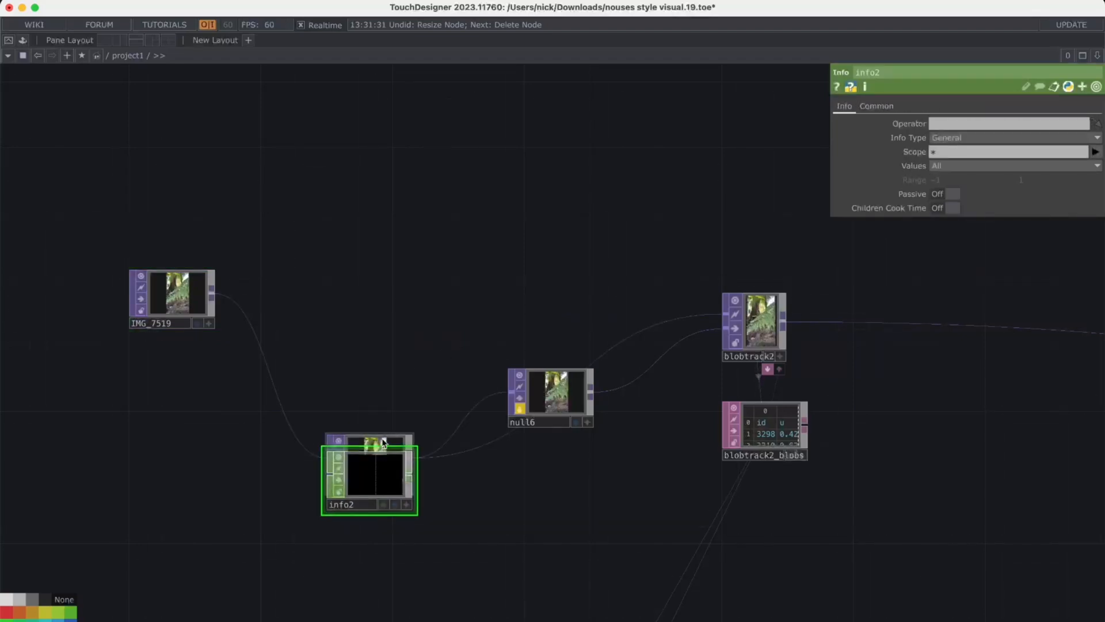
key("super+z")
left_click_drag(314, 330, 366, 484)
scroll(355, 477, "up", 10)
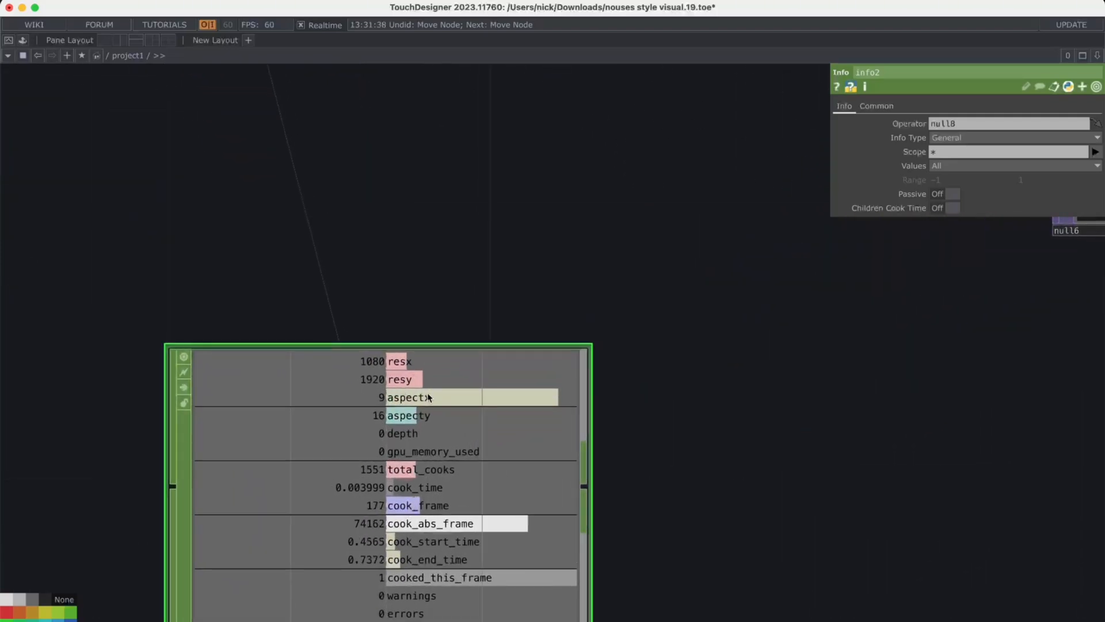
scroll(437, 425, "down", 10)
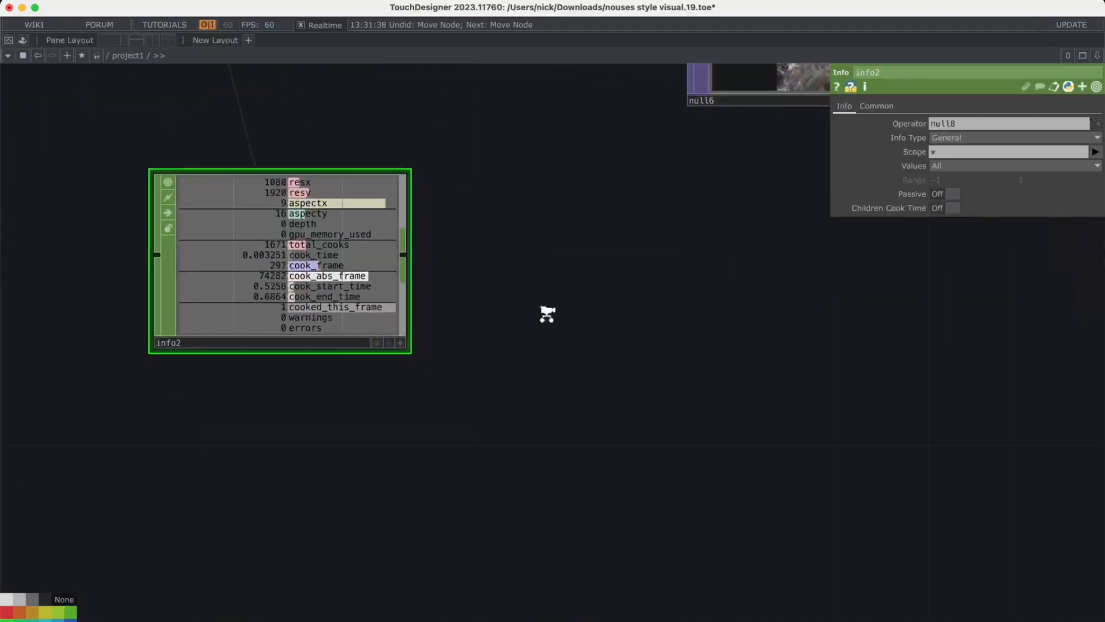
scroll(547, 316, "down", 10)
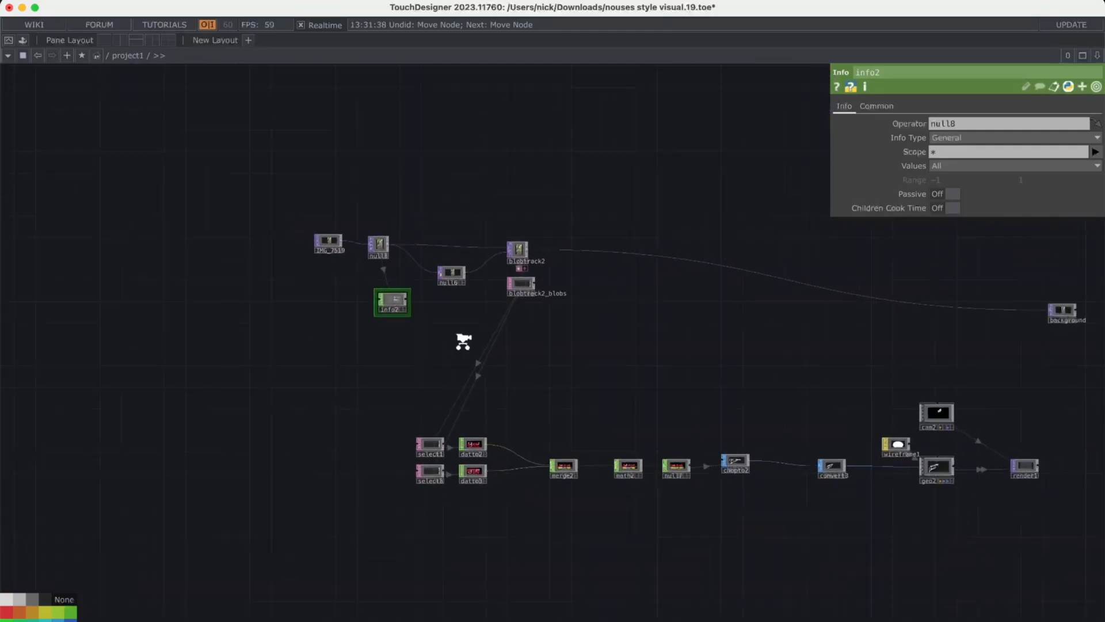
Step: Add a Select CHOP in the empty space between the video source nodes and the blob curve chain
scroll(389, 364, "right", 2)
key("Tab")
type("se")
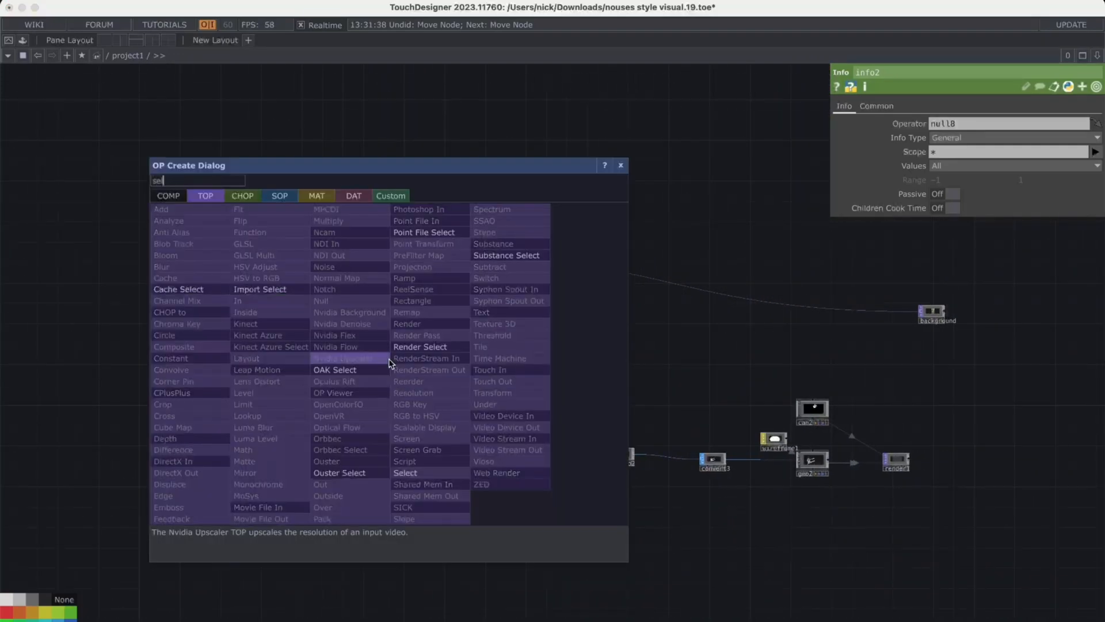
left_click(244, 200)
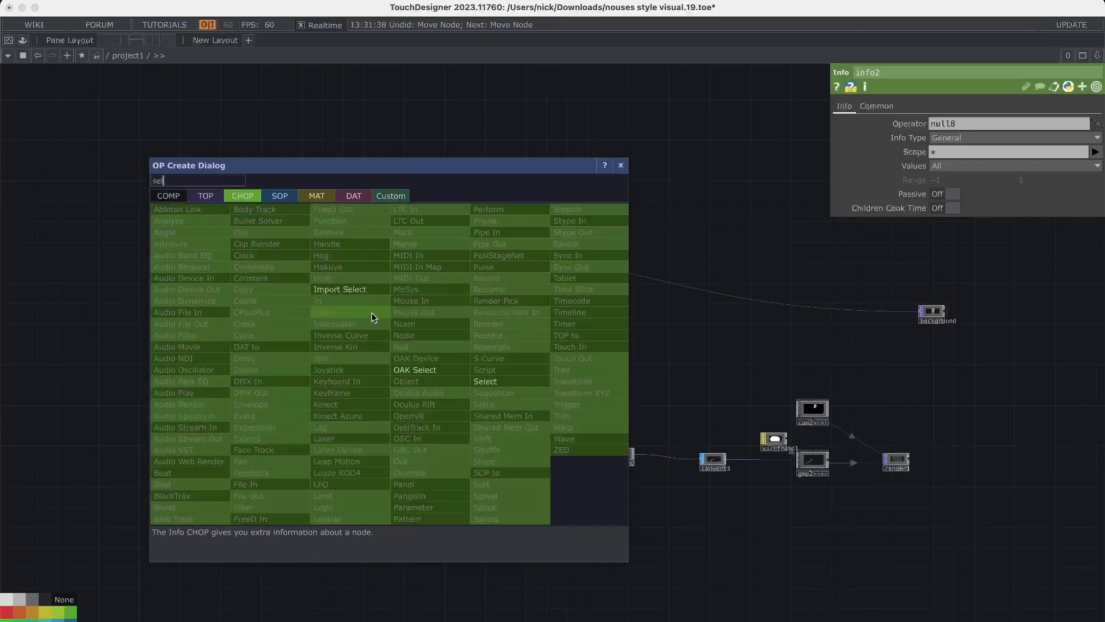
left_click(506, 389)
left_click(328, 359)
Step: Set the new Select CHOP's source to info2 and move info2 up closer beneath null8
scroll(275, 303, "up", 5)
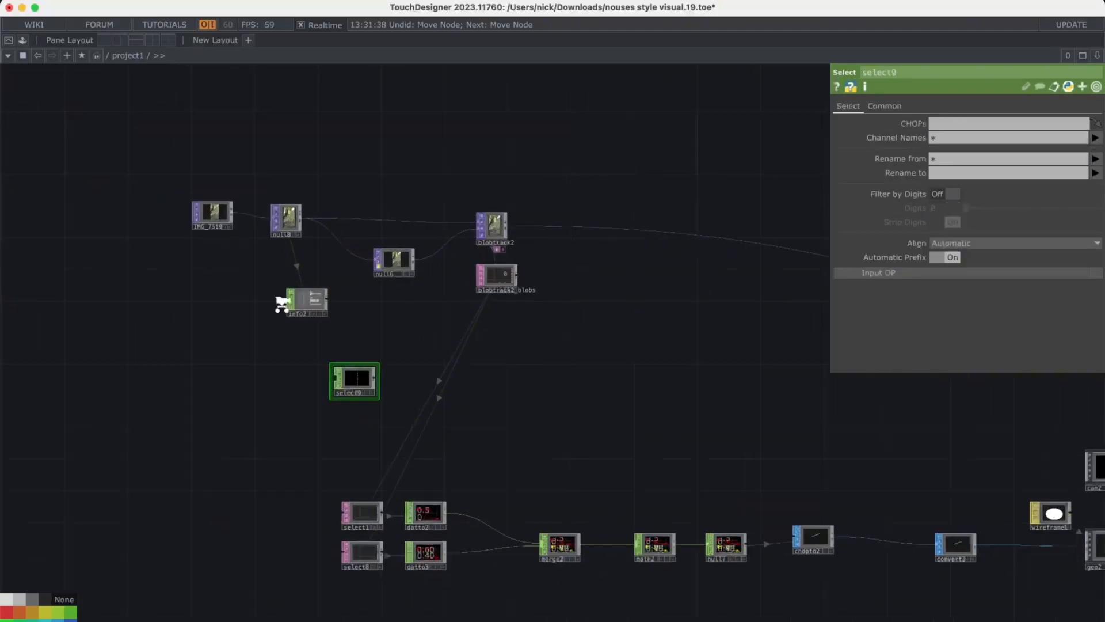
mouse_move(302, 297)
left_mouse_down()
mouse_move(385, 433)
mouse_move(372, 400)
left_mouse_up()
left_click_drag(312, 297, 293, 259)
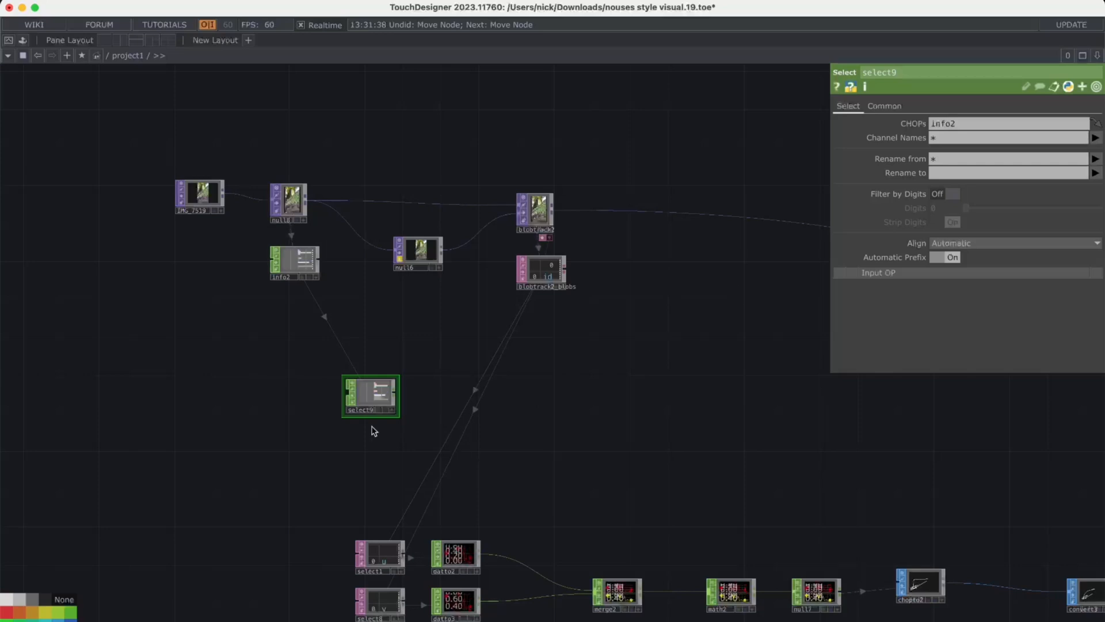
Step: Limit the Select CHOP's channel names to resx and resy
scroll(371, 409, "up", 8)
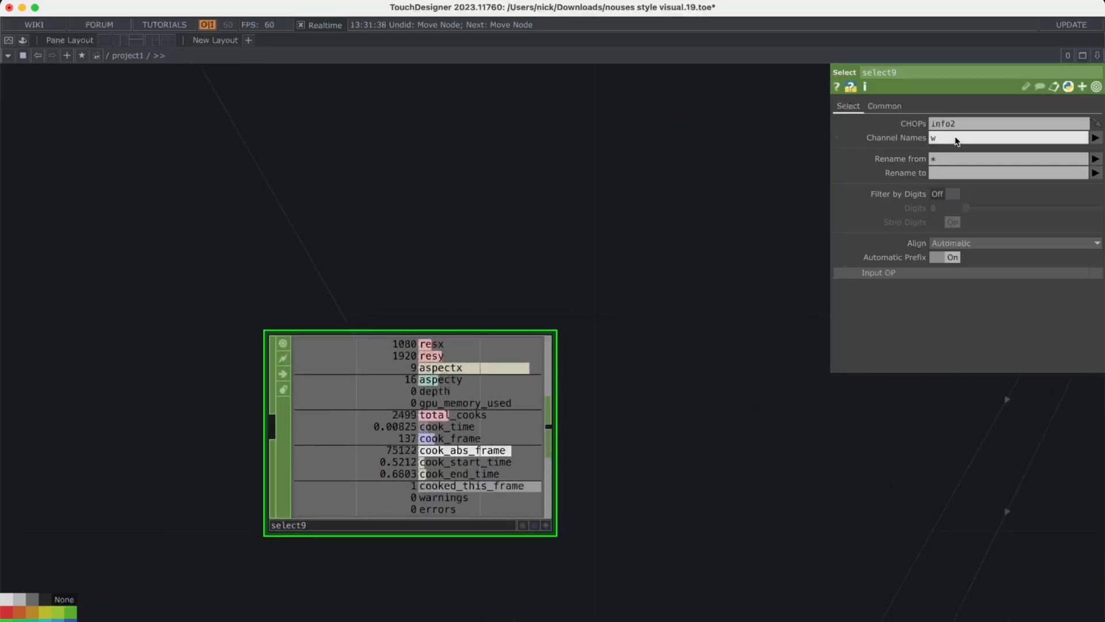
key("BackSpace")
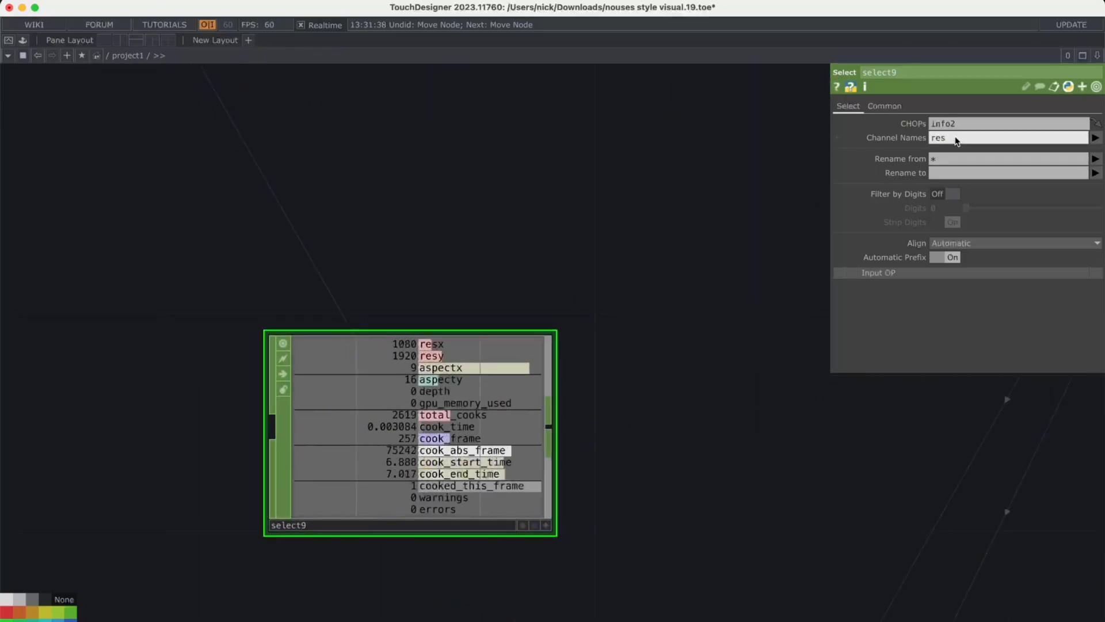
type("y")
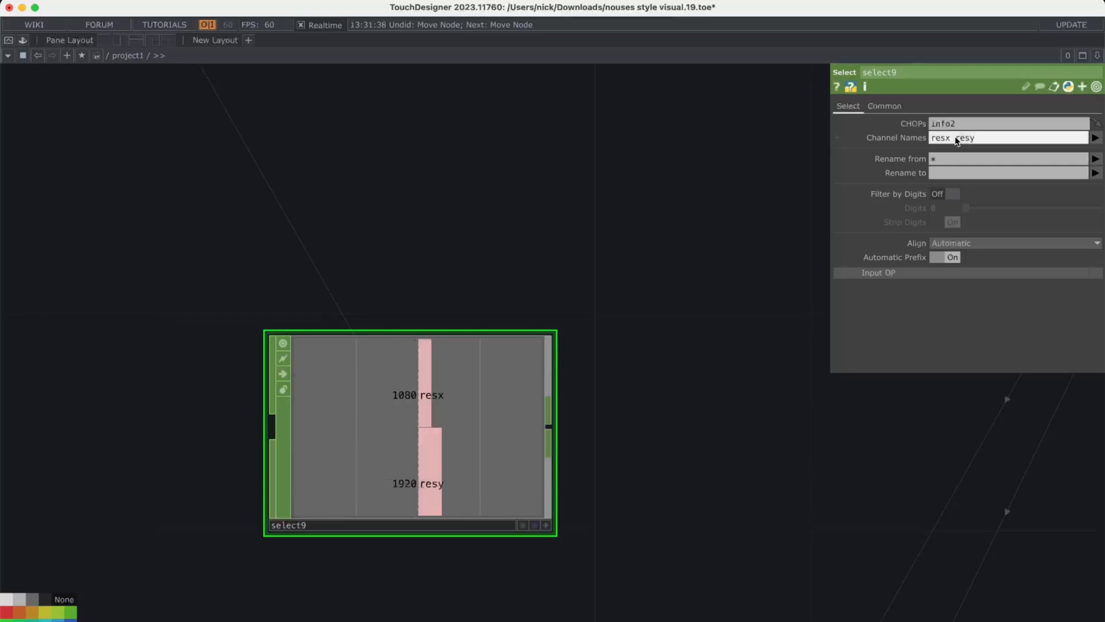
key("Return")
Step: Move the select9 CHOP across the network so it sits directly above render1
scroll(678, 348, "down", 8)
middle_click_drag(747, 392, 344, 396)
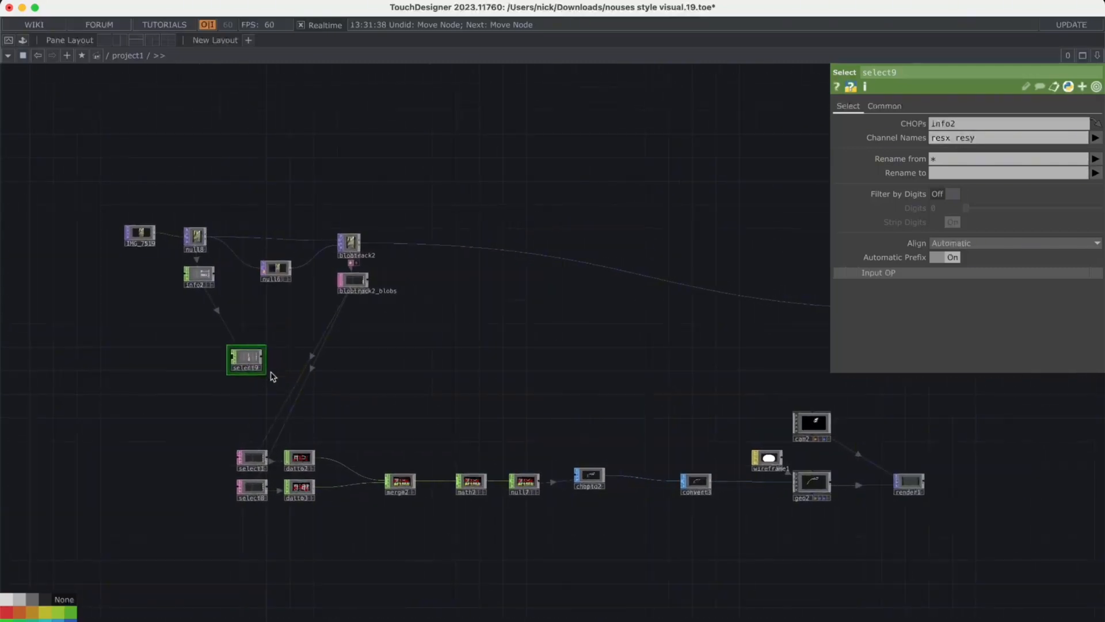
left_click_drag(259, 366, 900, 445)
scroll(895, 475, "up", 2)
scroll(894, 475, "up", 7)
left_click_drag(815, 453, 488, 445)
Step: Link render1's resolution width to select9's resx channel and its height to the resy channel
left_click(702, 460)
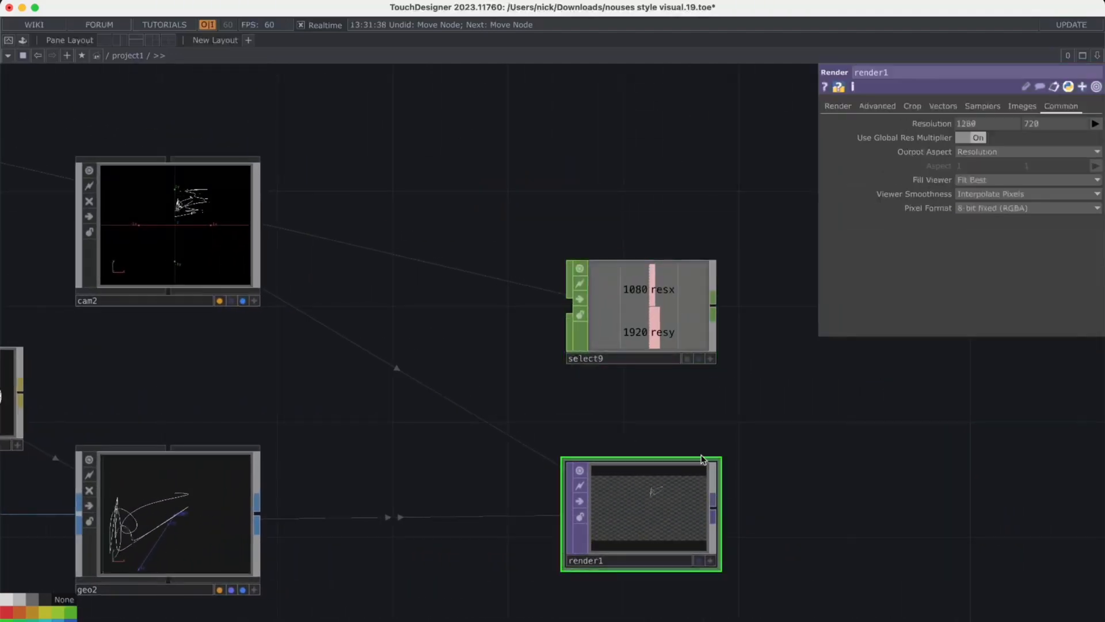
left_click(710, 360)
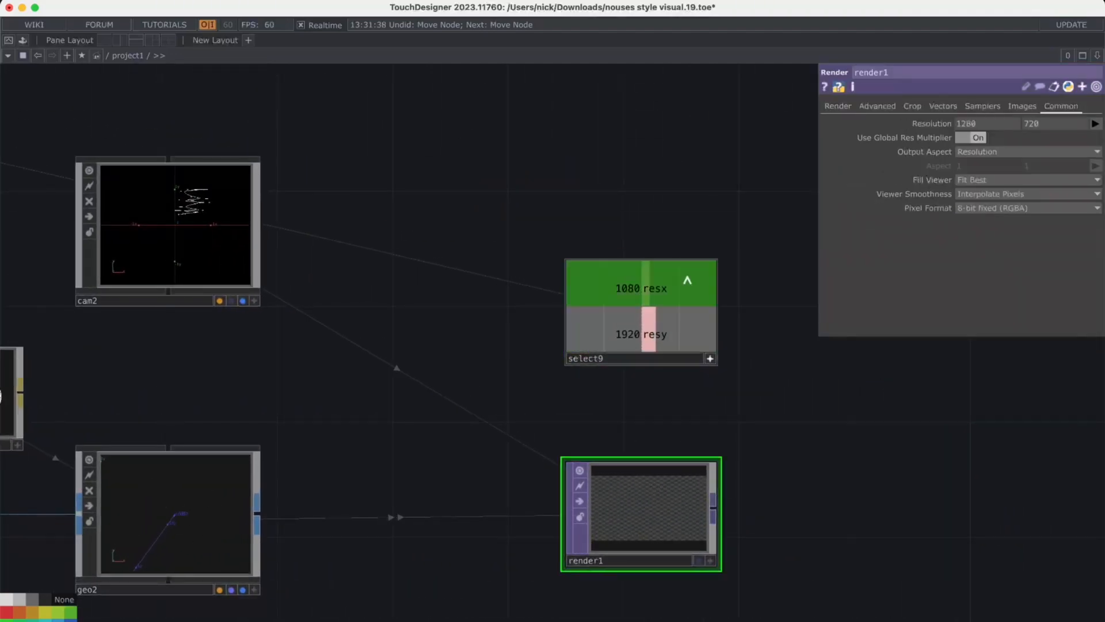
left_click_drag(657, 287, 981, 123)
left_click(990, 117)
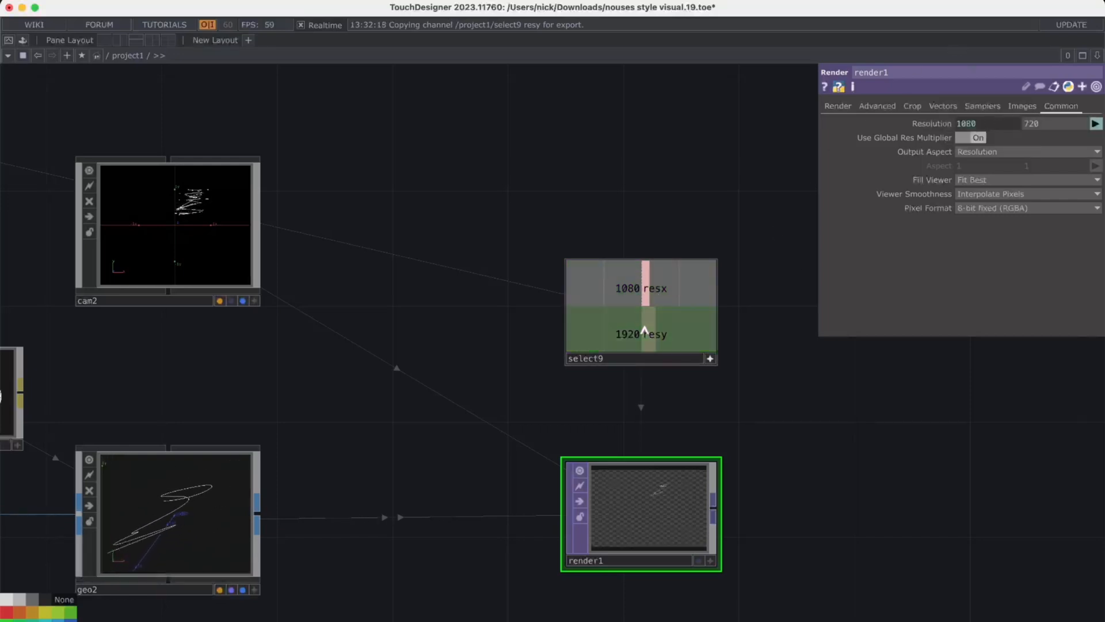
left_click_drag(645, 330, 1038, 123)
left_click(1045, 118)
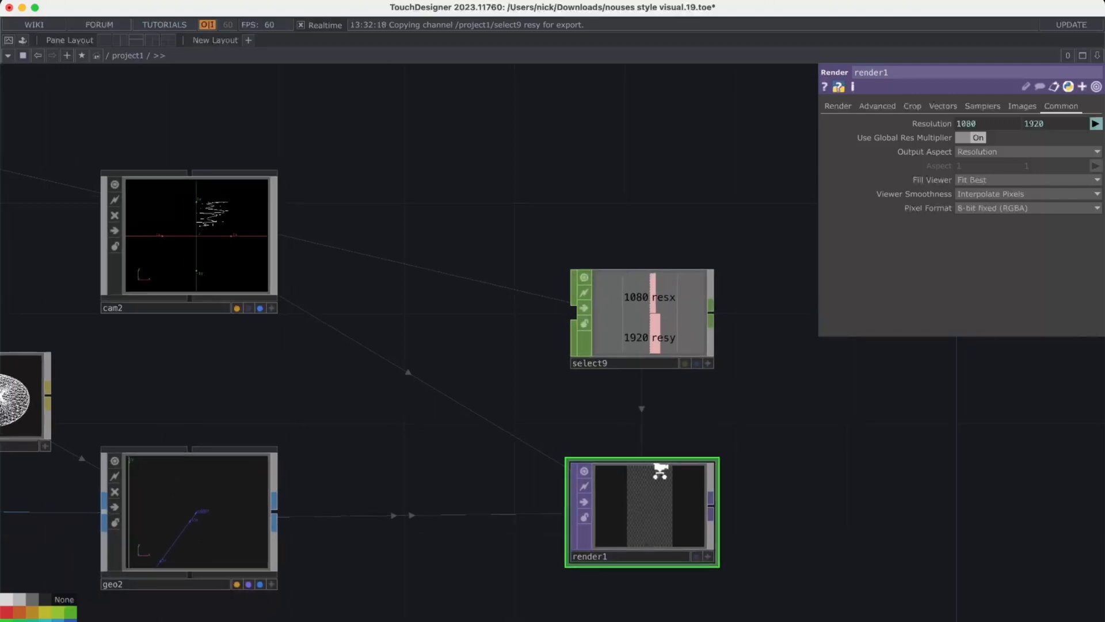
Step: Display render1 behind the network, leaving the background node's display off
scroll(661, 464, "down", 4)
scroll(639, 445, "right", 2)
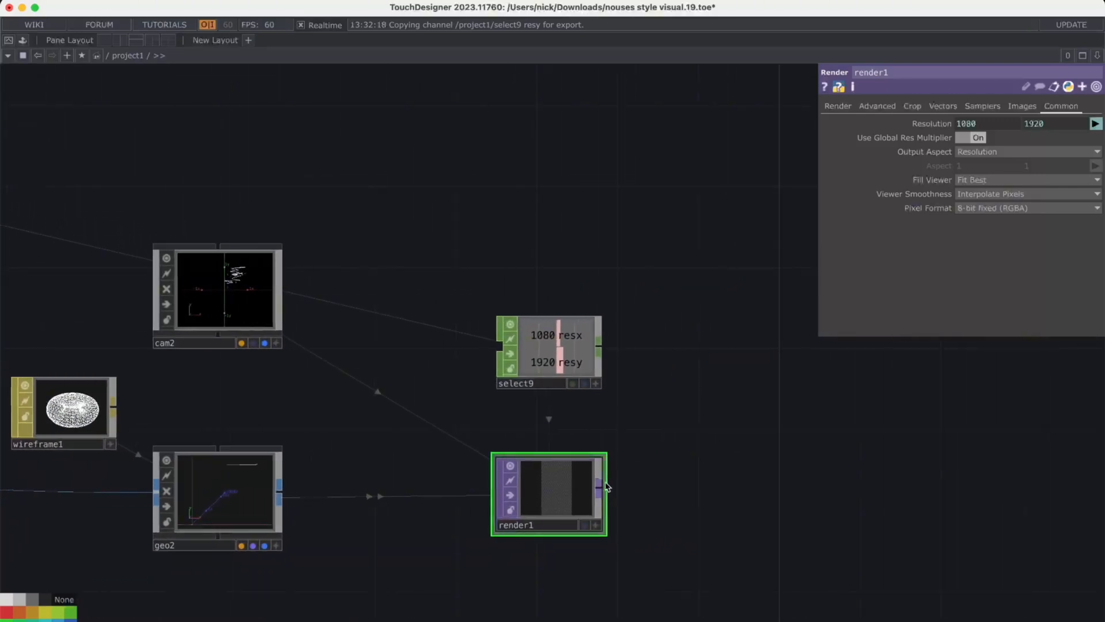
scroll(607, 476, "down", 5)
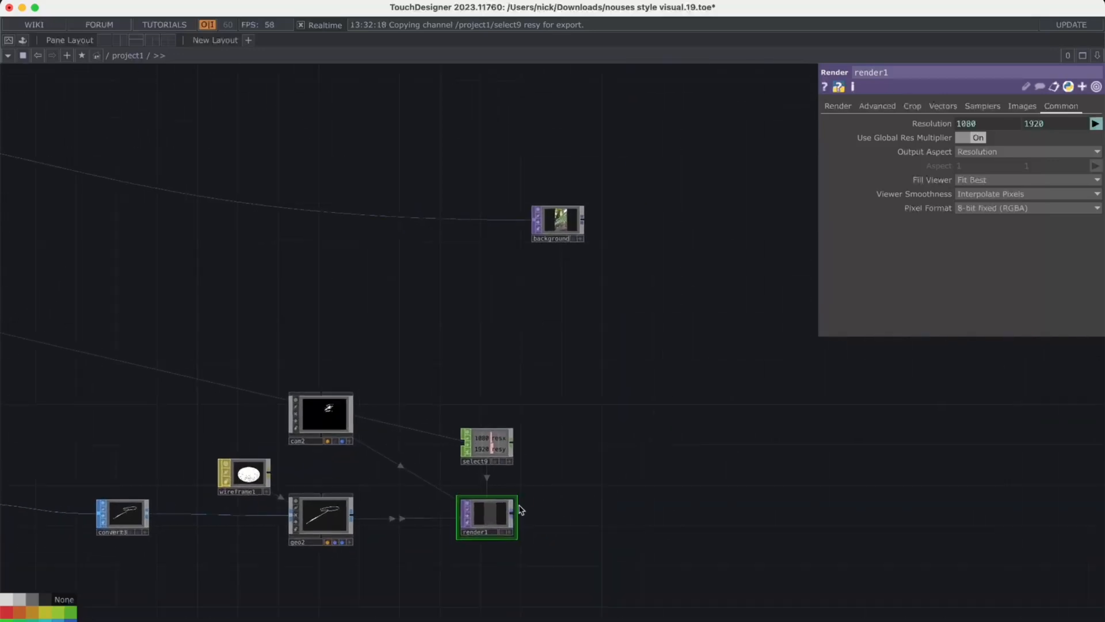
left_click(504, 533)
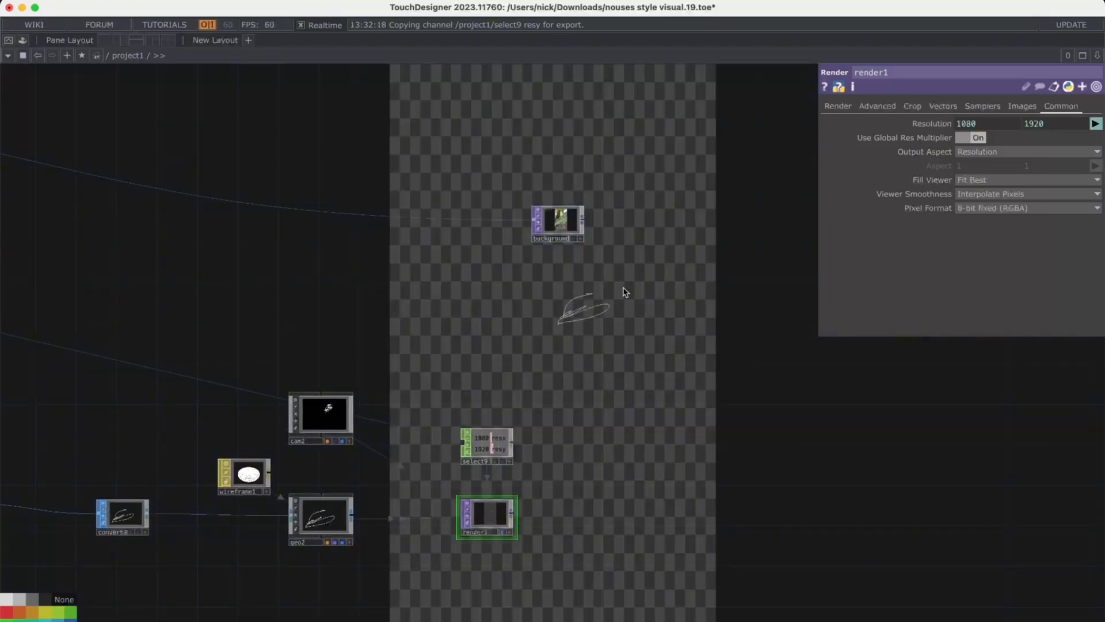
left_click(575, 239)
left_click(576, 239)
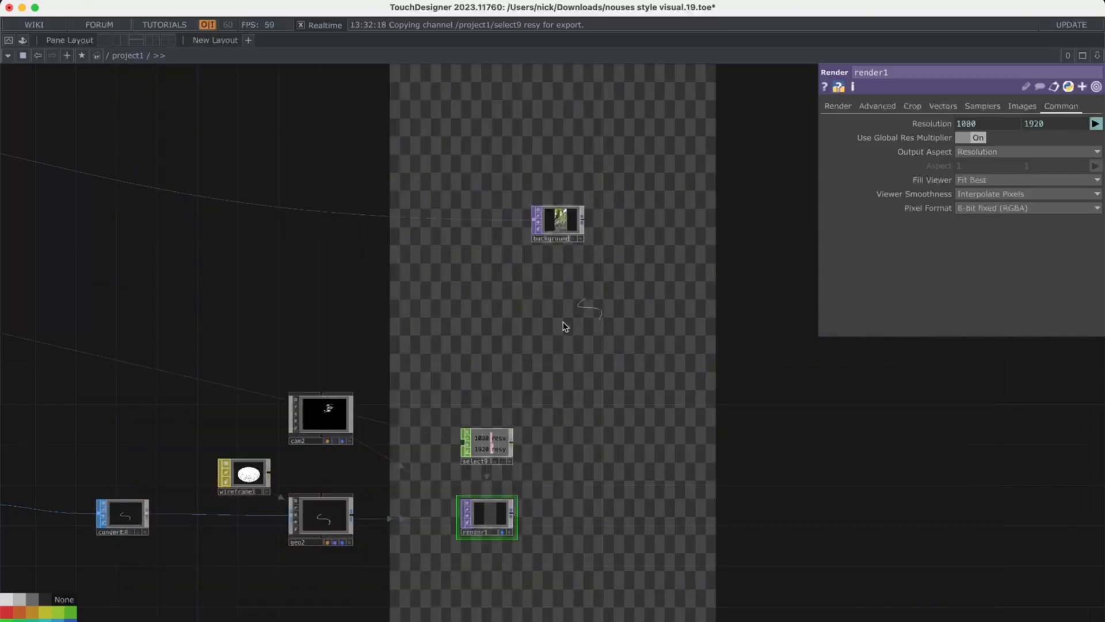
Step: Examine the Y scale expression of cam1 in the original network above
scroll(504, 326, "down", 4)
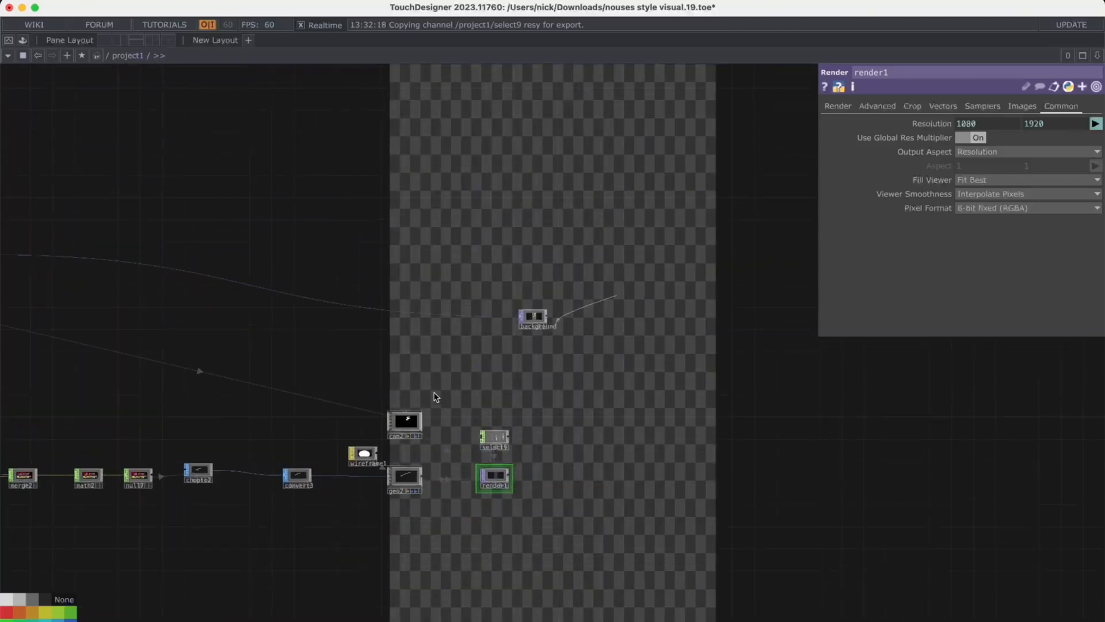
left_click_drag(457, 386, 414, 578)
scroll(414, 577, "down", 3)
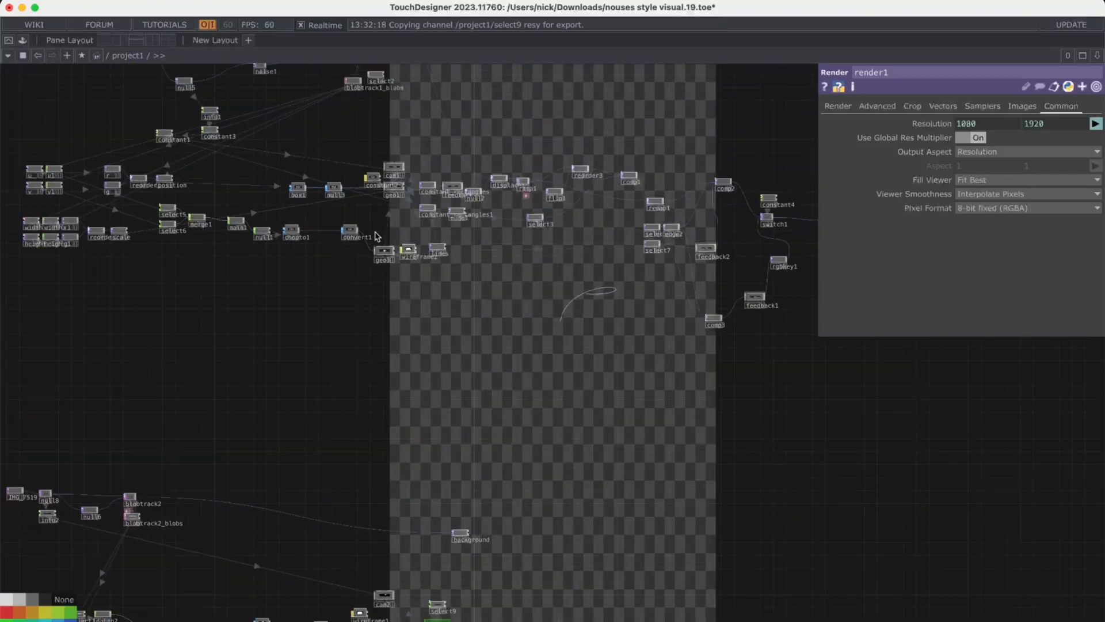
scroll(392, 216, "up", 10)
left_click_drag(392, 217, 364, 473)
scroll(415, 395, "up", 2)
scroll(414, 395, "down", 3)
left_click_drag(379, 237, 318, 463)
left_click_drag(217, 472, 660, 433)
scroll(661, 432, "down", 4)
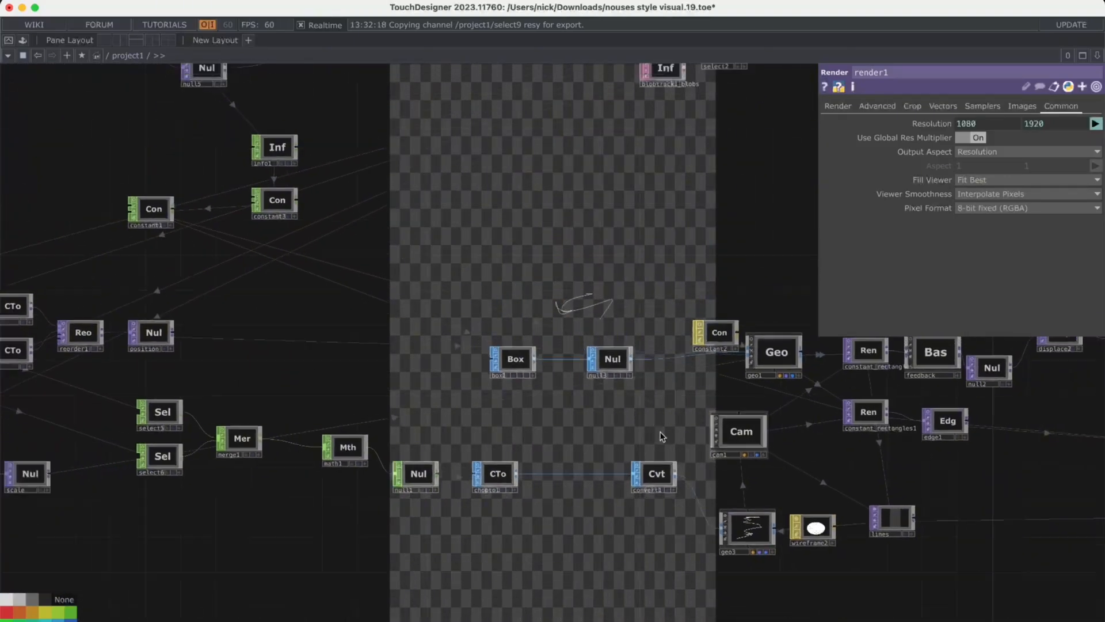
scroll(665, 435, "down", 2)
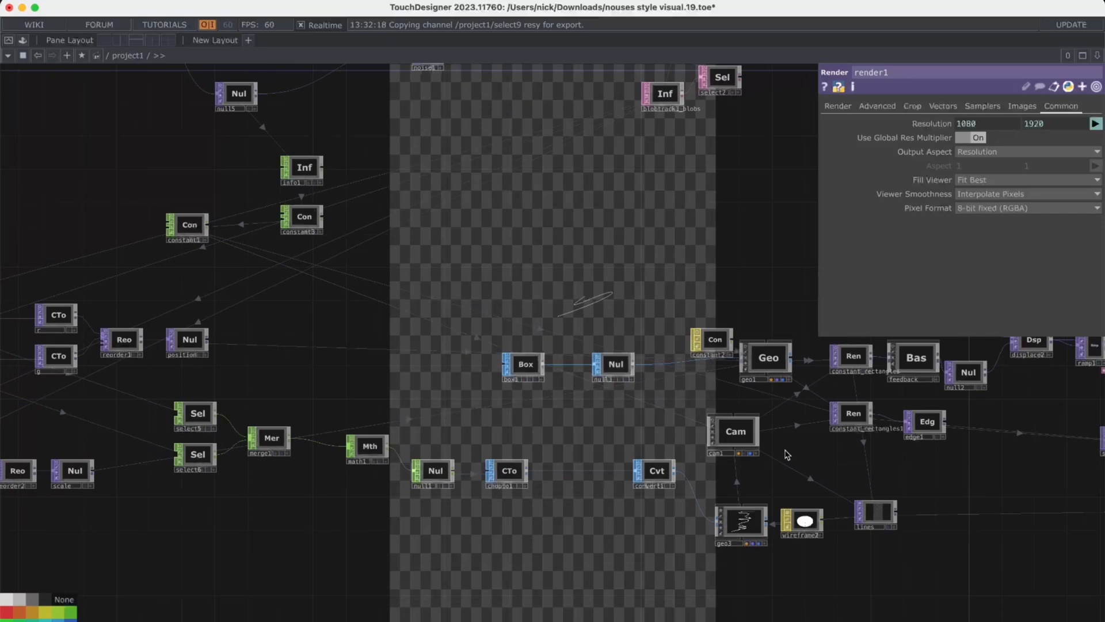
left_click(745, 437)
left_click(930, 179)
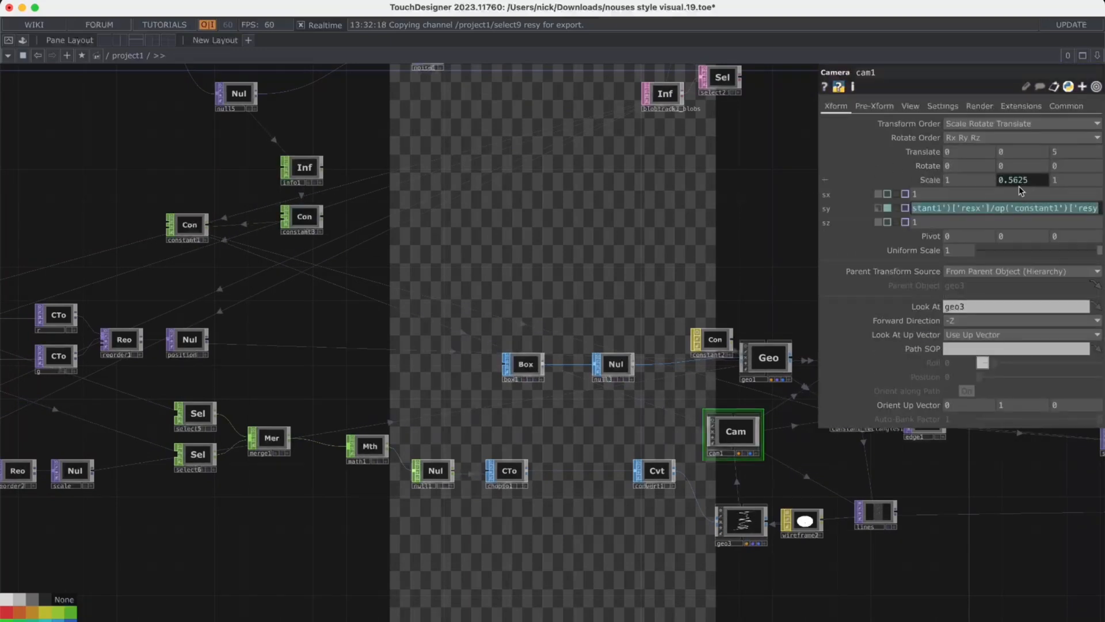
left_click(1046, 207)
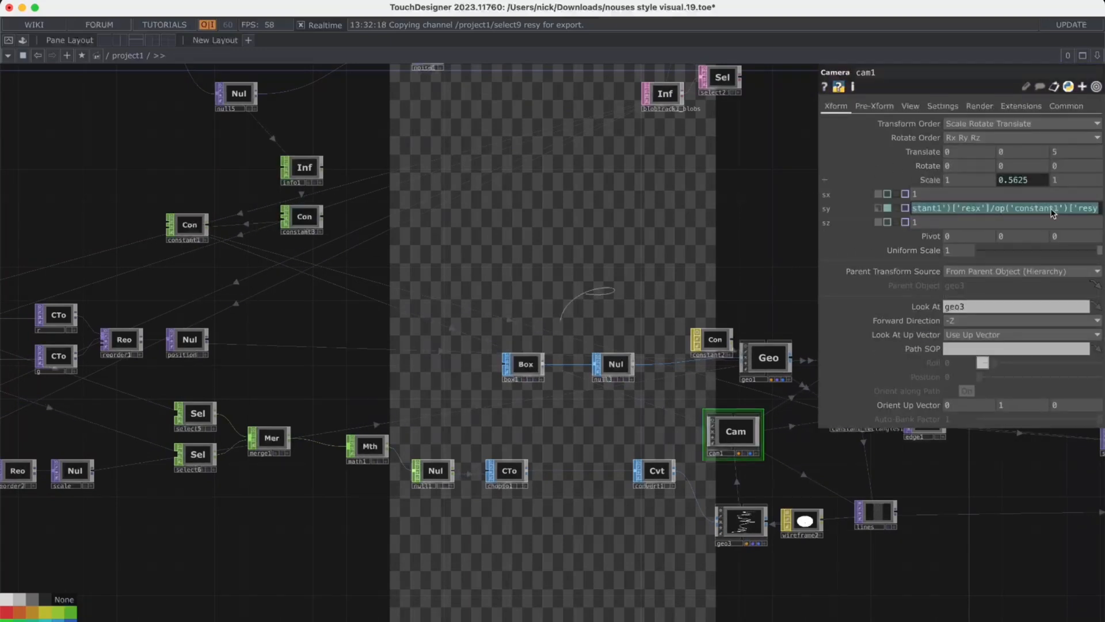
Step: Move cam1 up so it sits above geo1
left_click_drag(749, 433, 774, 260)
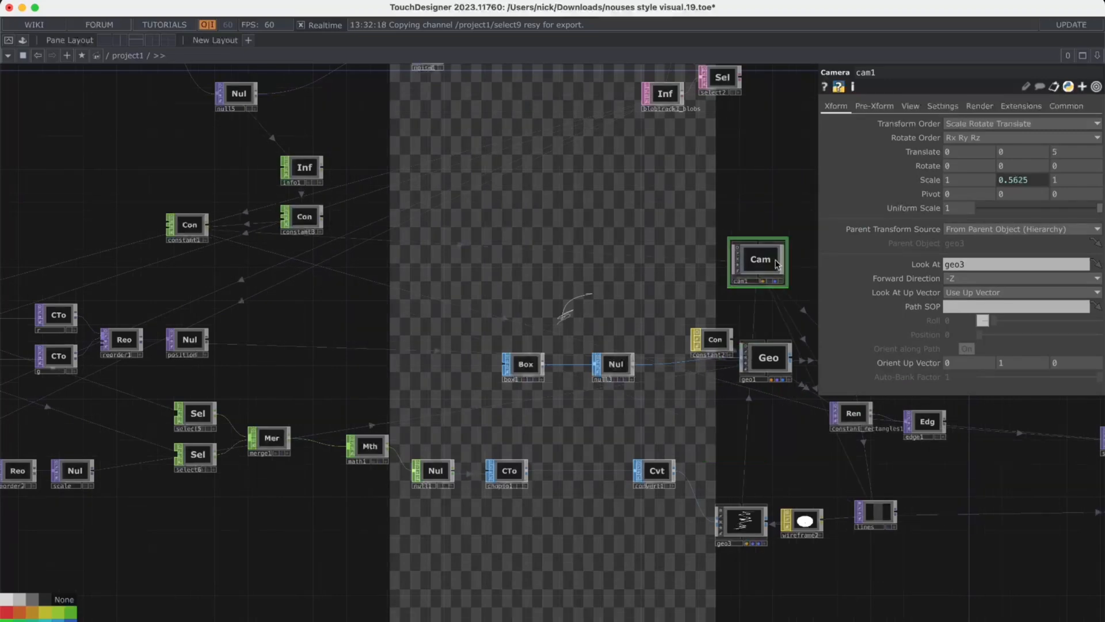
left_click_drag(731, 358, 712, 69)
left_click_drag(647, 337, 619, 239)
left_click_drag(638, 356, 630, 299)
Step: Return to the rebuilt blob curve chain and save the project
scroll(631, 299, "down", 3)
scroll(631, 299, "down", 5)
left_click_drag(670, 408, 676, 345)
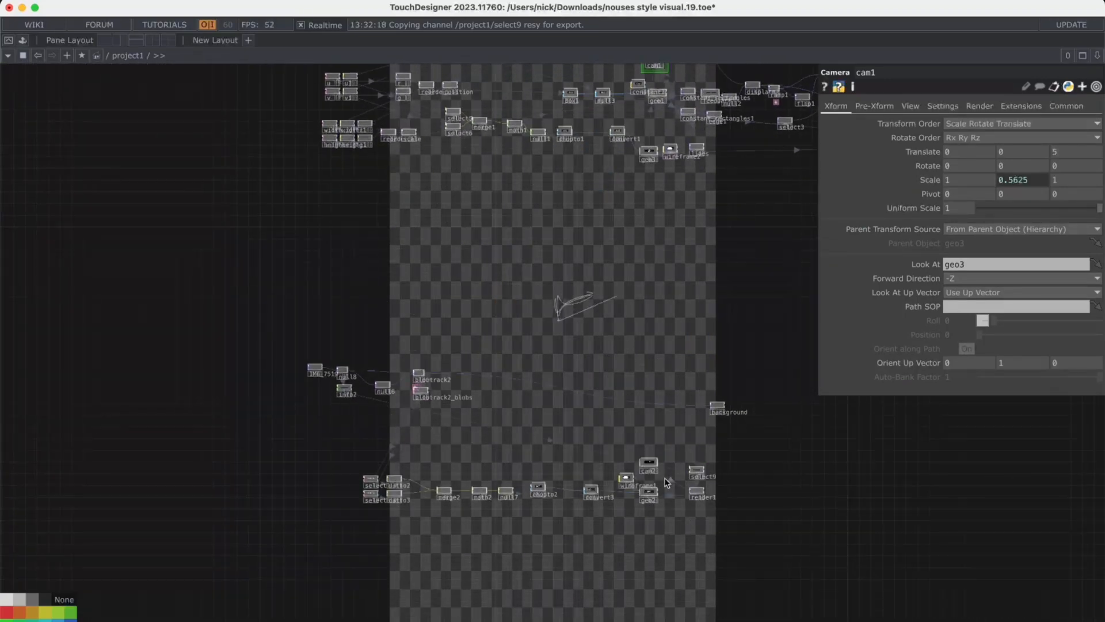
scroll(664, 480, "up", 5)
key("super+s")
scroll(644, 458, "up", 1)
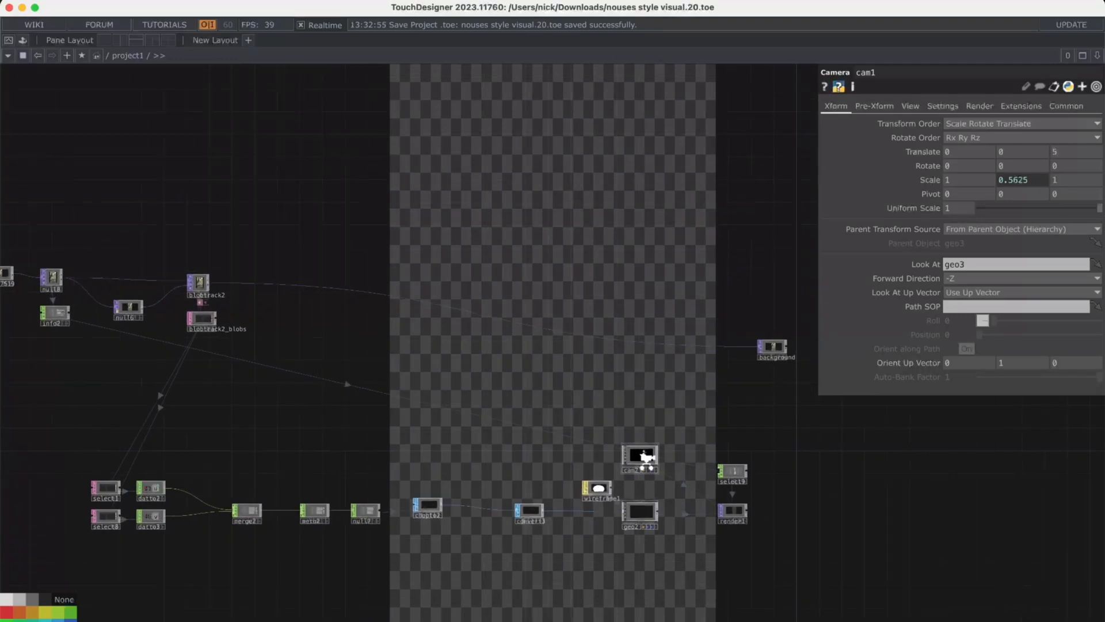
Step: Compare cam2's transform settings with cam1's Y scale and Look At settings in the original network
left_click(647, 458)
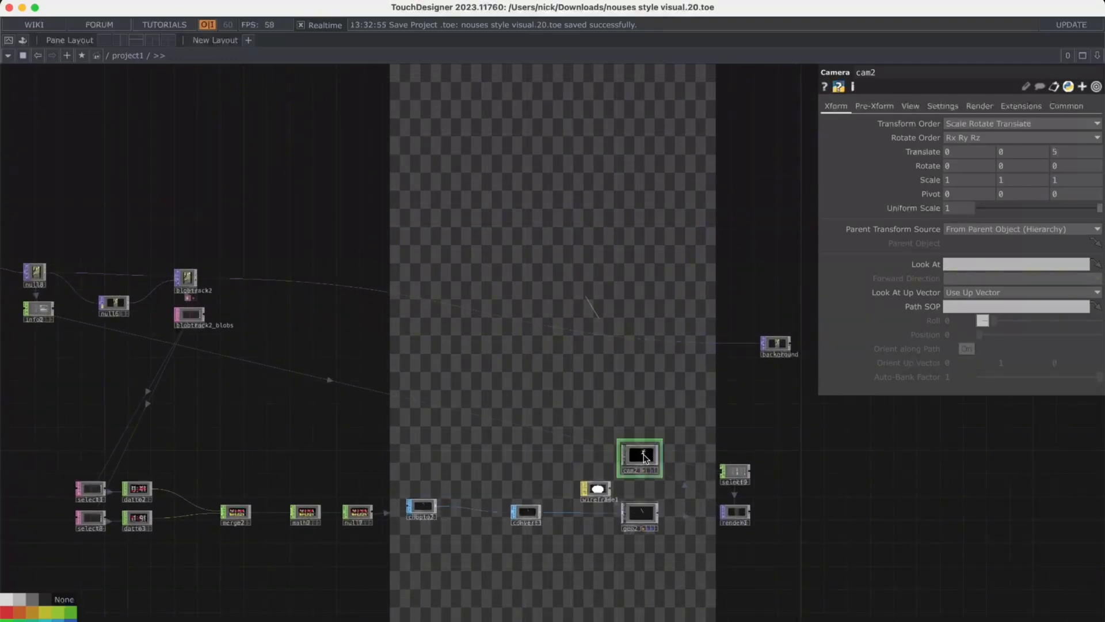
scroll(645, 458, "up", 3)
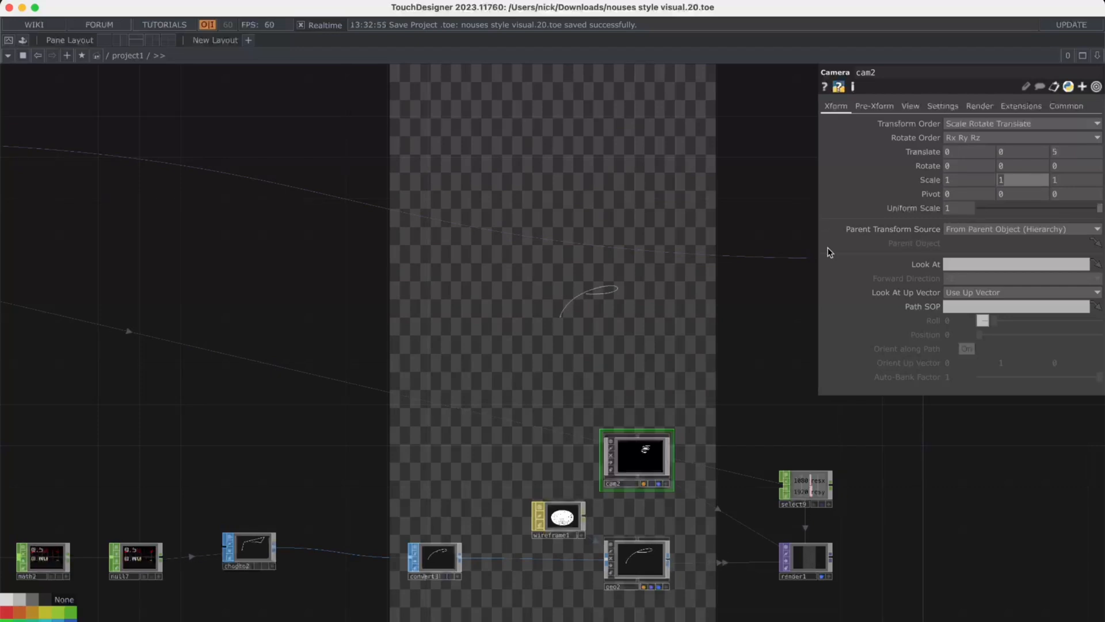
scroll(698, 290, "down", 8)
left_click_drag(655, 427, 588, 580)
left_click_drag(671, 349, 641, 490)
left_click(585, 101)
left_click_drag(670, 440, 670, 160)
scroll(579, 346, "up", 8)
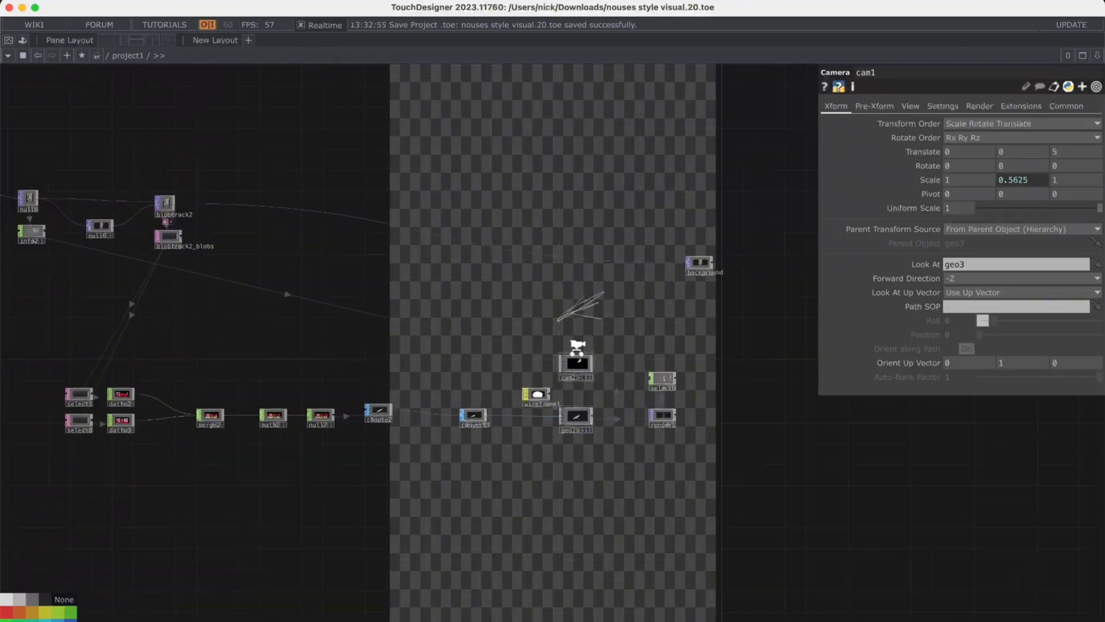
Step: Set cam2's Look At to geo2 and its Y scale to the expression op('constant1')['resx']/op('constant1')['resy']
left_click(582, 369)
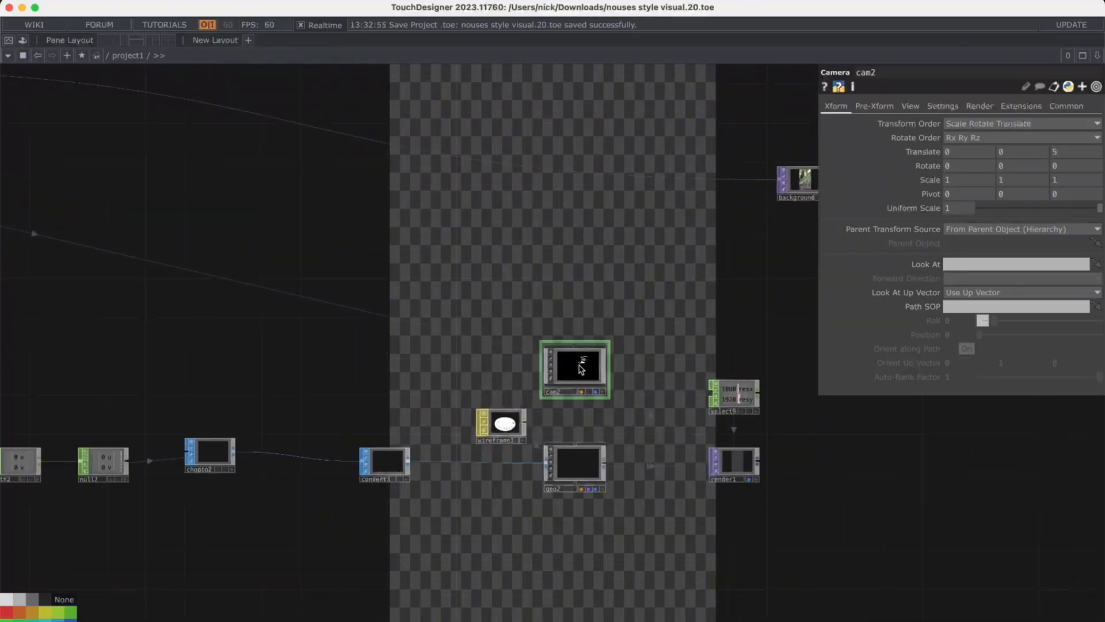
left_click_drag(598, 449, 990, 263)
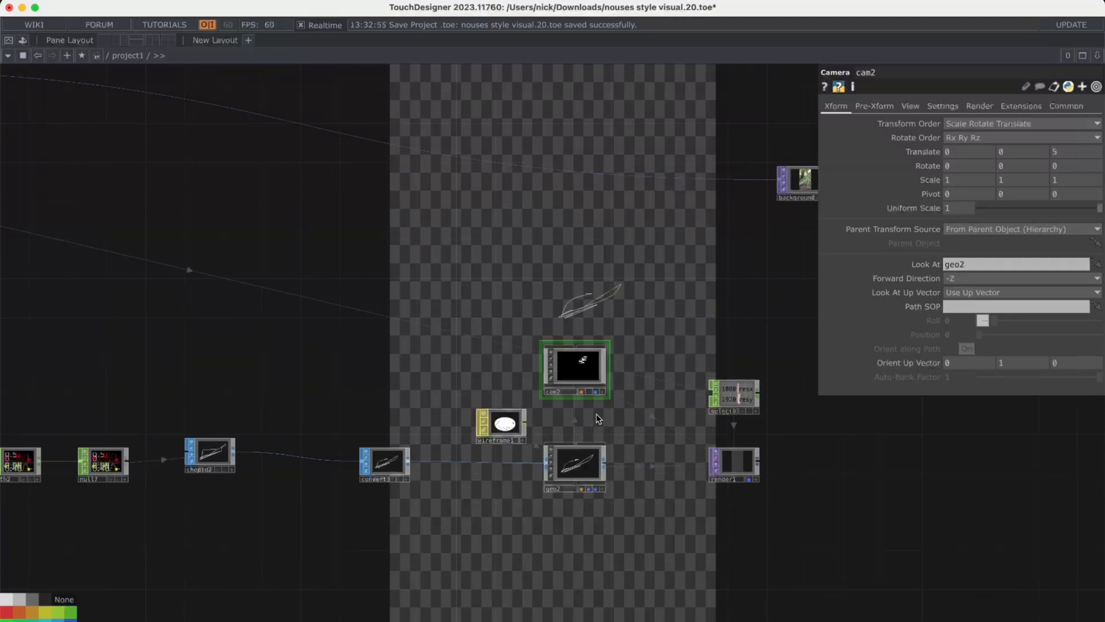
scroll(599, 420, "up", 3)
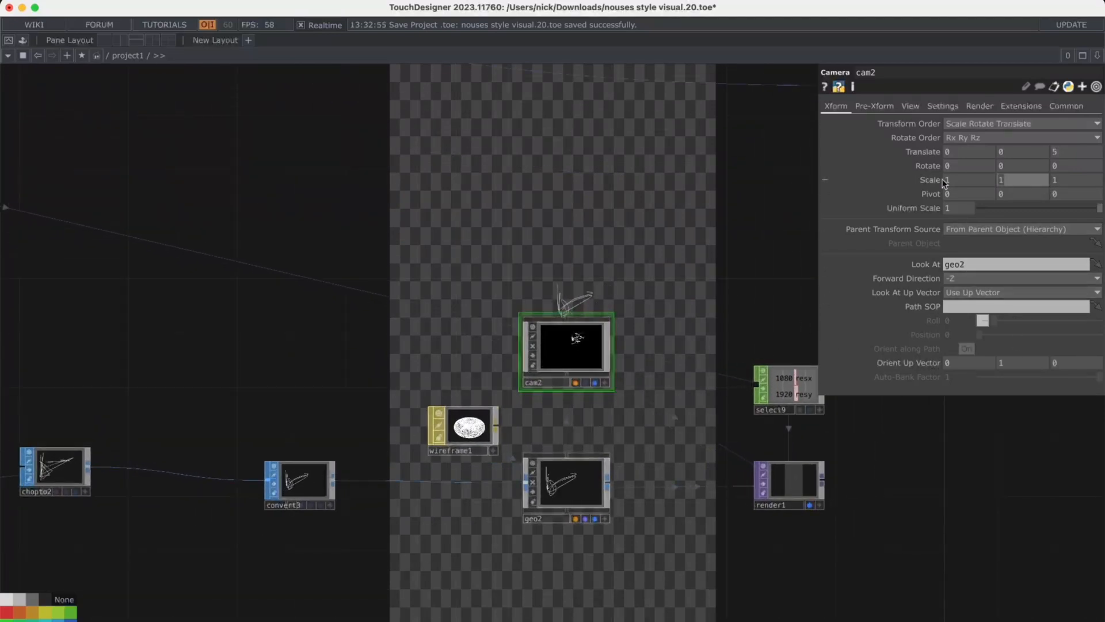
key("Return")
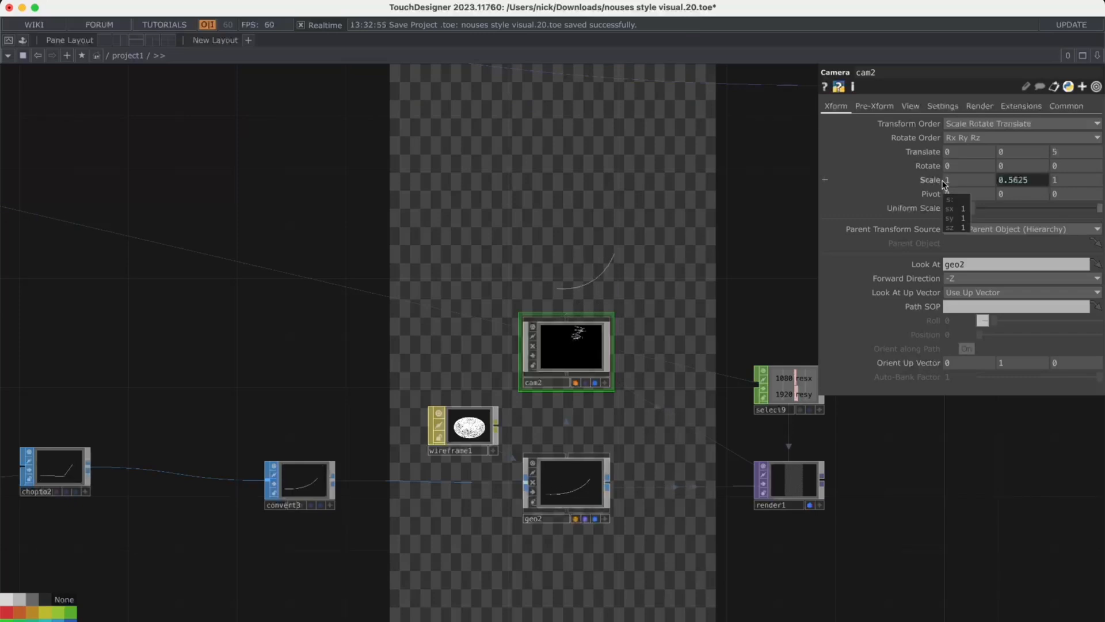
Step: Expand cam2's scale parameters and review the operator references in the Y scale expression
left_click(942, 181)
left_click_drag(977, 213, 865, 210)
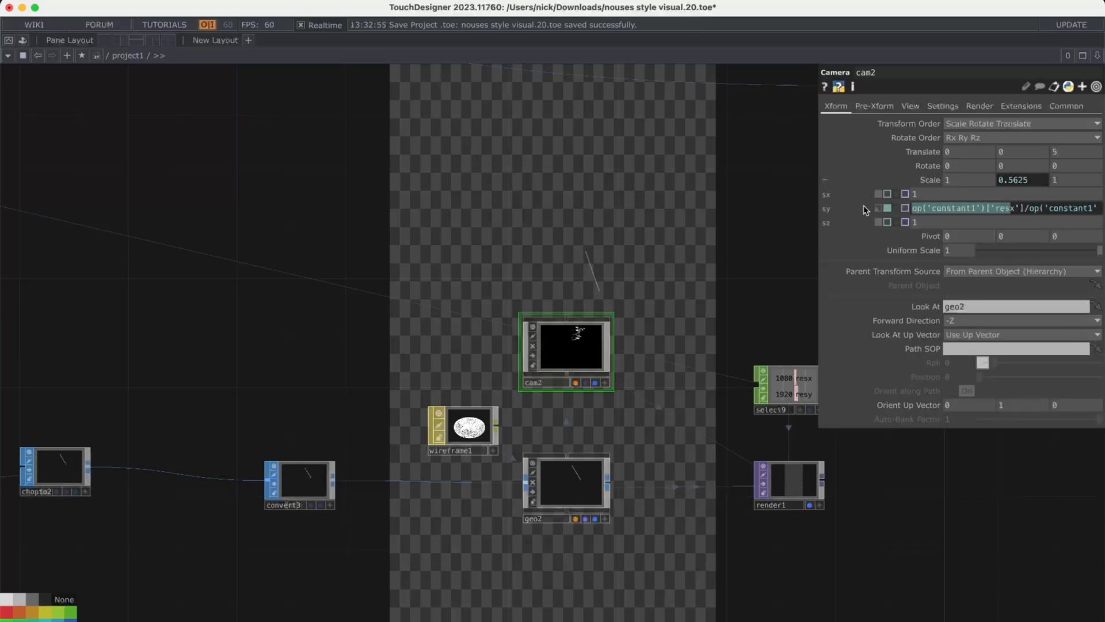
left_click(1002, 210)
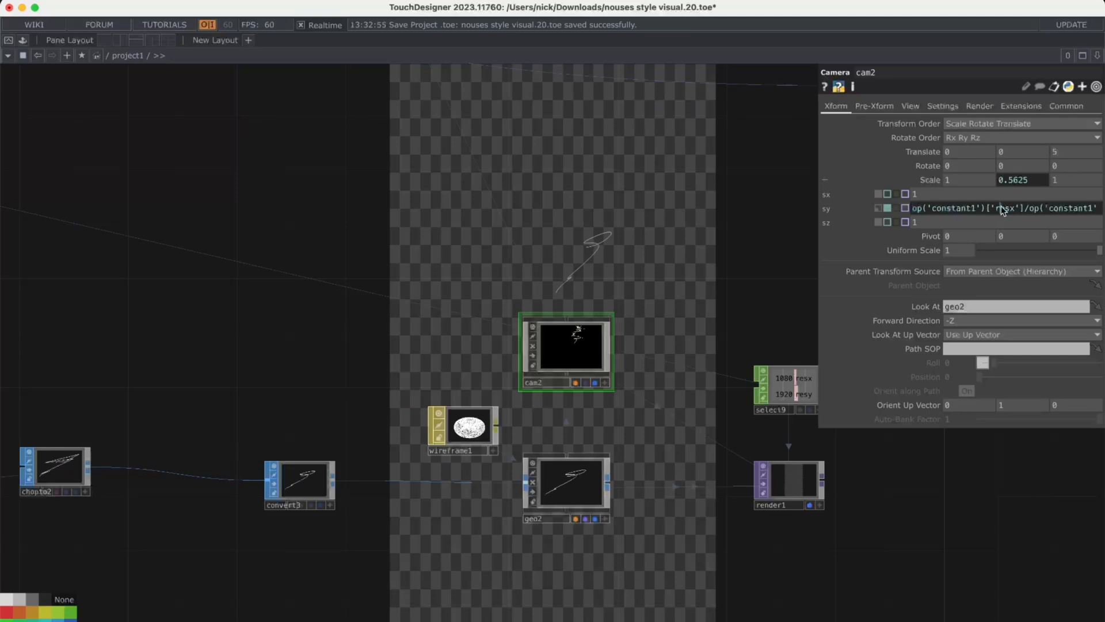
left_click_drag(755, 309, 700, 313)
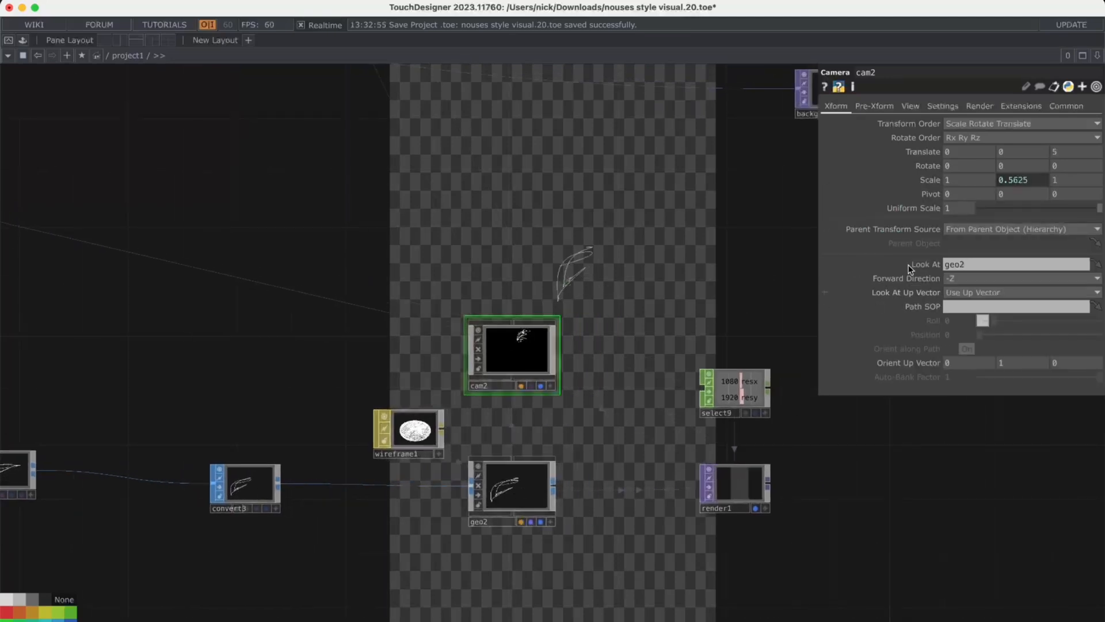
Step: Replace the constant1 references in cam2's Y scale expression with select9, dividing its resx channel by its resy channel
left_click(1035, 178)
left_click_drag(988, 210, 861, 208)
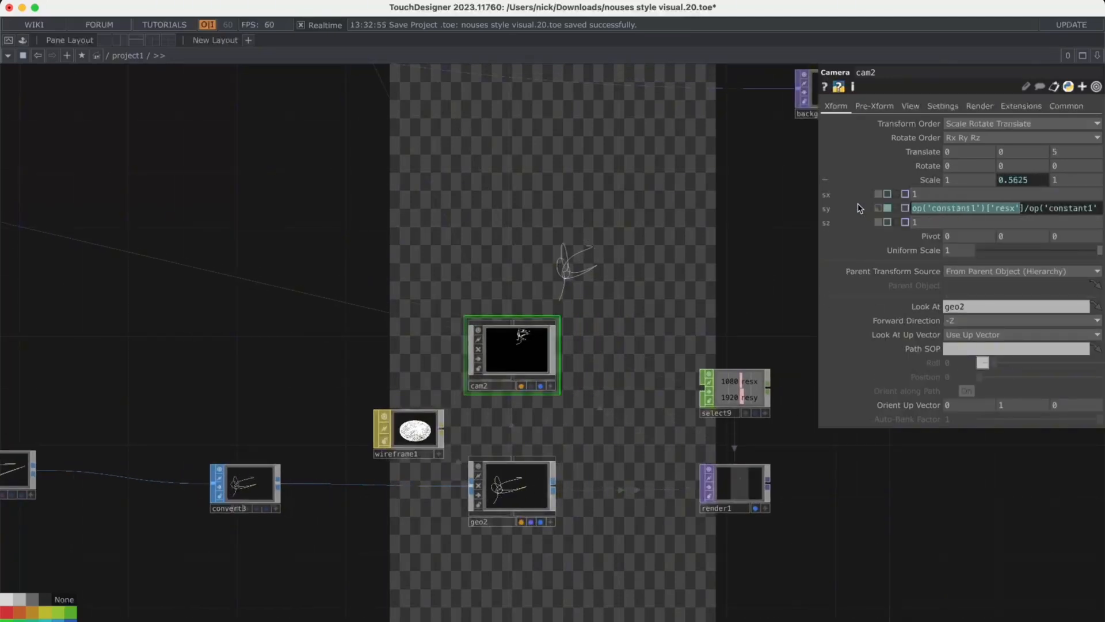
left_click_drag(1024, 208, 1103, 212)
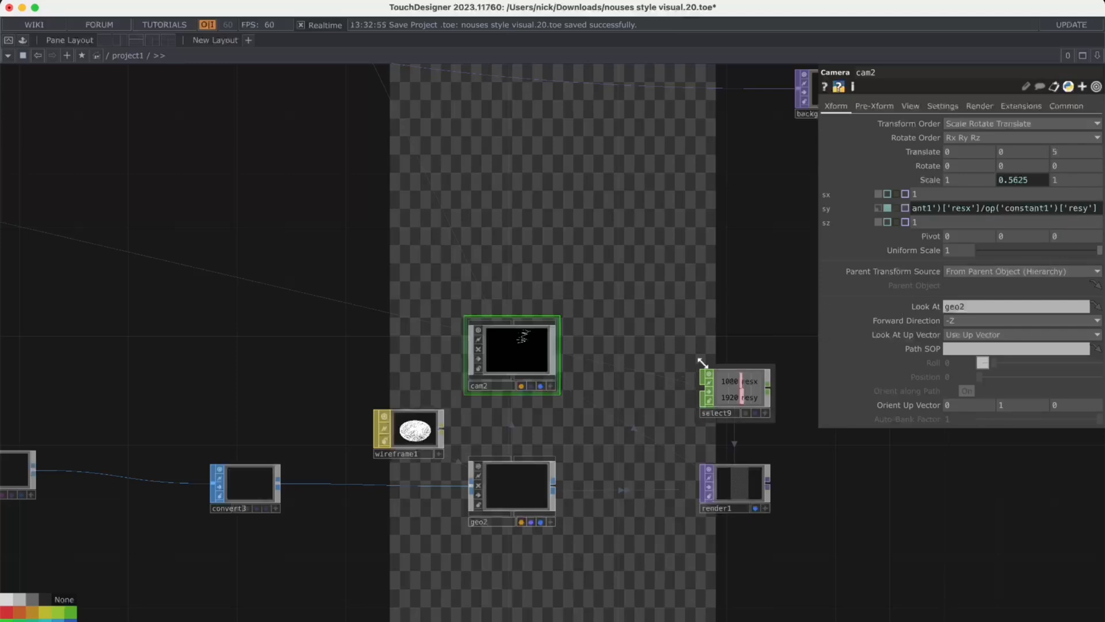
scroll(726, 387, "up", 3)
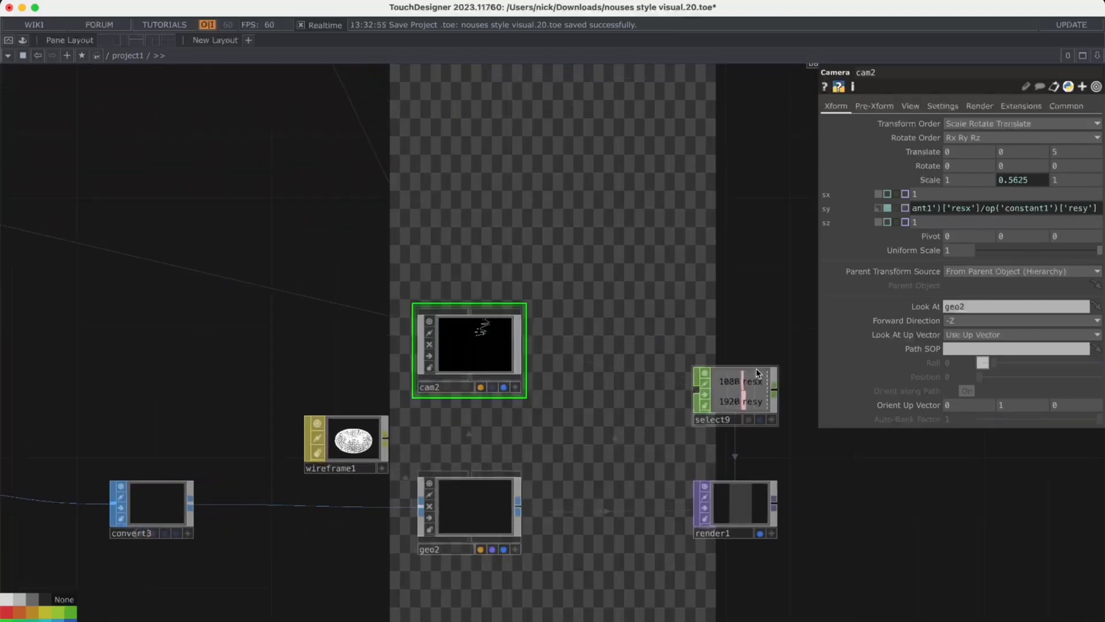
left_click(773, 424)
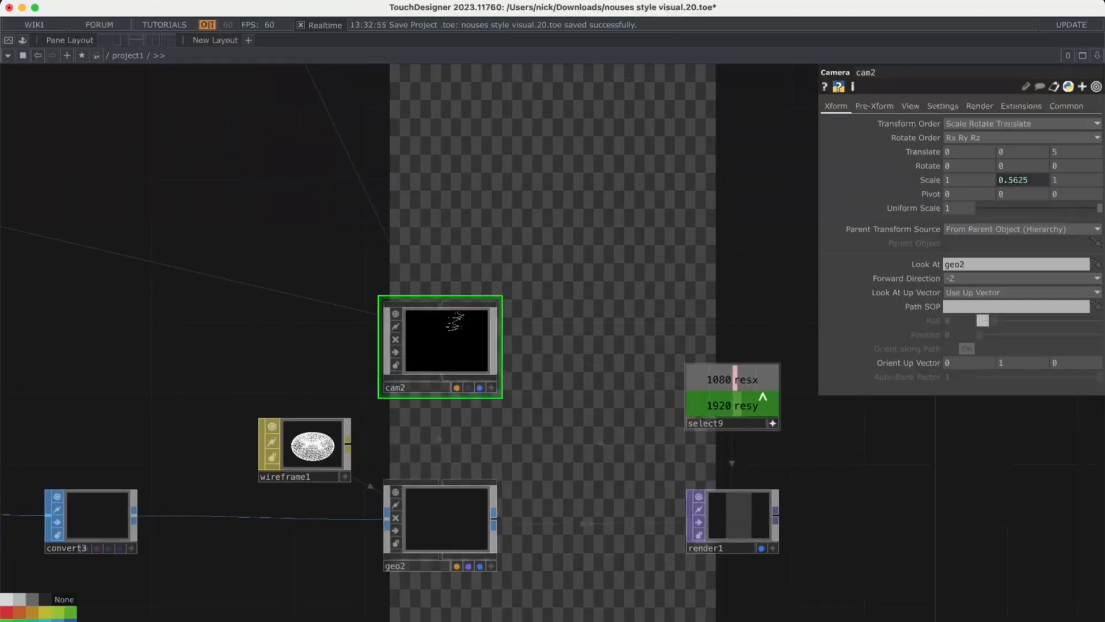
left_click_drag(748, 379, 1018, 184)
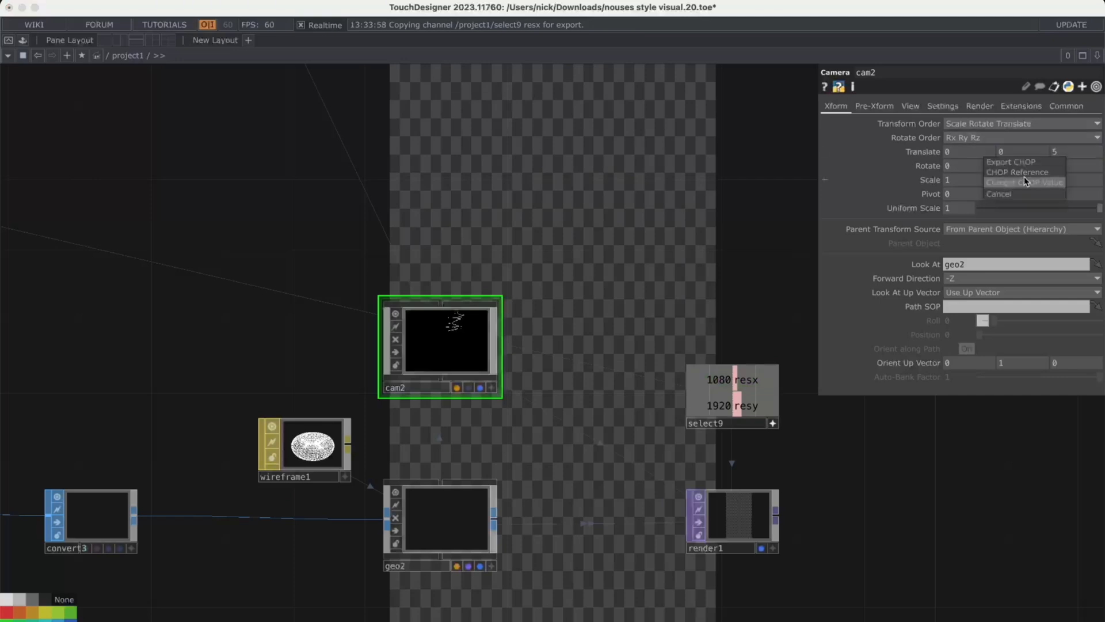
left_click(1022, 172)
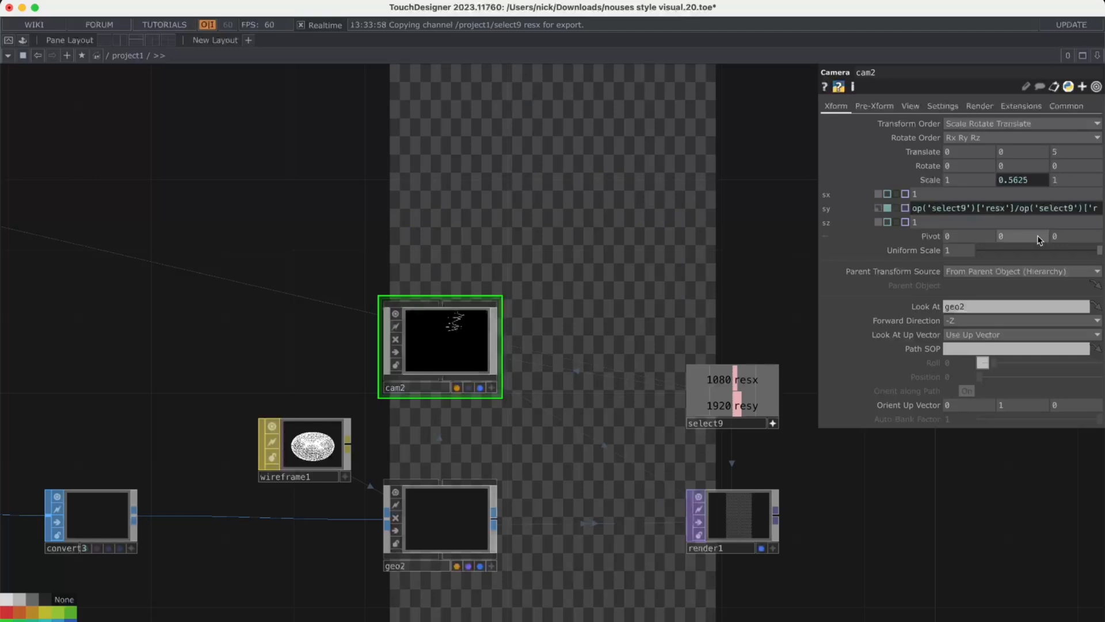
Step: Check cam2's projection and viewing angle settings against the rebuilt network and return to its transform settings
scroll(735, 320, "down", 2)
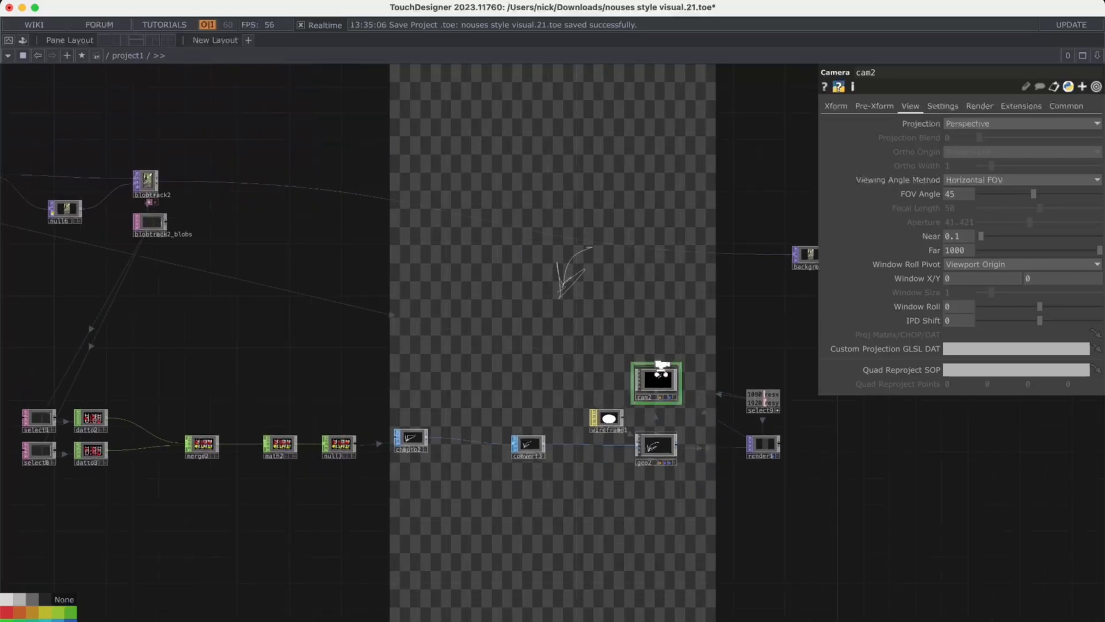
scroll(661, 371, "up", 3)
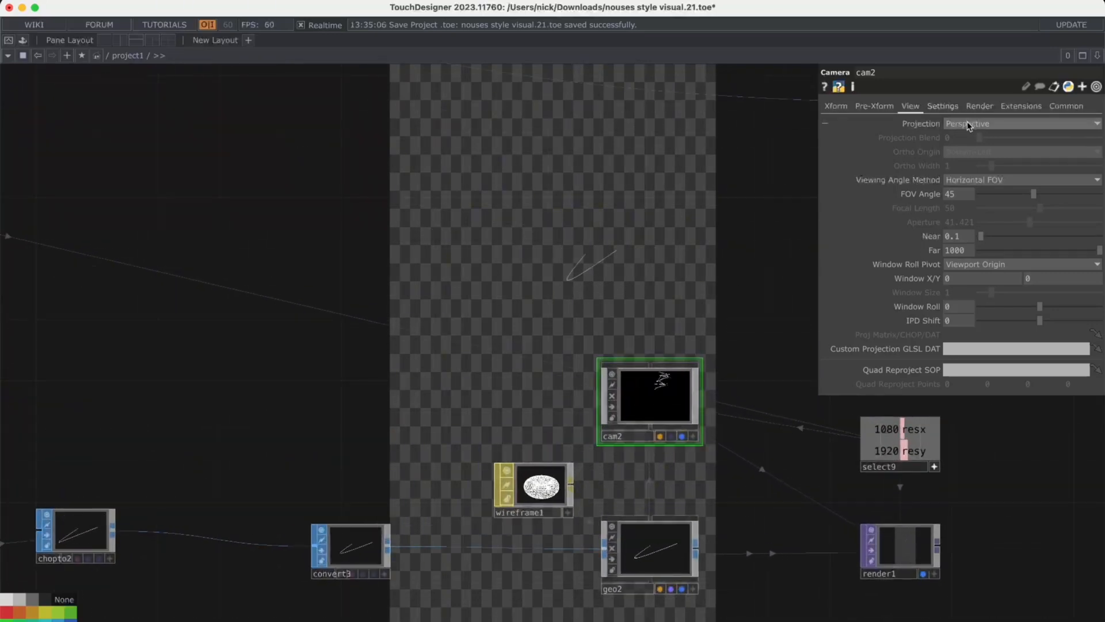
left_click(835, 106)
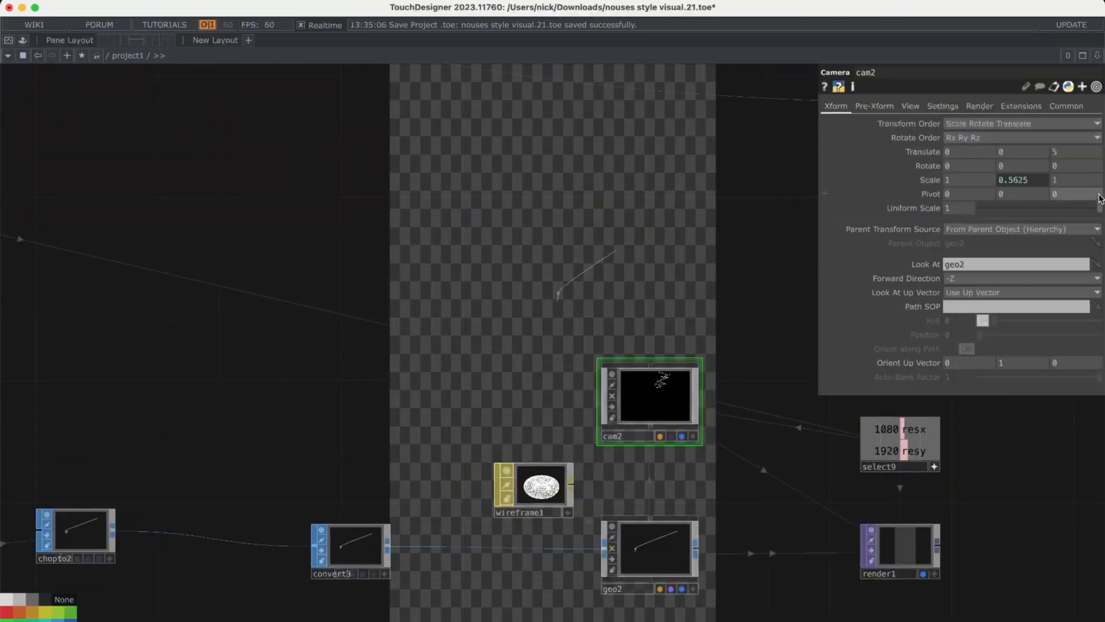
Step: Set cam2's projection to Orthographic and use Bottom-Left as its ortho origin
left_click(911, 106)
left_click(990, 124)
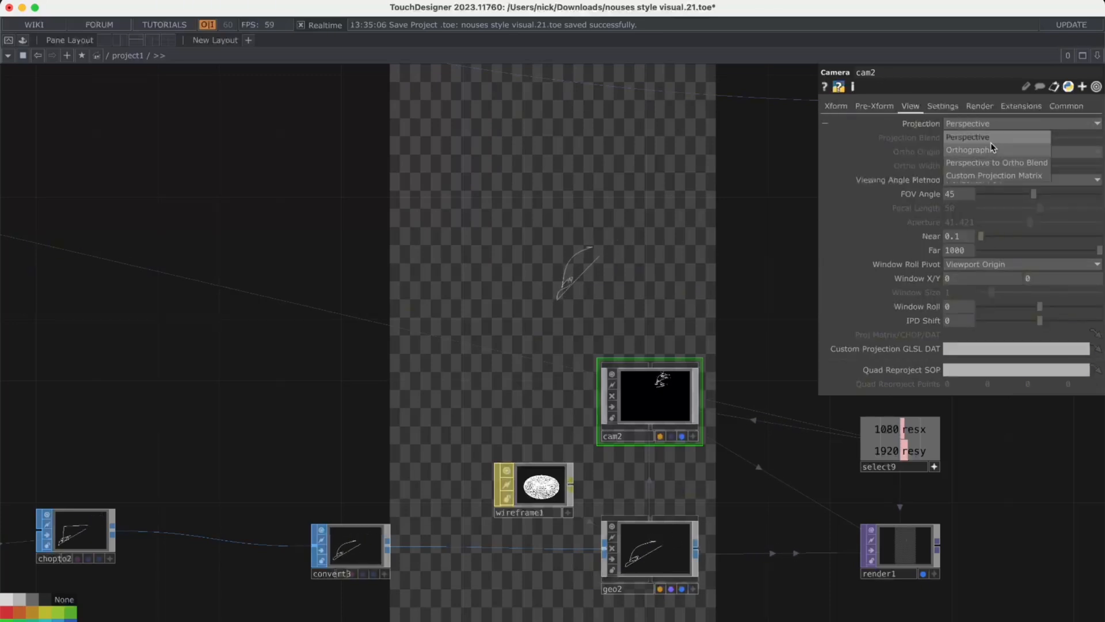
left_click(990, 150)
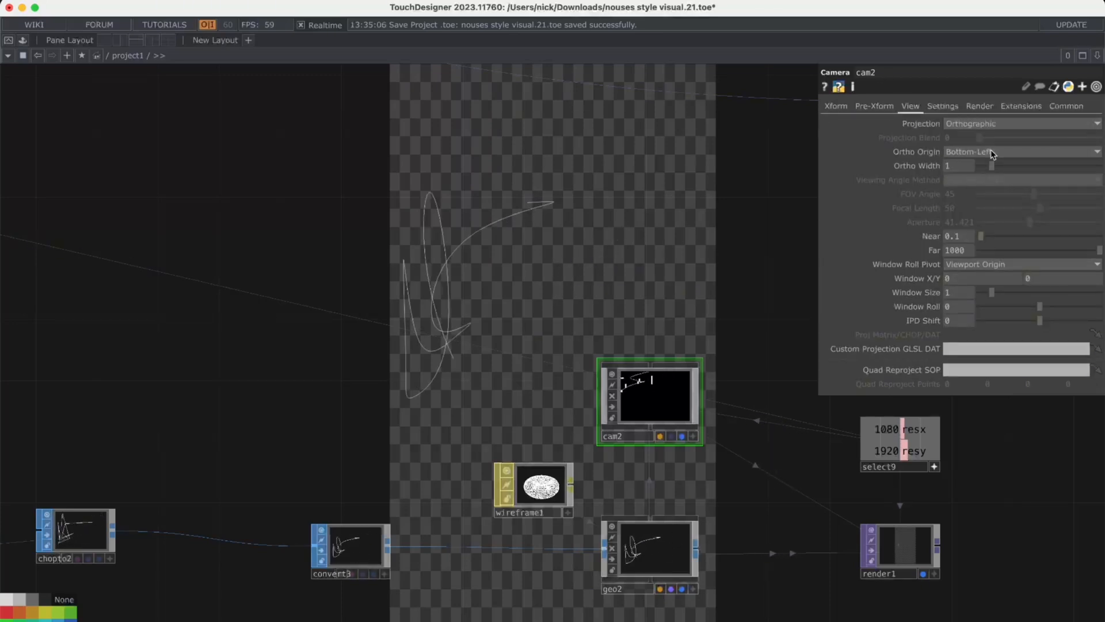
left_click(988, 152)
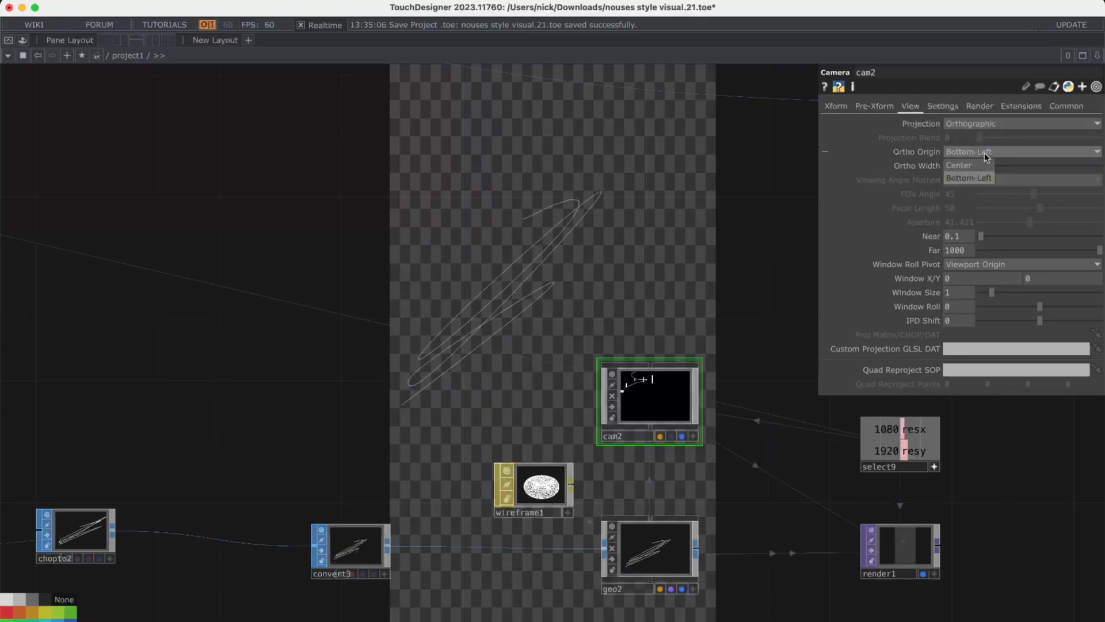
Step: Inspect the line geometry in chopto2 in relation to its origin axes
left_click_drag(510, 321, 604, 242)
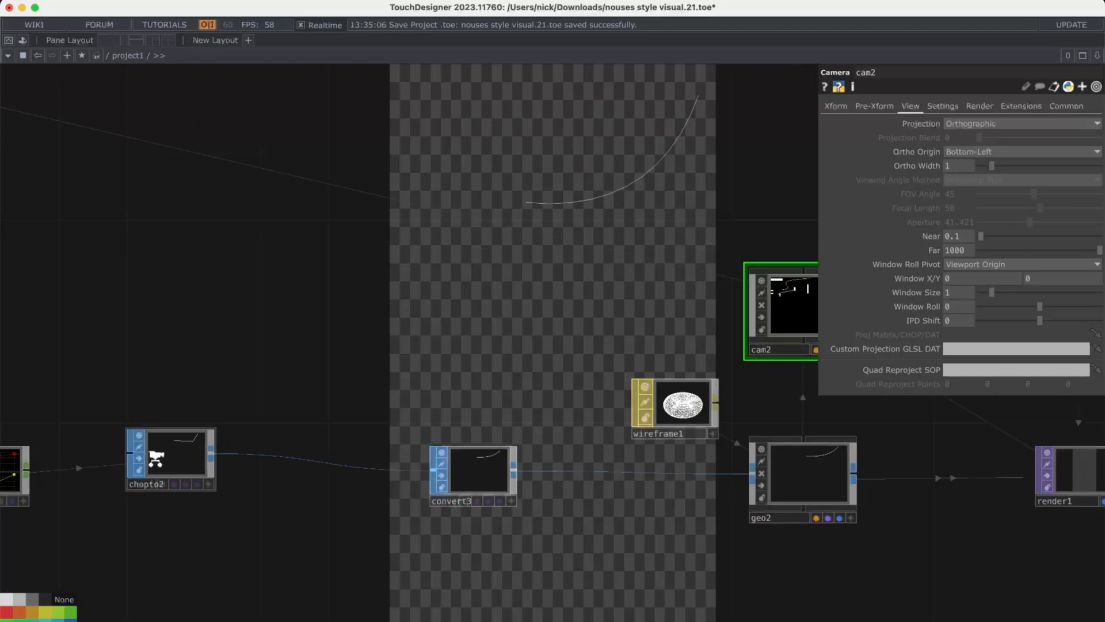
scroll(167, 461, "up", 5)
scroll(478, 495, "down", 5)
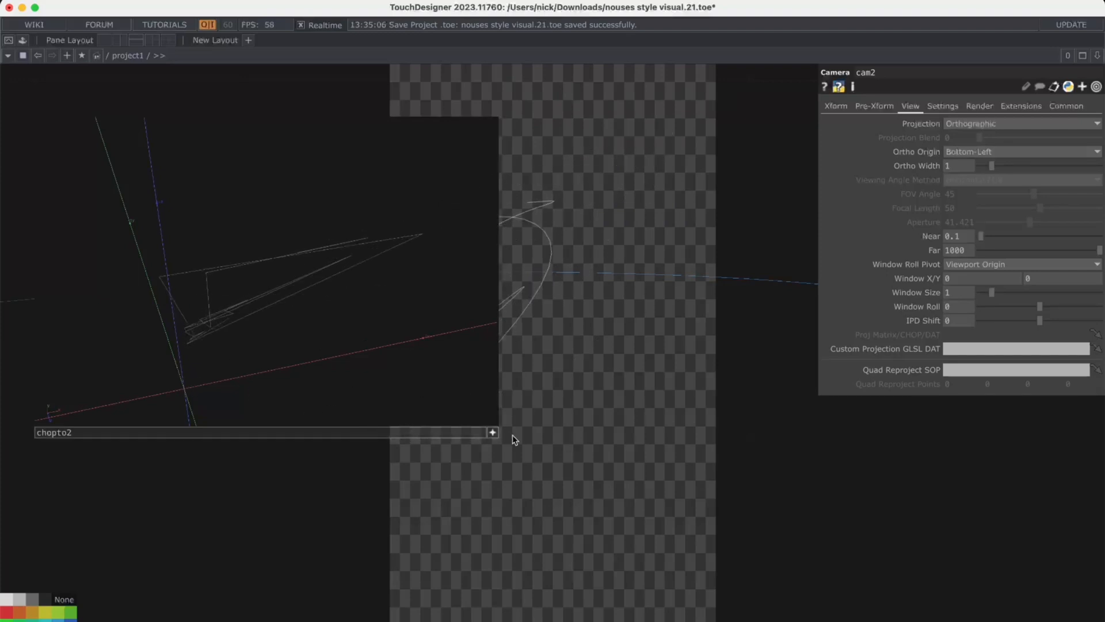
left_click(493, 433)
left_click_drag(509, 440, 313, 437)
scroll(419, 426, "down", 1)
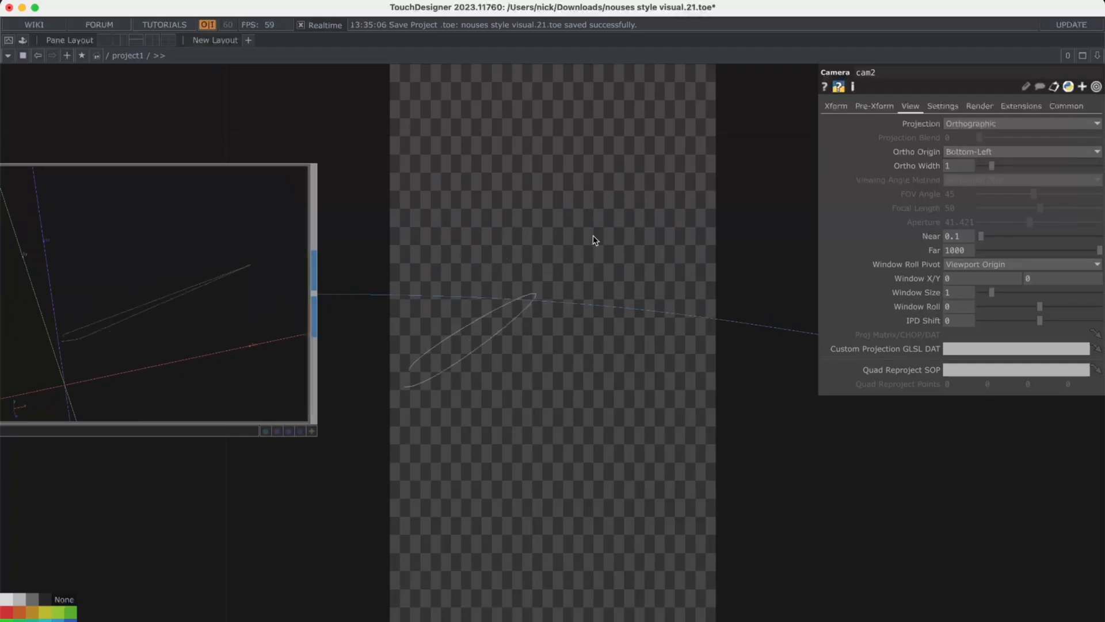
key("i")
key("u")
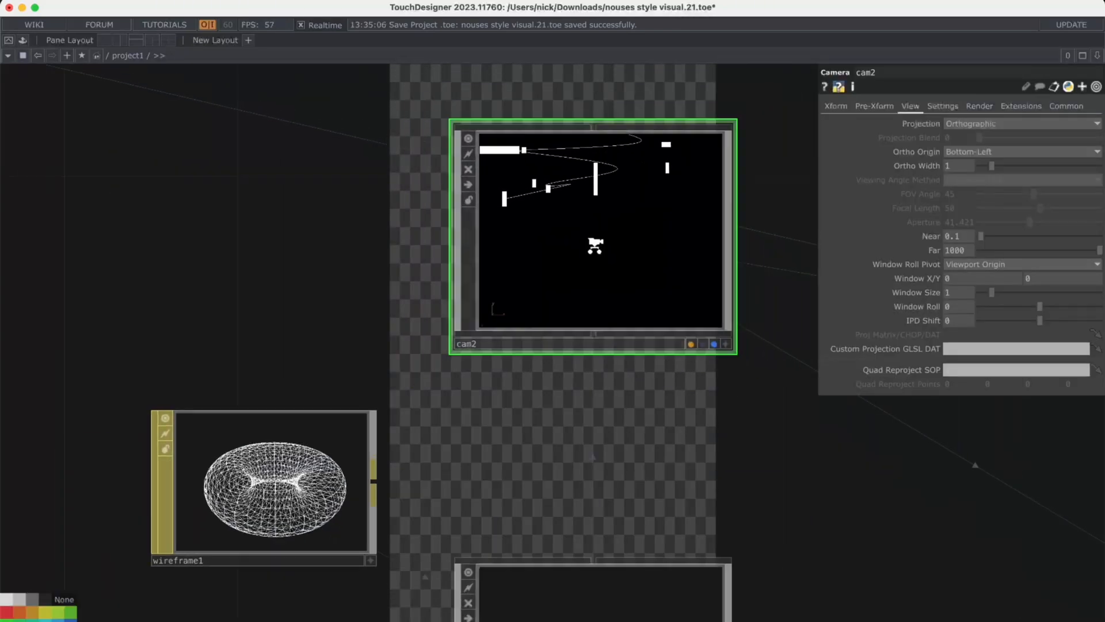
Step: Stop displaying render1's output as the network backdrop
middle_click_drag(707, 195, 689, 397)
left_click_drag(685, 395, 625, 467)
middle_click_drag(612, 261, 681, 299)
left_click_drag(733, 449, 637, 439)
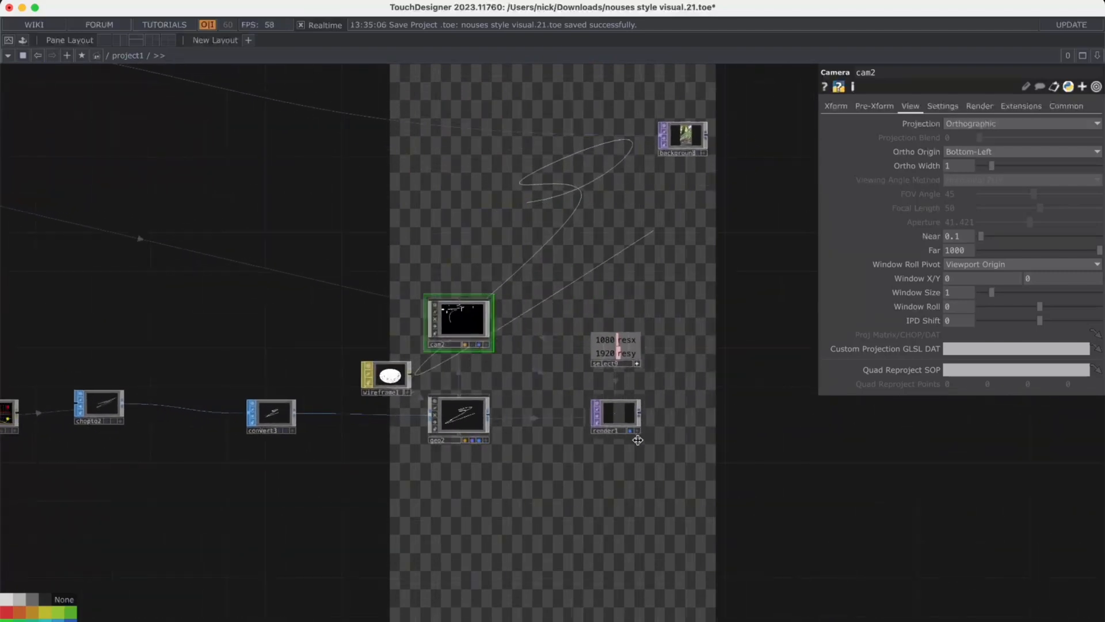
left_click_drag(715, 359, 560, 347)
scroll(560, 348, "down", 1)
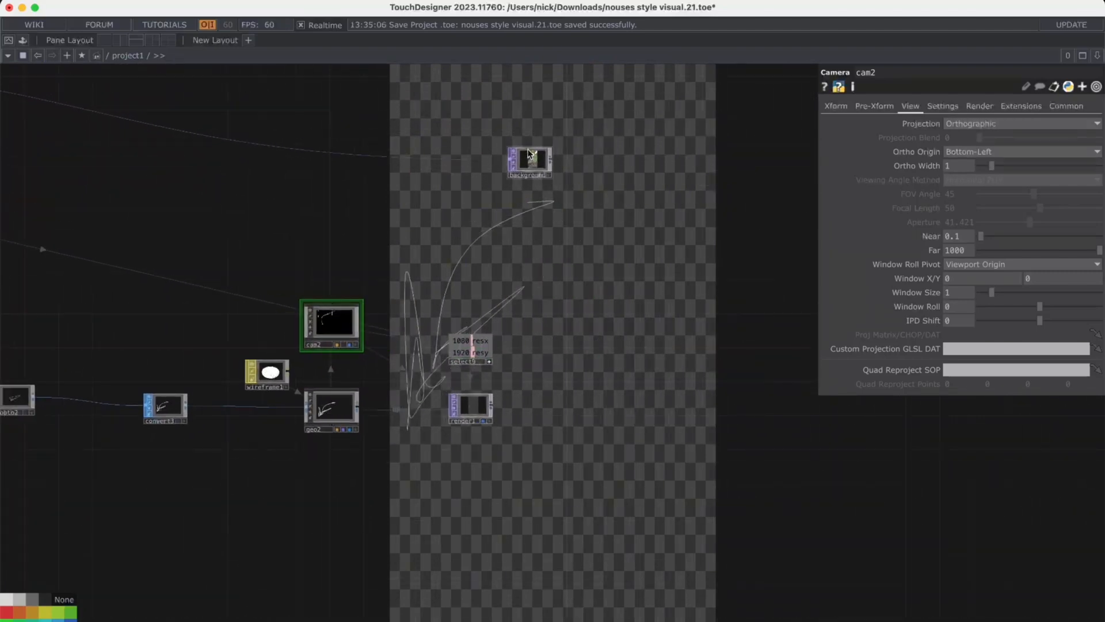
left_click(484, 420)
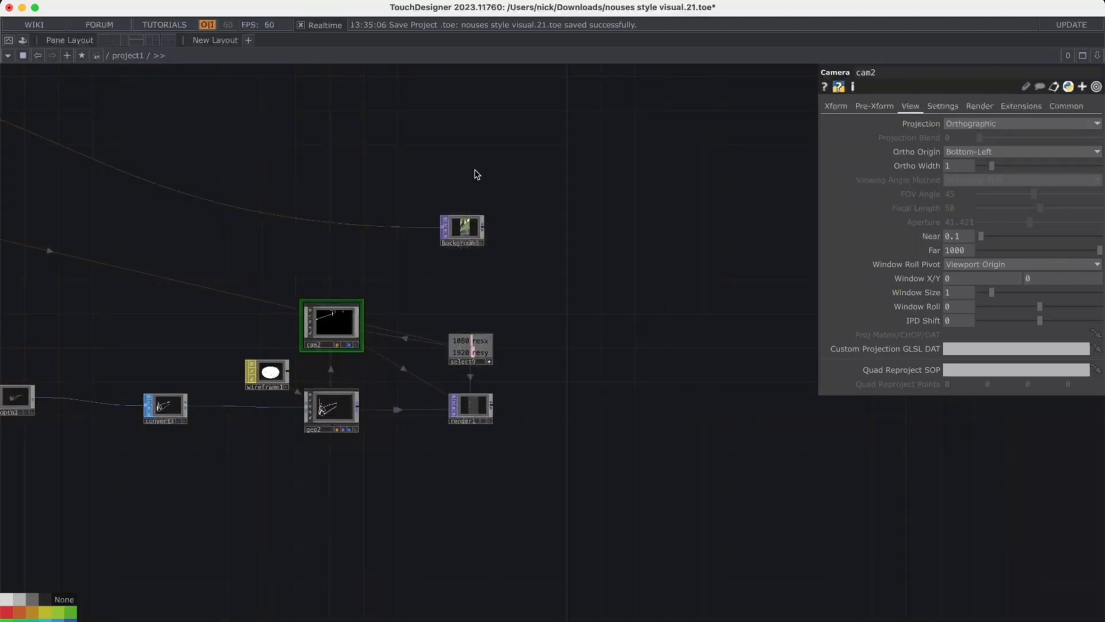
Step: Insert a Composite TOP on the wire between blobtrack2 and the background node
scroll(599, 283, "down", 3)
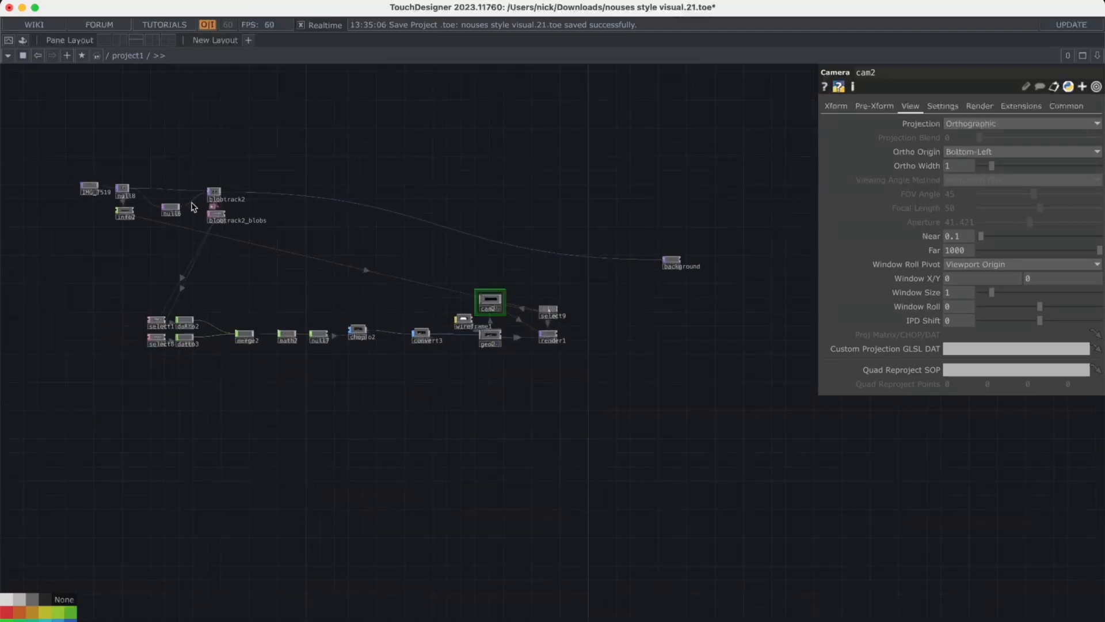
scroll(682, 380, "up", 5)
left_click_drag(561, 340, 631, 518)
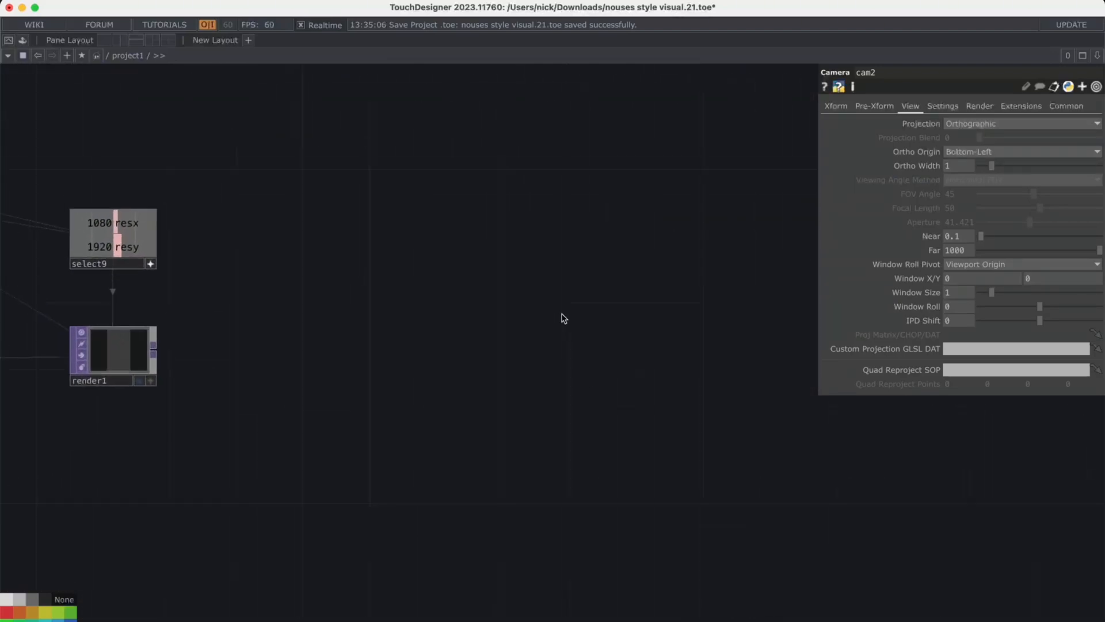
scroll(562, 318, "down", 1)
left_click_drag(561, 191, 561, 300)
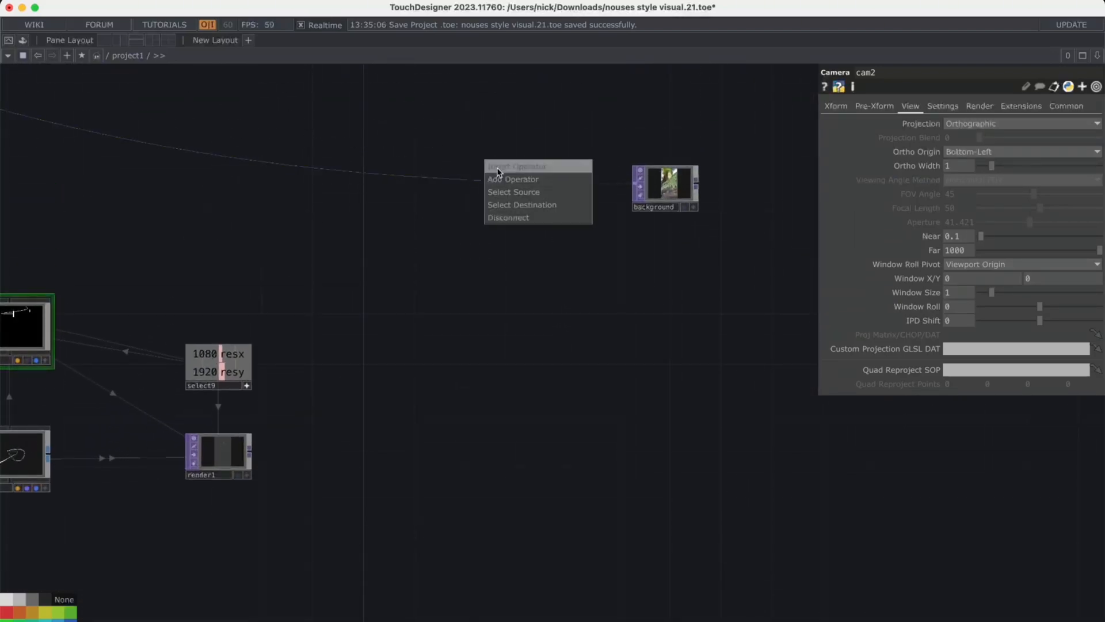
left_click(498, 171)
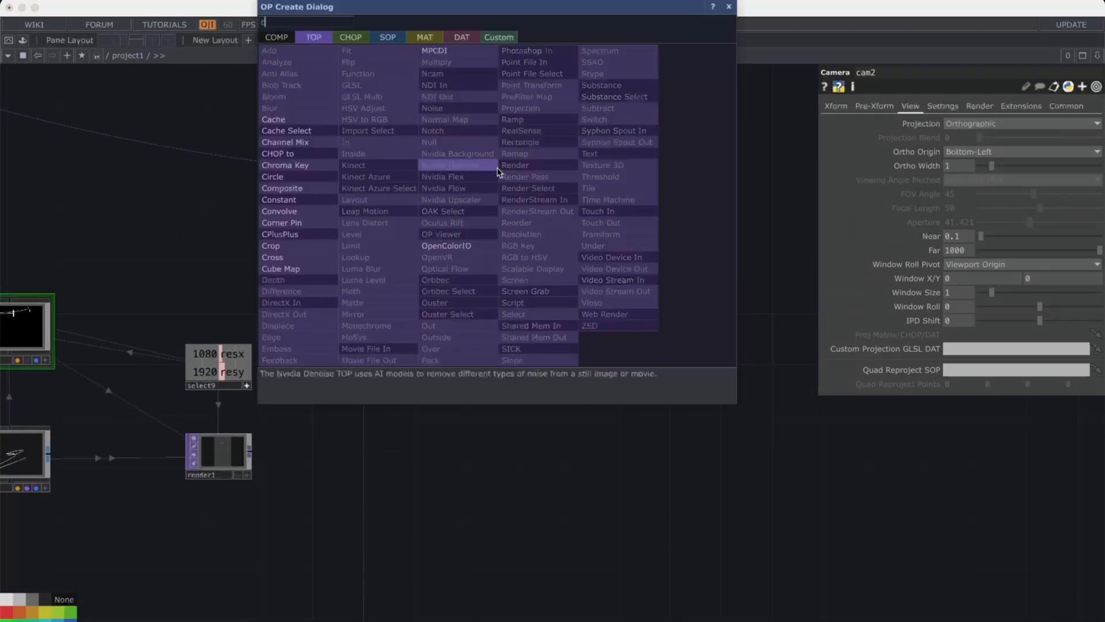
left_click(303, 189)
left_click(523, 201)
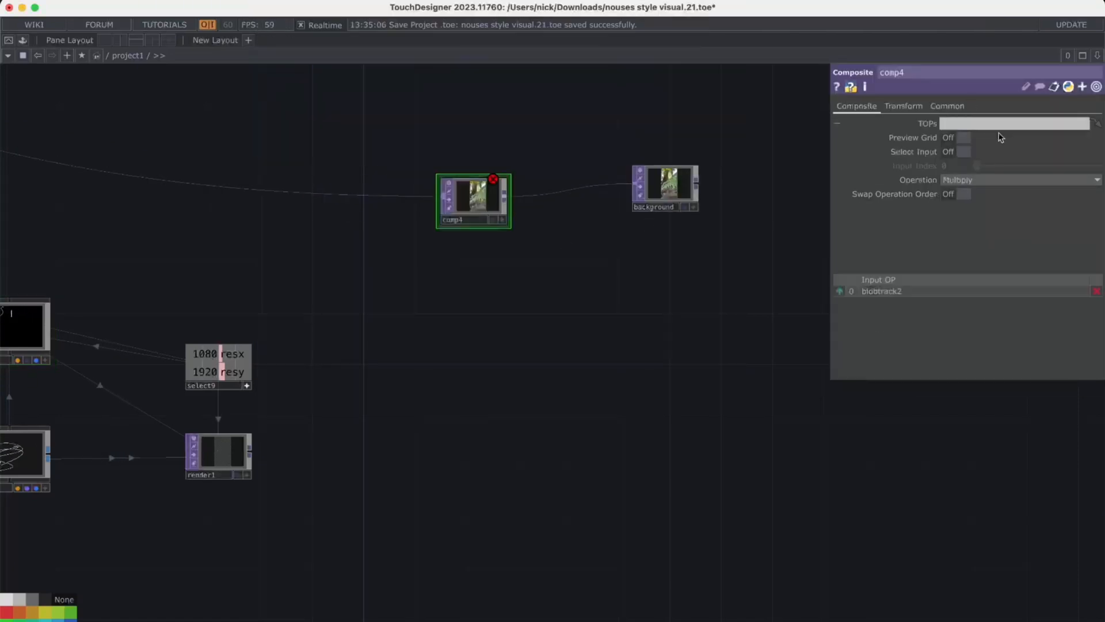
Step: Connect render1 as the second input of comp4 and set the composite operation to Under
left_click(1016, 180)
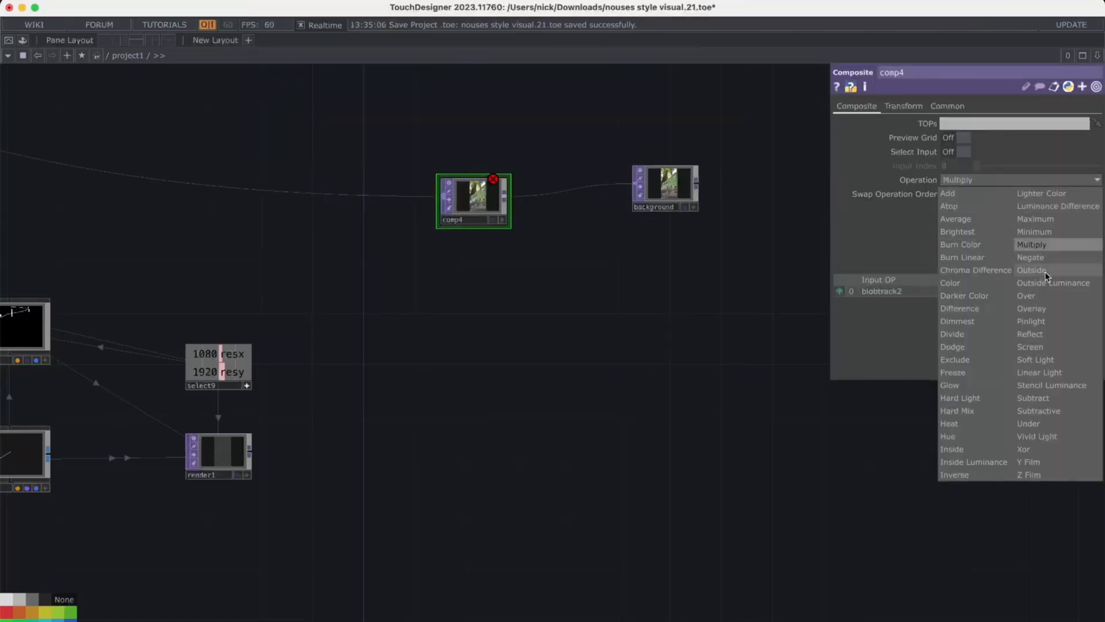
left_click(1027, 295)
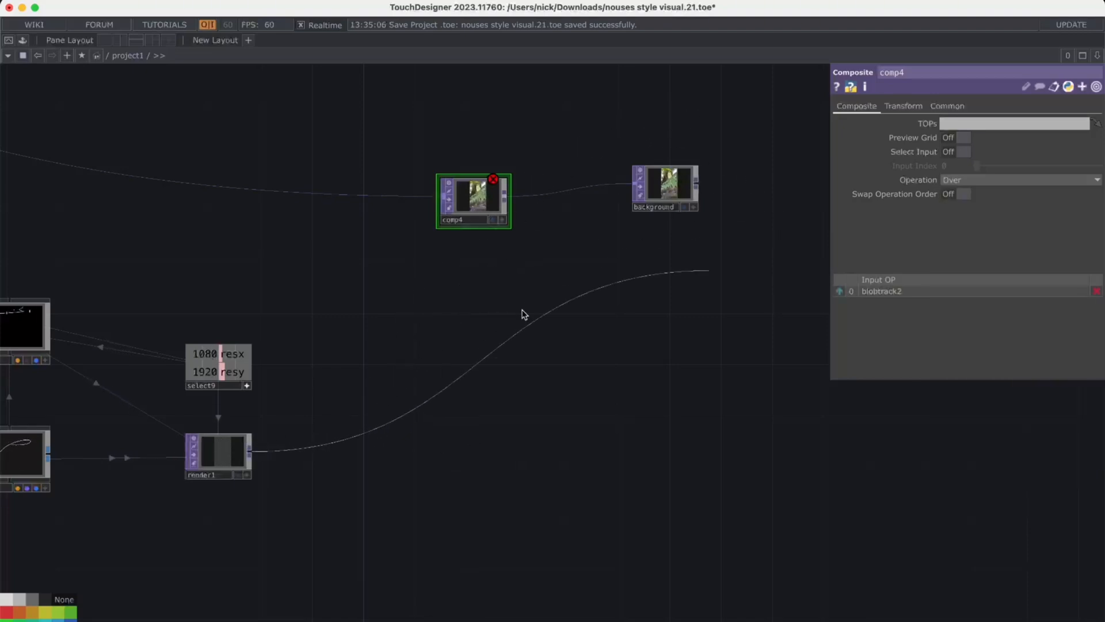
left_click(942, 181)
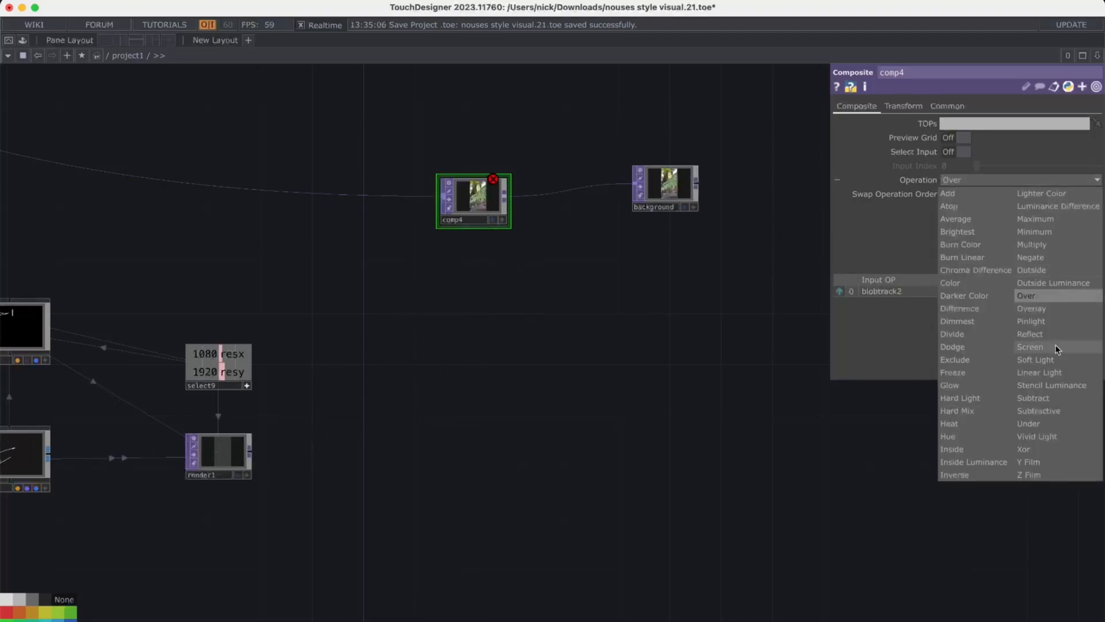
left_click(1052, 425)
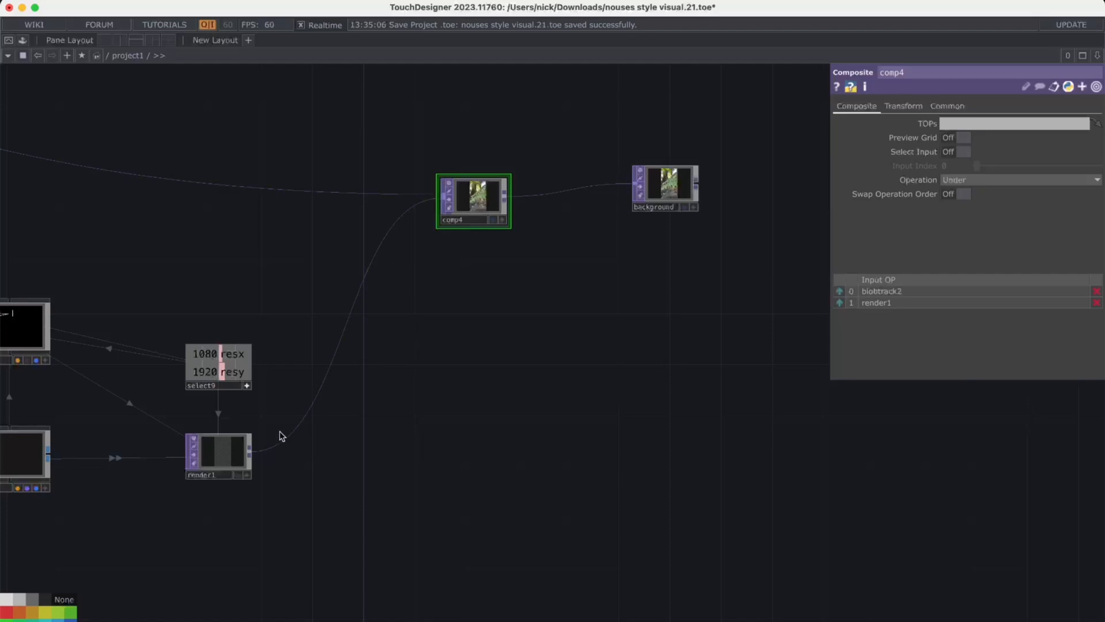
Step: Display the background node's output as the network backdrop and save the project
left_click(685, 207)
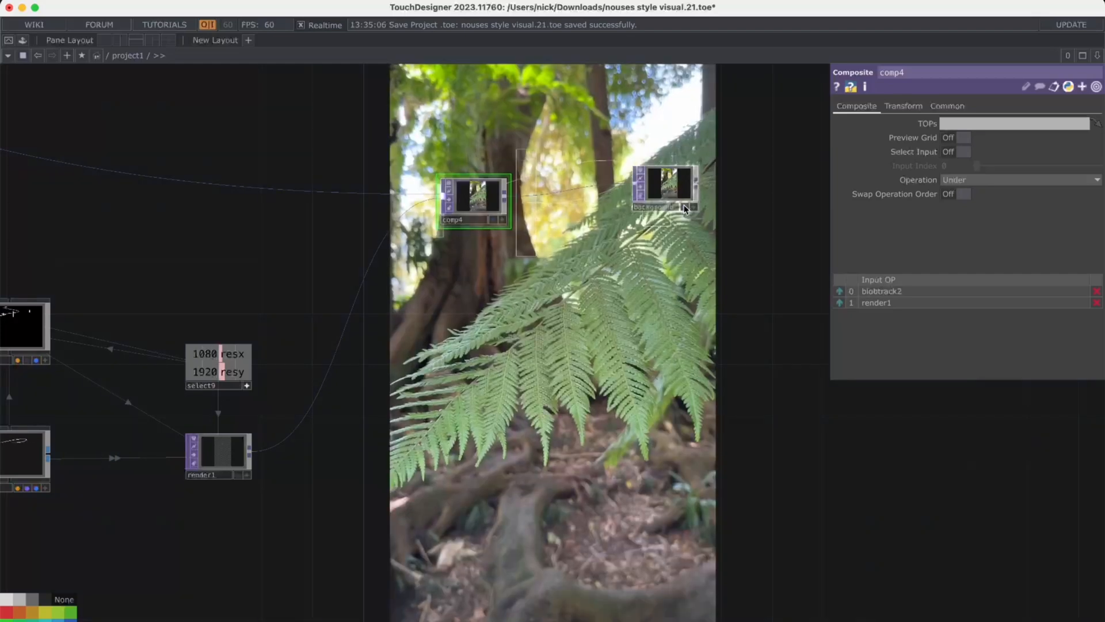
scroll(578, 254, "right", 3)
scroll(578, 254, "down", 2)
scroll(578, 255, "down", 2)
scroll(579, 254, "right", 1)
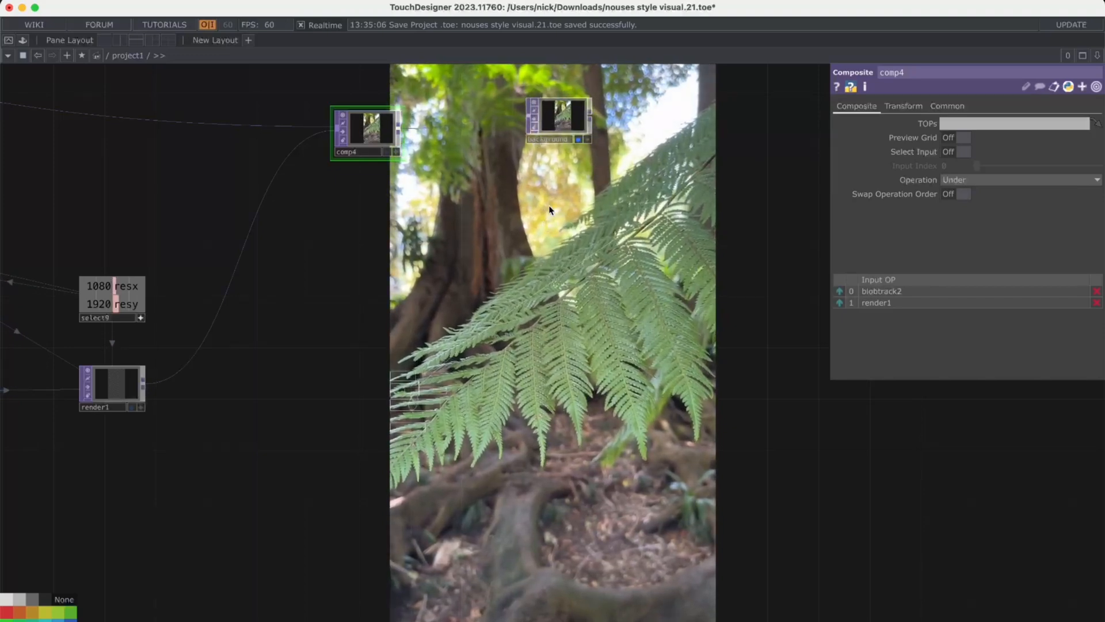
key("super+s")
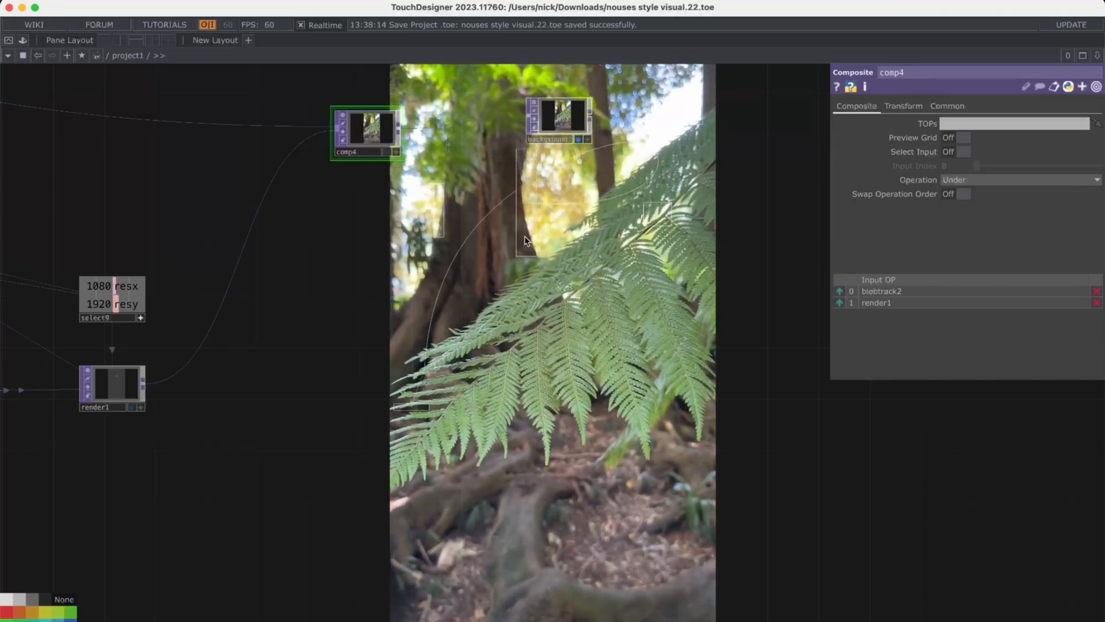
Step: Move the background node farther away from comp4 to make room between them, and save the project
left_click_drag(559, 118, 727, 132)
scroll(668, 226, "down", 3)
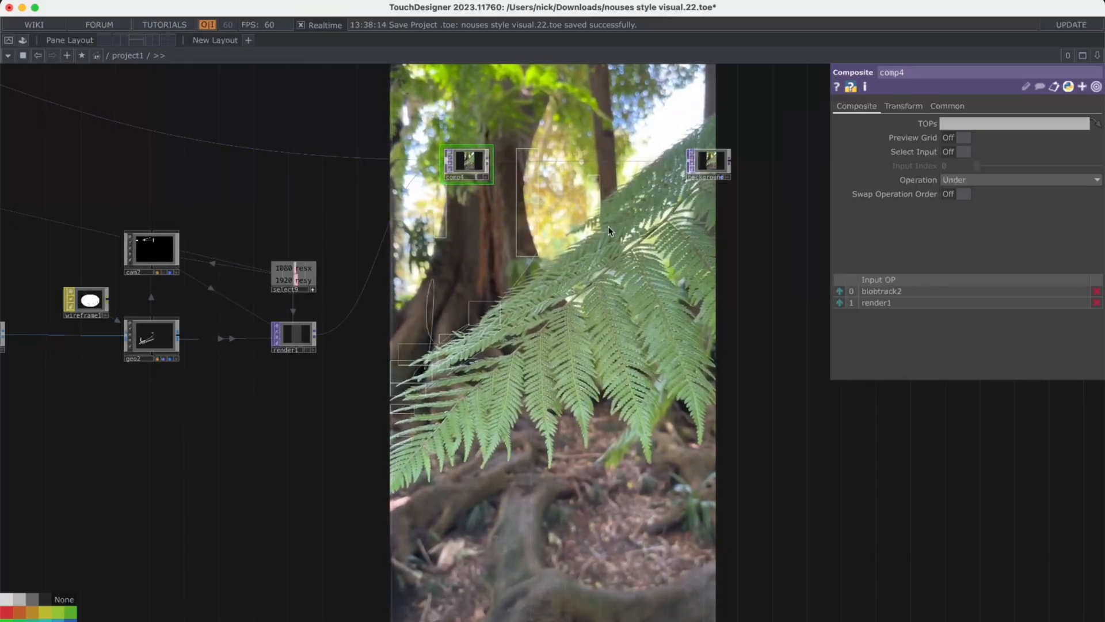
scroll(611, 216, "down", 5)
scroll(610, 228, "down", 1)
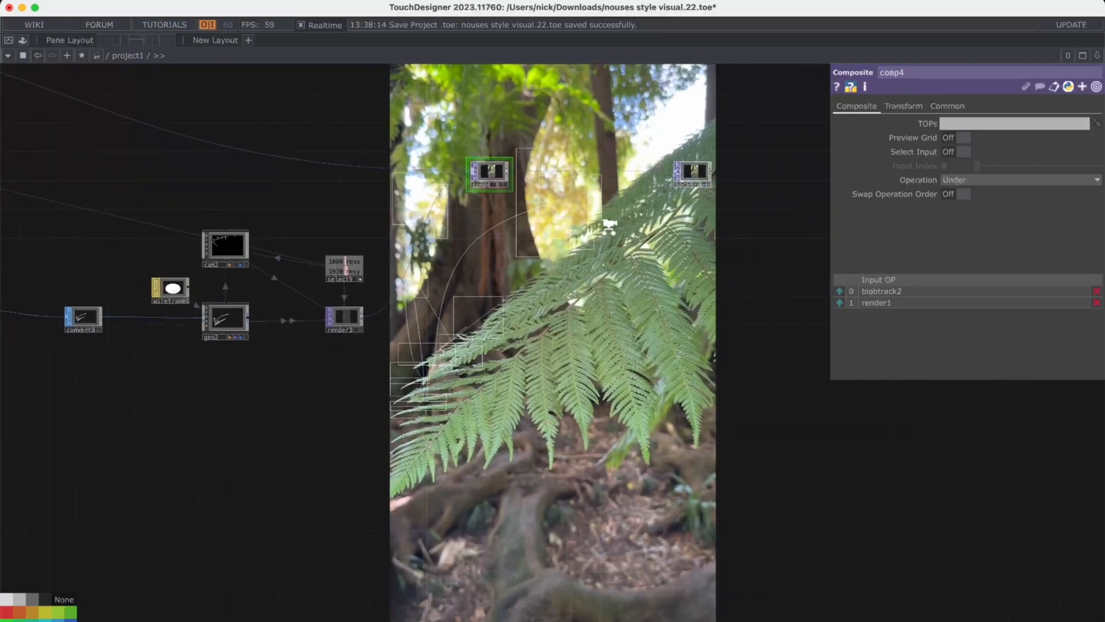
left_click_drag(610, 273, 625, 419)
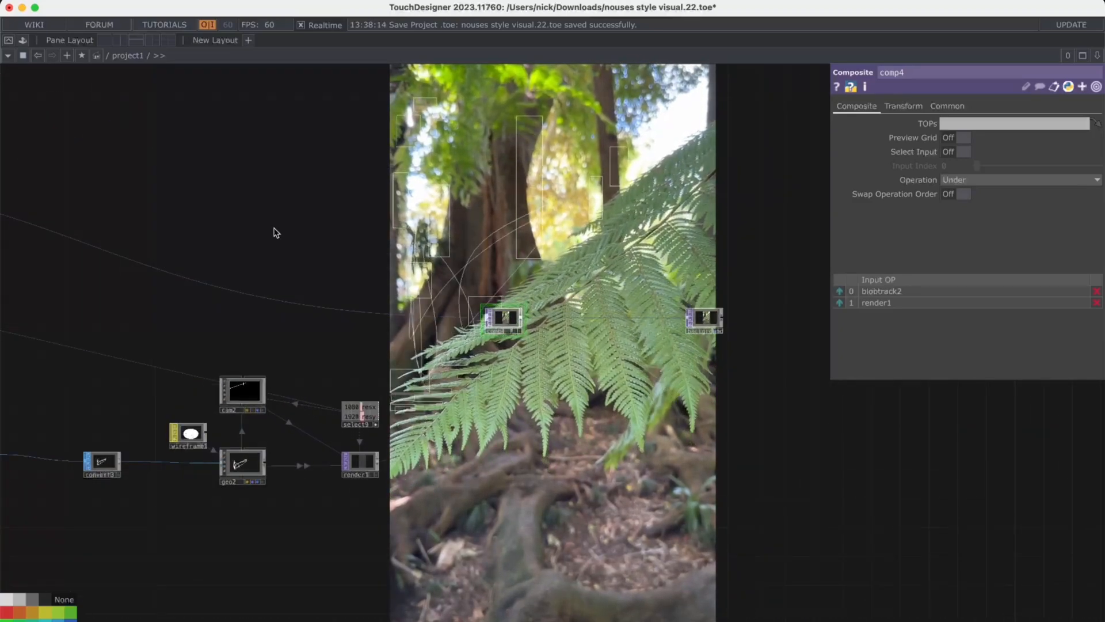
key("super+s")
Step: Add the feedback component from the palette's ImageFilters category beside render1 and save the project
left_click(23, 40)
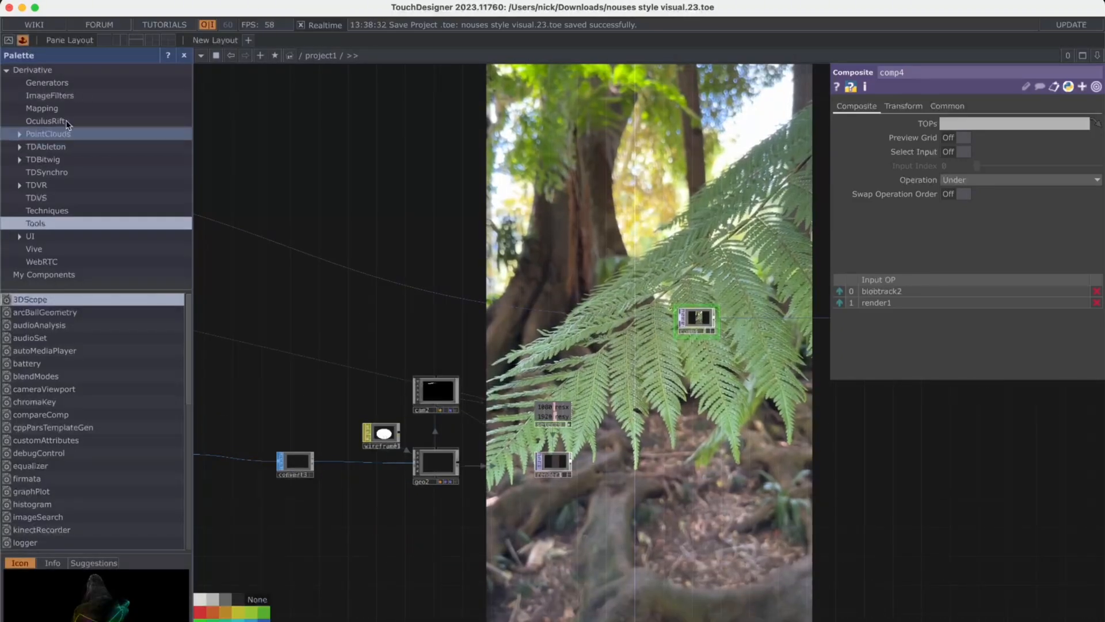
left_click(56, 96)
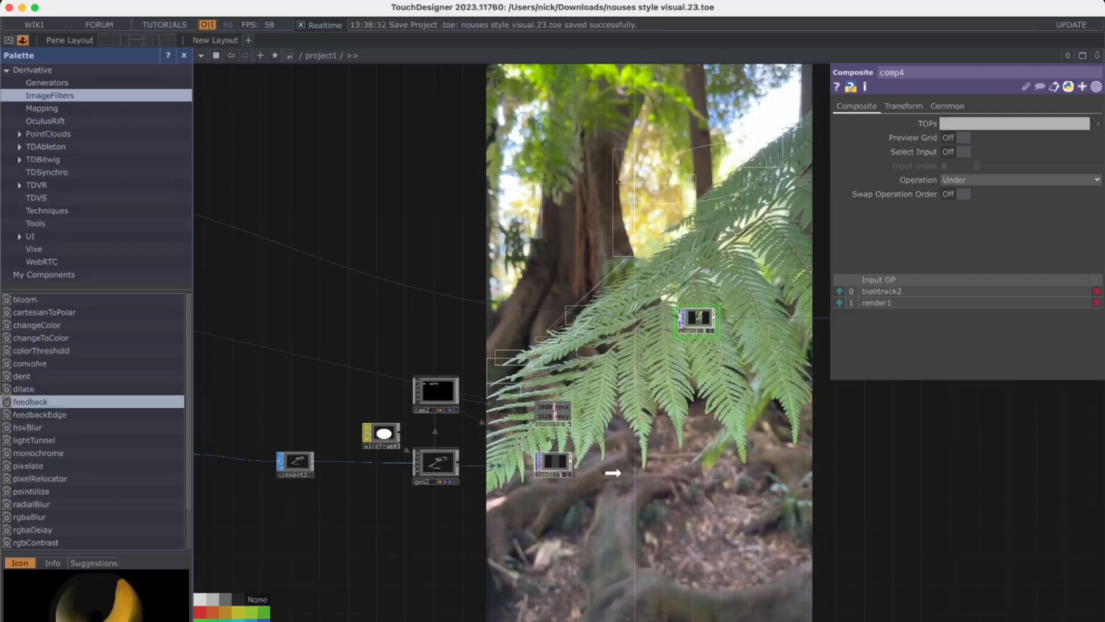
left_click_drag(36, 406, 625, 460)
scroll(633, 459, "up", 4)
left_click_drag(537, 431, 451, 431)
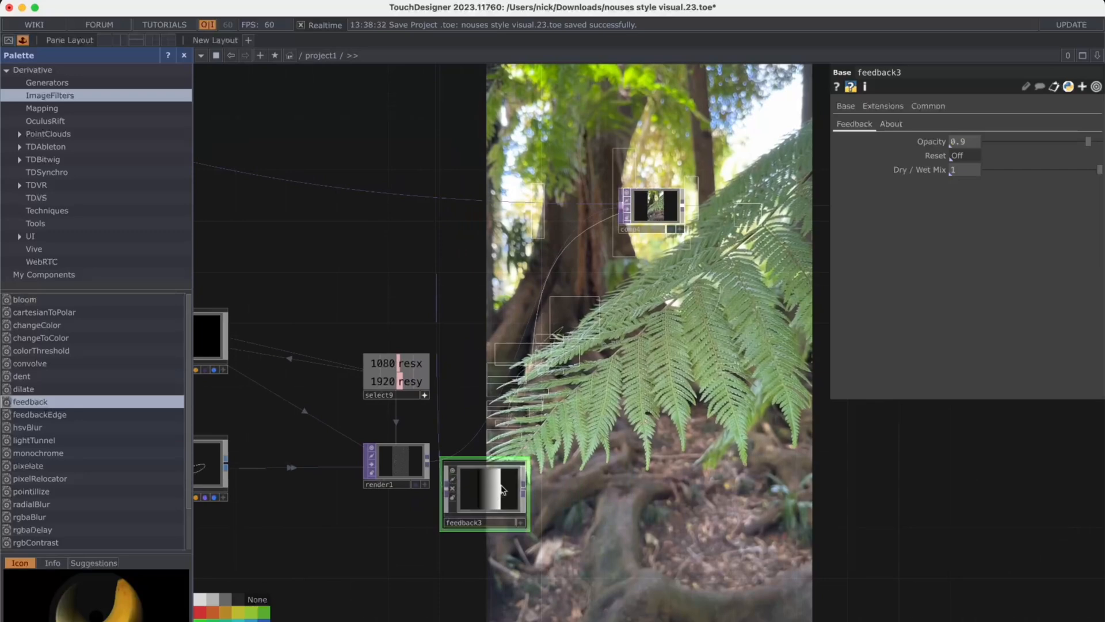
left_click(23, 41)
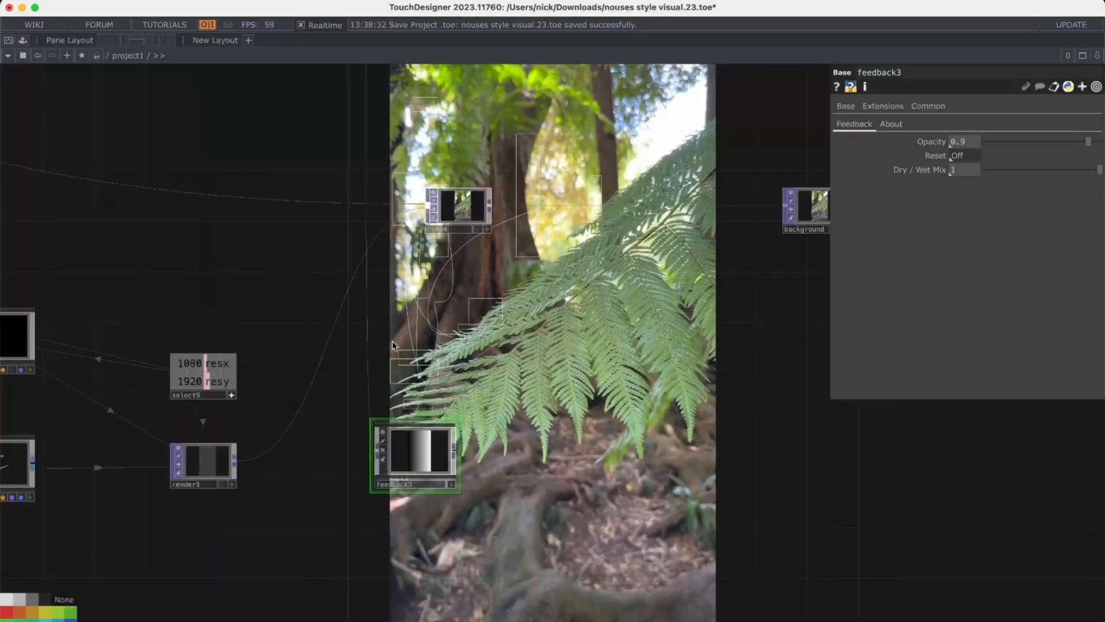
key("super+s")
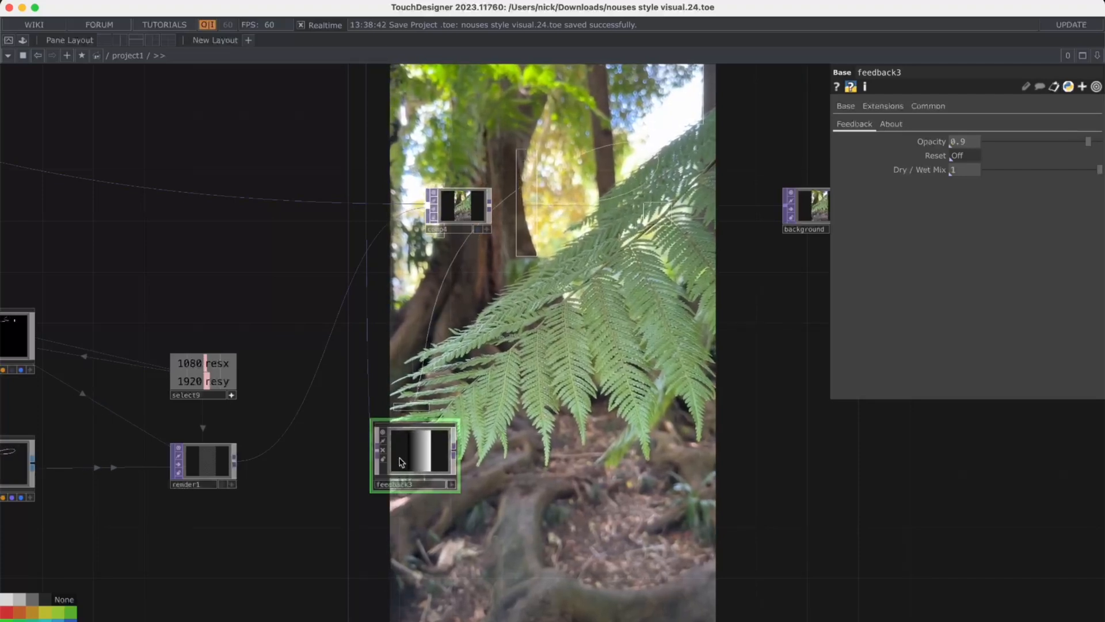
Step: Wire render1 through feedback3 into comp4 and reposition feedback3 between render1 and comp4
left_click_drag(235, 461, 378, 452)
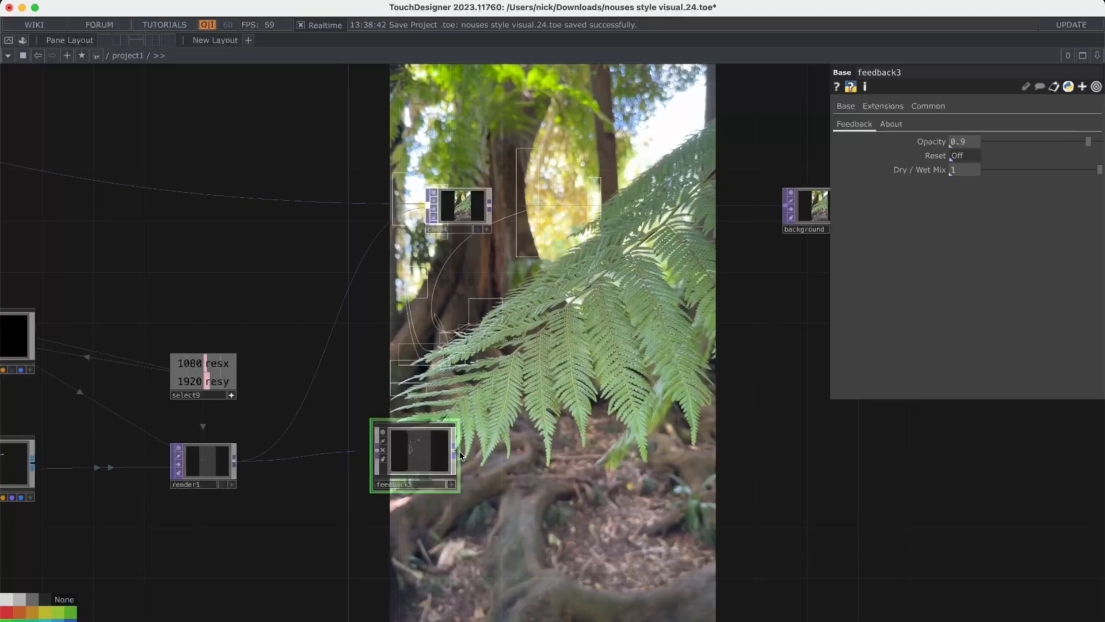
left_click_drag(455, 455, 350, 295)
left_click_drag(428, 466, 365, 428)
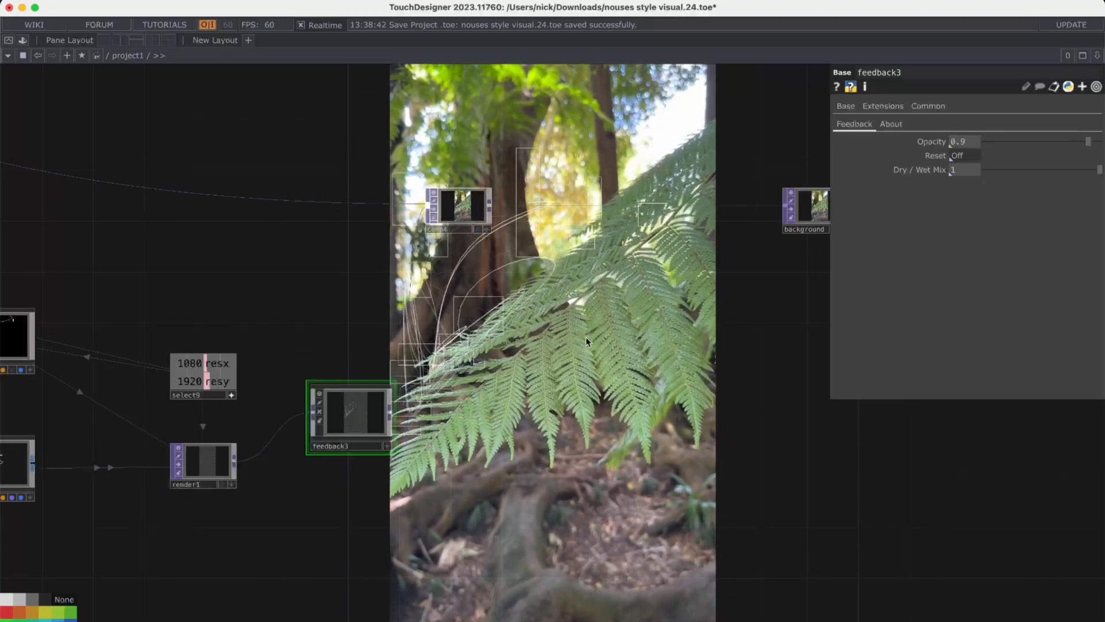
left_click_drag(617, 294, 524, 386)
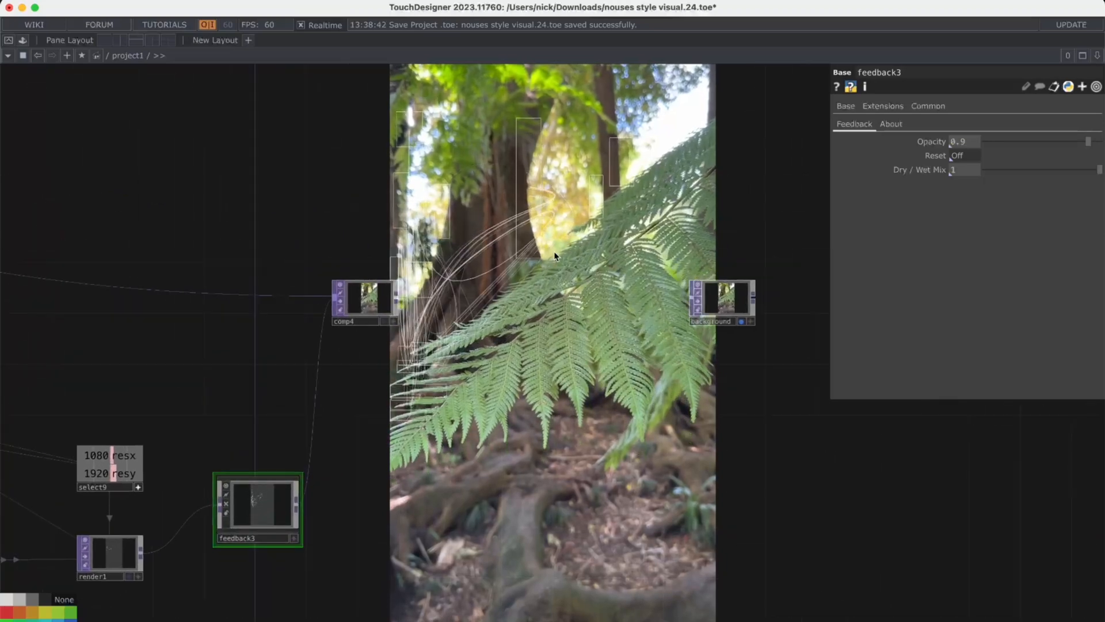
scroll(508, 310, "down", 4)
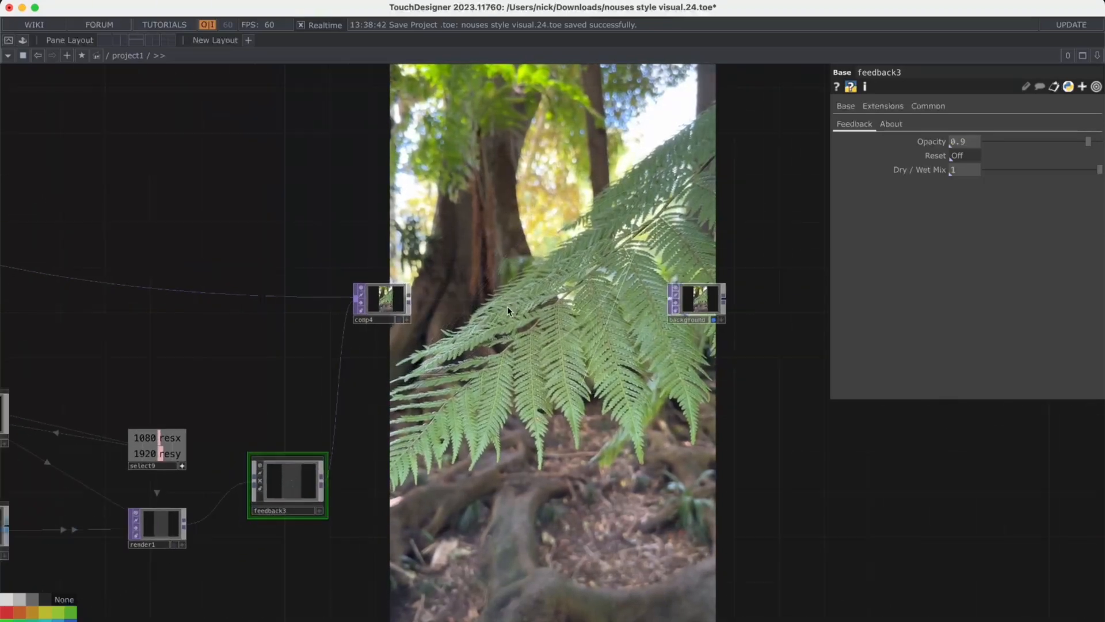
scroll(508, 310, "down", 2)
left_click_drag(531, 342, 588, 219)
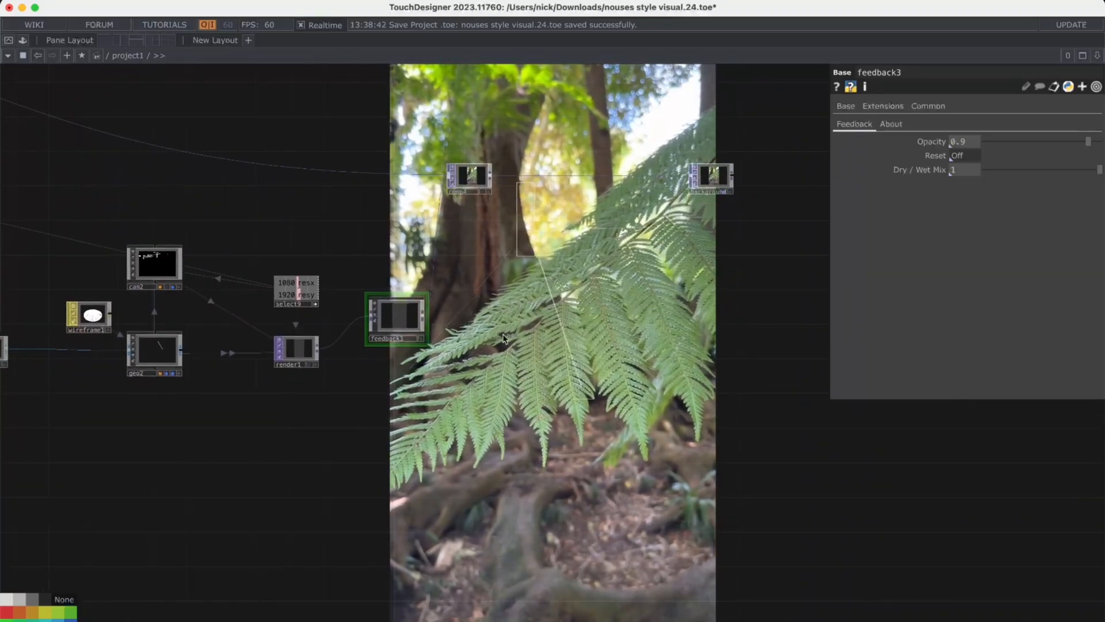
Step: Check the composited lines with the feedback3 trail over the video and save the project
scroll(571, 138, "down", 3)
left_click_drag(565, 146, 517, 292)
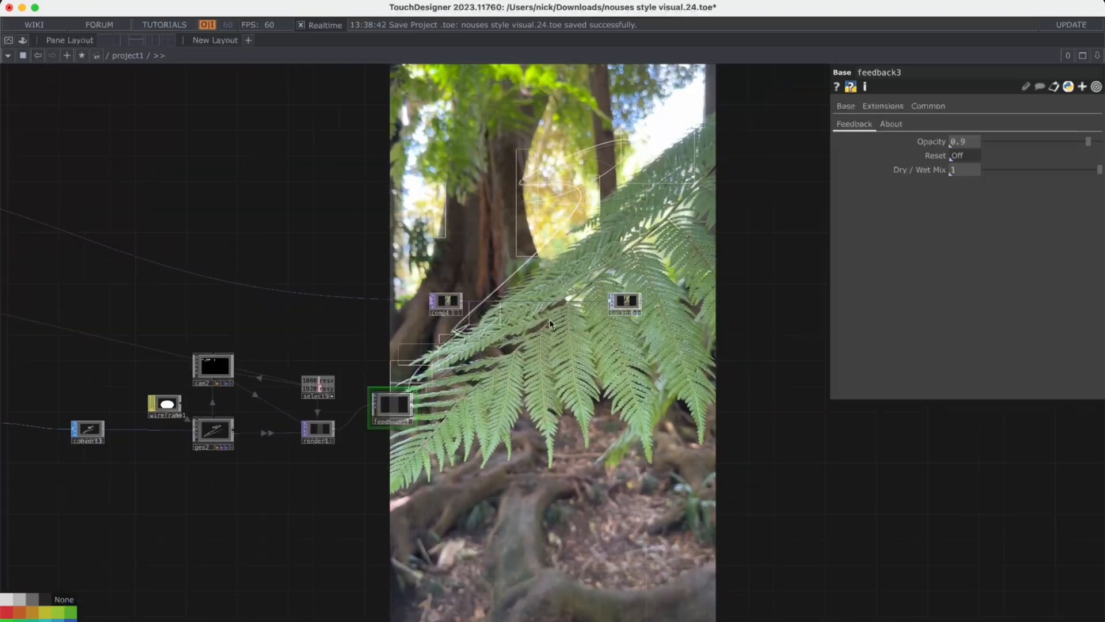
key("super+s")
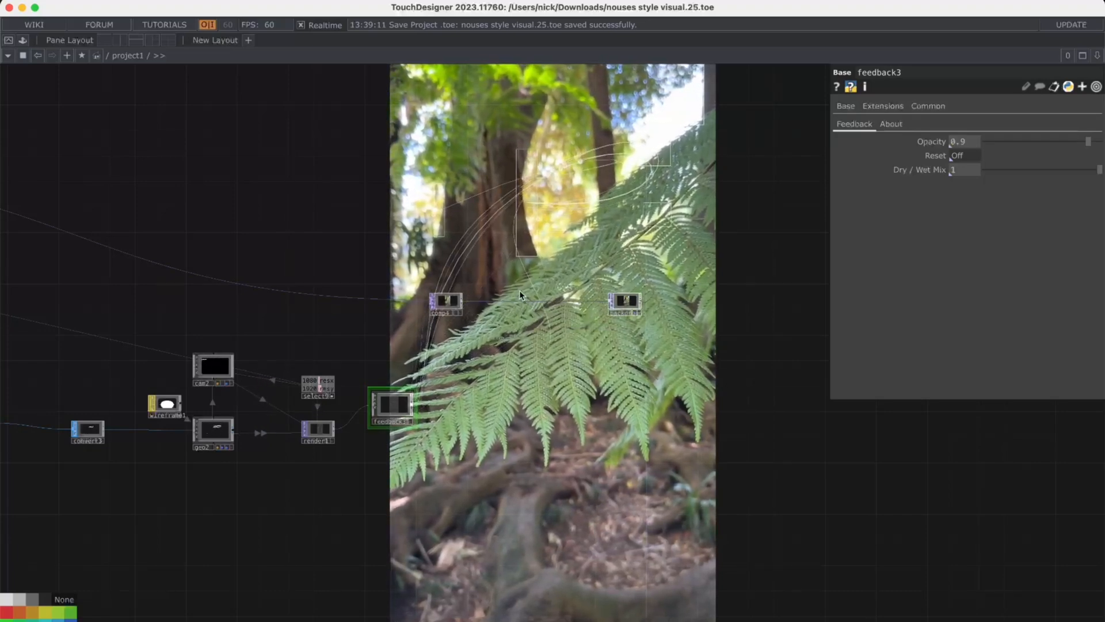
Step: Examine the feedback trail over the video and compare the new blob-tracking network with the original network above it
scroll(501, 306, "up", 5)
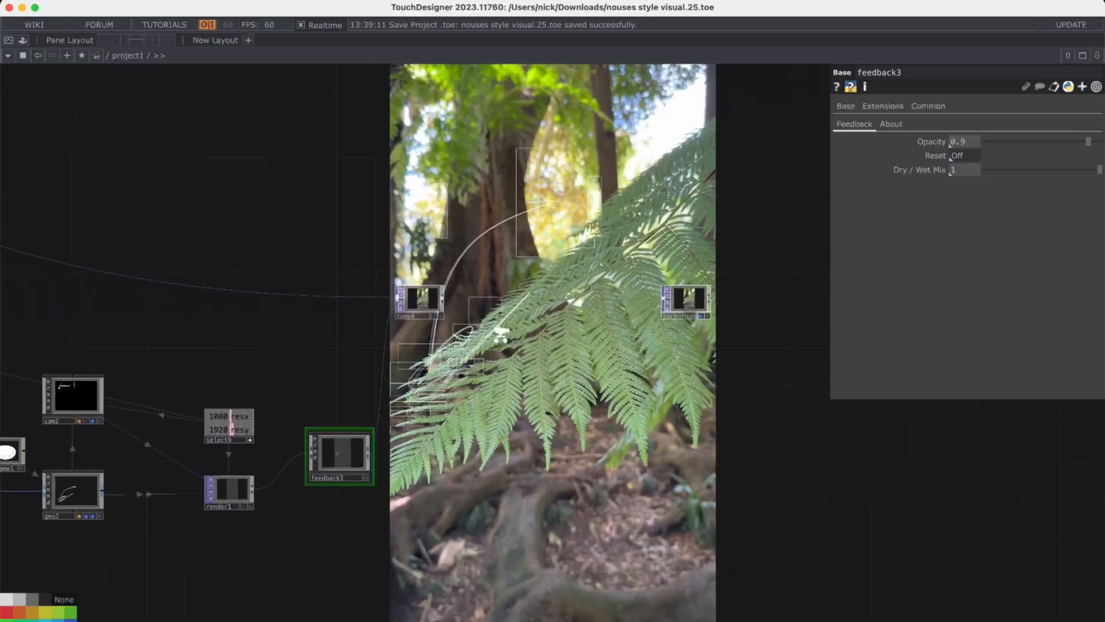
left_click_drag(502, 286, 503, 264)
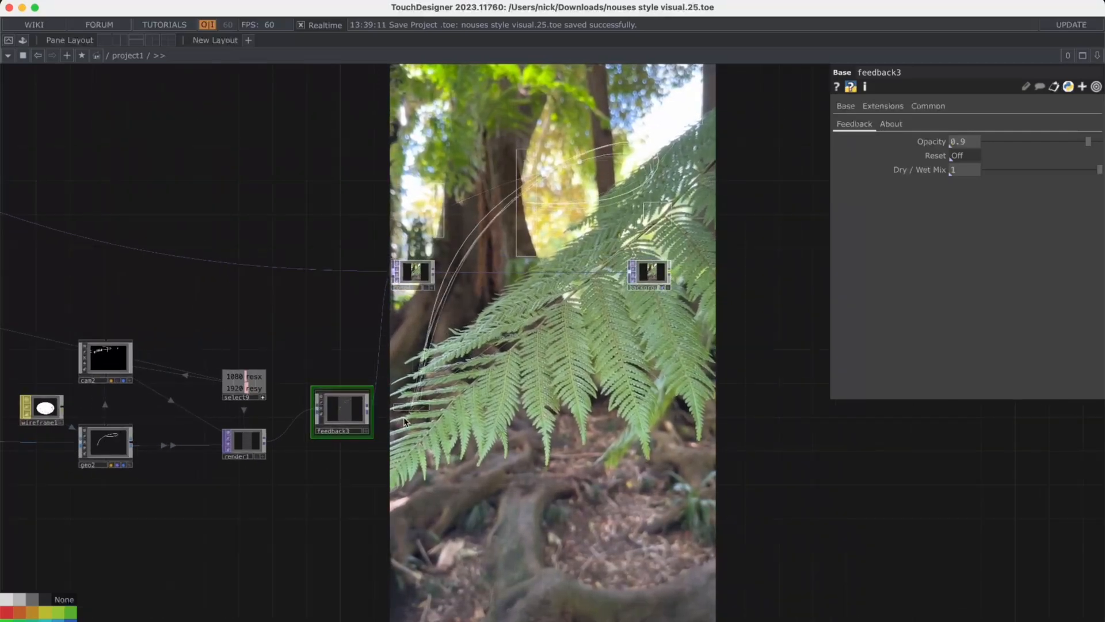
scroll(432, 410, "down", 4)
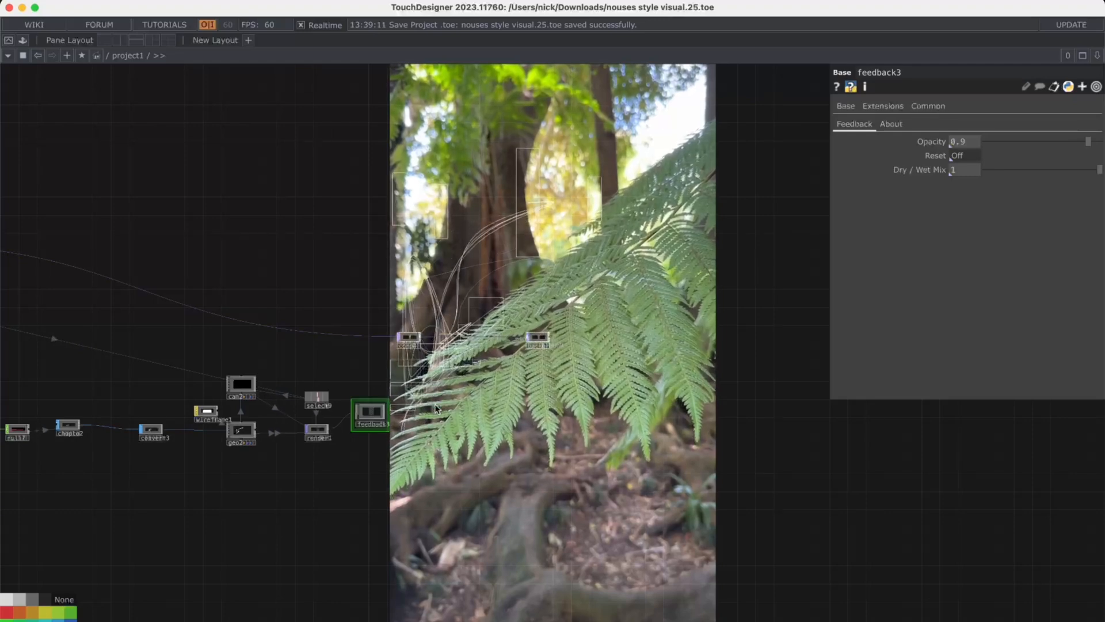
scroll(507, 321, "down", 2)
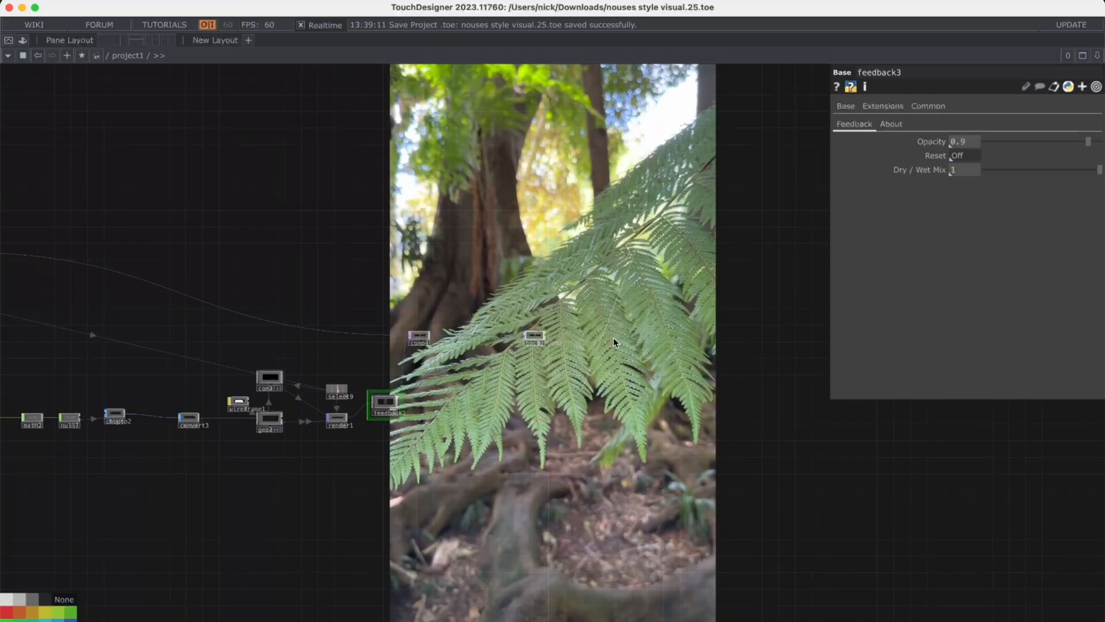
scroll(633, 259, "down", 3)
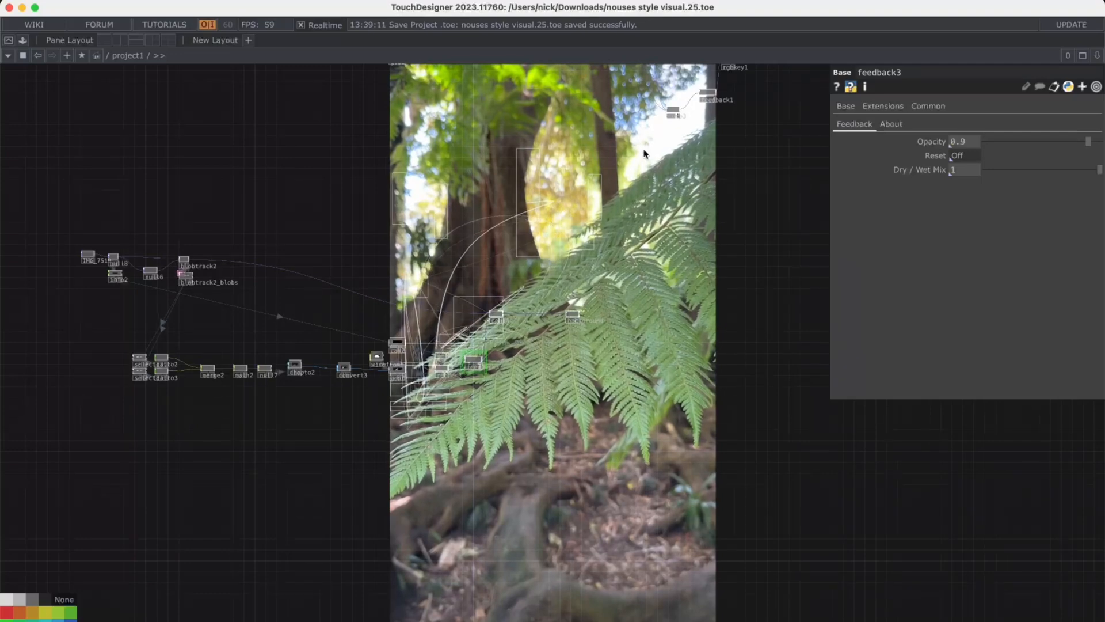
scroll(547, 346, "up", 5)
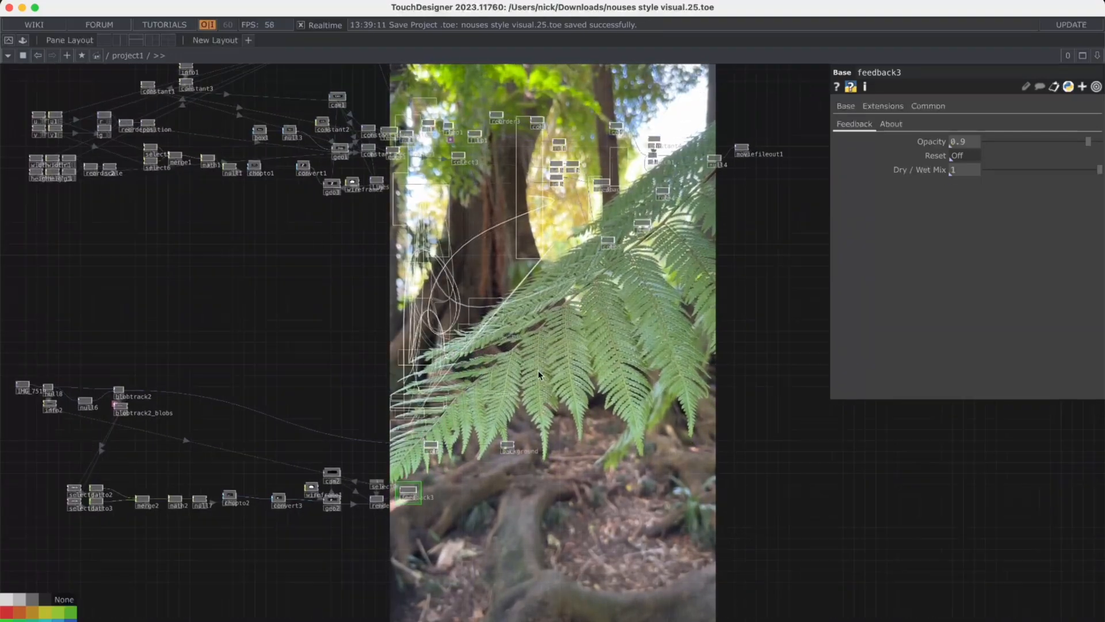
scroll(644, 274, "up", 3)
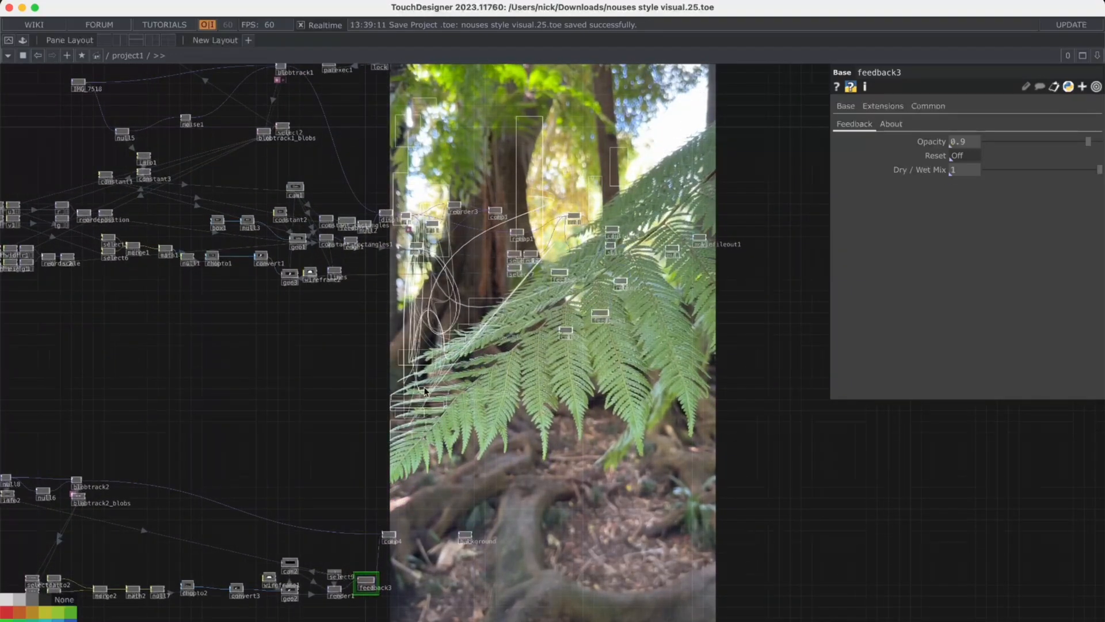
left_click_drag(425, 388, 455, 367)
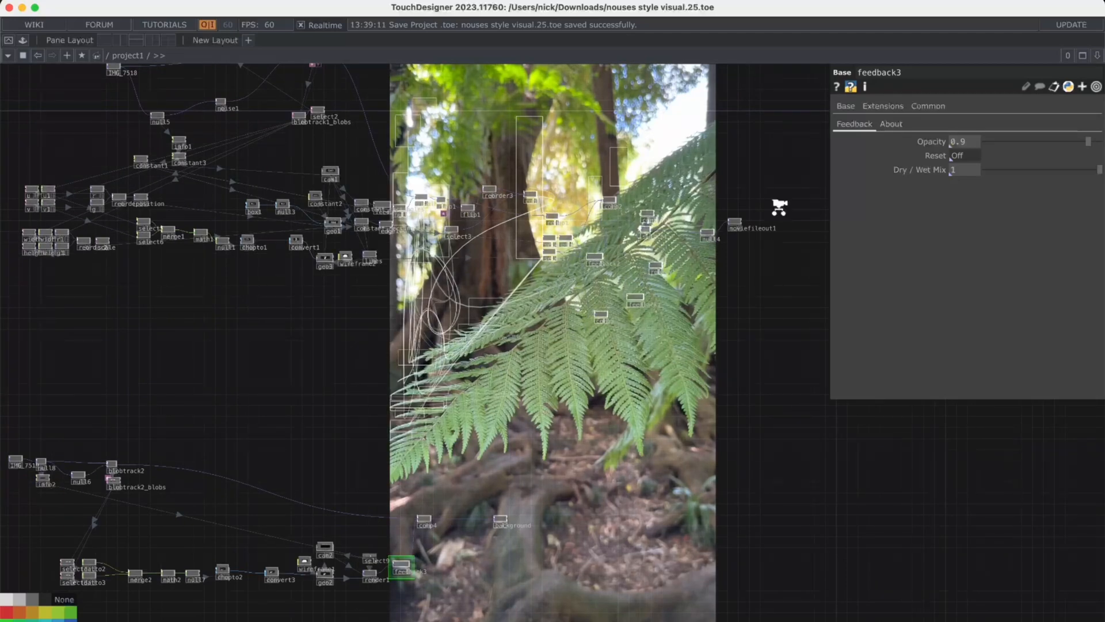
Step: Display null4's output as an extra backdrop with the parameters hidden, and examine the original effect and the nodes feeding it
scroll(587, 288, "up", 5)
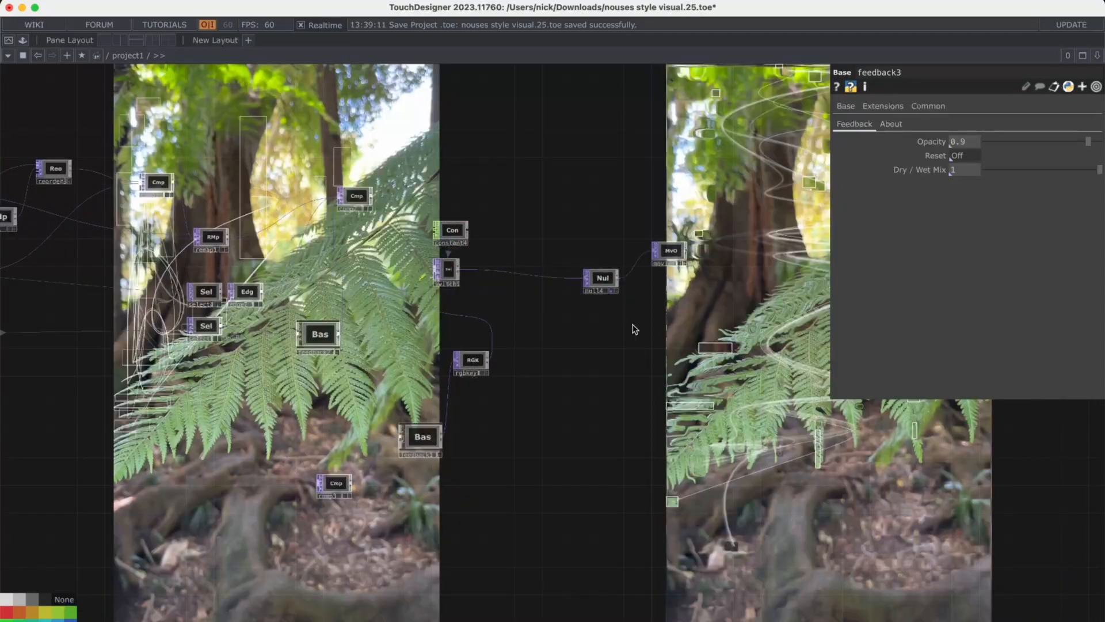
left_click_drag(634, 328, 524, 412)
key("p")
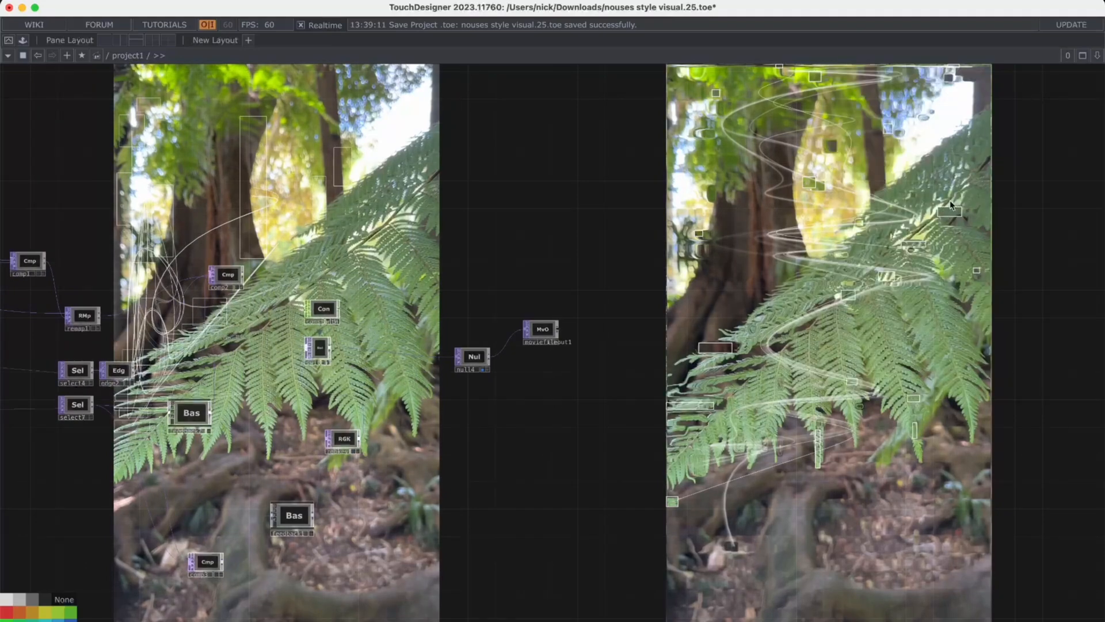
left_click_drag(487, 326, 796, 329)
left_click_drag(423, 175, 729, 239)
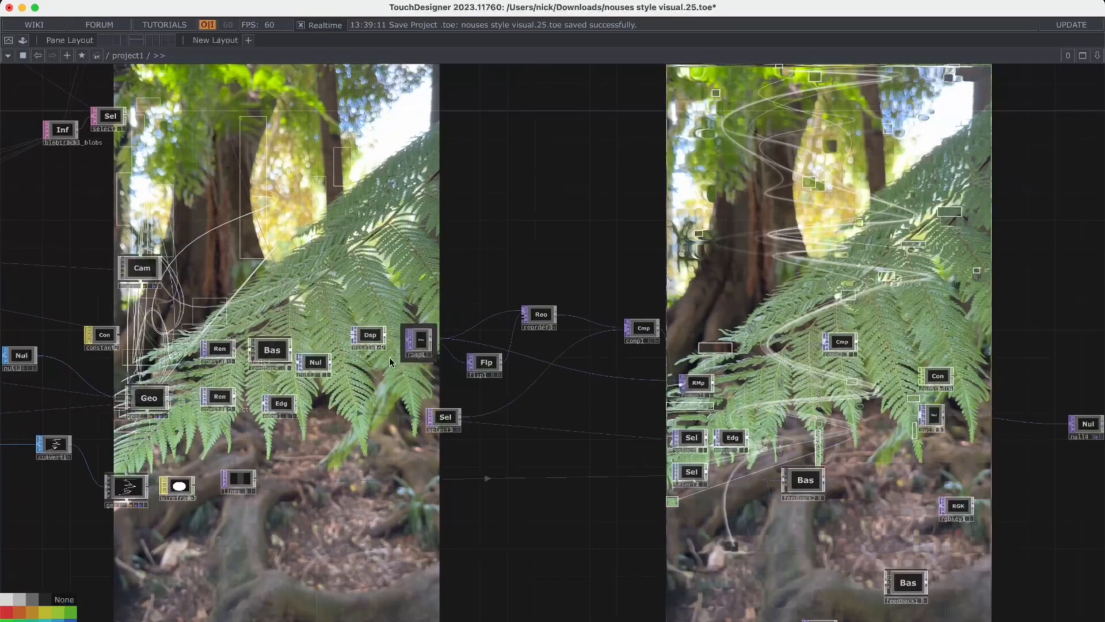
scroll(548, 261, "right", 10)
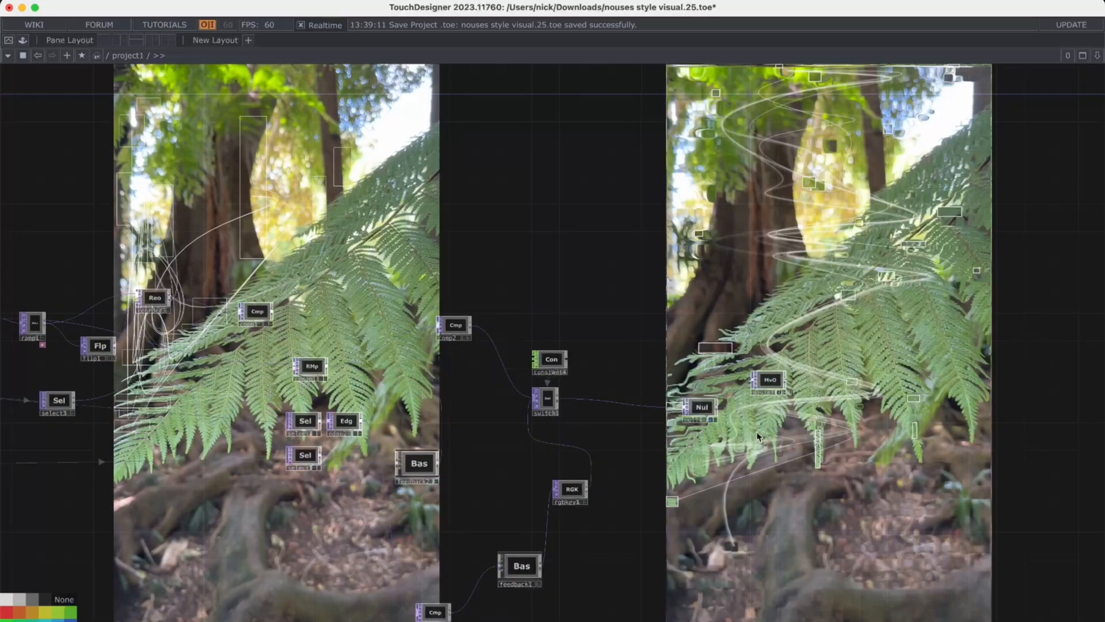
scroll(791, 362, "left", 14)
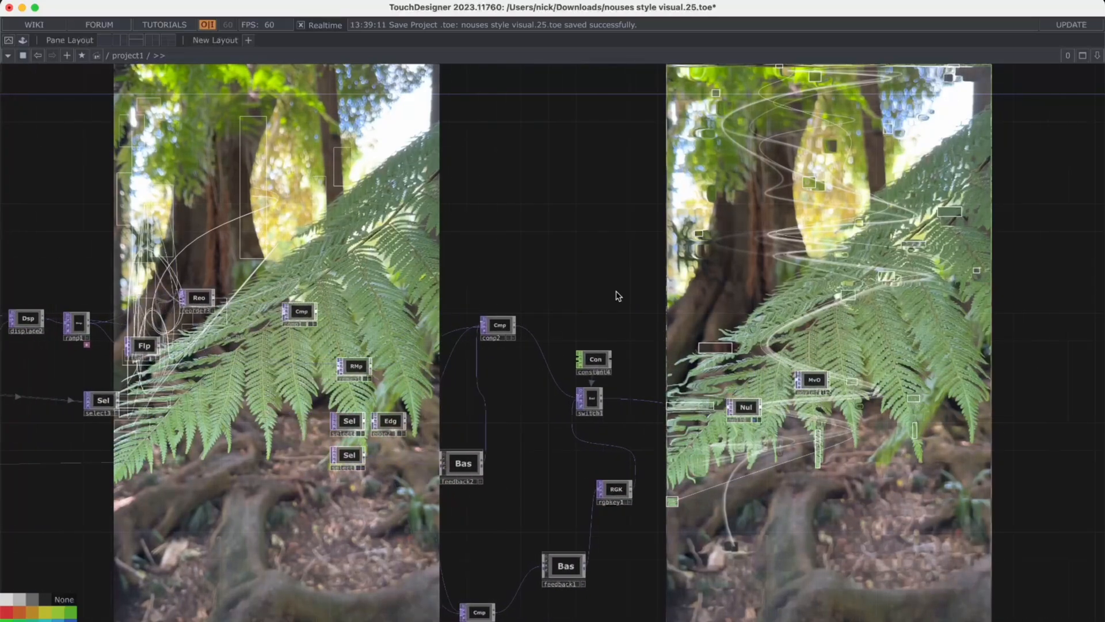
scroll(763, 244, "left", 3)
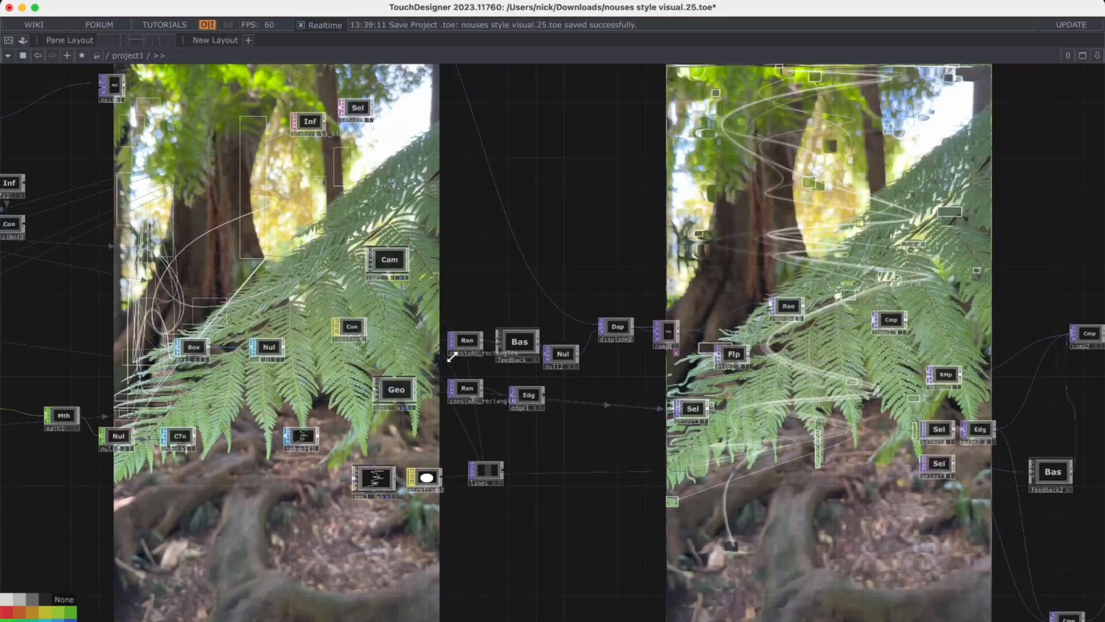
scroll(452, 357, "right", 8)
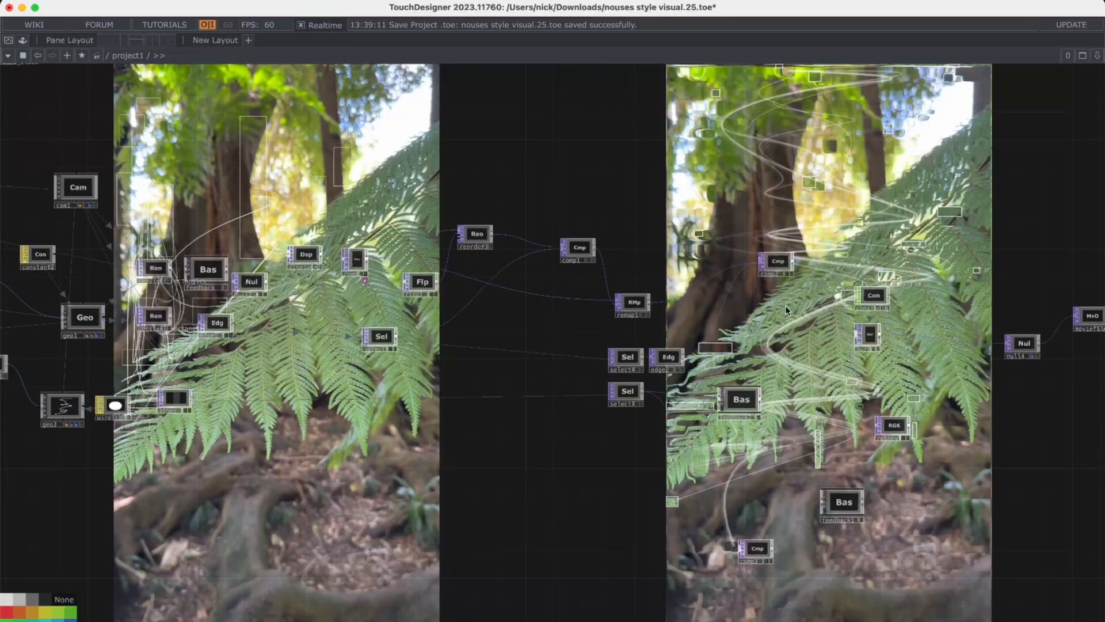
scroll(781, 361, "right", 3)
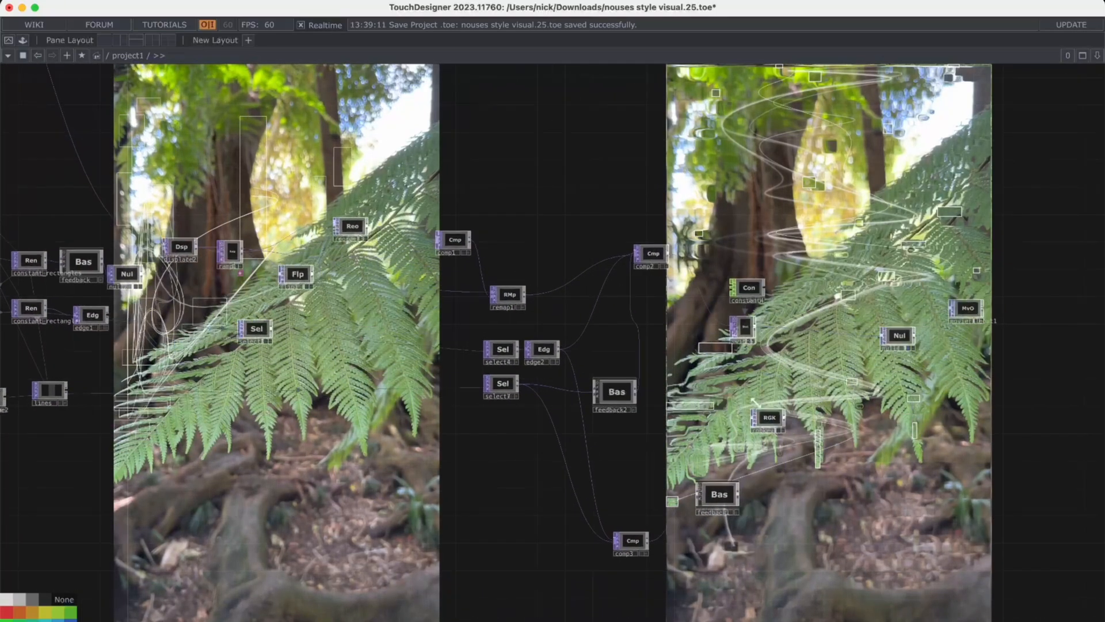
Step: Remove null4's output from the network backdrop and save the project
left_click(907, 348)
left_click_drag(877, 407, 880, 365)
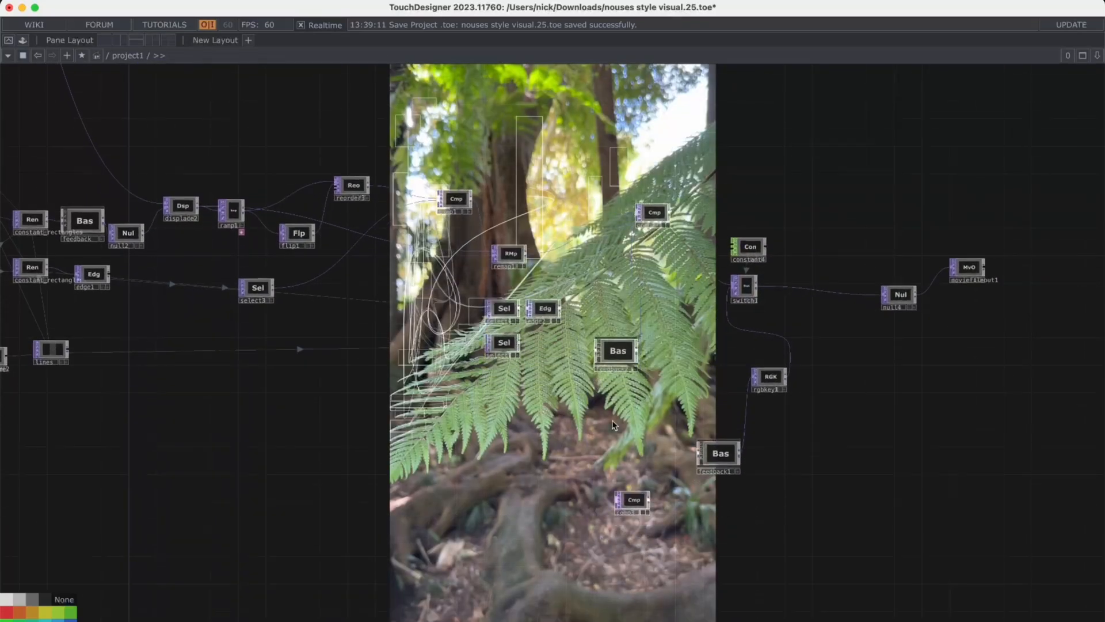
left_click_drag(615, 387, 675, 372)
scroll(674, 372, "left", 4)
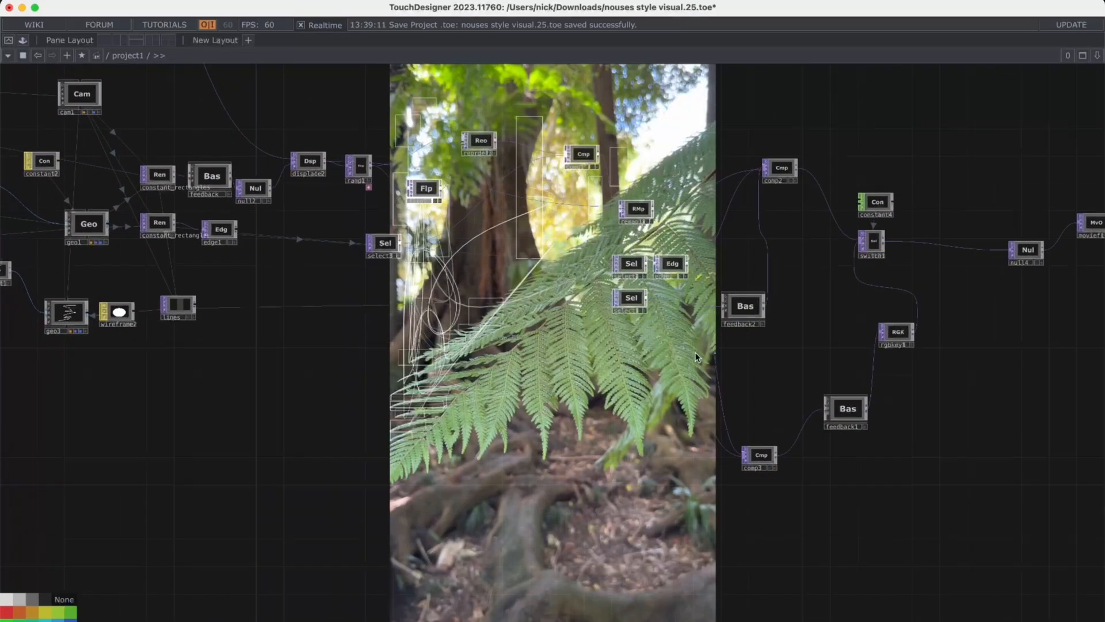
scroll(697, 357, "down", 10)
key("ctrl+s")
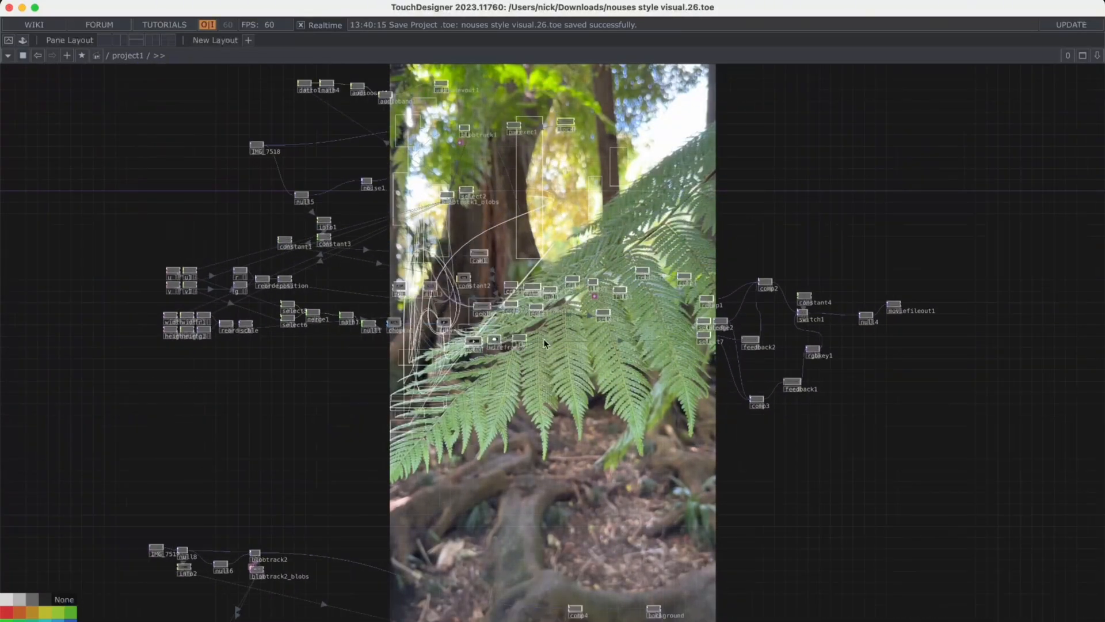
Step: Copy the five-node chain at the top of the original network and paste it below the blobtrack2 select and merge chain
left_click_drag(485, 180, 489, 213)
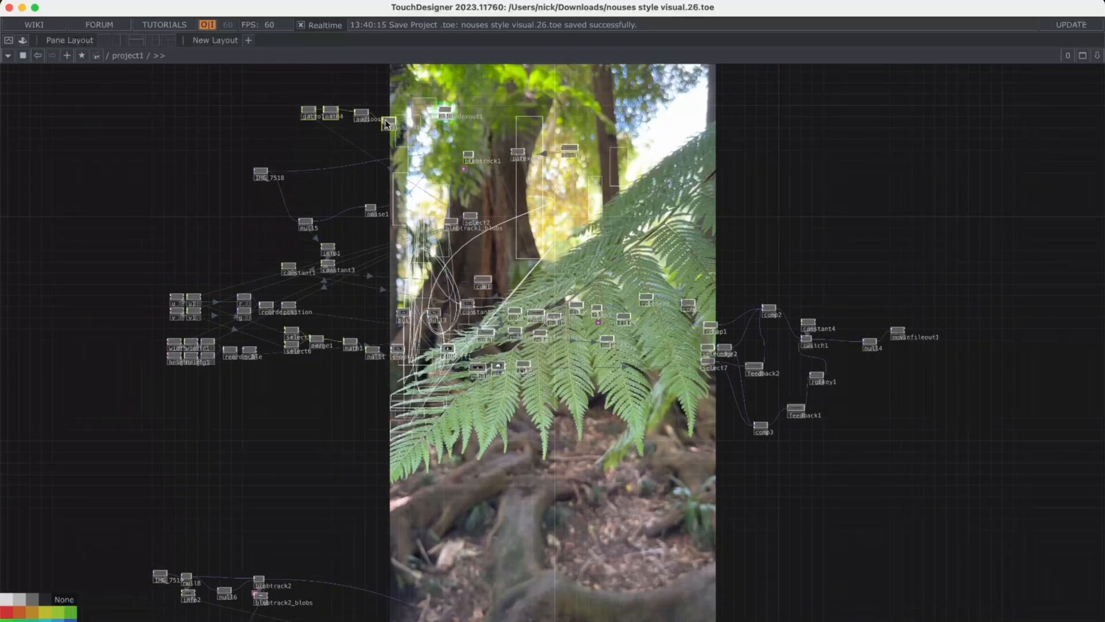
key("ctrl+c")
scroll(452, 219, "down", 3)
scroll(452, 219, "down", 6)
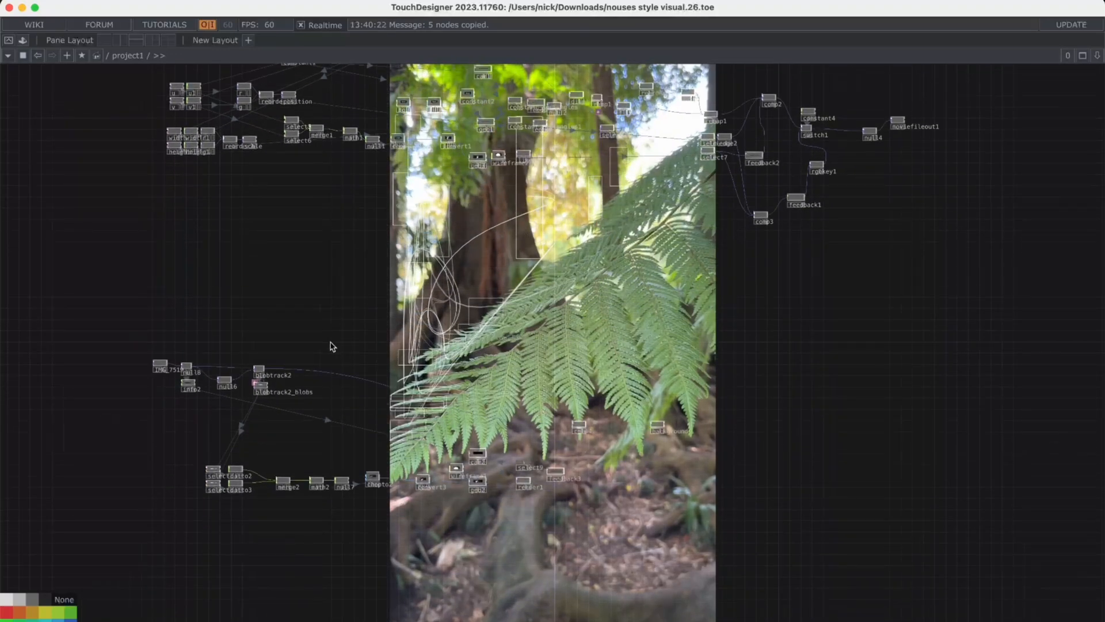
scroll(378, 224, "down", 8)
scroll(377, 224, "left", 4)
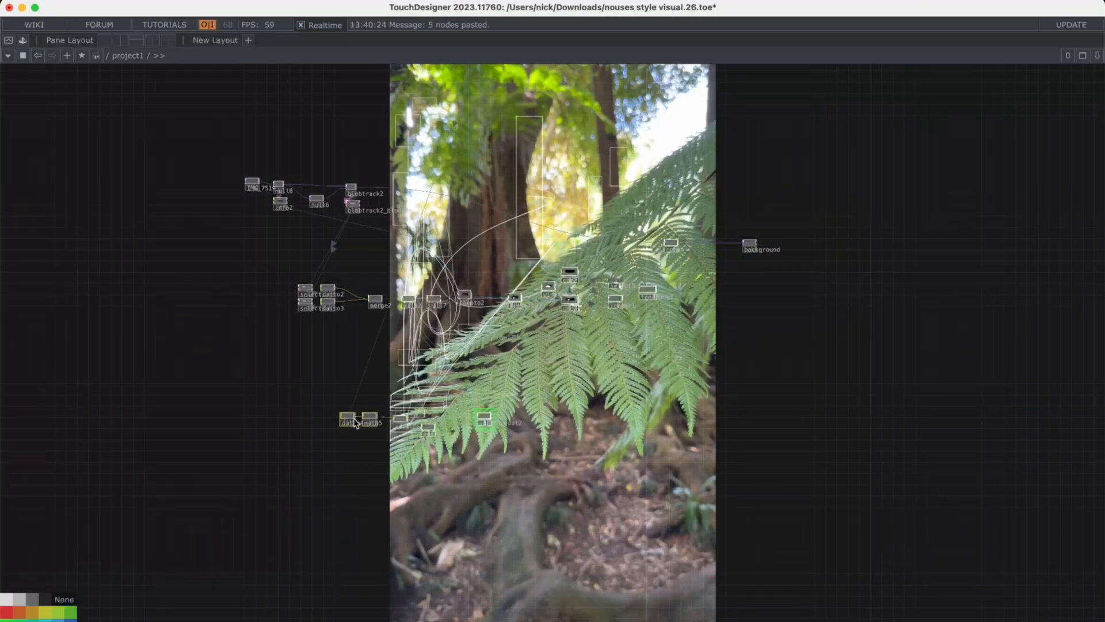
Step: Add a Select DAT fed by blobtrack2_blobs and place it beside that table
scroll(368, 212, "up", 5)
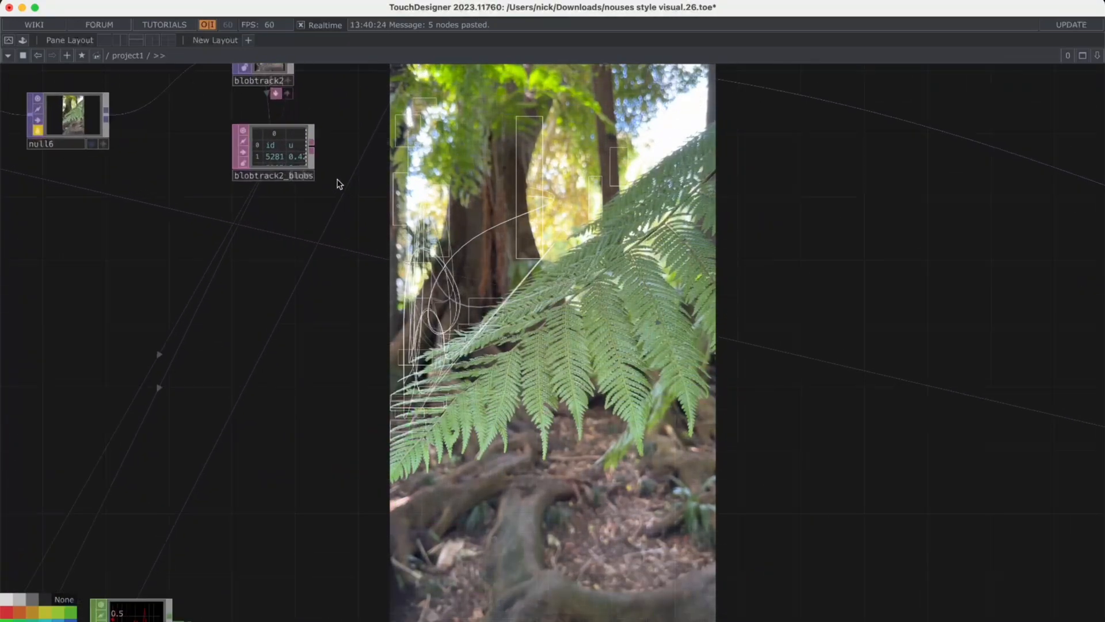
right_click(333, 167)
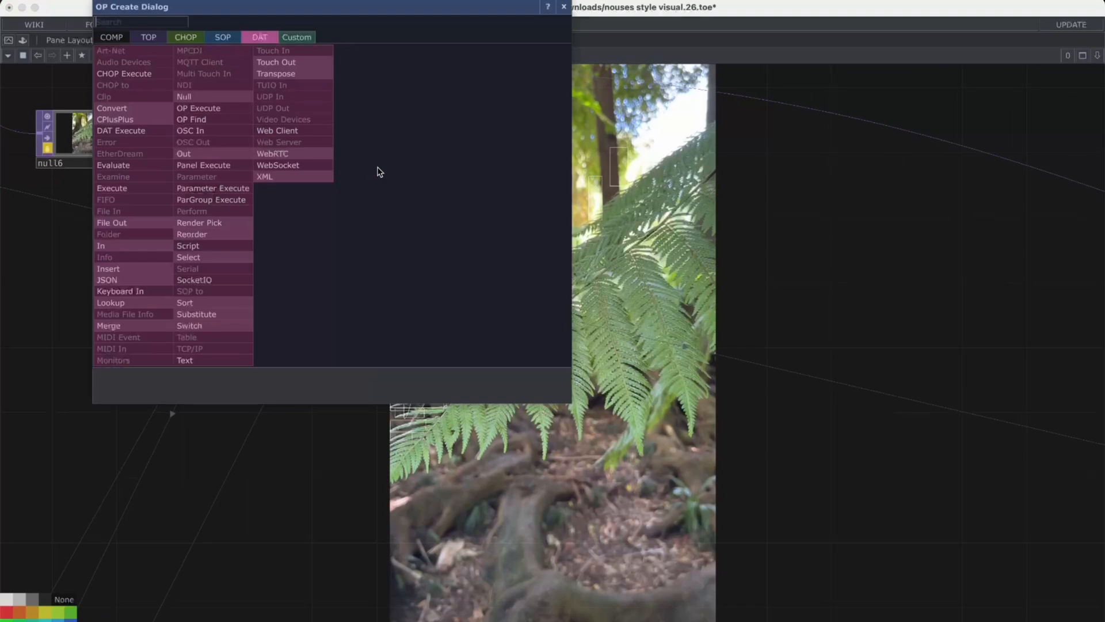
left_click(227, 272)
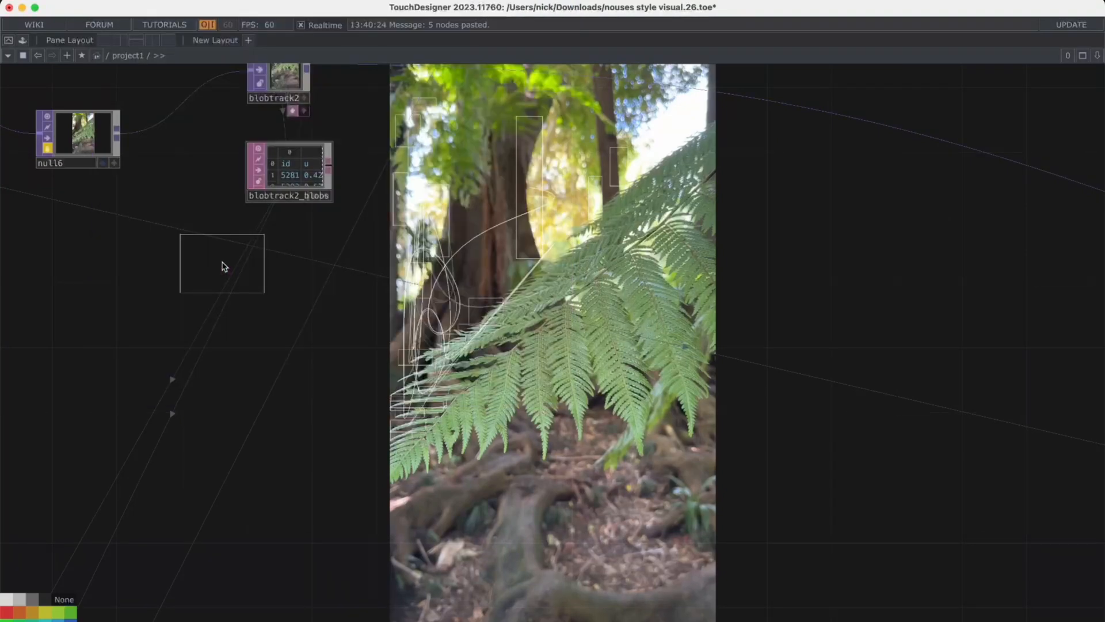
right_click(332, 169)
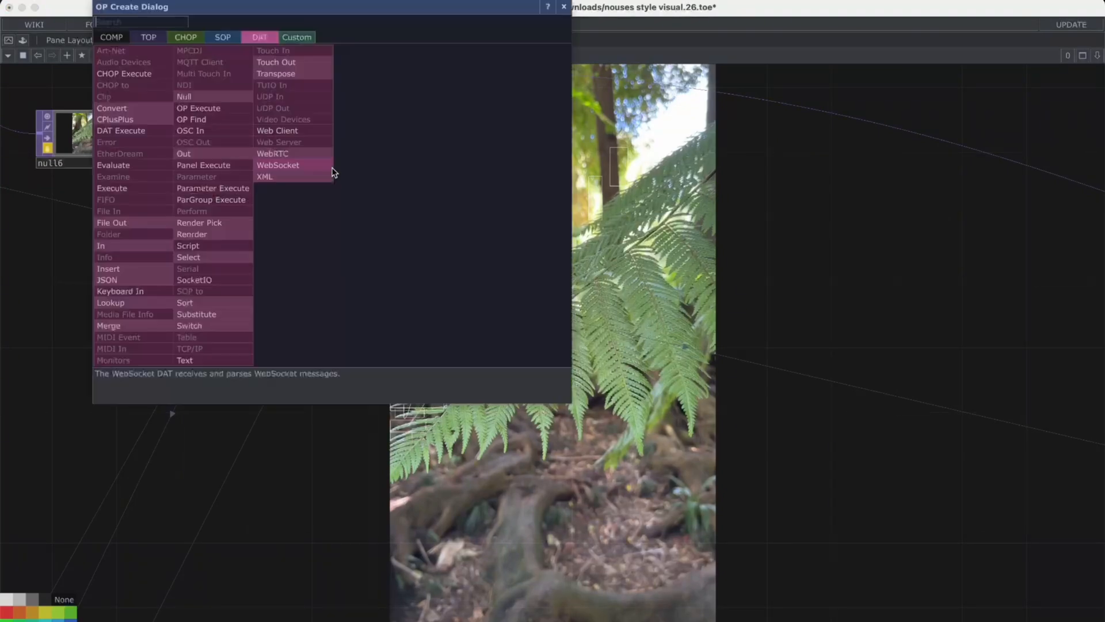
key("Return")
left_click(441, 158)
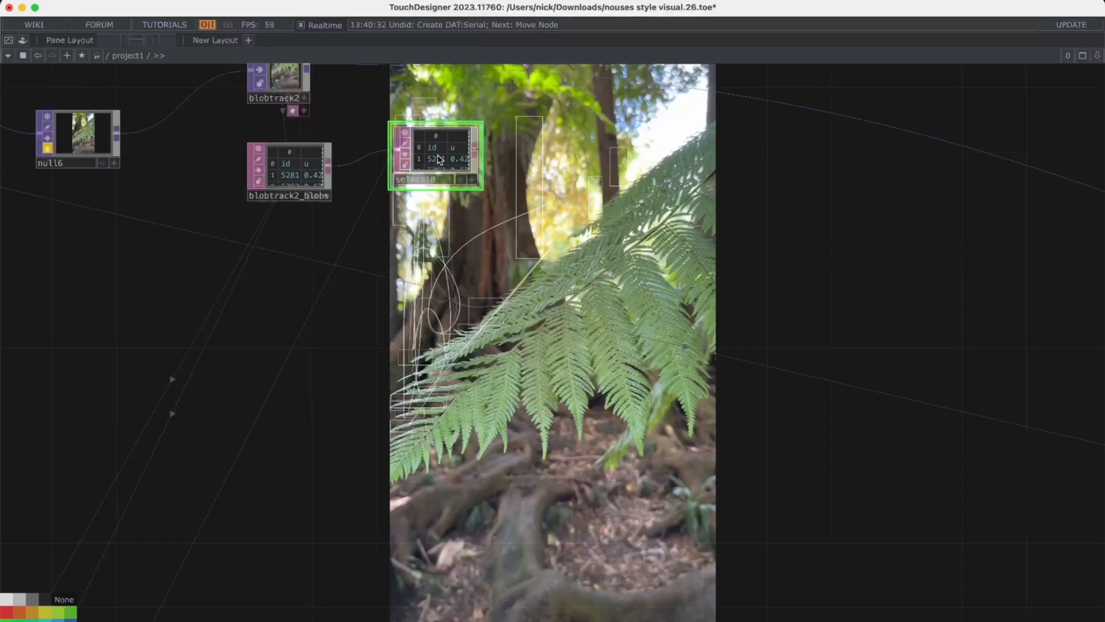
Step: Try to extract columns by Name in the new Select DAT, entering "u v" as the start column name
key("p")
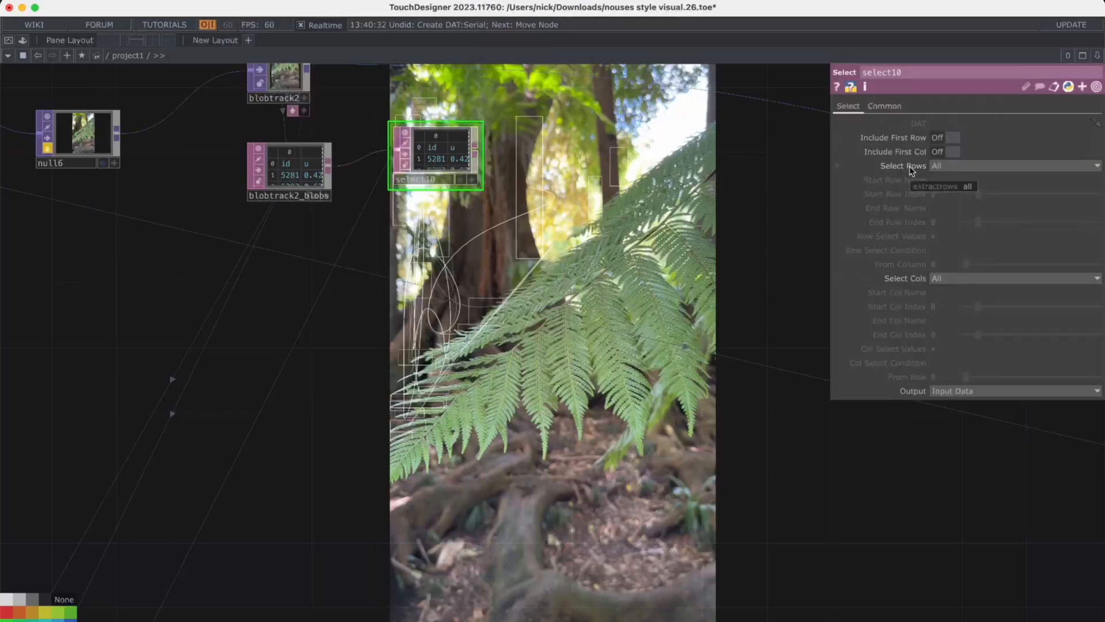
key("p")
key("p")
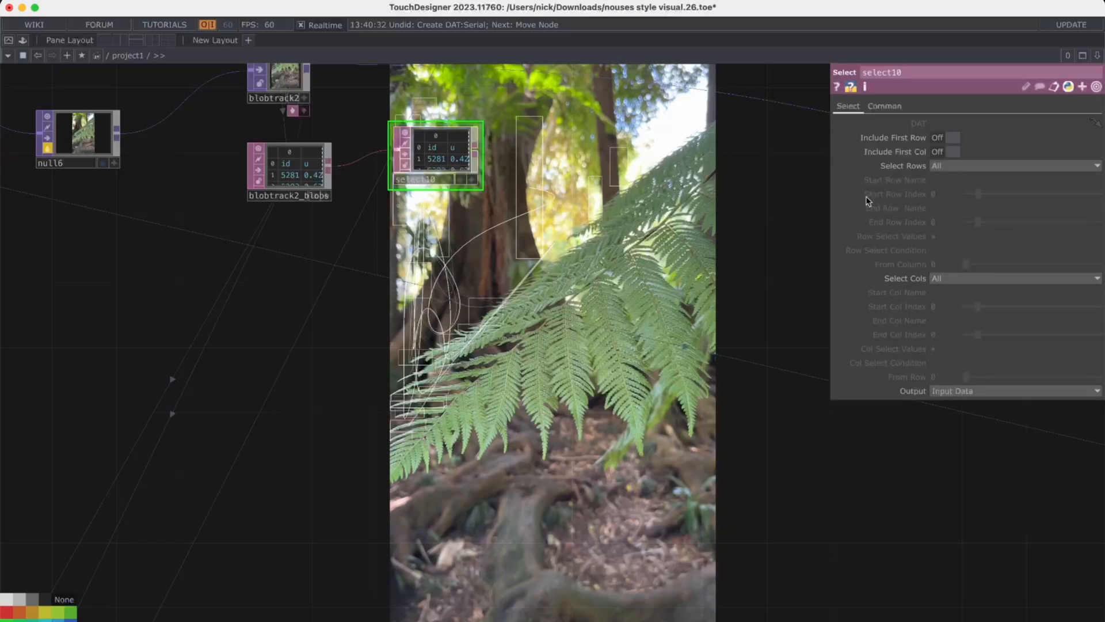
scroll(416, 140, "up", 3)
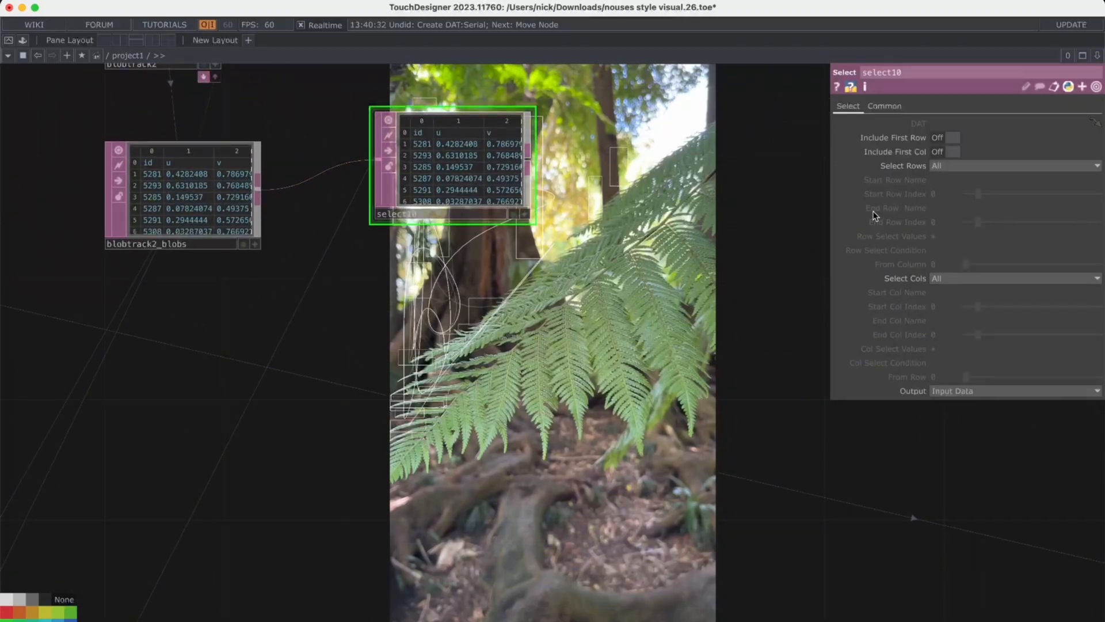
left_click(1007, 282)
left_click(977, 296)
left_click(969, 292)
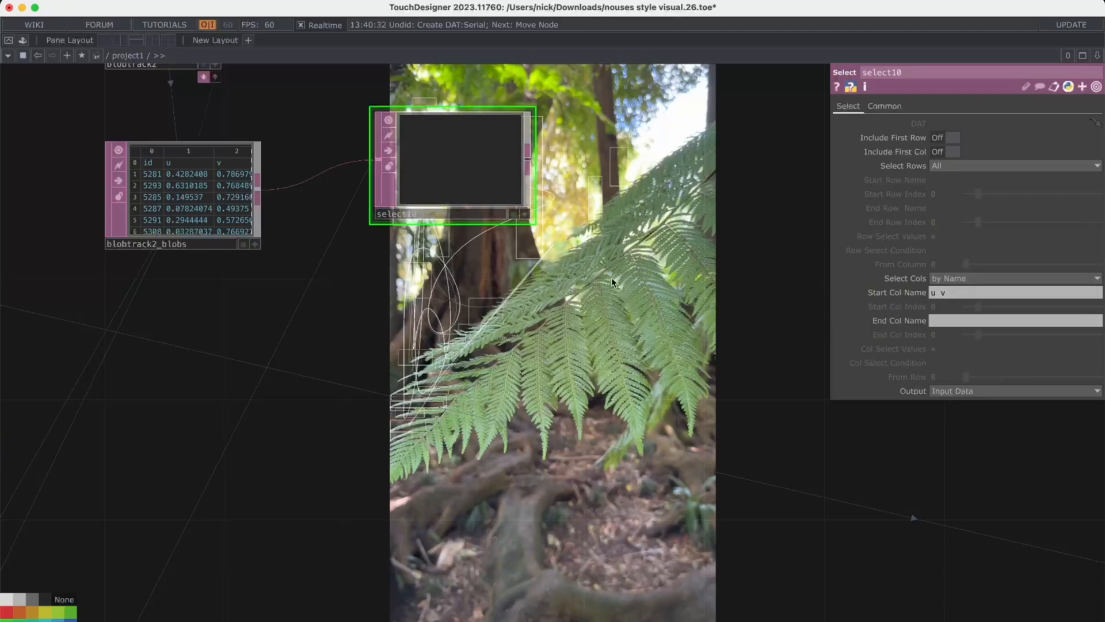
Step: Switch the Select DAT's column selection to by Index
scroll(613, 282, "down", 1)
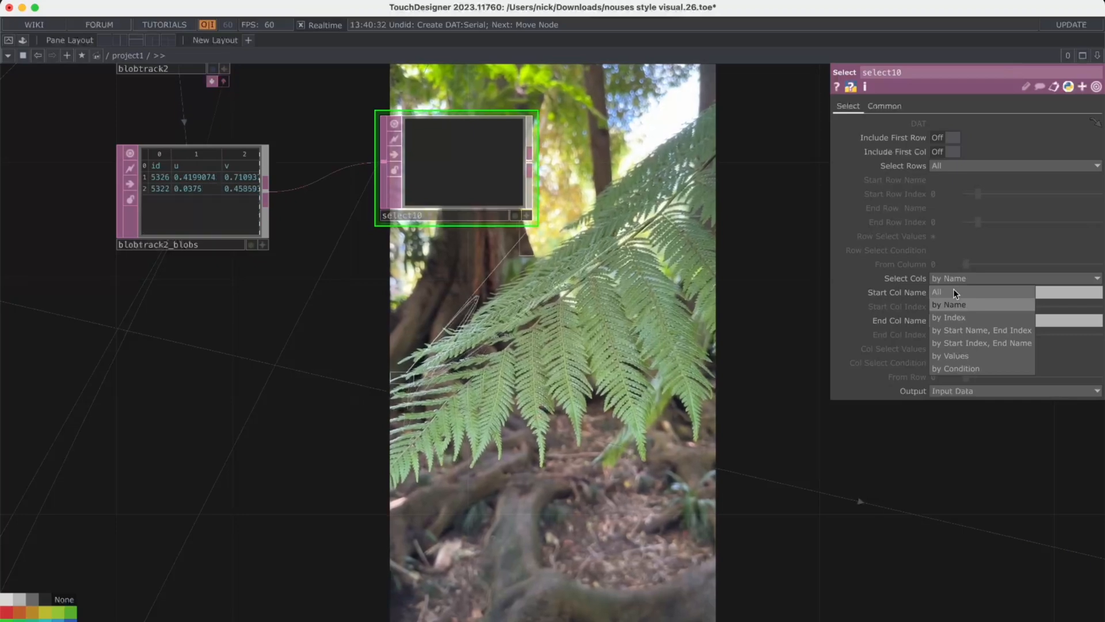
left_click(951, 317)
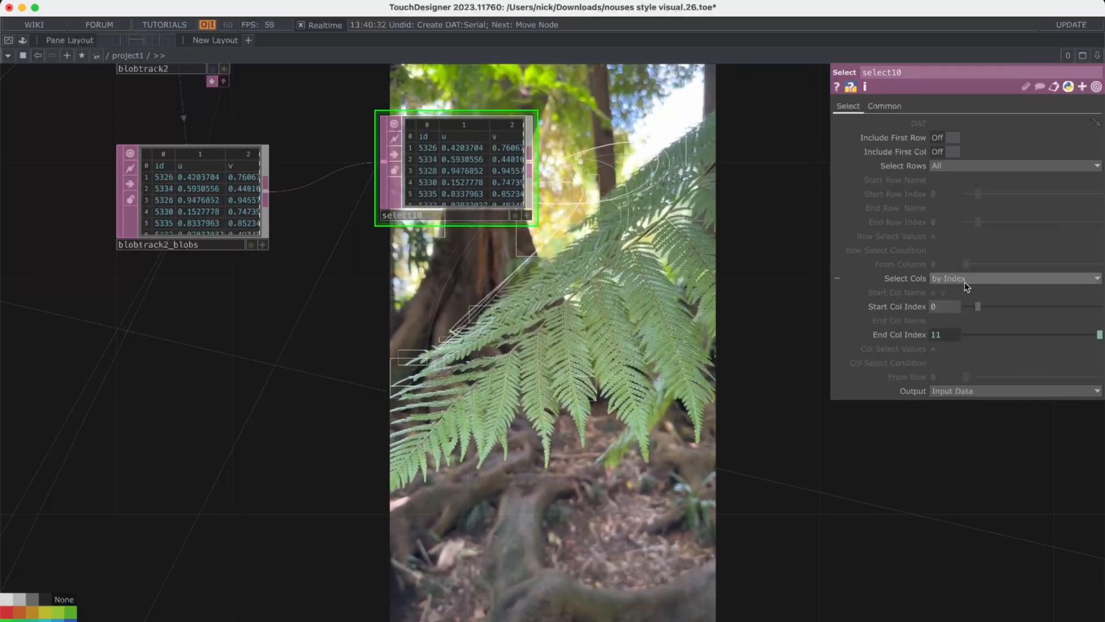
Step: Copy the Select DAT that extracts columns u to v in the original blob network and paste it below select10
scroll(735, 278, "down", 10)
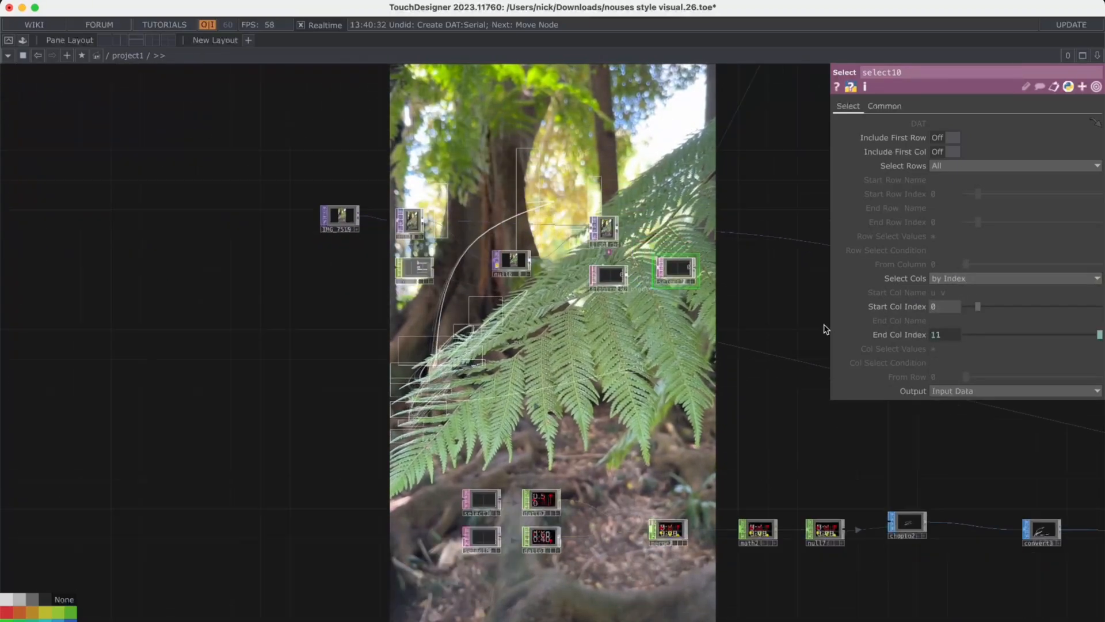
left_click_drag(755, 362, 691, 550)
scroll(737, 348, "down", 8)
left_click_drag(801, 256, 730, 425)
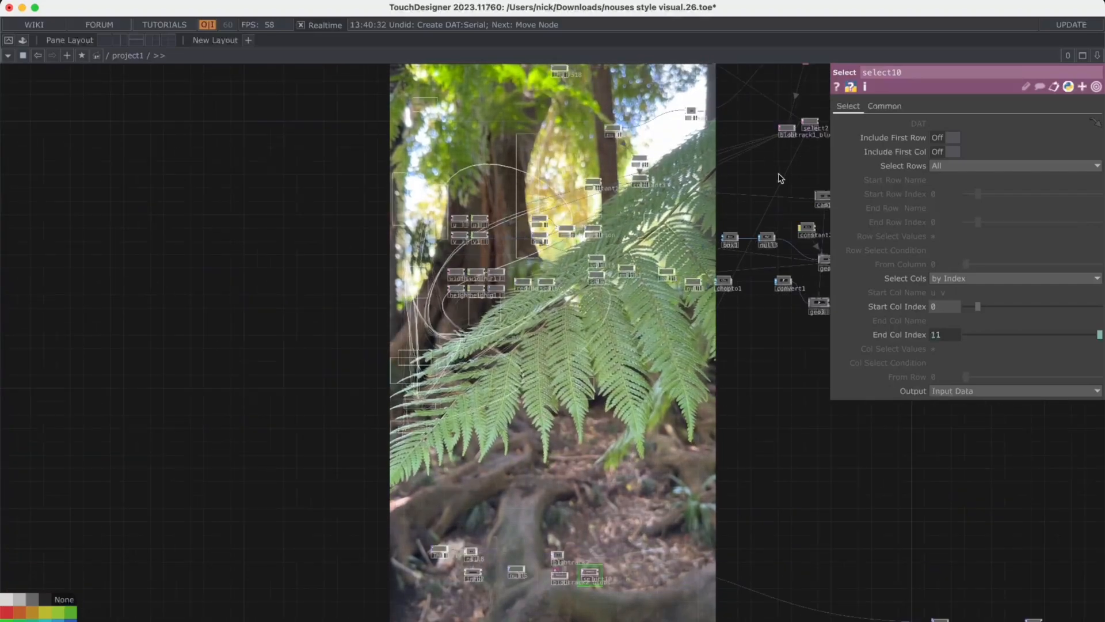
left_click_drag(778, 178, 670, 228)
scroll(708, 143, "up", 5)
left_click(698, 186)
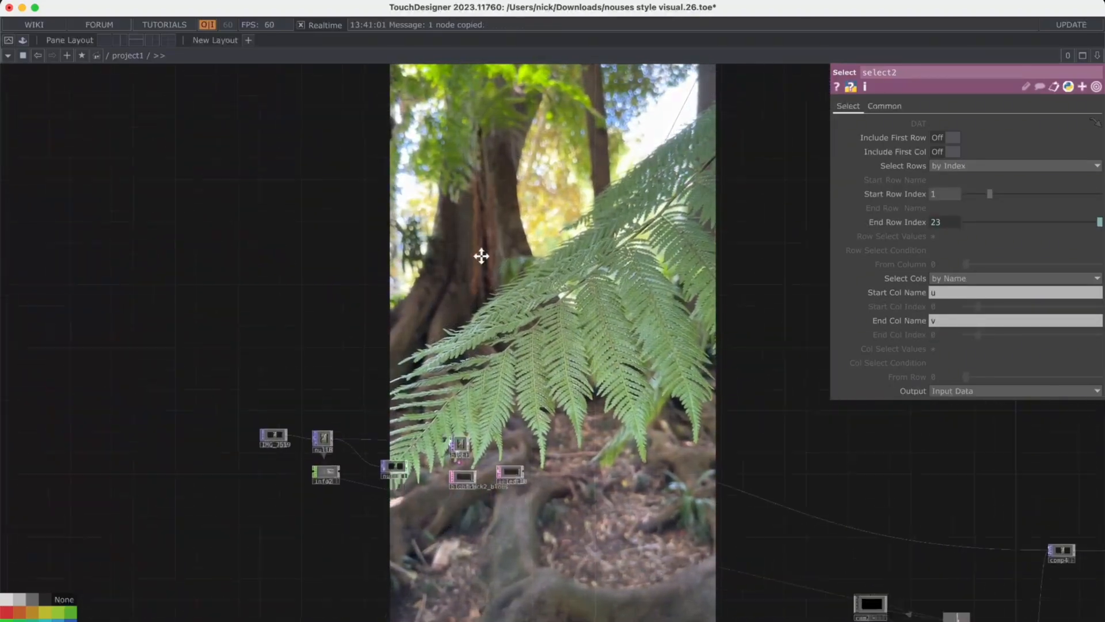
scroll(508, 327, "down", 3)
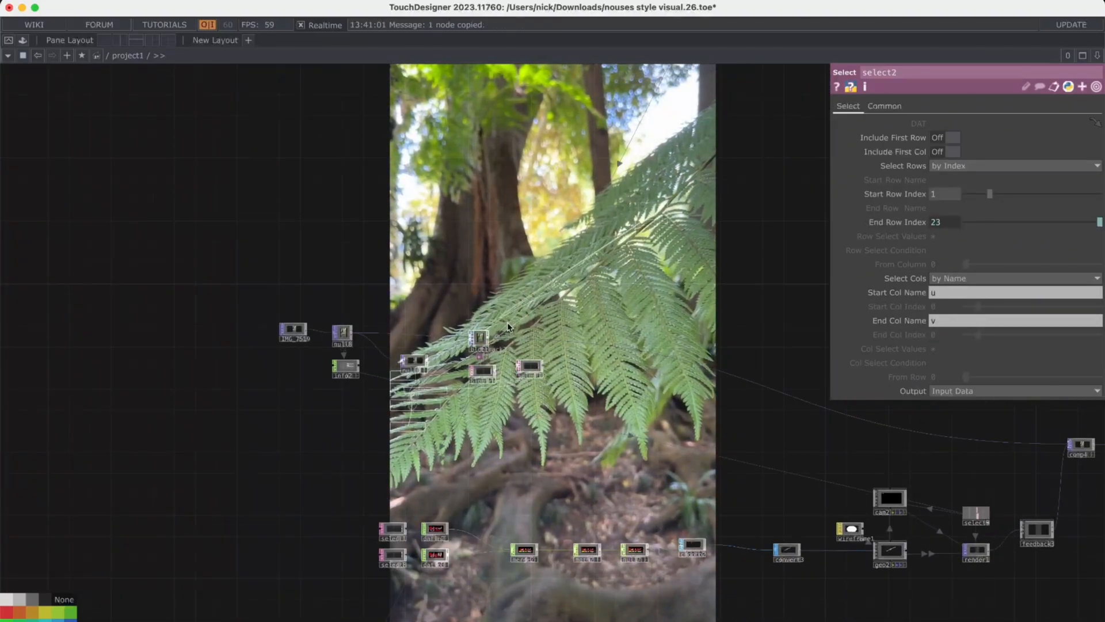
scroll(508, 326, "up", 5)
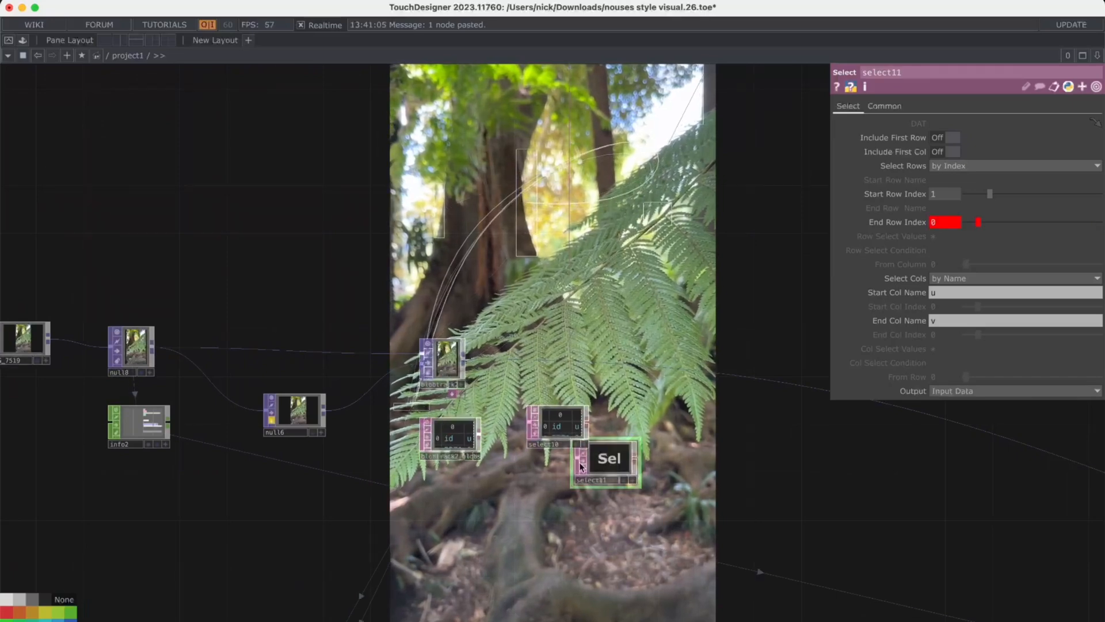
left_click_drag(581, 466, 545, 480)
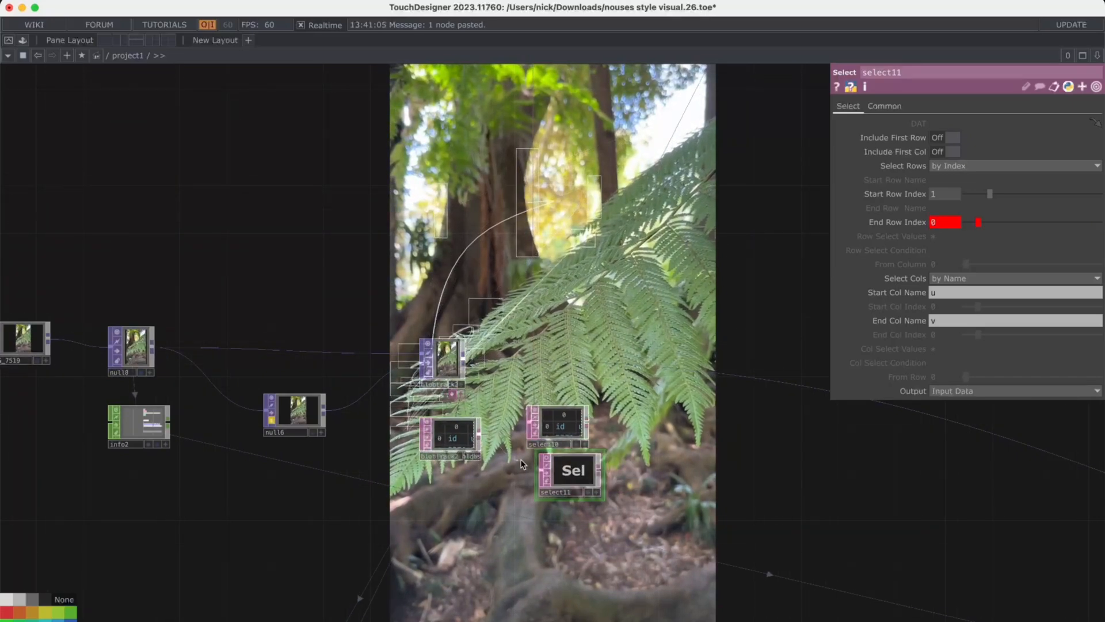
scroll(547, 436, "up", 5)
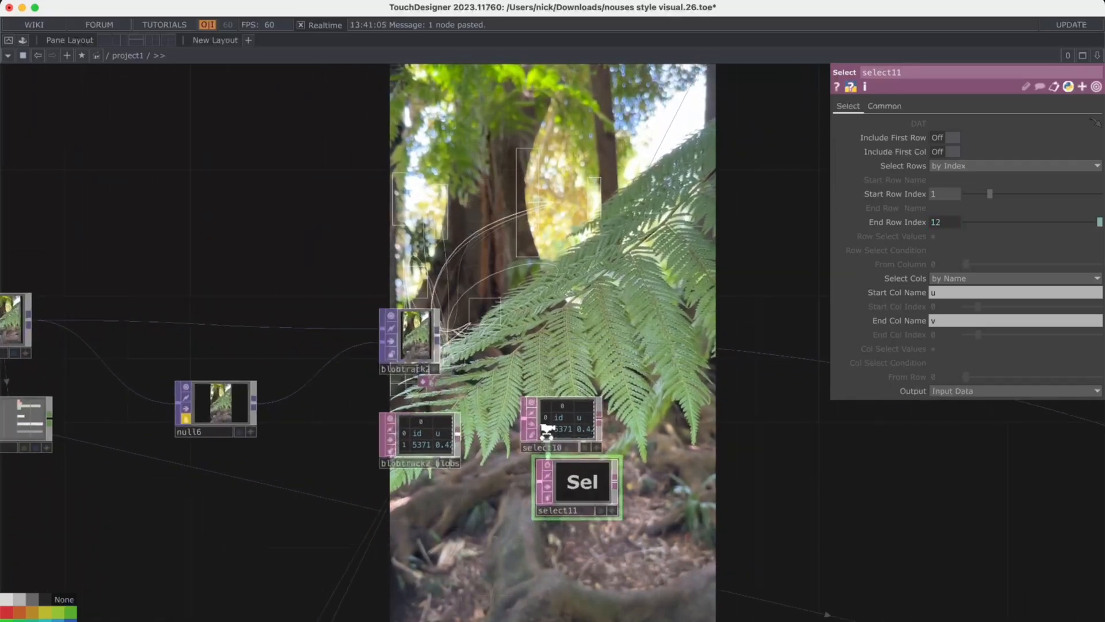
Step: Delete select10 and put the pasted Select DAT in its place beside the blobtrack2_blobs table, fed by that table
left_click(547, 433)
key("Delete")
left_click_drag(592, 475, 592, 402)
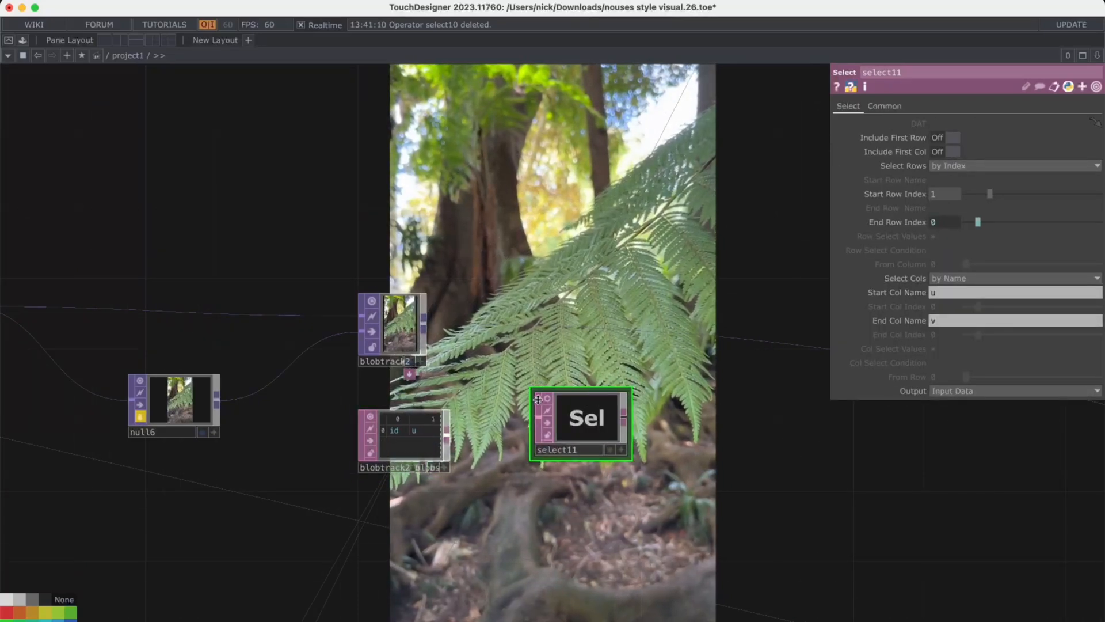
scroll(584, 411, "up", 4)
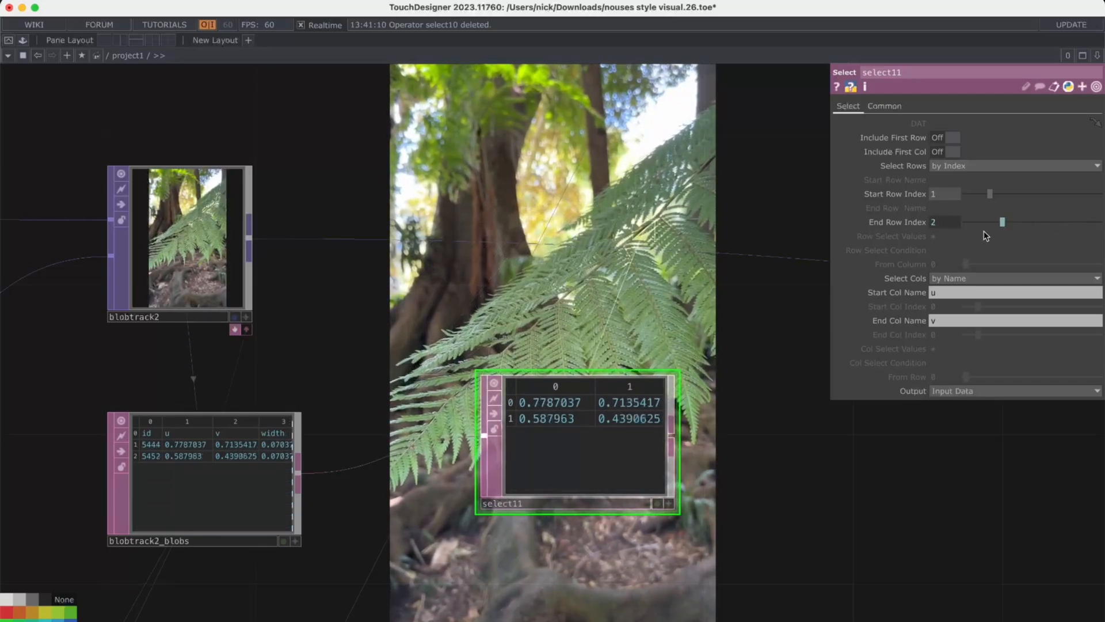
Step: Examine the pasted Select DAT's output table, its column selection mode and its start and end column names
scroll(606, 507, "up", 8)
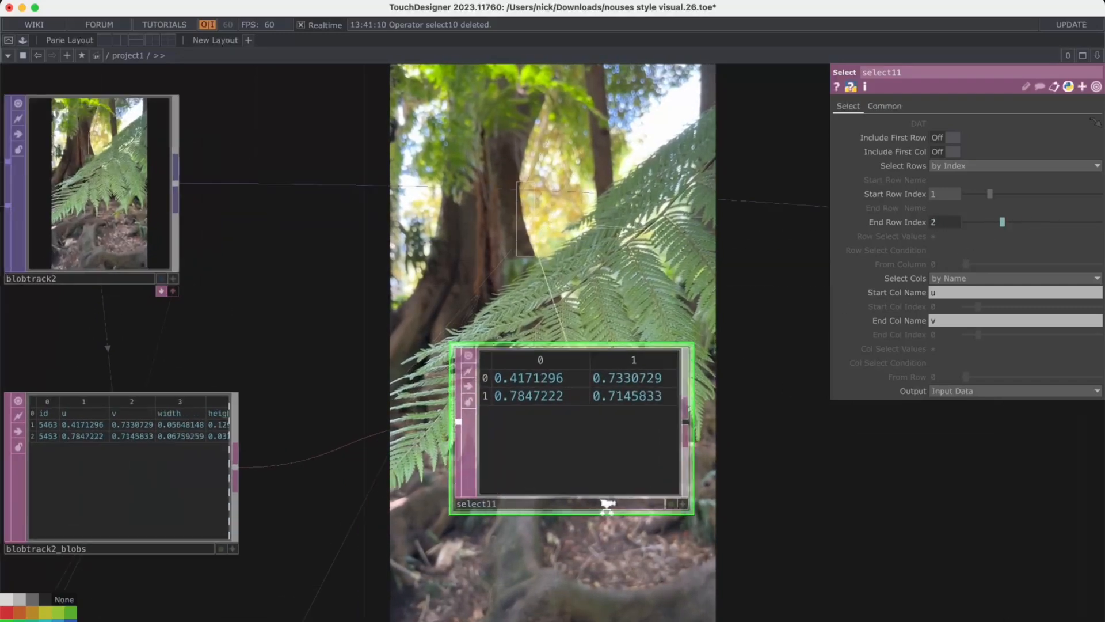
scroll(620, 432, "down", 6)
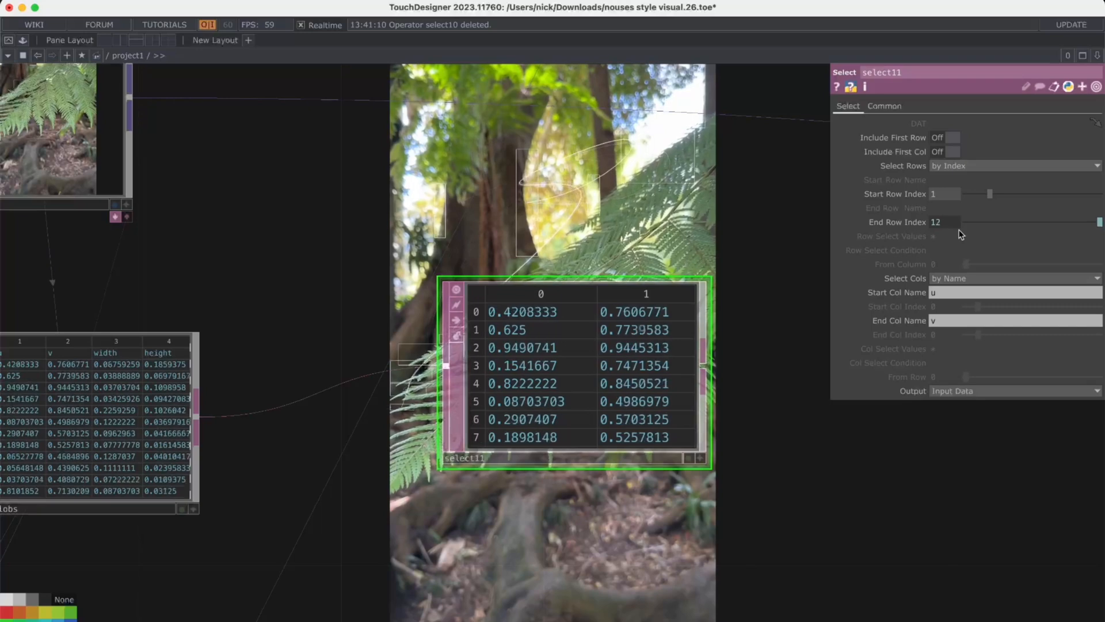
left_click(962, 282)
left_click(956, 280)
left_click(956, 293)
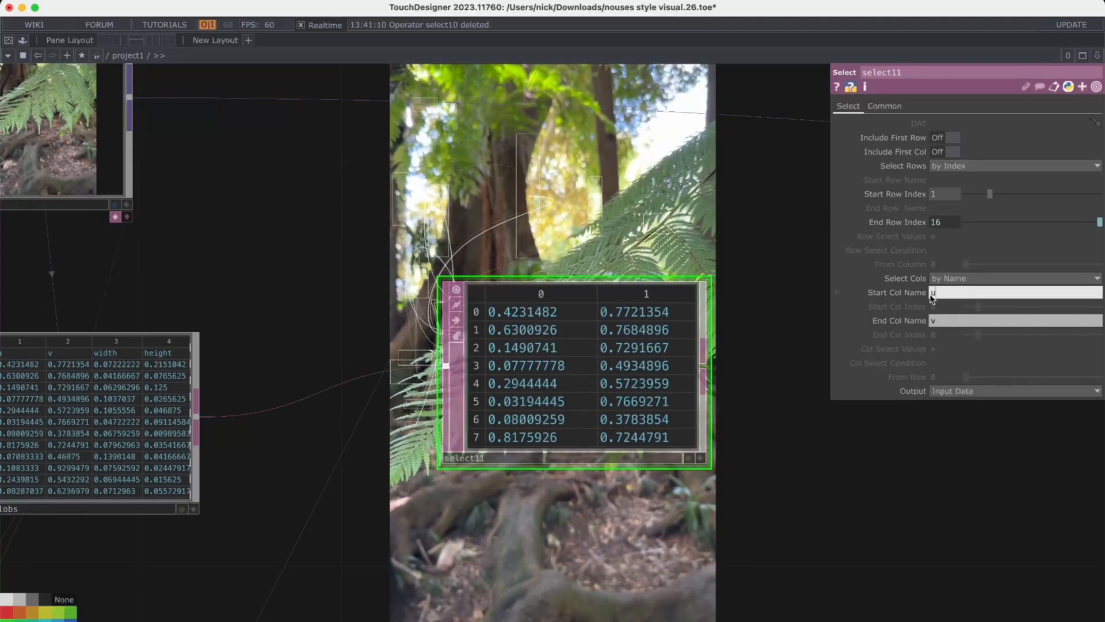
left_click_drag(963, 322, 885, 319)
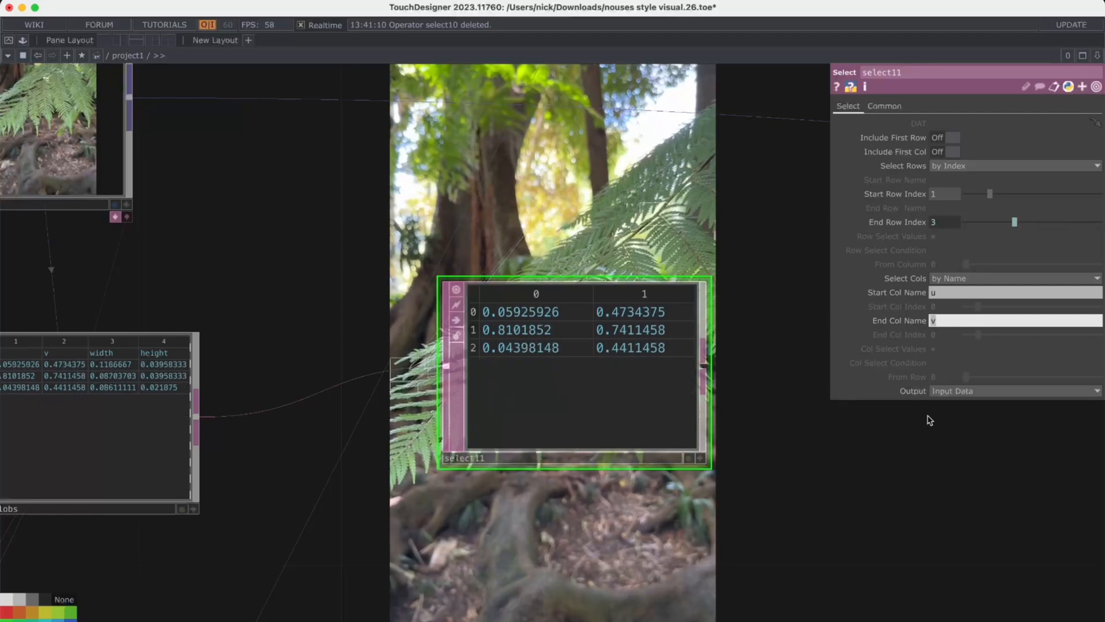
Step: Add a DAT to CHOP that reads select11 and place it beside that Select DAT
scroll(850, 440, "down", 6)
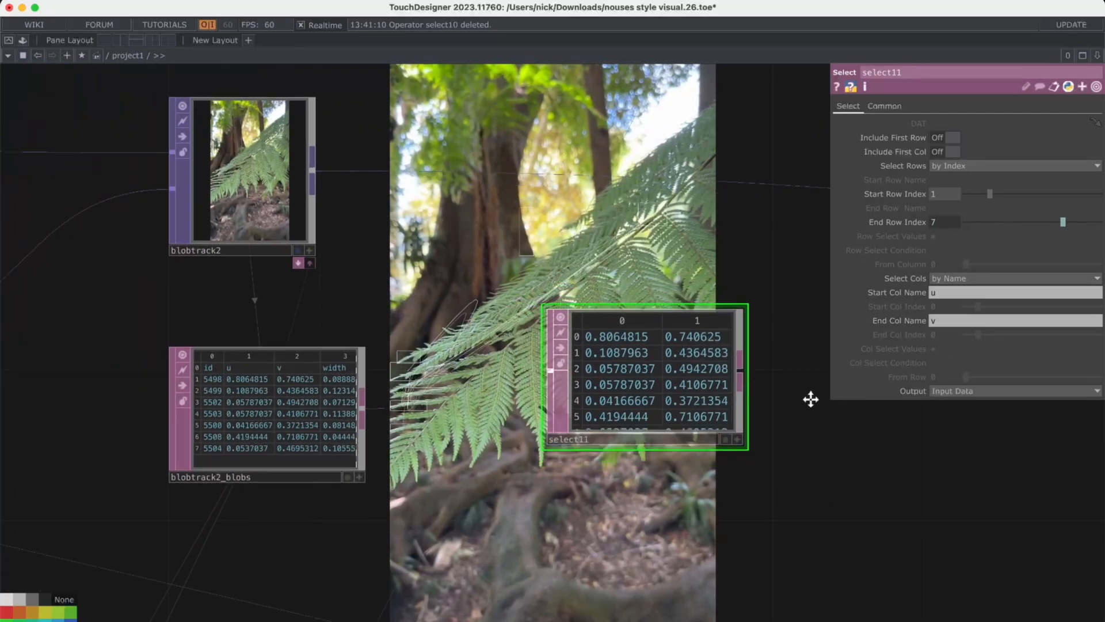
scroll(799, 298, "down", 8)
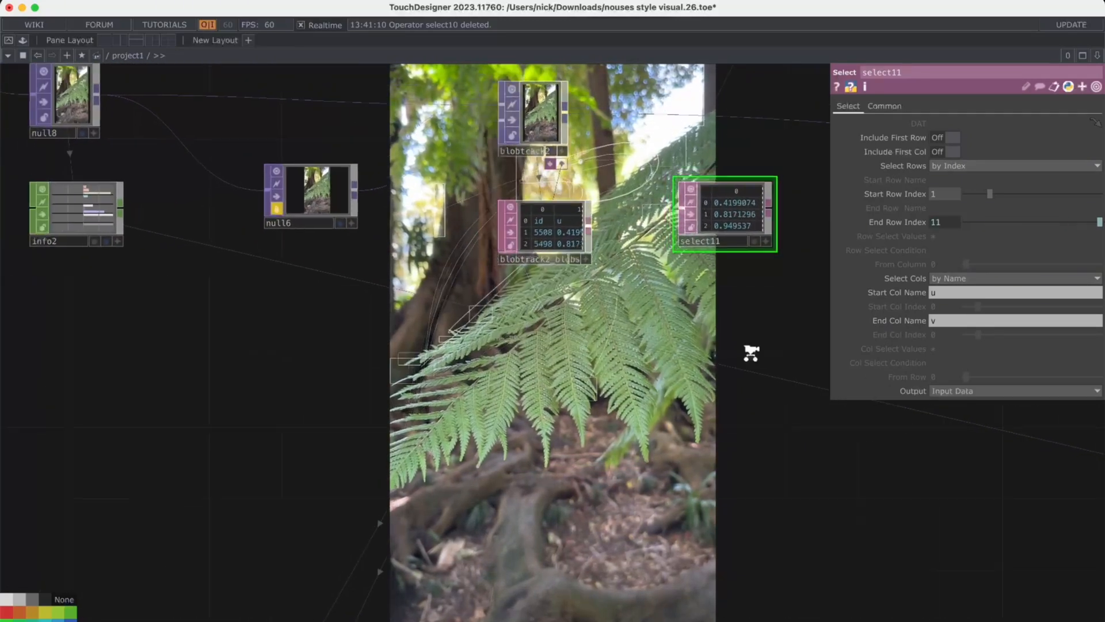
scroll(742, 329, "down", 8)
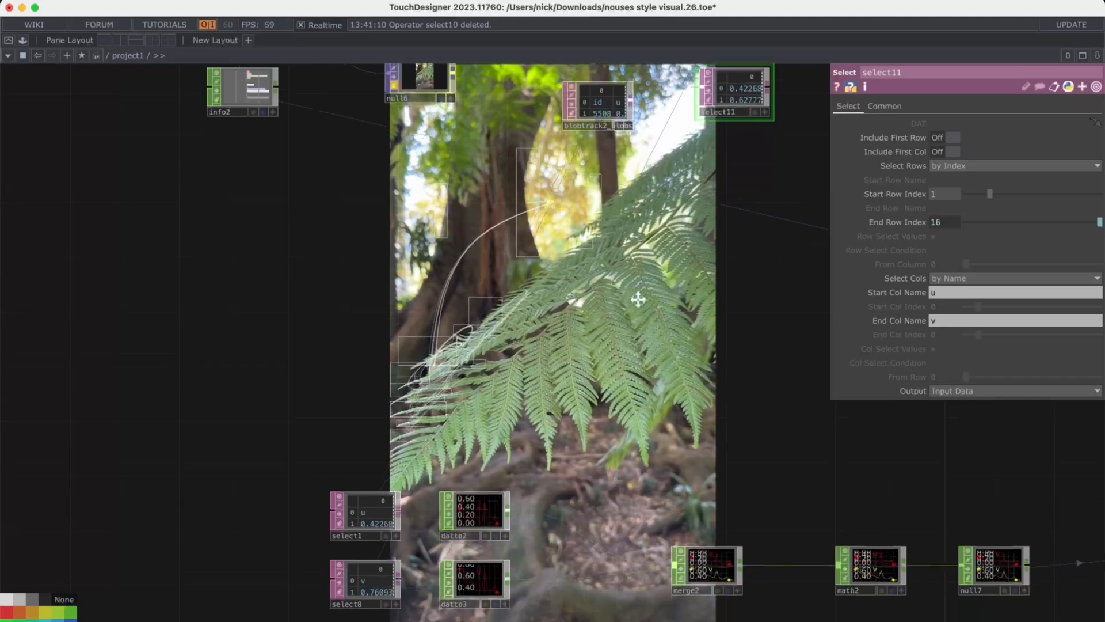
left_click_drag(528, 428, 544, 250)
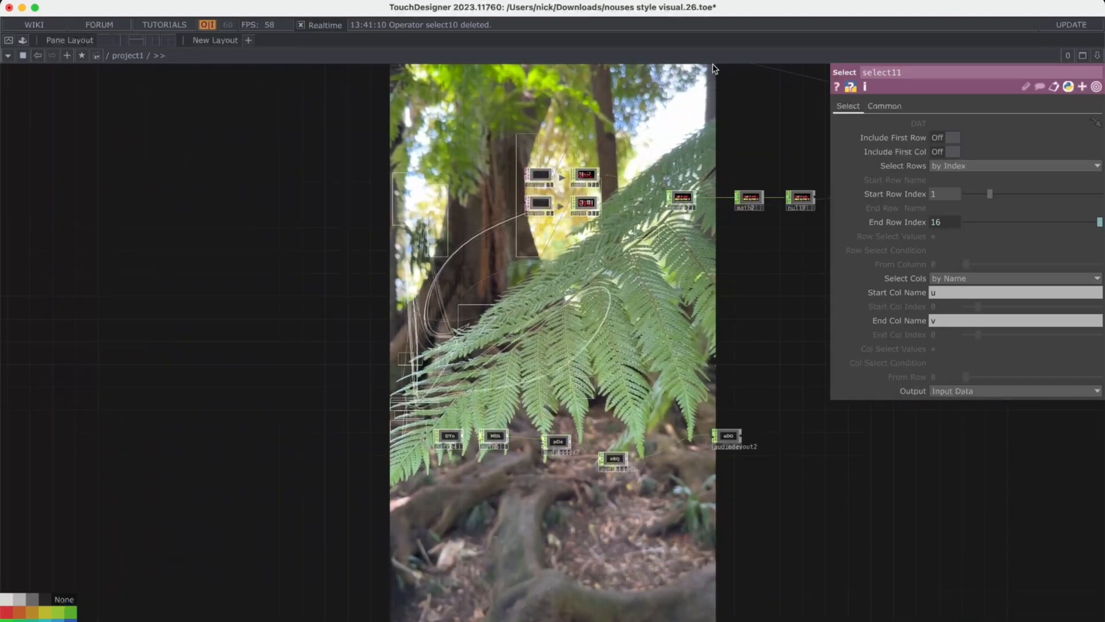
left_click_drag(718, 157, 677, 281)
left_click_drag(694, 121, 676, 183)
scroll(622, 184, "up", 5)
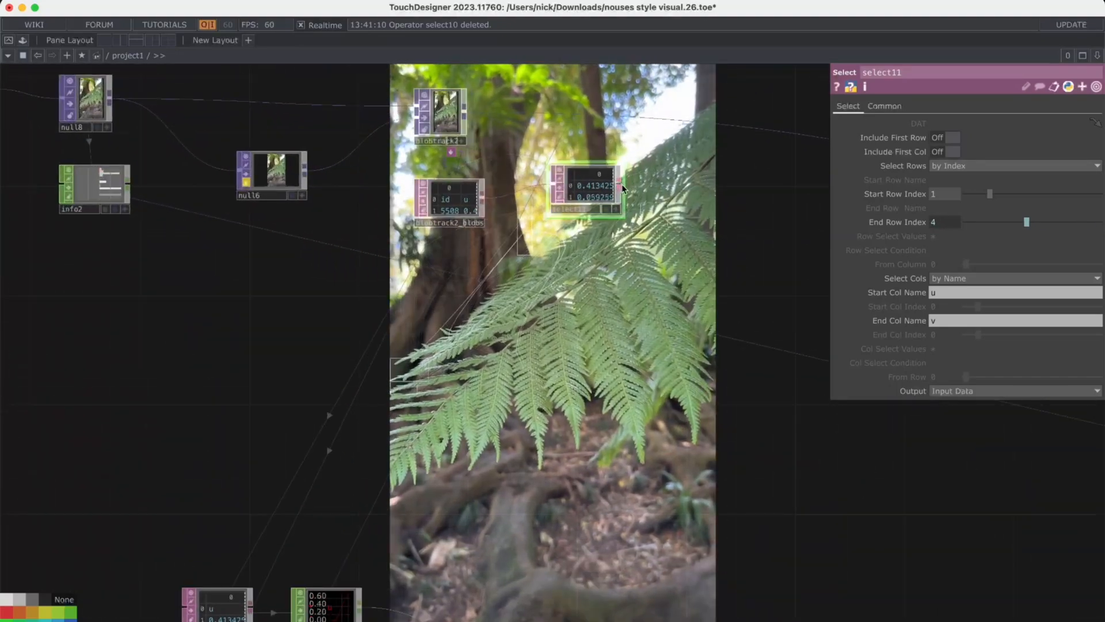
key("Tab")
left_click(487, 38)
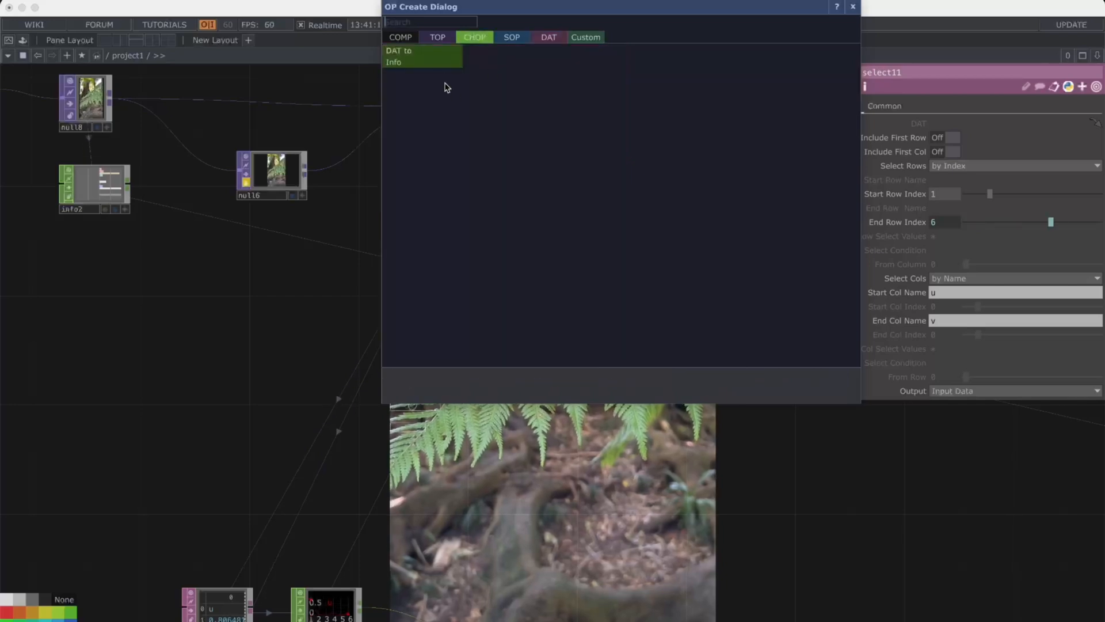
left_click(436, 54)
left_click(679, 186)
scroll(679, 186, "up", 7)
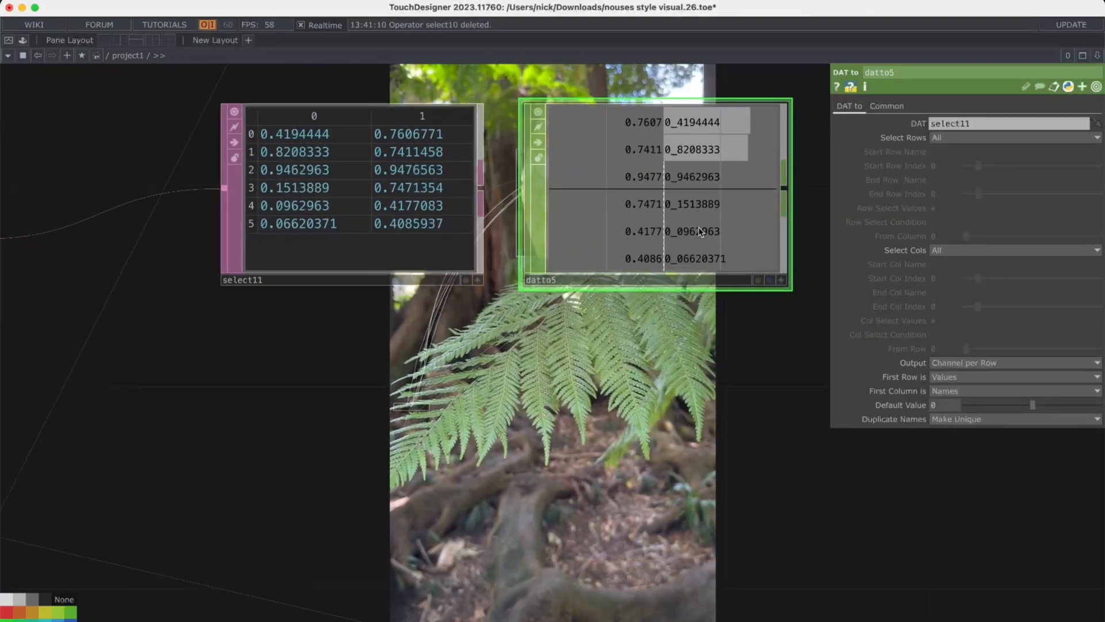
Step: Move the new DAT to CHOP down the network to just above datto4 in the copied audio chain
scroll(706, 193, "down", 4)
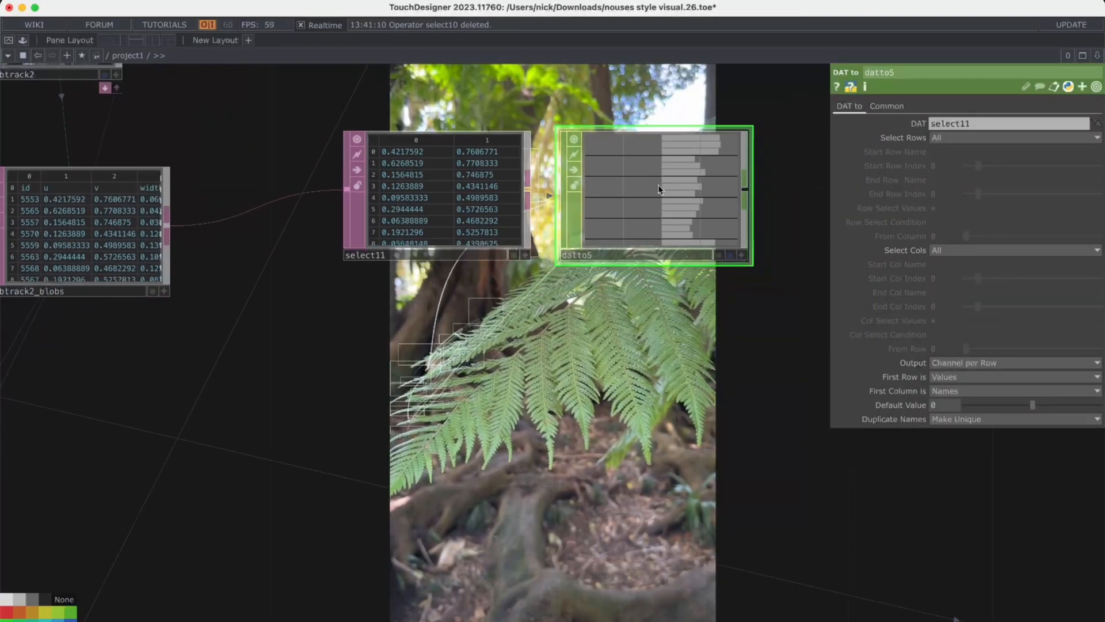
scroll(658, 191, "down", 5)
left_click_drag(675, 357, 672, 239)
scroll(672, 164, "down", 1)
scroll(671, 164, "down", 2)
scroll(672, 239, "down", 2)
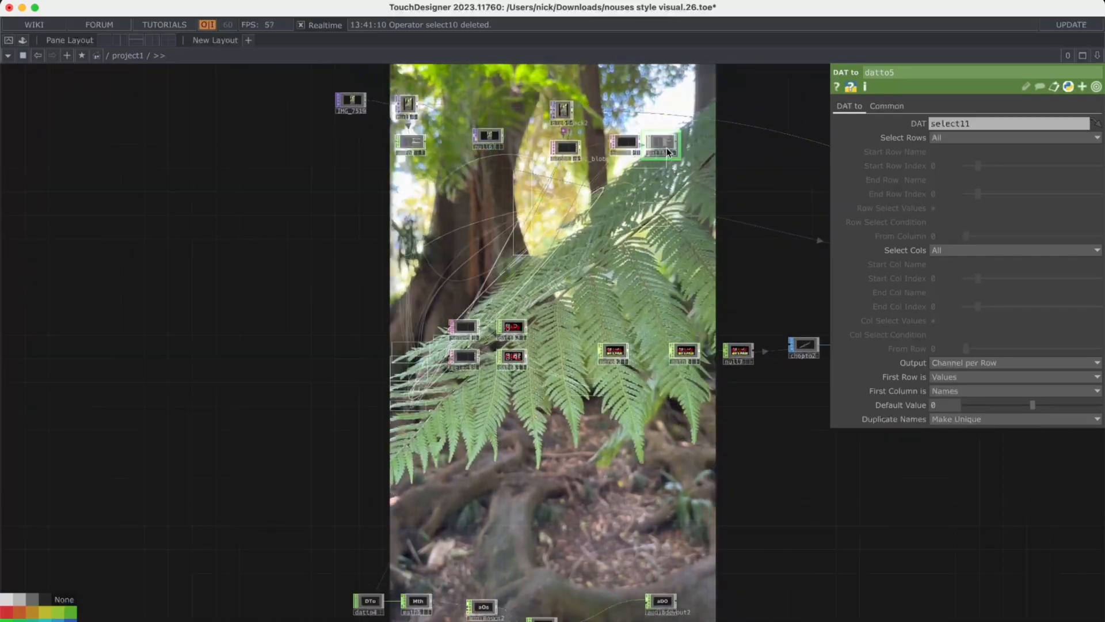
left_click_drag(658, 153, 371, 574)
scroll(382, 570, "up", 5)
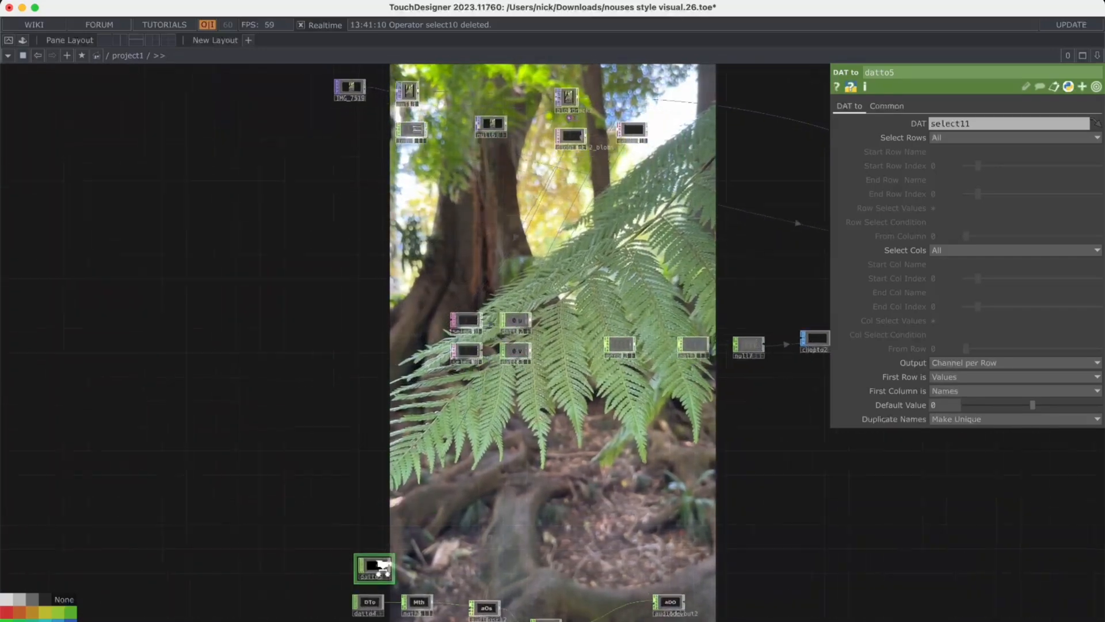
left_click_drag(435, 450, 436, 271)
scroll(403, 397, "up", 3)
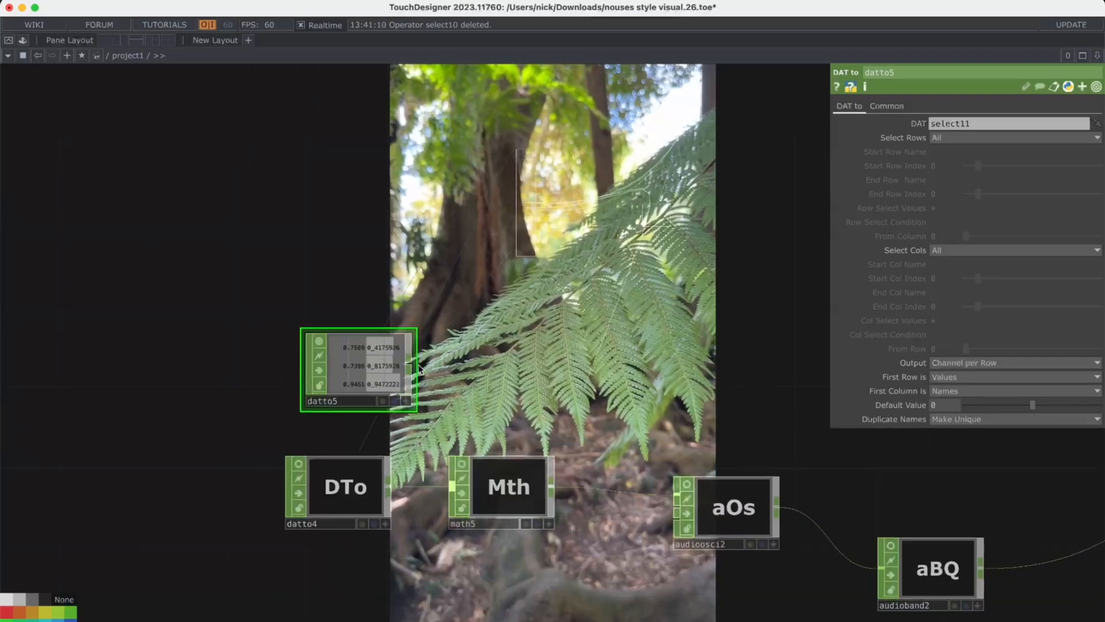
key("Tab")
type("ma")
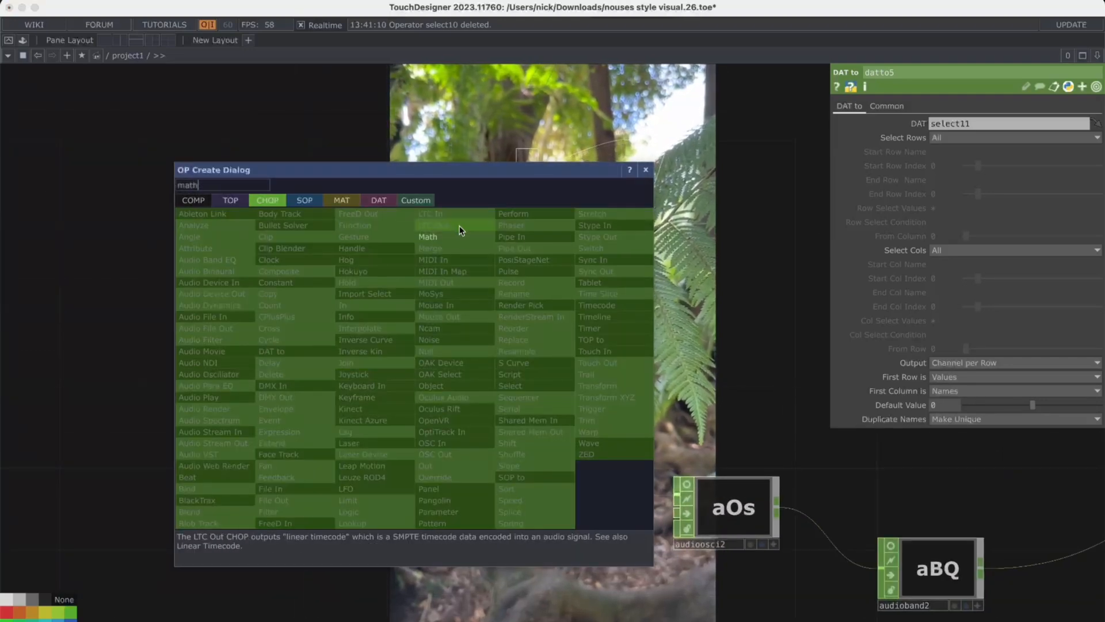
left_click(459, 247)
left_click(461, 316)
key("super+z")
Step: Add a Math CHOP after datto5 and place it above the copied chain's Math CHOP
right_click(412, 367)
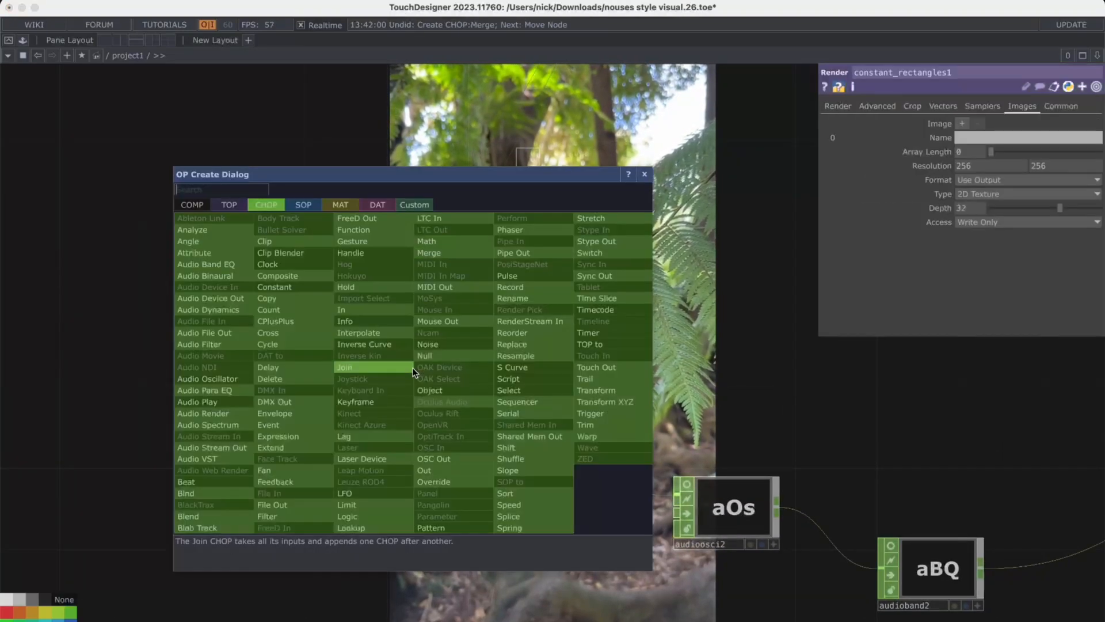
left_click(429, 241)
left_click(518, 380)
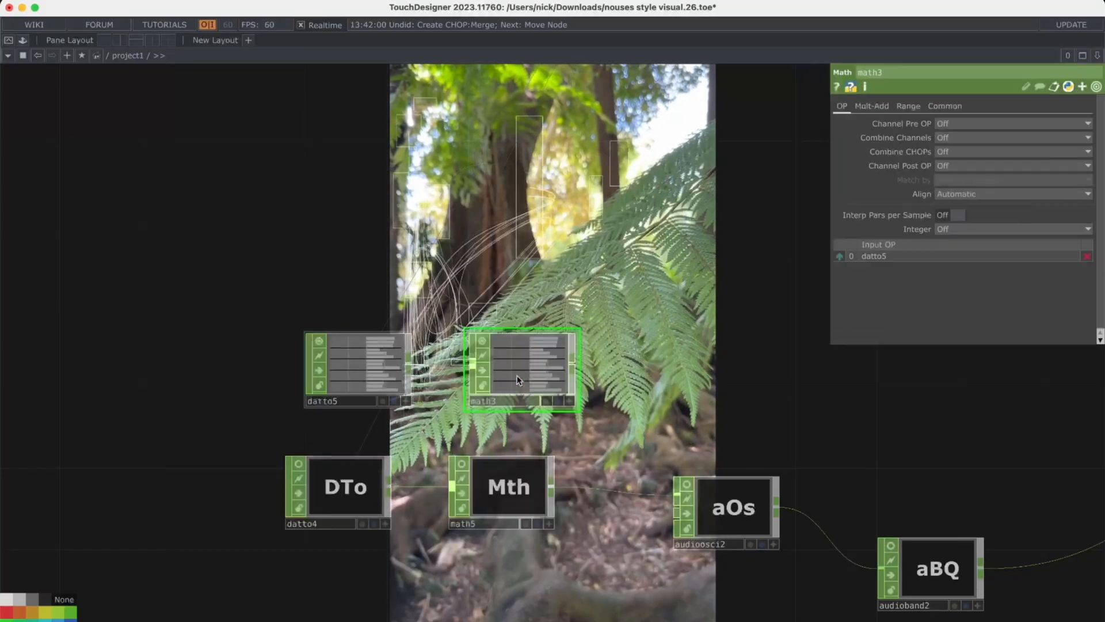
Step: Check the Mult-Add and OP settings of math5 in the copied chain and turn on its viewer
left_click(500, 490)
left_click(867, 109)
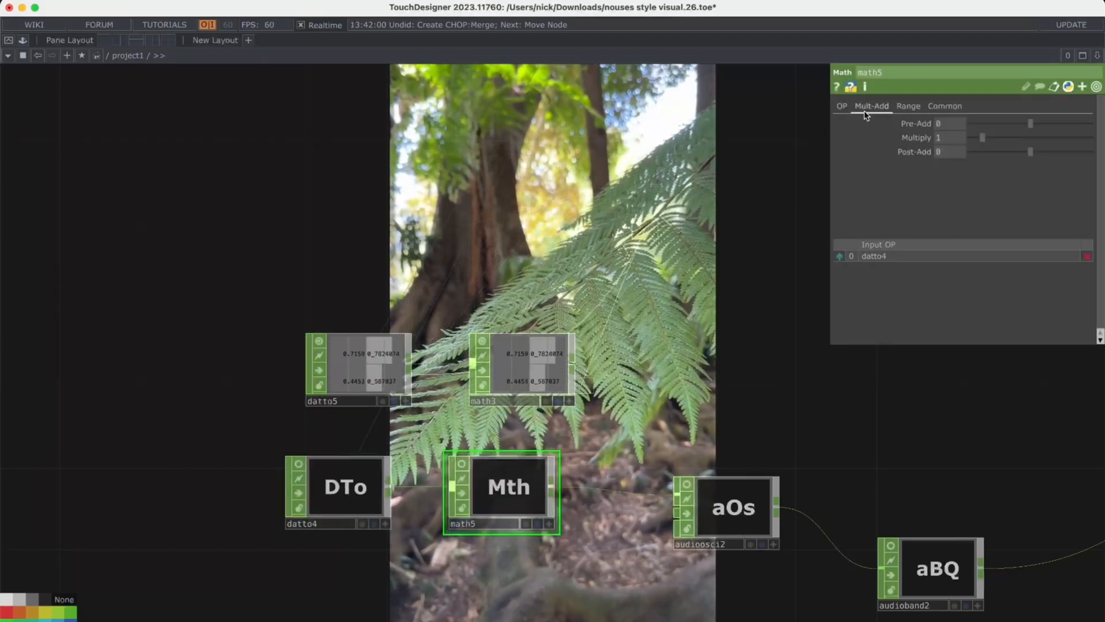
left_click(842, 106)
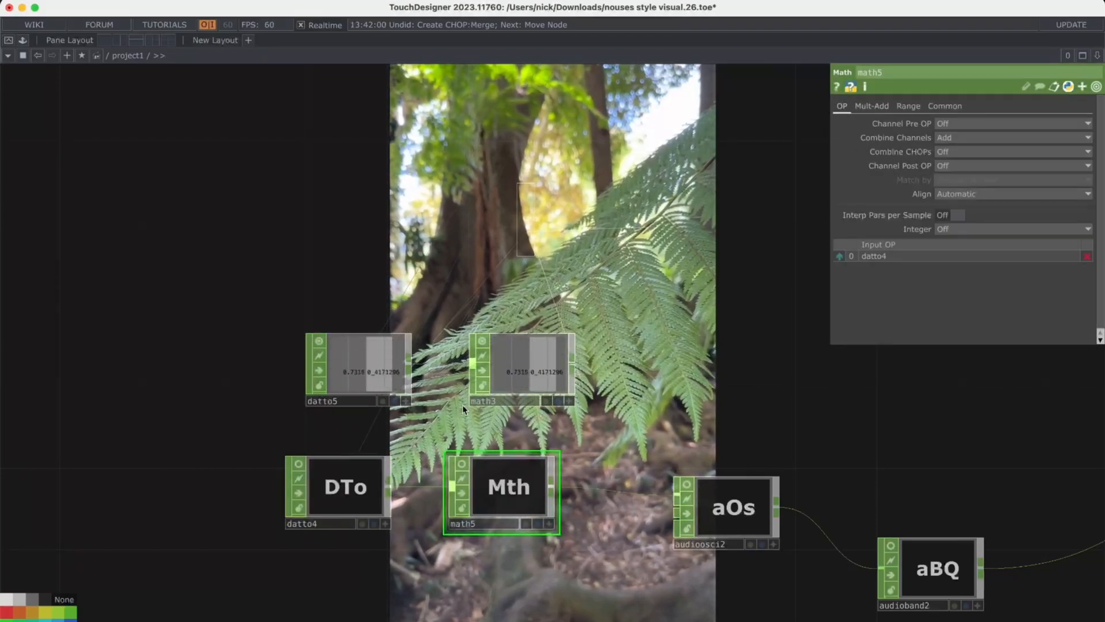
scroll(491, 416, "up", 6)
left_click_drag(586, 428, 588, 366)
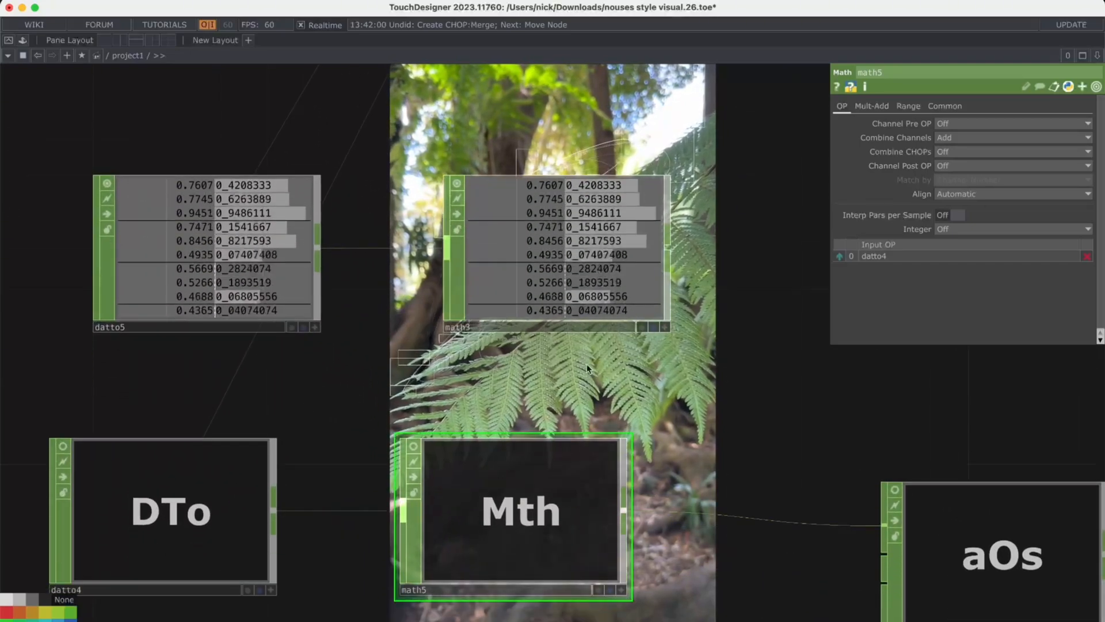
left_click(413, 446)
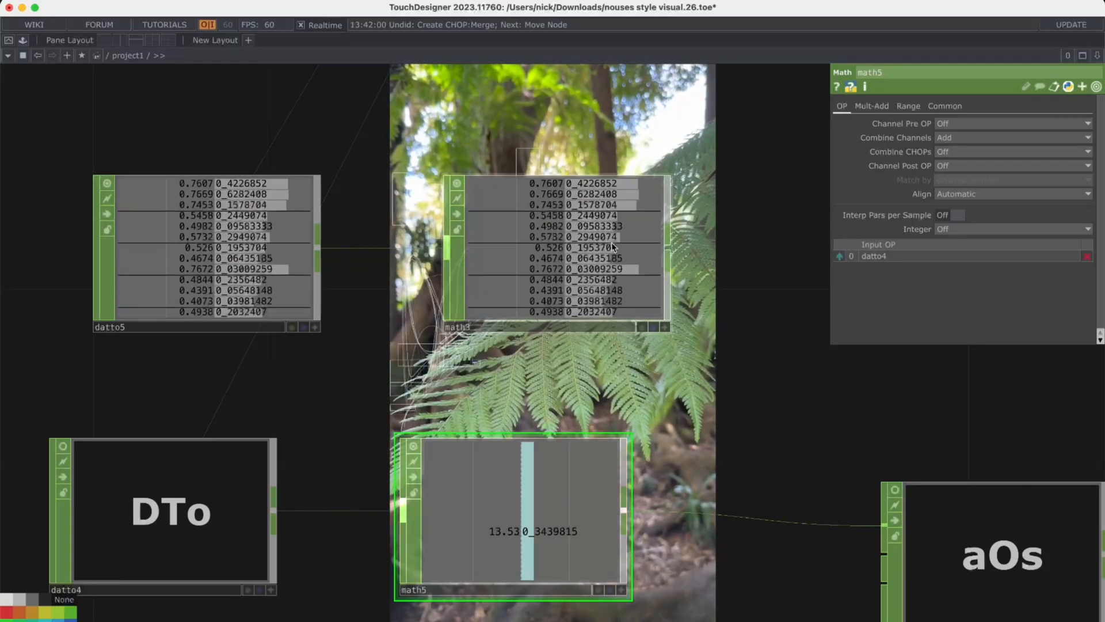
Step: Set Combine Channels to Add on the new Math CHOP fed by datto5
left_click(613, 247)
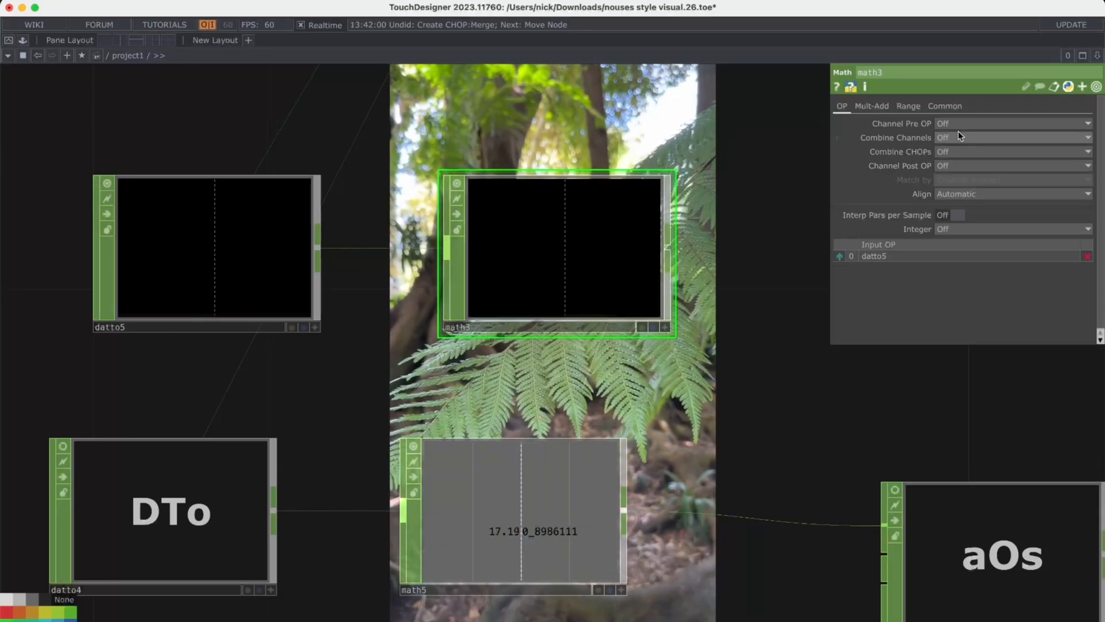
left_click(958, 138)
left_click(956, 157)
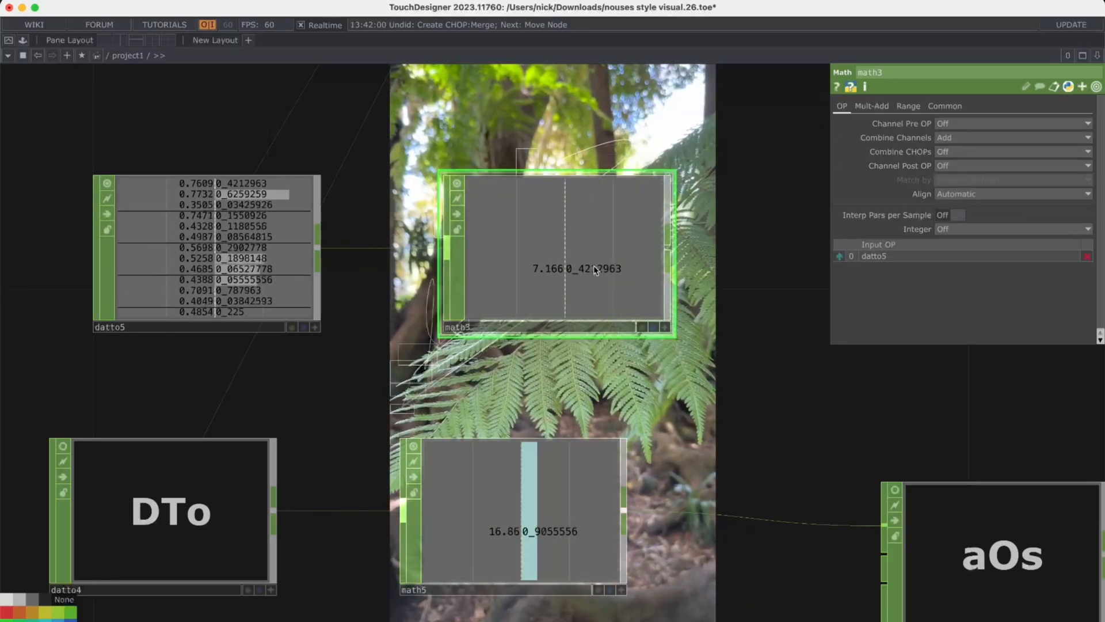
Step: Add an Audio Oscillator CHOP after math3, place it beside math3, and disconnect the wire between the two
scroll(486, 361, "right", 5)
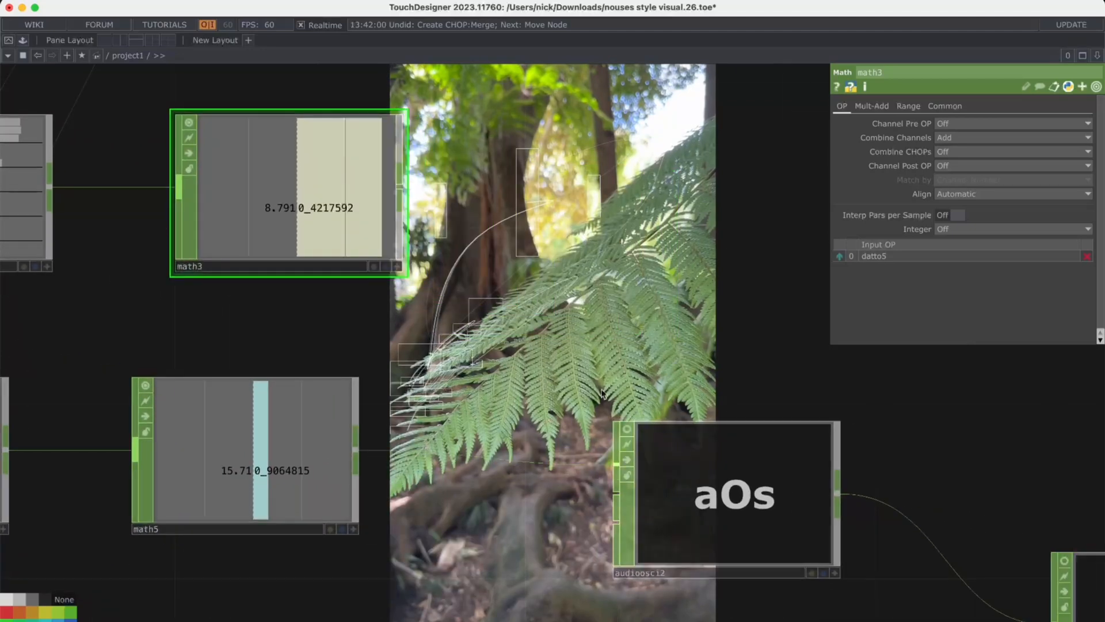
right_click(397, 191)
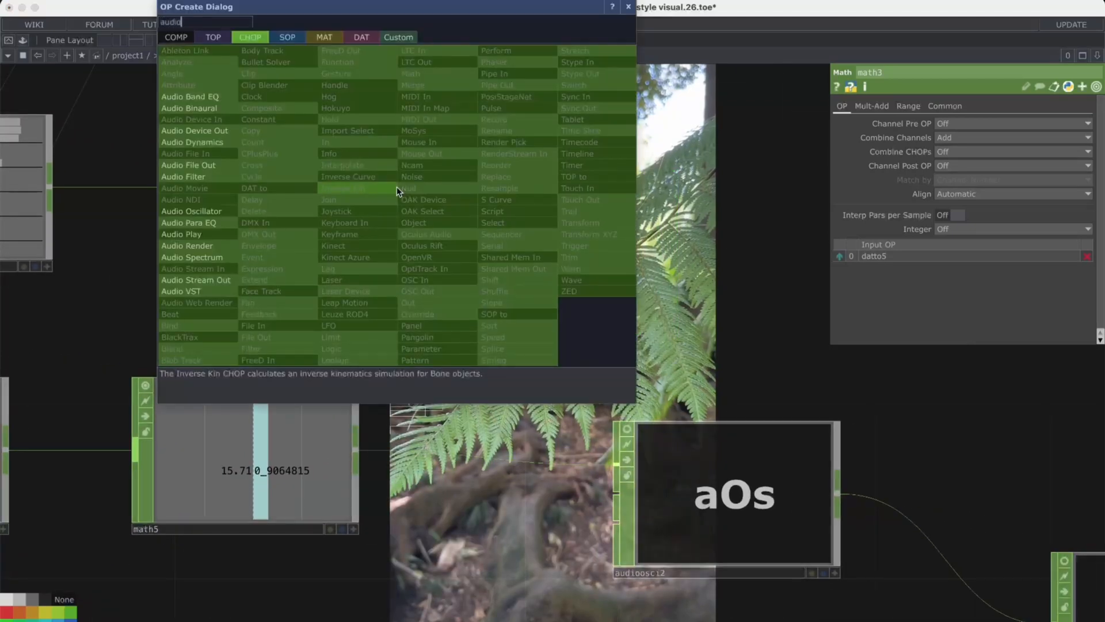
left_click(192, 211)
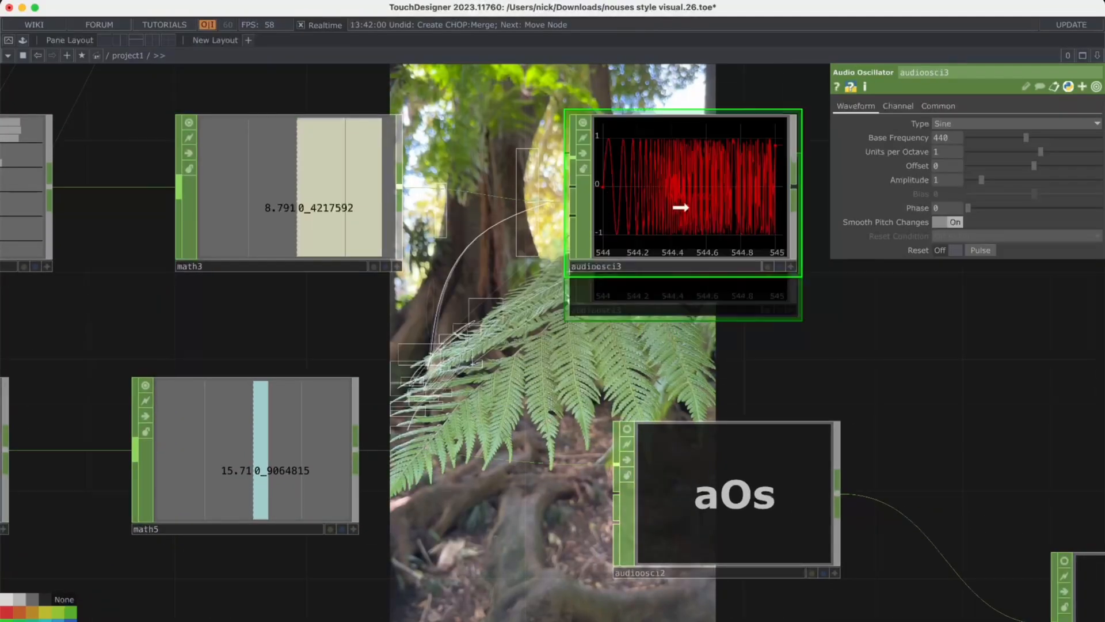
left_click(638, 206)
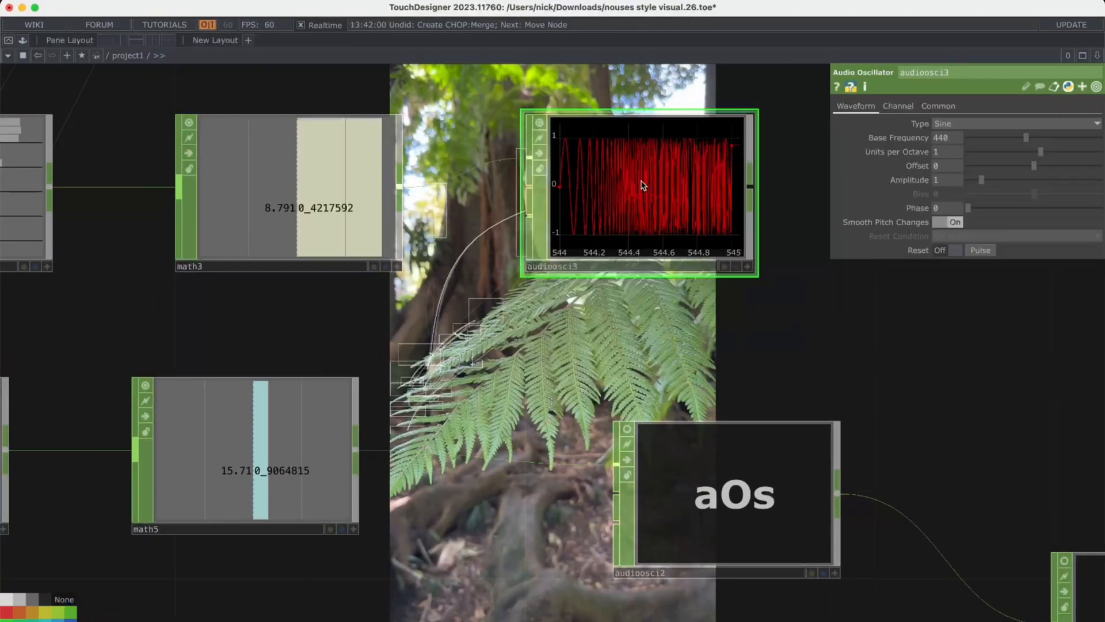
right_click(451, 179)
left_click(484, 216)
Step: Add an Audio Device Out CHOP after audioosci3 and place it beside the oscillator
scroll(483, 216, "down", 5)
left_click_drag(662, 256, 599, 281)
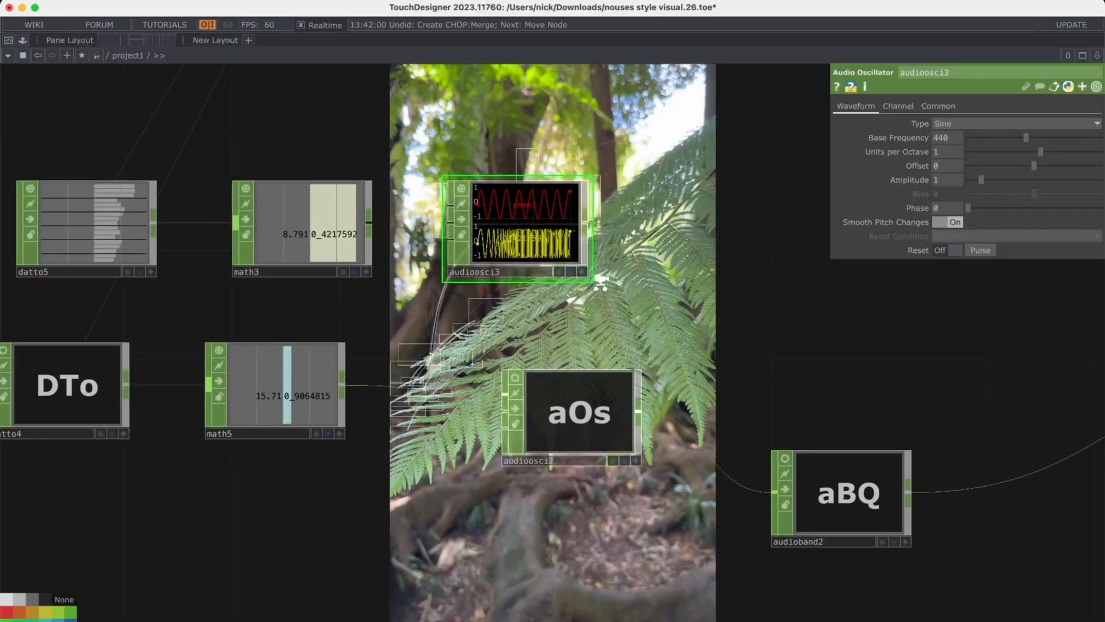
scroll(600, 281, "down", 1)
left_click_drag(576, 349, 527, 347)
scroll(527, 346, "down", 2)
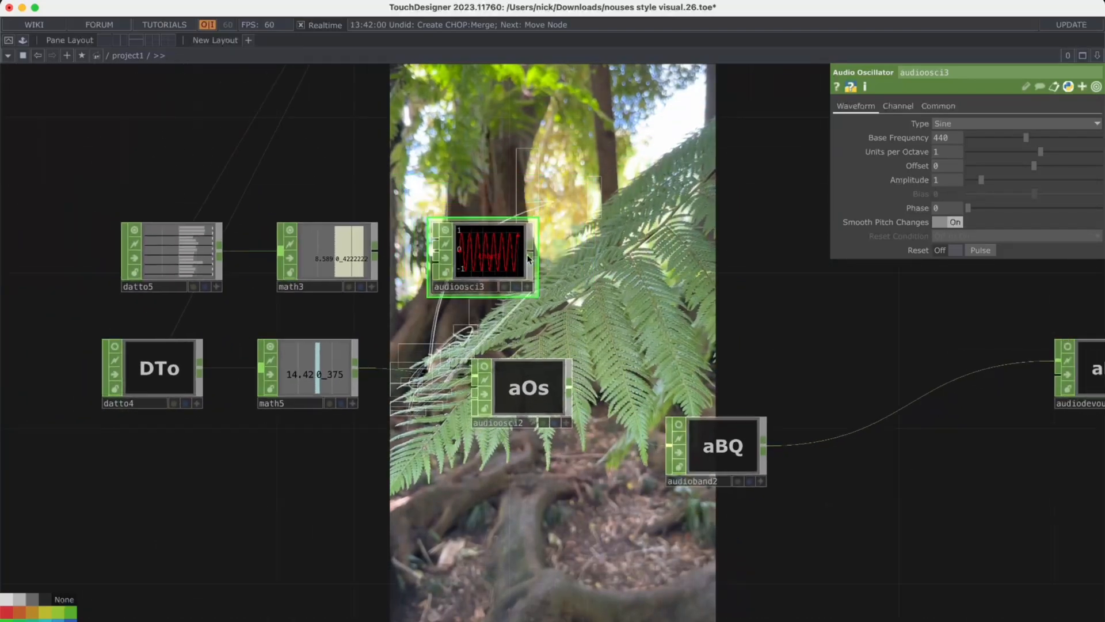
right_click(534, 253)
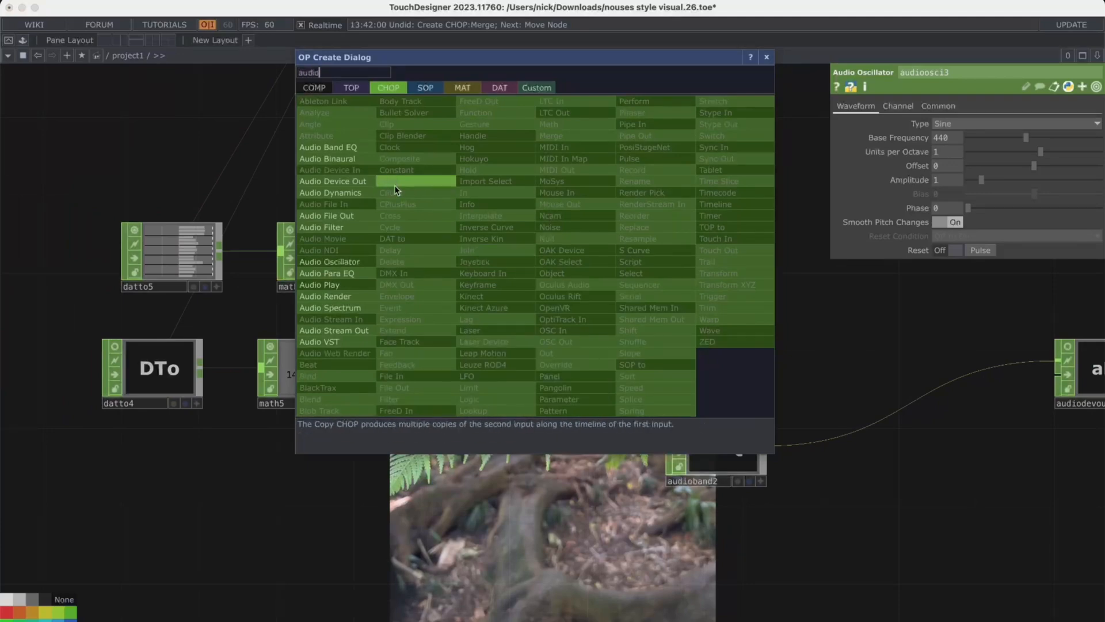
left_click(369, 183)
left_click(657, 236)
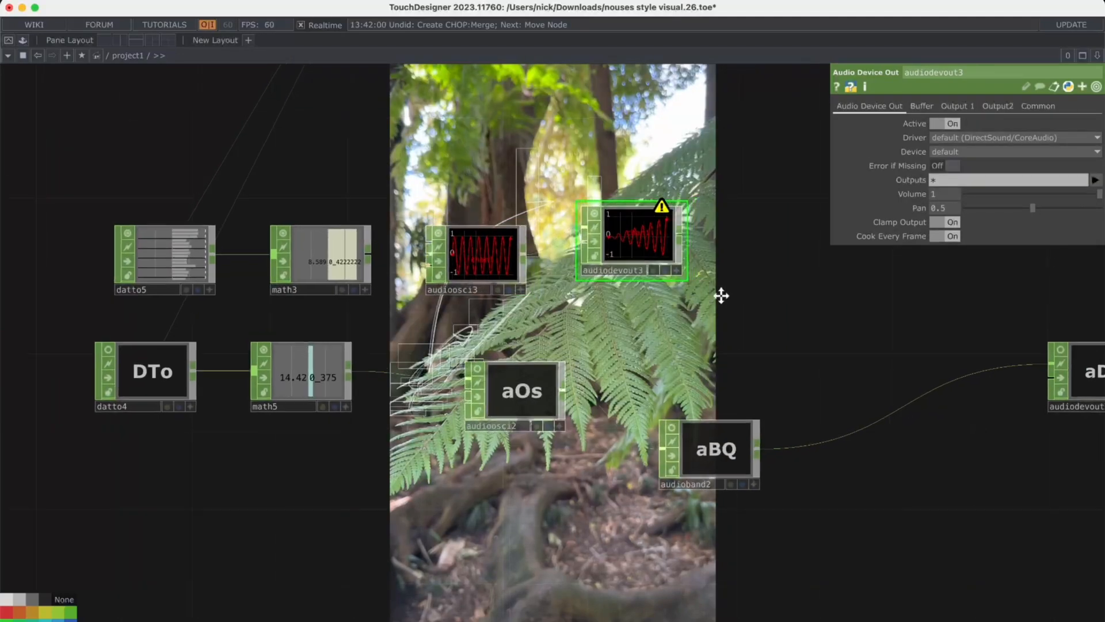
Step: Delete the old copied audio chain: datto4, math5, audioosci2, audioband2 and audiodevout2
scroll(723, 293, "down", 3)
scroll(690, 330, "down", 2)
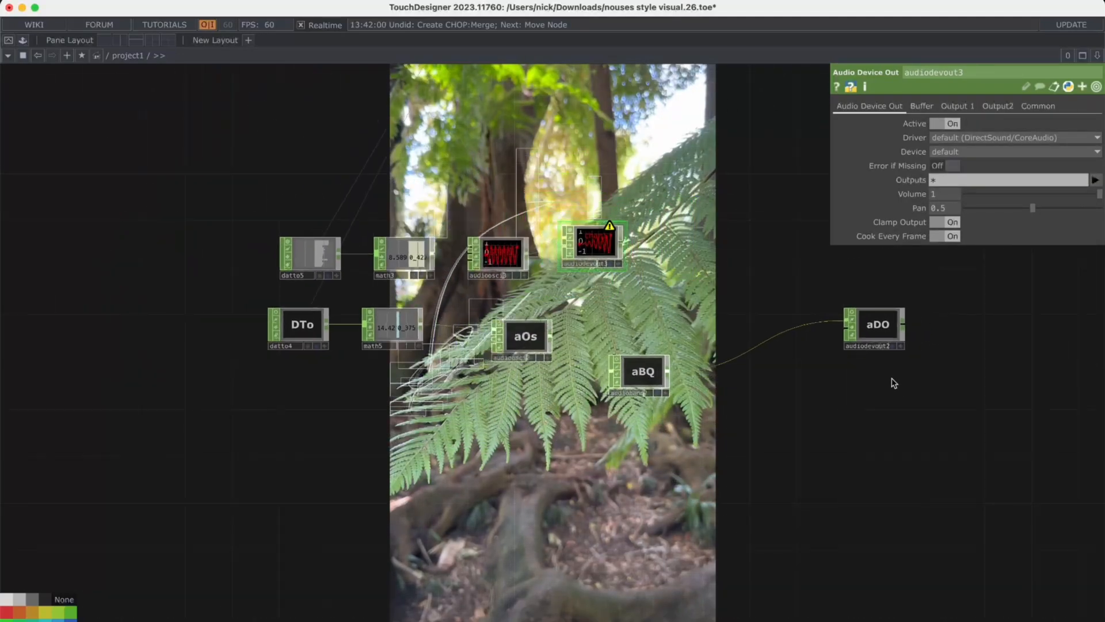
left_click(643, 366)
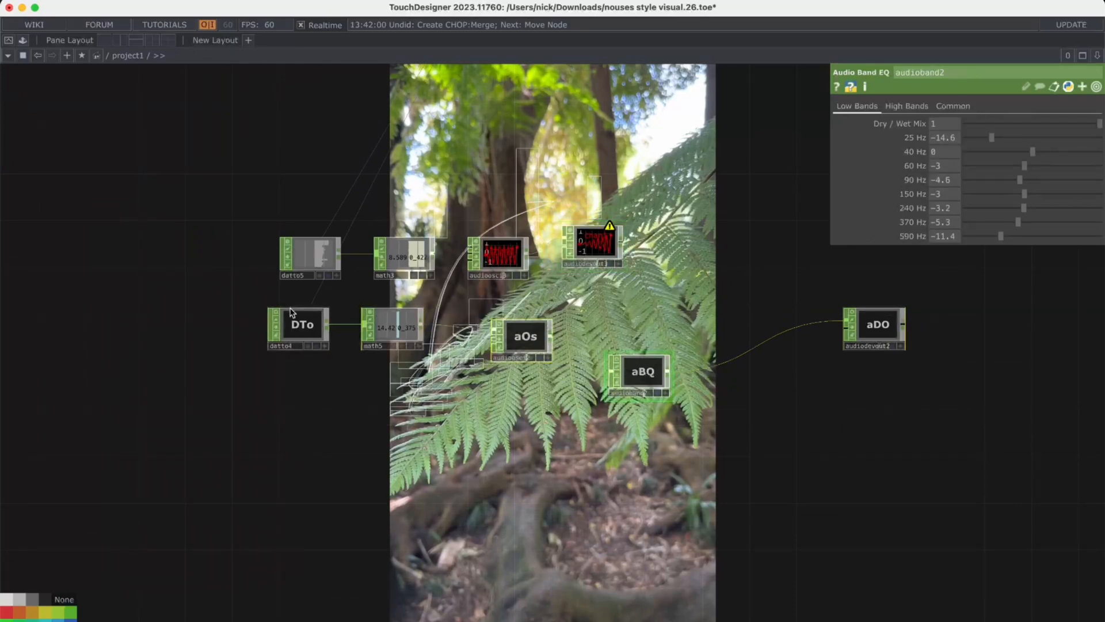
key("Delete")
Step: Set audiodevout3's Device to MacBook Pro Speakers and its Volume to about 0.048
left_click(610, 240)
scroll(595, 237, "up", 3)
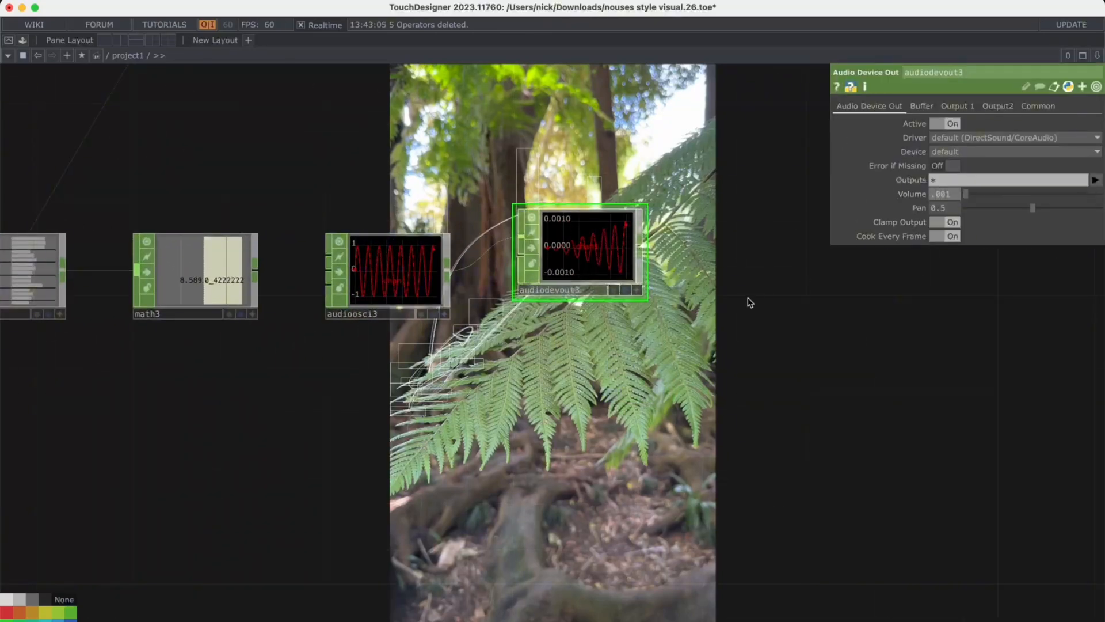
middle_click(612, 214)
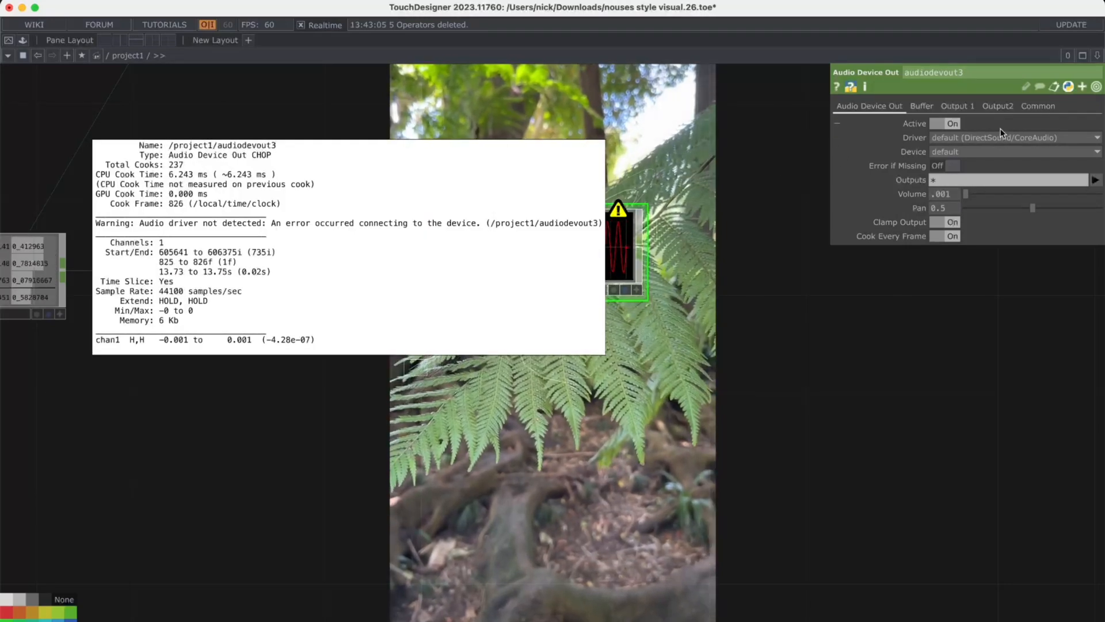
left_click(985, 151)
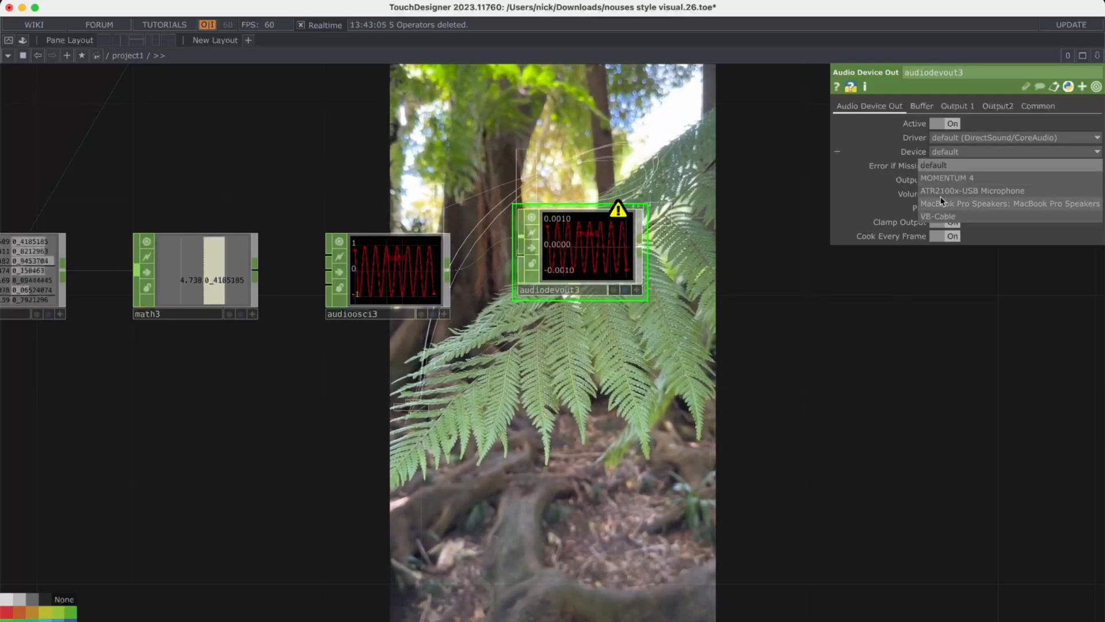
left_click(959, 203)
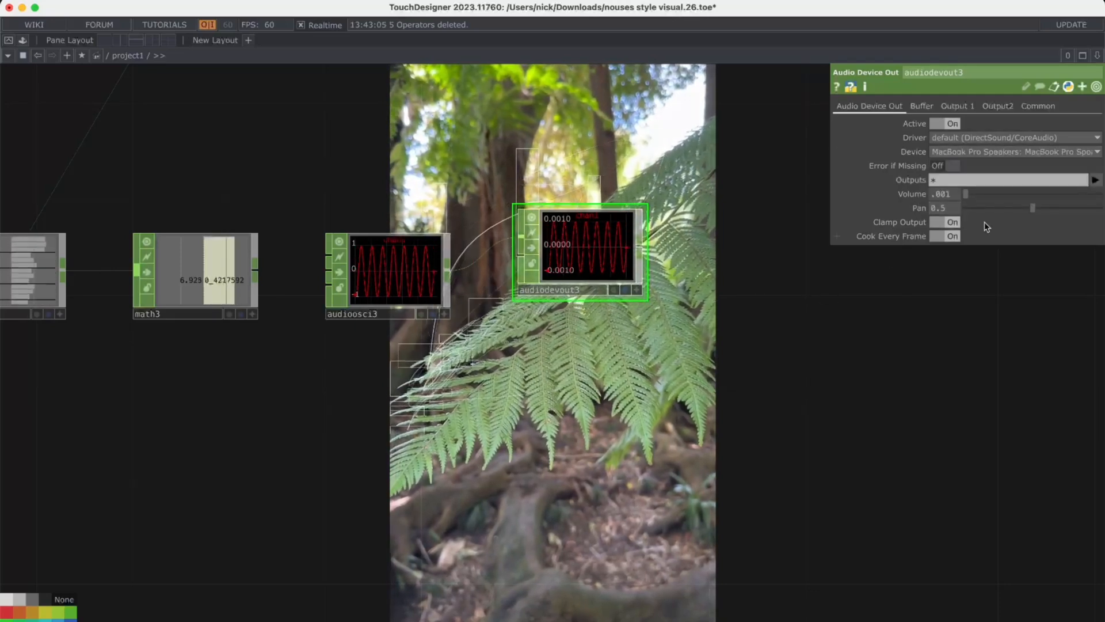
left_click_drag(967, 193, 974, 199)
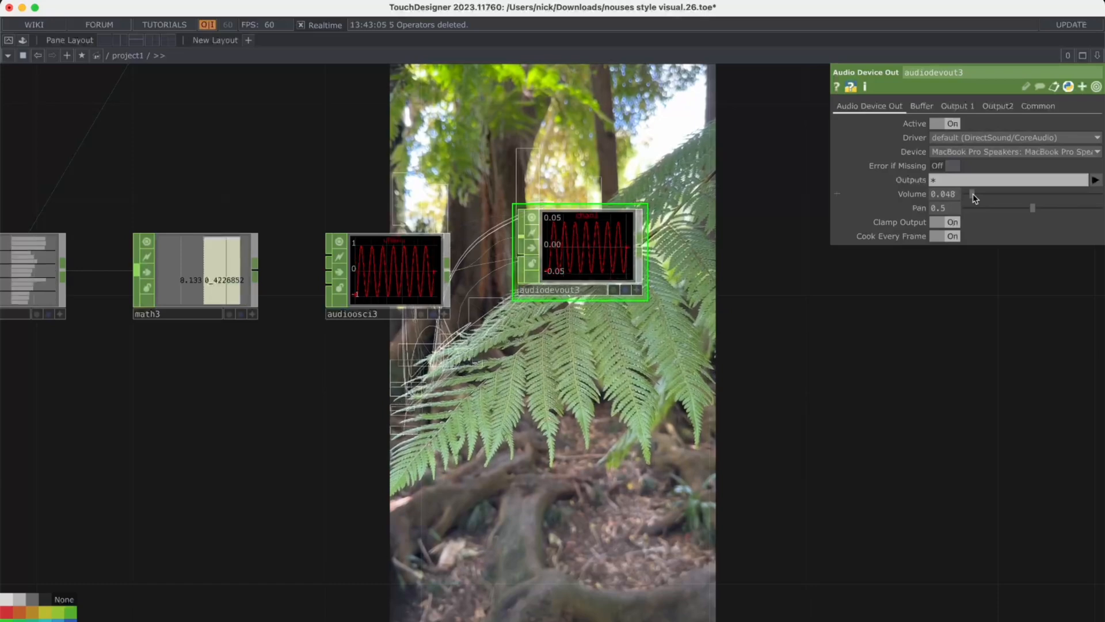
key("super+Tab")
key("super+Tab")
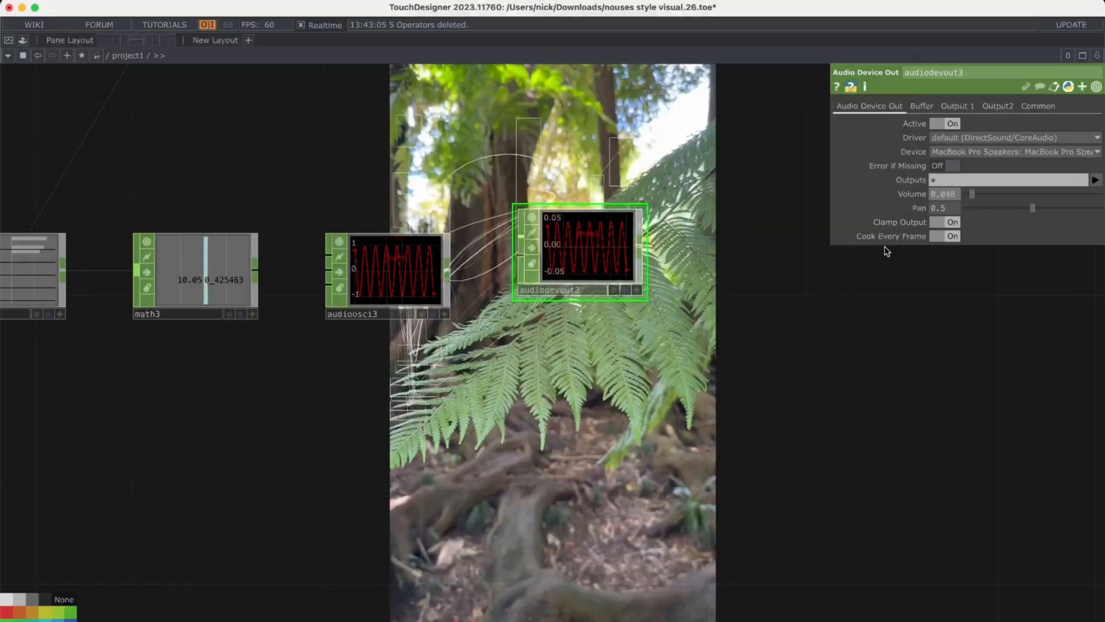
key("super+Tab")
key("super+Tab")
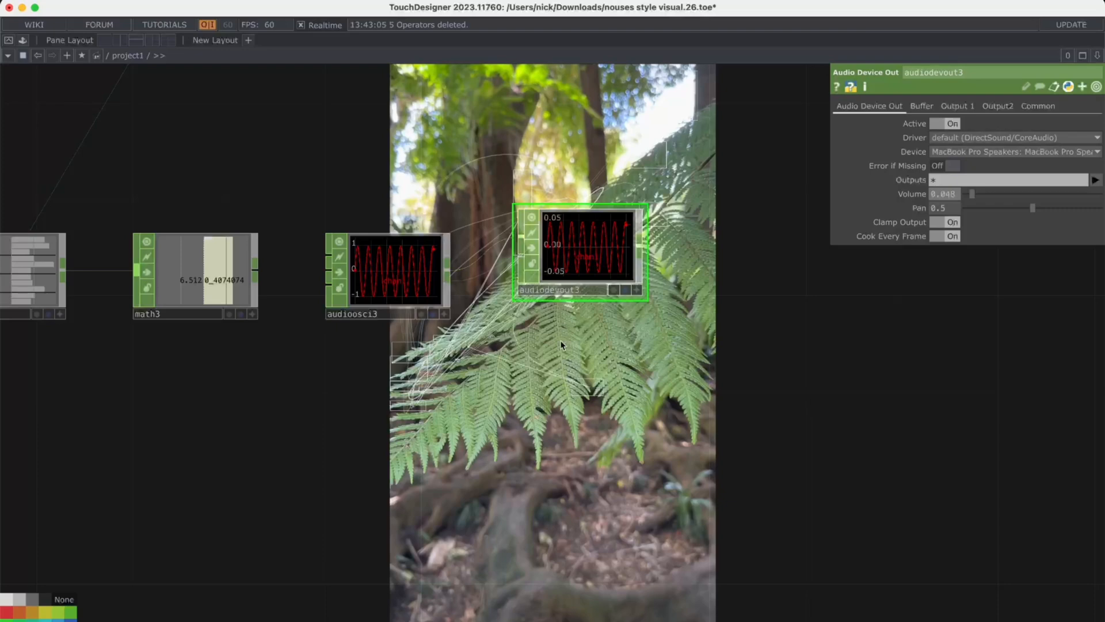
Step: Check audioosci3's waveform settings and its pitch control input in relation to datto5 and math3
scroll(380, 270, "up", 2)
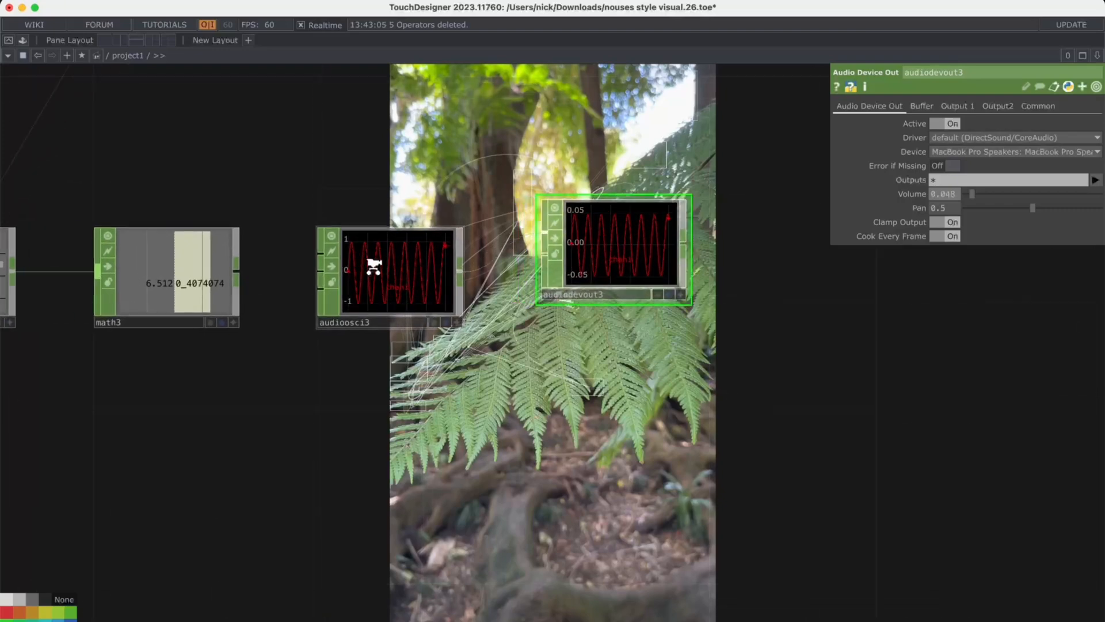
left_click(383, 265)
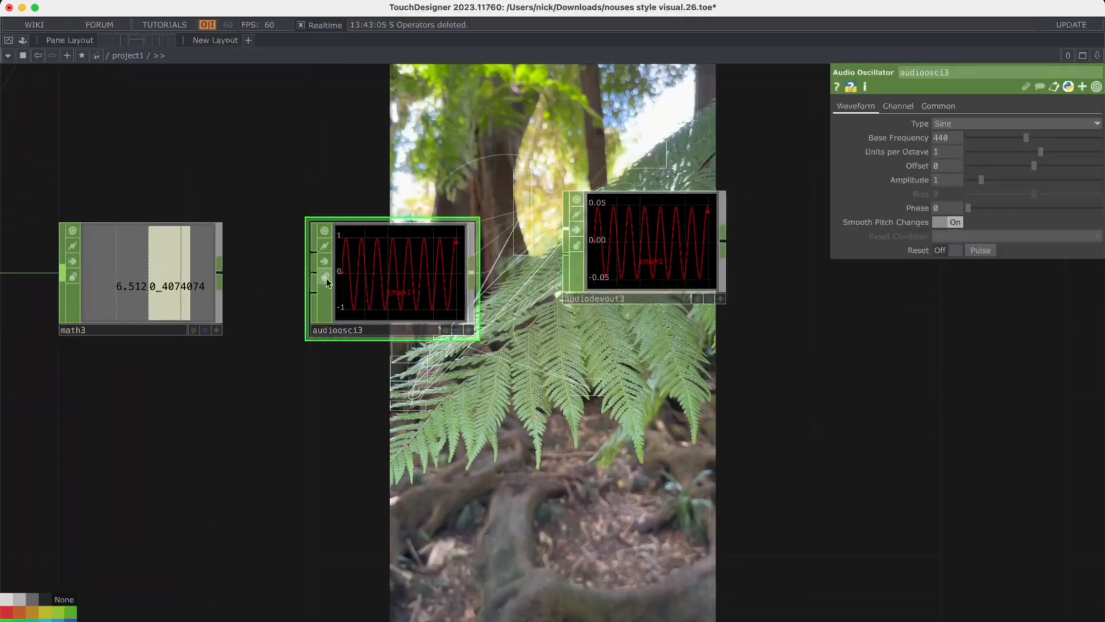
scroll(395, 256, "down", 2)
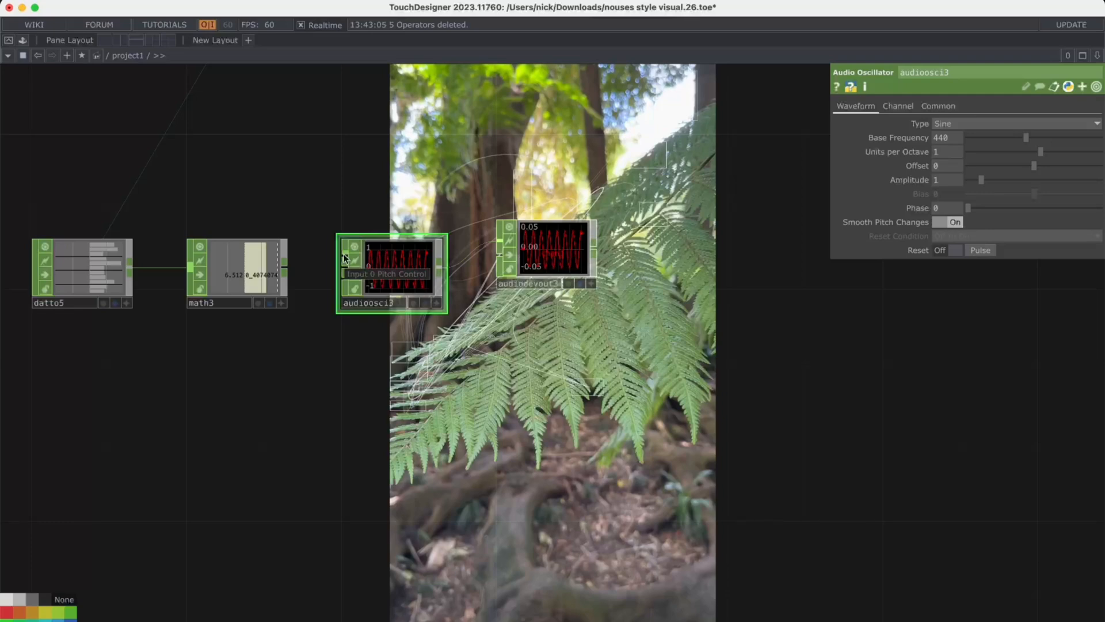
left_click_drag(250, 217, 386, 215)
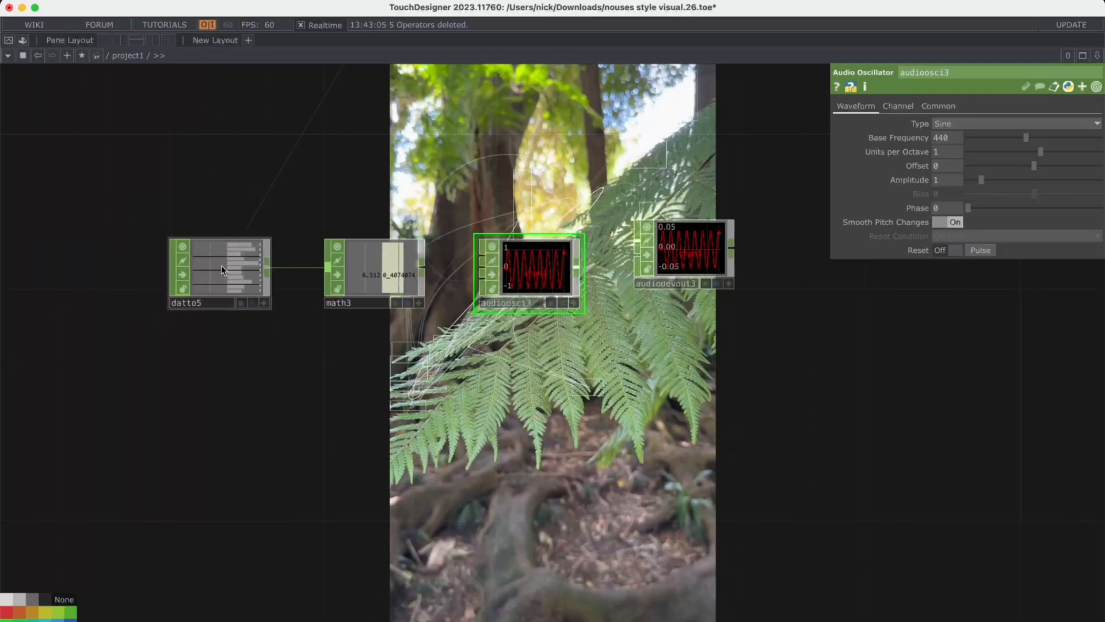
scroll(222, 265, "up", 5)
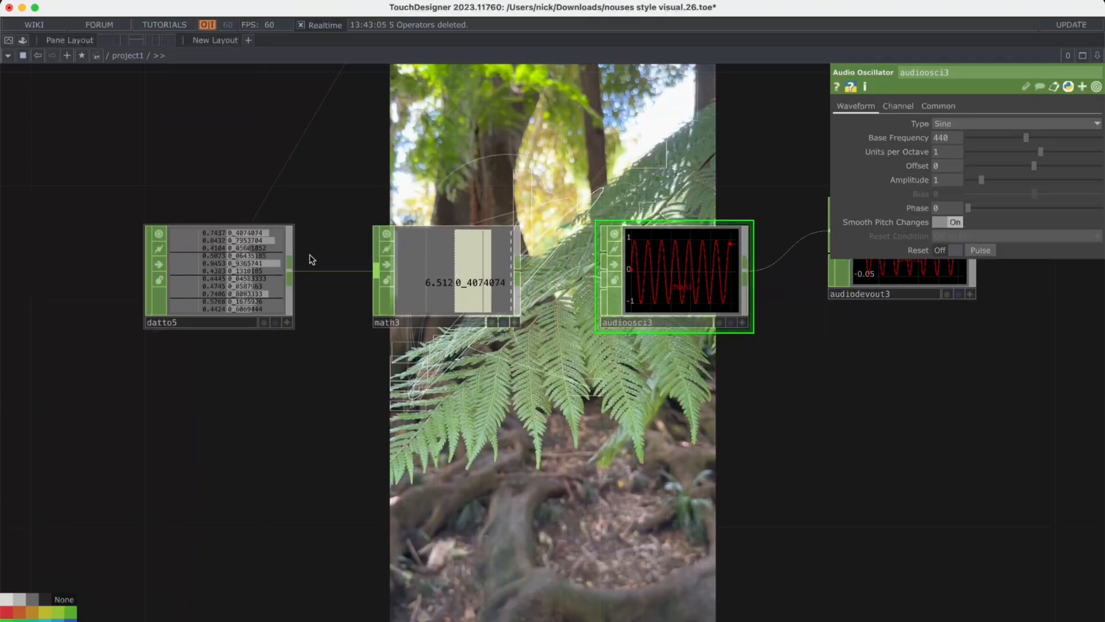
Step: Try Multiply for Combine Channels on math3 and undo the change
left_click(444, 313)
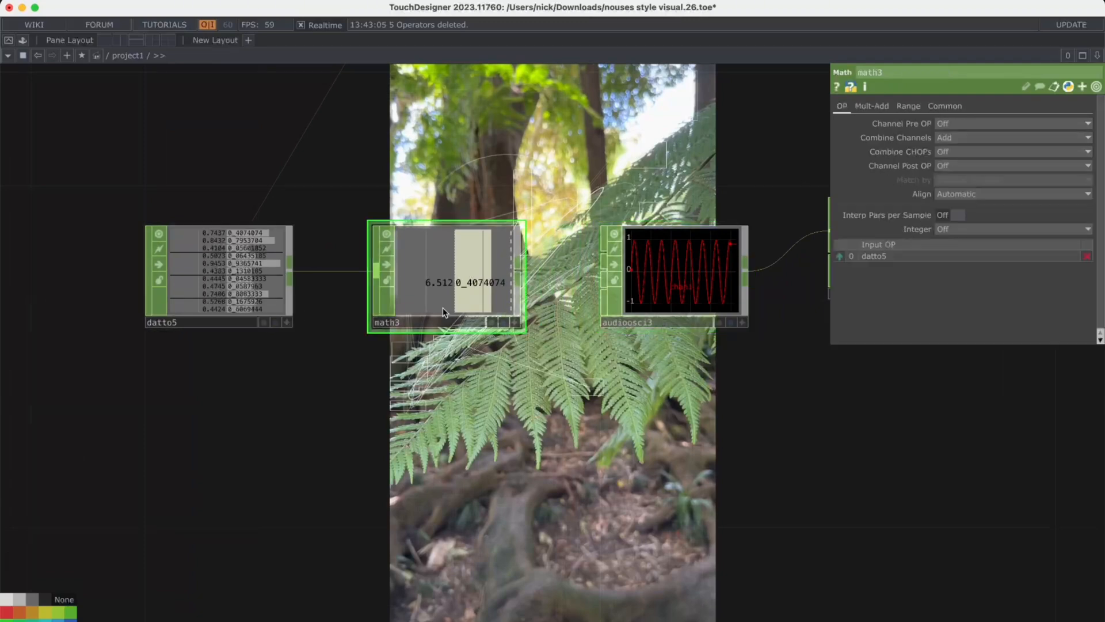
left_click(976, 151)
left_click(953, 189)
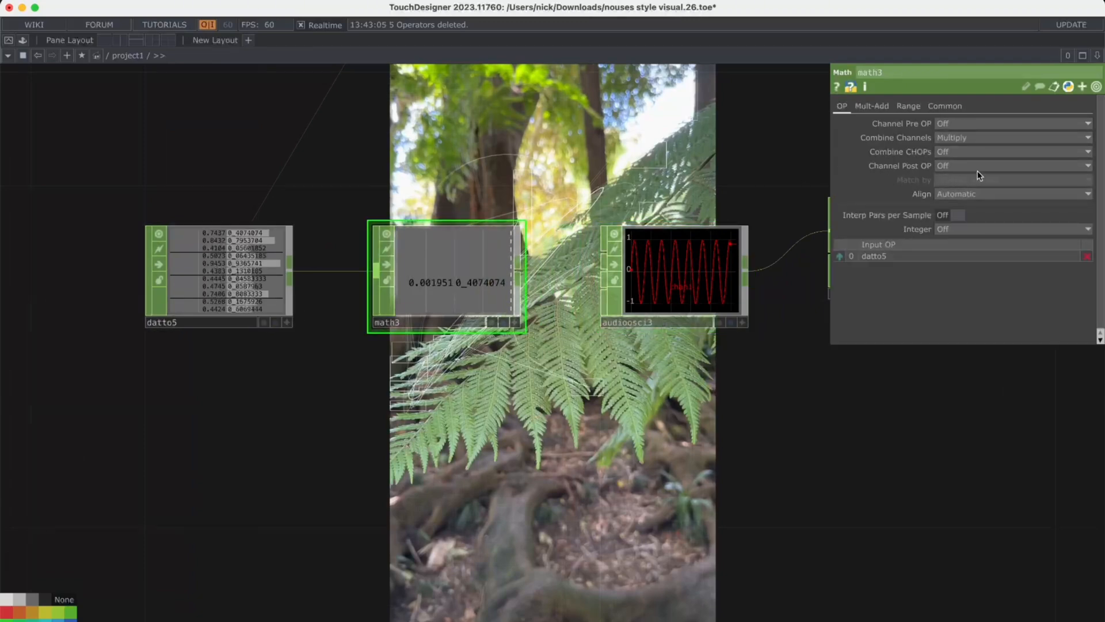
key("super+z")
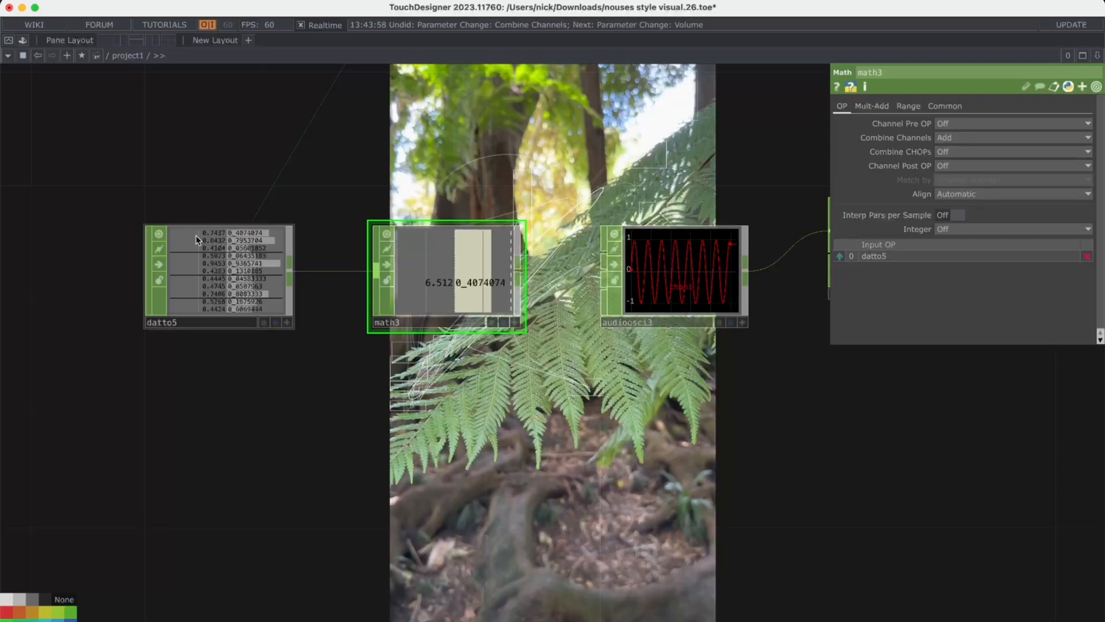
Step: Shift math3 slightly closer to datto5, wire its output to audioosci3's pitch control input, and select audioosci3
left_click(229, 257)
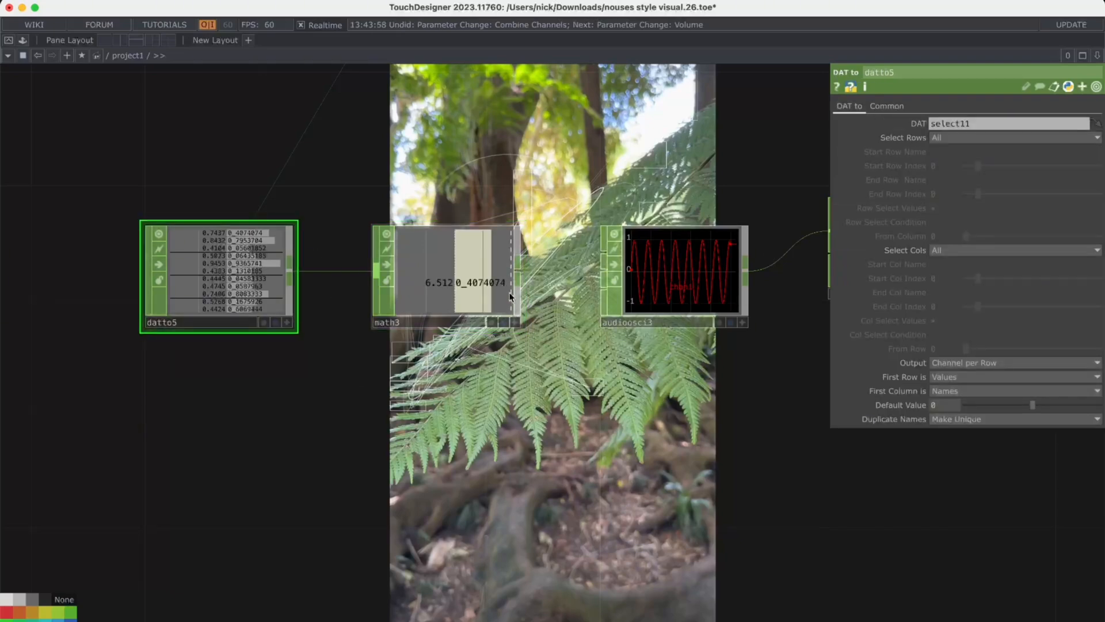
left_click(485, 292)
left_click_drag(513, 270, 487, 272)
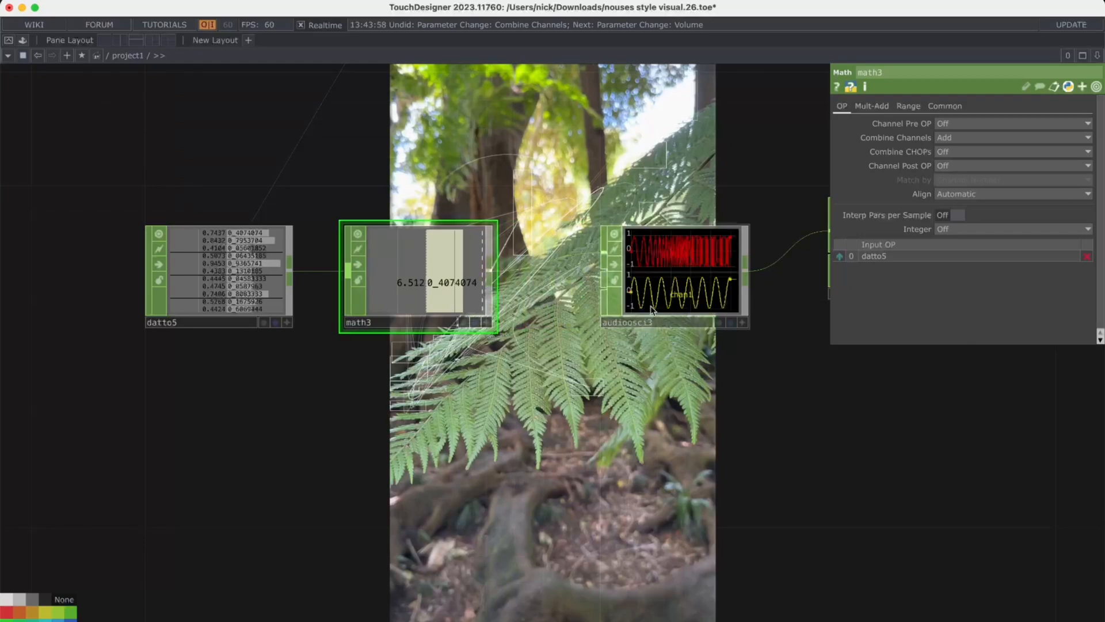
scroll(593, 271, "down", 3)
left_click(609, 316)
Step: Copy the audioosci1 oscillator, with base frequency 160, from the original audio chain in the upper network
scroll(609, 315, "down", 6)
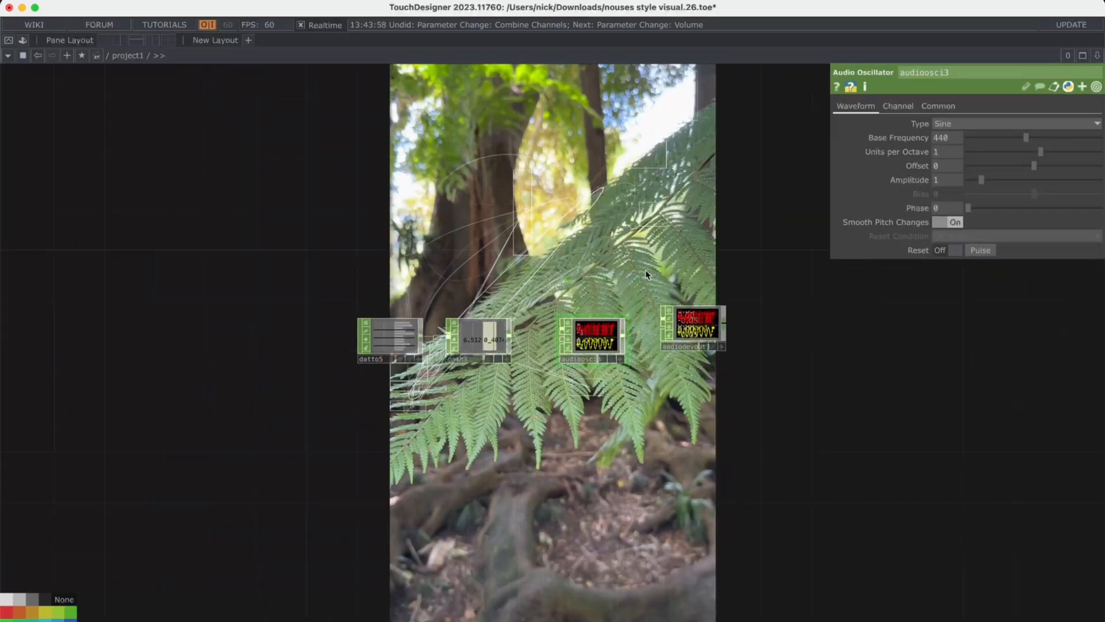
scroll(606, 350, "down", 3)
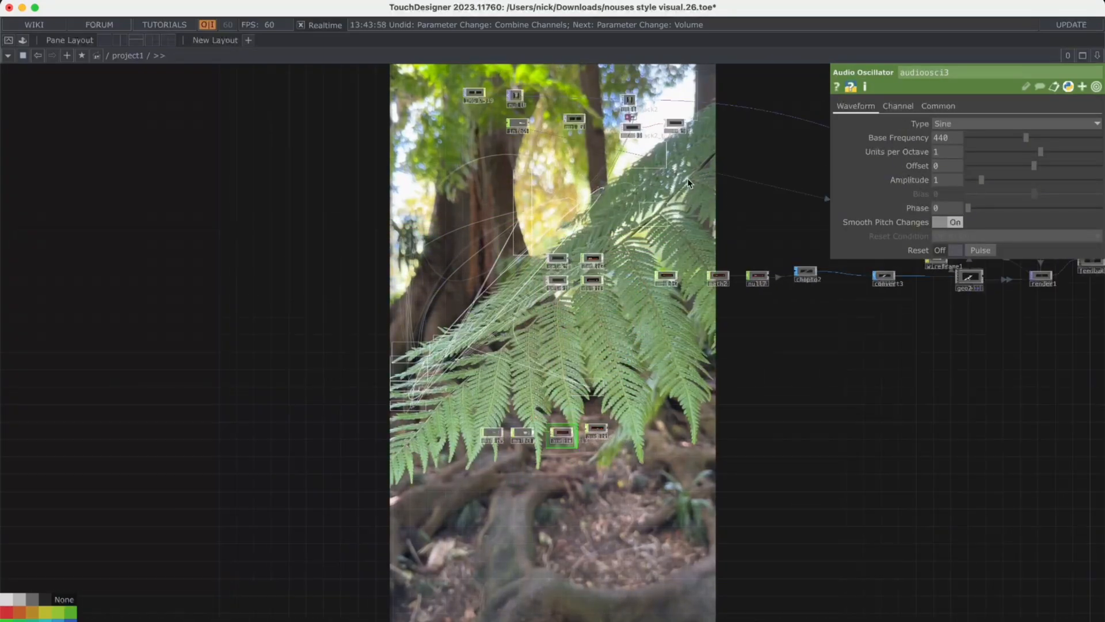
key("Tab")
key("Escape")
scroll(507, 354, "down", 6)
left_click_drag(531, 375, 502, 463)
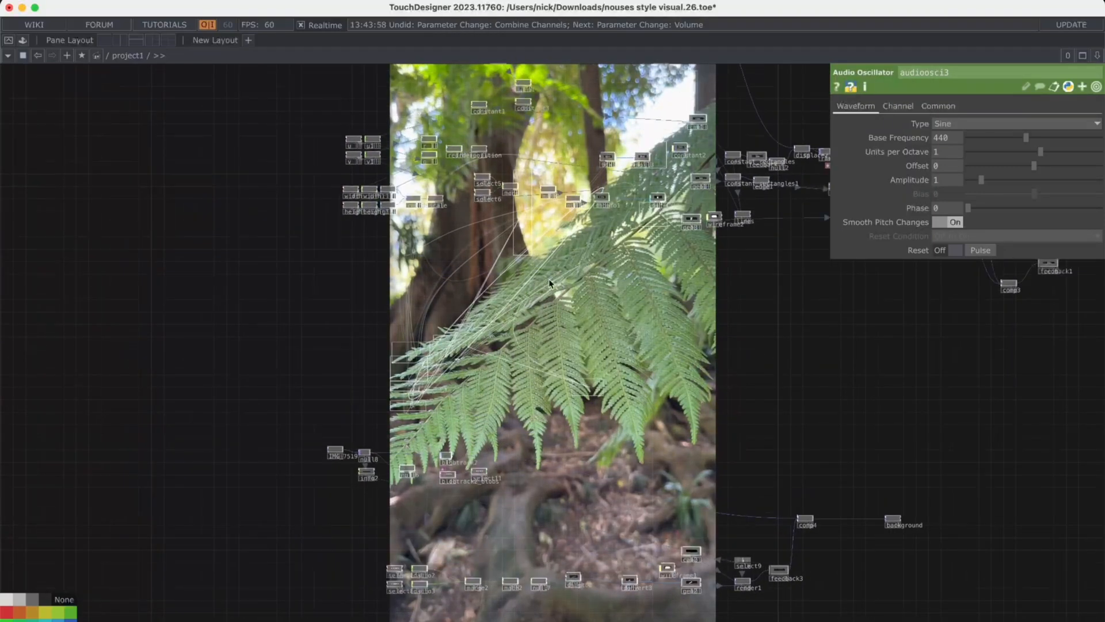
left_click_drag(578, 131, 532, 293)
left_click(511, 101)
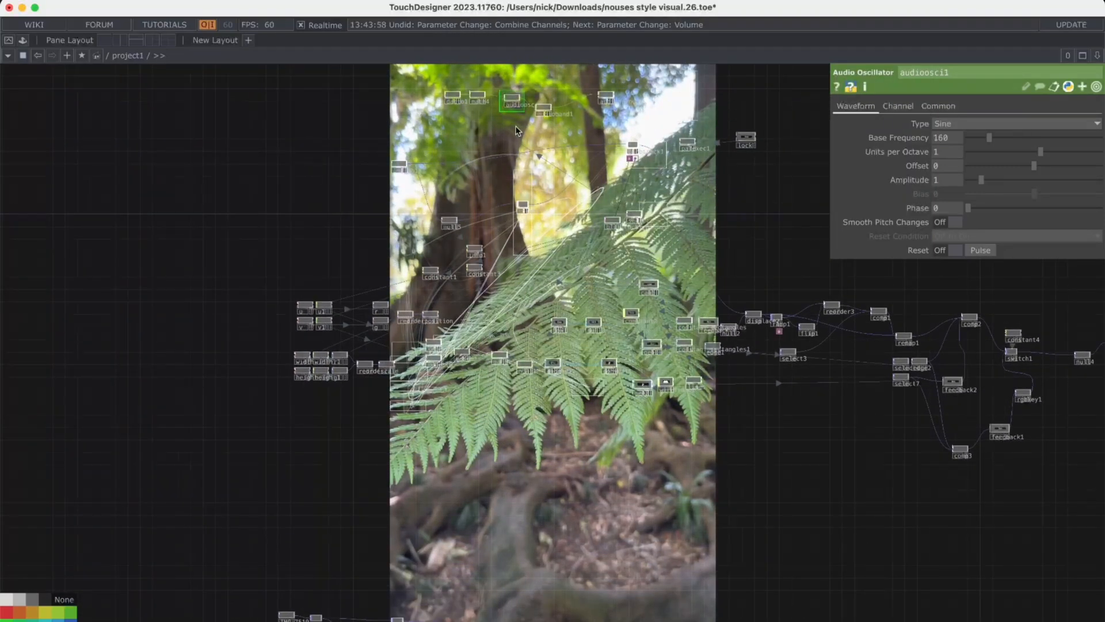
key("super+c")
Step: Paste the copied oscillator into the new audio chain and place it just above audioosci3
left_click_drag(480, 420, 491, 200)
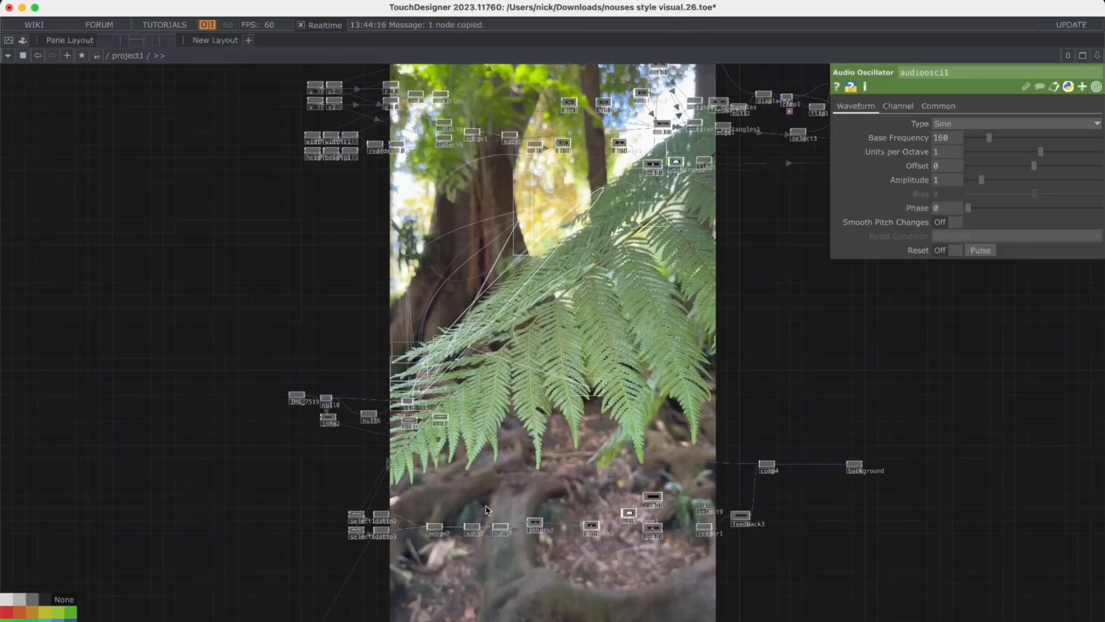
left_click_drag(477, 454, 601, 196)
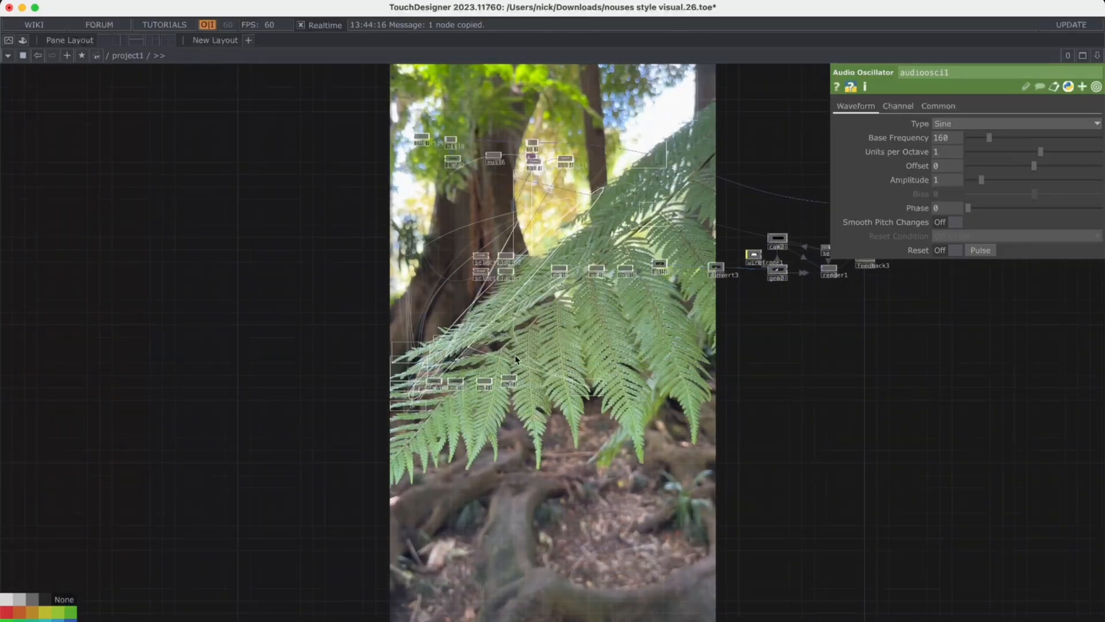
scroll(516, 359, "up", 5)
key("super+v")
key("super+Tab")
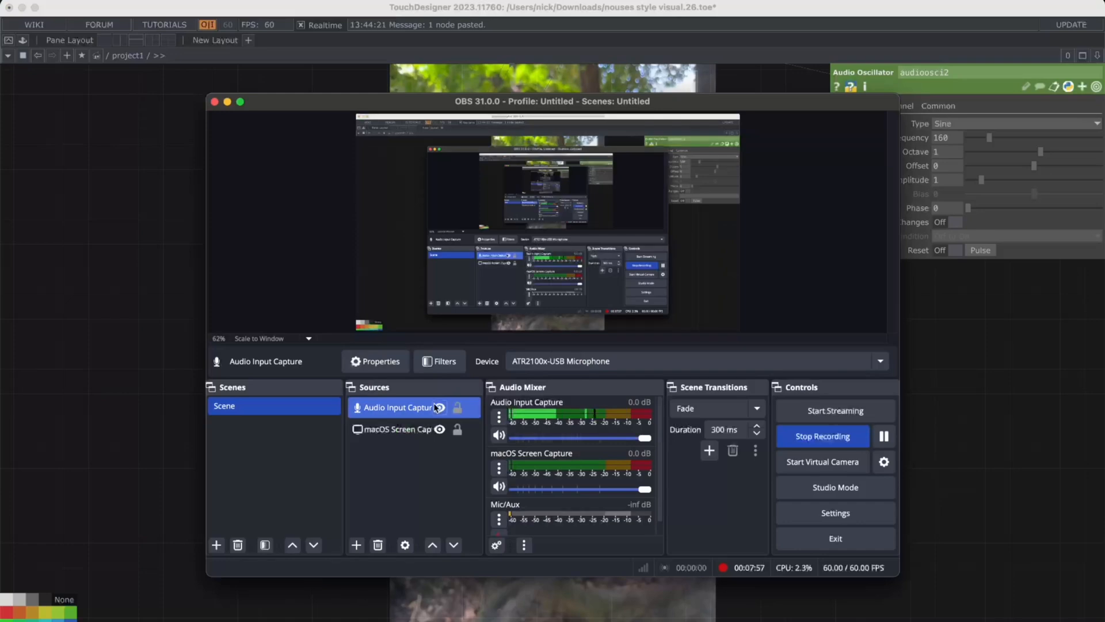
key("super+Tab")
scroll(425, 378, "up", 4)
left_click_drag(469, 379, 488, 379)
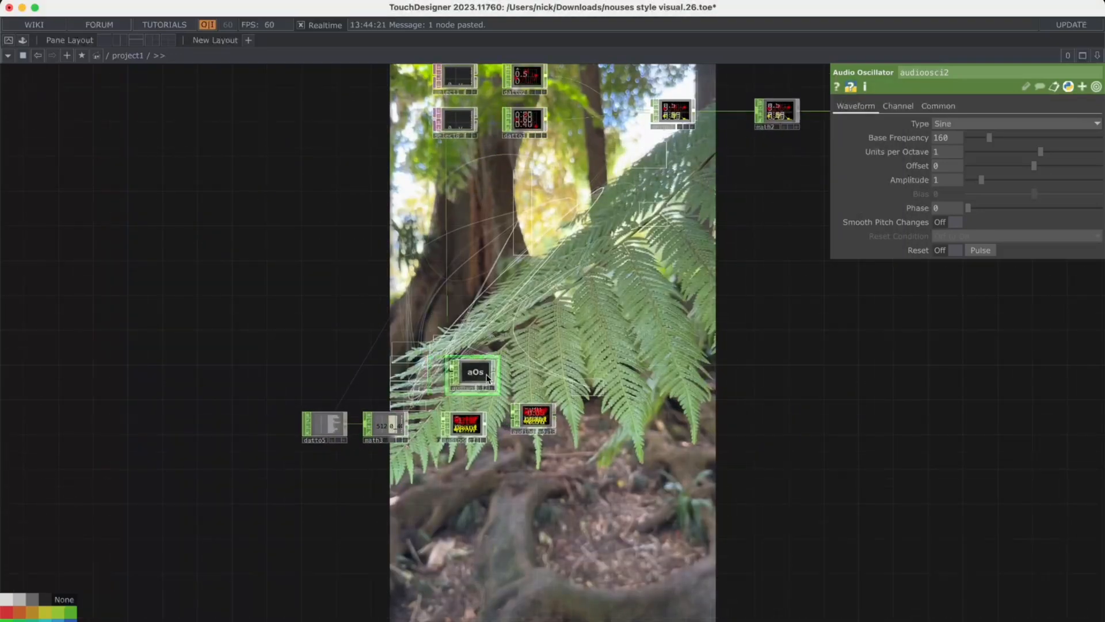
Step: Replace audioosci3 in the new audio chain by wiring math3 through the pasted audioosci2 to audiodevout3 and deleting audioosci3
scroll(486, 377, "up", 5)
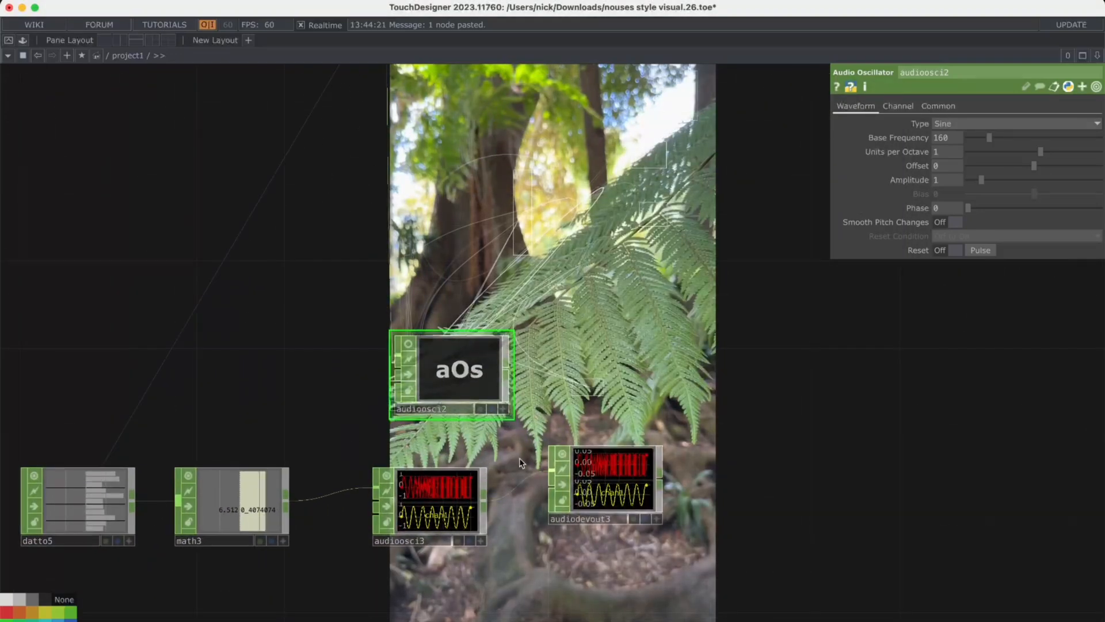
left_click(481, 496)
left_click(493, 359)
left_click(426, 501)
left_click(606, 479)
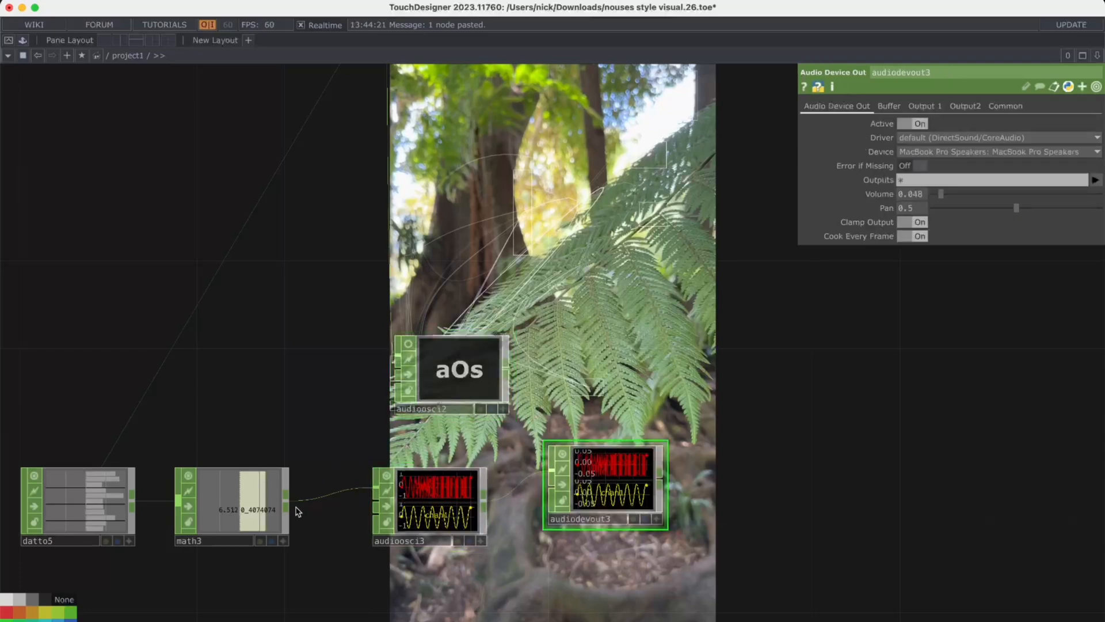
left_click_drag(287, 500, 391, 358)
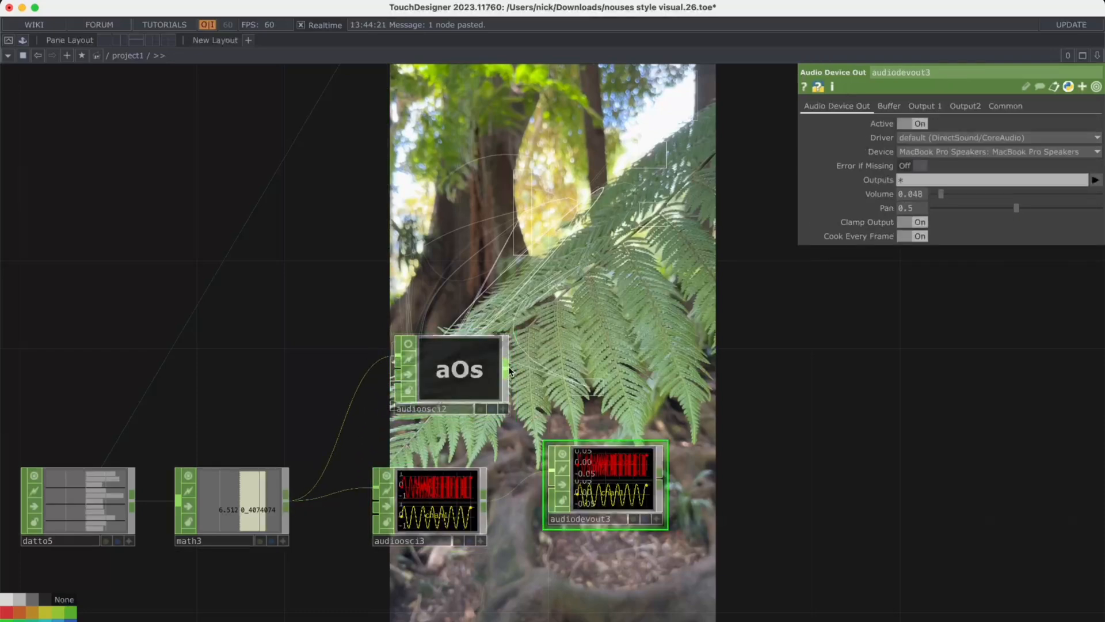
left_click(442, 493)
key("Delete")
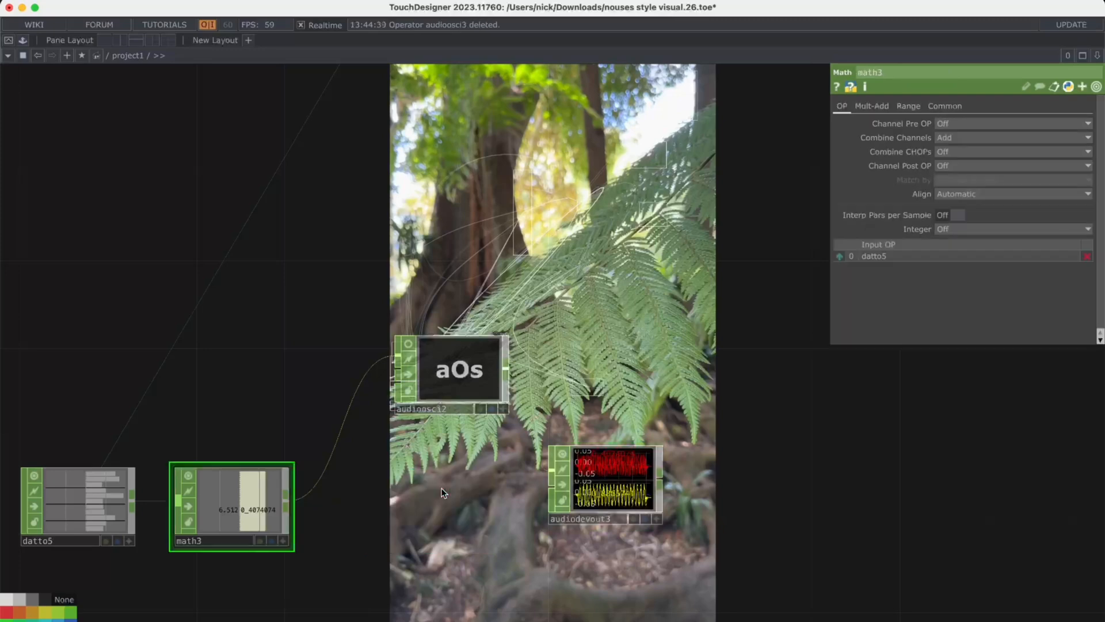
Step: Set audiodevout3's volume to 0.0048, try MOMENTUM 4 as its output device, and return the device to MacBook Pro Speakers
left_click(606, 481)
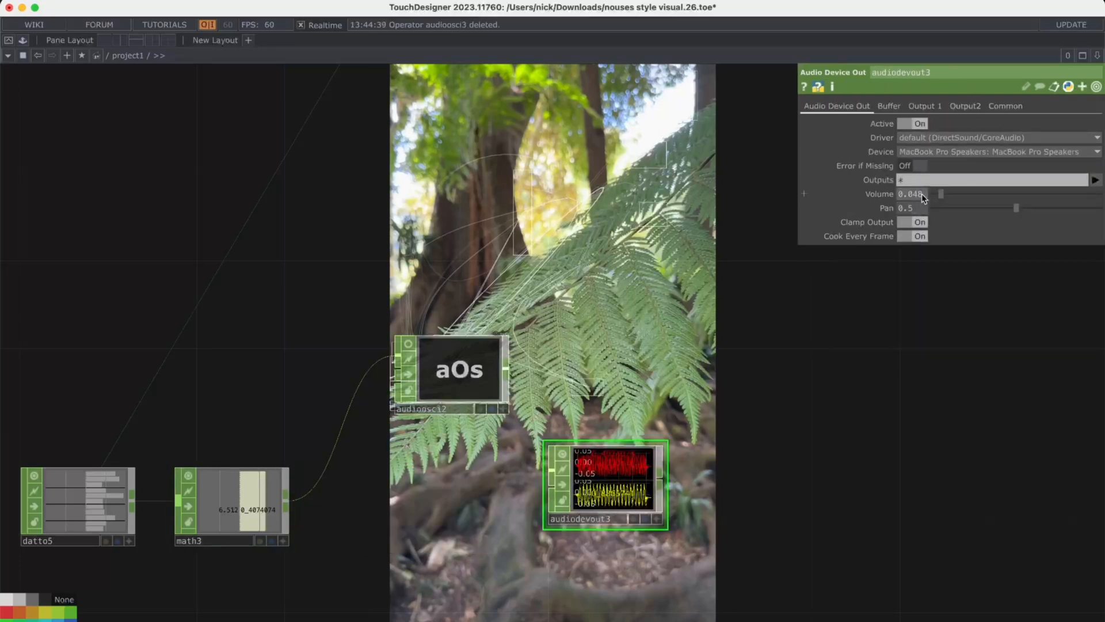
left_click(959, 152)
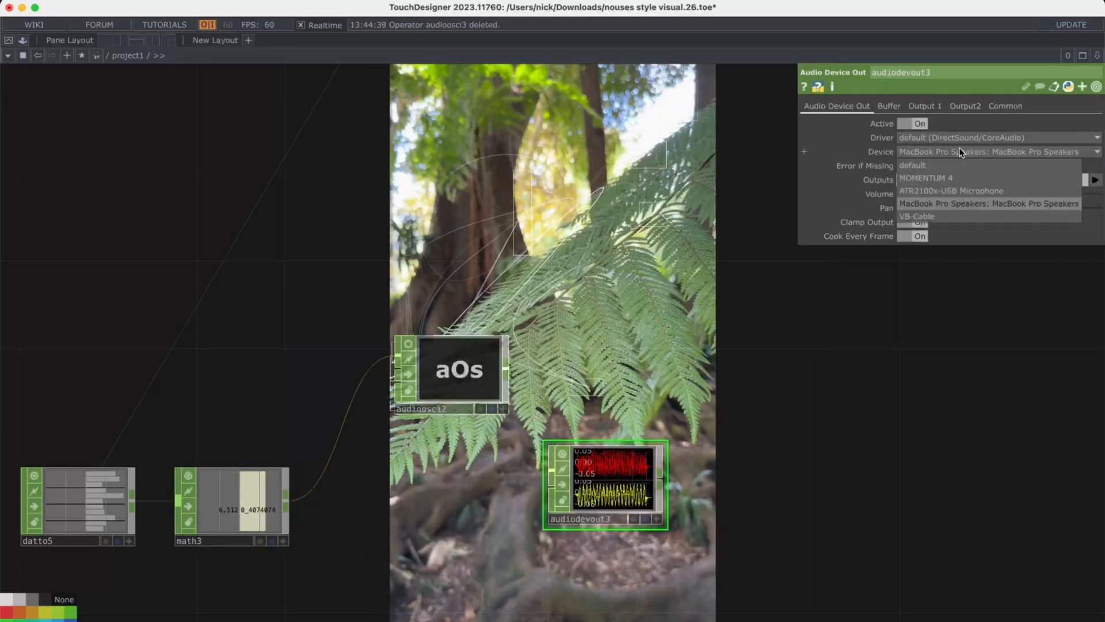
left_click(938, 176)
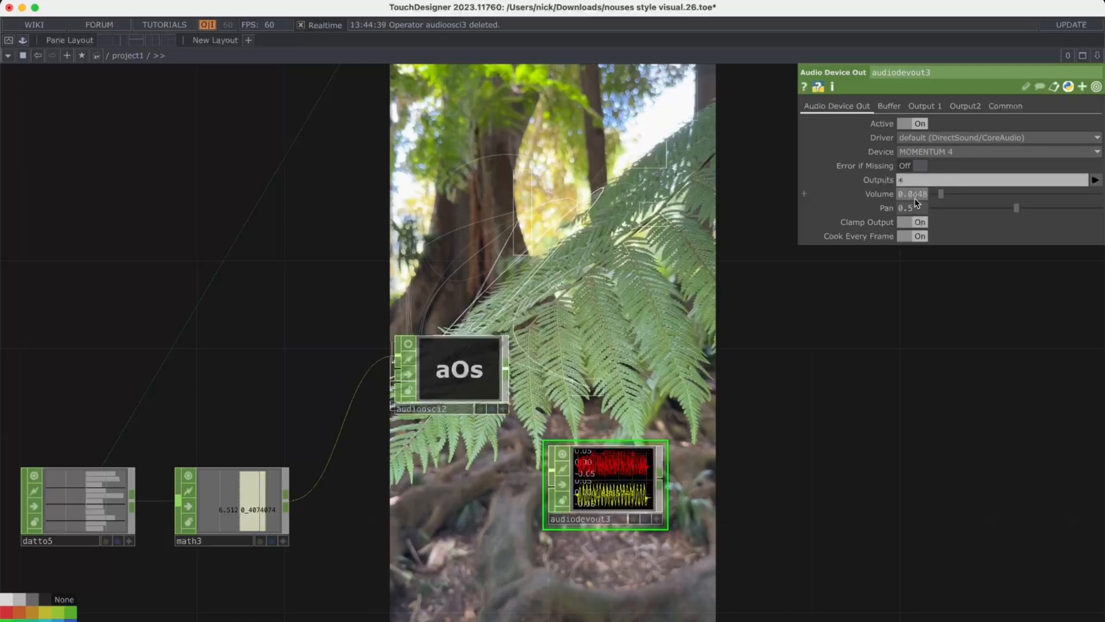
key("Return")
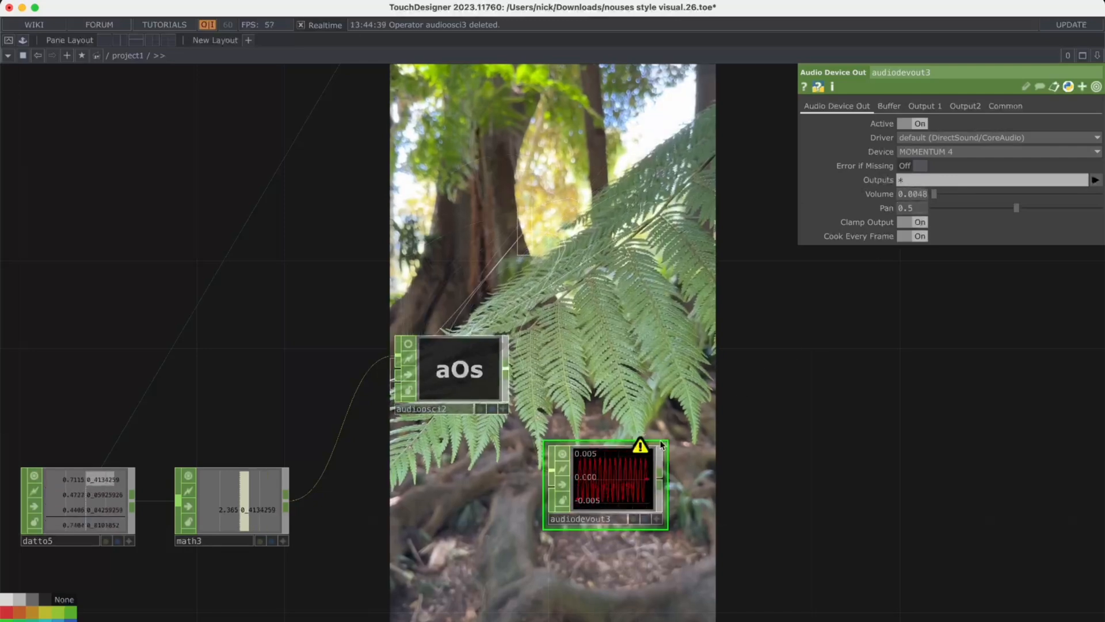
left_click(973, 151)
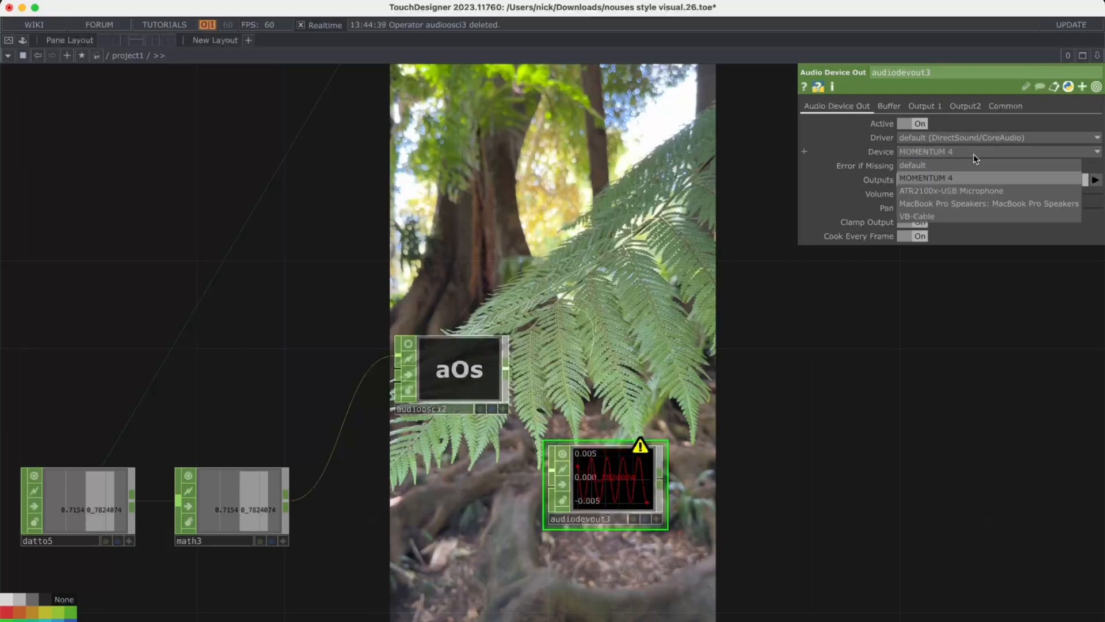
left_click(950, 207)
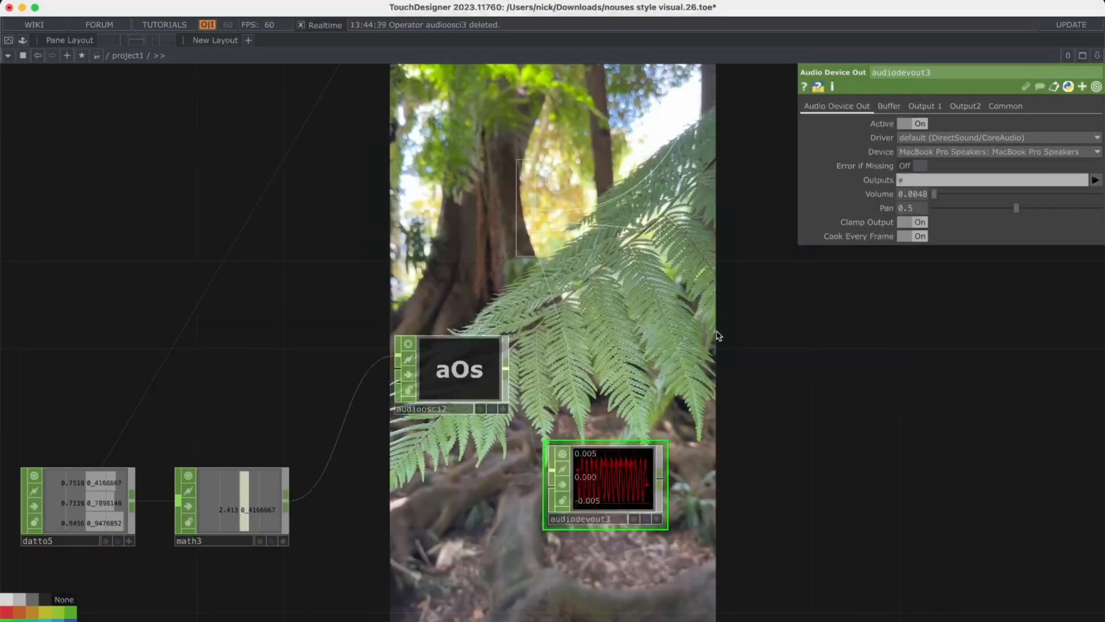
Step: Save the project
scroll(718, 336, "down", 2)
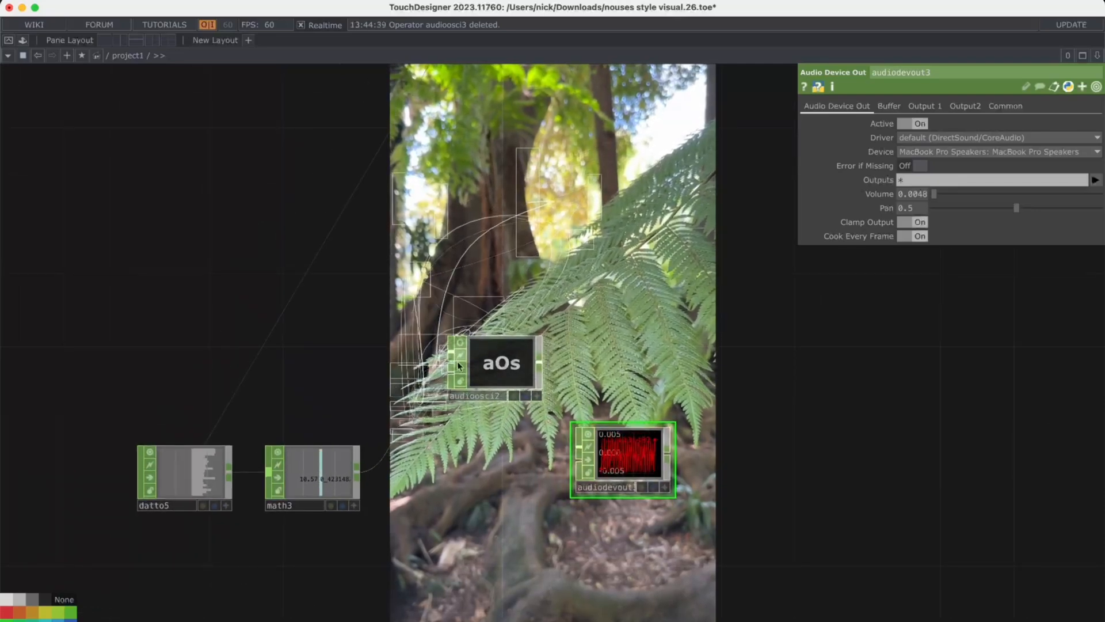
scroll(493, 344, "down", 1)
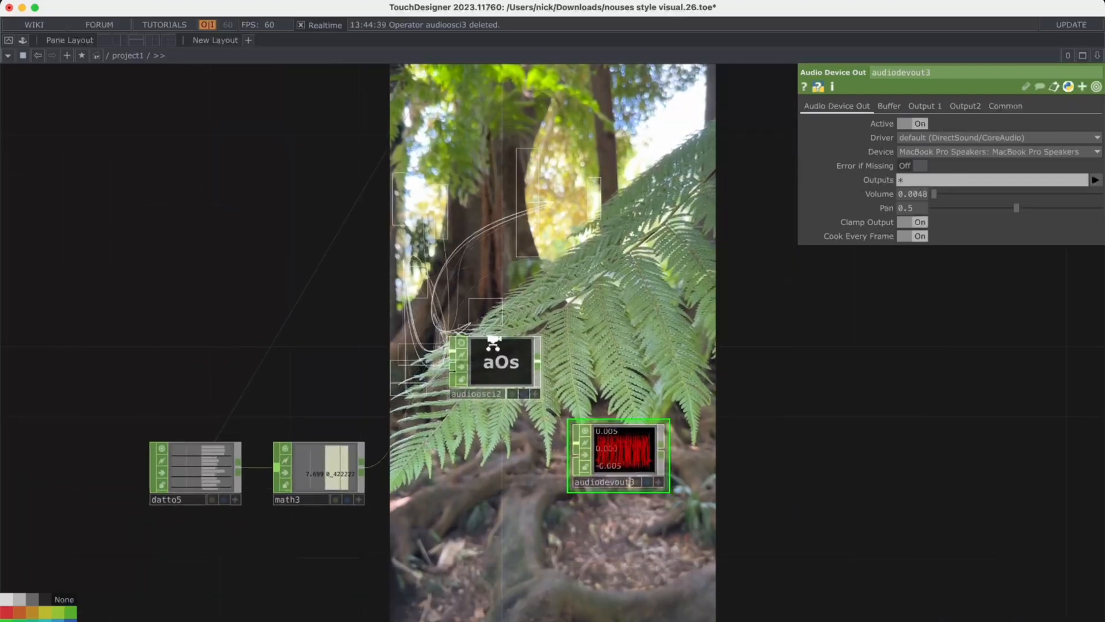
scroll(493, 343, "down", 2)
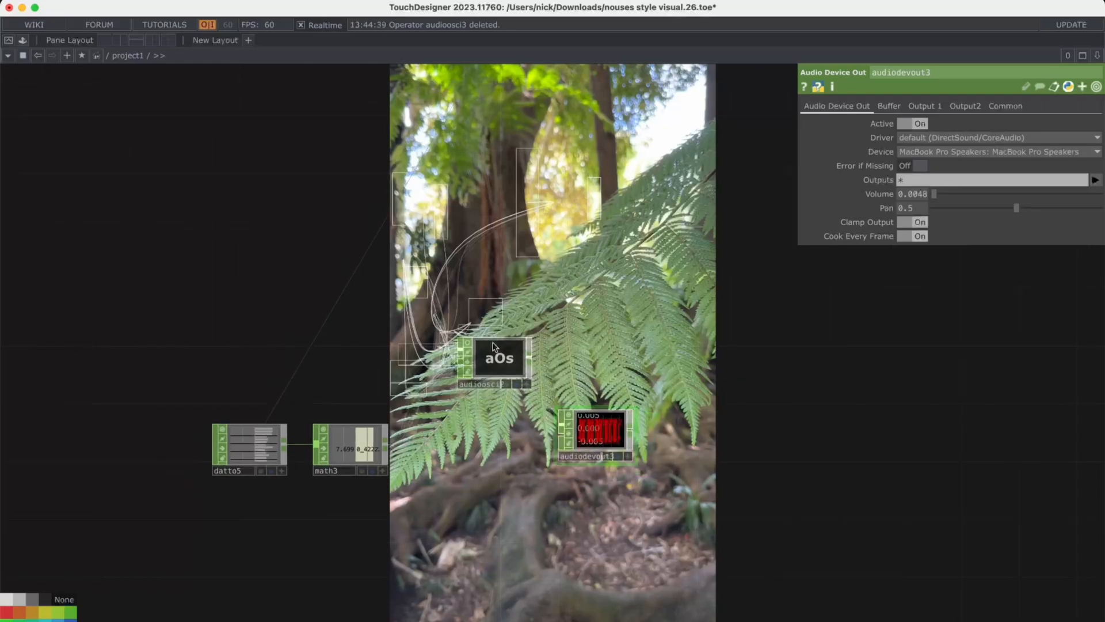
key("ctrl+s")
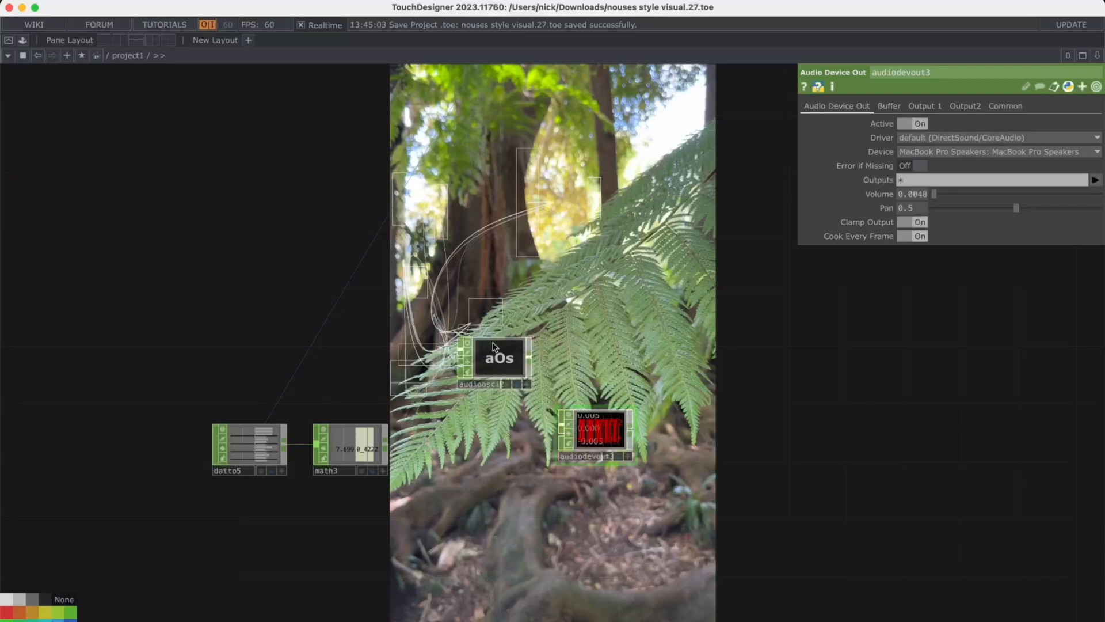
Step: Examine datto5's per-row channels and how they feed math3 in the new audio chain
scroll(274, 436, "up", 5)
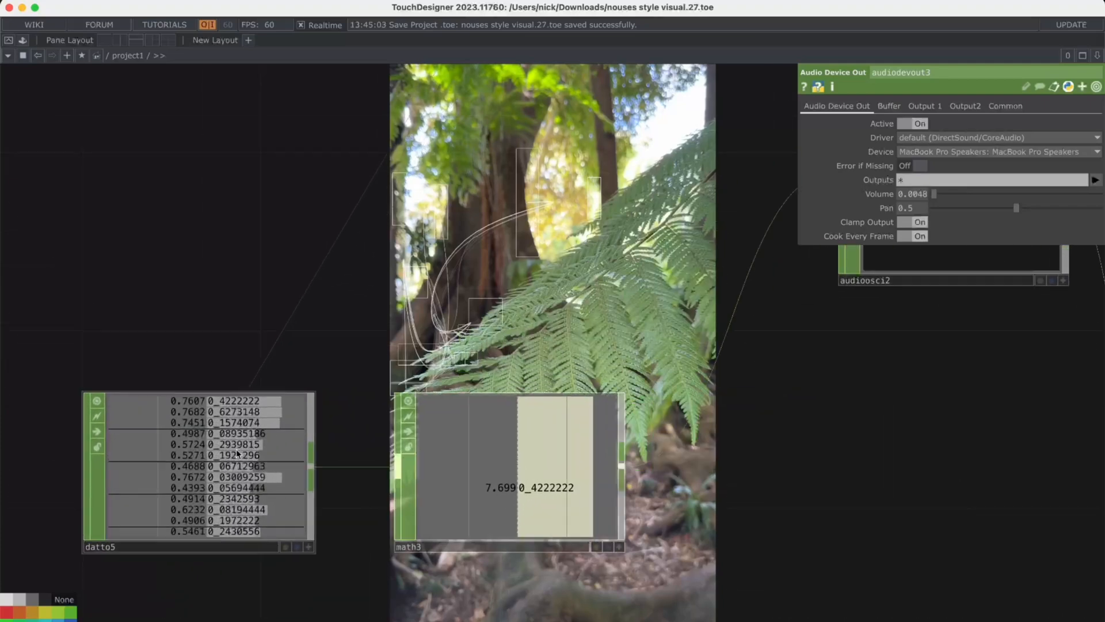
left_click(238, 404)
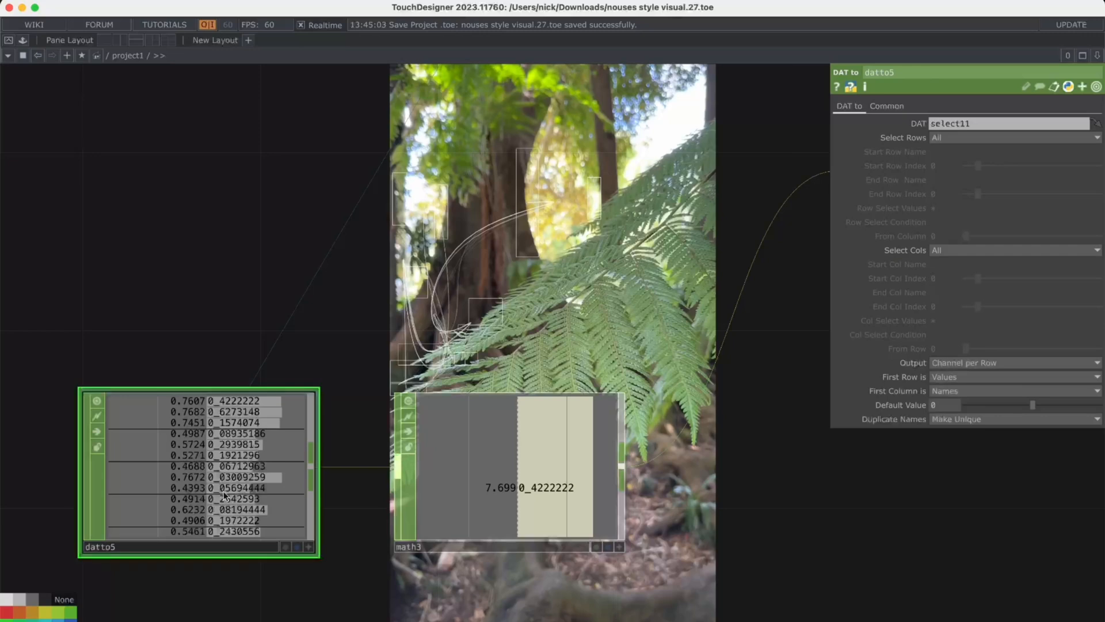
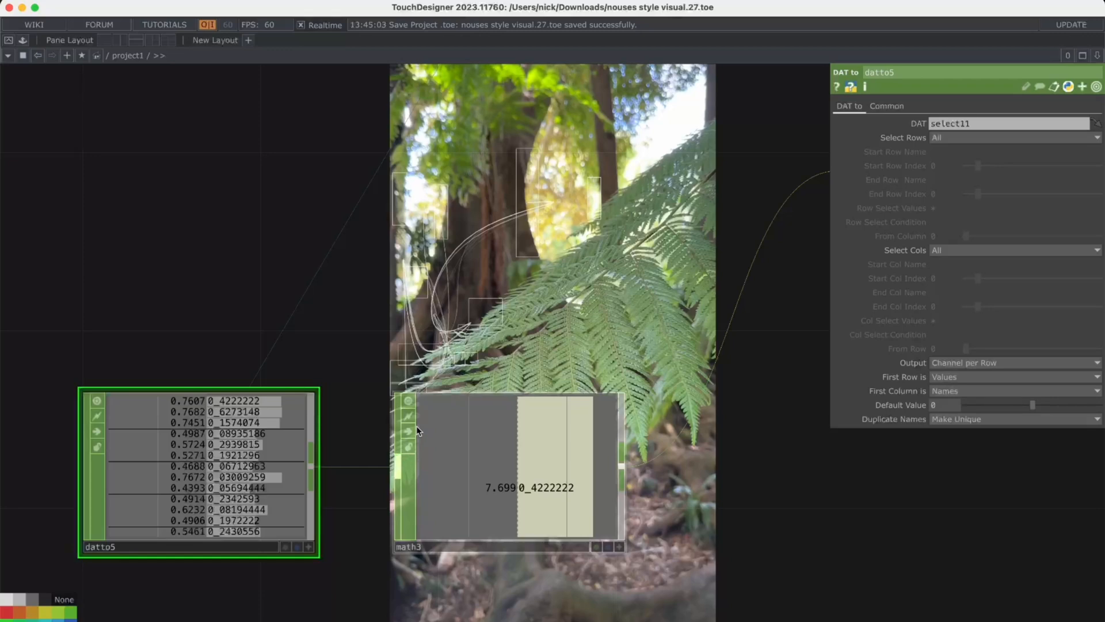
scroll(418, 431, "down", 8)
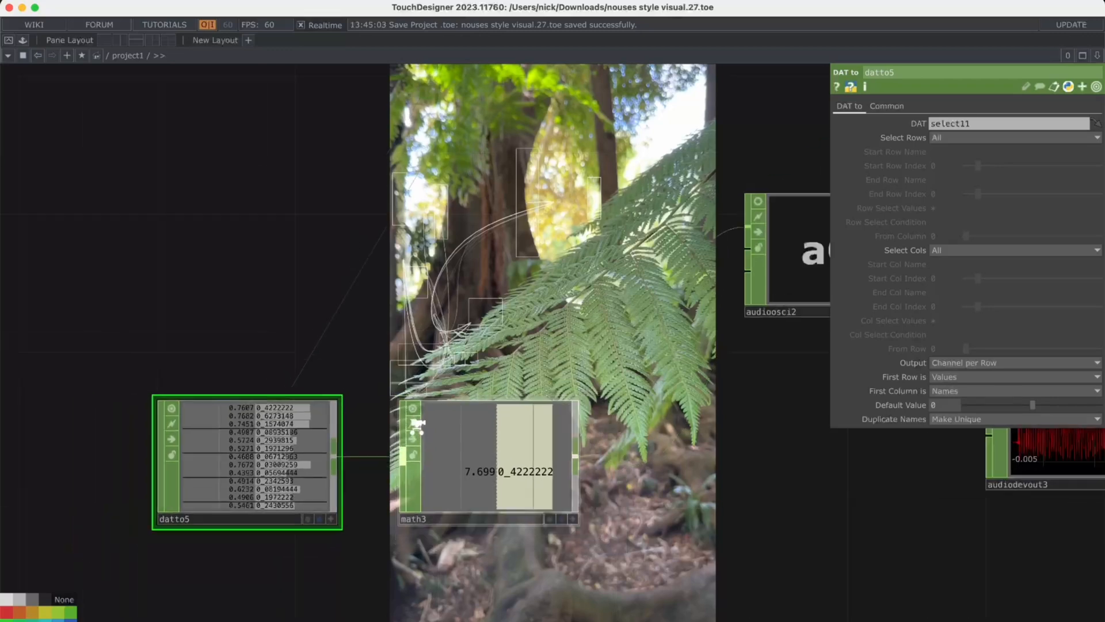
scroll(576, 511, "down", 10)
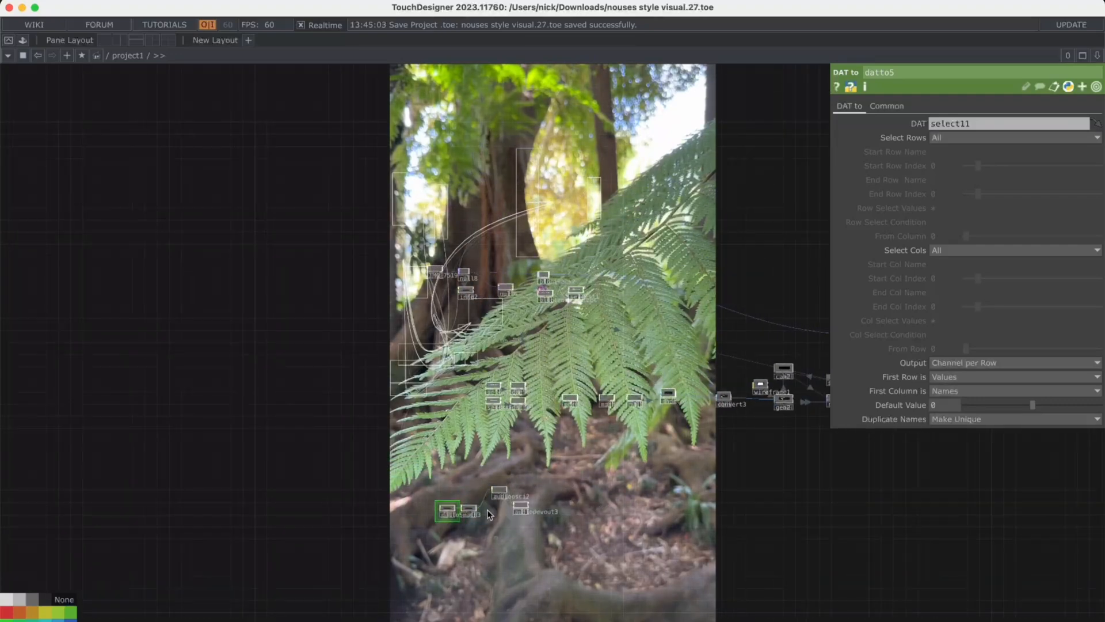
scroll(567, 448, "right", 5)
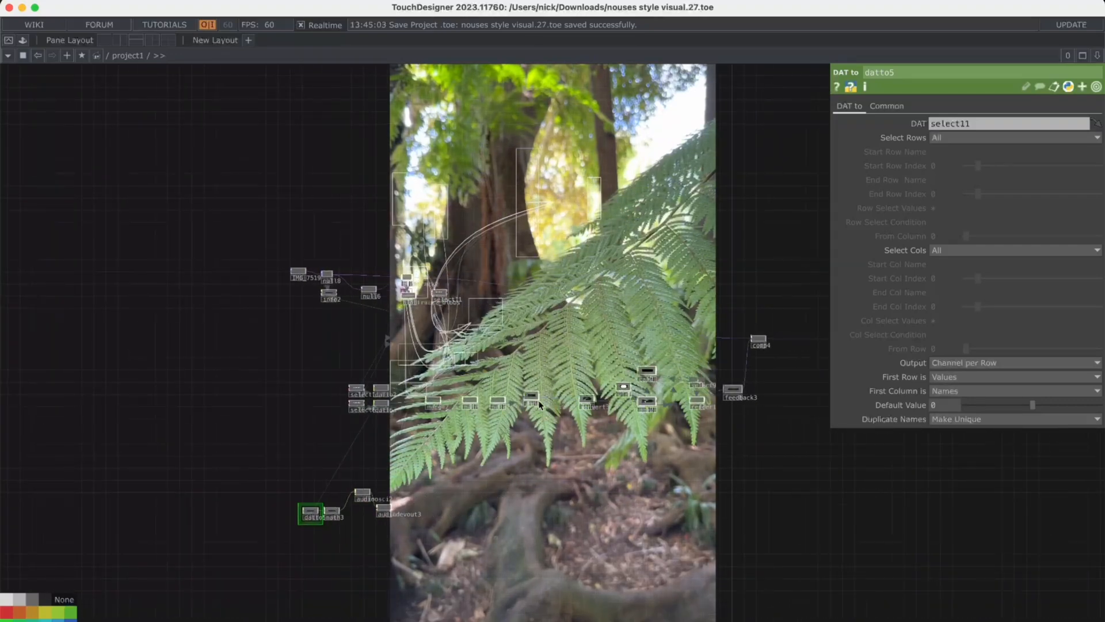
key("super+Tab")
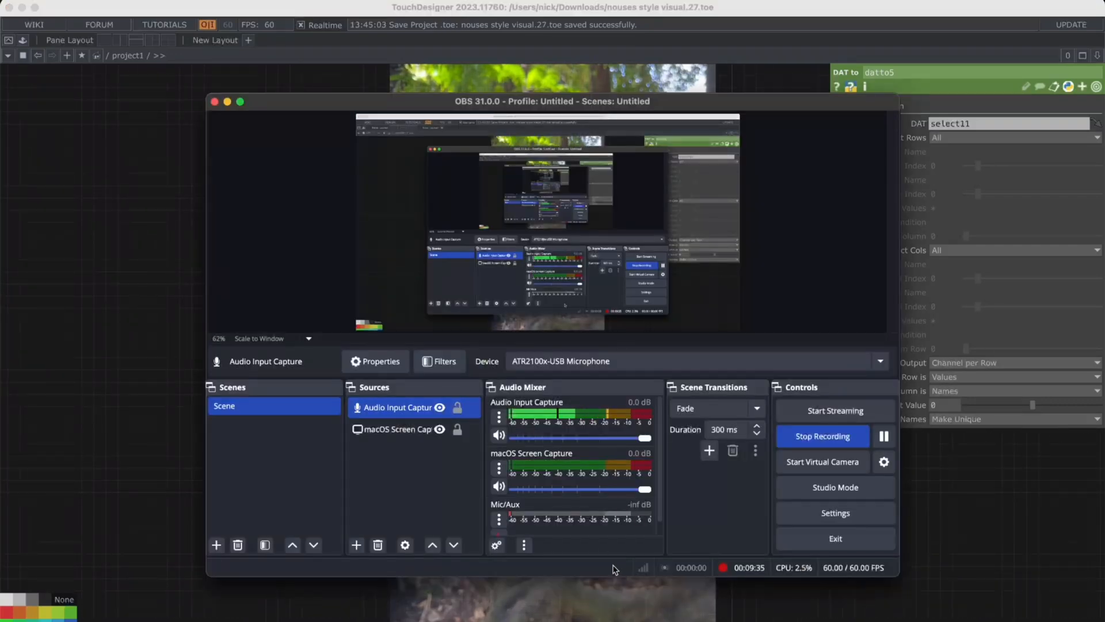
left_click(616, 596)
Step: Copy the parexec1 Parameter Execute and the lock base beside blobtrack1 in the upper network
scroll(518, 514, "right", 4)
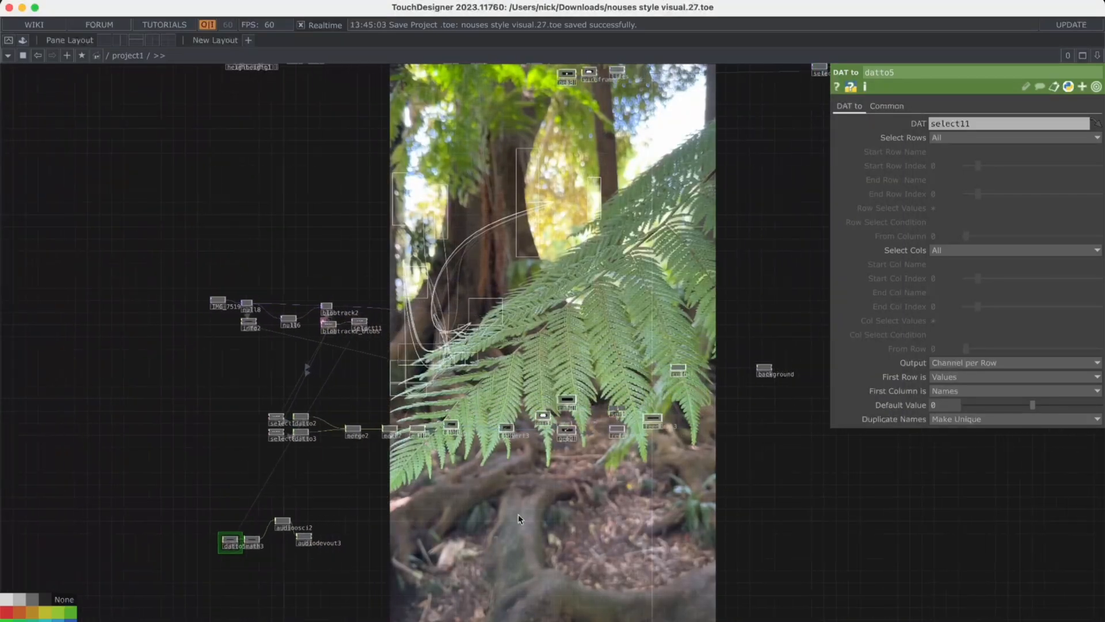
scroll(519, 514, "down", 2)
scroll(519, 514, "down", 2)
left_click_drag(621, 307, 522, 322)
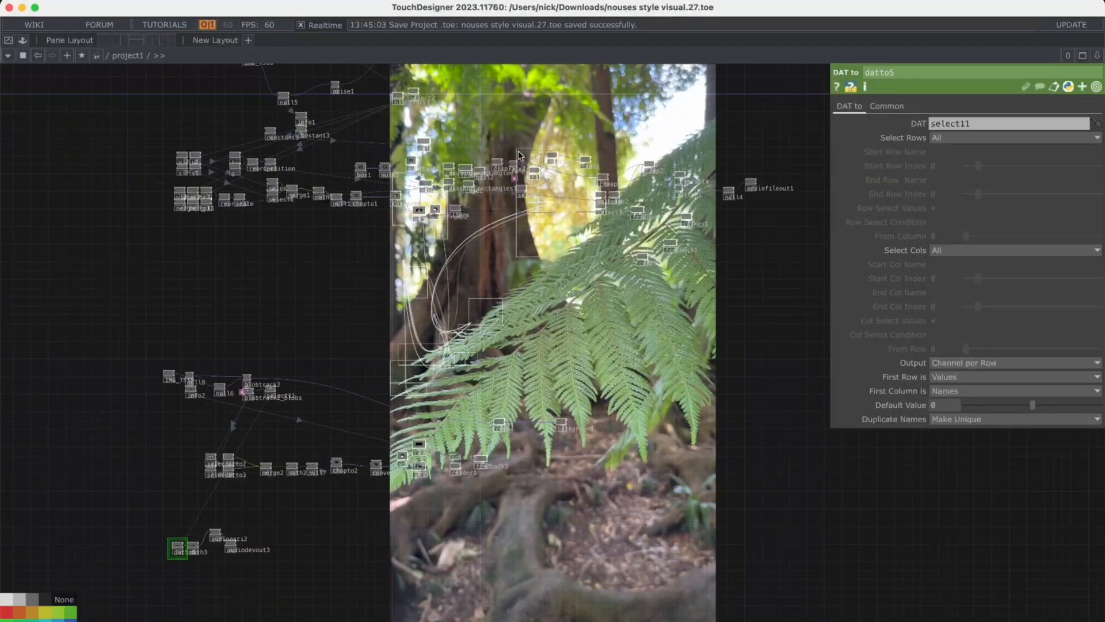
left_click_drag(514, 156, 480, 327)
scroll(442, 206, "up", 5)
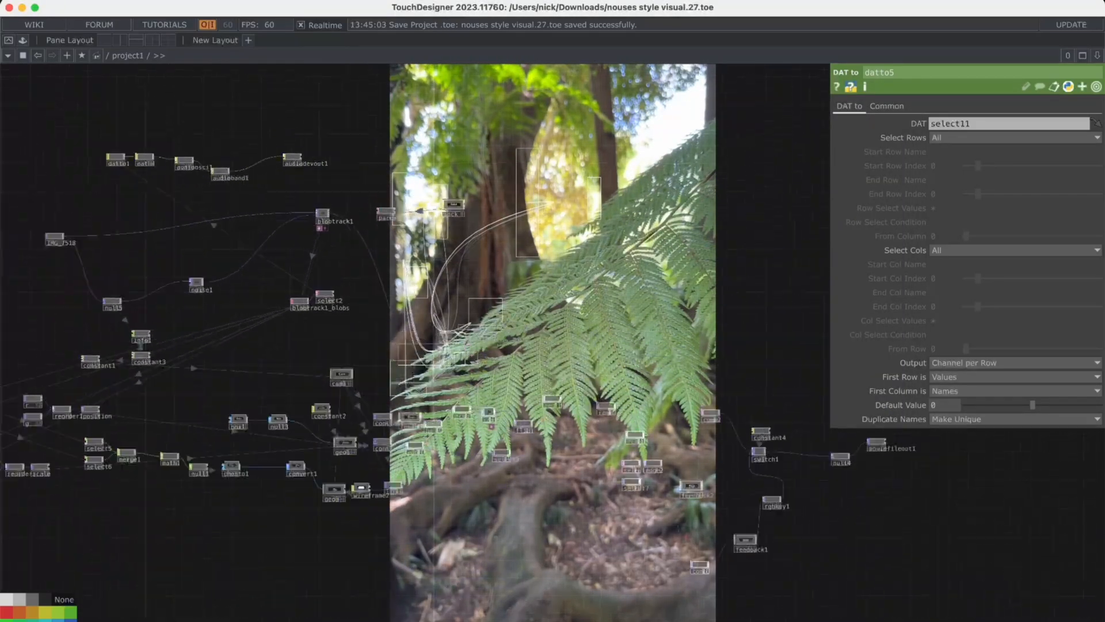
right_click_drag(334, 191, 523, 252)
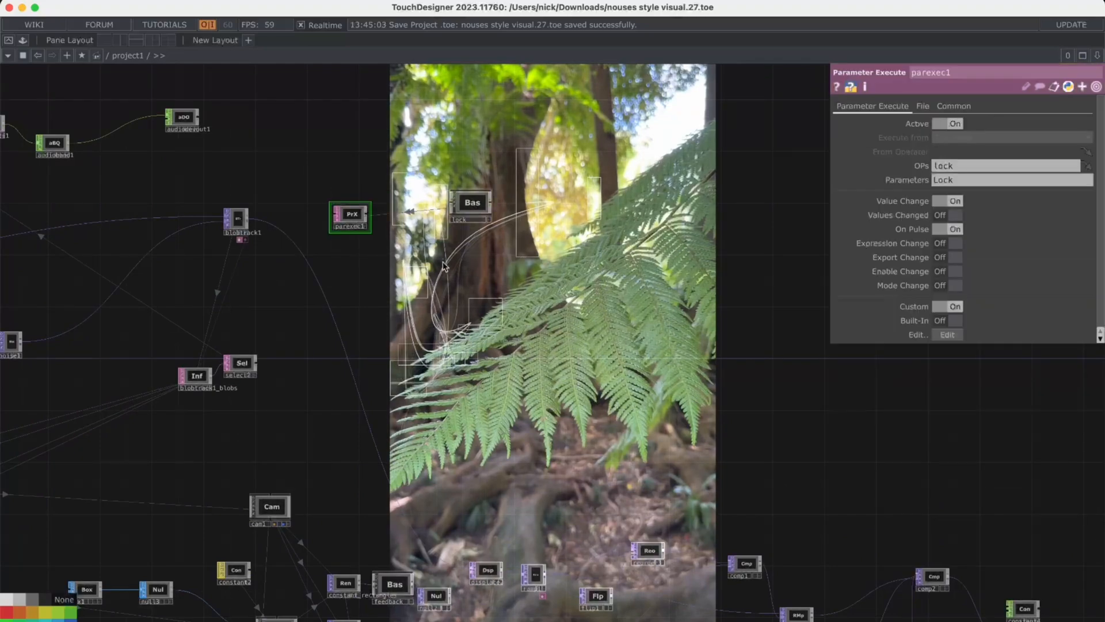
key("super+c")
Step: Paste the copied Parameter Execute and lock base above the link between comp4 and background in the lower network
left_click_drag(473, 308, 444, 203)
scroll(534, 362, "down", 3)
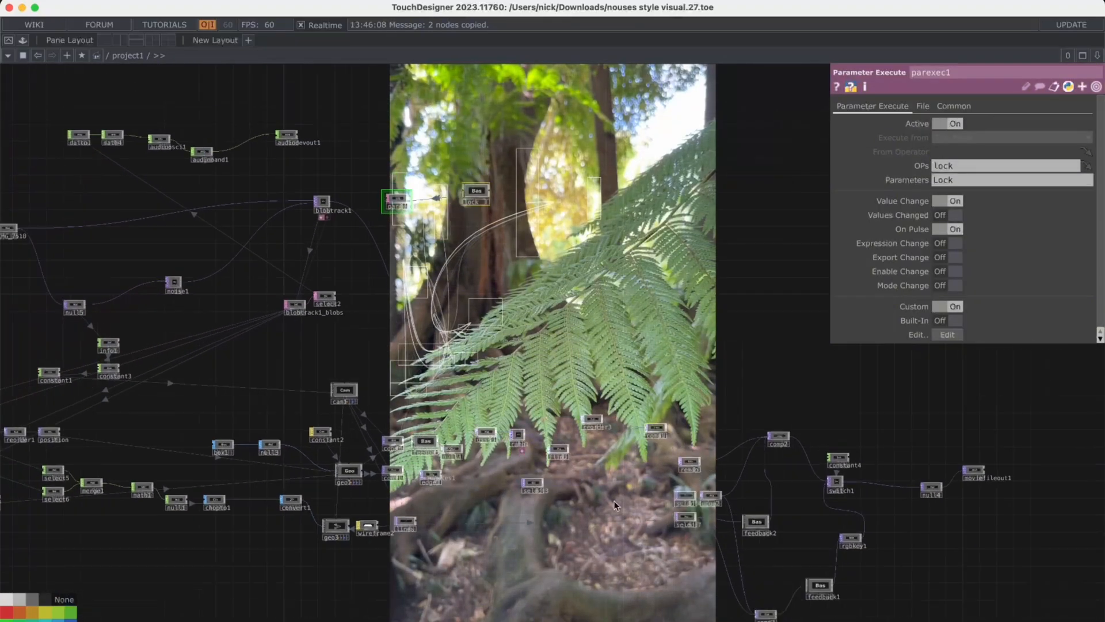
left_click_drag(583, 457, 607, 264)
left_click_drag(559, 440, 378, 444)
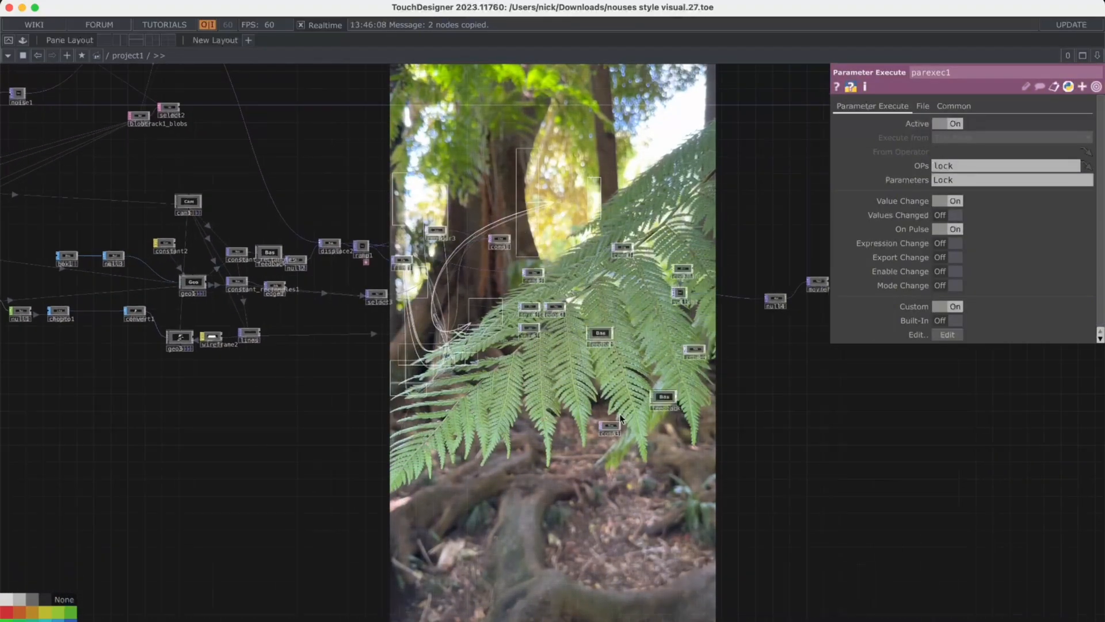
left_click_drag(751, 462, 702, 199)
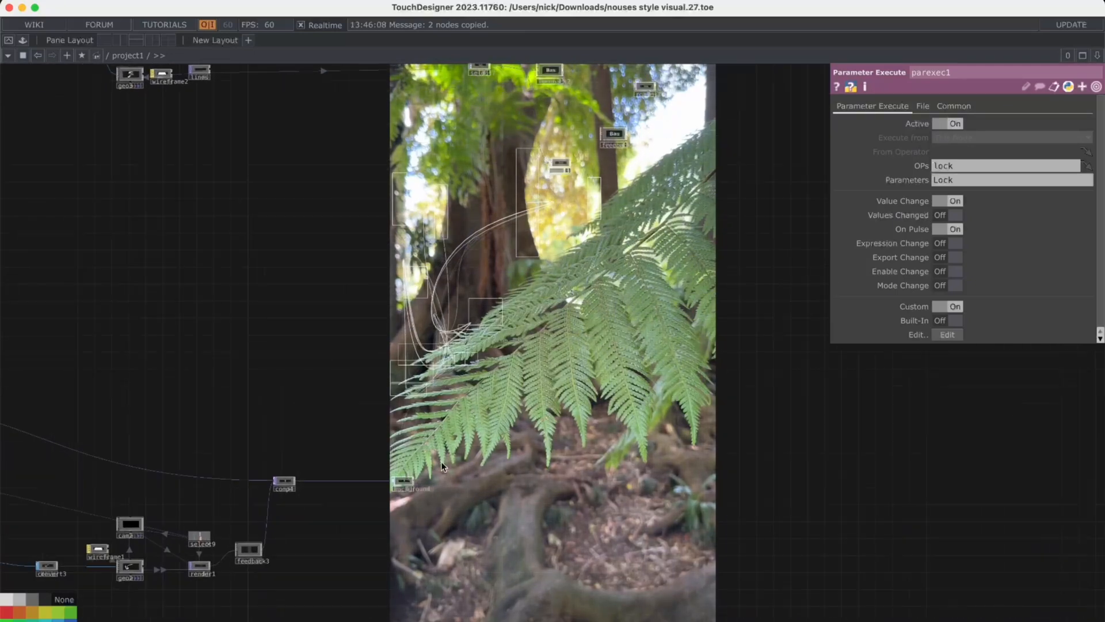
left_click_drag(323, 426, 516, 383)
scroll(497, 444, "up", 5)
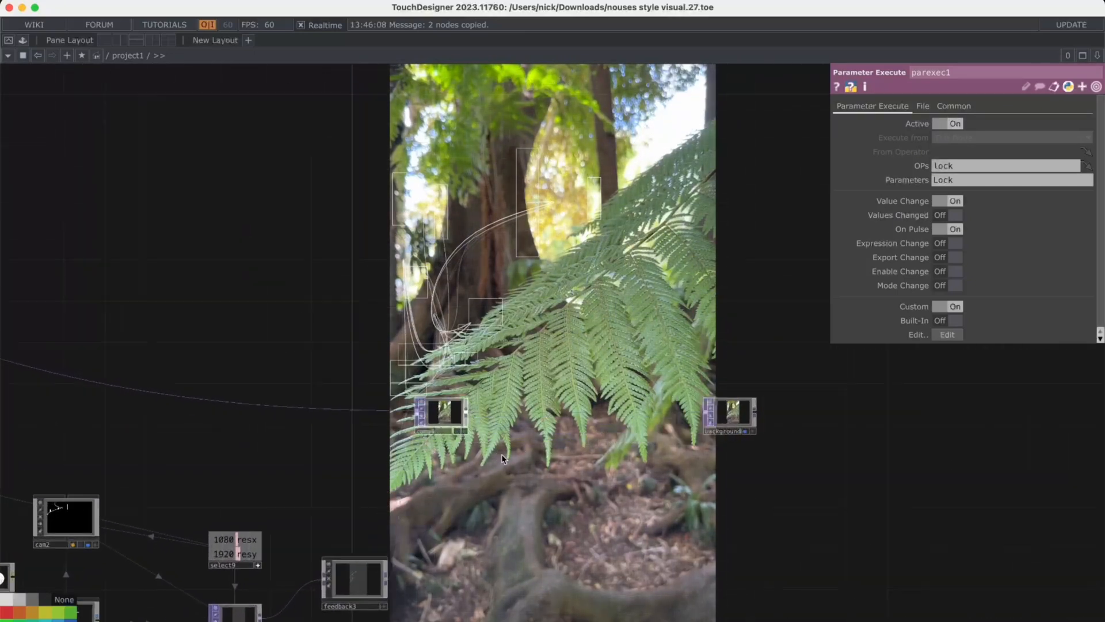
key("super+v")
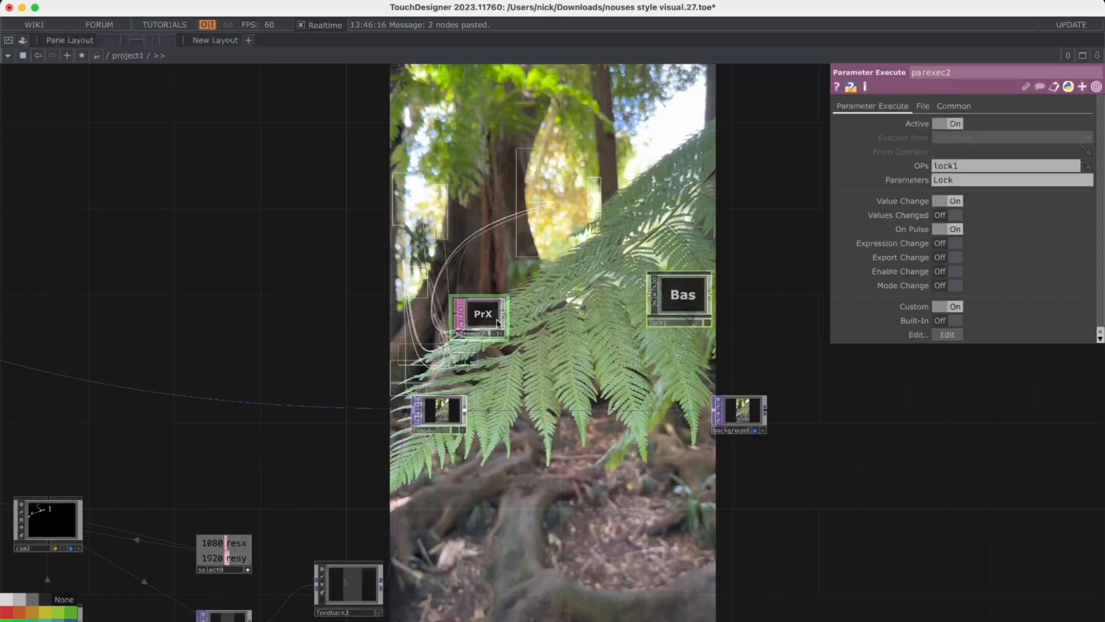
Step: Review the lower network from blobtrack2 and its select and datto operators through merge2, math2 and null7 to chopto2
left_click_drag(291, 395, 530, 379)
left_click_drag(285, 344, 729, 320)
left_click_drag(523, 385, 772, 358)
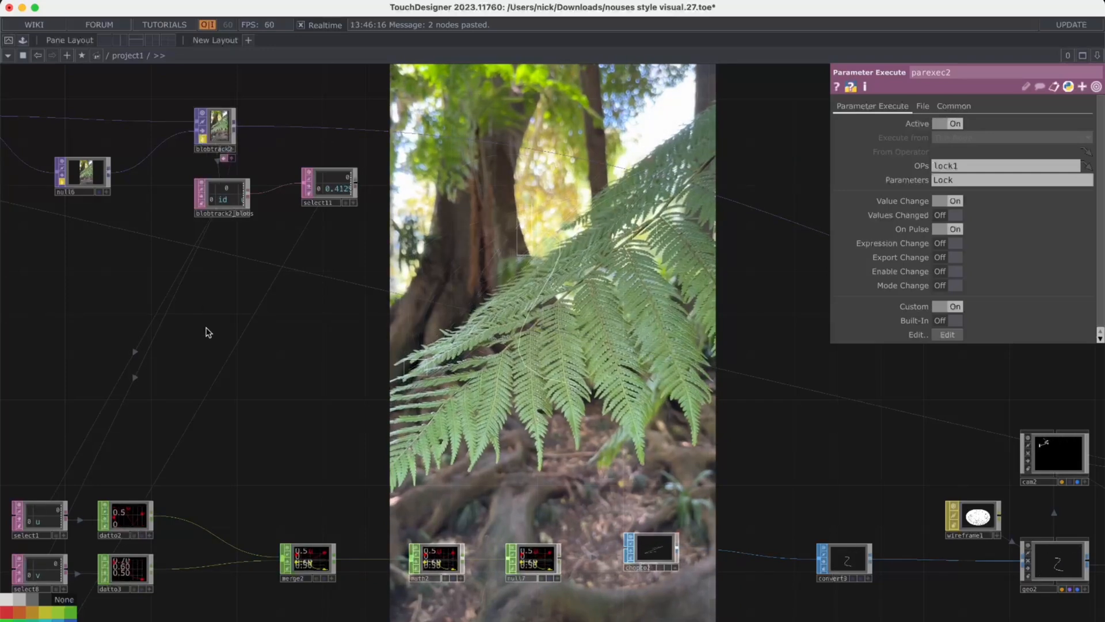
left_click_drag(289, 396, 344, 276)
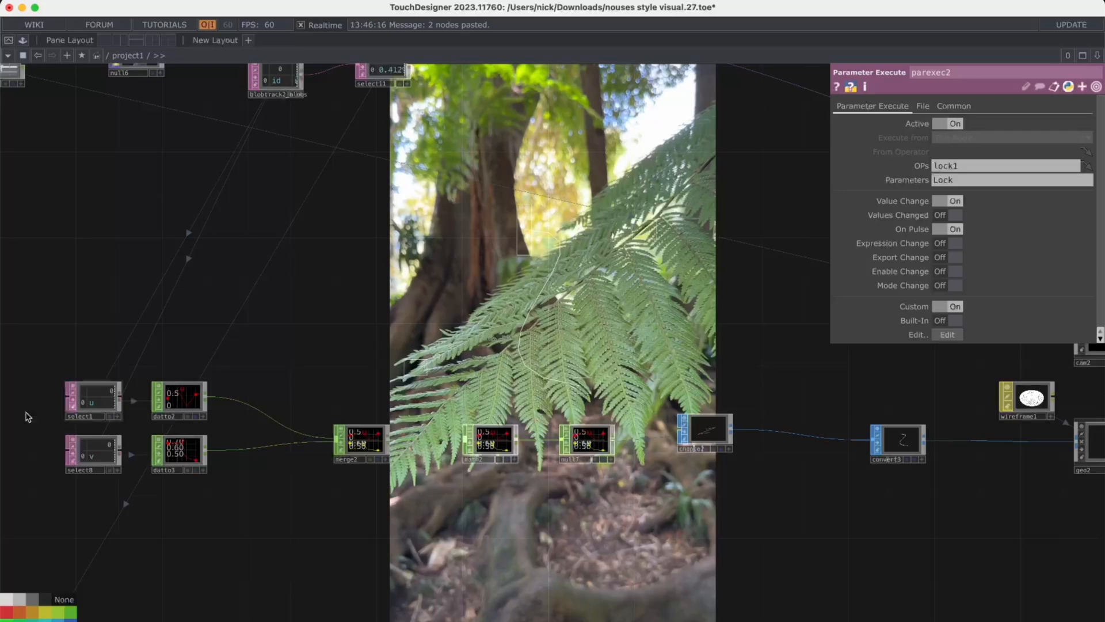
scroll(107, 404, "up", 3)
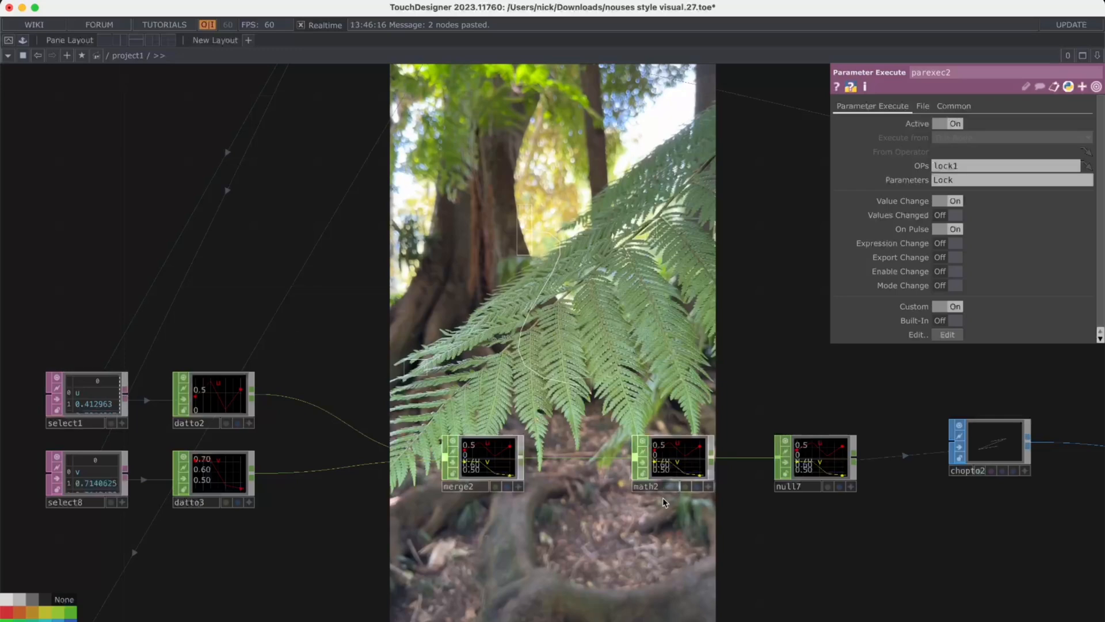
scroll(663, 497, "down", 6)
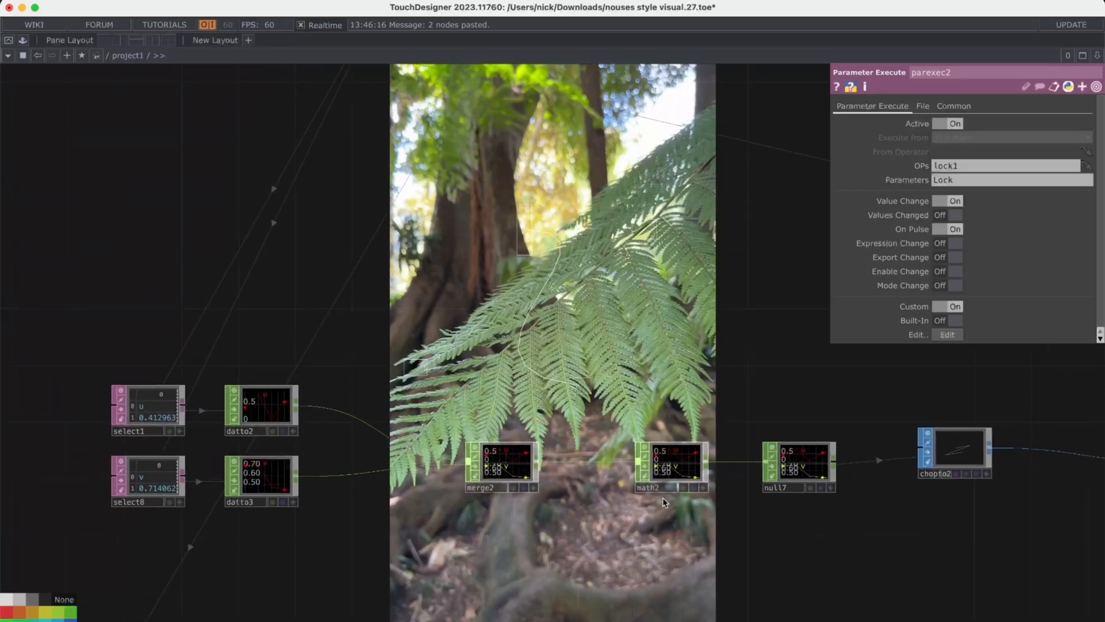
left_click_drag(638, 365, 637, 353)
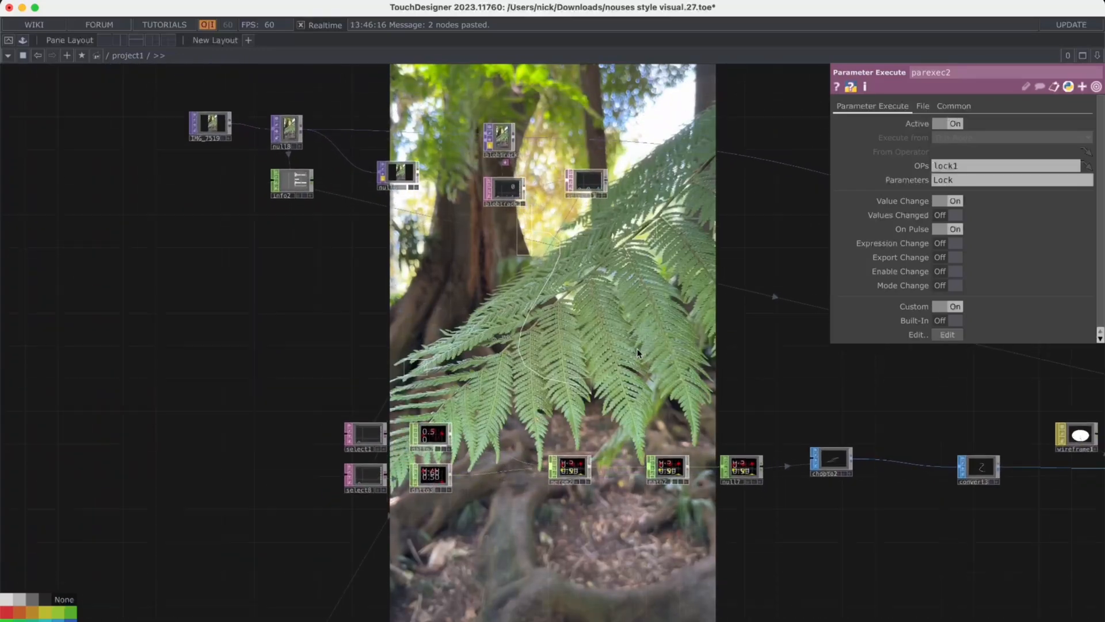
Step: Insert a Switch TOP into the link between comp4 and background in the lower network
left_click(490, 143)
left_click(497, 165)
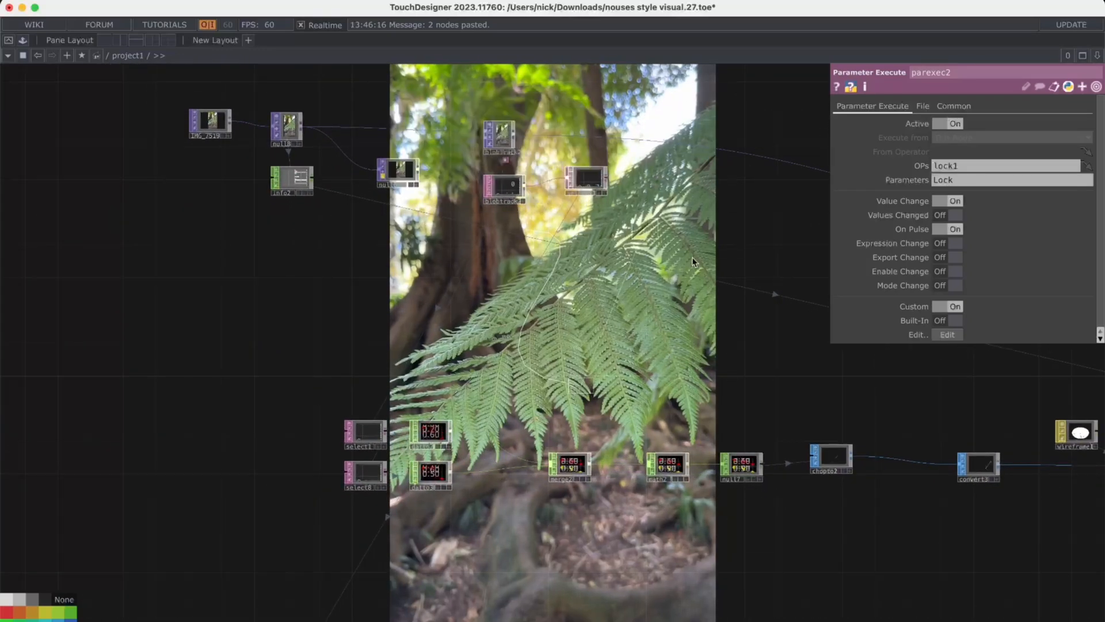
left_click_drag(692, 257, 482, 336)
scroll(703, 389, "right", 10)
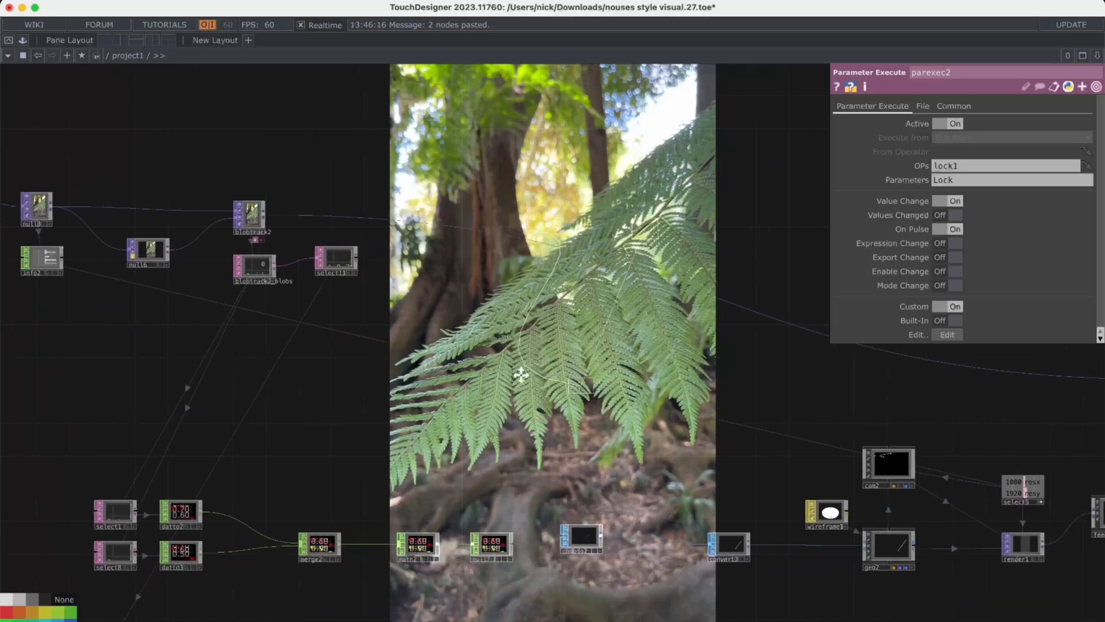
scroll(1031, 474, "right", 9)
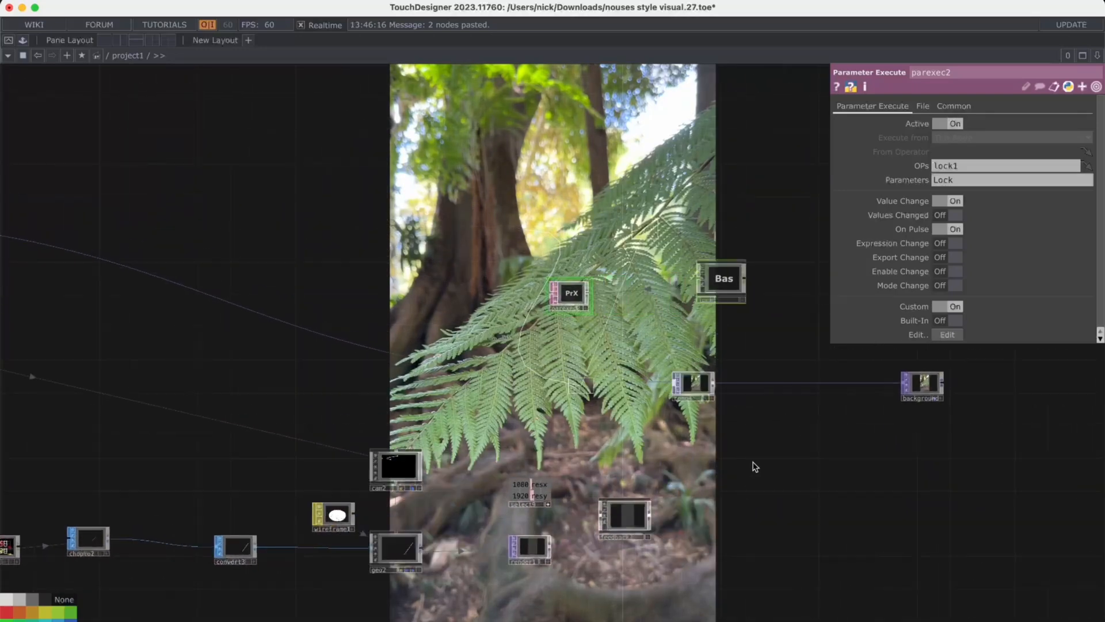
right_click(773, 382)
left_click(790, 384)
type("swt")
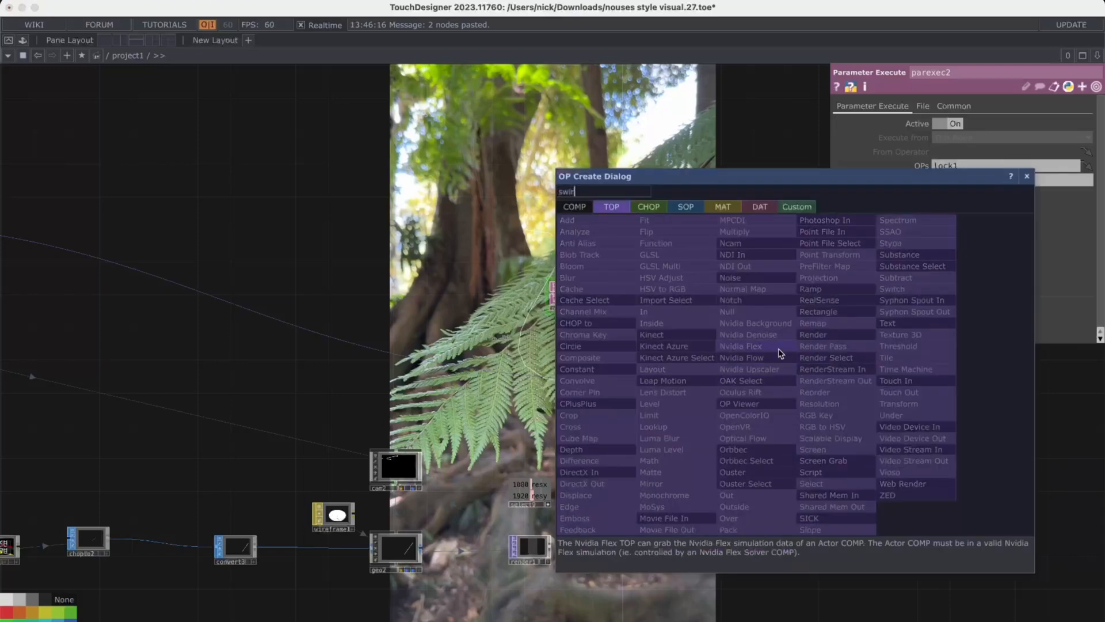
left_click(918, 291)
left_click(806, 399)
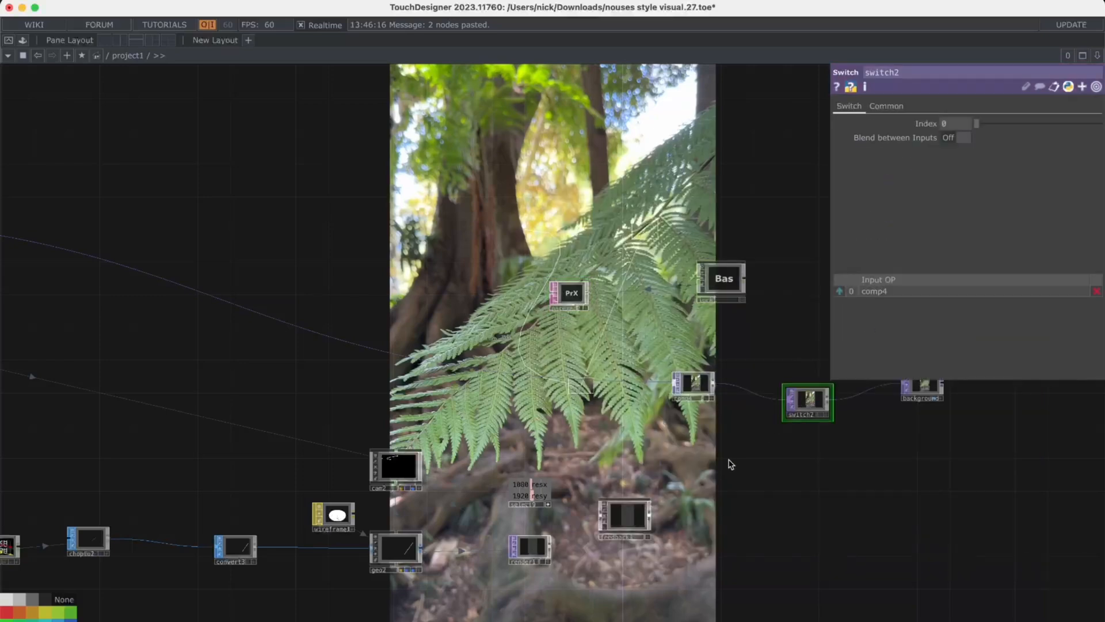
Step: Add an RGB Key TOP below comp4, feeding it from feedback3 and routing it into switch2 as the second input
scroll(707, 472, "up", 4)
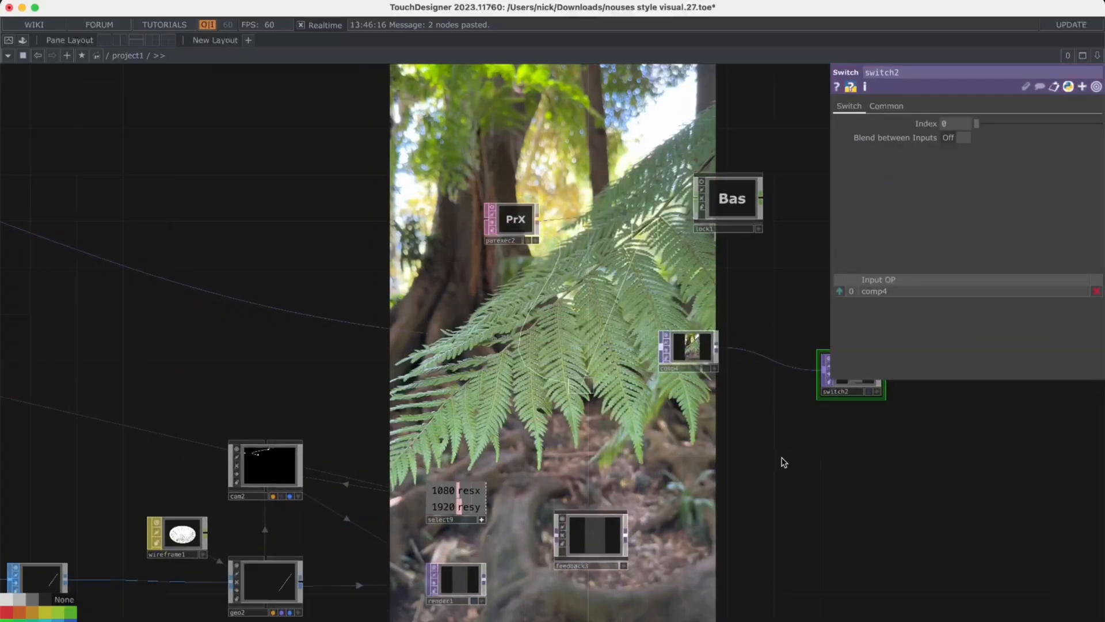
left_click_drag(885, 422, 637, 423)
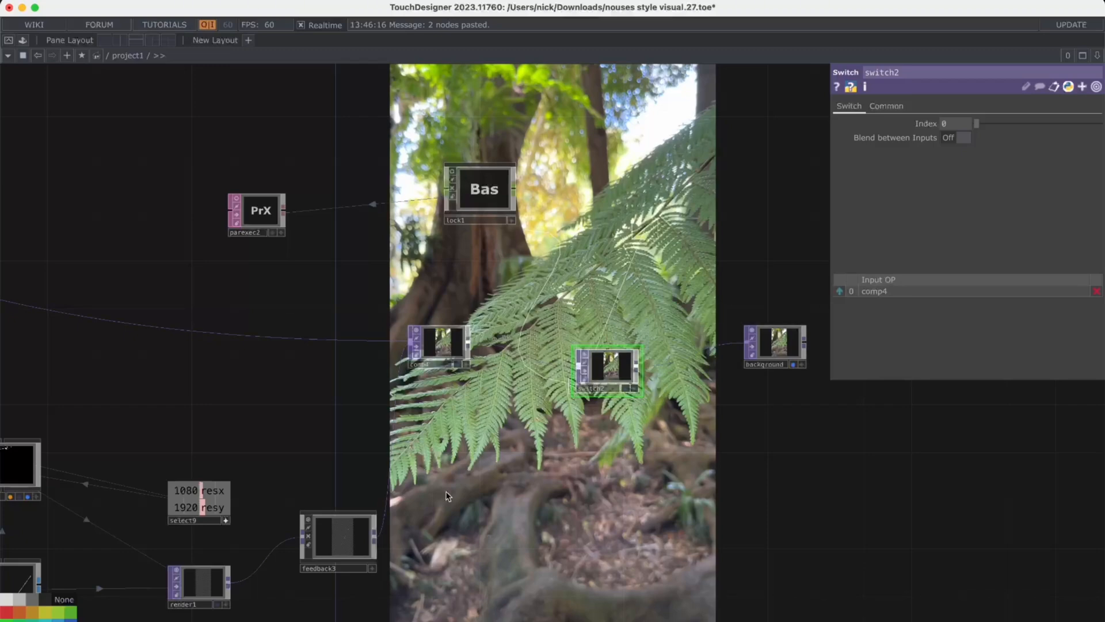
key("Tab")
type("rg")
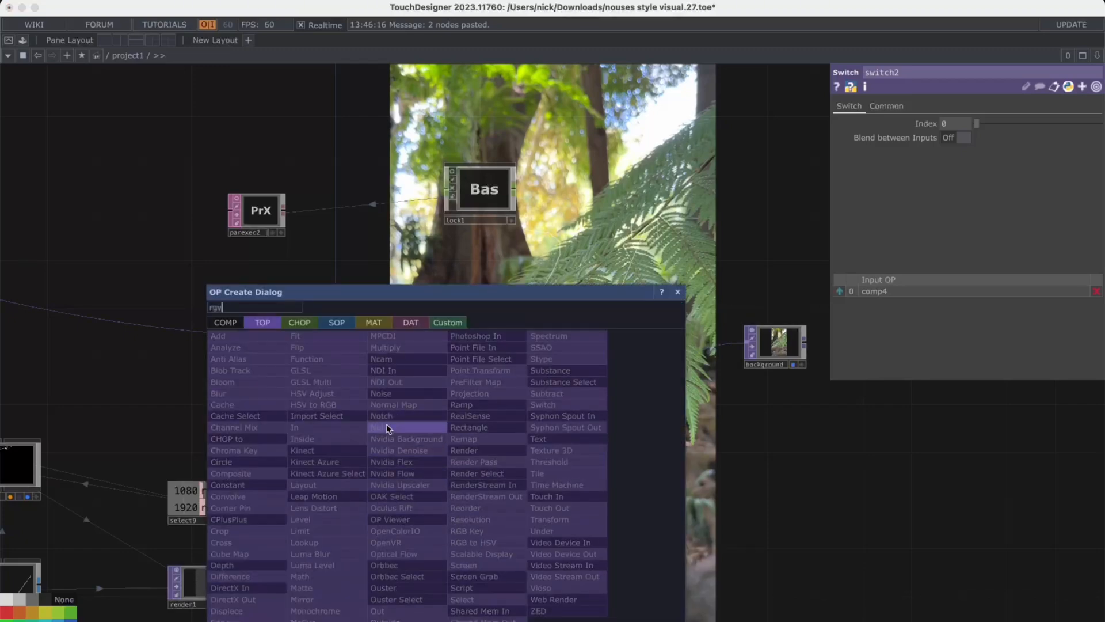
left_click(472, 530)
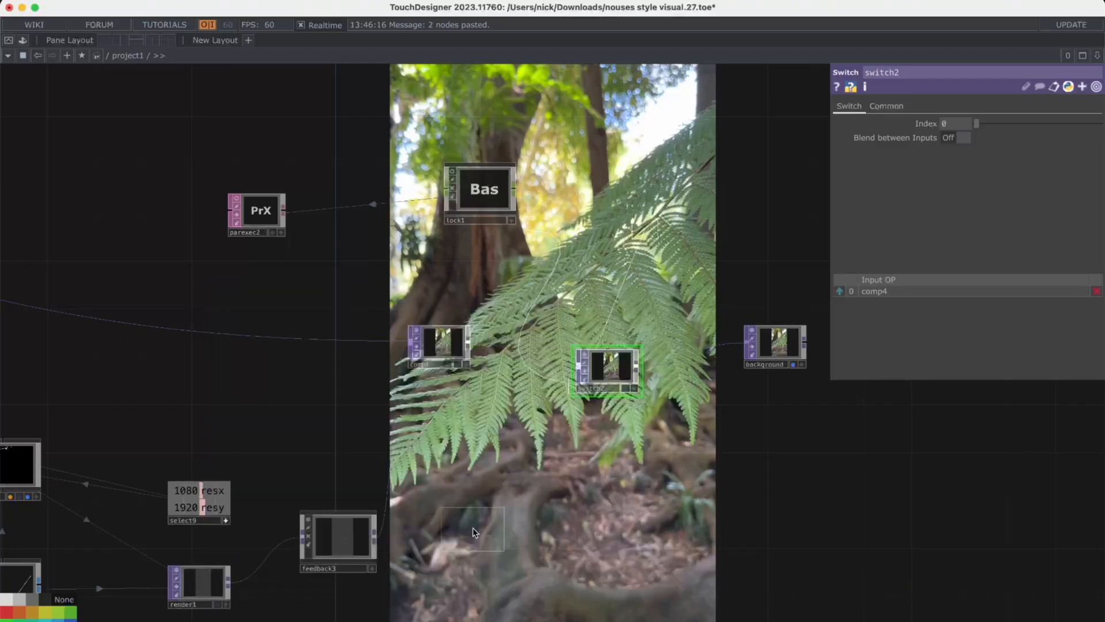
left_click(510, 428)
left_click_drag(510, 429, 487, 466)
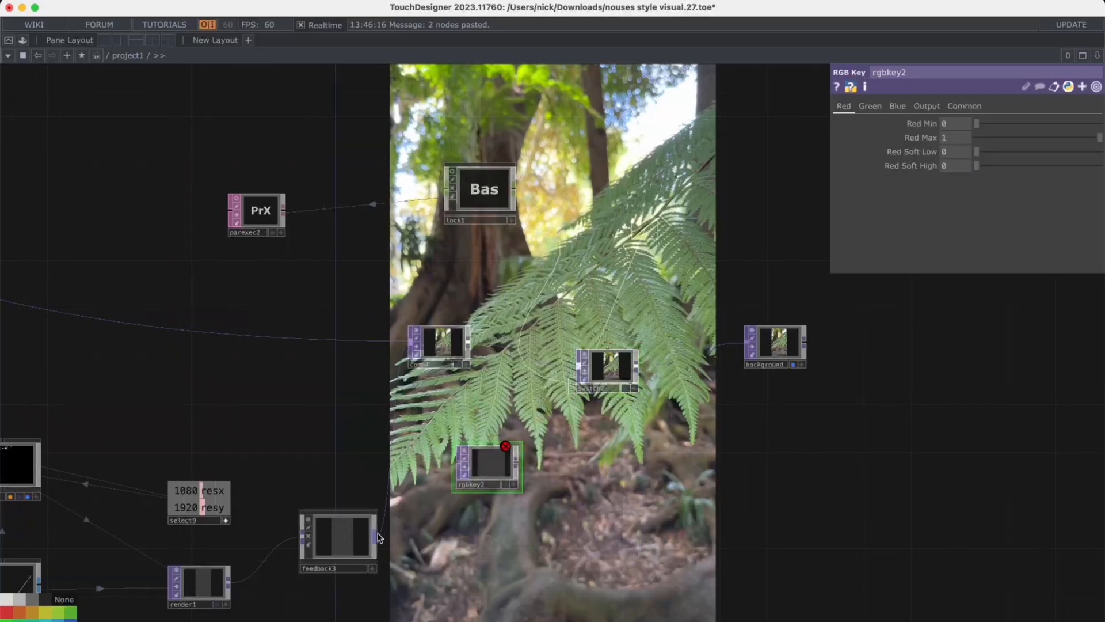
left_click_drag(379, 538, 436, 477)
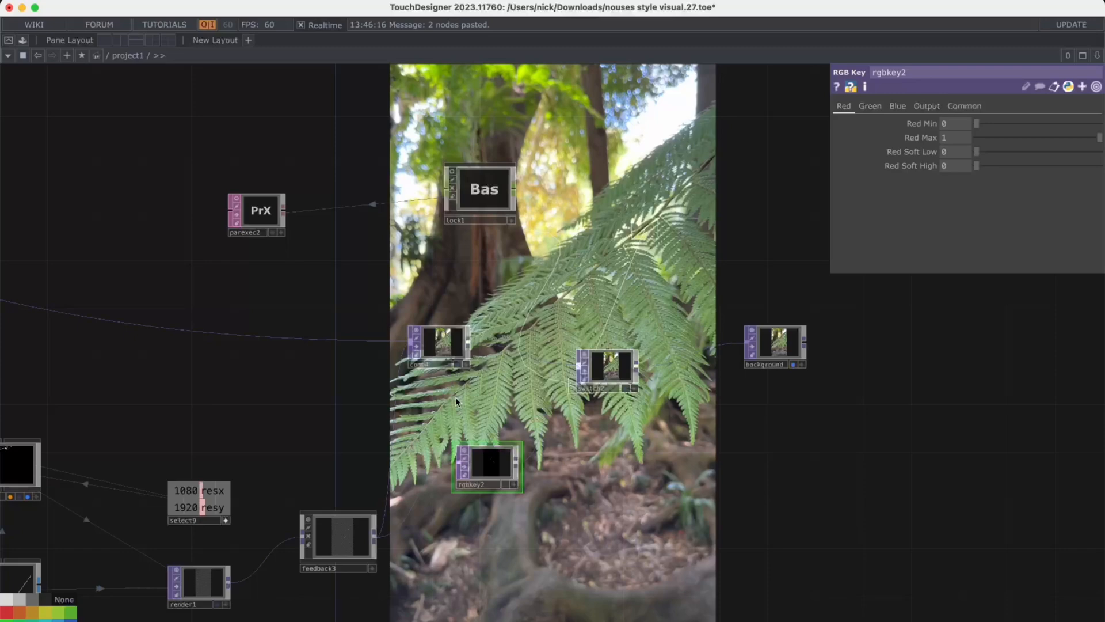
Step: Examine comp4's composite inputs, the IMG_7519 source feeding the lower network, and the comp4 and rgbkey2 links into switch2
scroll(480, 354, "left", 5)
left_click(477, 346)
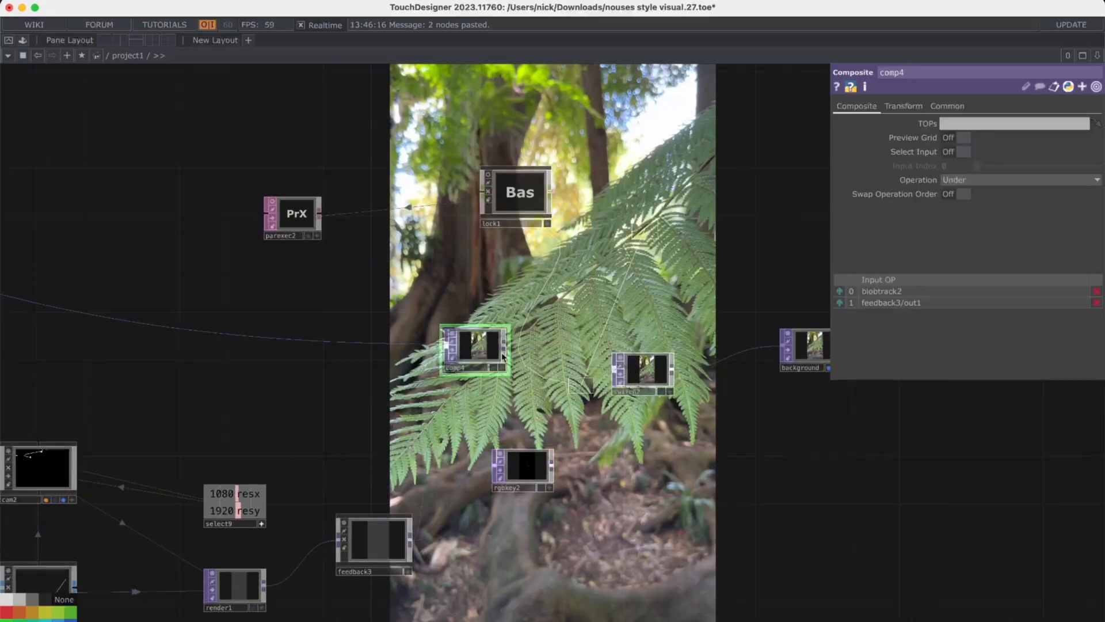
scroll(488, 354, "down", 2)
left_click_drag(456, 387, 586, 385)
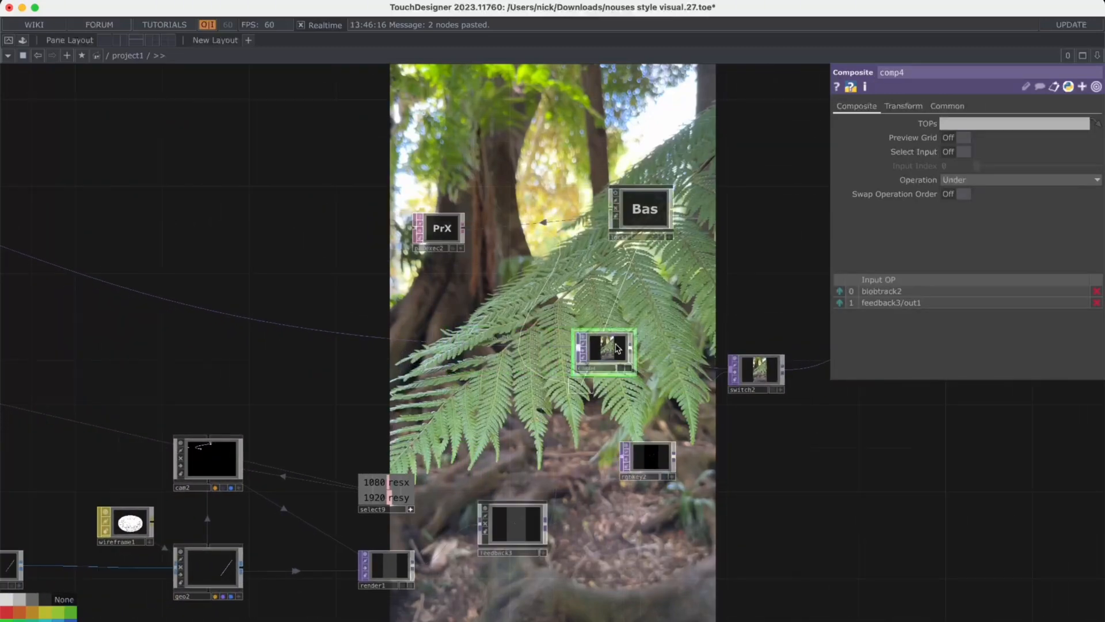
scroll(620, 345, "up", 4)
scroll(621, 346, "up", 2)
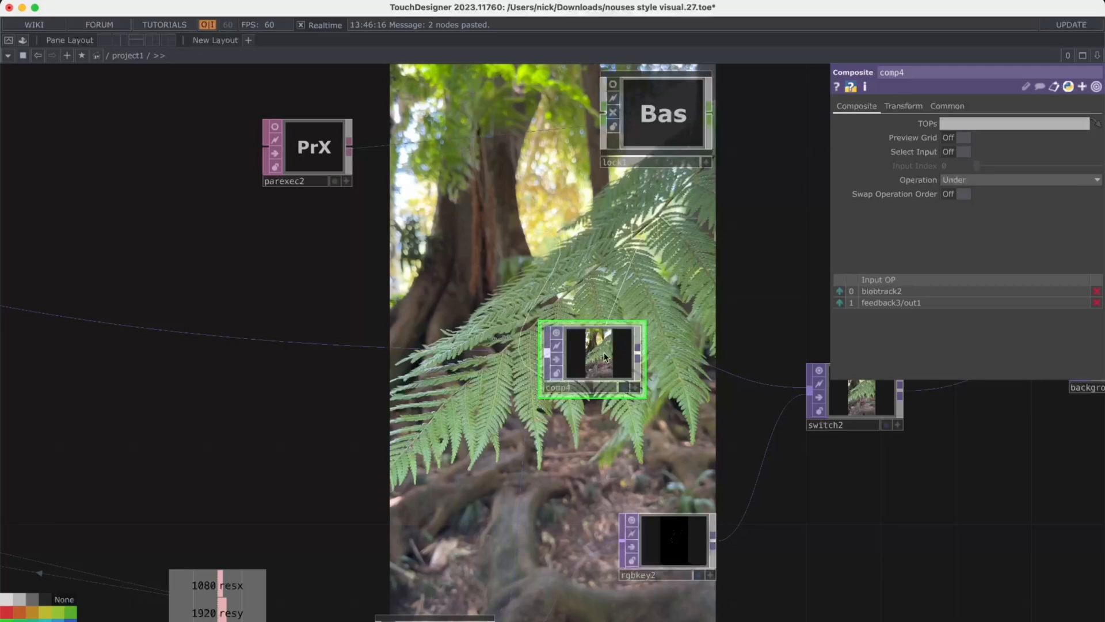
scroll(616, 352, "up", 3)
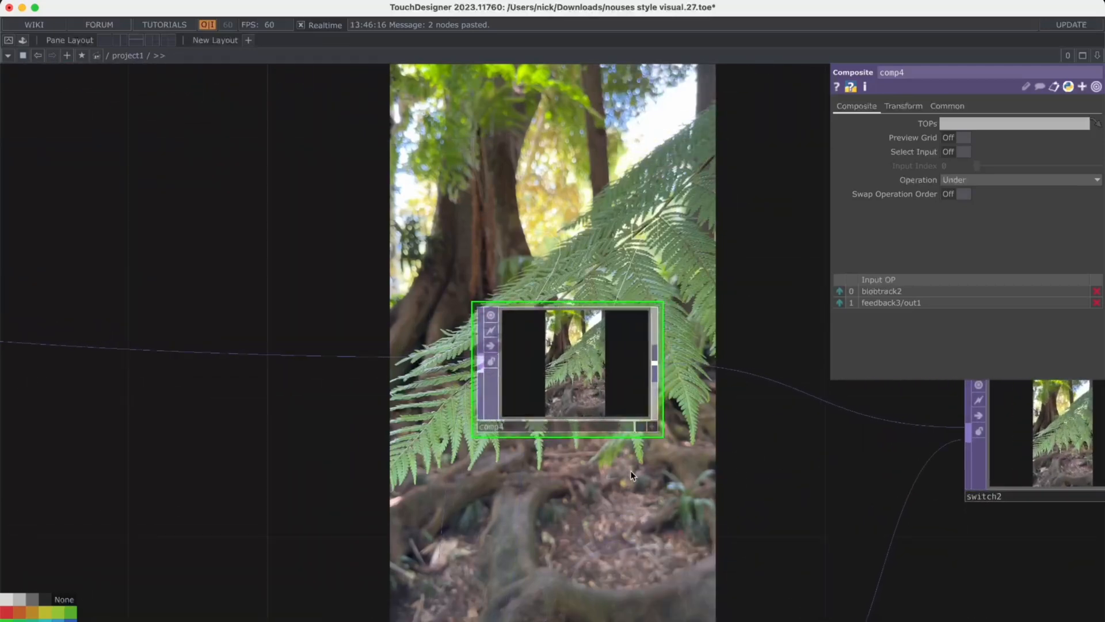
scroll(631, 460, "down", 3)
scroll(631, 458, "down", 3)
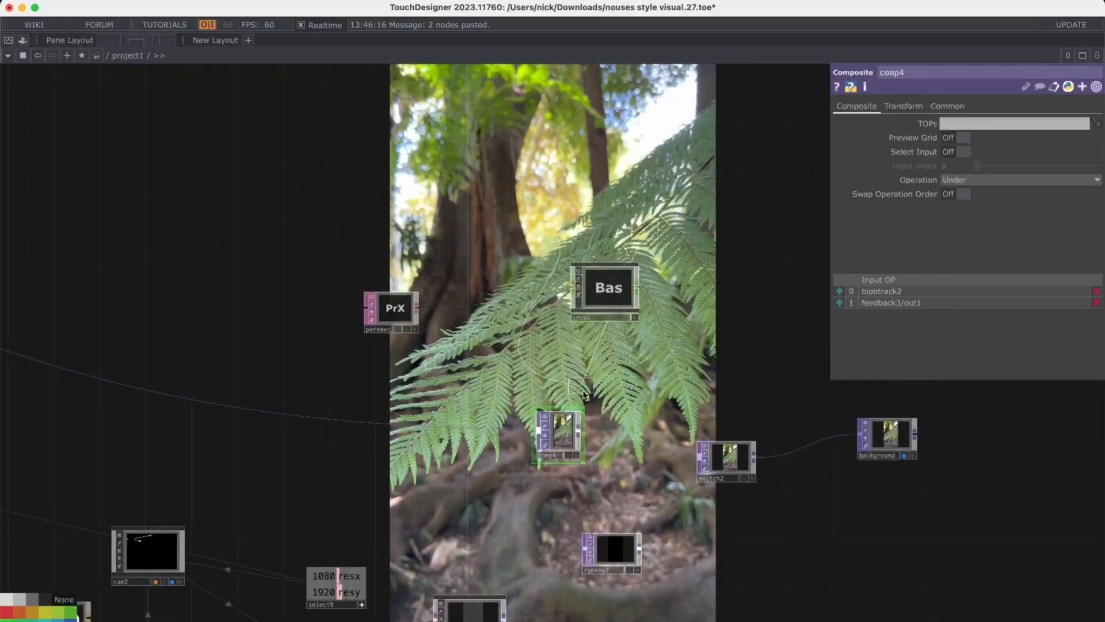
scroll(613, 381, "down", 4)
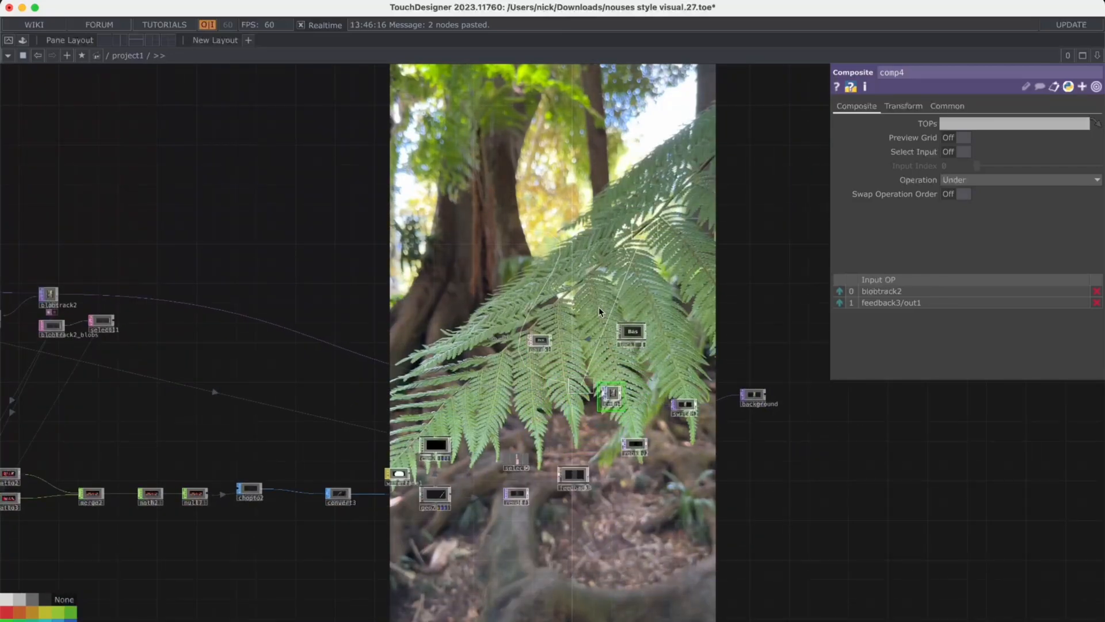
left_click_drag(543, 264, 735, 265)
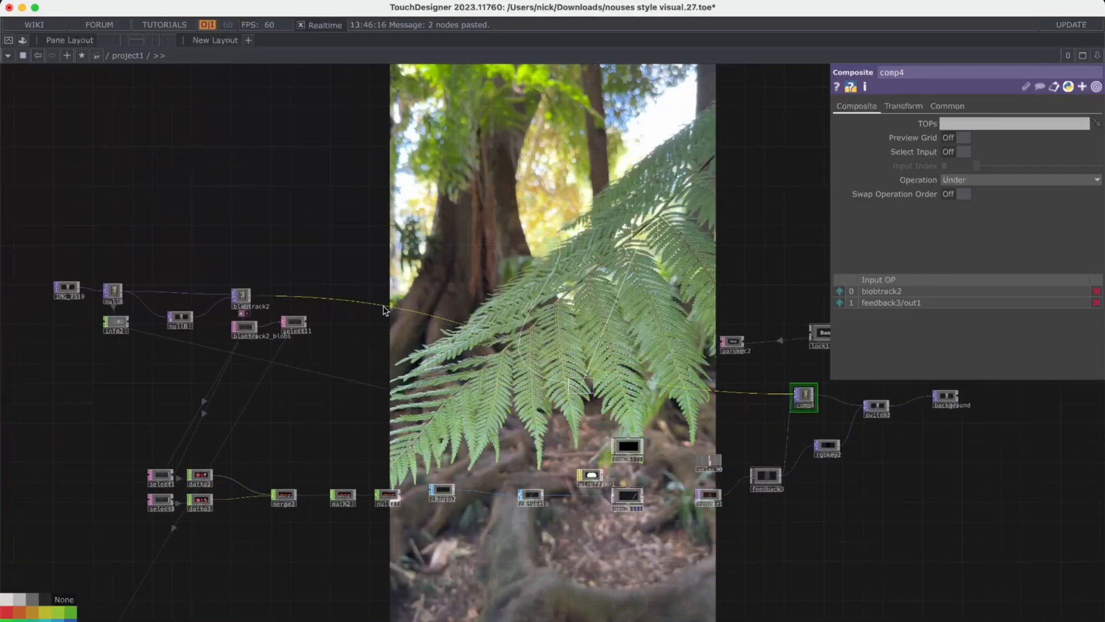
left_click(71, 288)
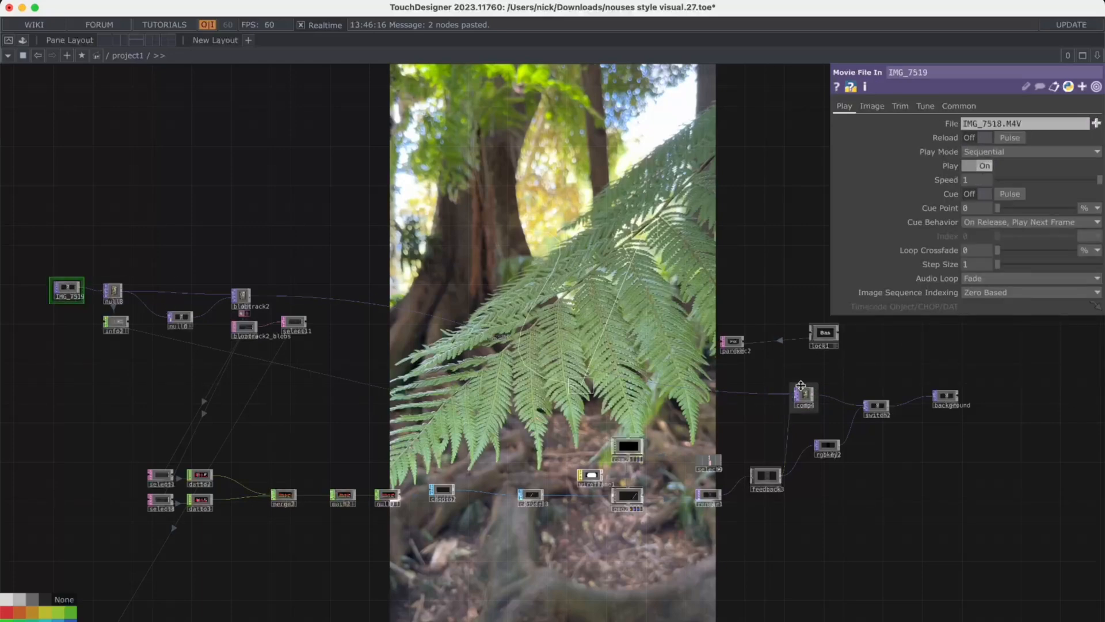
scroll(817, 392, "up", 1)
scroll(817, 391, "up", 2)
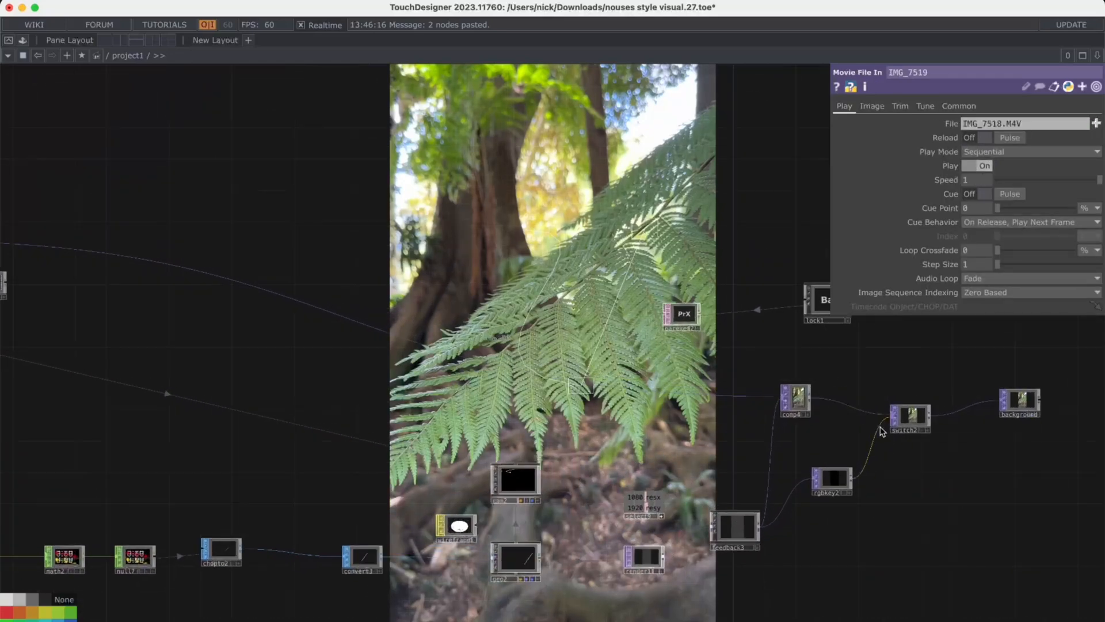
scroll(381, 325, "down", 2)
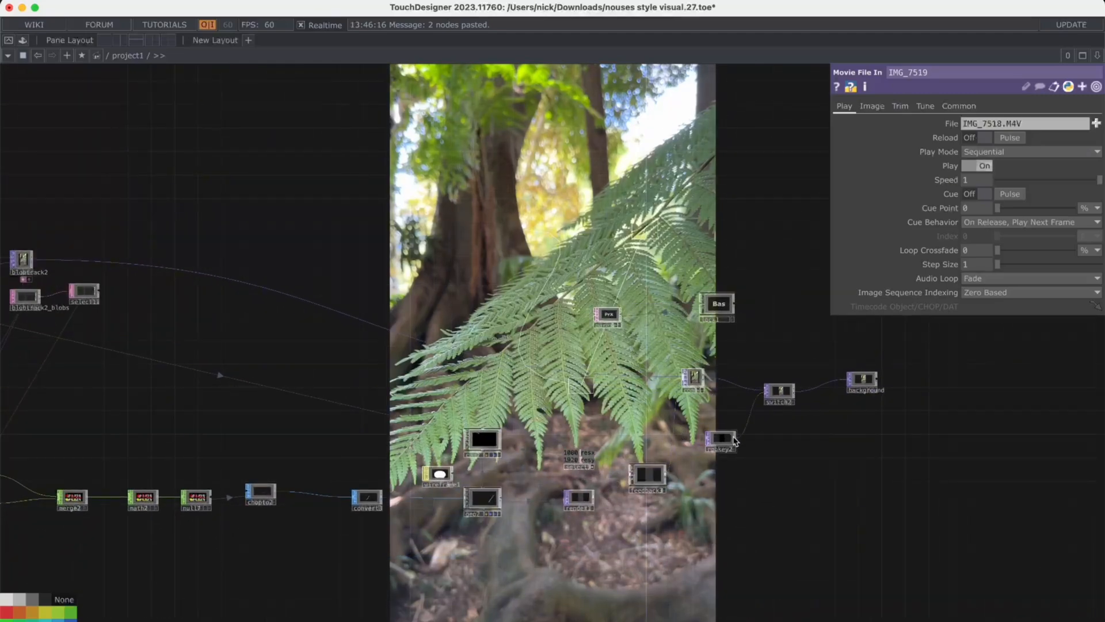
Step: Preview the rgbkey2 input through switch2, set its Index back to 0, and save the project
scroll(734, 441, "up", 2)
left_click(790, 374)
scroll(824, 409, "right", 3)
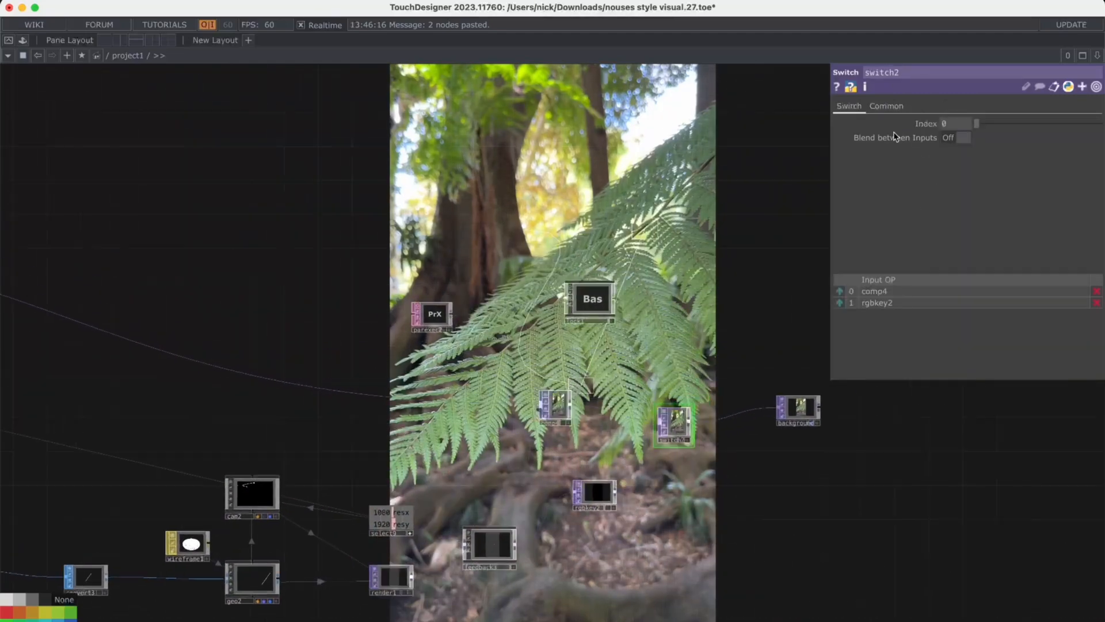
left_click_drag(993, 119, 999, 120)
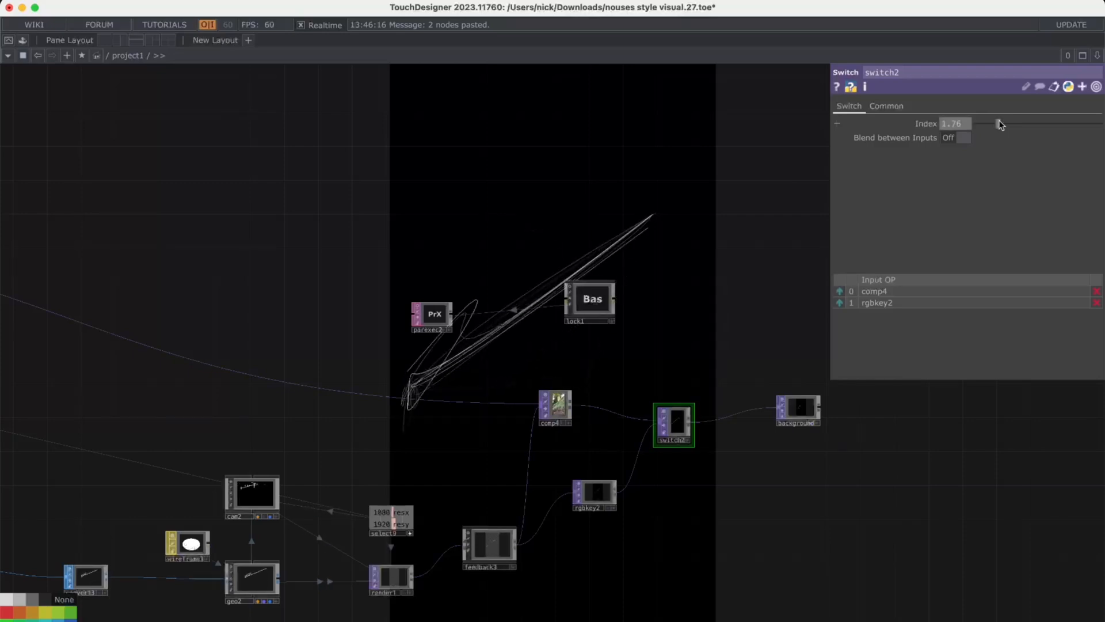
left_click_drag(999, 122, 962, 125)
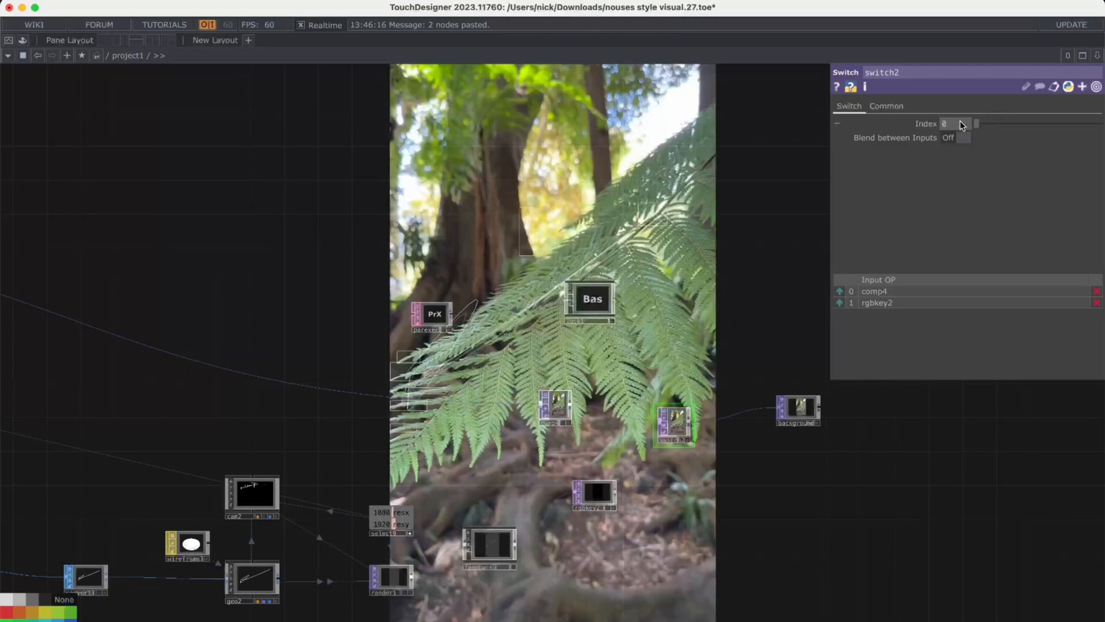
key("super+s")
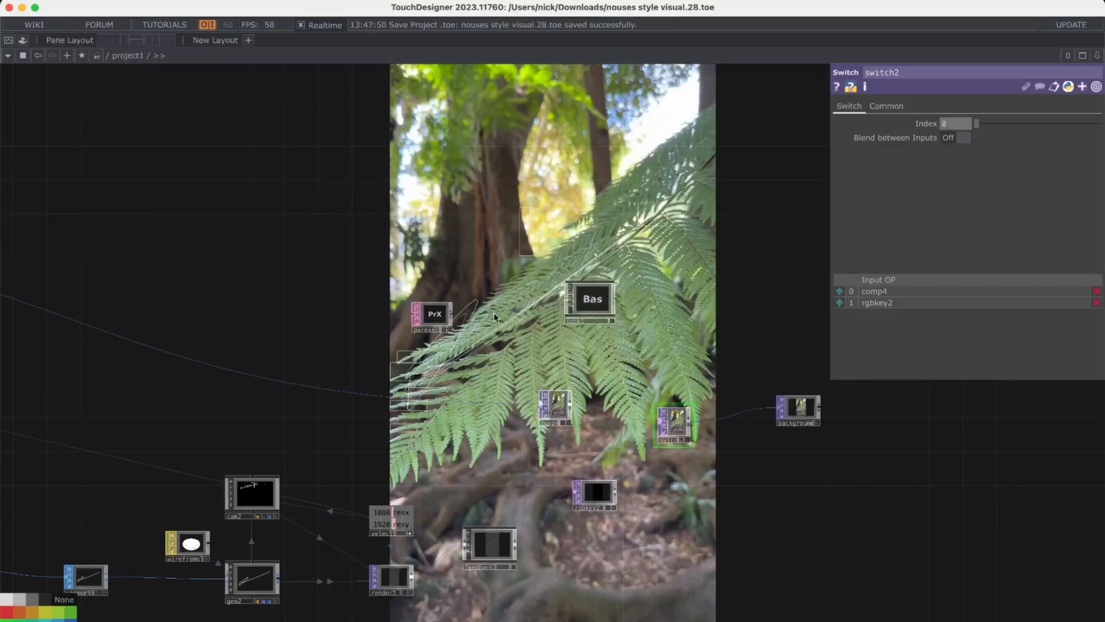
Step: Move parexec2 and lock1 together from above comp4 to the space just beyond blobtrack2
scroll(543, 353, "down", 6)
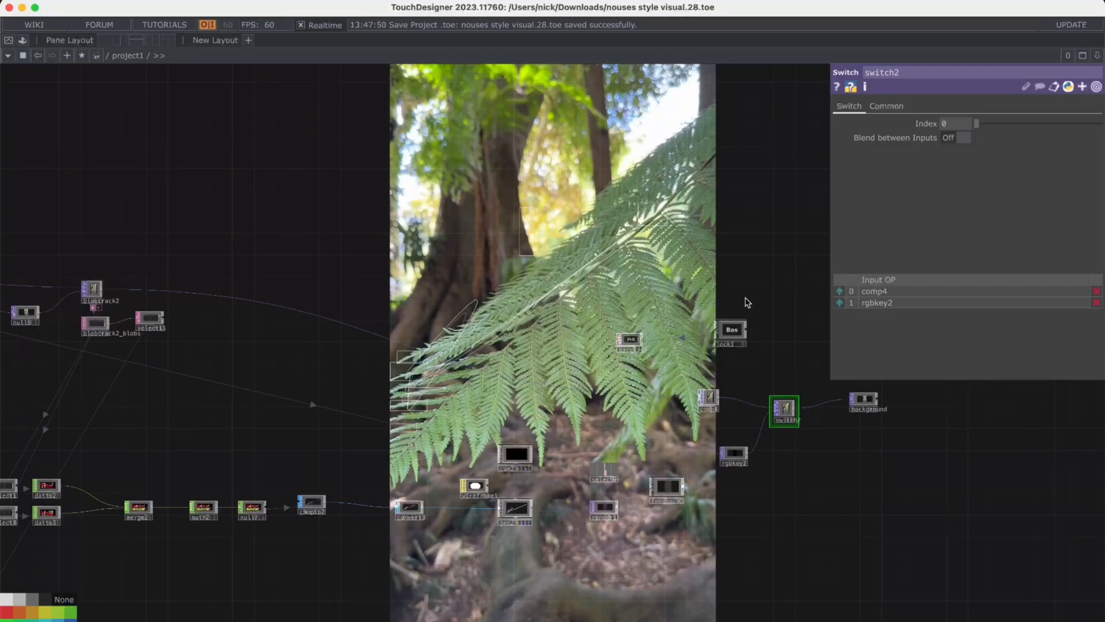
right_click_drag(748, 301, 612, 343)
scroll(683, 332, "down", 3)
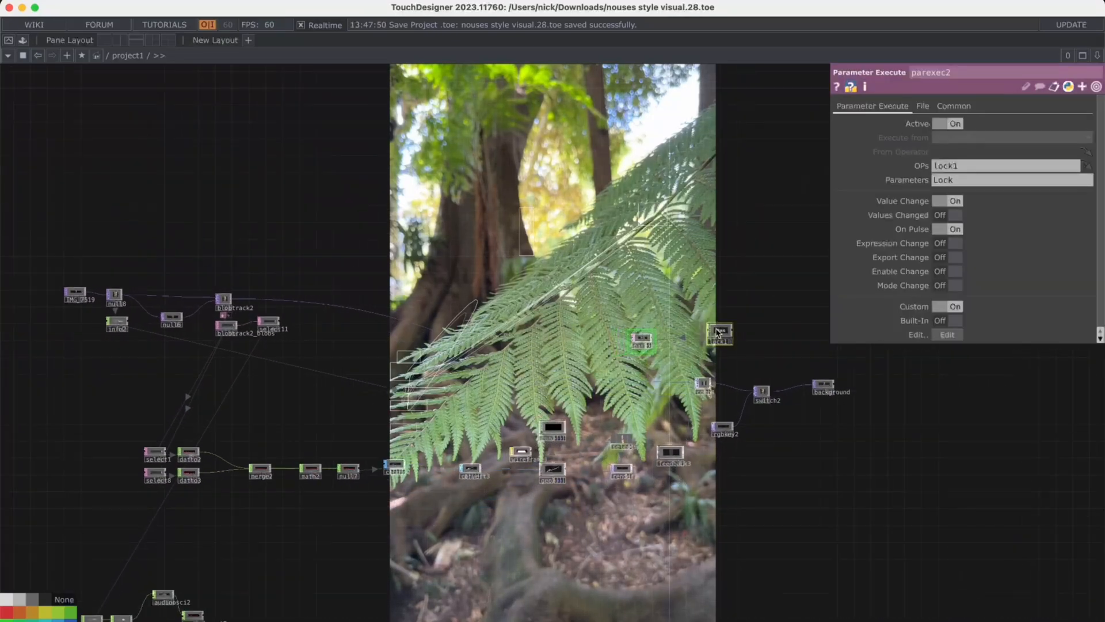
left_click_drag(710, 334, 381, 265)
scroll(477, 242, "down", 2)
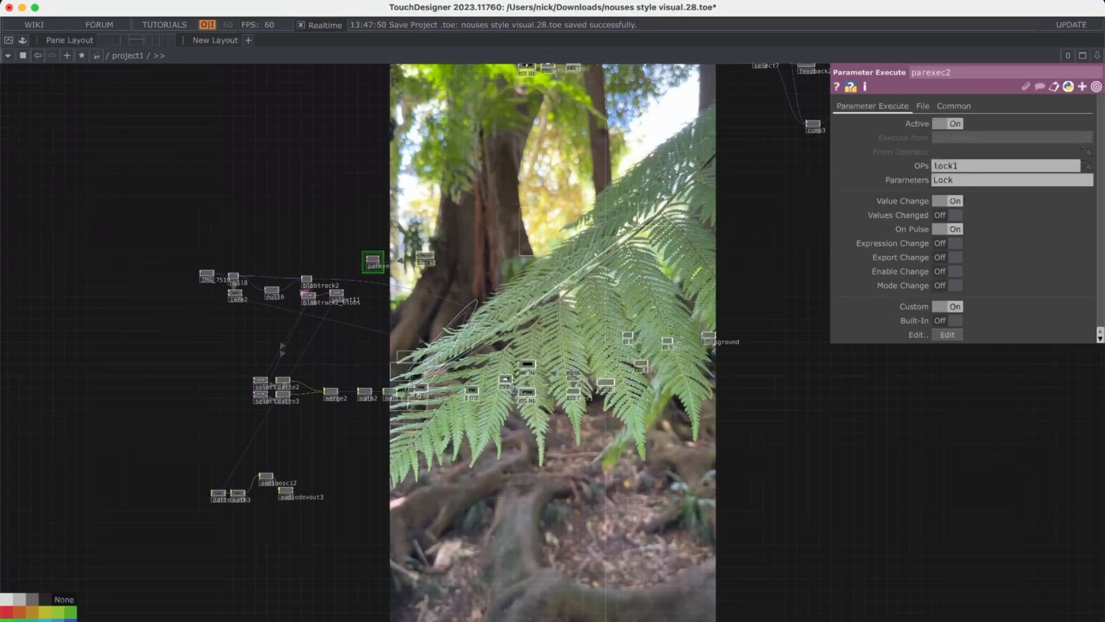
Step: Copy the constant4 Constant CHOP that sits above switch1 in the upper network
left_click_drag(696, 274, 626, 444)
scroll(525, 318, "up", 4)
left_click(497, 319)
key("super+c")
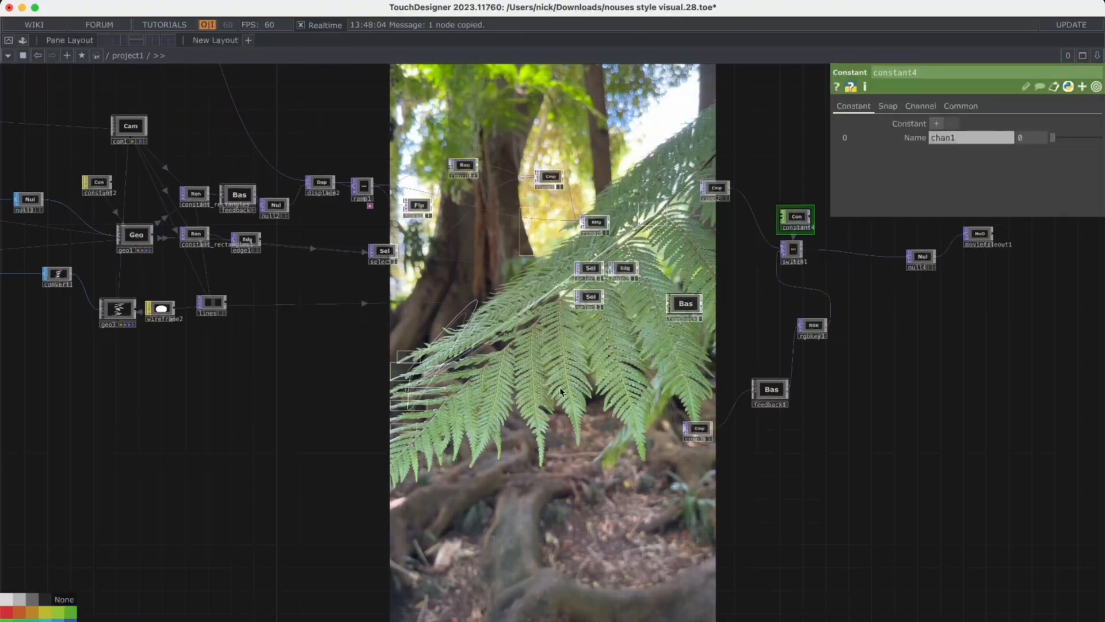
Step: Paste the copied Constant CHOP and place it just below constant4 at switch1 in the upper network
scroll(582, 350, "down", 3)
scroll(599, 313, "down", 10)
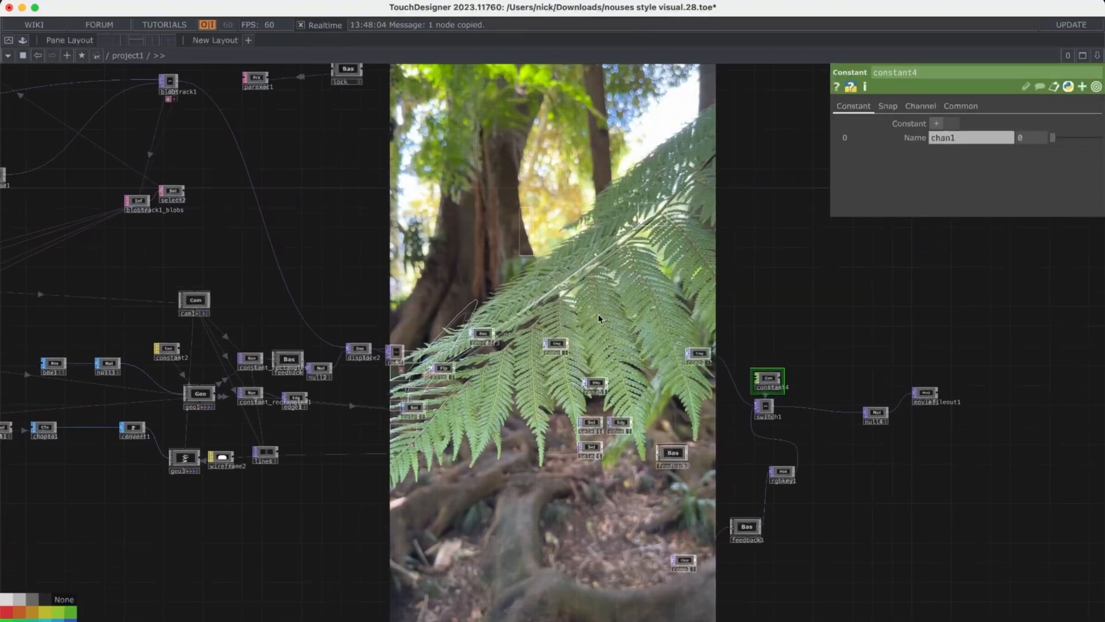
scroll(506, 422, "up", 10)
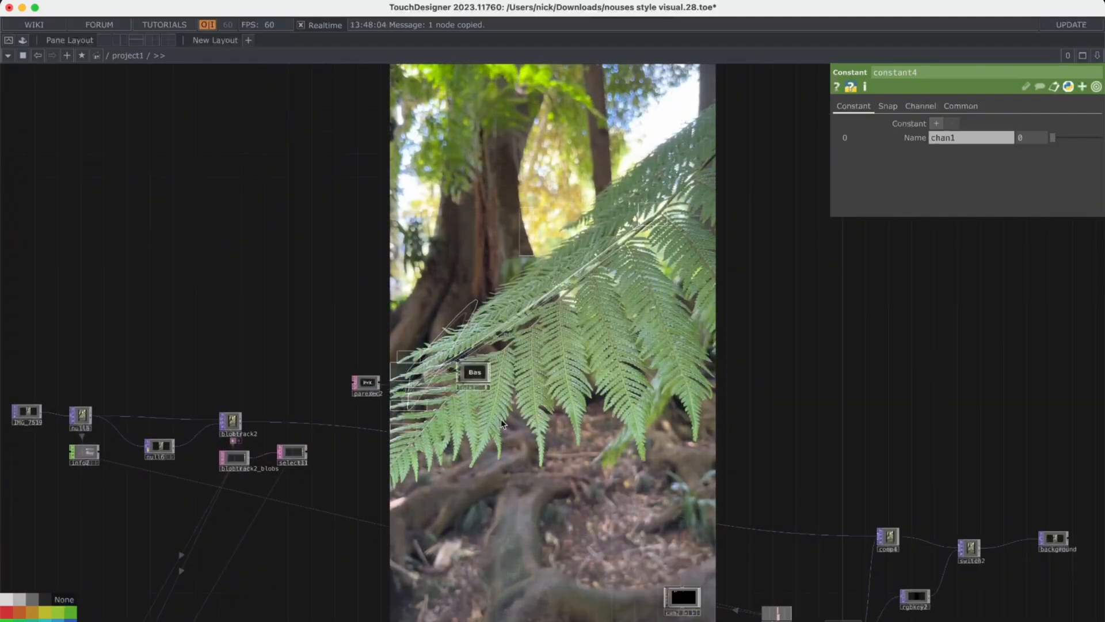
key("ctrl+v")
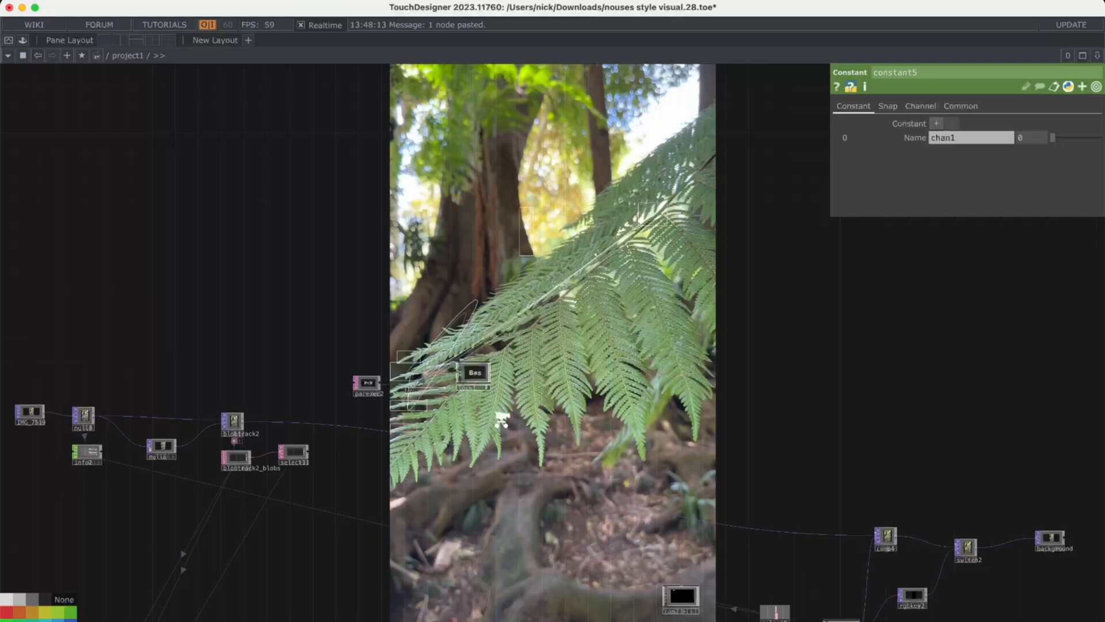
scroll(501, 419, "down", 5)
Step: Paste another copy of the Constant CHOP and place it beside lock1 in the lower network
key("ctrl+c")
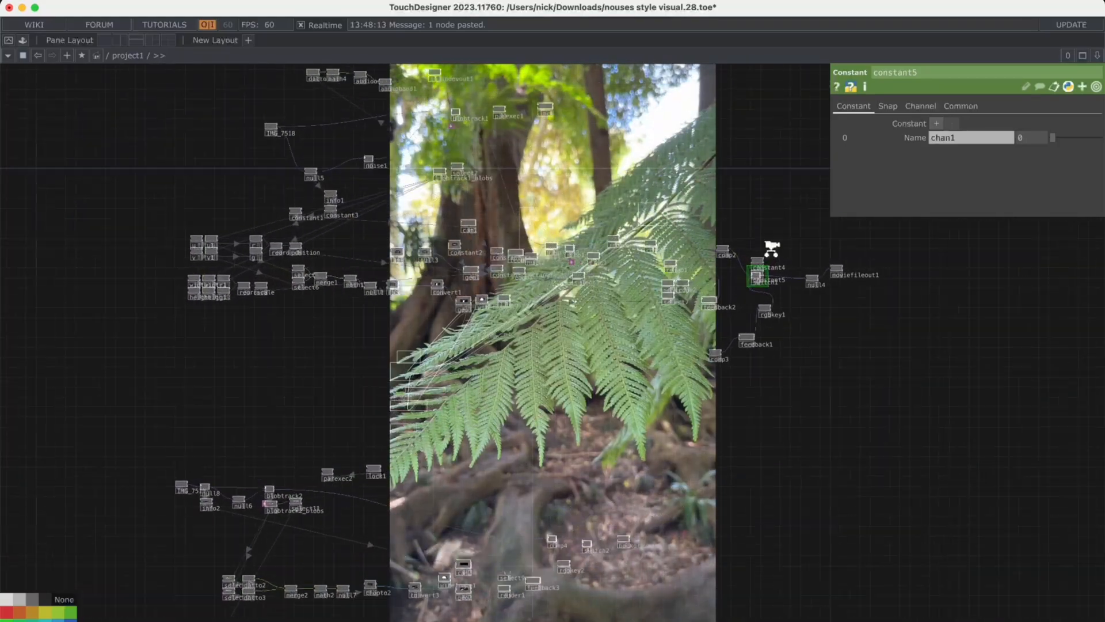
scroll(772, 246, "up", 3)
key("ctrl+v")
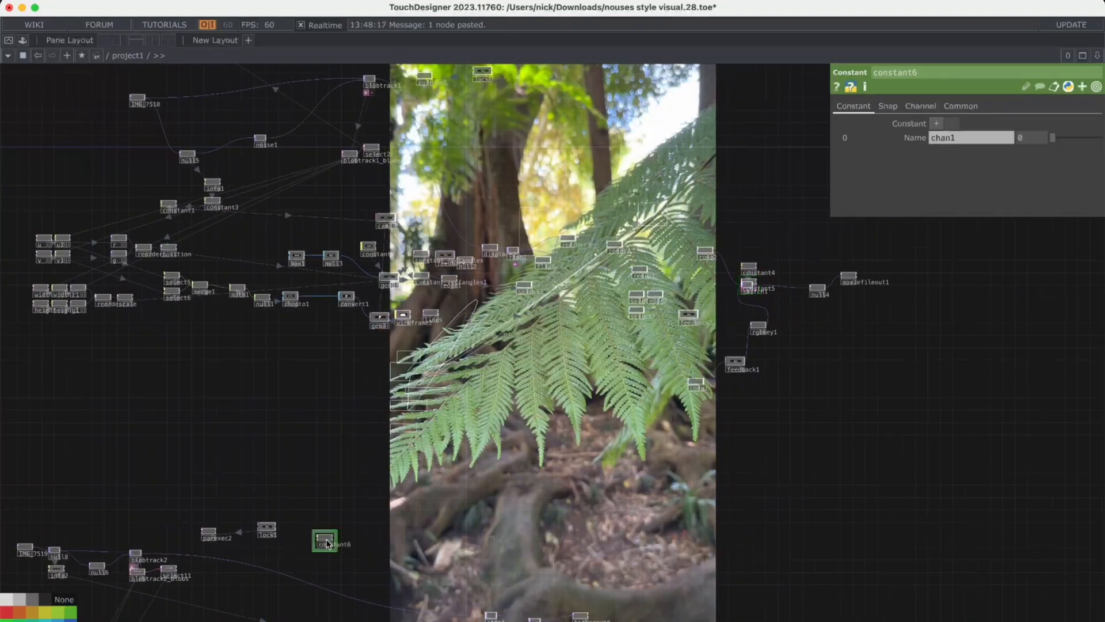
scroll(346, 535, "up", 4)
left_click_drag(455, 445, 479, 438)
scroll(457, 433, "up", 3)
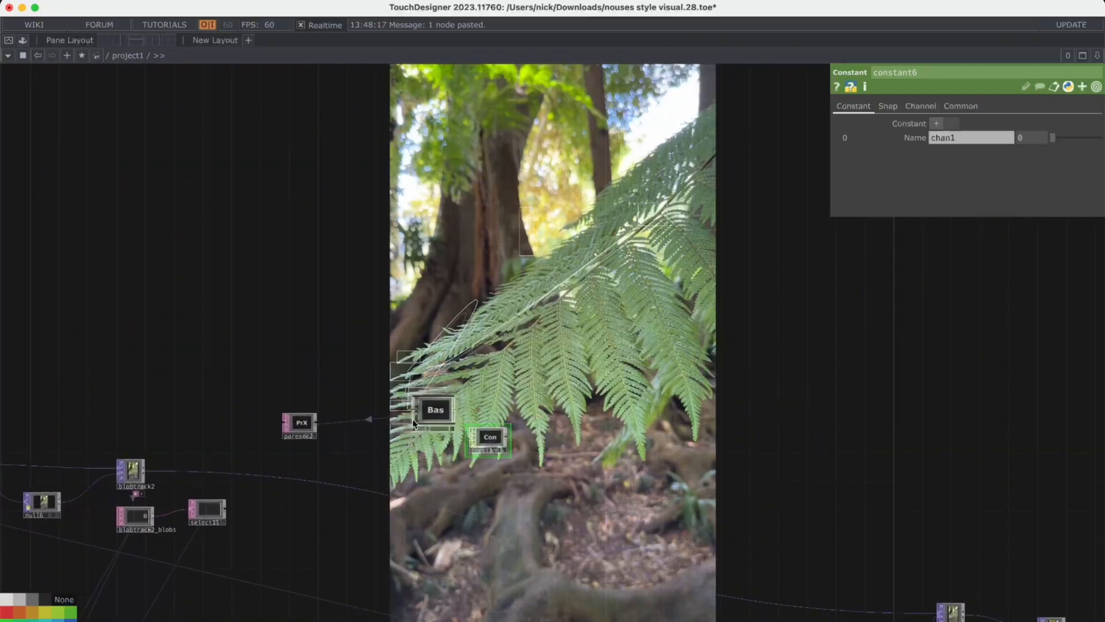
Step: Move lock1 away from constant6 and place it just above parexec2
scroll(412, 419, "up", 1)
scroll(361, 451, "left", 5)
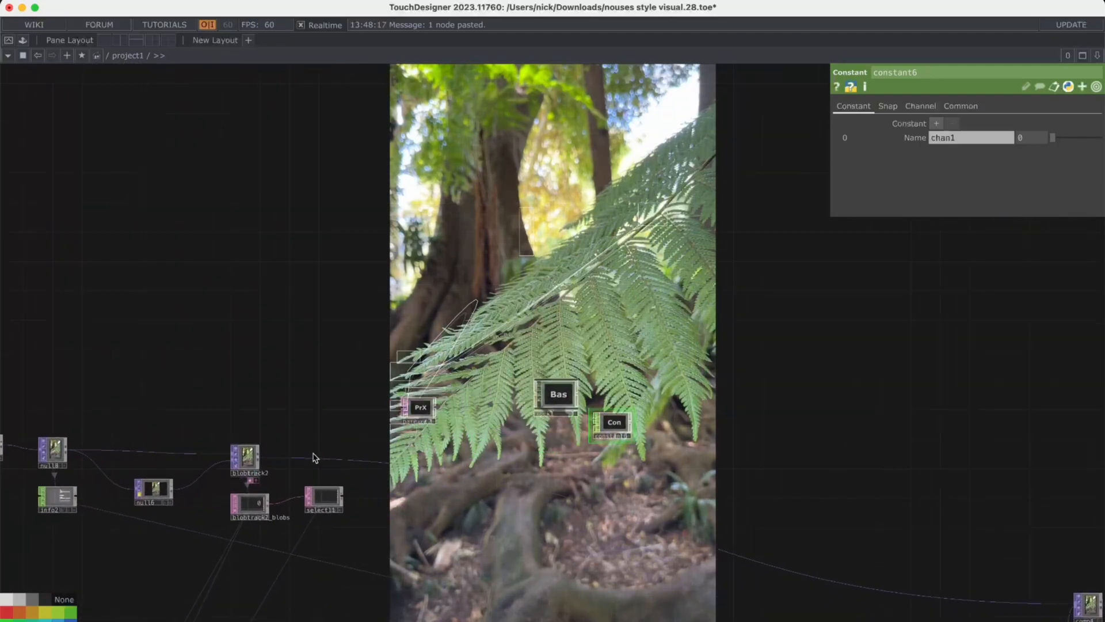
scroll(340, 451, "up", 5)
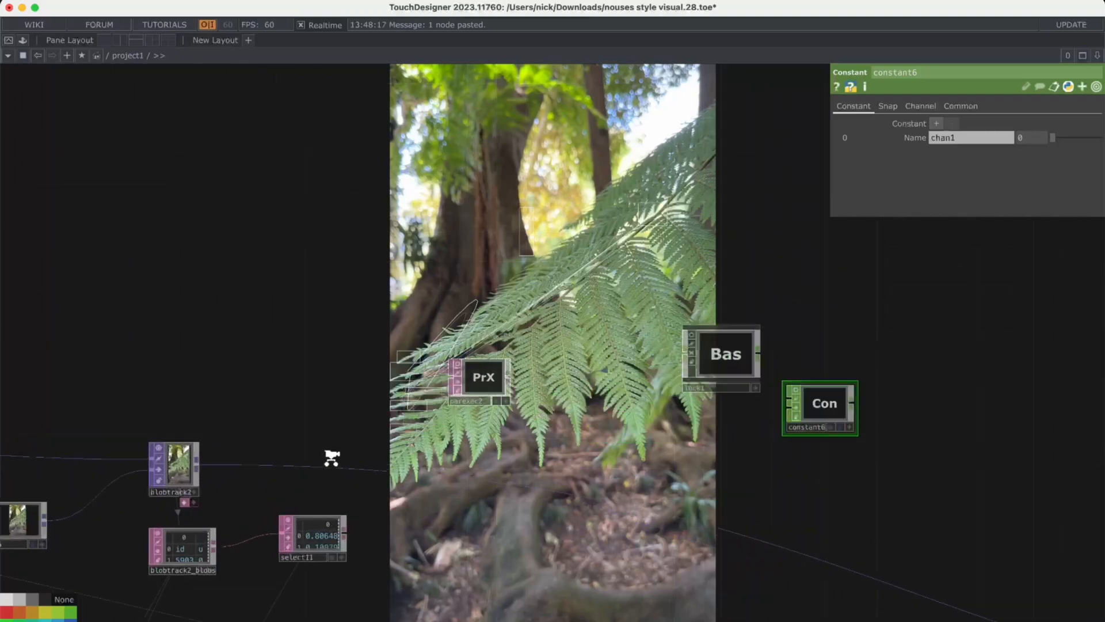
left_click(920, 293)
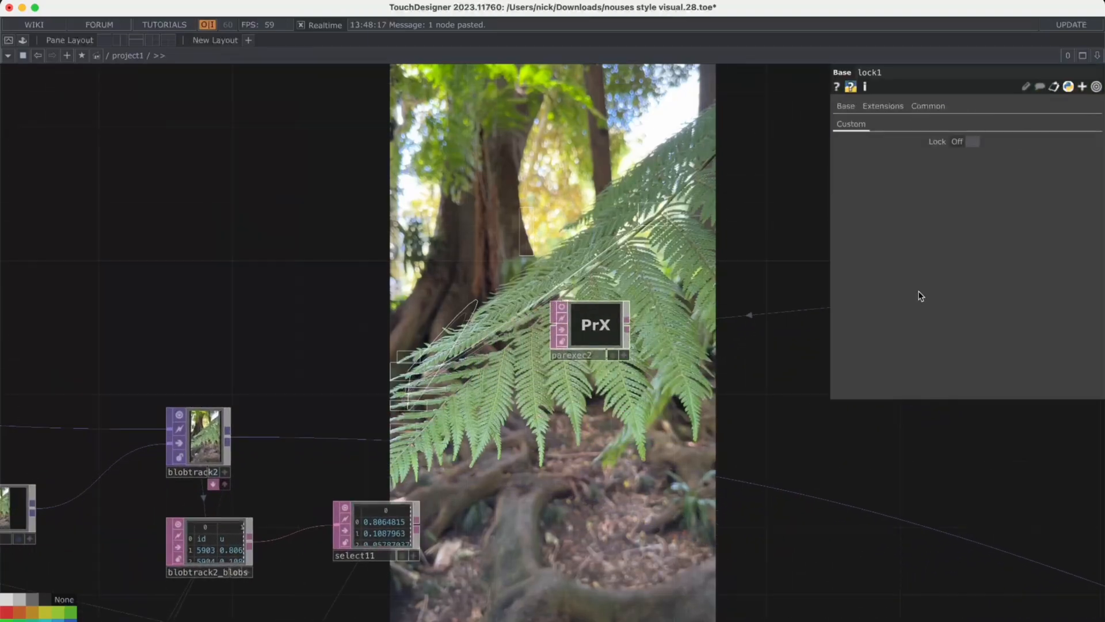
left_click_drag(733, 203, 619, 202)
left_click_drag(776, 276, 542, 226)
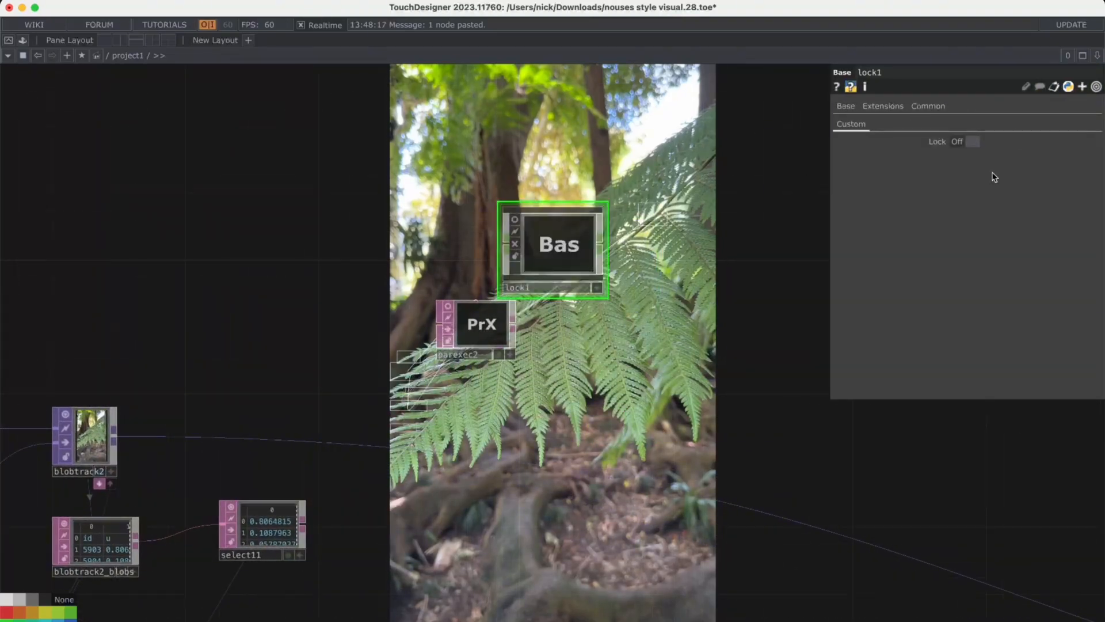
left_click_drag(183, 427, 219, 422)
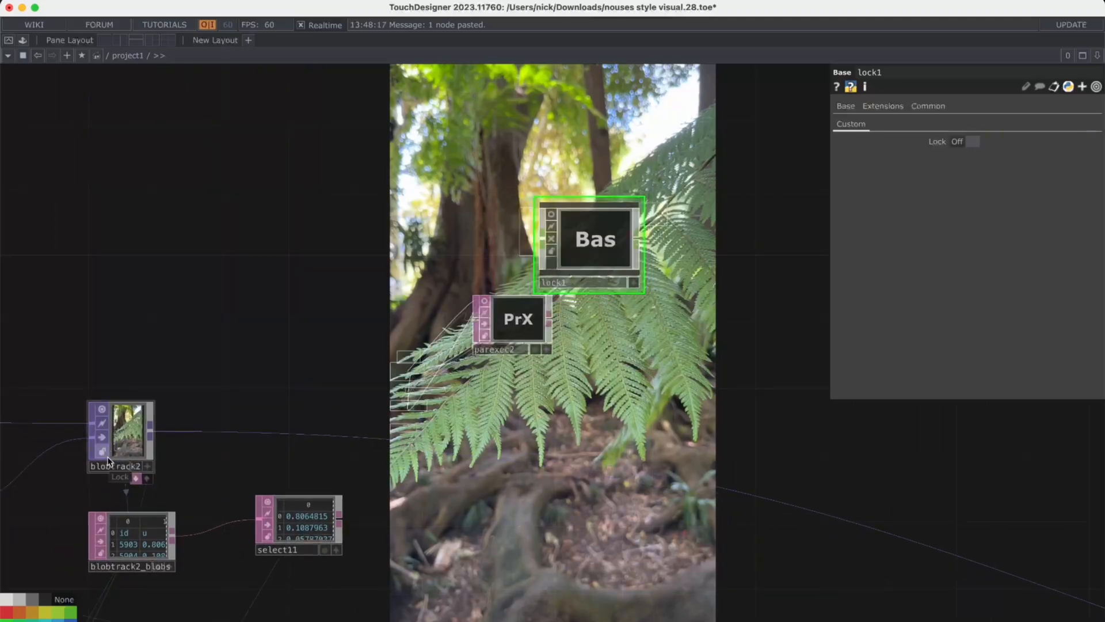
Step: Move parexec2 down and align it directly underneath lock1, leaving a clear gap between the two nodes
left_click(518, 323)
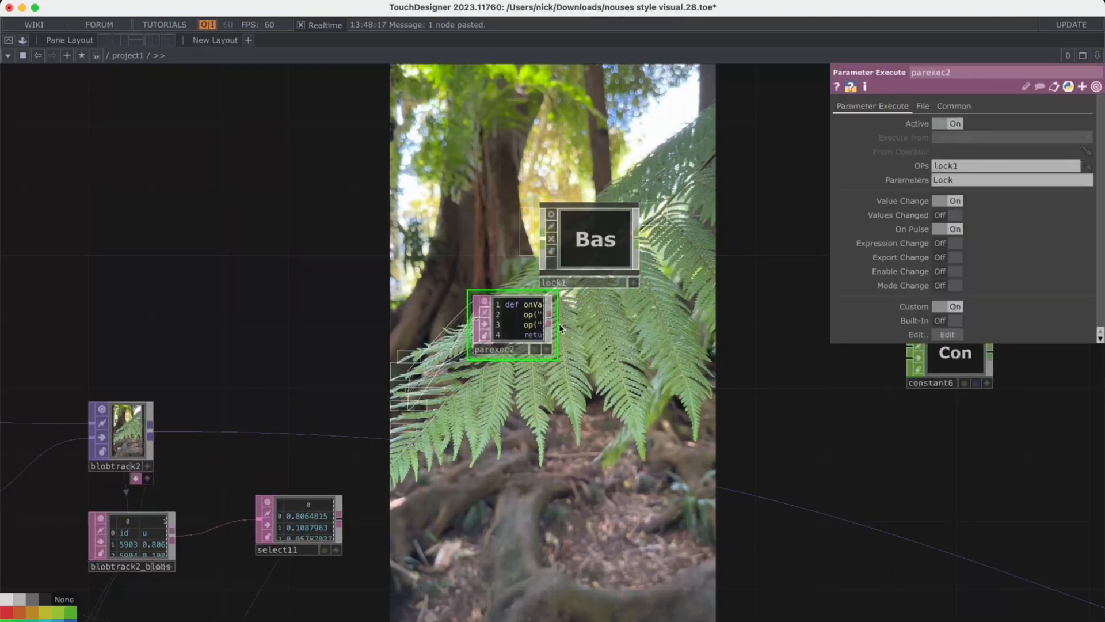
left_click_drag(530, 324, 529, 392)
left_click_drag(599, 328, 514, 332)
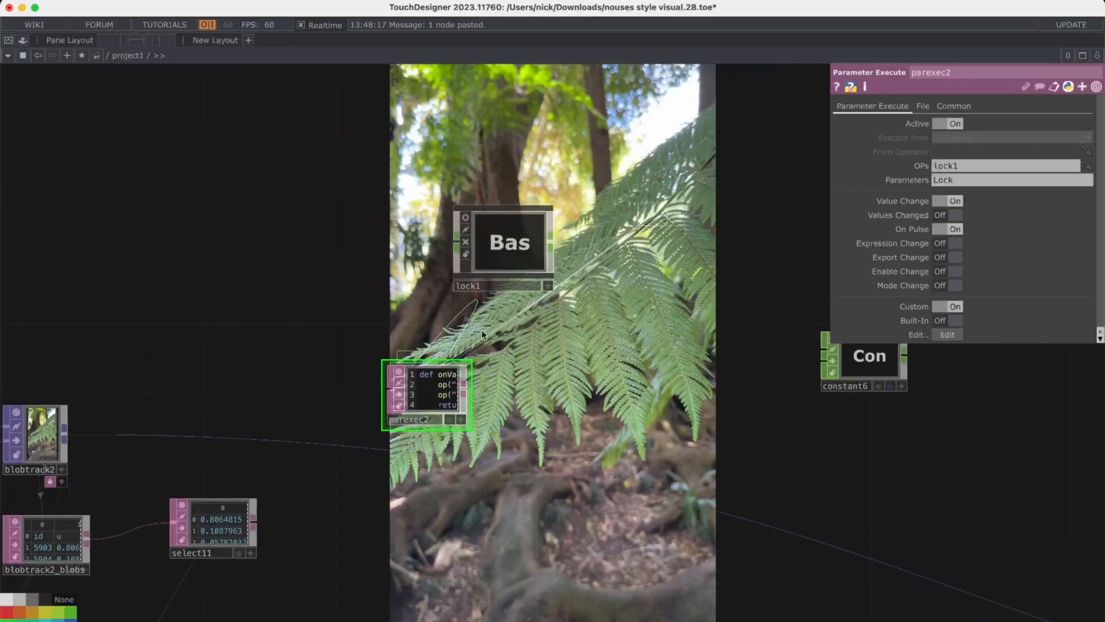
left_click_drag(432, 396, 532, 396)
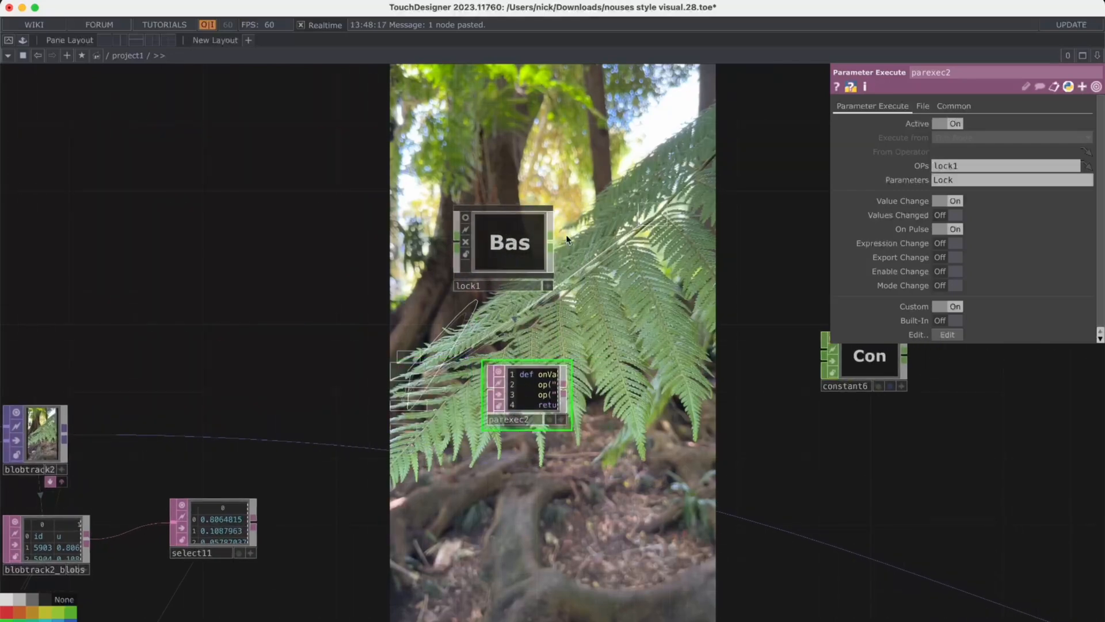
Step: Look inside lock1 at its internal network, return to project1, and examine the script in parexec2
double_click(541, 245)
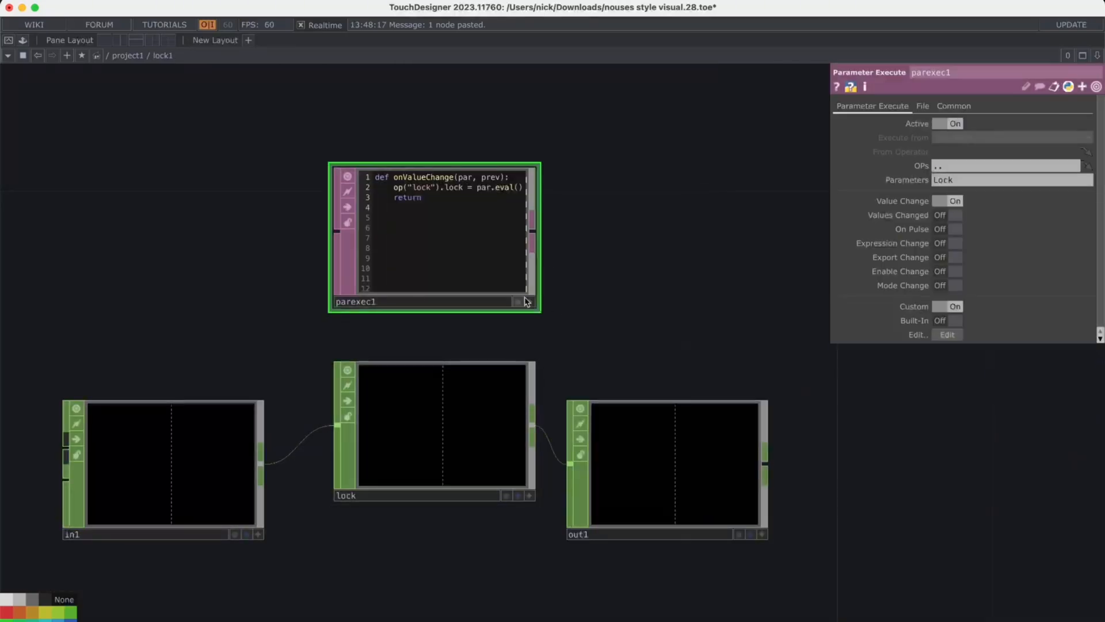
scroll(603, 347, "down", 12)
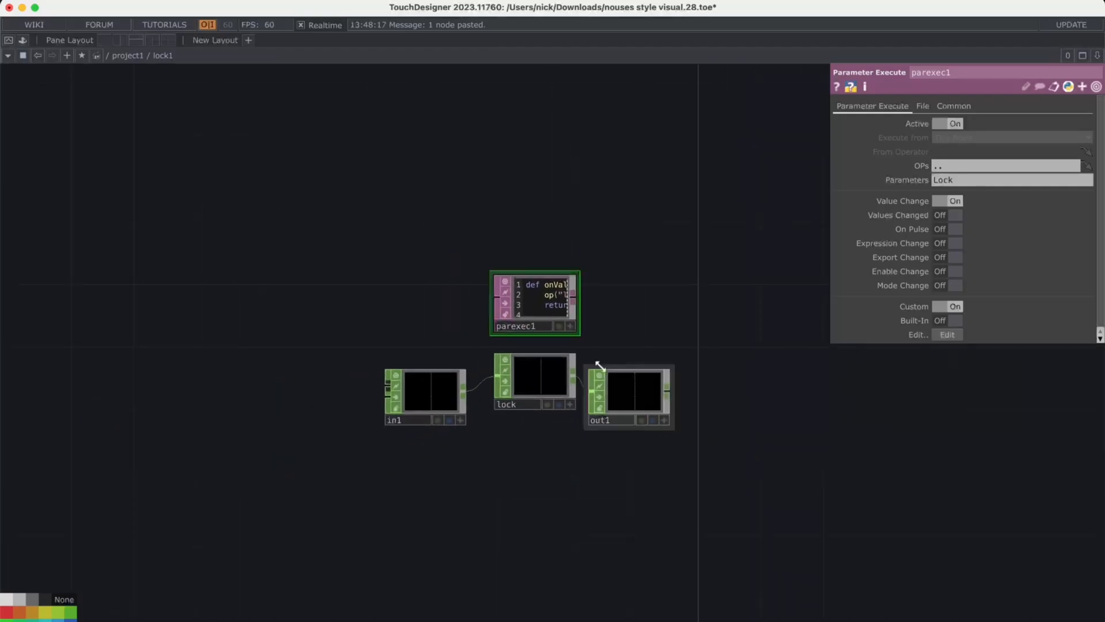
scroll(609, 367, "down", 6)
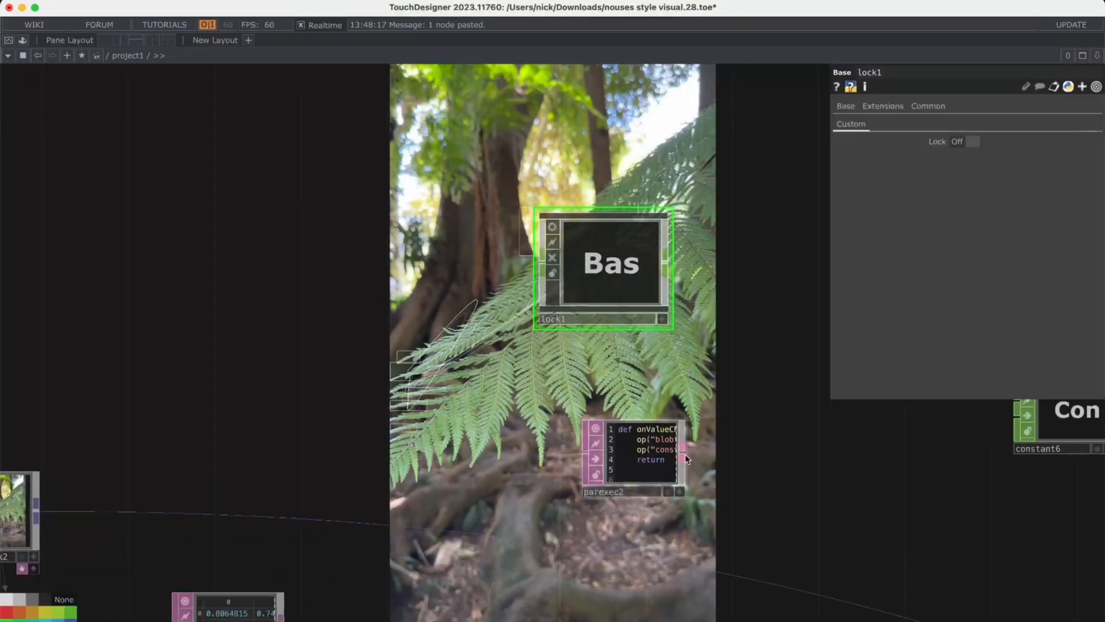
scroll(665, 369, "up", 2)
scroll(665, 375, "up", 3)
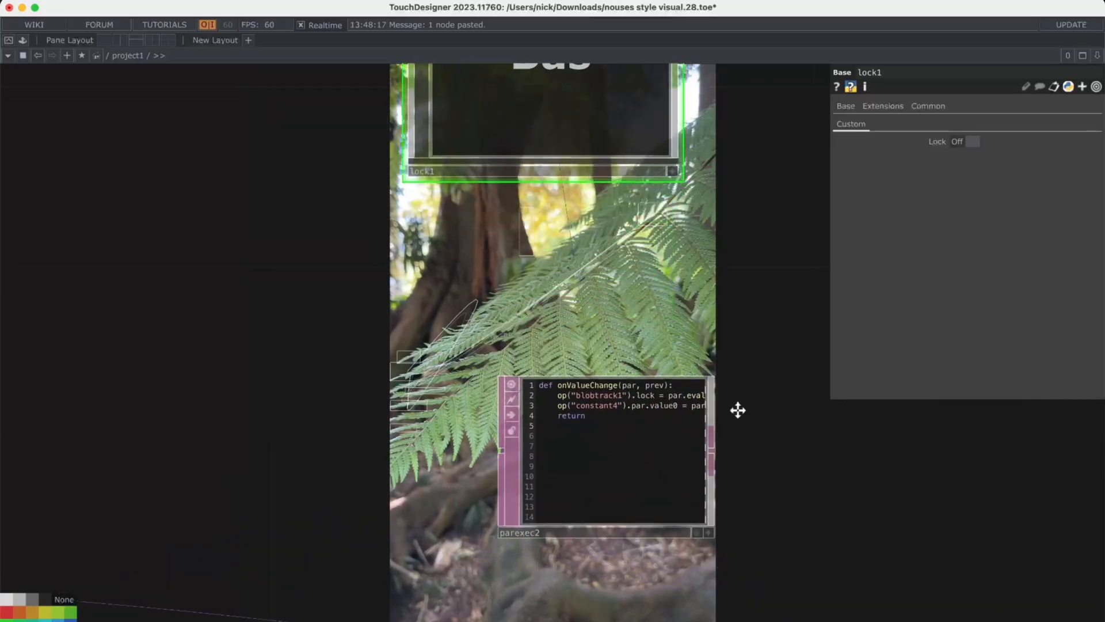
Step: Add a new Parameter Execute DAT and place it beside parexec2, clear of its script
key("Tab")
type("par")
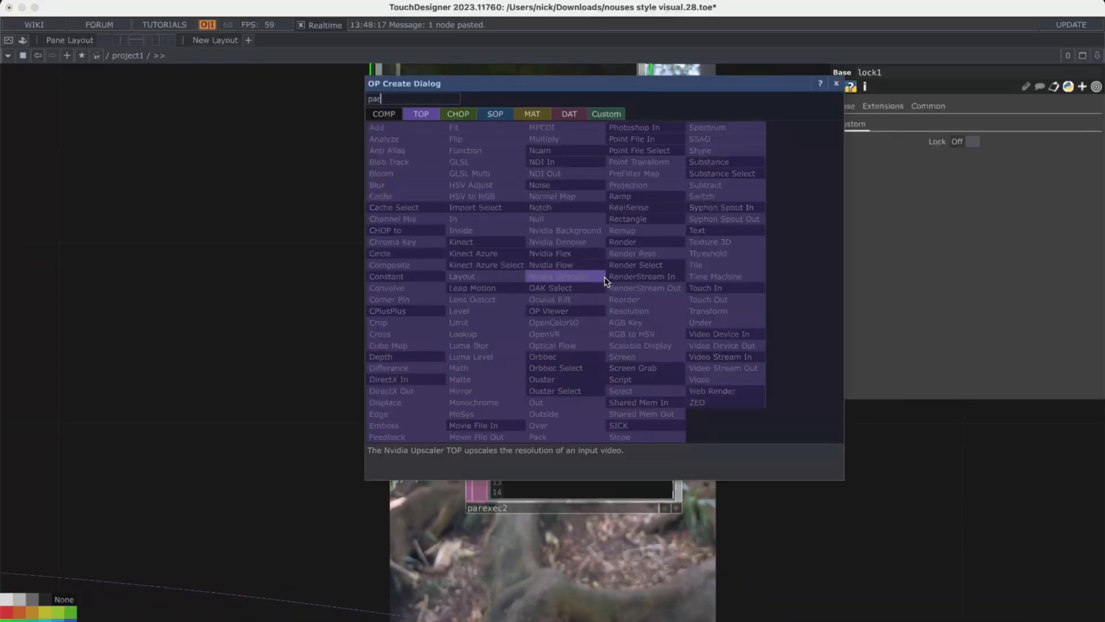
left_click(578, 114)
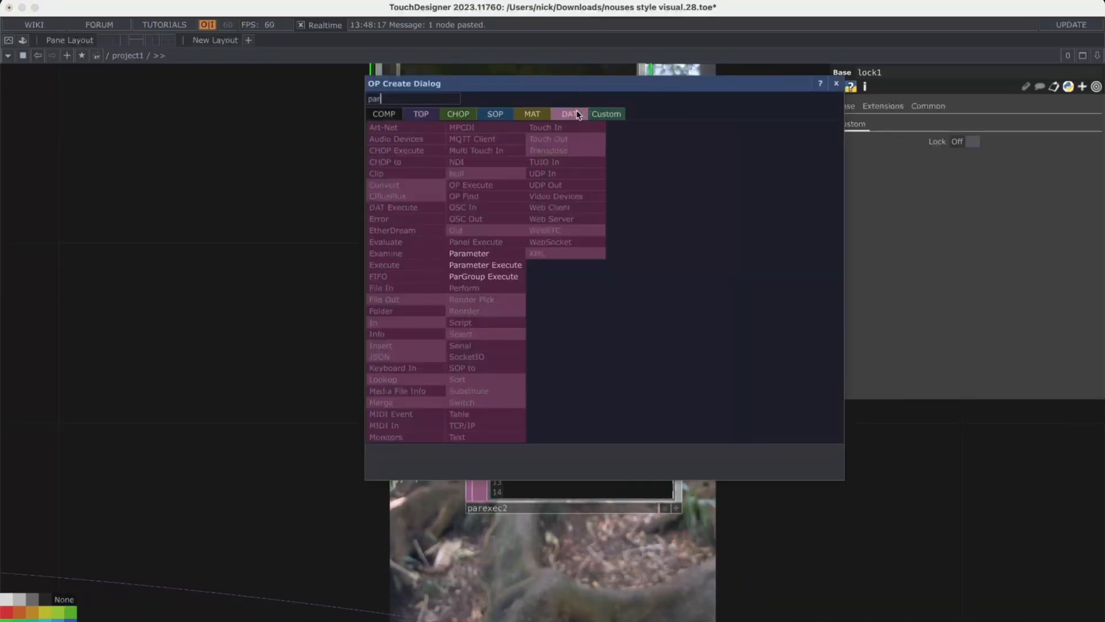
left_click(497, 265)
left_click(484, 283)
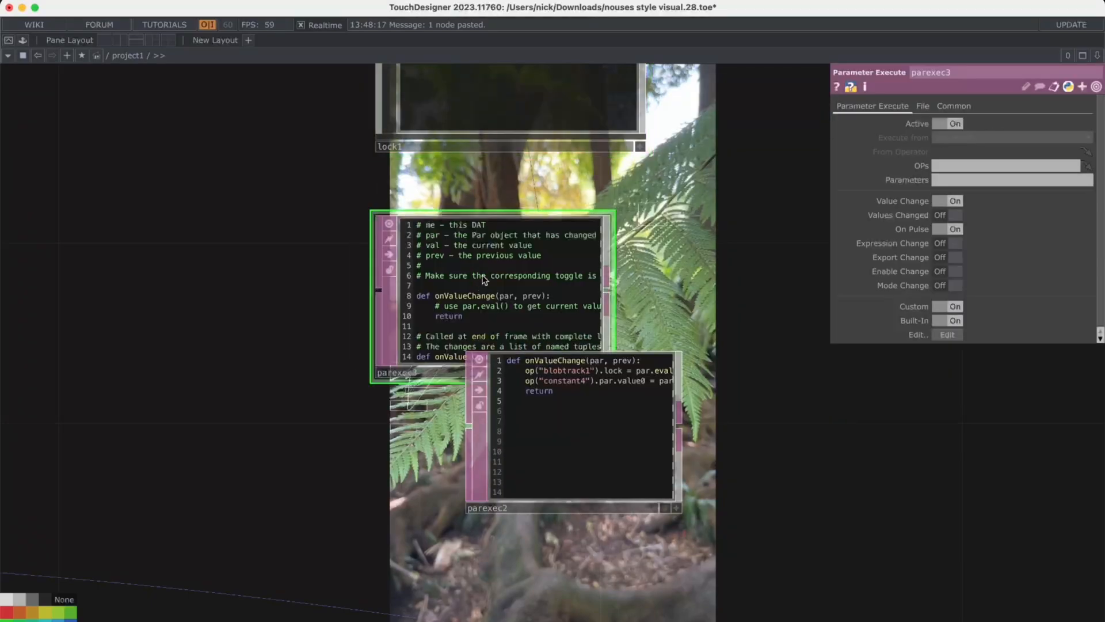
left_click_drag(483, 277, 258, 278)
scroll(628, 255, "down", 3)
Step: Compare parexec3 with parexec2 and turn off Built-In on parexec3
left_click(629, 371)
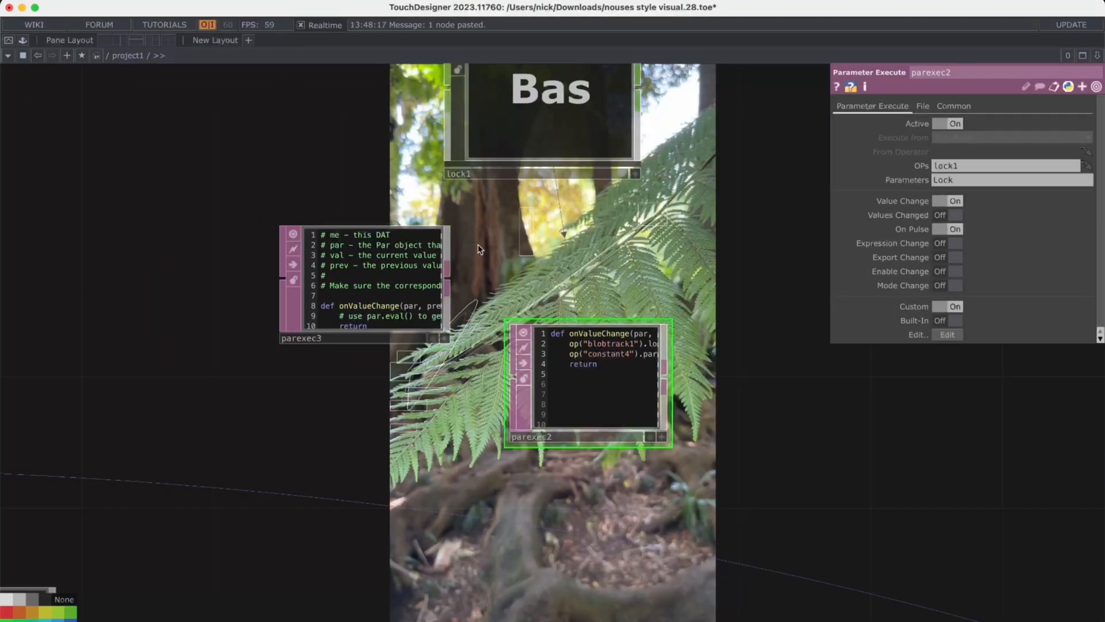
left_click(452, 276)
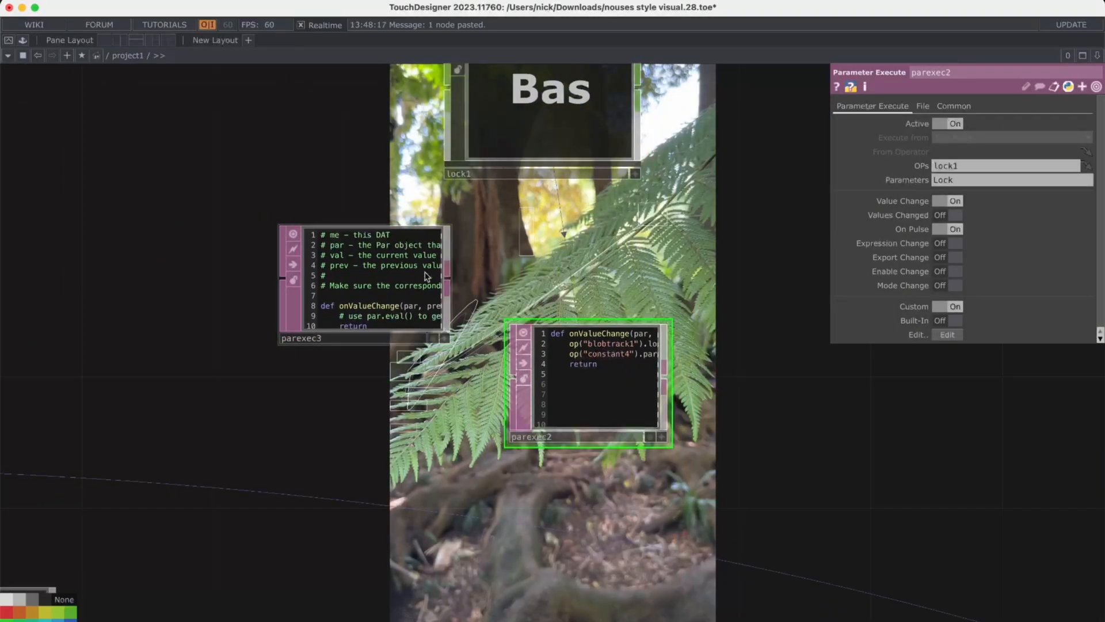
left_click(427, 276)
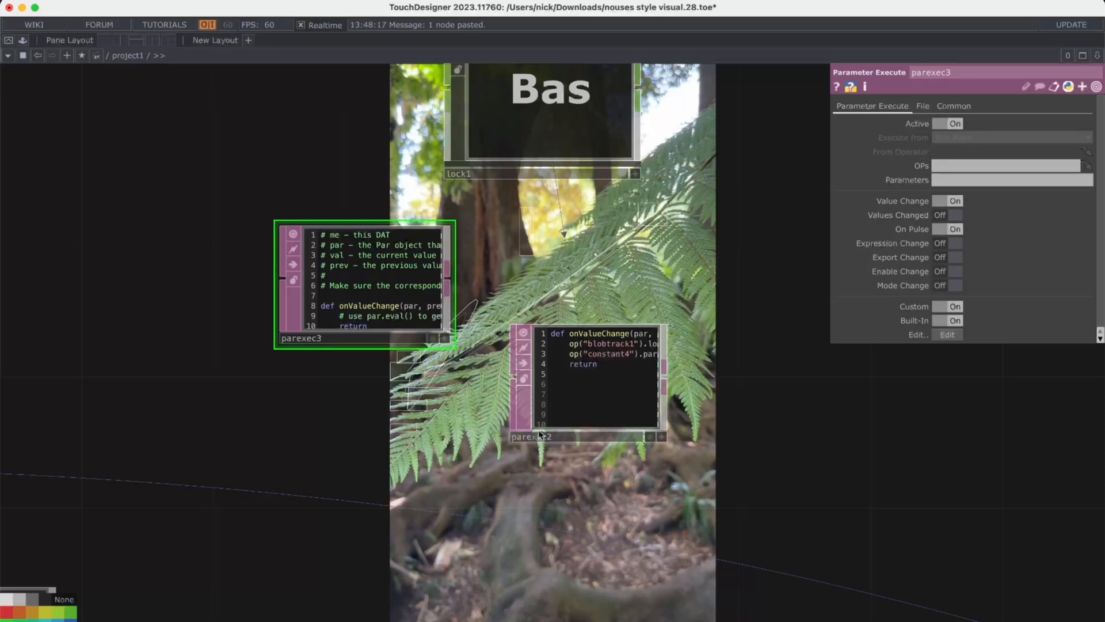
left_click(524, 406)
left_click(423, 299)
left_click(950, 321)
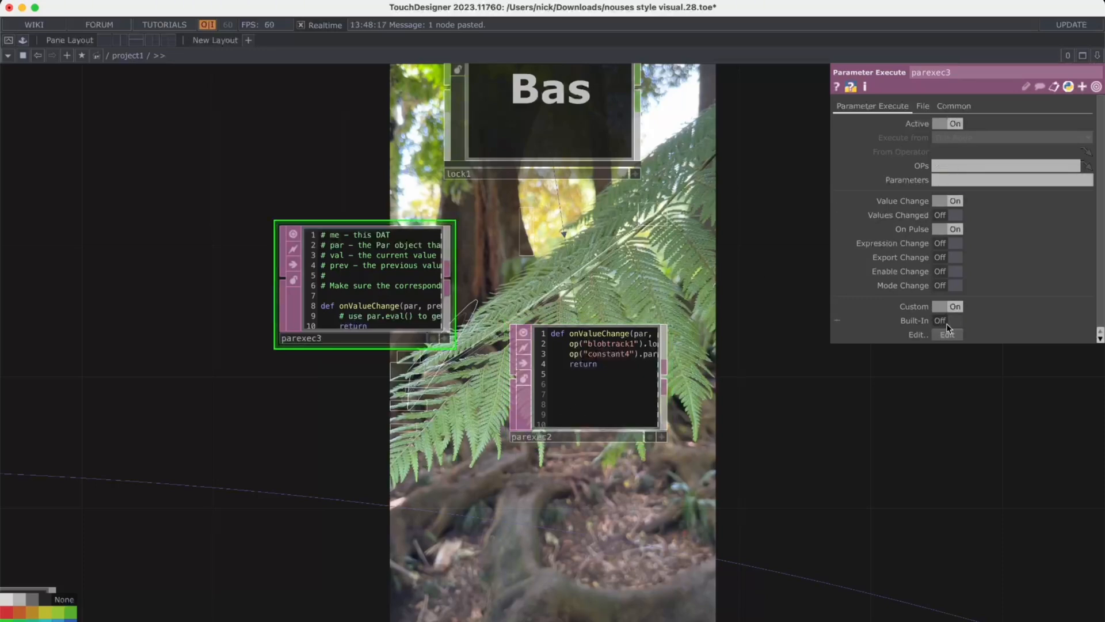
scroll(600, 340, "up", 6)
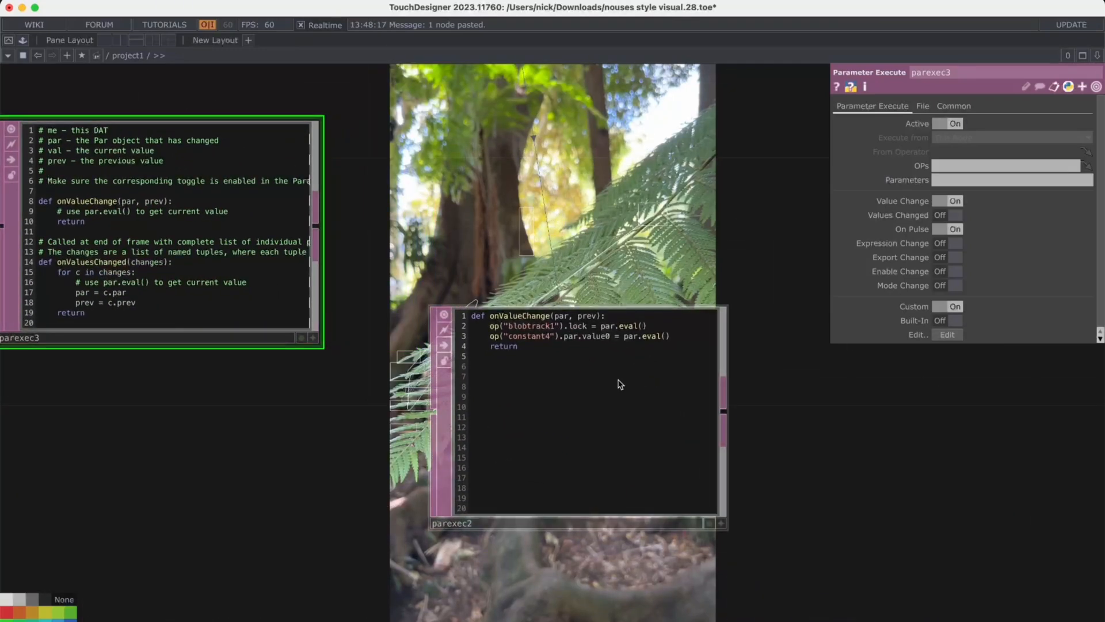
Step: Clear the entire default script in parexec3 and delete the node from the network
left_click(313, 339)
double_click(224, 288)
key("super+a")
key("BackSpace")
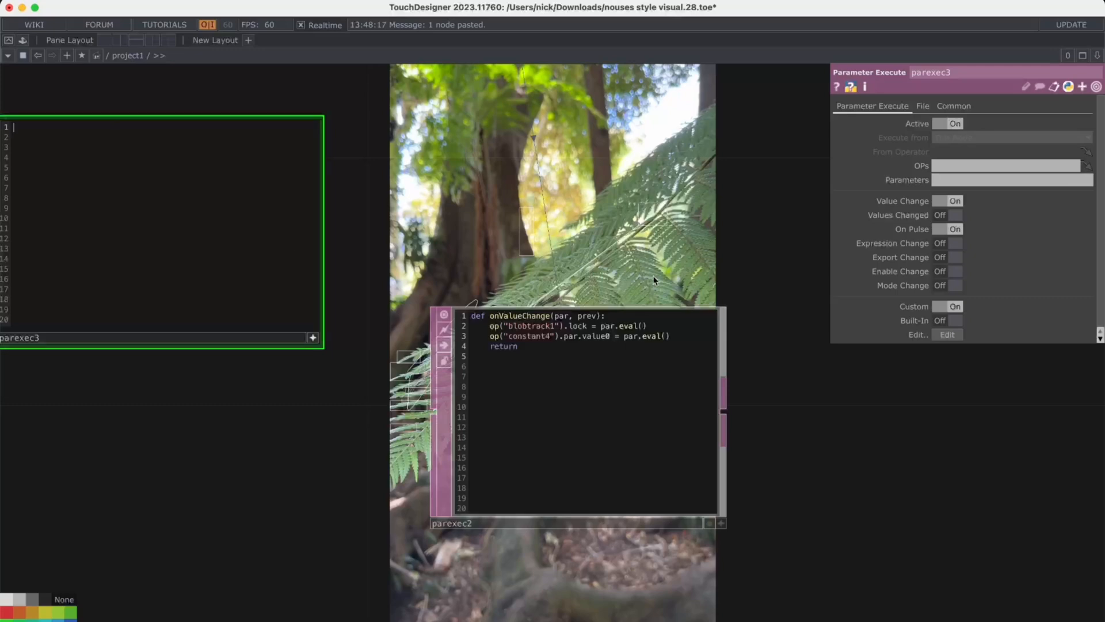
scroll(621, 407, "up", 1)
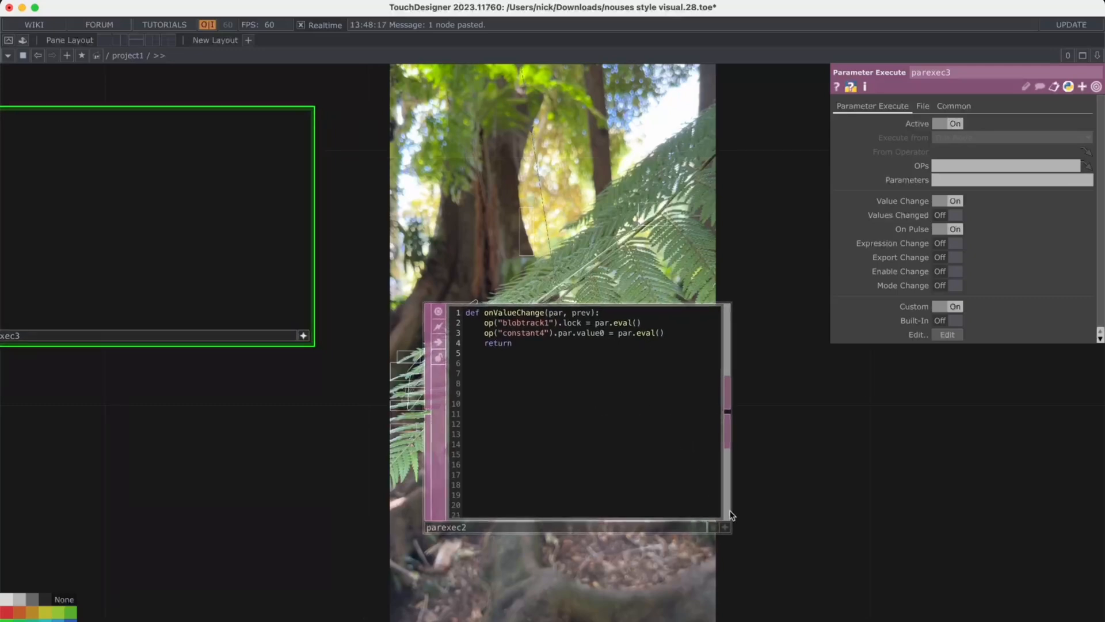
left_click(304, 335)
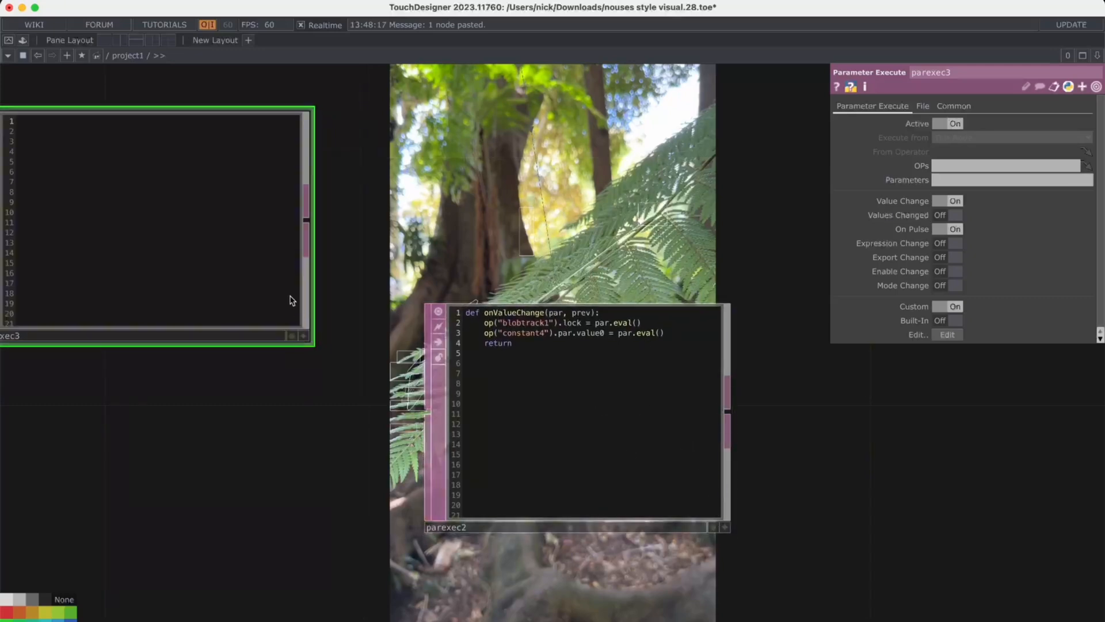
key("Delete")
Step: Edit the onValueChange script in parexec2 so that its lock line targets blobtrack2
left_click(525, 387)
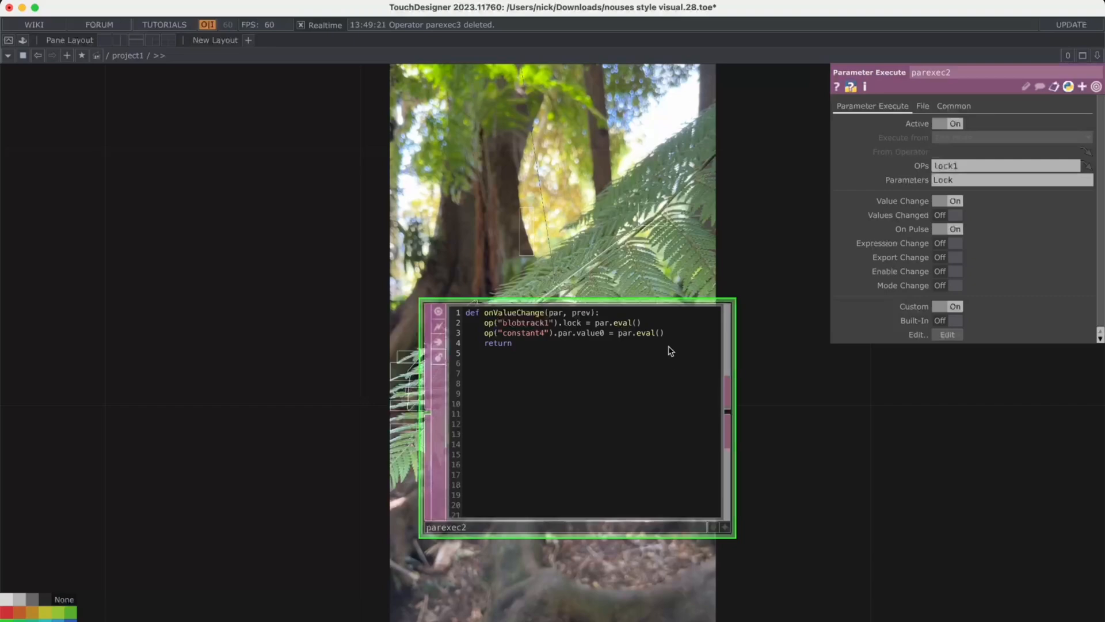
left_click(726, 526)
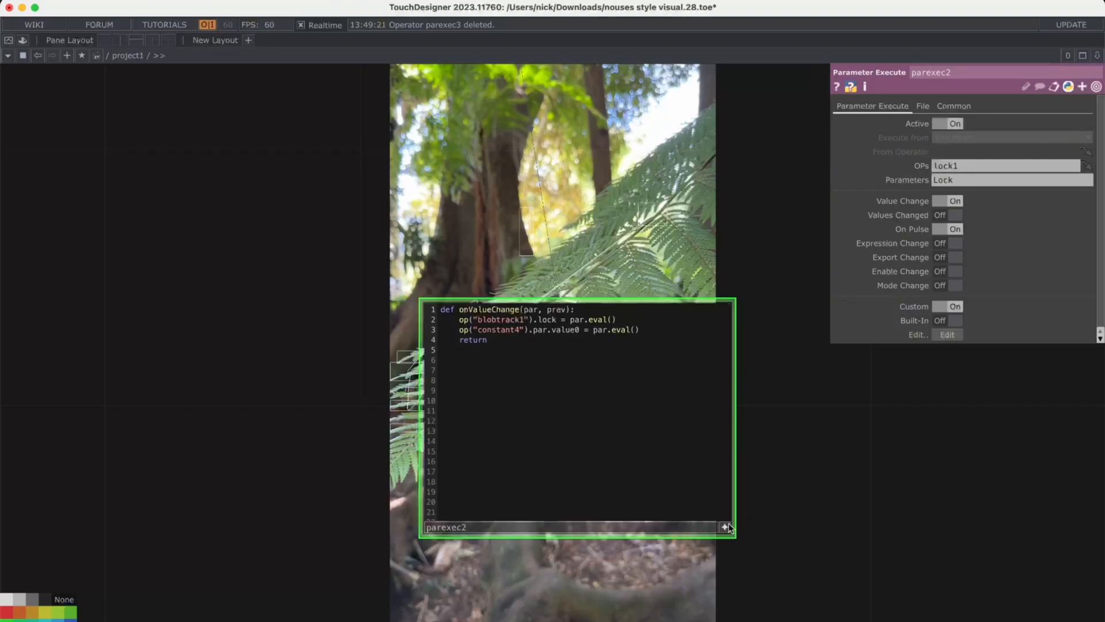
left_click(726, 526)
left_click(726, 526)
left_click_drag(574, 309, 518, 319)
left_click(435, 309)
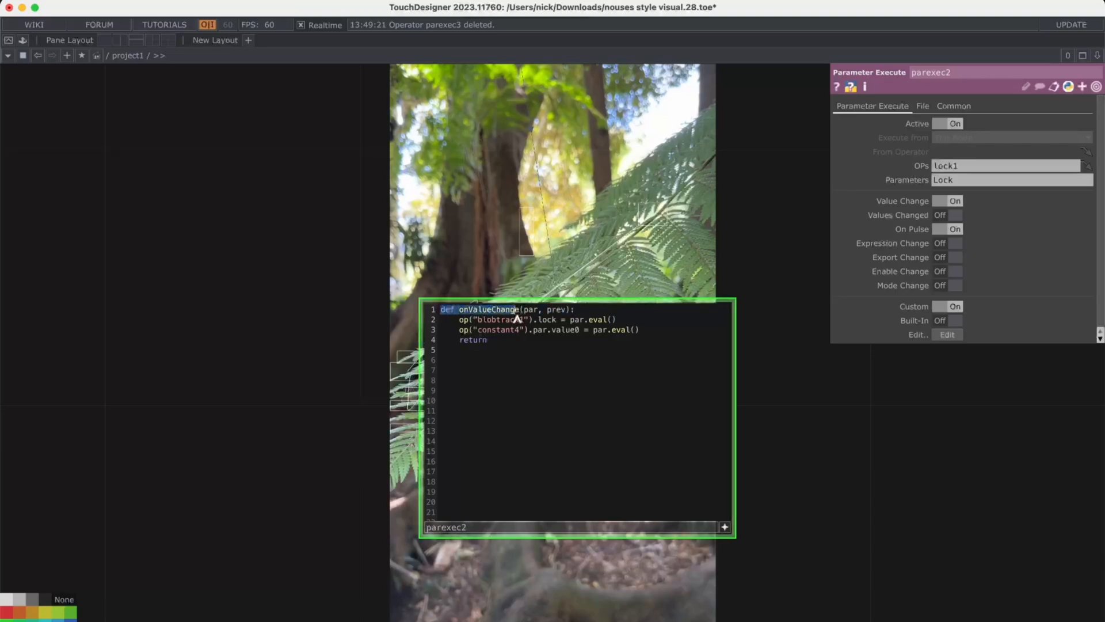
left_click(517, 317)
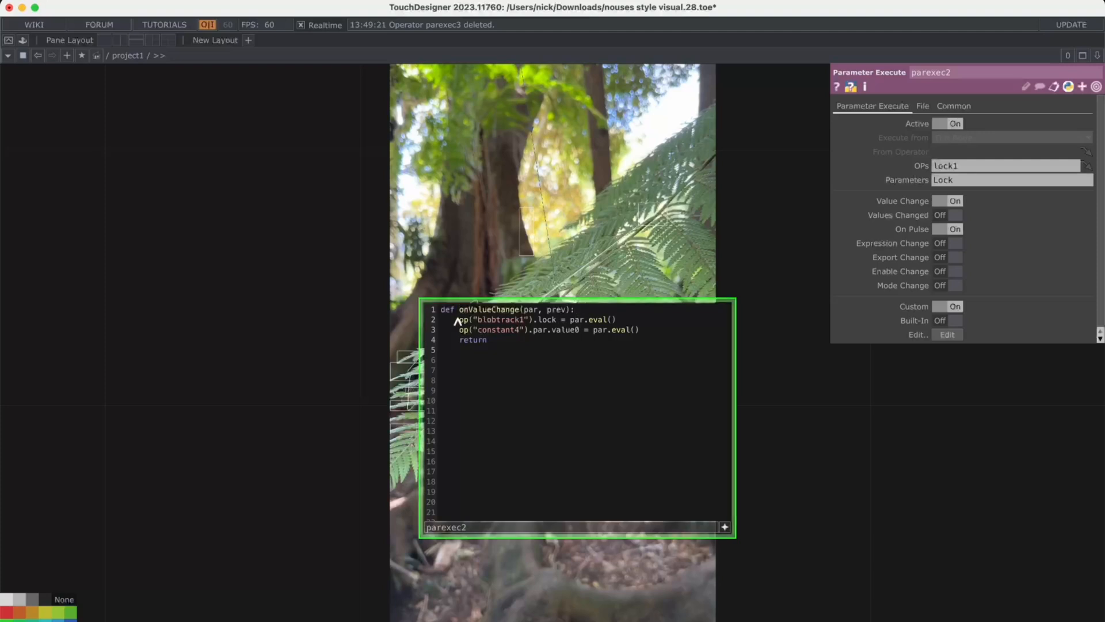
left_click_drag(459, 320, 700, 138)
scroll(523, 322, "down", 2)
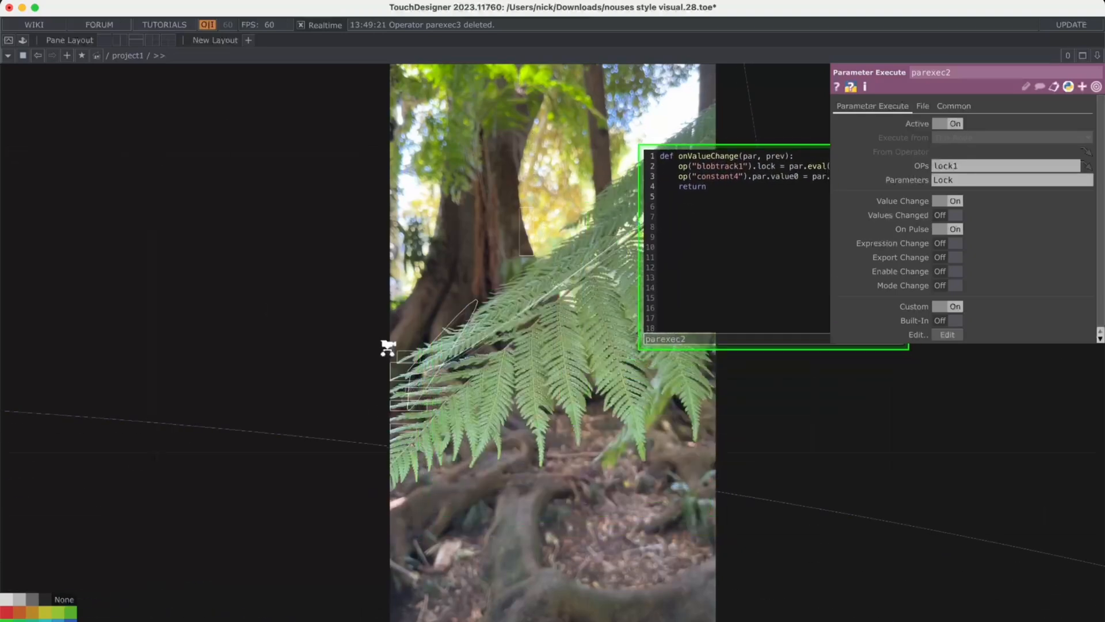
scroll(387, 347, "down", 6)
scroll(458, 347, "left", 5)
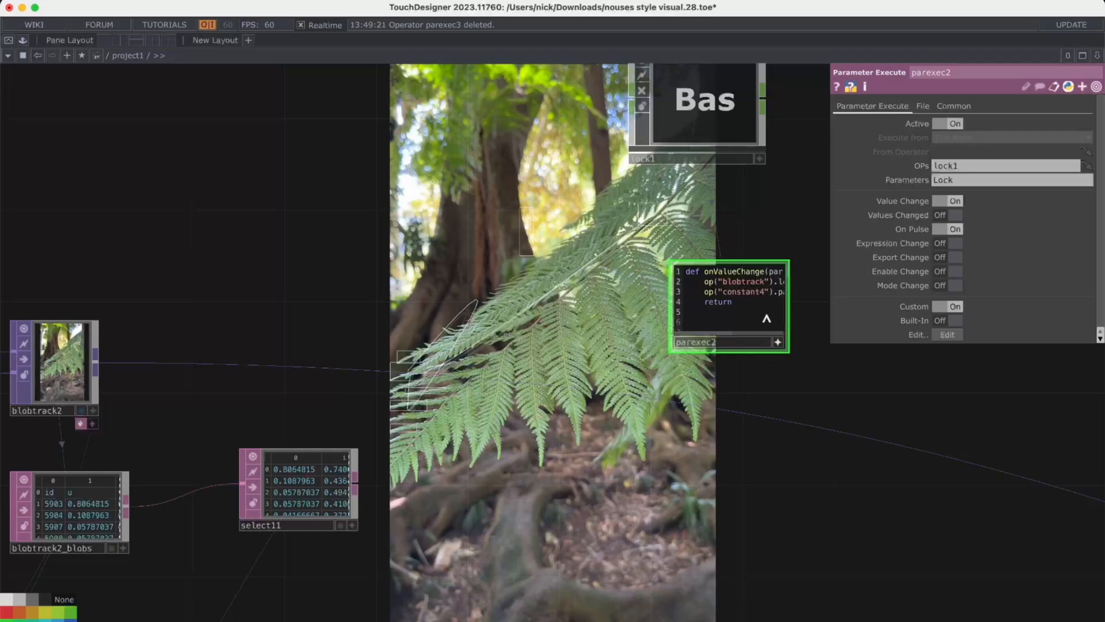
scroll(759, 305, "up", 5)
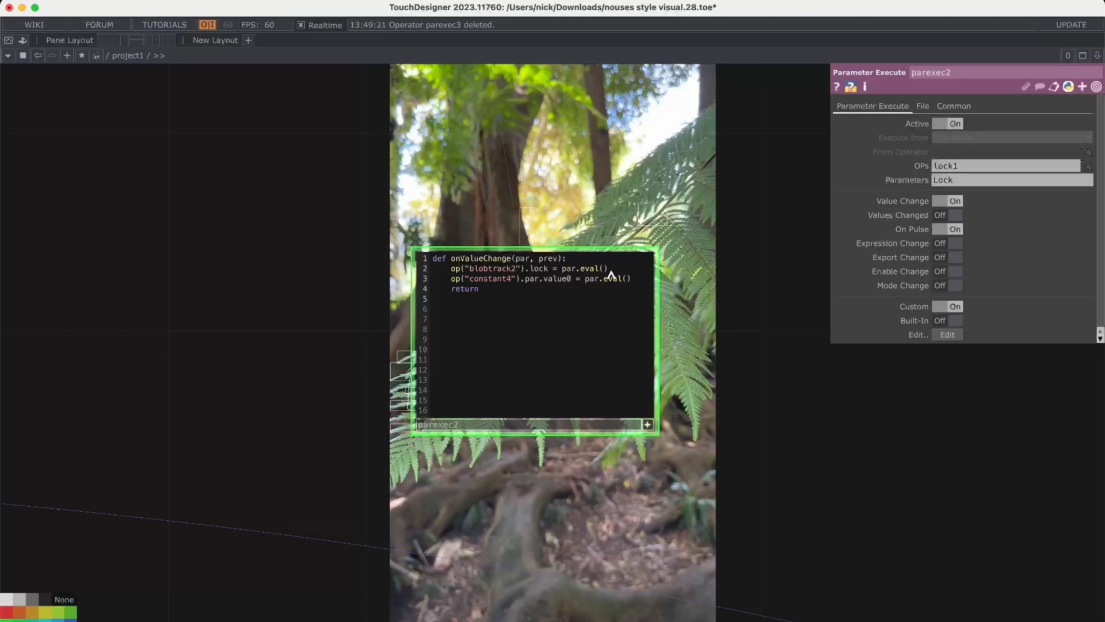
Step: Test the edited script by switching lock1's Lock parameter on and back off
scroll(611, 275, "down", 5)
left_click(562, 167)
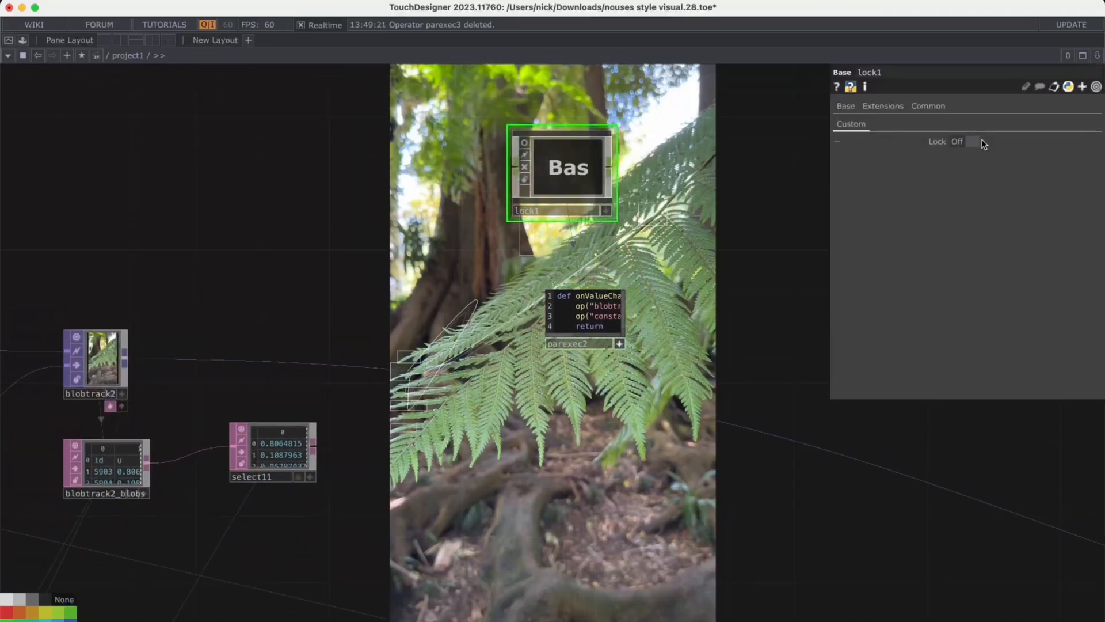
left_click(958, 142)
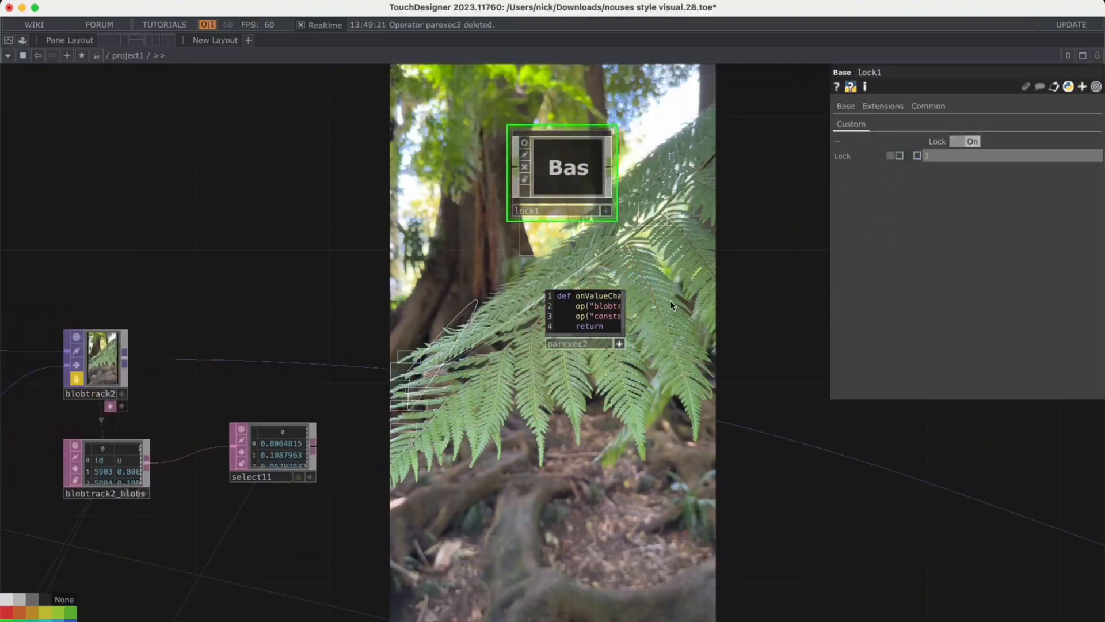
left_click(959, 140)
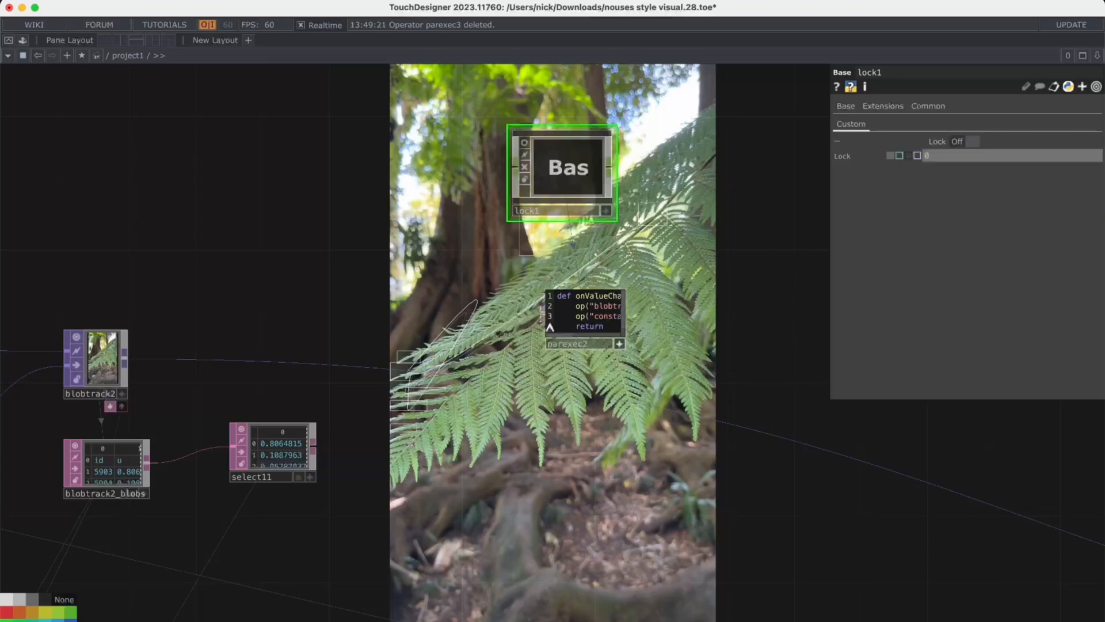
Step: Add a Constant CHOP to the network beside the parexec2 script node
scroll(633, 322, "up", 5)
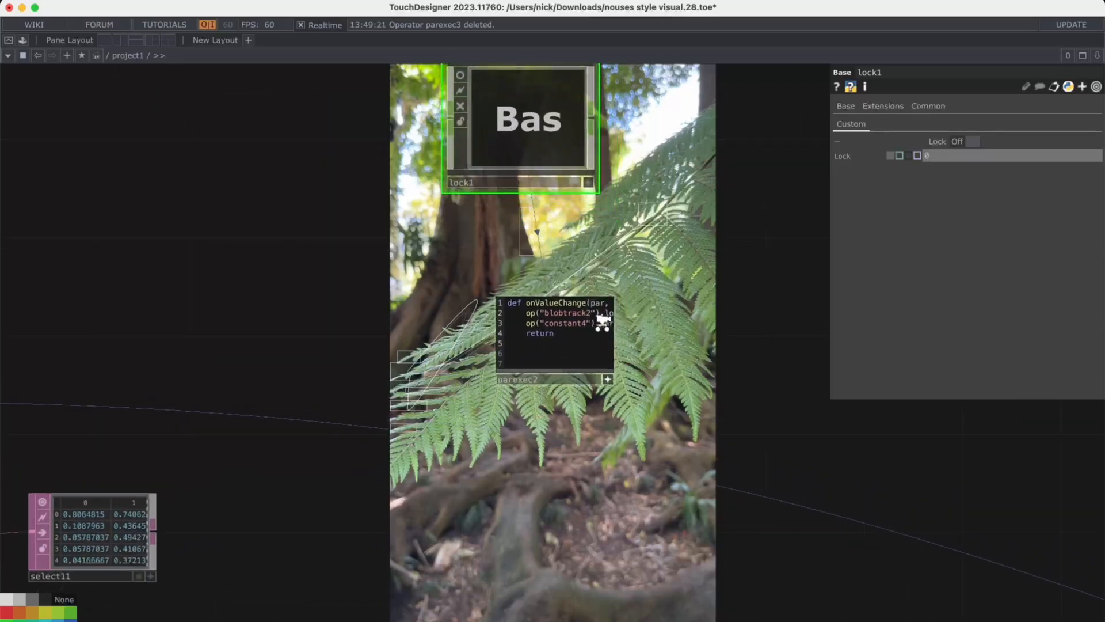
scroll(595, 327, "up", 5)
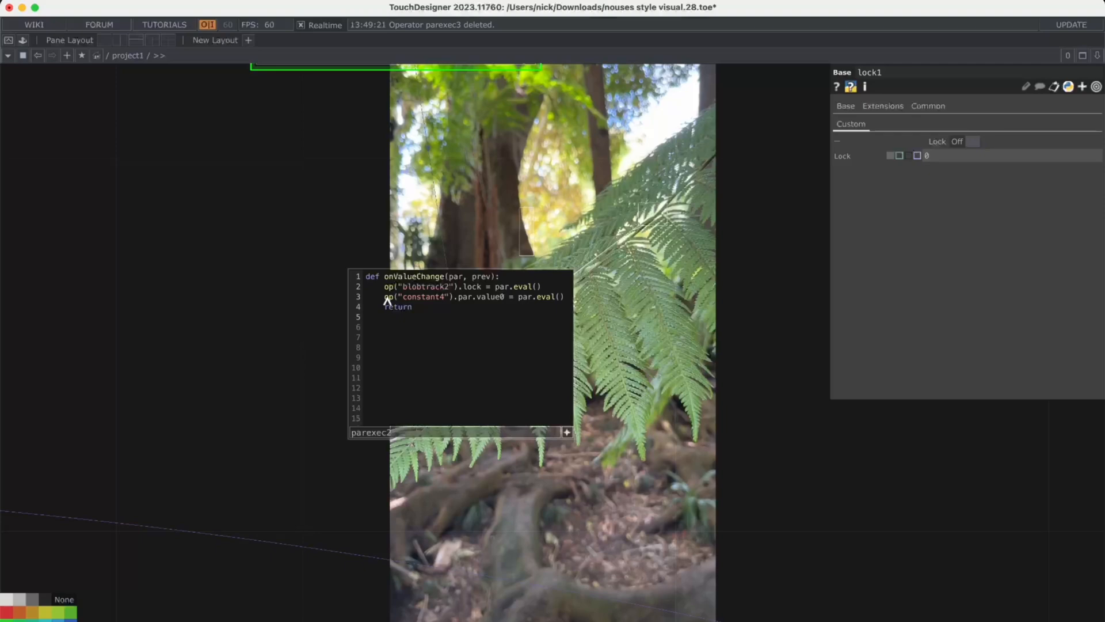
left_click_drag(388, 299, 527, 302)
left_click(619, 304)
key("Tab")
type("const")
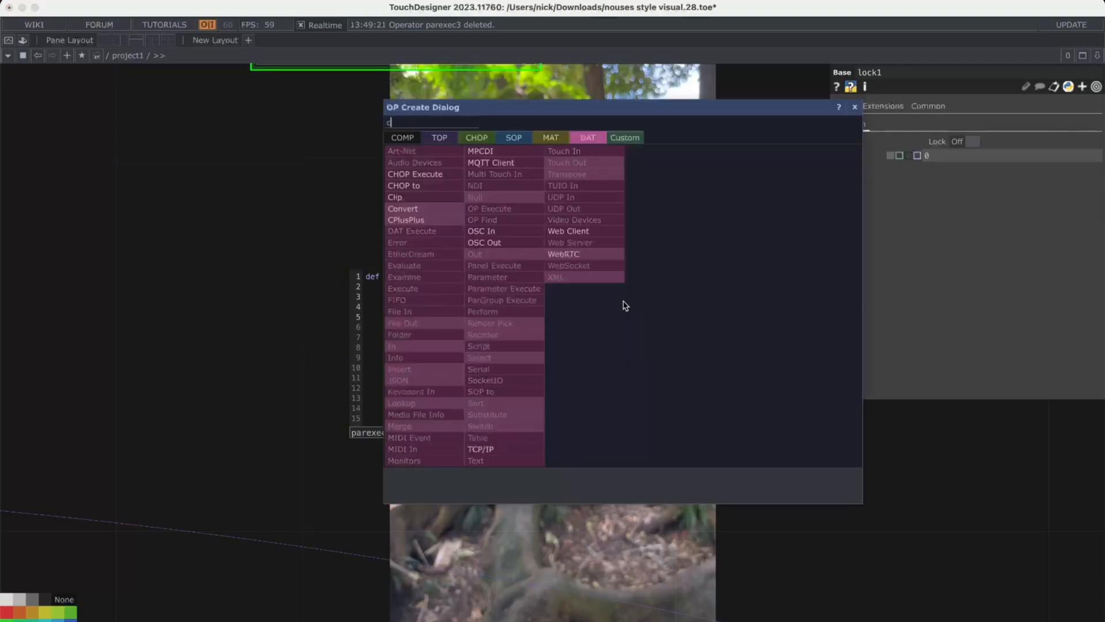
left_click(478, 139)
left_click(492, 220)
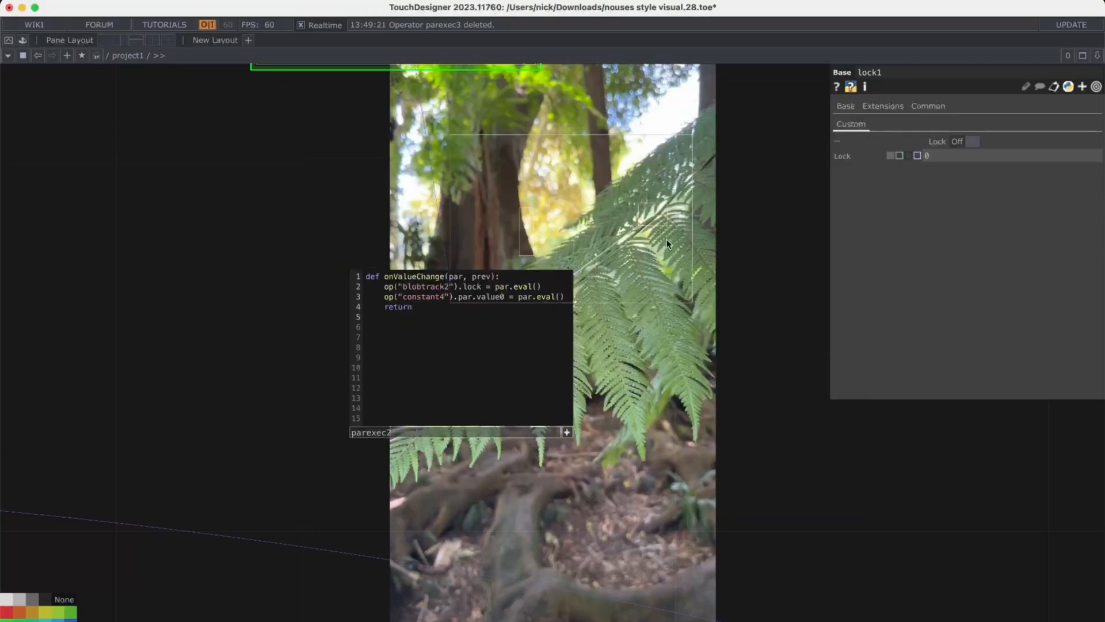
left_click(761, 266)
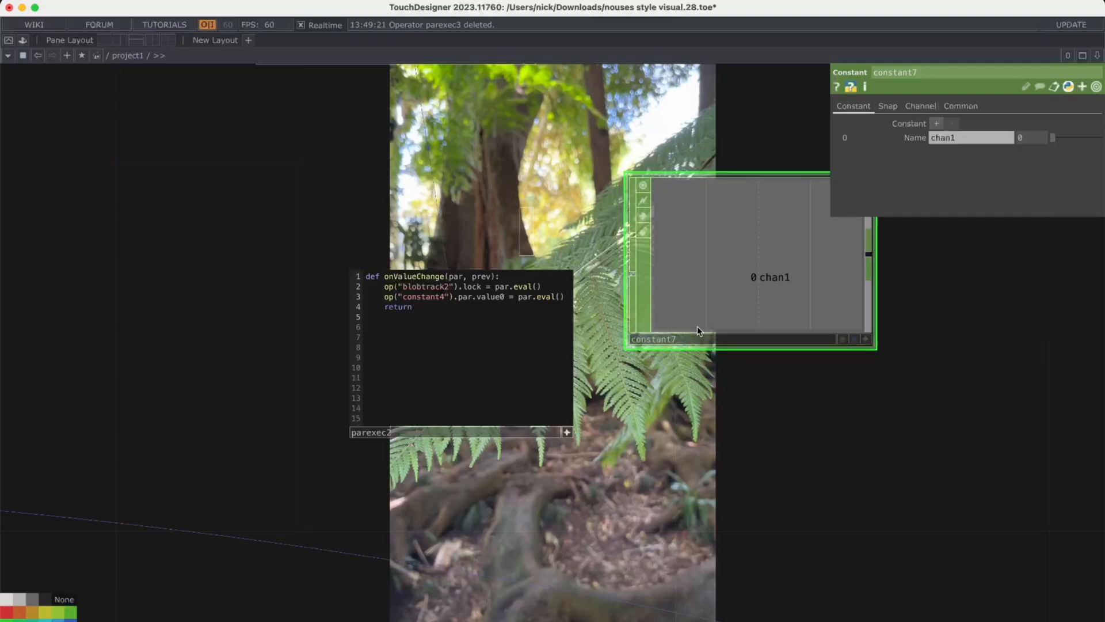
Step: Edit the value0 line of the parexec2 script so that it targets constant7 instead of constant4
double_click(441, 297)
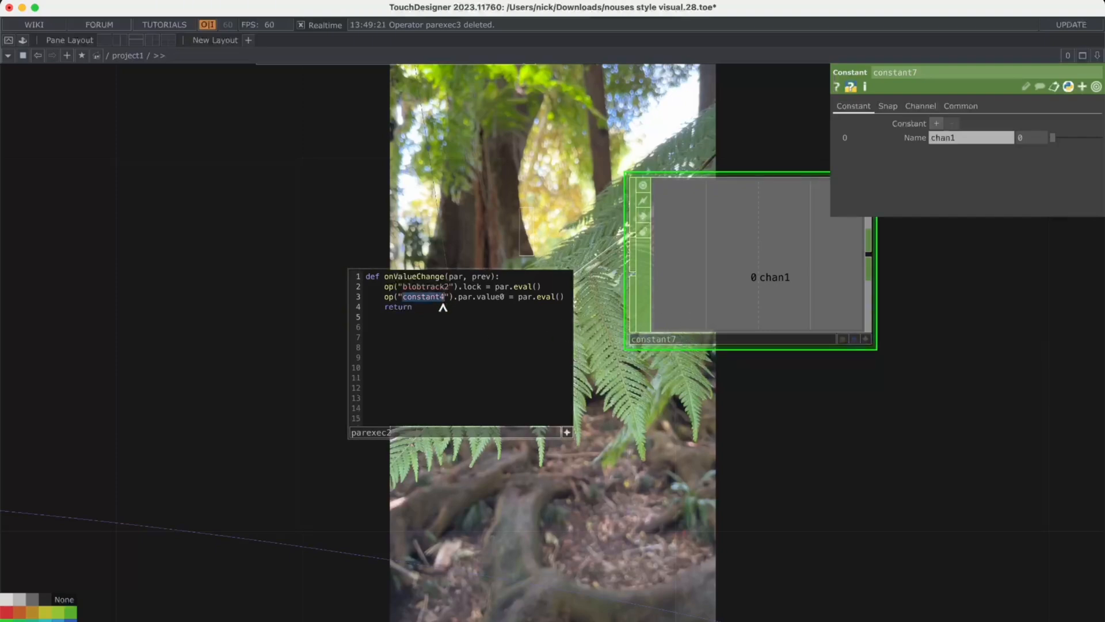
left_click(443, 298)
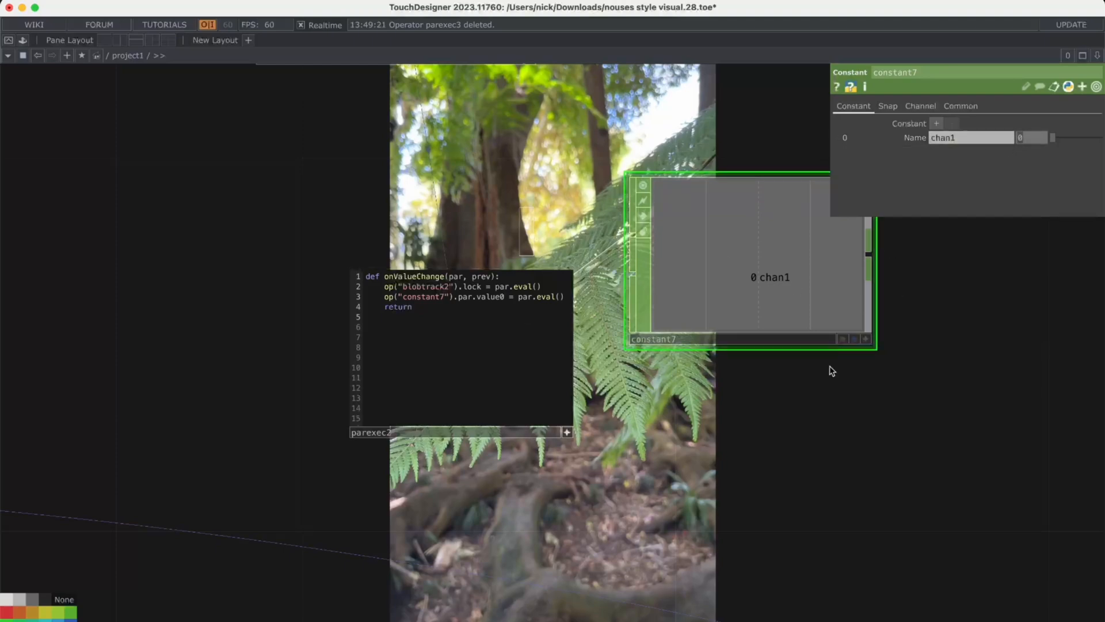
scroll(397, 357, "up", 5)
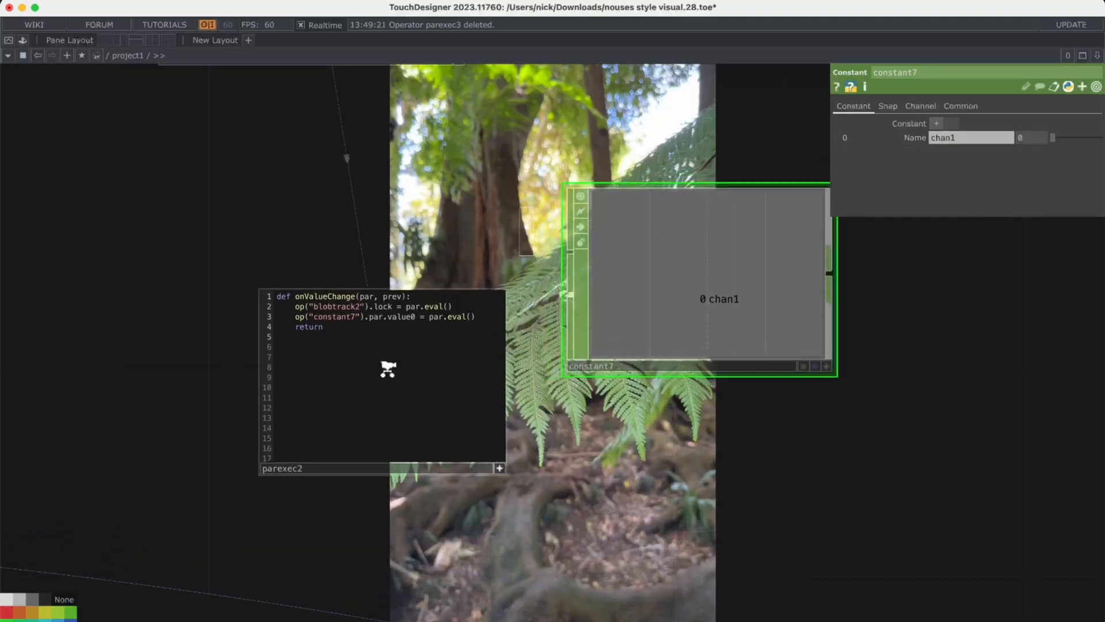
scroll(538, 471, "down", 5)
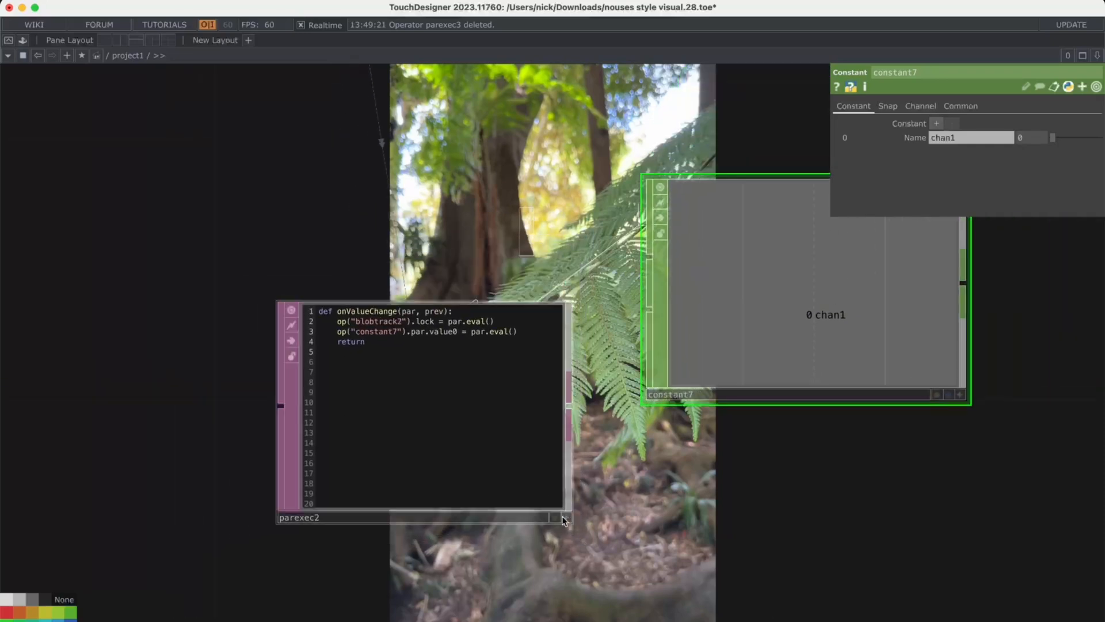
Step: Test the script's link to constant7 by switching lock1's Lock parameter on and back off
left_click(459, 129)
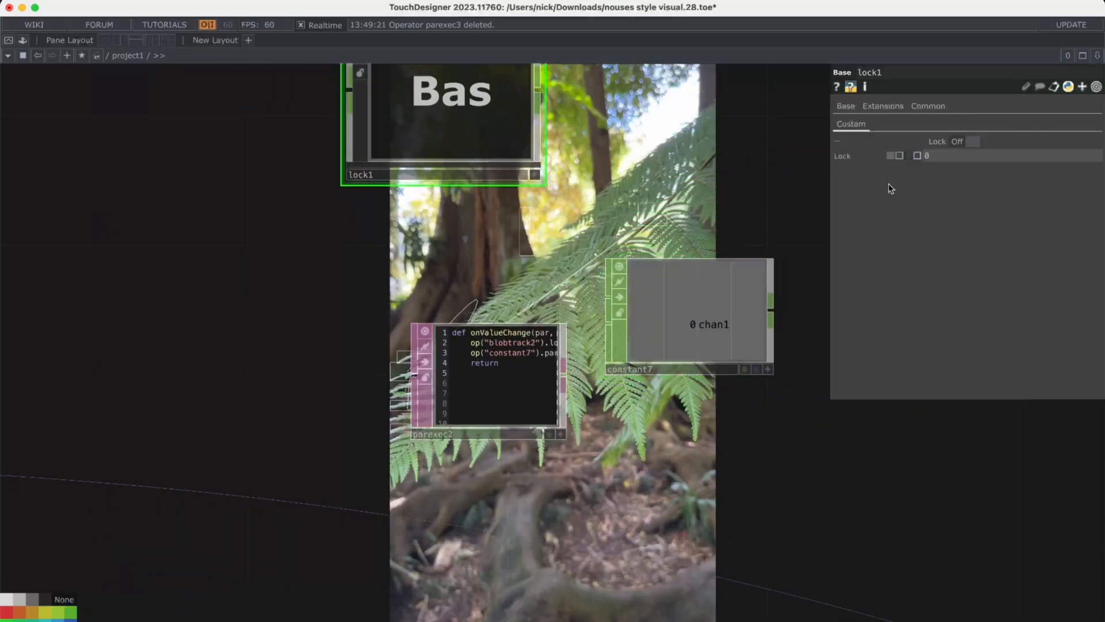
left_click(966, 142)
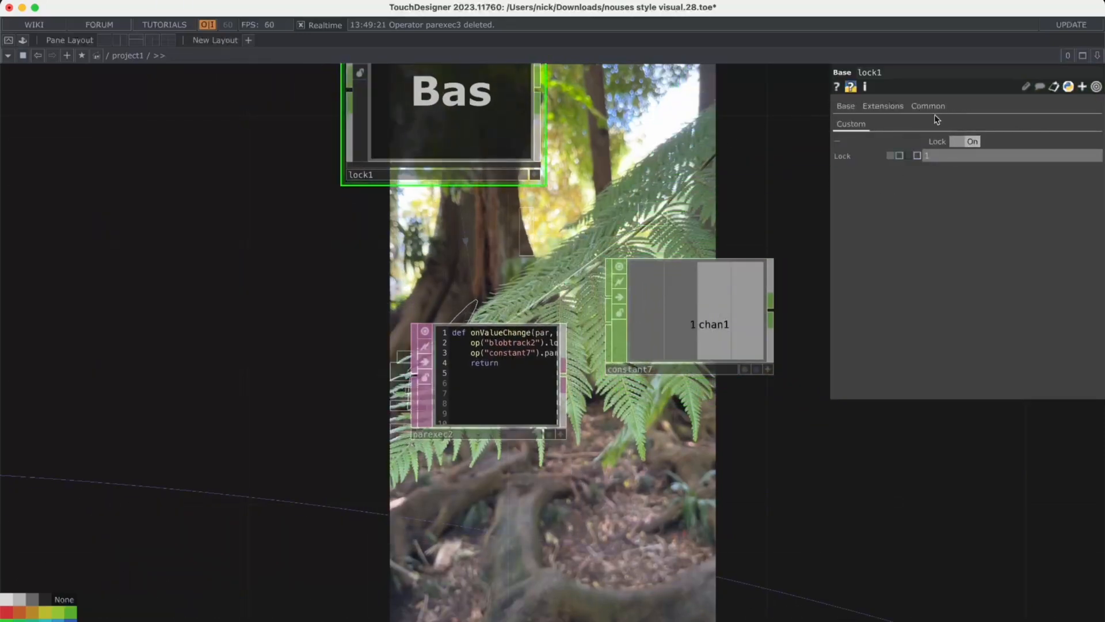
left_click(965, 141)
scroll(456, 197, "up", 3)
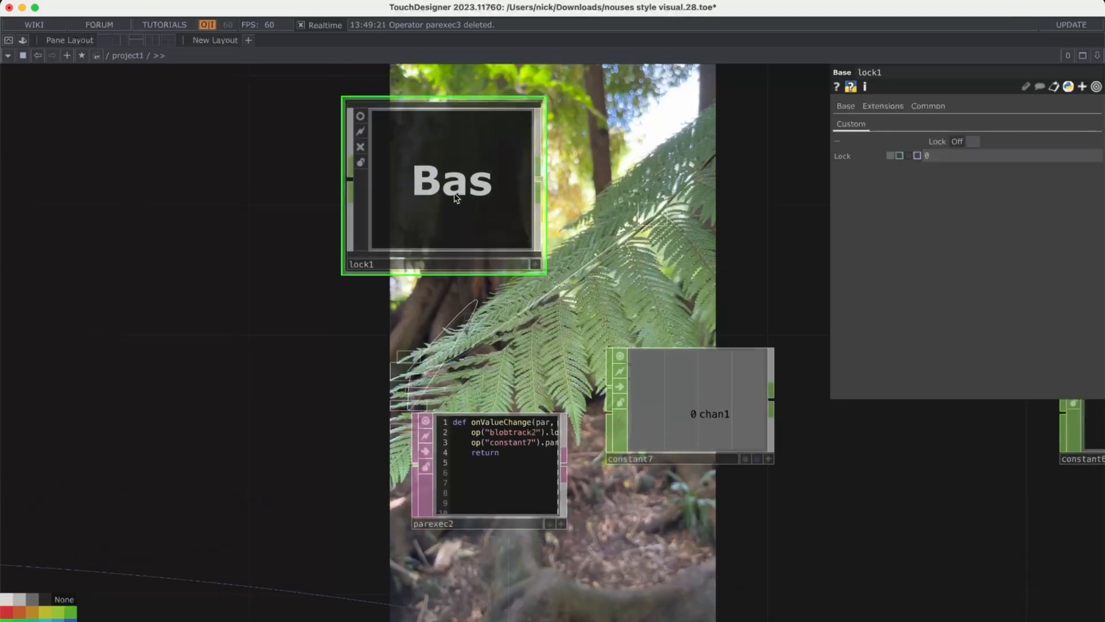
key("Tab")
type("base")
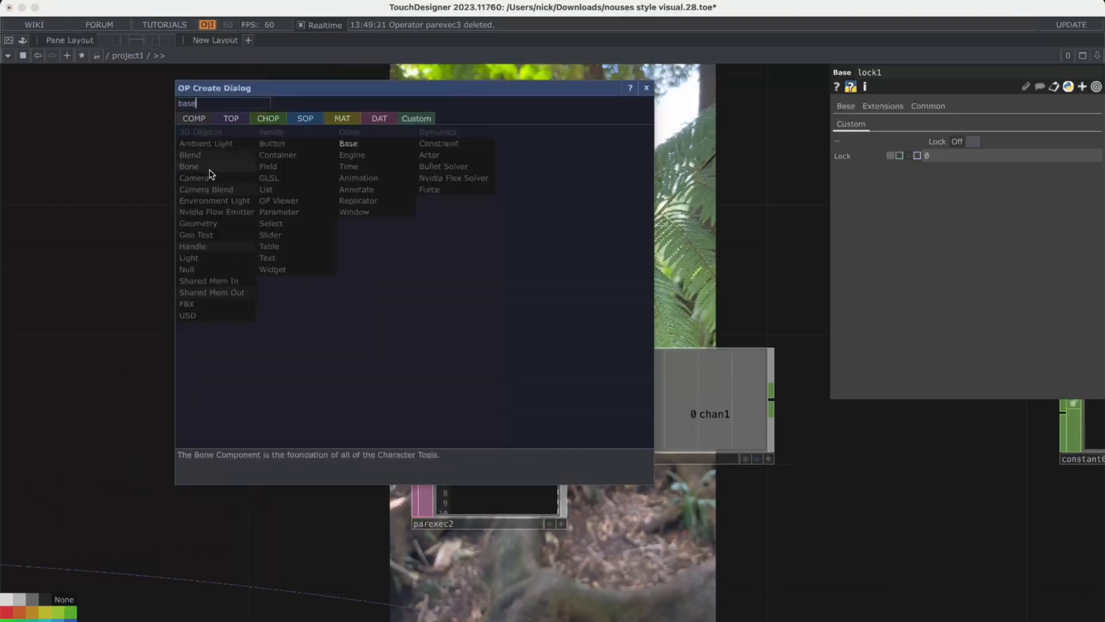
left_click(357, 145)
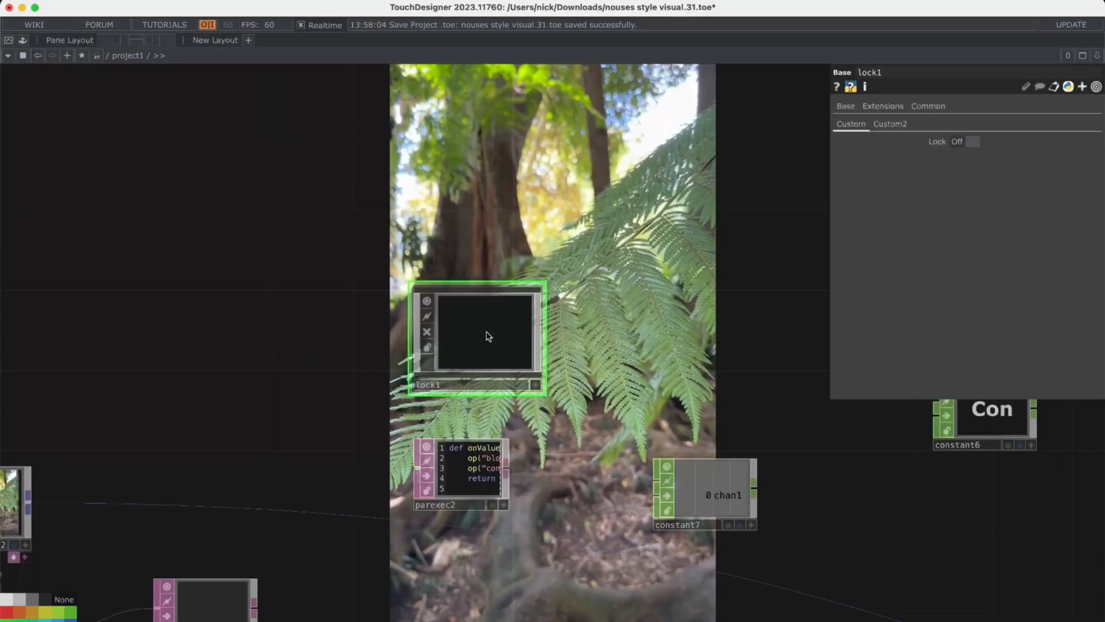
key("Tab")
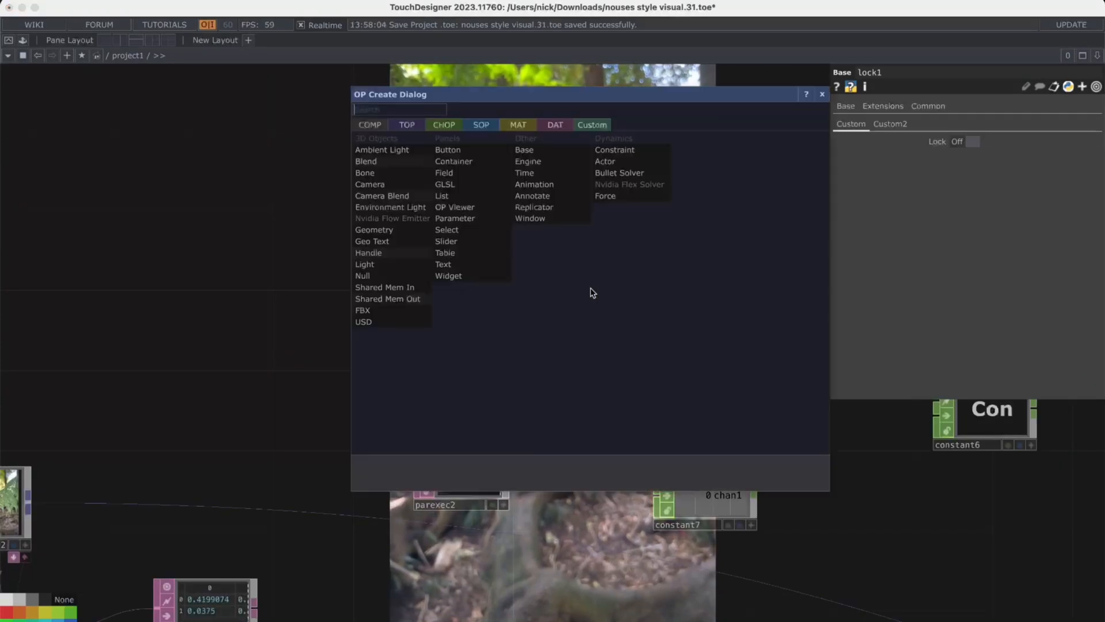
type("base")
left_click(529, 151)
left_click(491, 313)
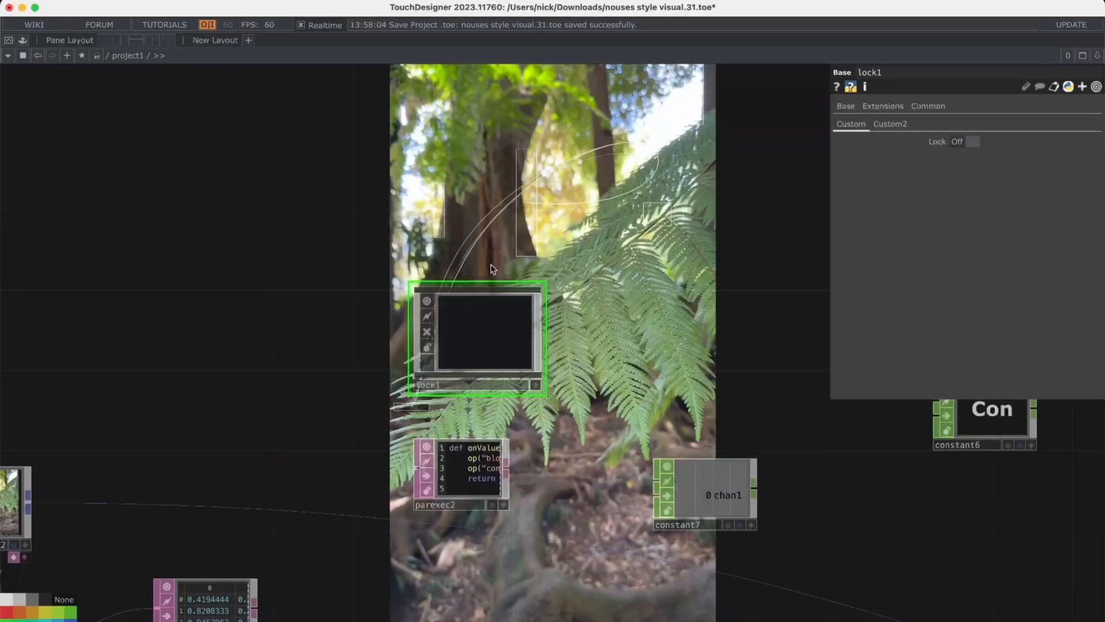
Step: Customize the lock1 component: delete its Custom2 parameter page, then add another blank page and delete it again
right_click(492, 314)
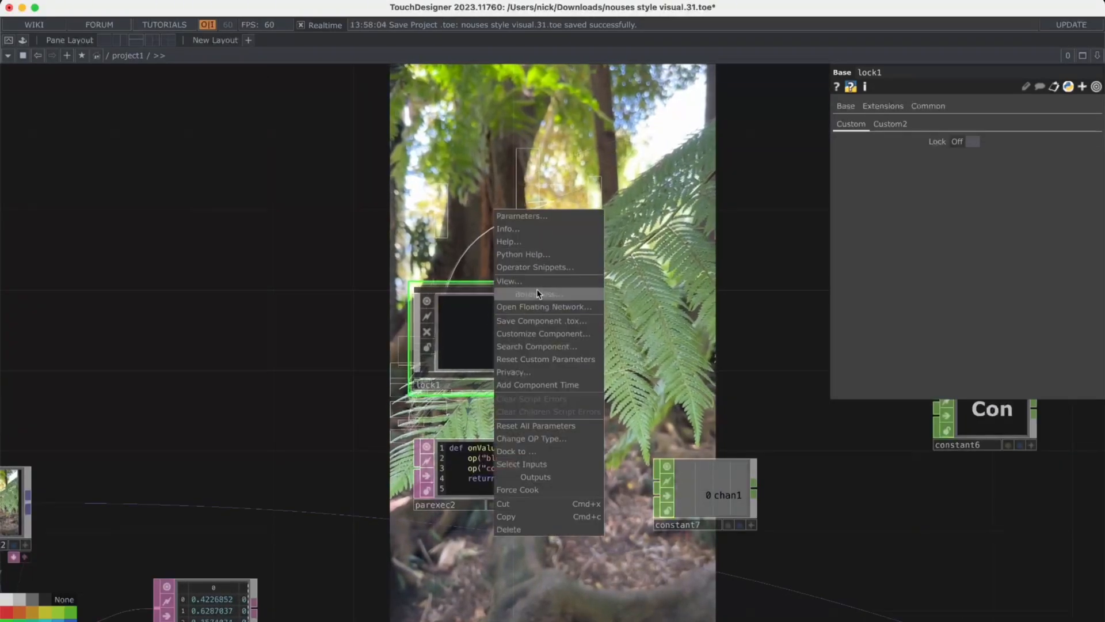
left_click(531, 333)
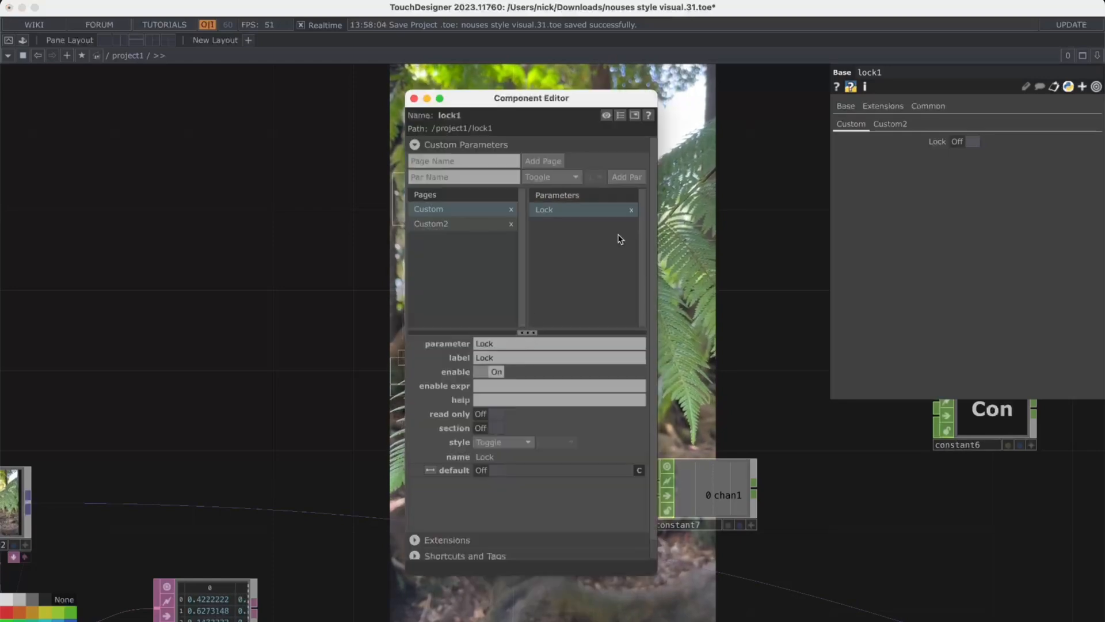
left_click(511, 222)
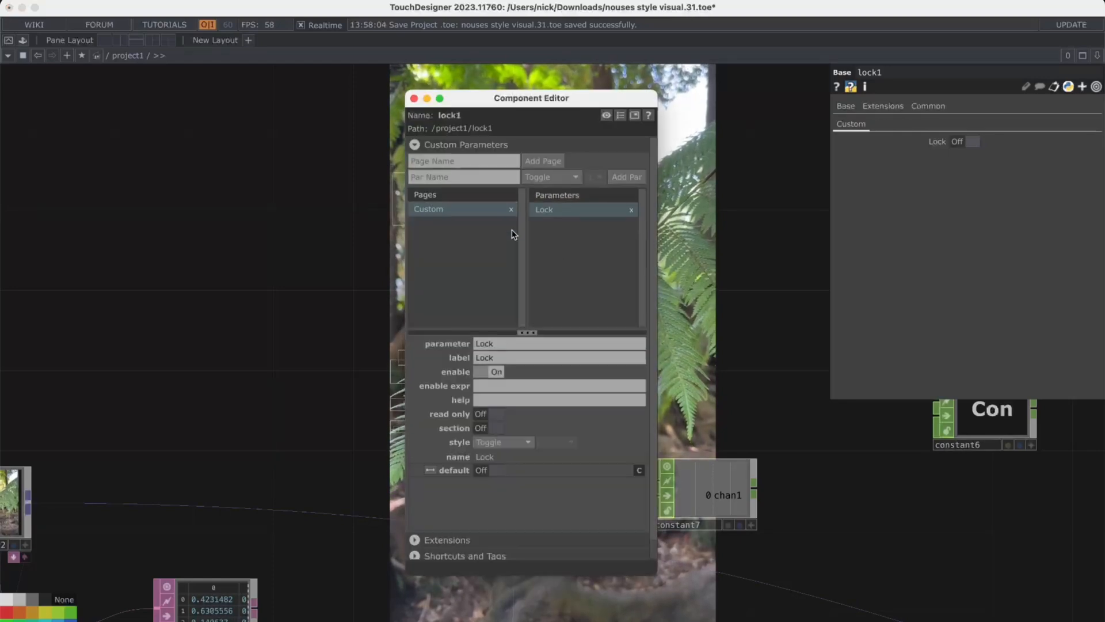
left_click(552, 162)
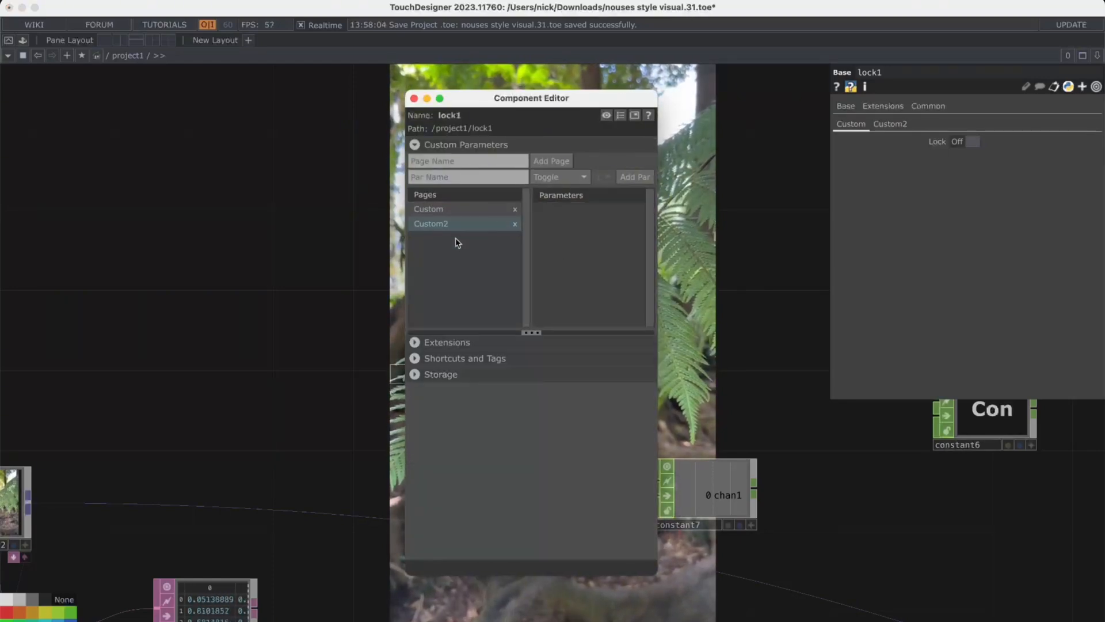
left_click(514, 224)
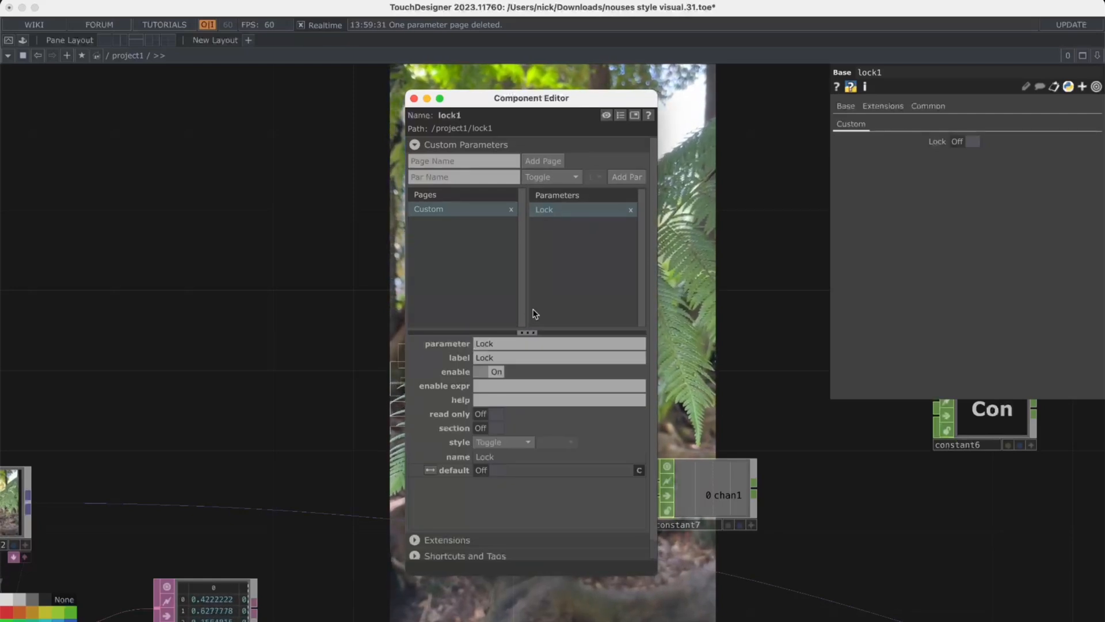
left_click(518, 356)
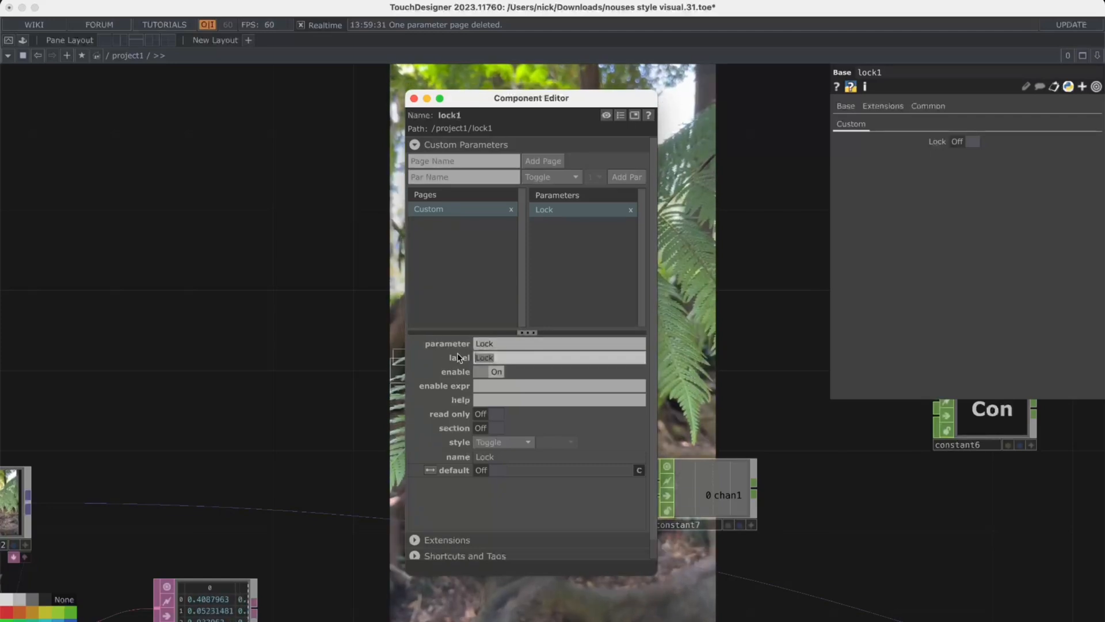
left_click(426, 99)
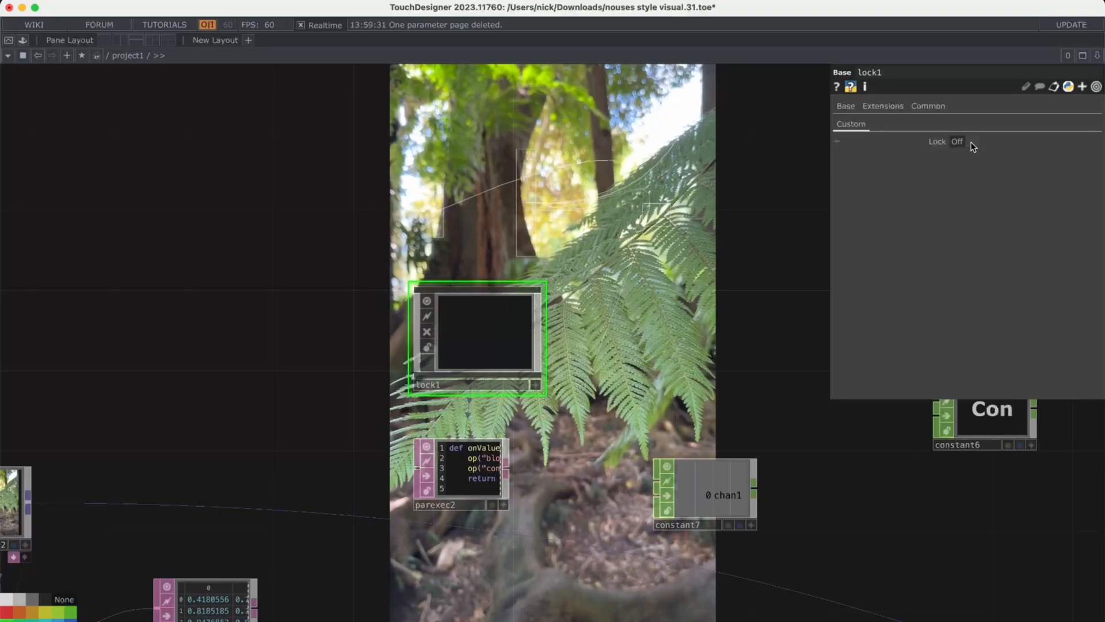
Step: Show the parexec2 parameters and reposition the lock1 node up and to the right of parexec2
left_click(487, 464)
scroll(486, 464, "up", 2)
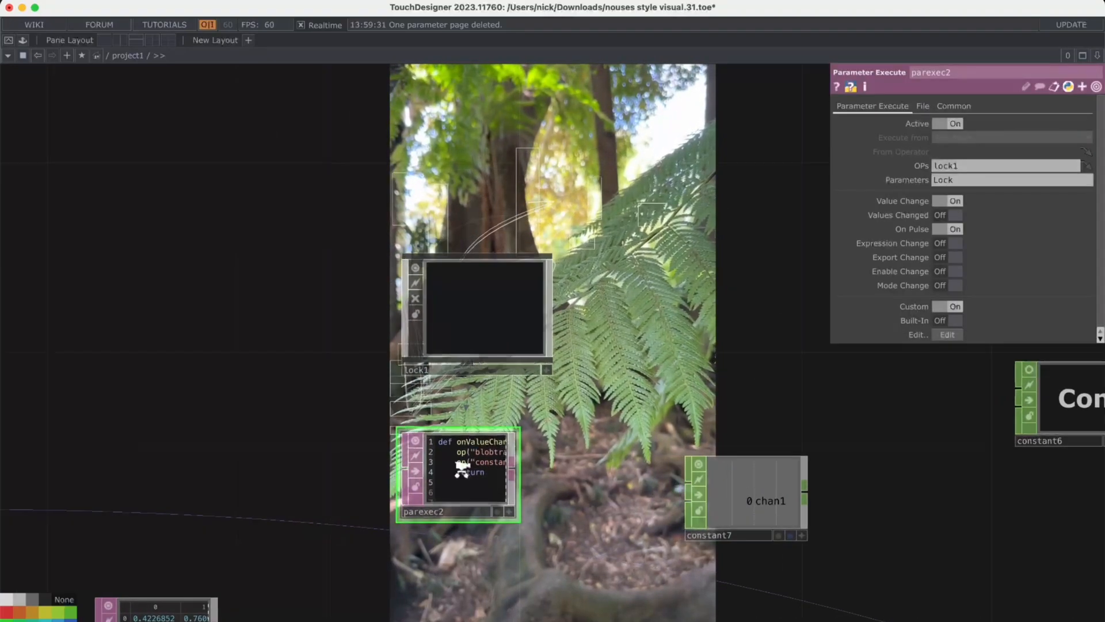
scroll(461, 461, "up", 1)
left_click_drag(563, 250, 585, 266)
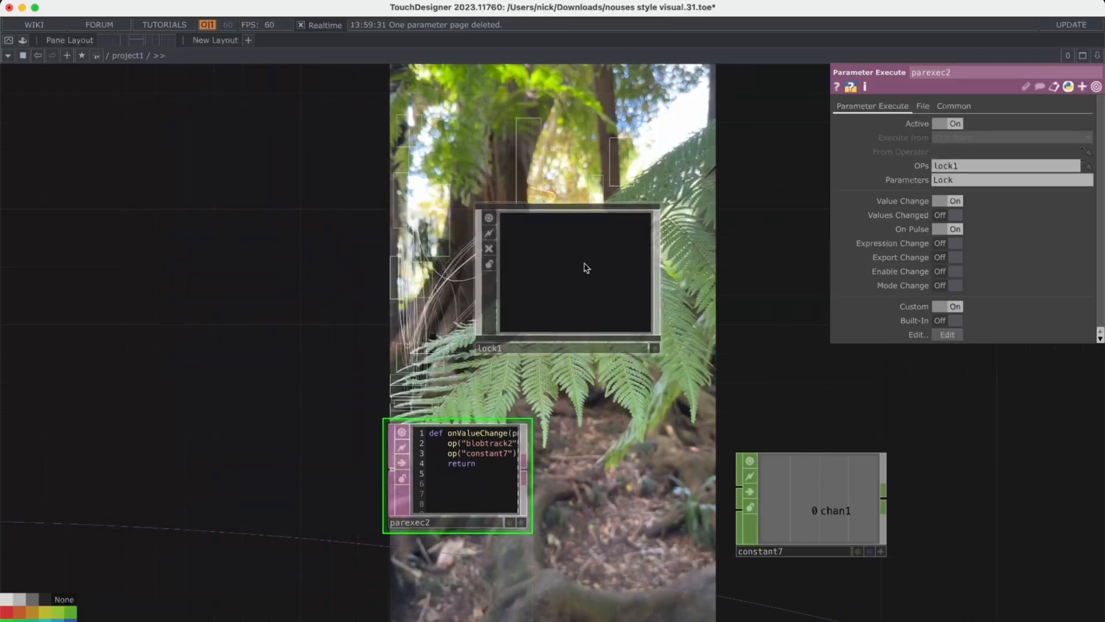
Step: Rename lock1 to Base, accepting the reference updates in parexec2, and undo the rename
left_click(558, 294)
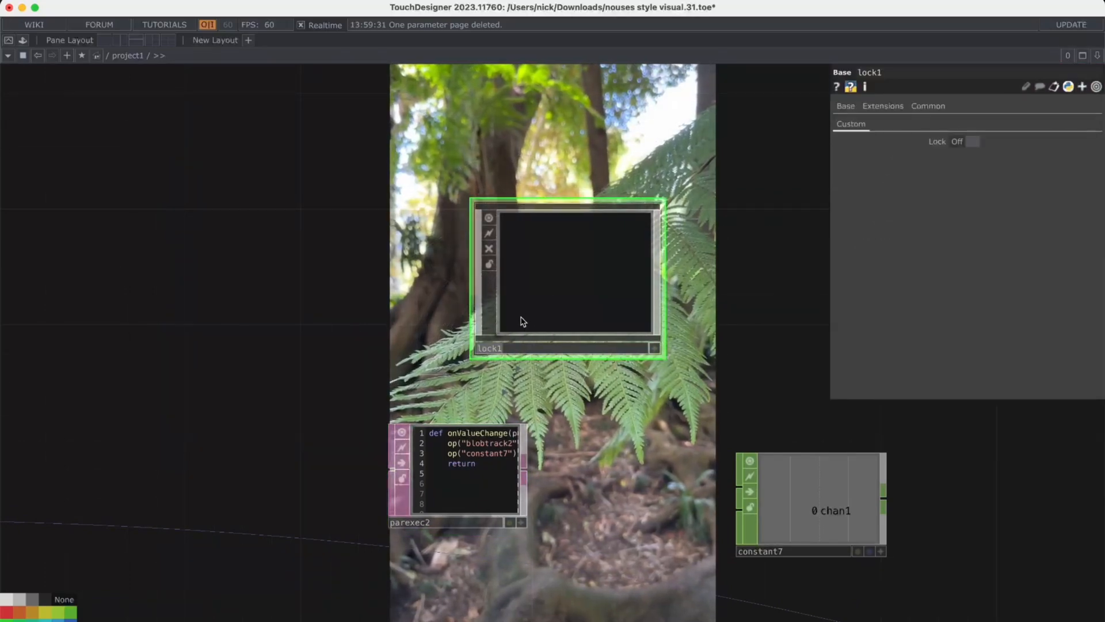
type("Base")
key("Return")
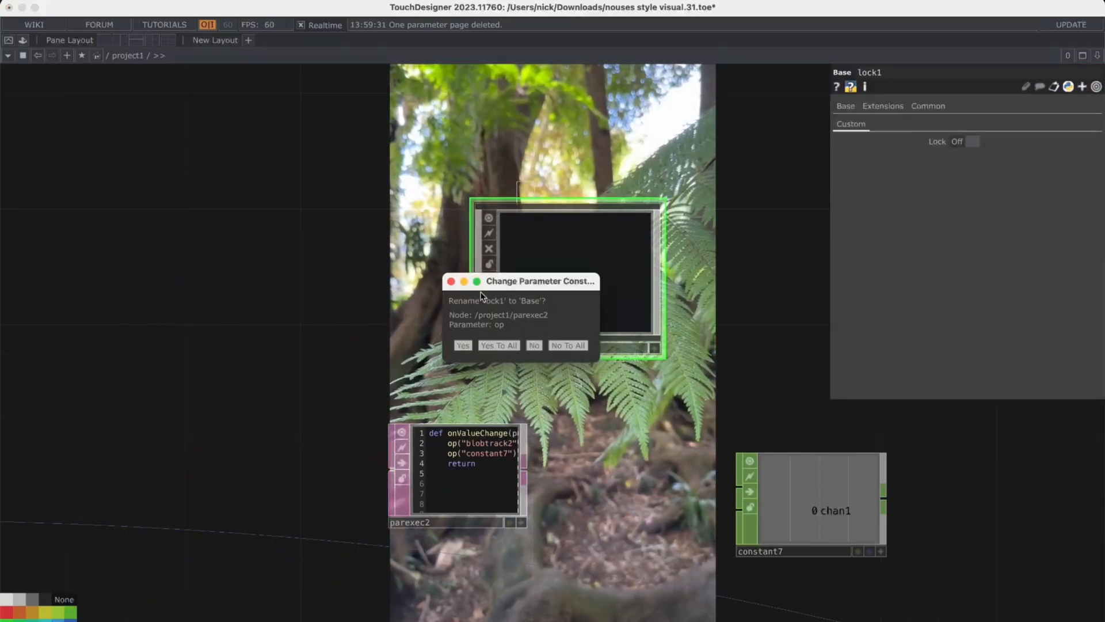
left_click(489, 344)
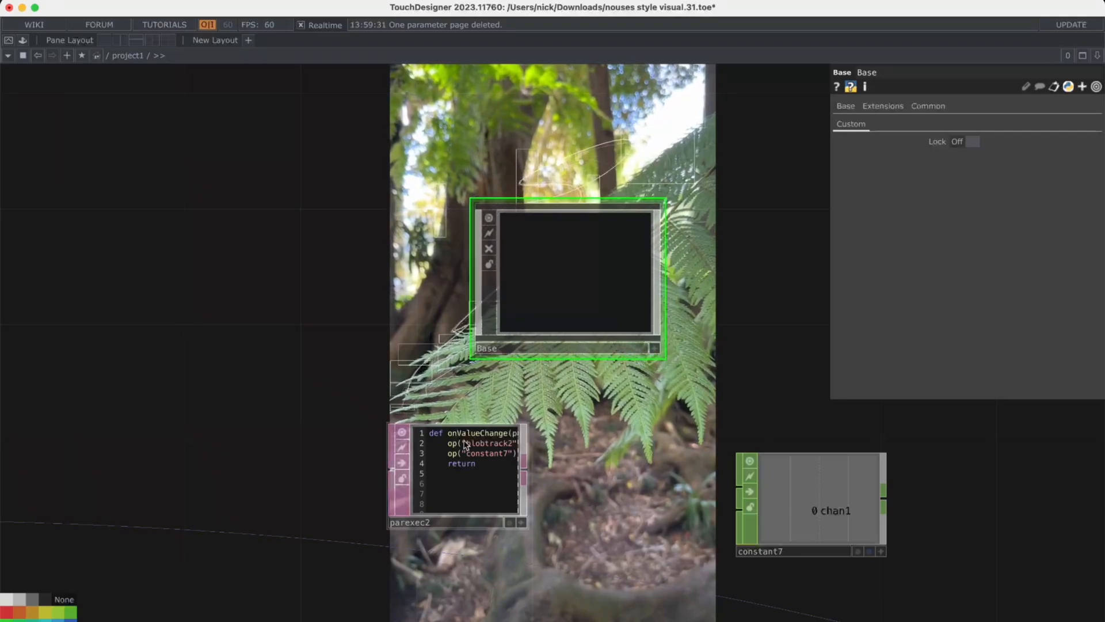
key("ctrl+z")
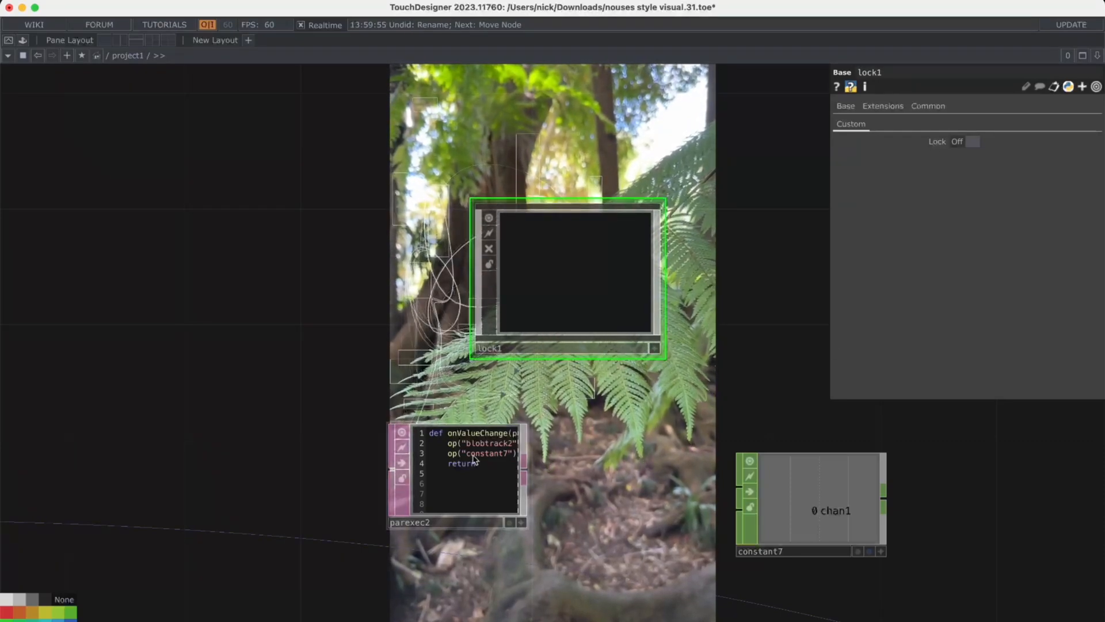
Step: Undo the last parameter paste on parexec2 and compare its OPs and Parameters entries with lock1's Lock toggle
left_click(478, 500)
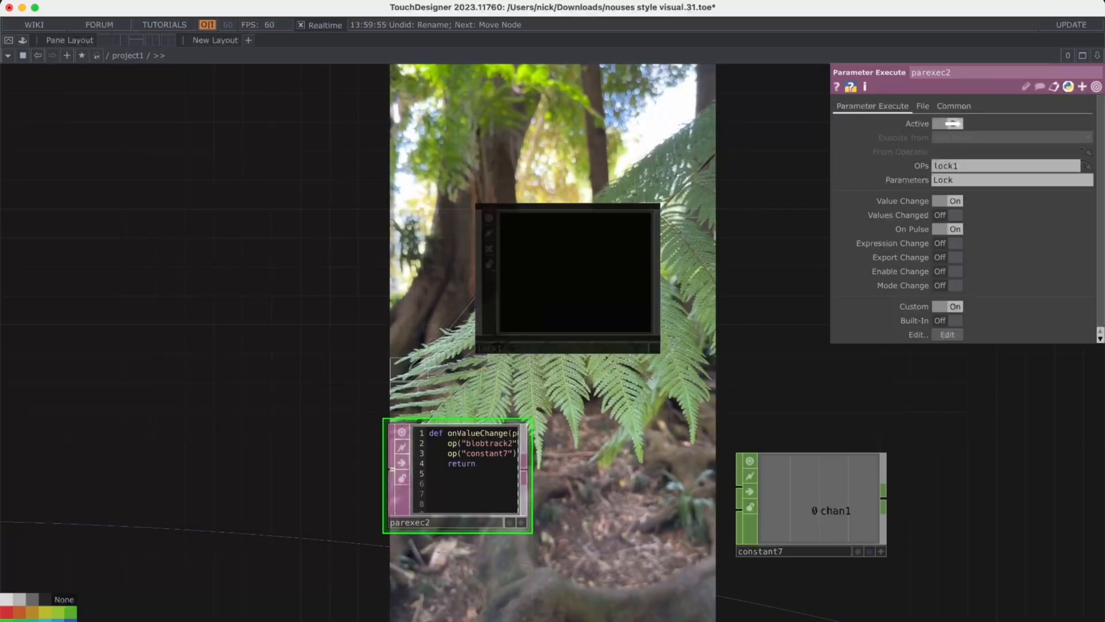
key("ctrl+z")
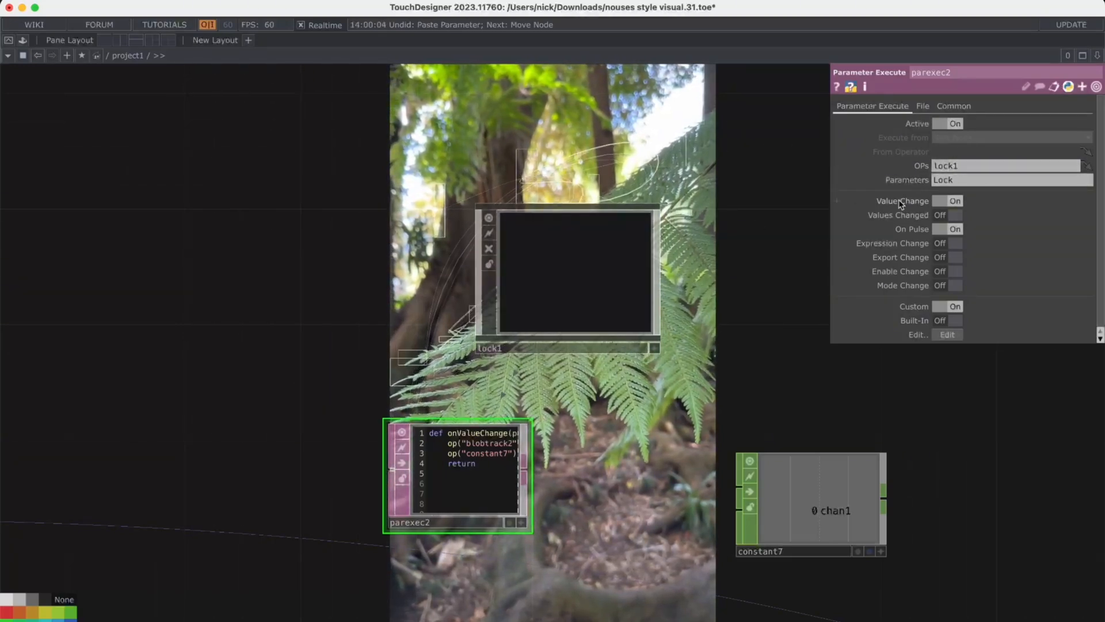
key("ctrl+z")
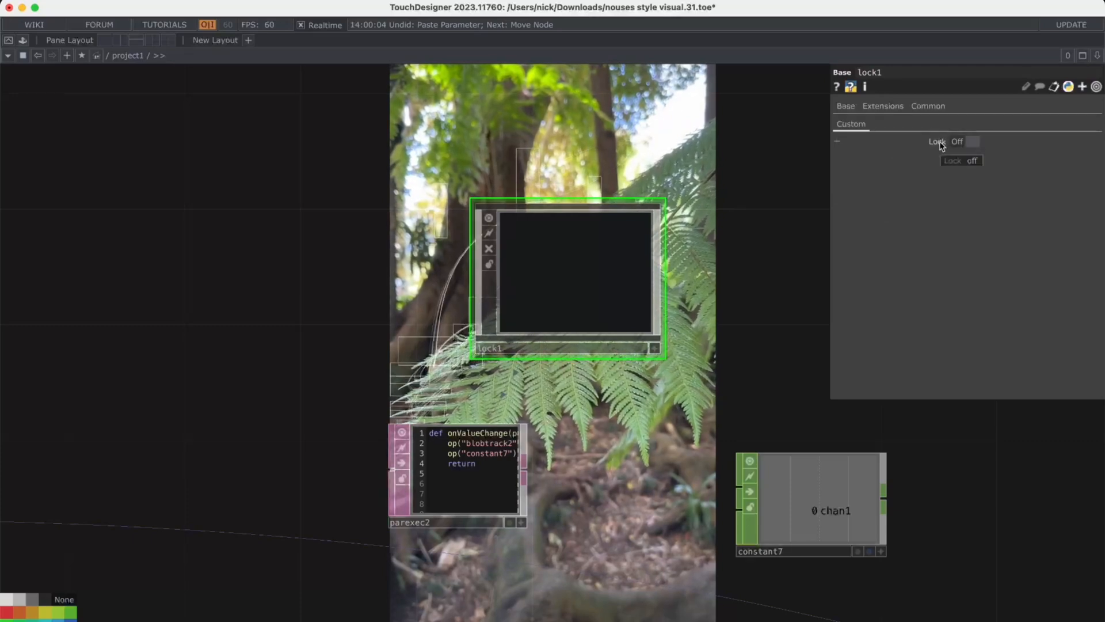
left_click(523, 448)
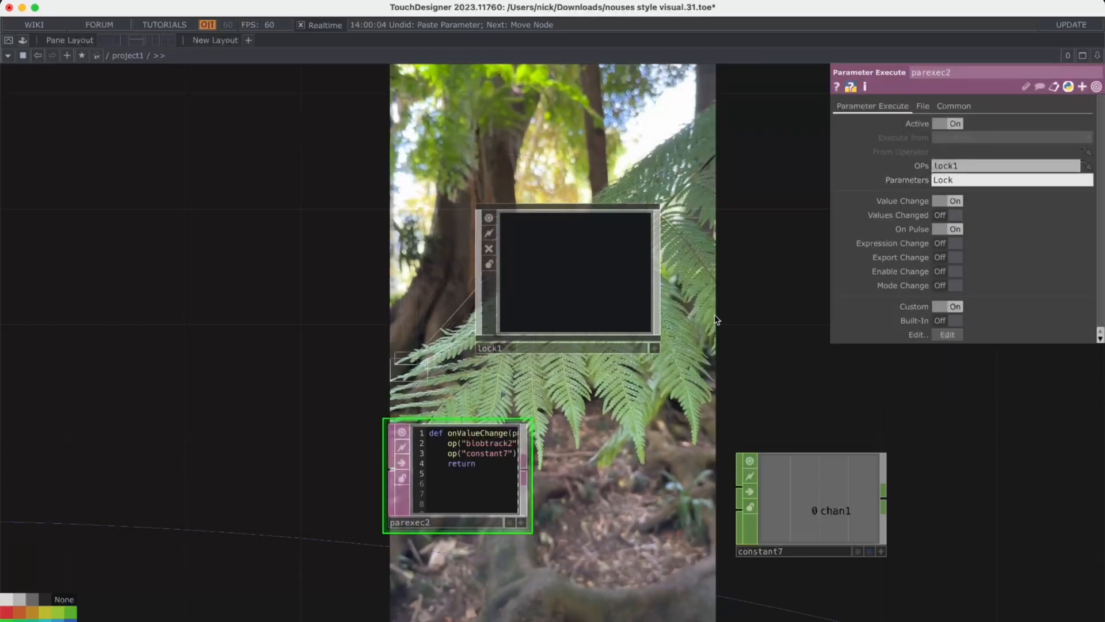
left_click(654, 288)
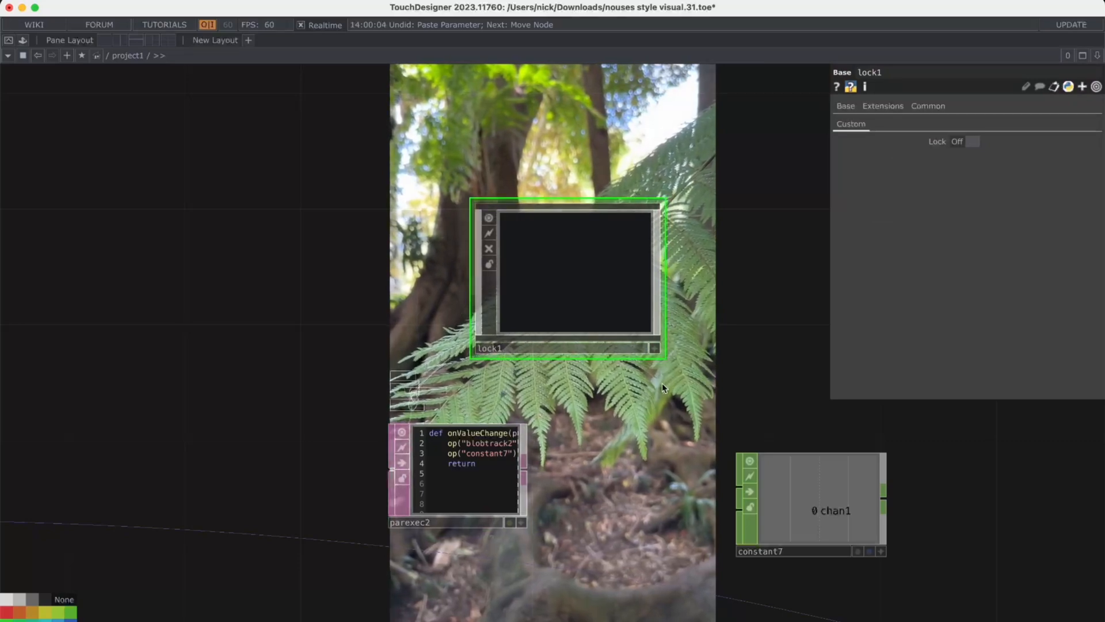
scroll(662, 383, "down", 5)
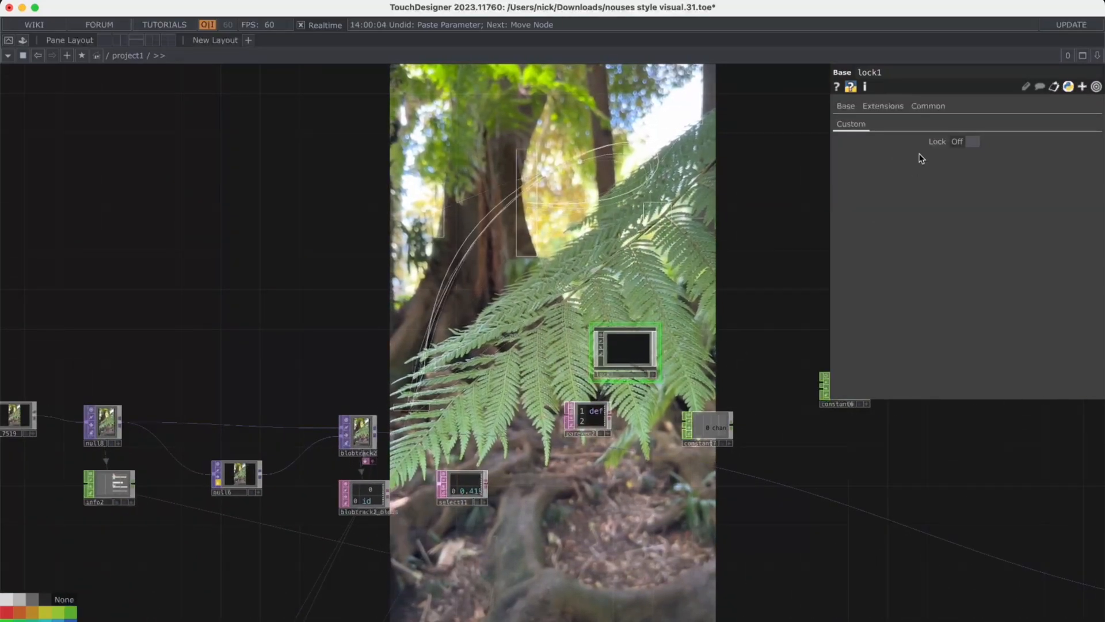
Step: Turn on lock1's Lock toggle and move constant7 across the network to just above switch2
left_click(970, 141)
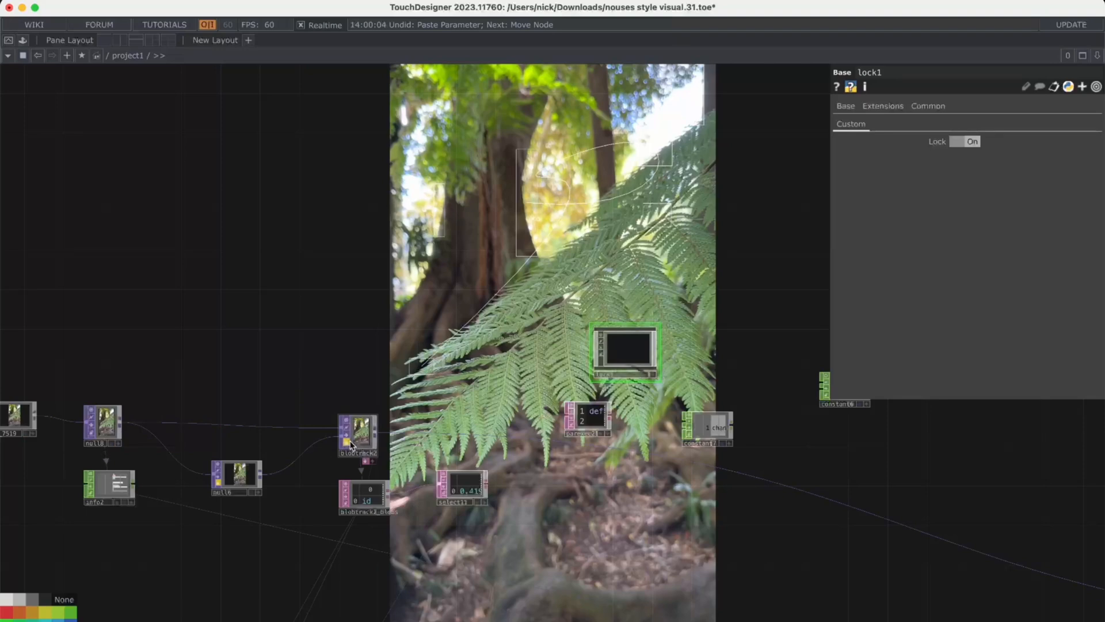
scroll(697, 514, "down", 5)
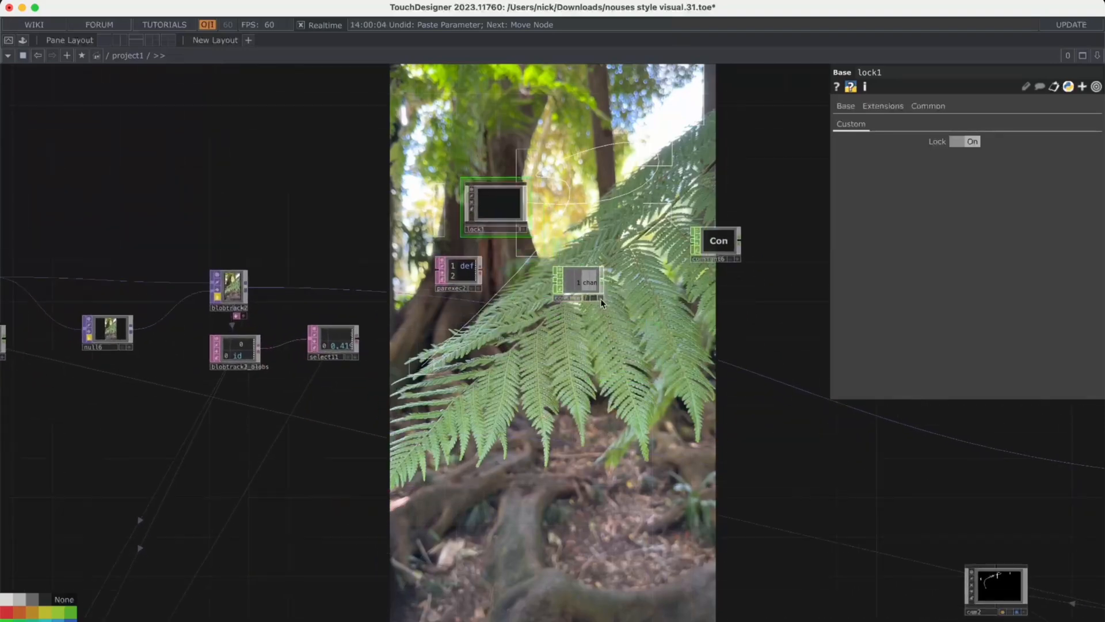
left_click_drag(611, 277, 757, 450)
scroll(608, 344, "down", 5)
scroll(608, 344, "right", 5)
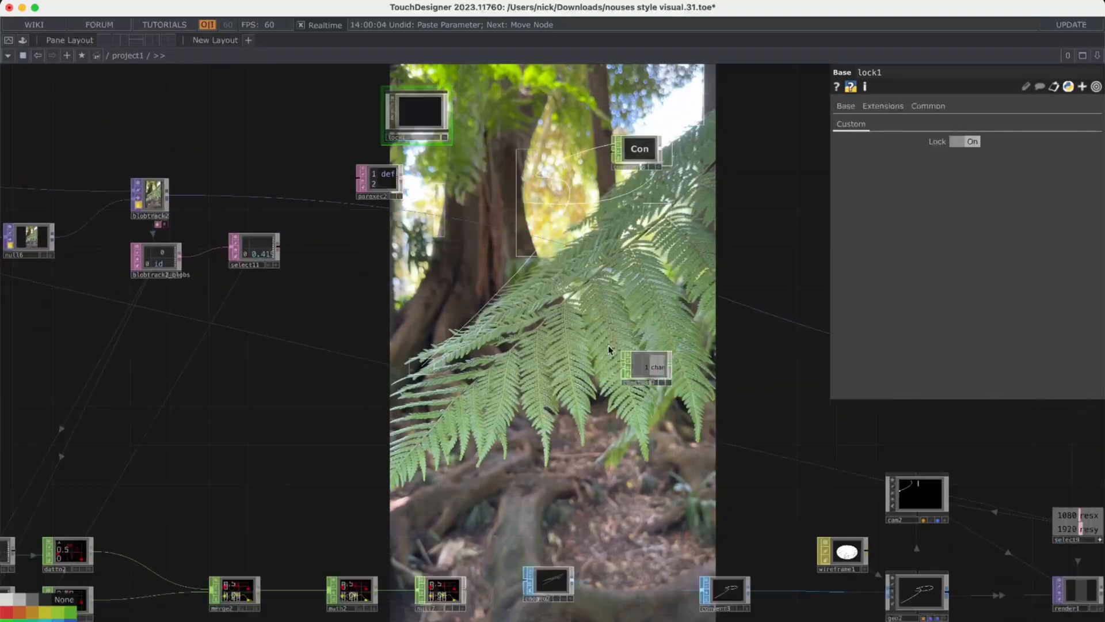
left_click_drag(554, 403, 387, 427)
scroll(391, 427, "down", 3)
left_click_drag(380, 354, 757, 398)
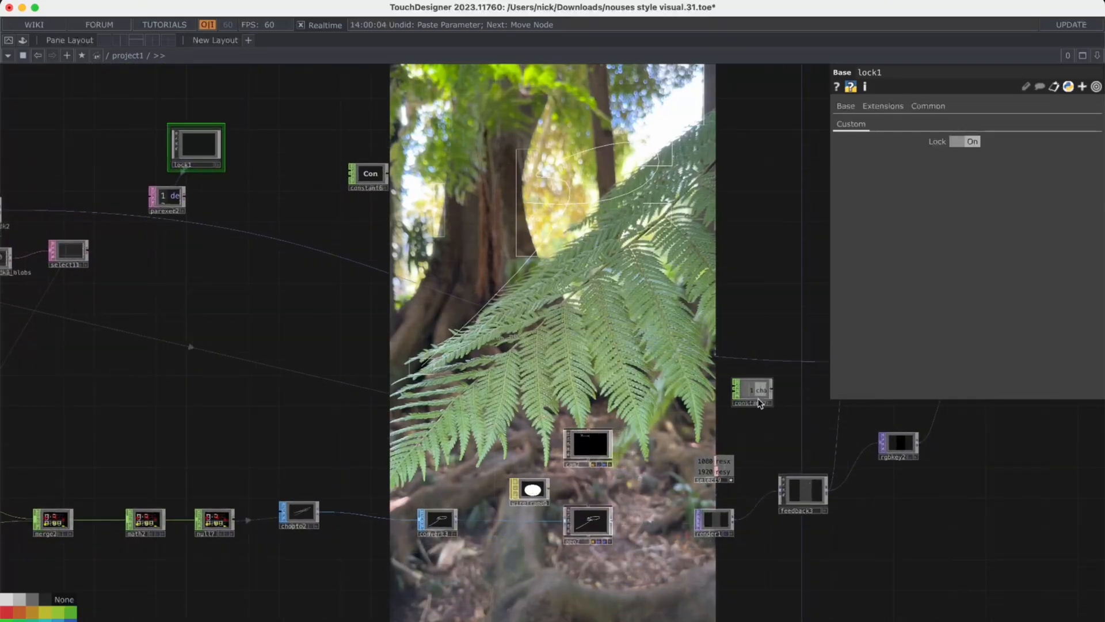
left_click_drag(605, 316, 321, 315)
left_click_drag(481, 387, 884, 252)
Step: Link constant7's chan1 channel to switch2's Index parameter
scroll(697, 338, "up", 5)
left_click_drag(659, 479, 961, 125)
left_click(964, 115)
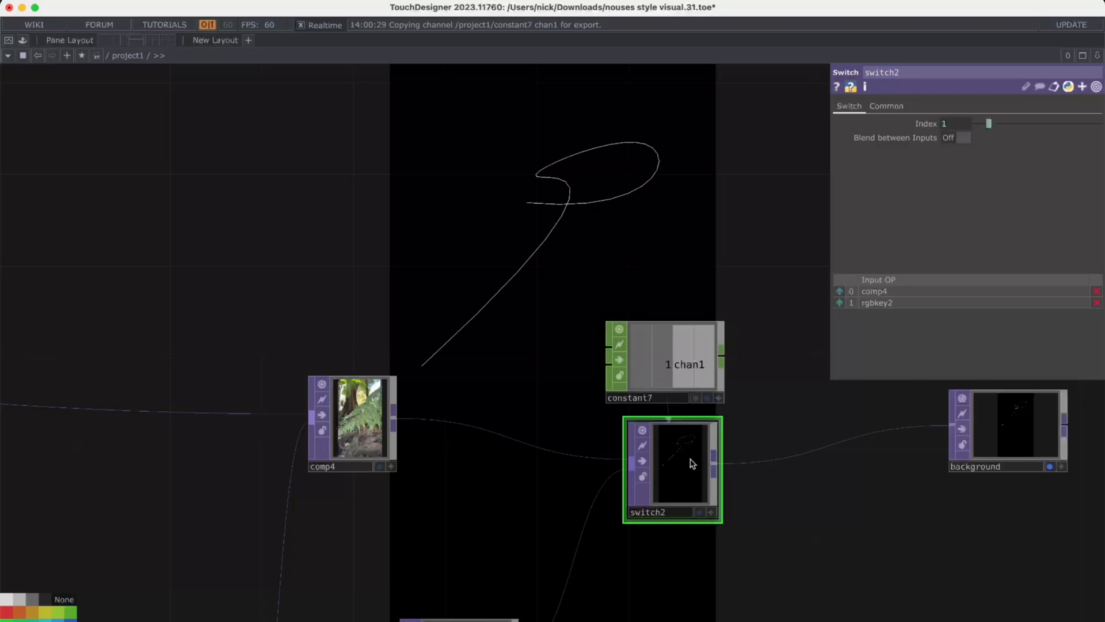
Step: Add a Displace TOP between rgbkey2 and switch2
scroll(614, 530, "down", 1)
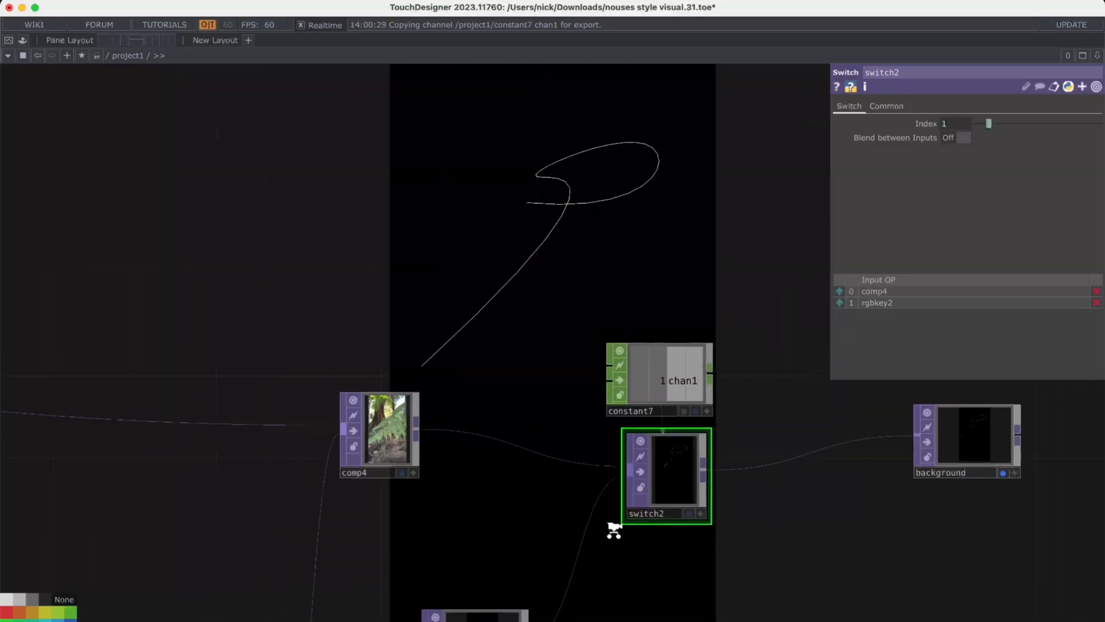
scroll(614, 530, "down", 2)
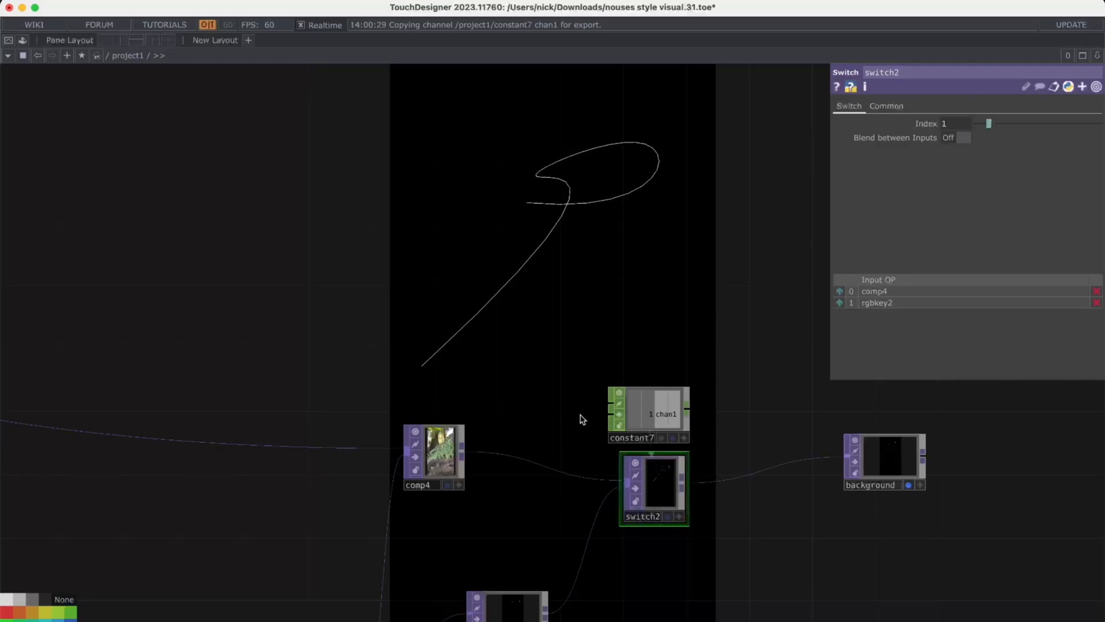
left_click_drag(535, 548, 541, 376)
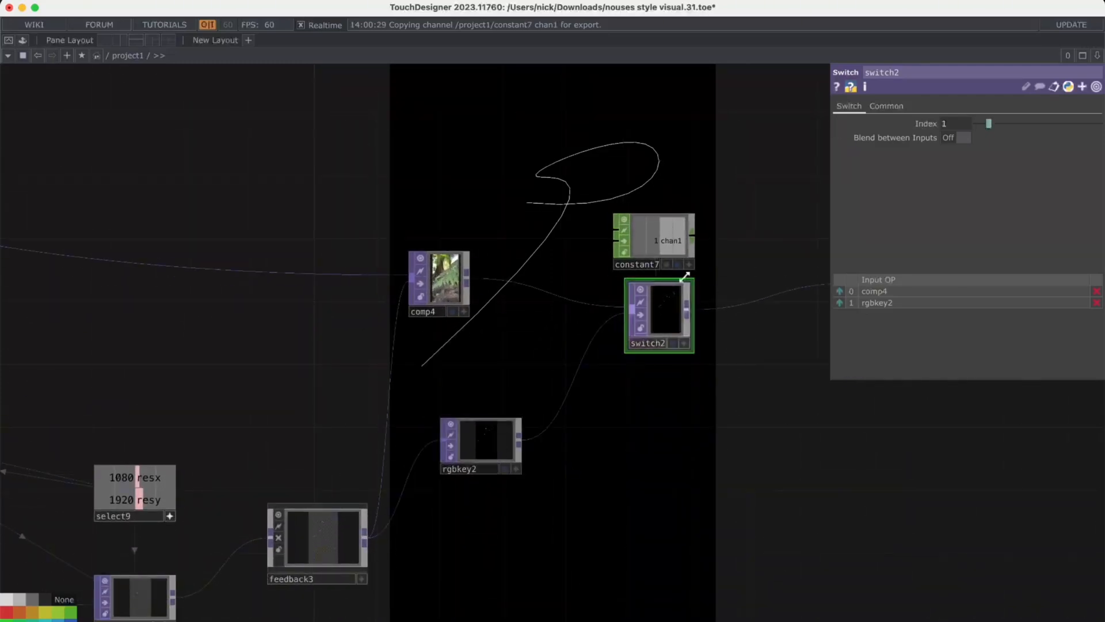
key("Tab")
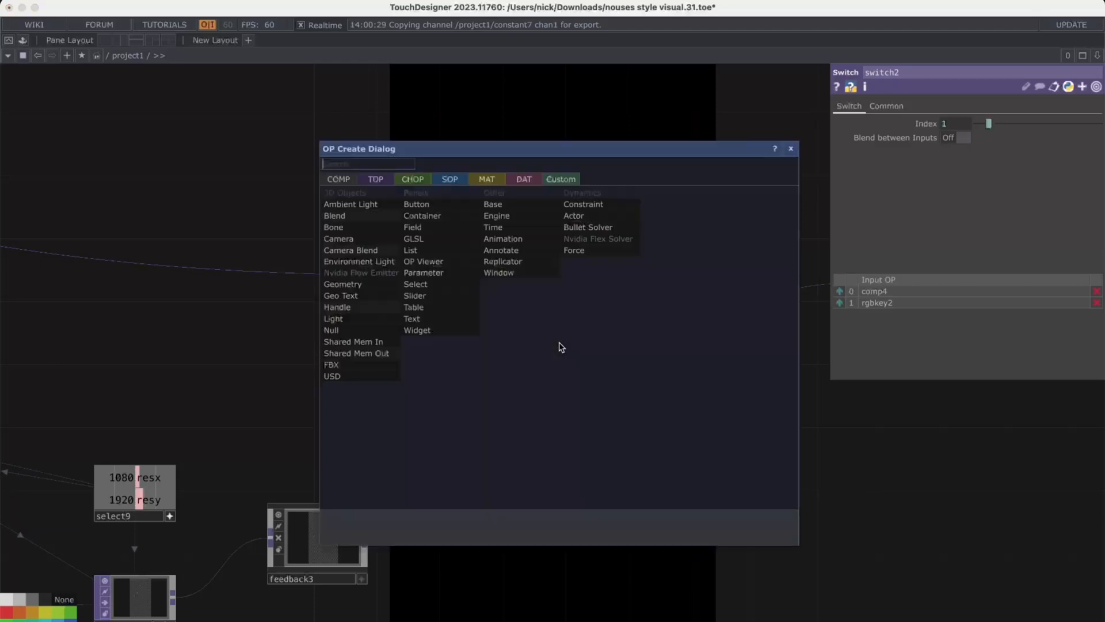
type("disp")
left_click(375, 179)
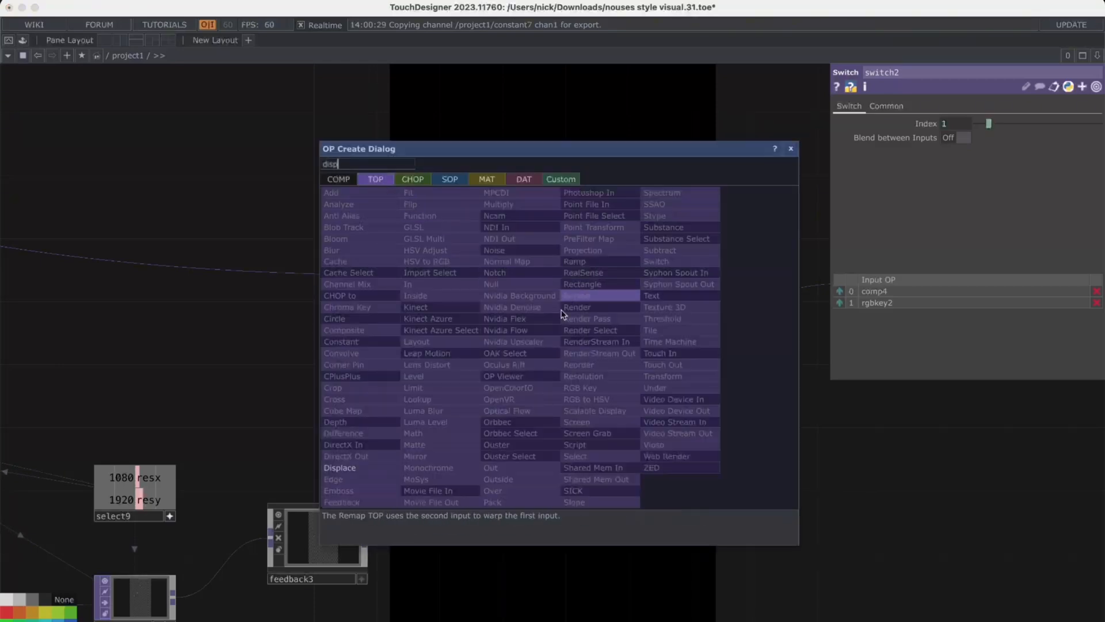
left_click(361, 460)
left_click(575, 373)
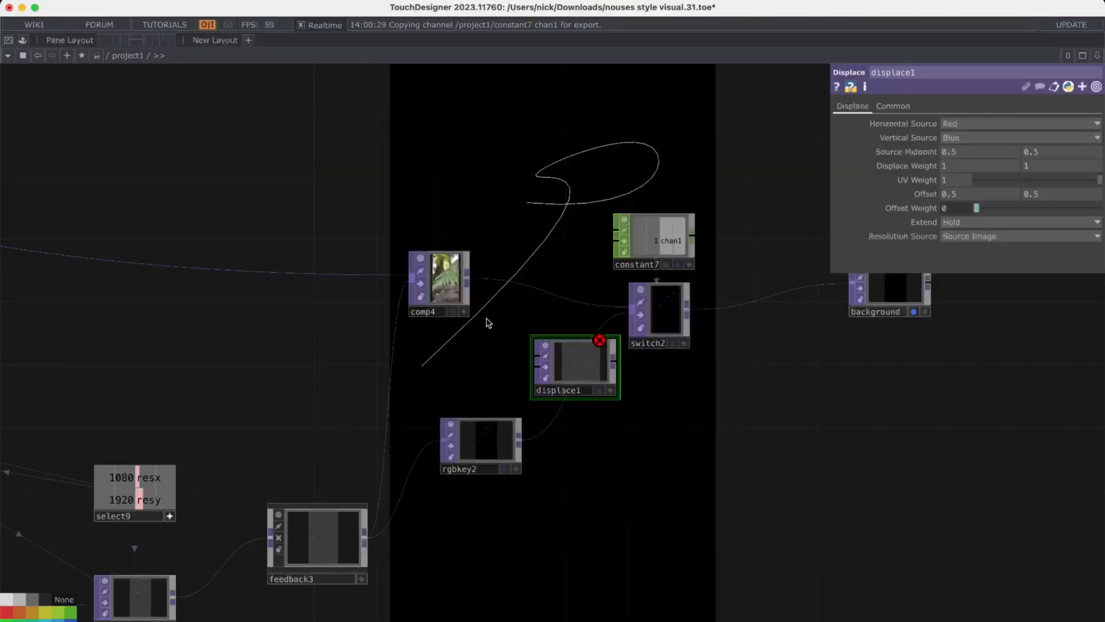
Step: Connect comp4 and rgbkey2 to displace1's first and second inputs, and display displace1 as the backdrop instead of background
left_click_drag(470, 278, 525, 369)
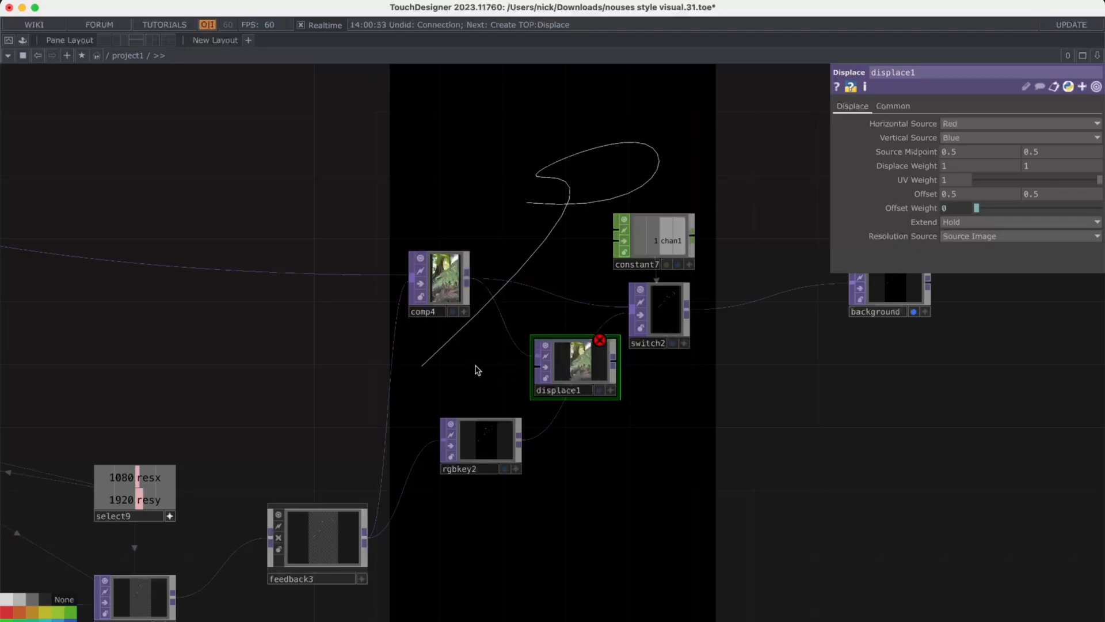
scroll(476, 371, "down", 2)
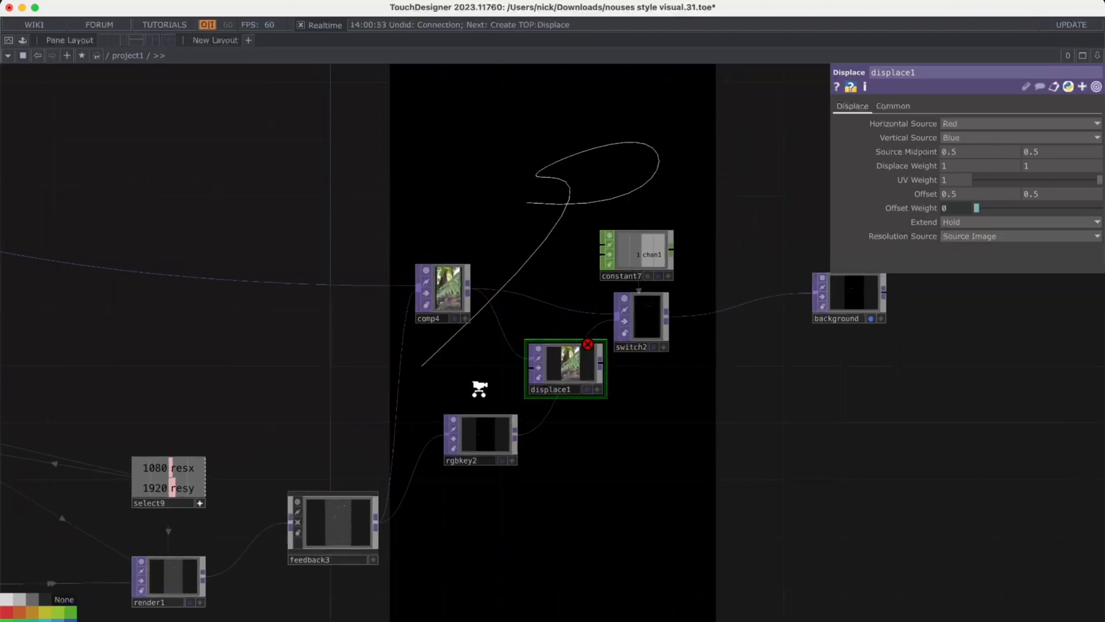
left_click_drag(494, 429, 440, 429)
mouse_move(498, 401)
left_mouse_down()
mouse_move(579, 378)
mouse_move(502, 392)
left_mouse_up()
left_click(585, 391)
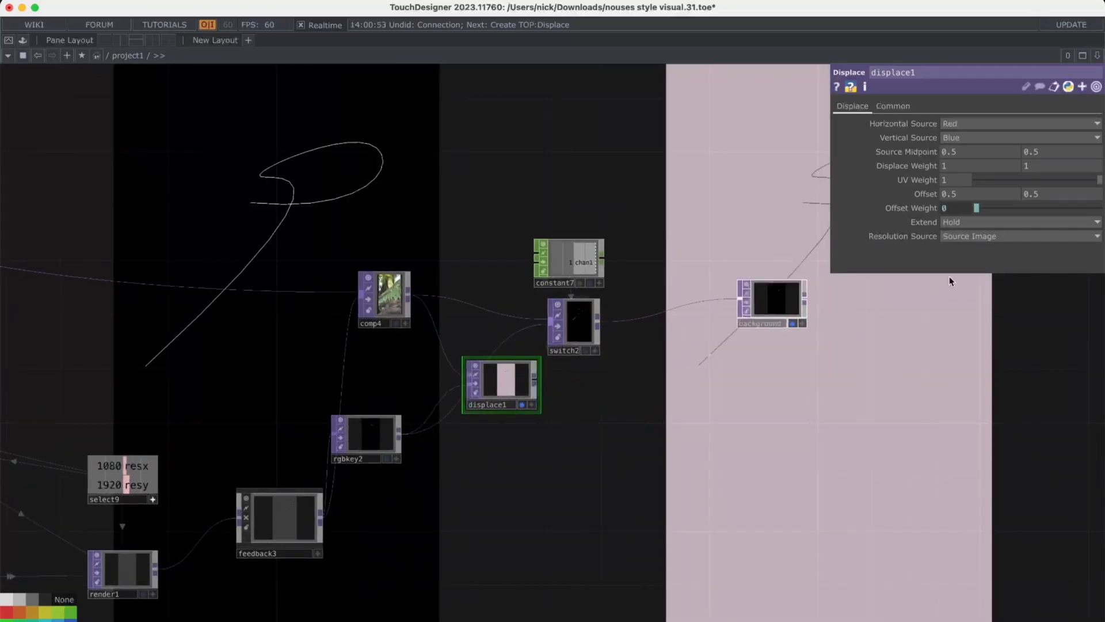
left_click(792, 324)
Step: Set displace1's Extend to Repeat, its horizontal Displace Weight to 0.1 and its UV Weight to 0.482
left_click(981, 222)
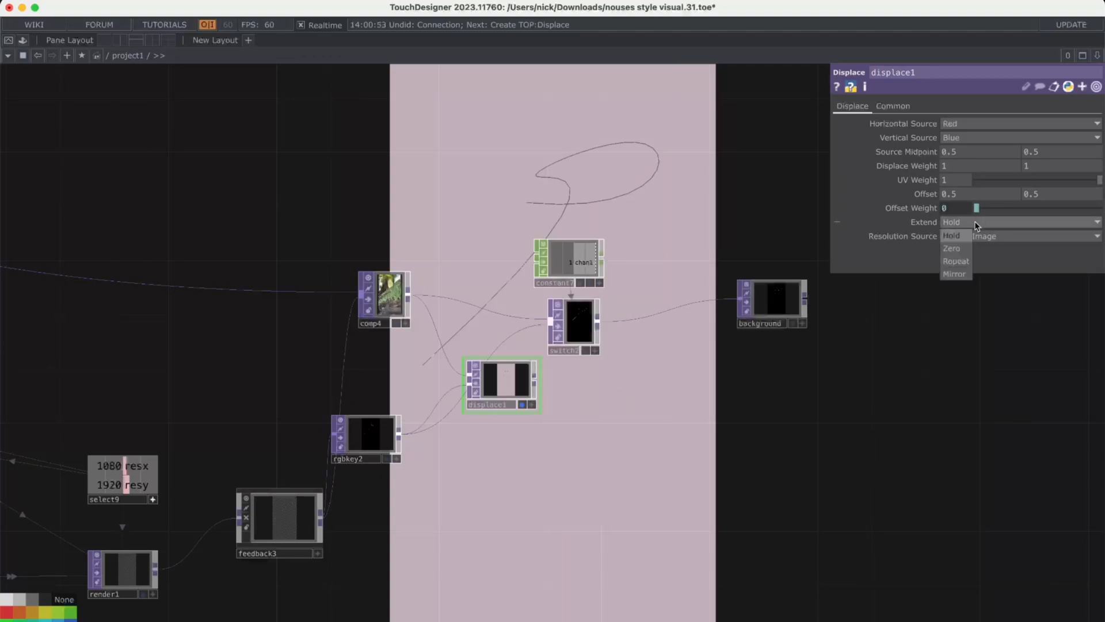
left_click(953, 274)
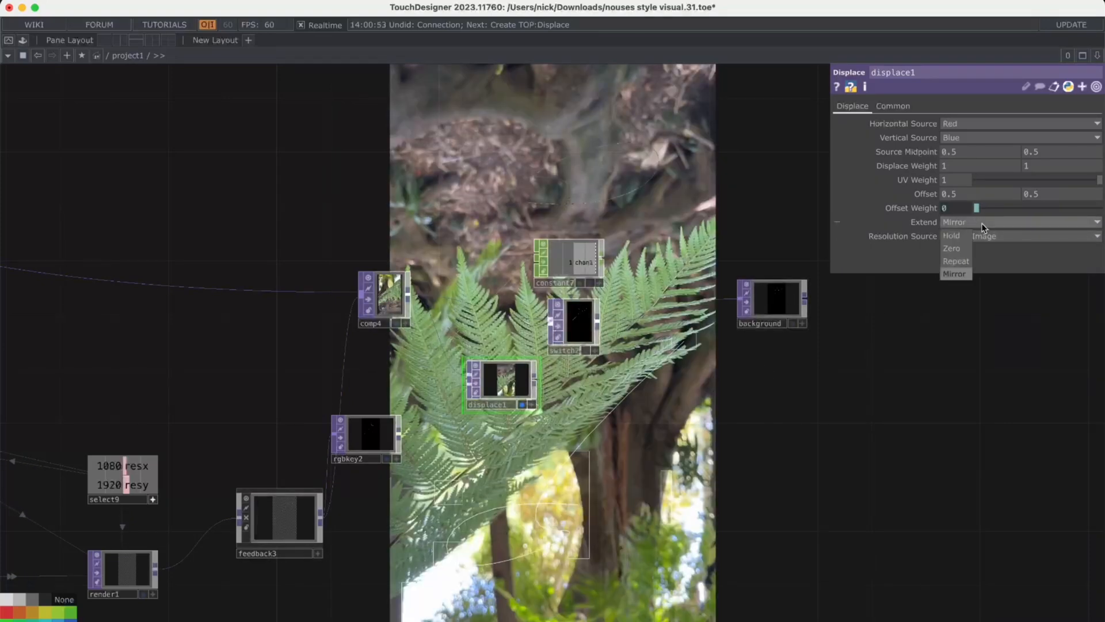
left_click(957, 261)
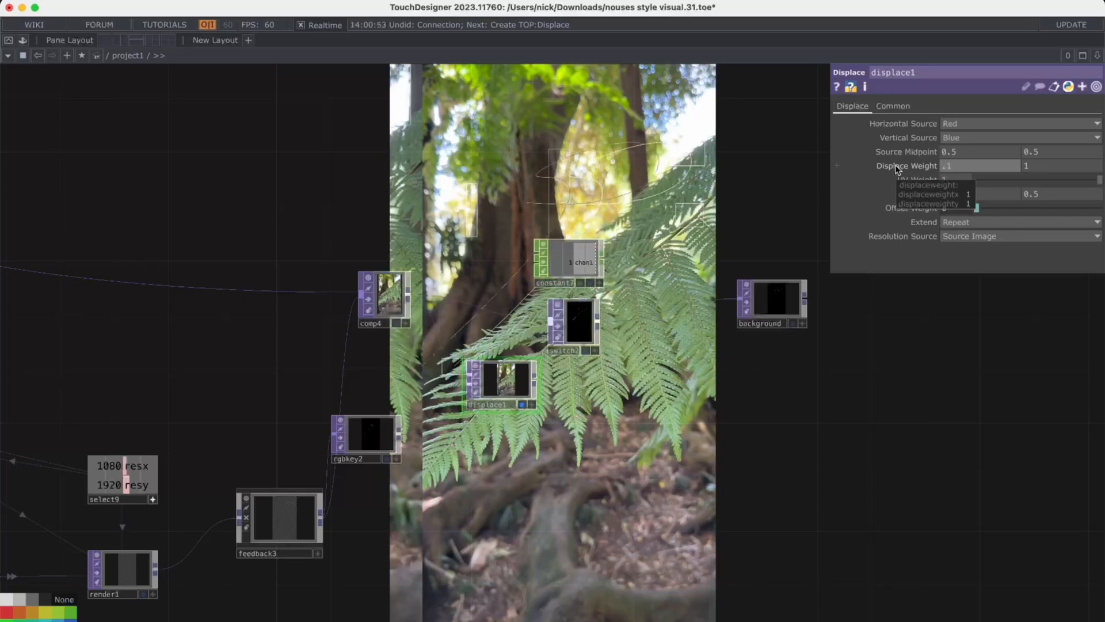
left_click(1038, 179)
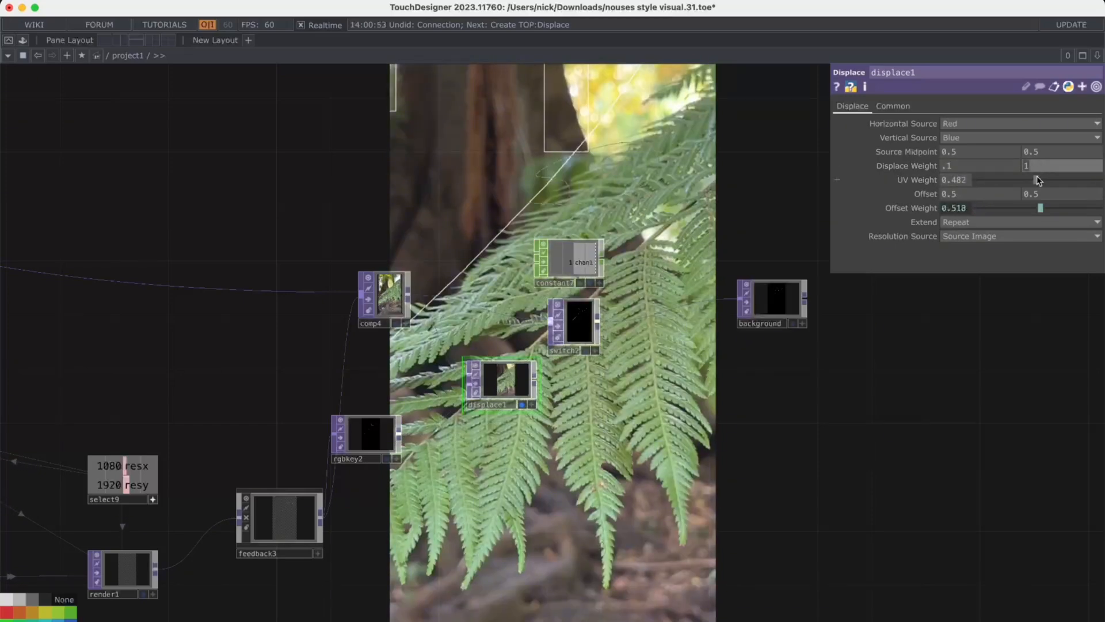
Step: Try a UV Weight of 1 and a vertical Displace Weight of .11 on displace1, and undo both changes
left_click_drag(1037, 177, 1098, 178)
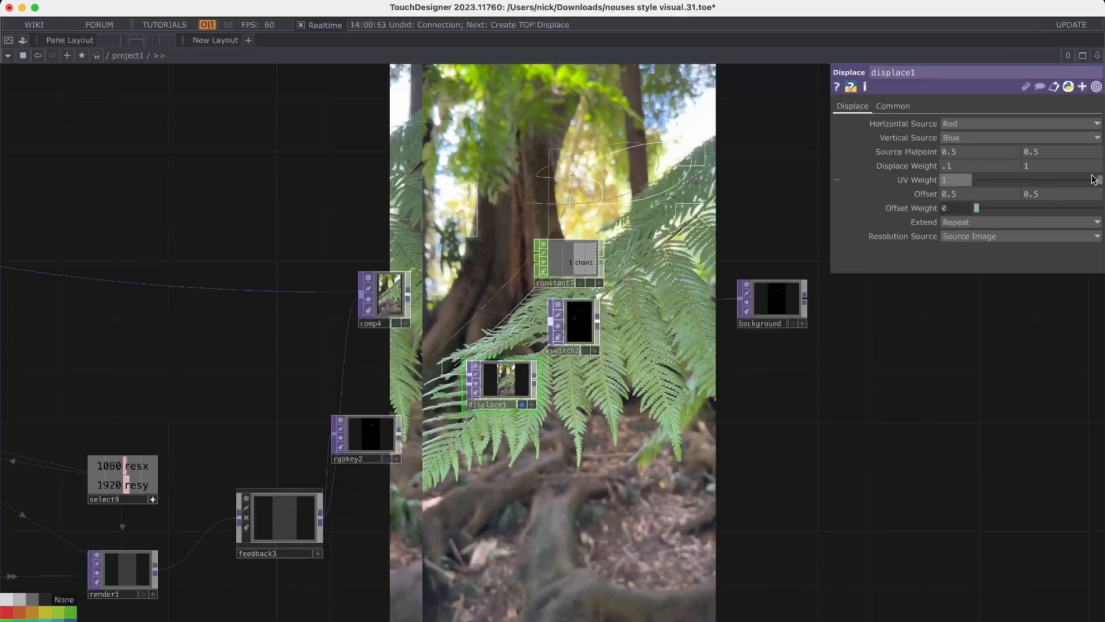
left_click(1035, 169)
type(".11")
key("Return")
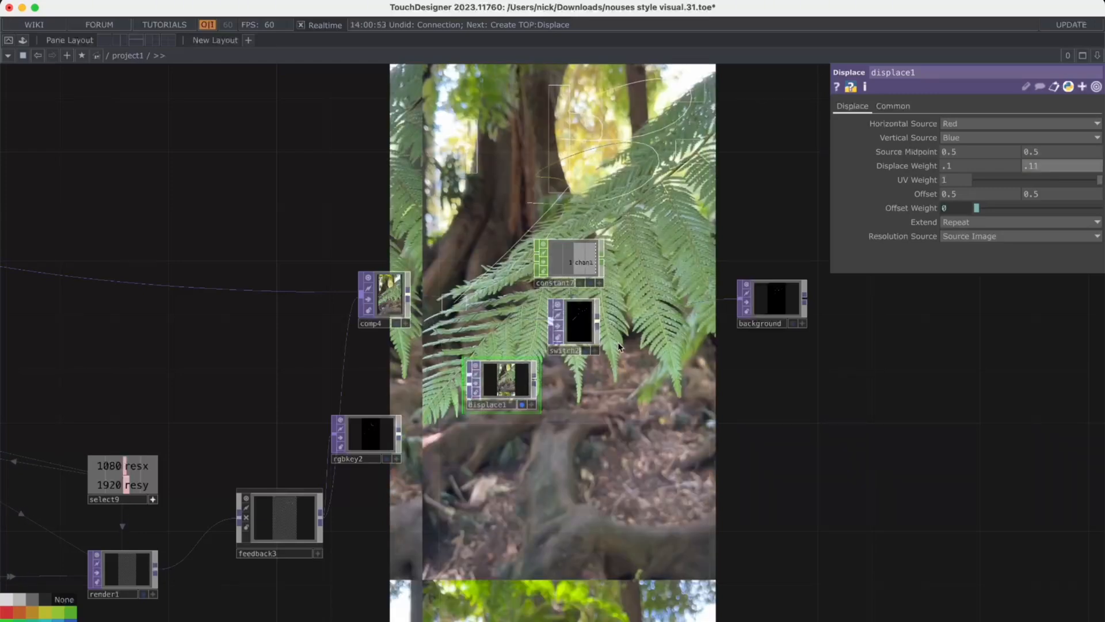
key("super+z")
key("super+z")
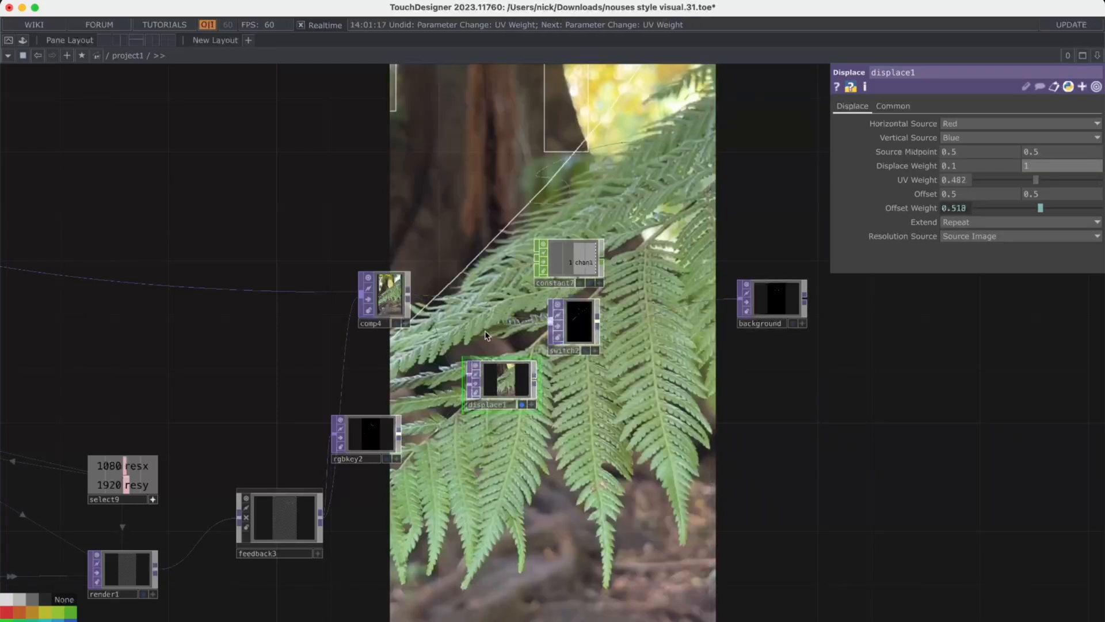
Step: Feed comp4 into displace1's second input and insert a Slope TOP on the wire between them
scroll(485, 335, "up", 2)
left_click_drag(398, 293, 467, 392)
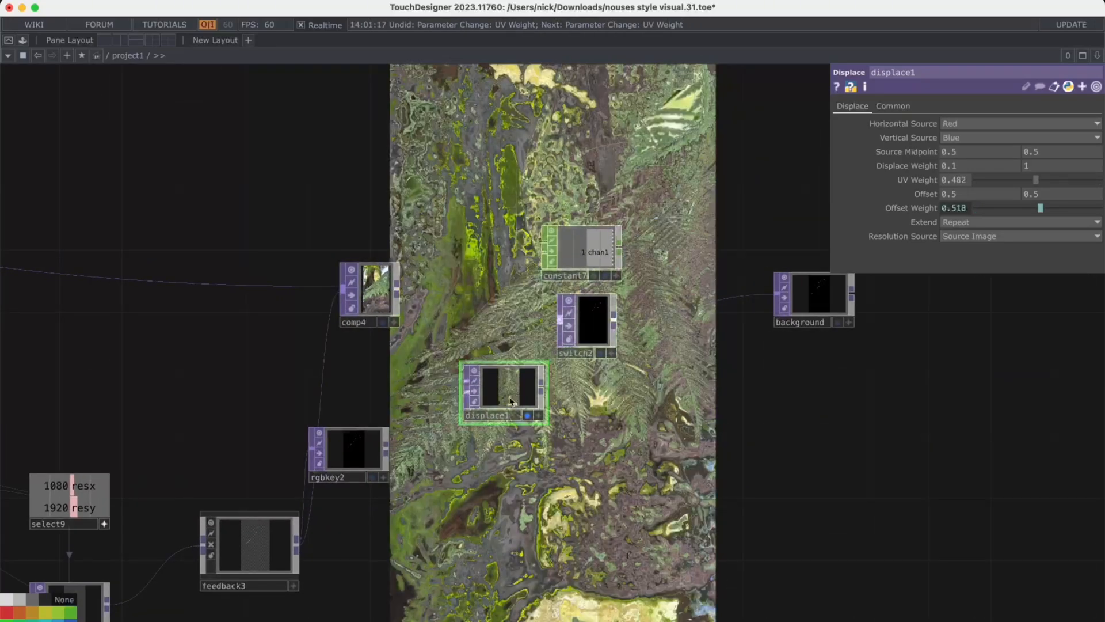
right_click(436, 361)
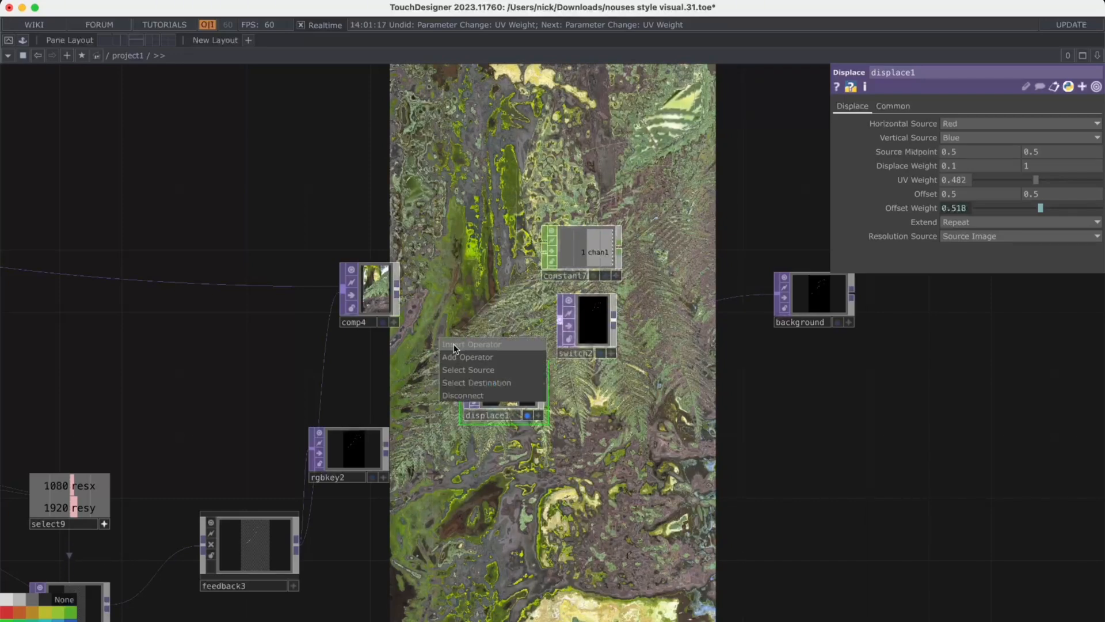
left_click(455, 346)
type("slop")
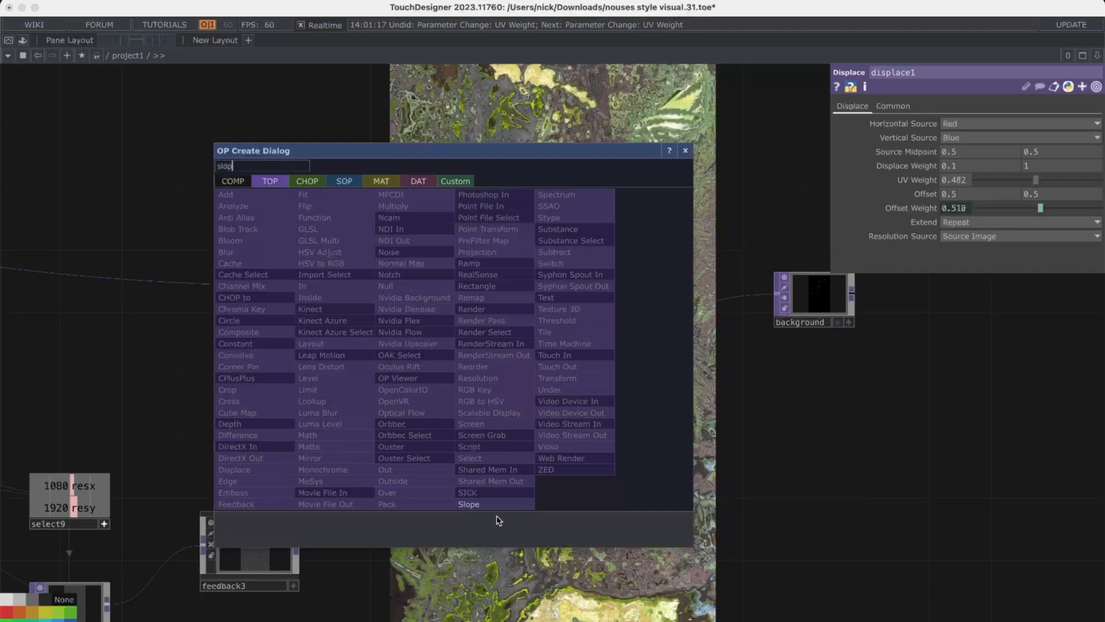
left_click(490, 505)
left_click(554, 450)
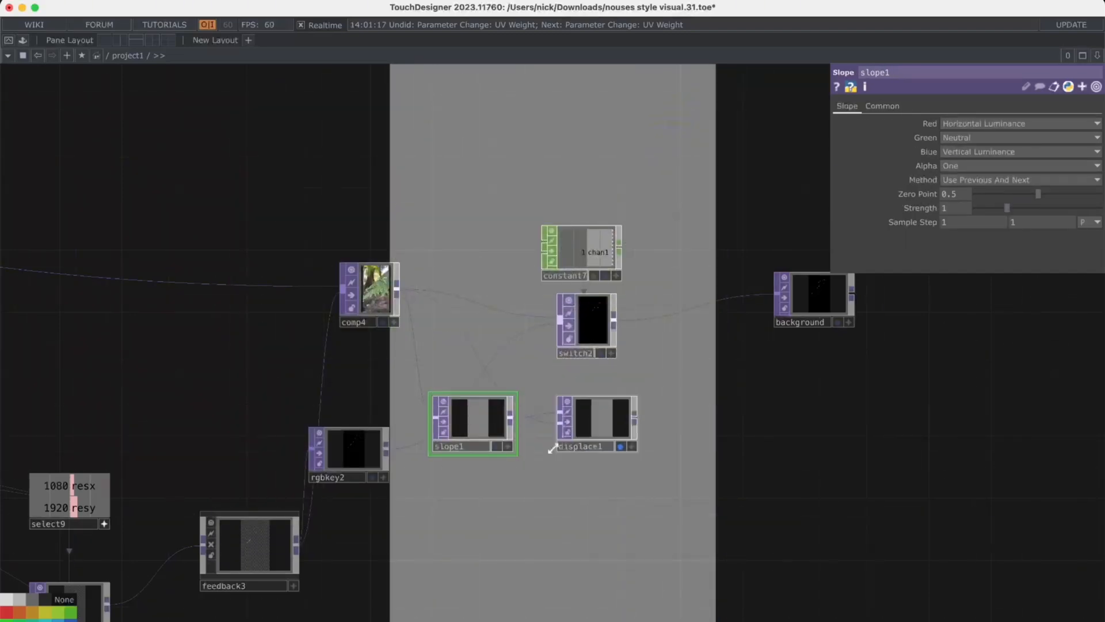
Step: Connect comp4 directly to displace1's first input and move slope1 and displace1 closer to comp4
left_click_drag(489, 423, 475, 411)
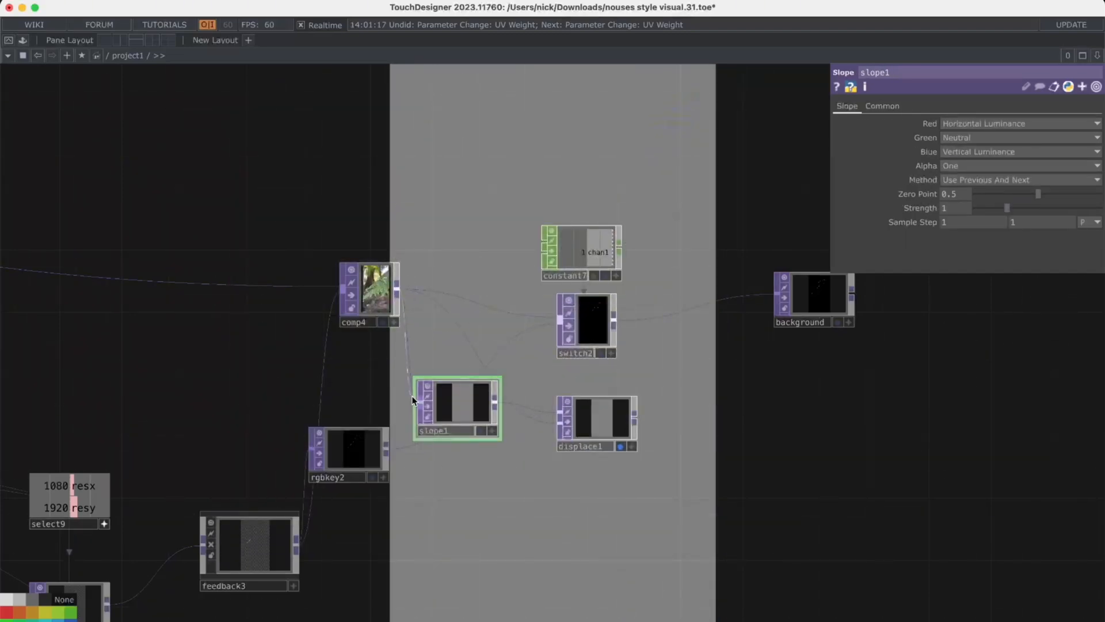
left_click(554, 416)
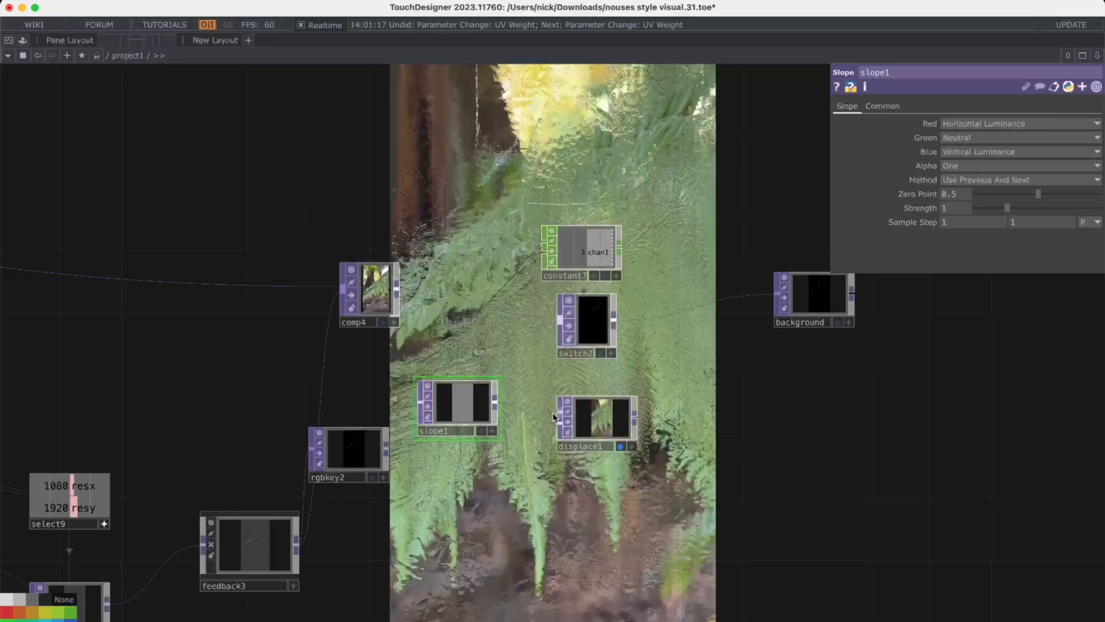
left_click_drag(609, 417, 563, 417)
left_click(604, 348)
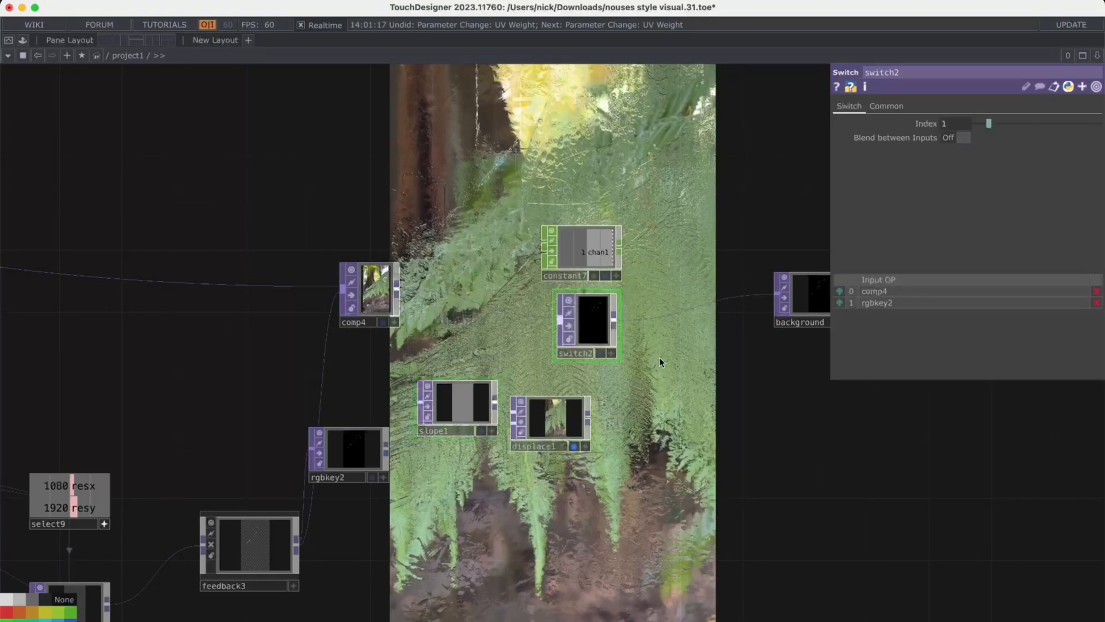
scroll(582, 370, "right", 5)
scroll(588, 400, "up", 1)
right_click_drag(448, 182, 748, 372)
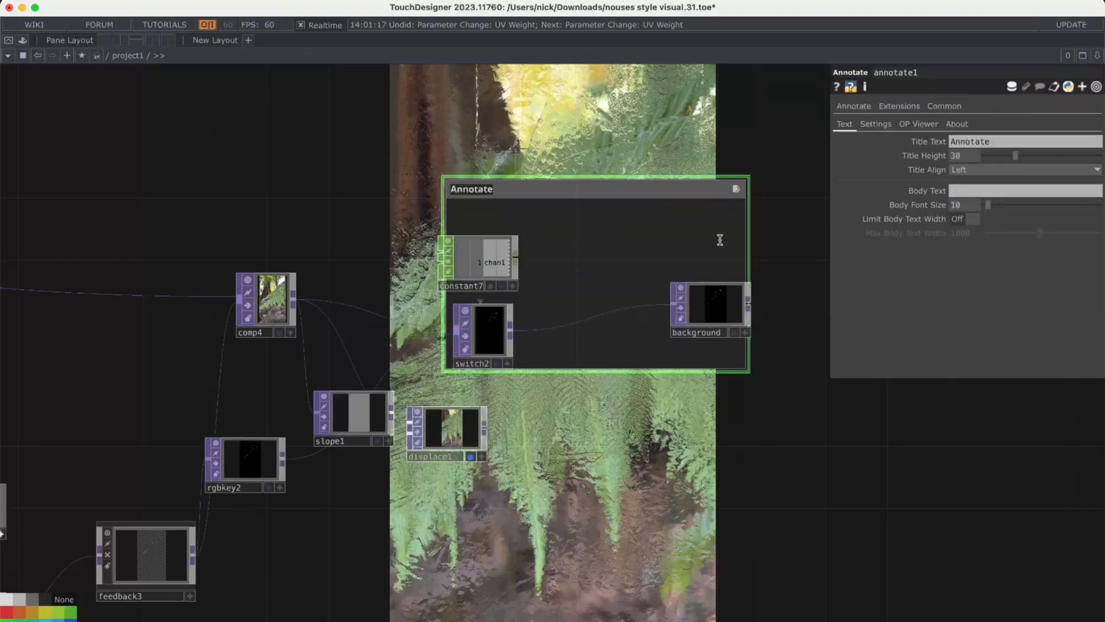
key("super+z")
Step: Rewire switch2 with comp4 as its first input and displace1 as its second, and reconnect comp4 to displace1's first input
left_click(691, 334)
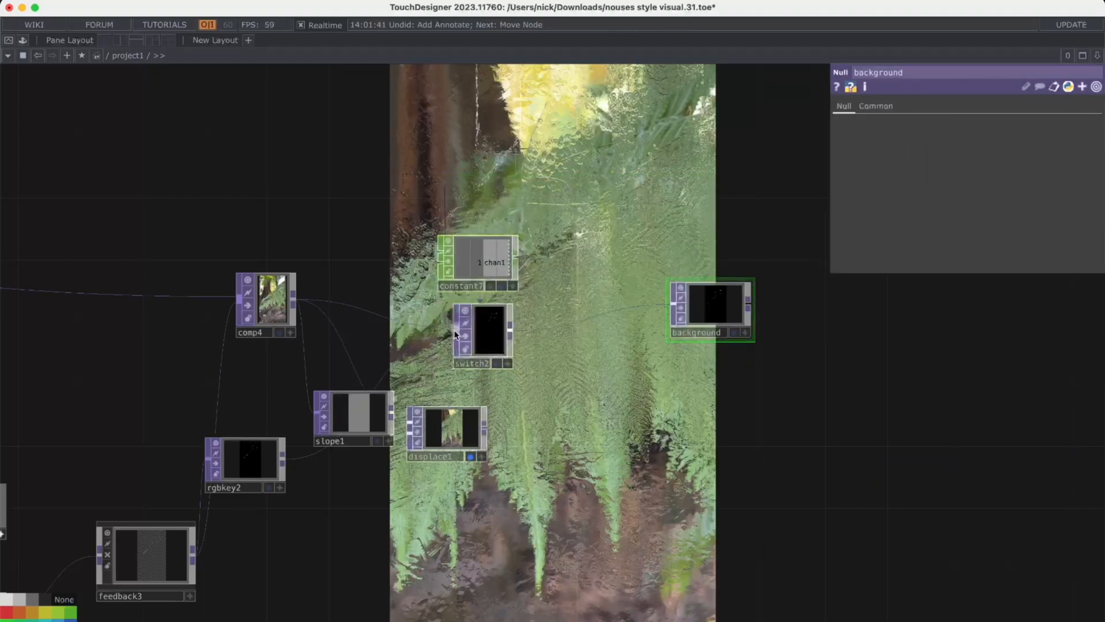
left_click_drag(458, 335, 483, 331)
left_click(483, 331)
key("super+z")
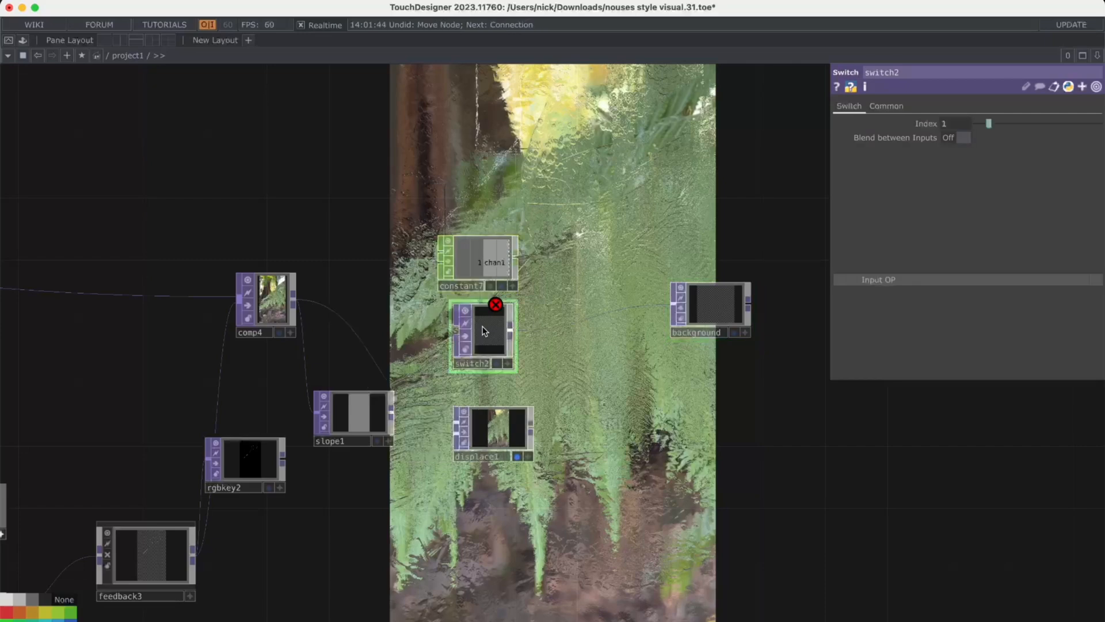
key("super+z")
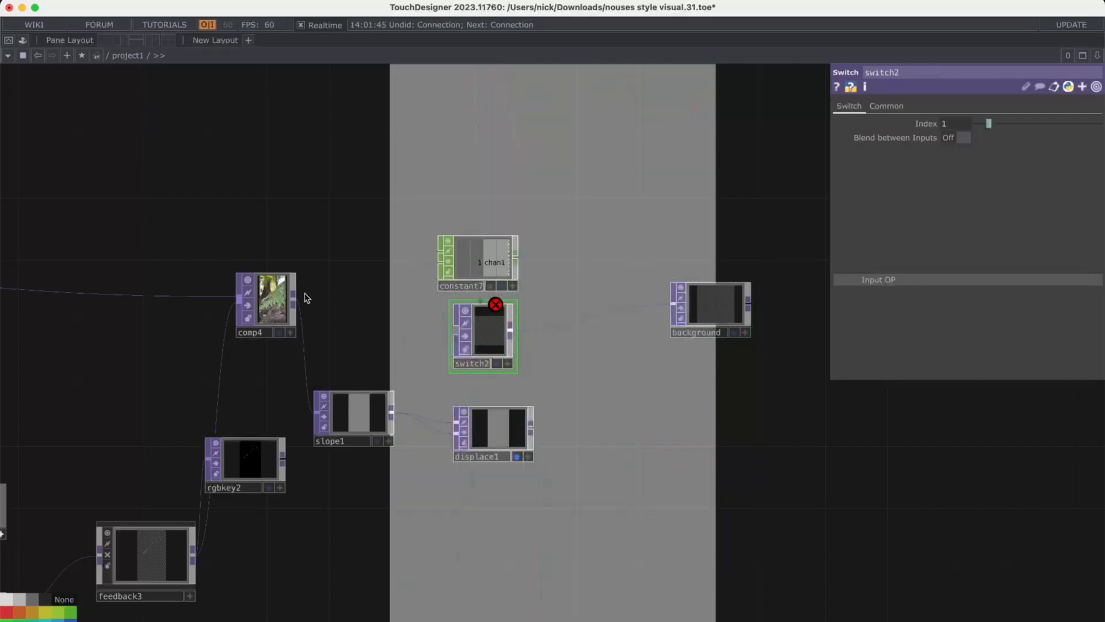
left_click_drag(421, 308, 441, 328)
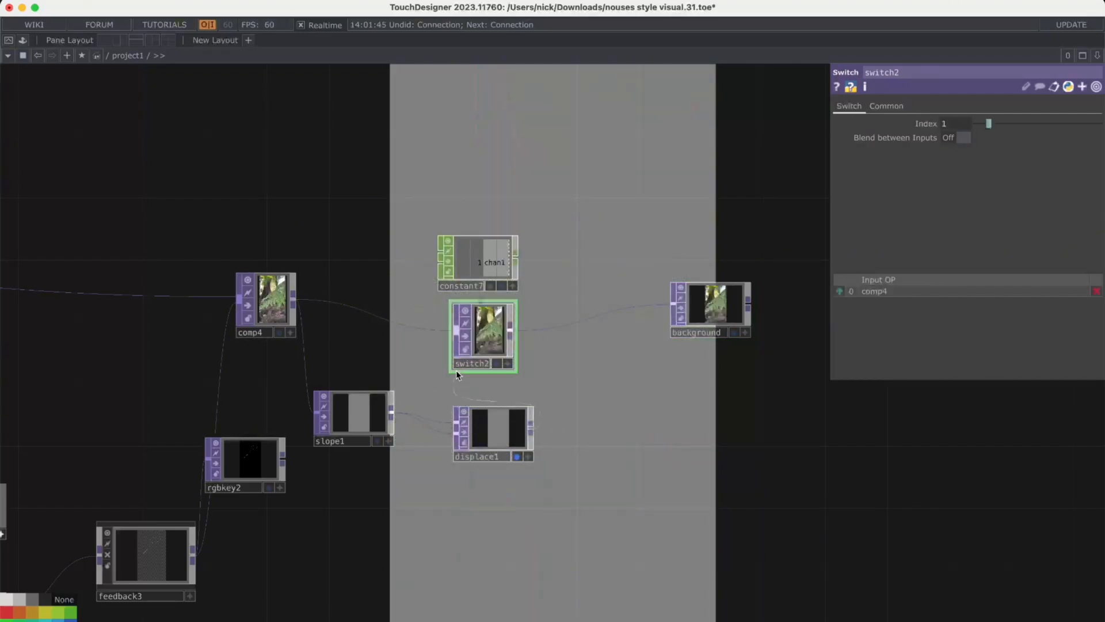
left_click_drag(457, 375, 467, 346)
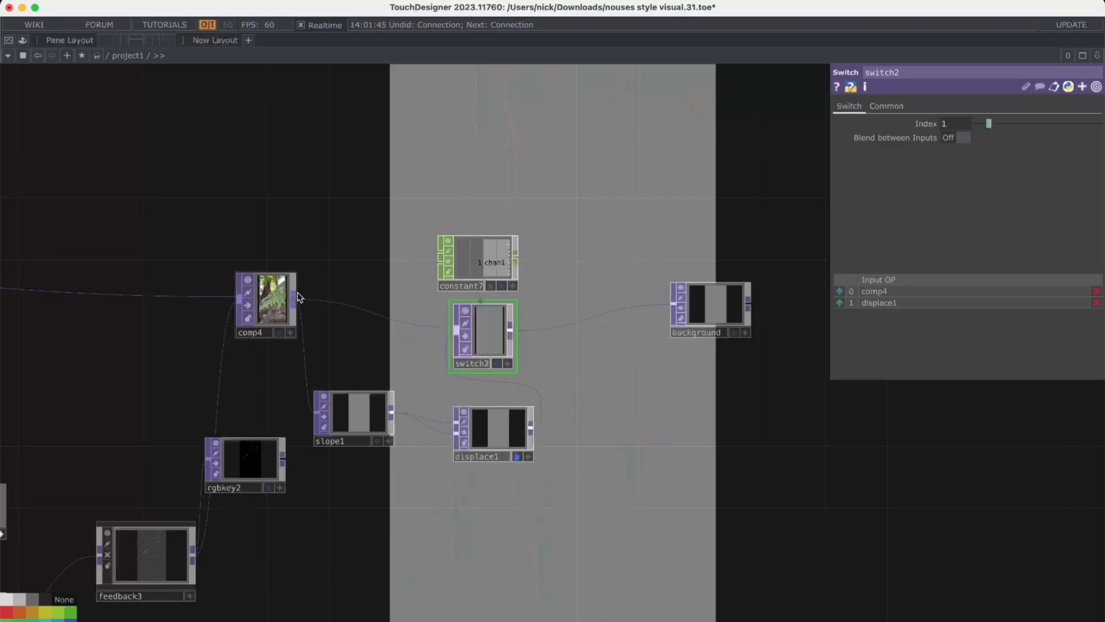
left_click_drag(429, 422, 429, 422)
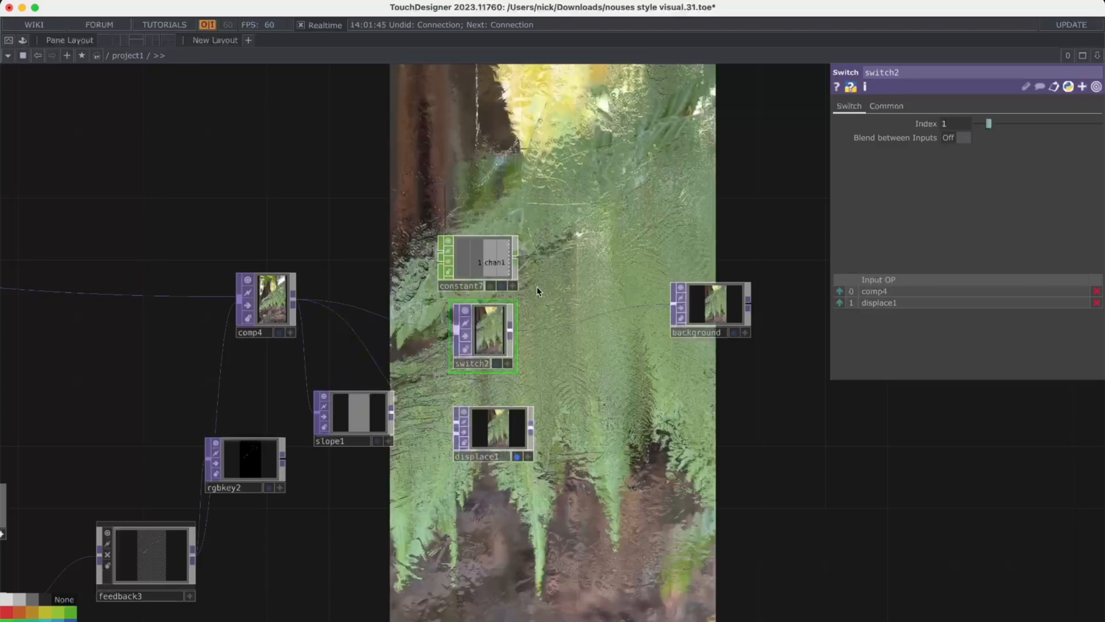
Step: Move constant7, switch2 and background away from displace1 and insert a Composite TOP on the wire between displace1 and switch2
left_click_drag(690, 454, 603, 323)
scroll(578, 339, "down", 5)
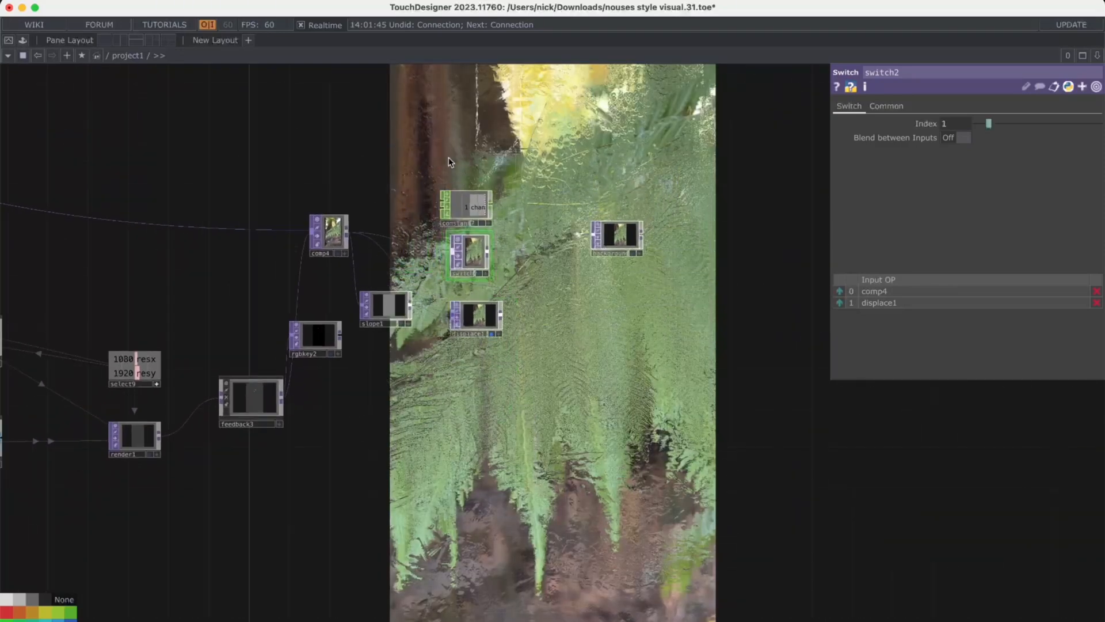
left_click_drag(477, 257, 668, 257)
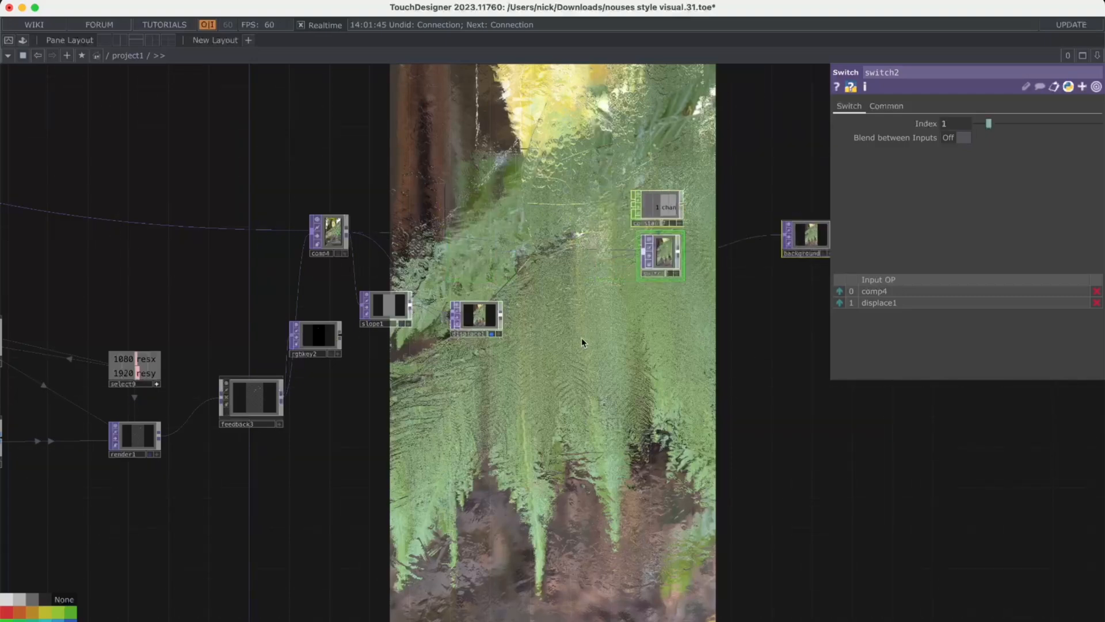
right_click(542, 299)
left_click(555, 286)
type("com")
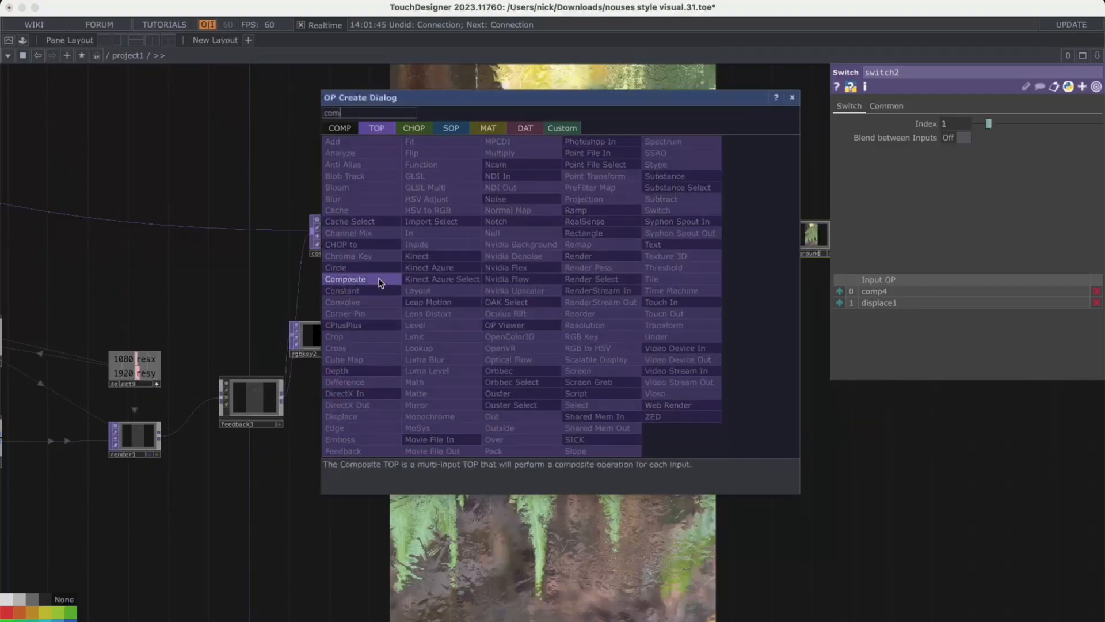
left_click(345, 279)
left_click(590, 332)
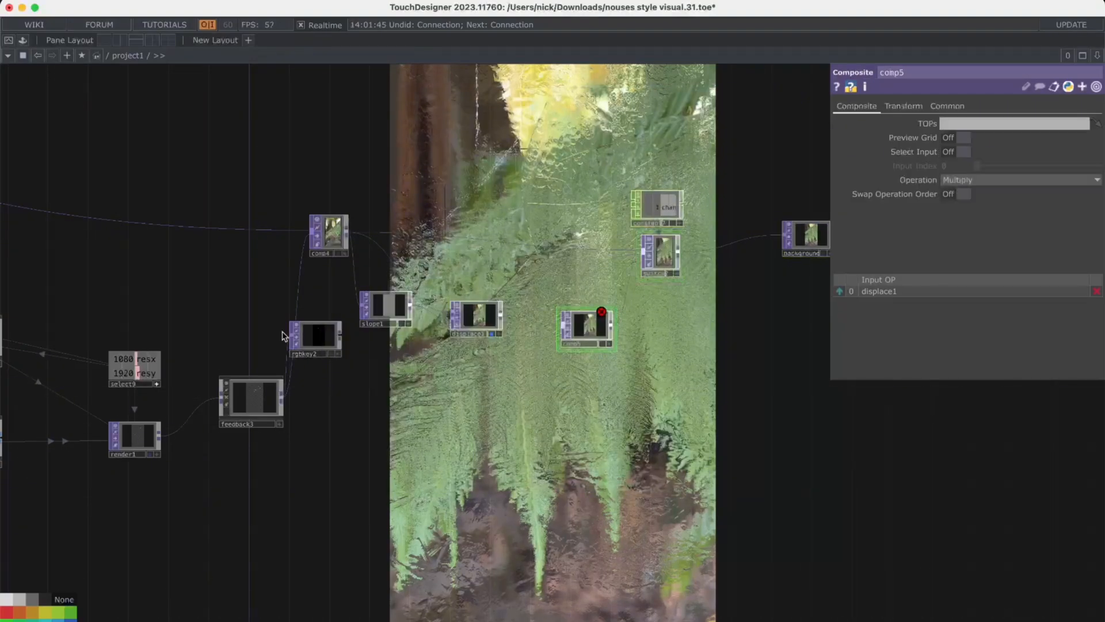
Step: Delete rgbkey2 and connect feedback3's output to comp5's second input
left_click(323, 333)
key("Delete")
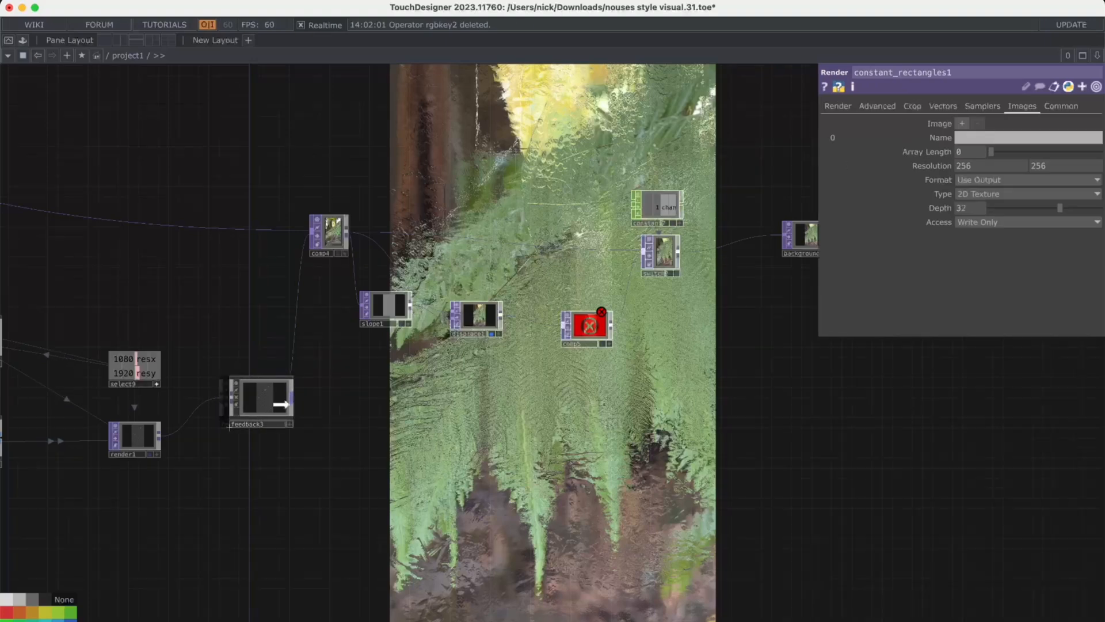
left_click_drag(540, 348, 561, 328)
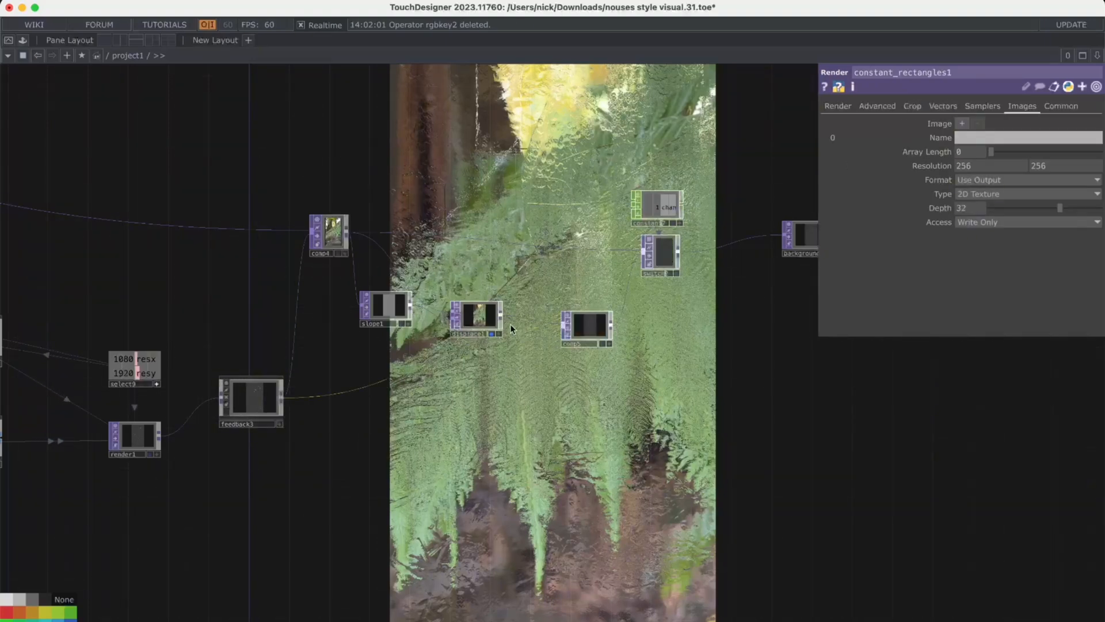
Step: Turn off displace1's display flag and show the background TOP behind the network instead
left_click(492, 333)
scroll(718, 279, "right", 5)
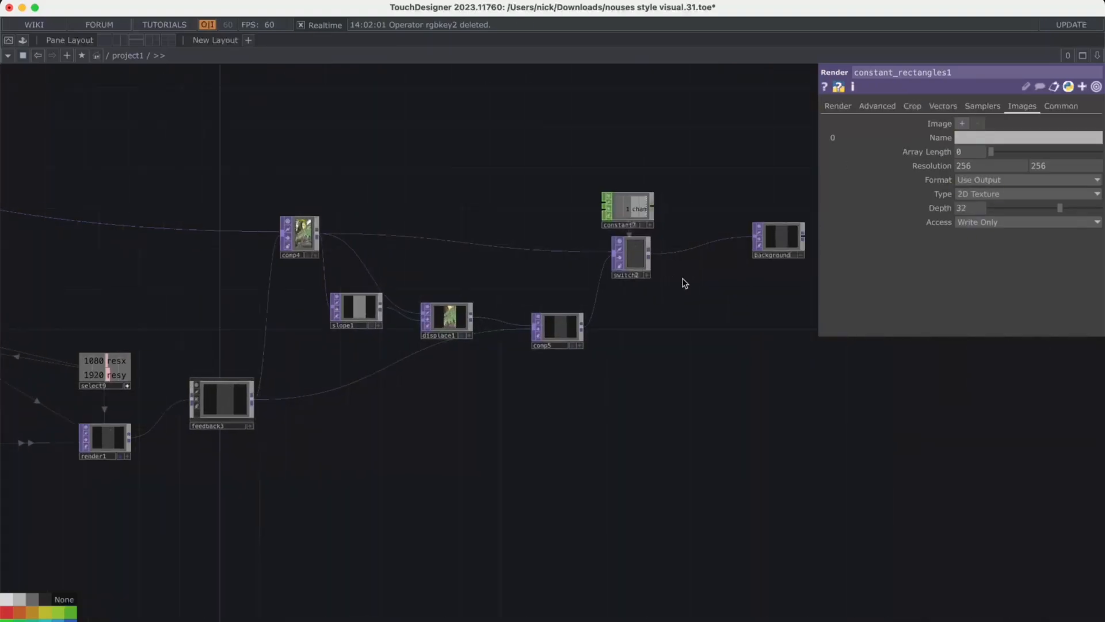
left_click(746, 255)
Step: Try Add, Y Film, Z Film, Multiply, Maximum and Freeze as comp5's Operation
left_click(512, 330)
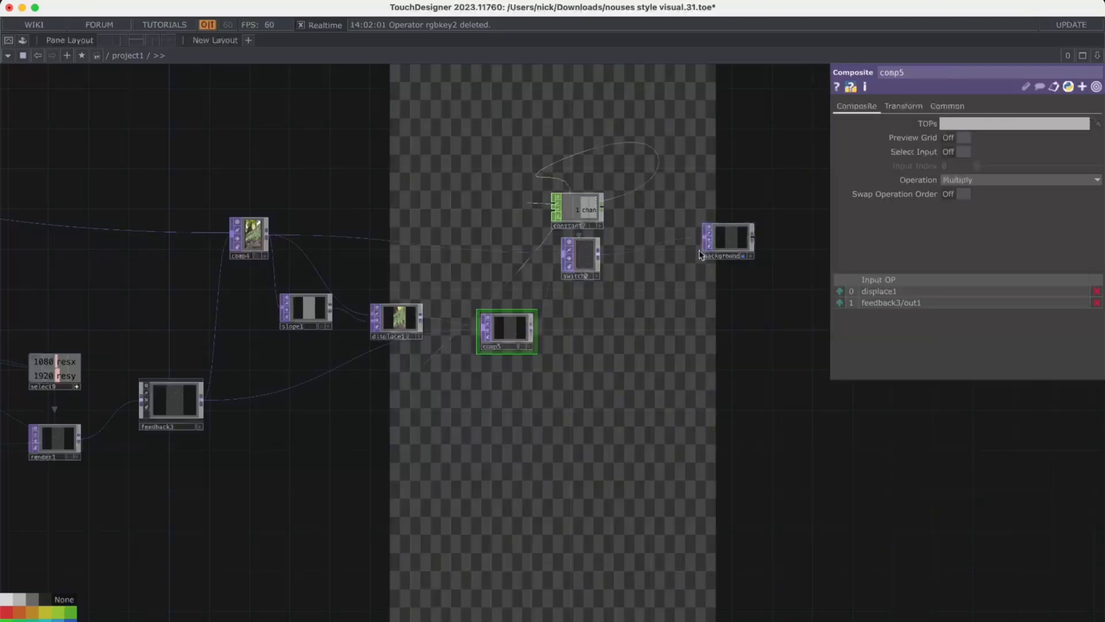
left_click(962, 180)
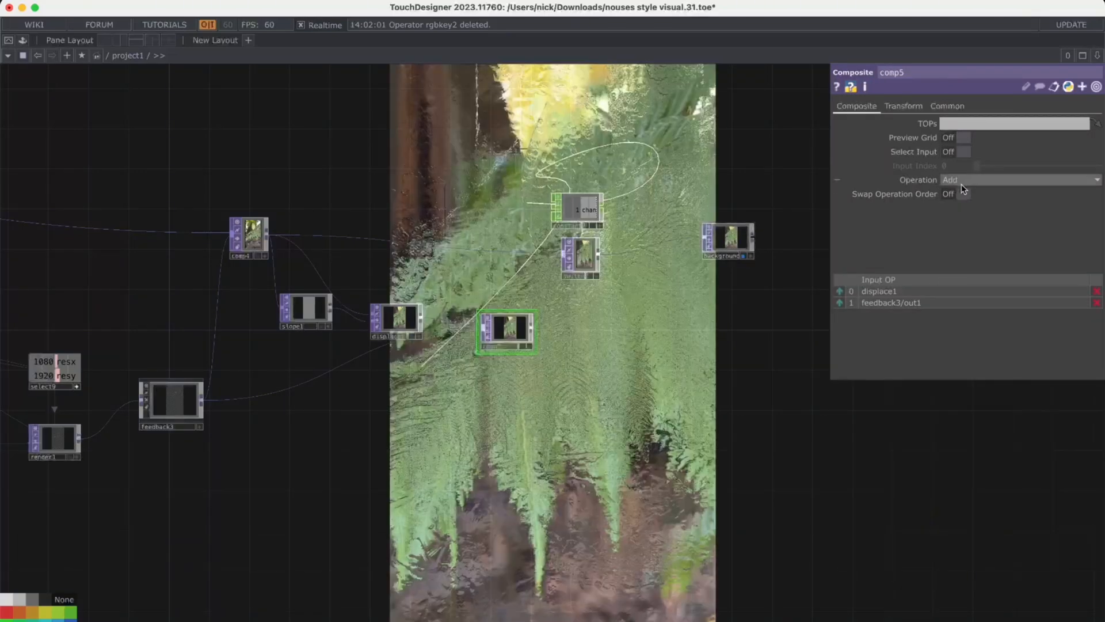
left_click(990, 180)
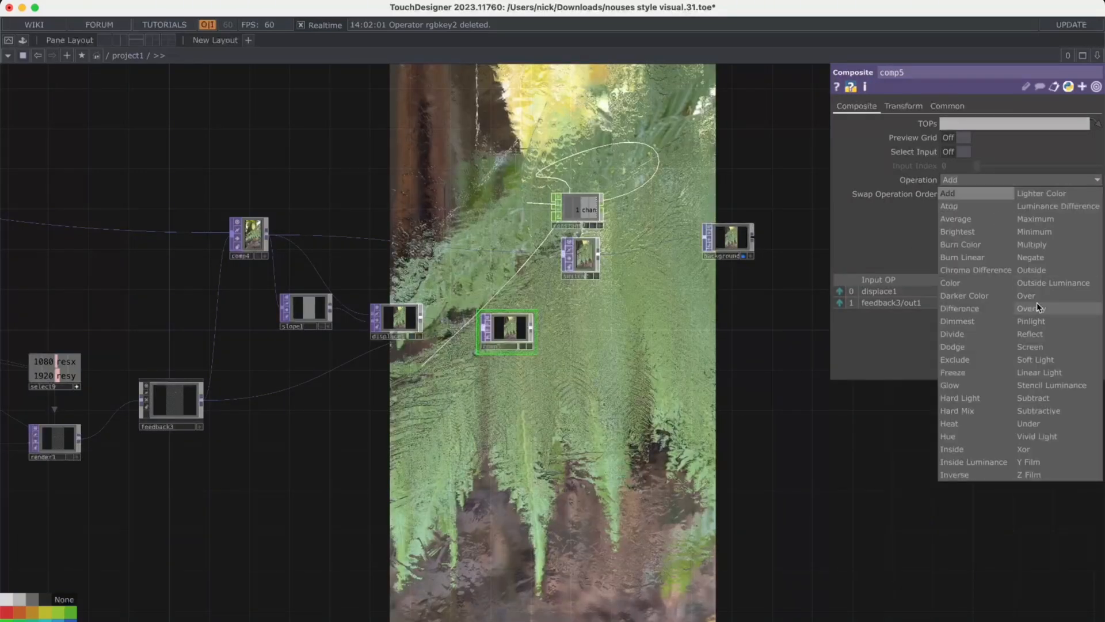
left_click(1051, 461)
left_click(1007, 185)
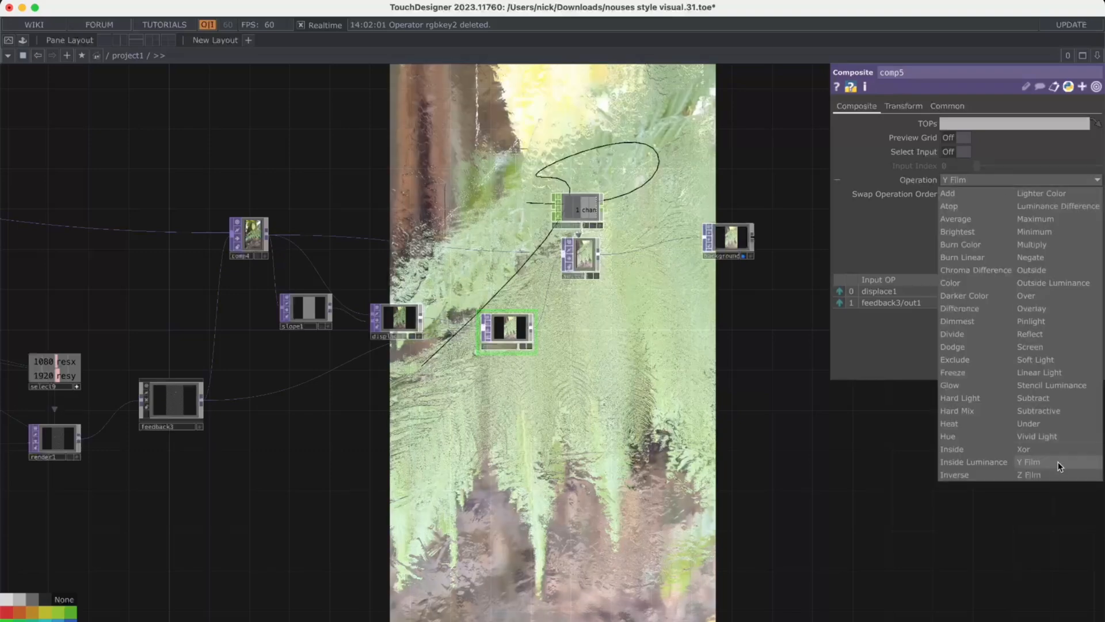
left_click(1056, 474)
left_click(1020, 181)
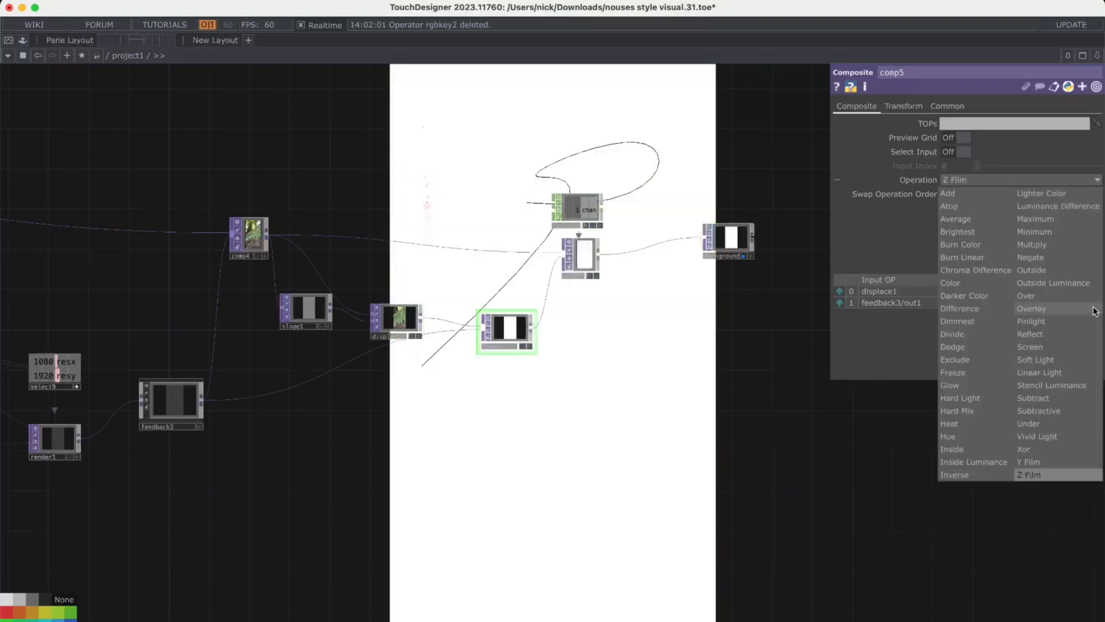
left_click(1033, 244)
left_click(1011, 182)
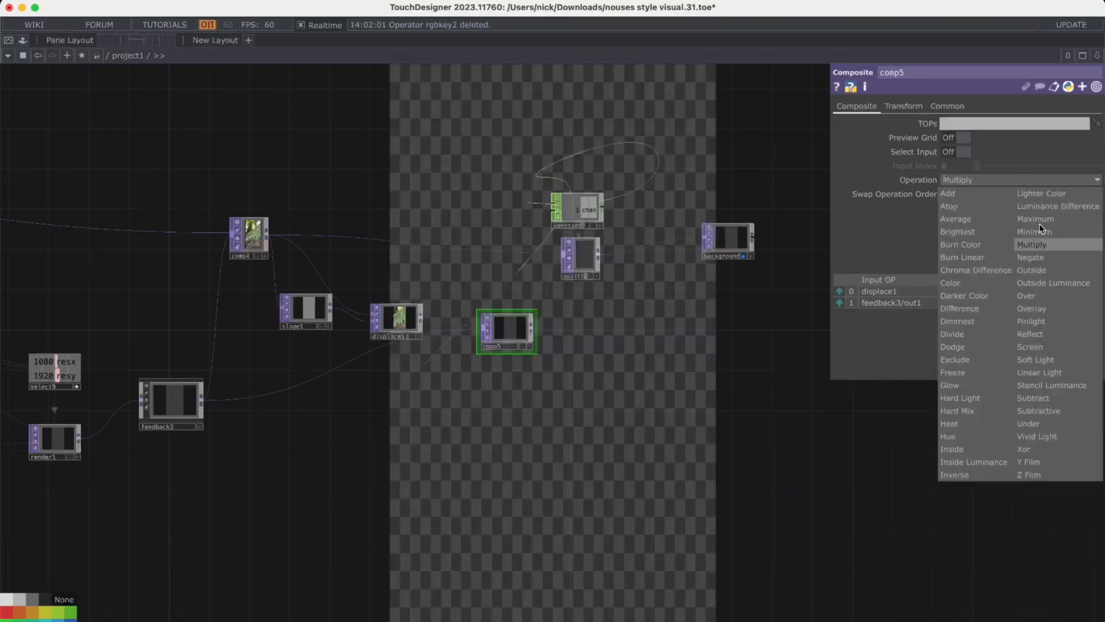
left_click(1037, 221)
left_click(1002, 179)
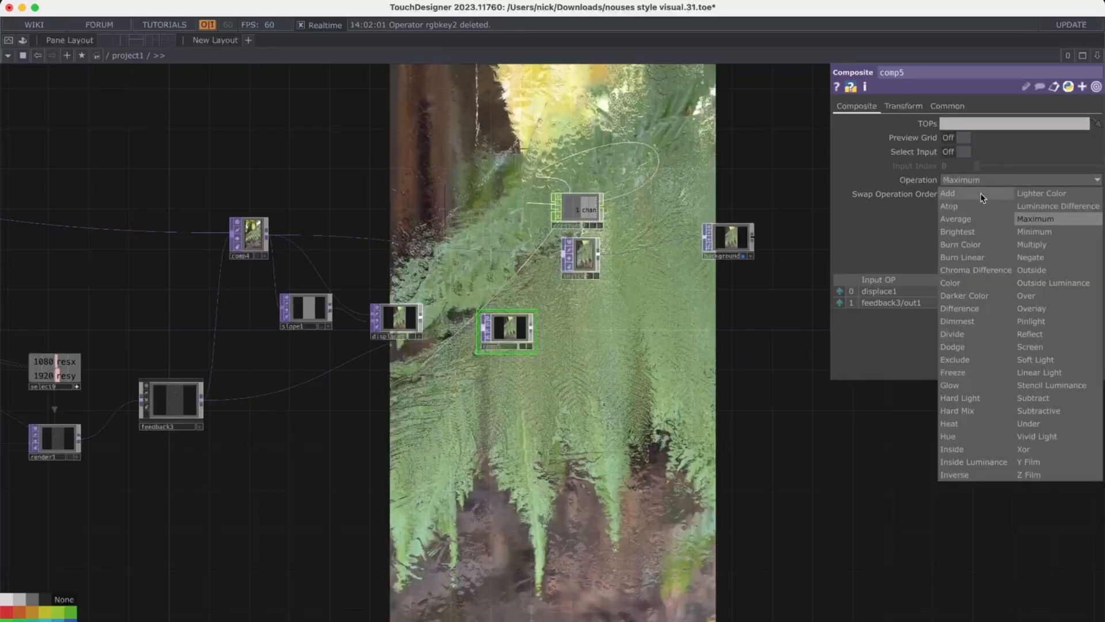
left_click(962, 372)
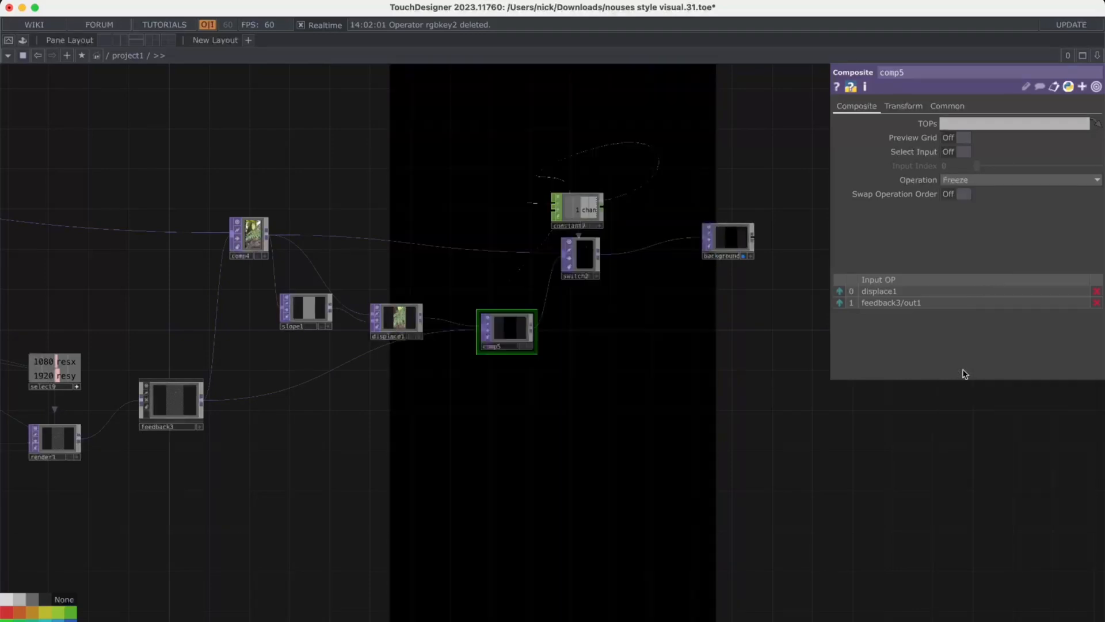
Step: Set comp5's Operation to Screen and save the project
left_click(991, 180)
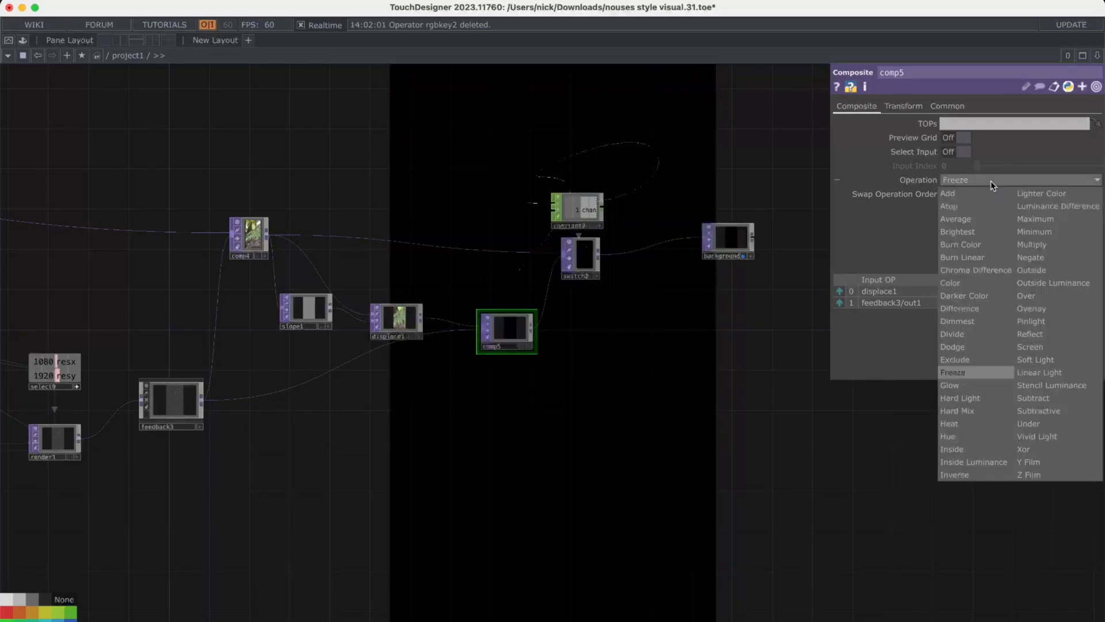
left_click(1061, 346)
left_click_drag(685, 336, 704, 417)
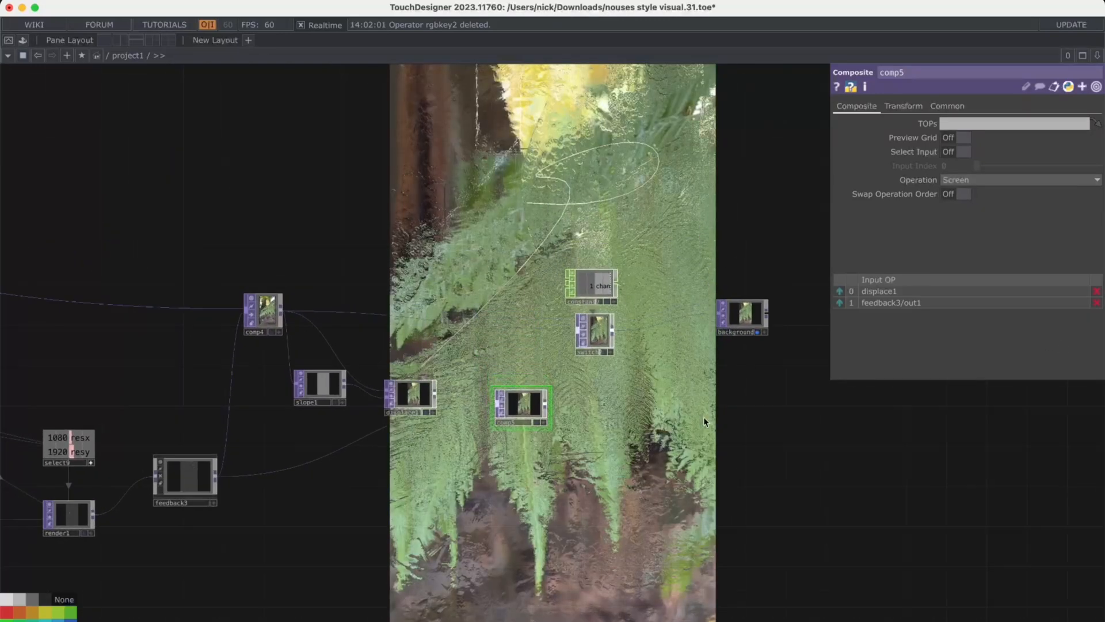
key("ctrl+s")
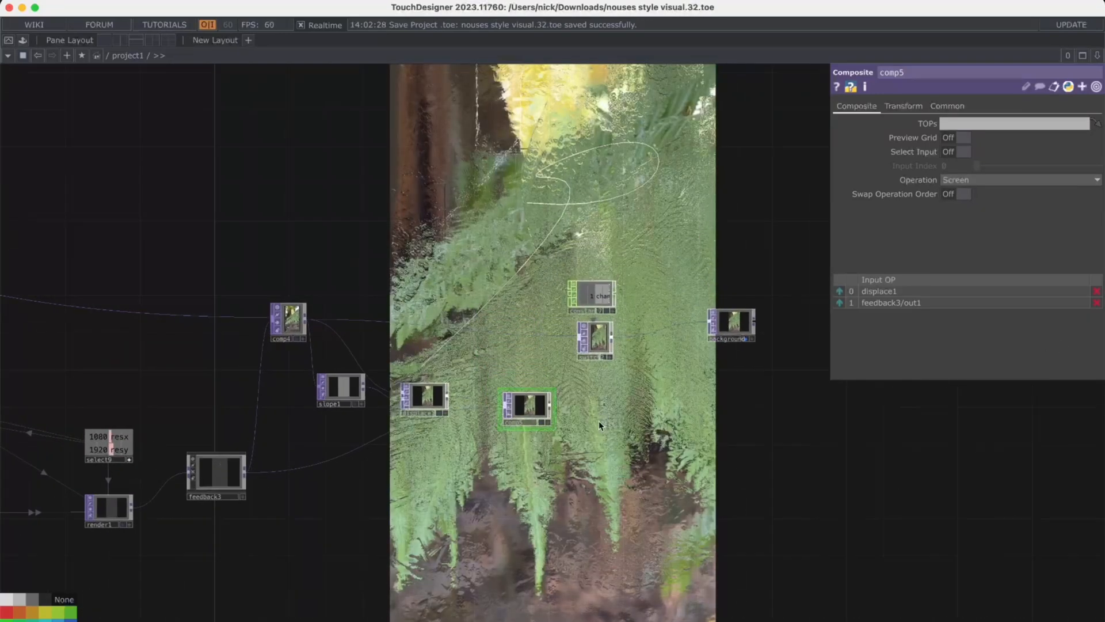
Step: Toggle lock1's Lock off and on to check the composited lines over the displaced background
scroll(598, 420, "down", 6)
left_click(302, 280)
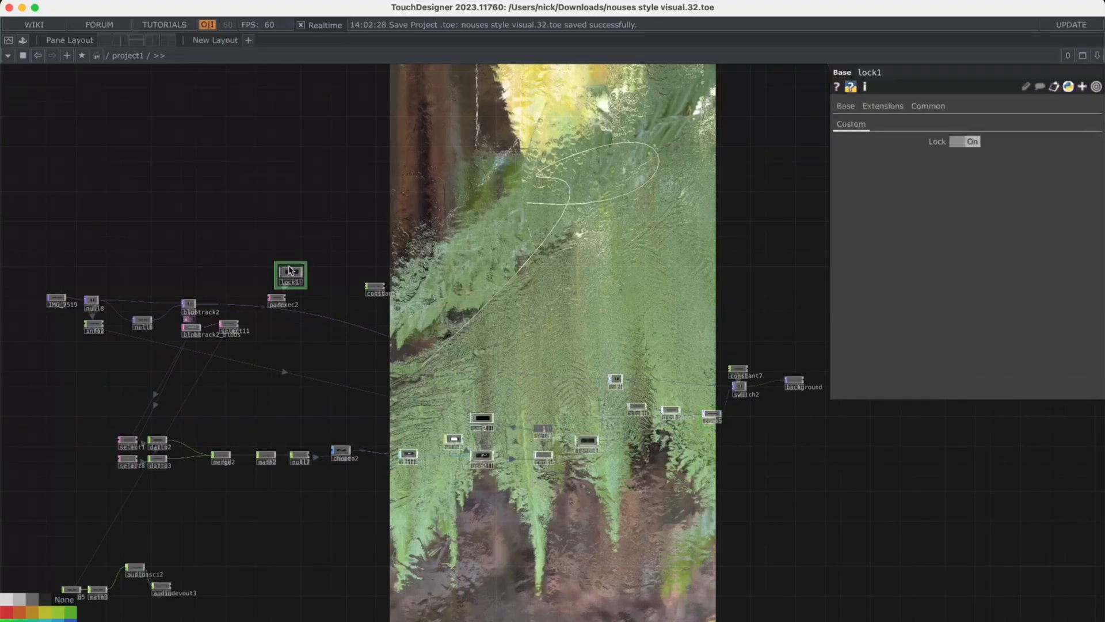
left_click(969, 142)
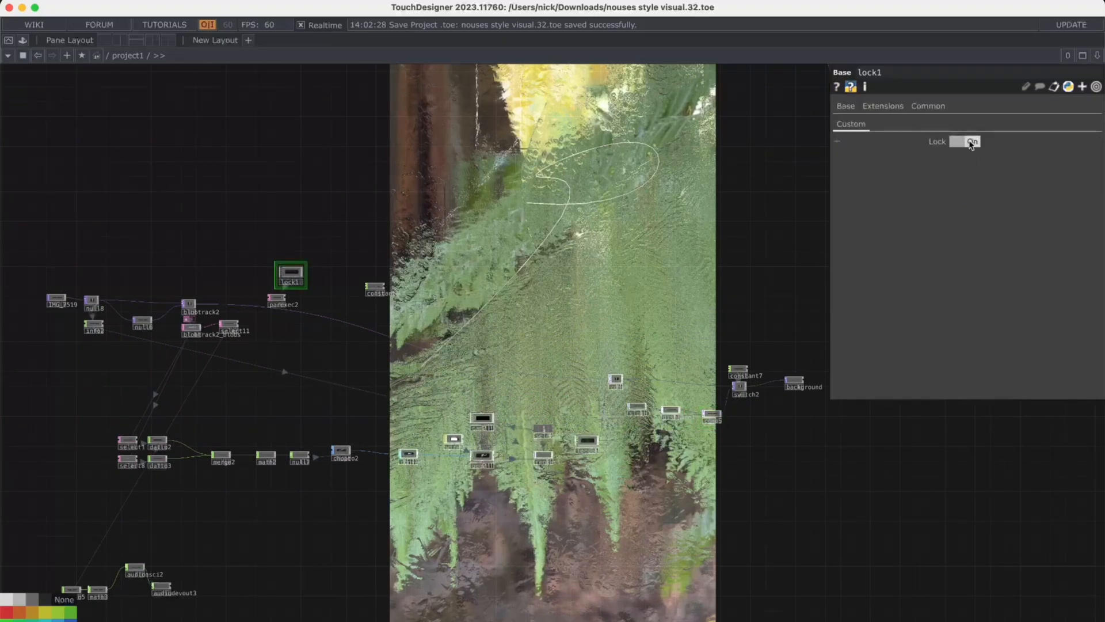
left_click(969, 143)
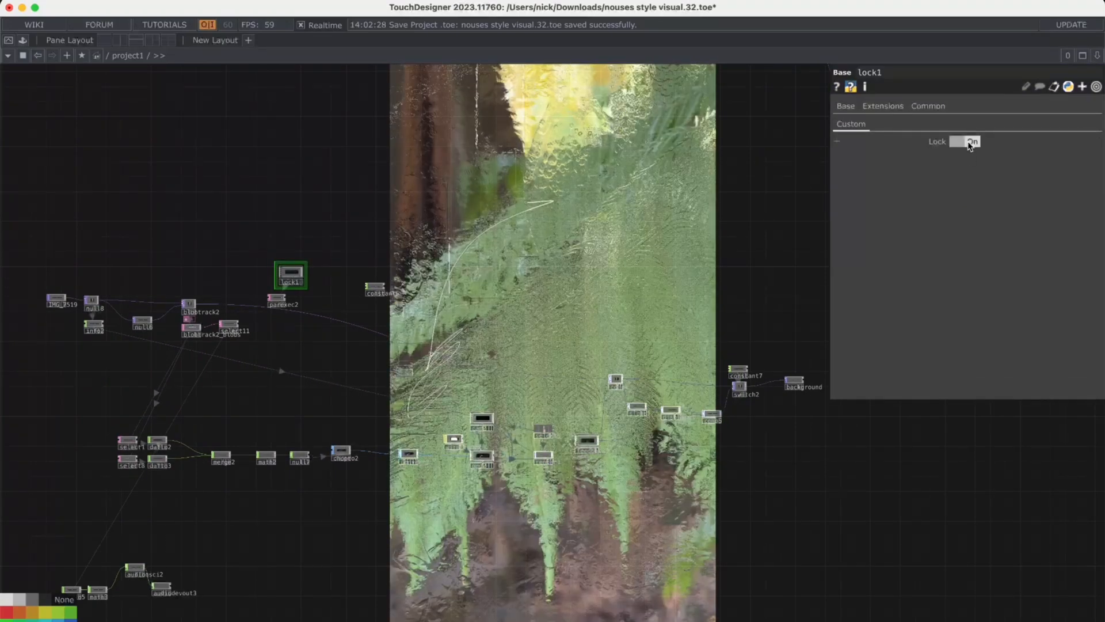
left_click(969, 143)
left_click(970, 142)
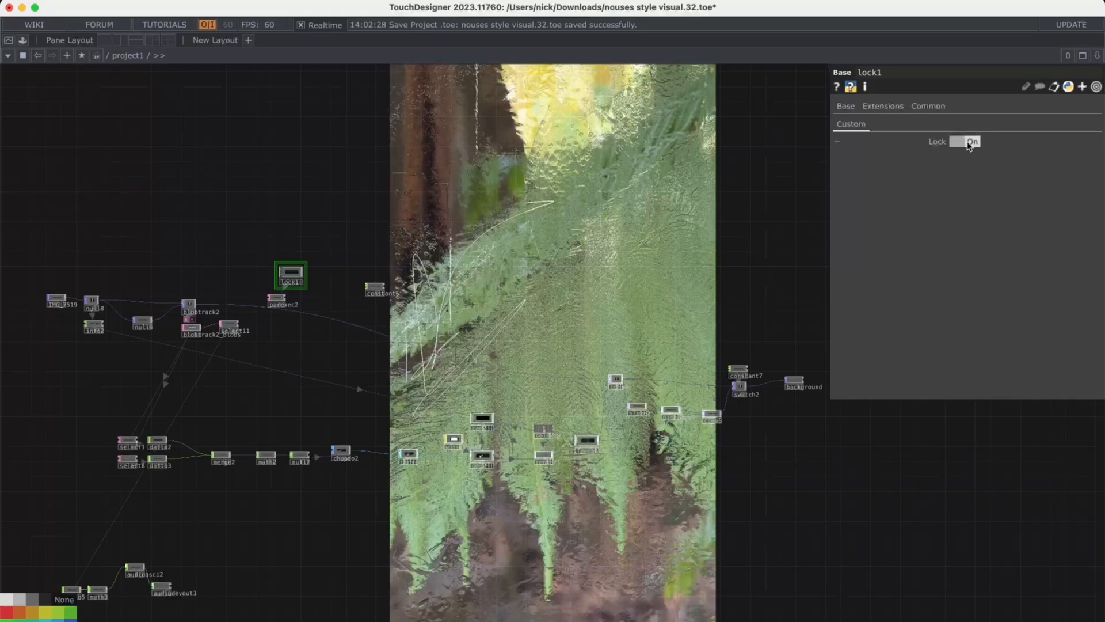
Step: Set displace1's UV Weight to 1 and its Offset Weight to 0
scroll(794, 344, "up", 4)
left_click(561, 472)
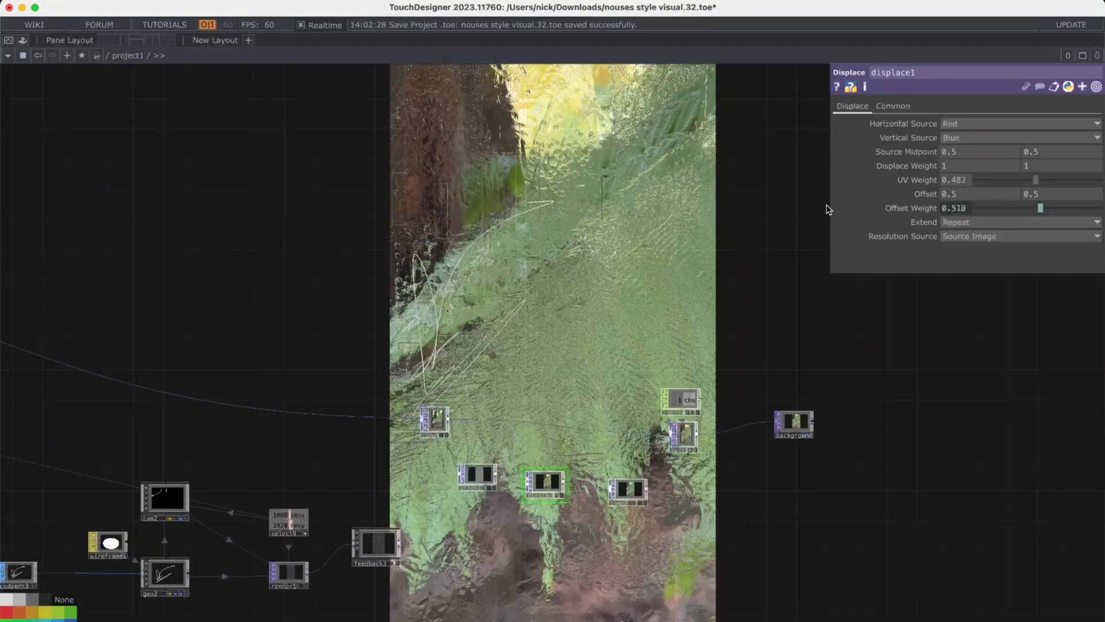
left_click_drag(1041, 180, 1101, 182)
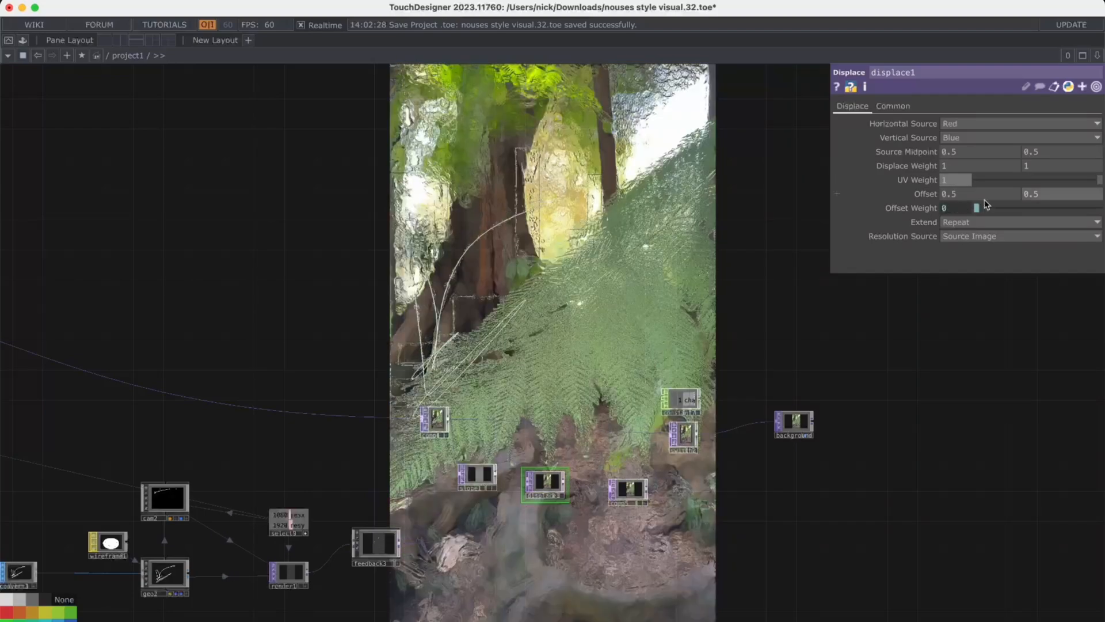
Step: Switch lock1's Lock off and on repeatedly to check the new displacement weights, leaving it on
scroll(525, 296, "down", 4)
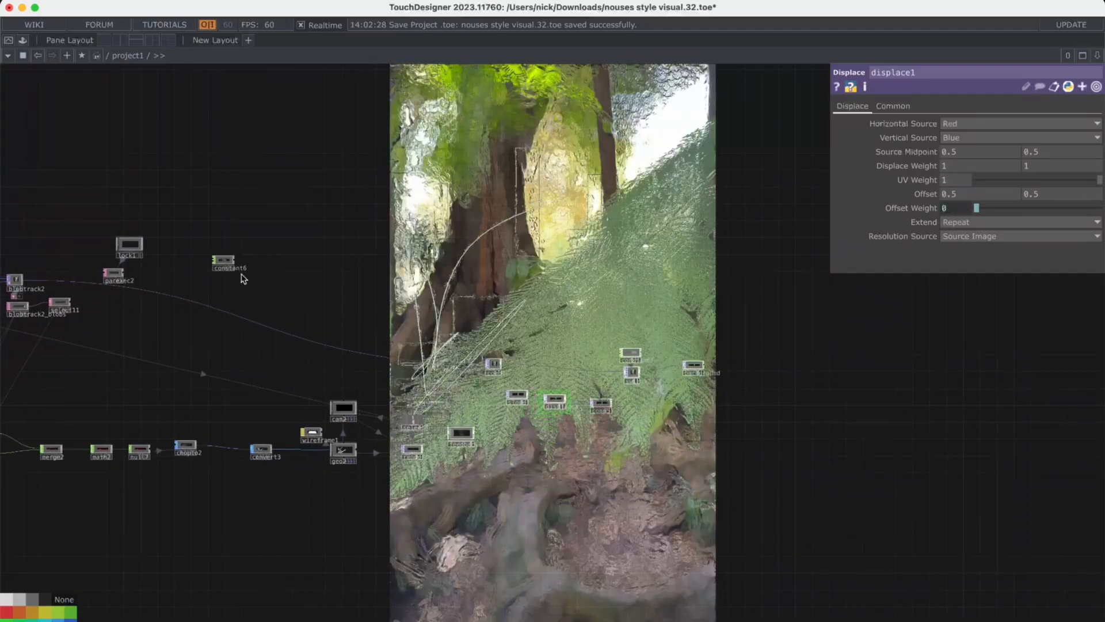
left_click(130, 246)
left_click(960, 142)
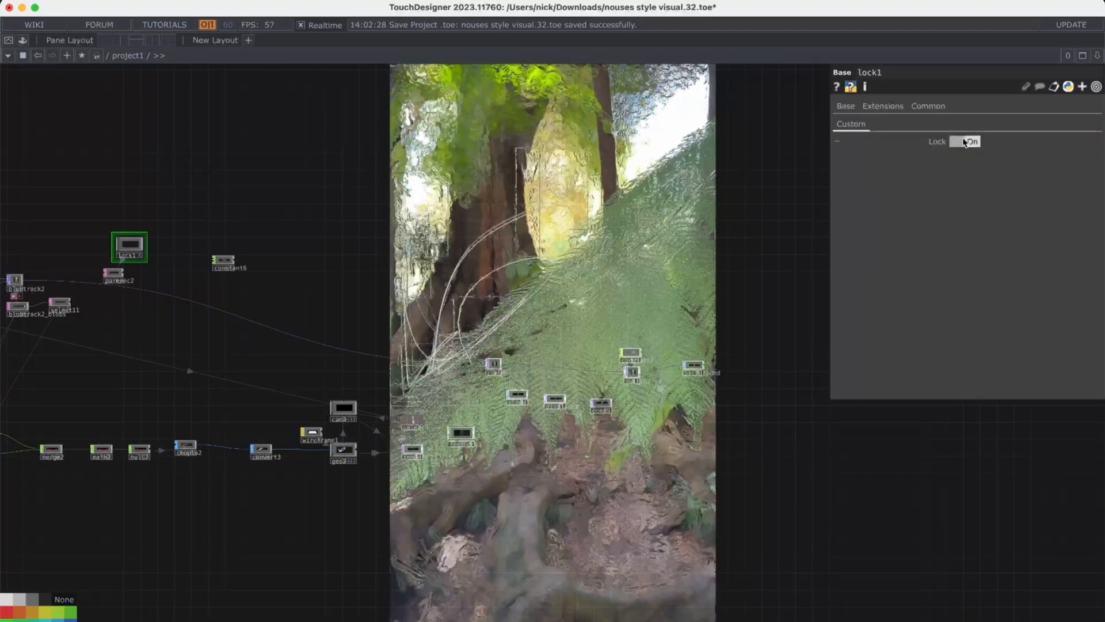
left_click(965, 143)
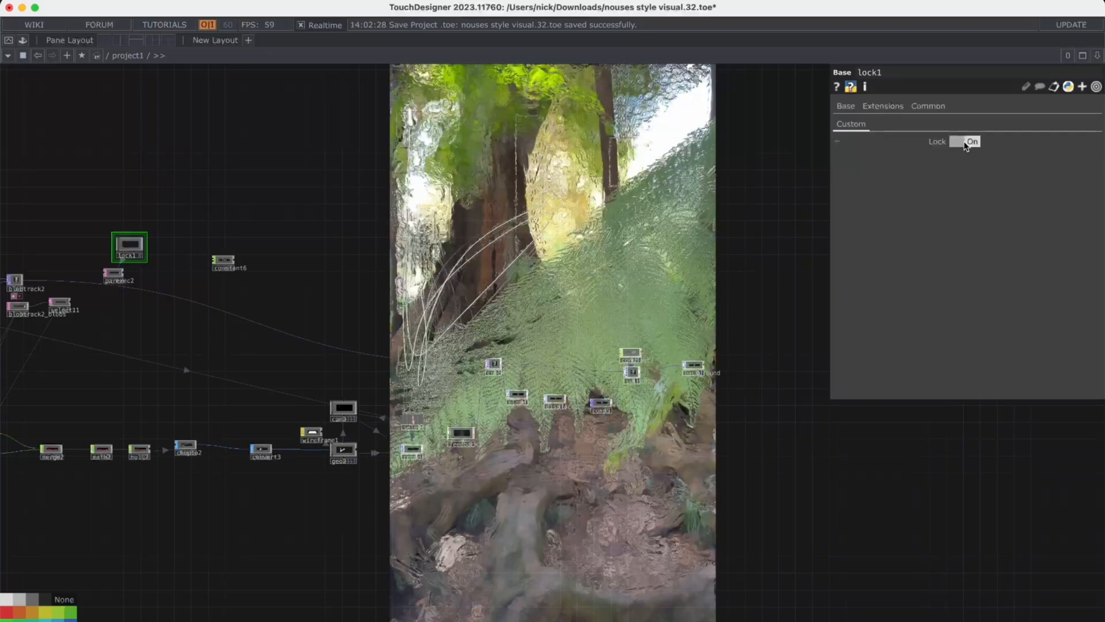
left_click(966, 146)
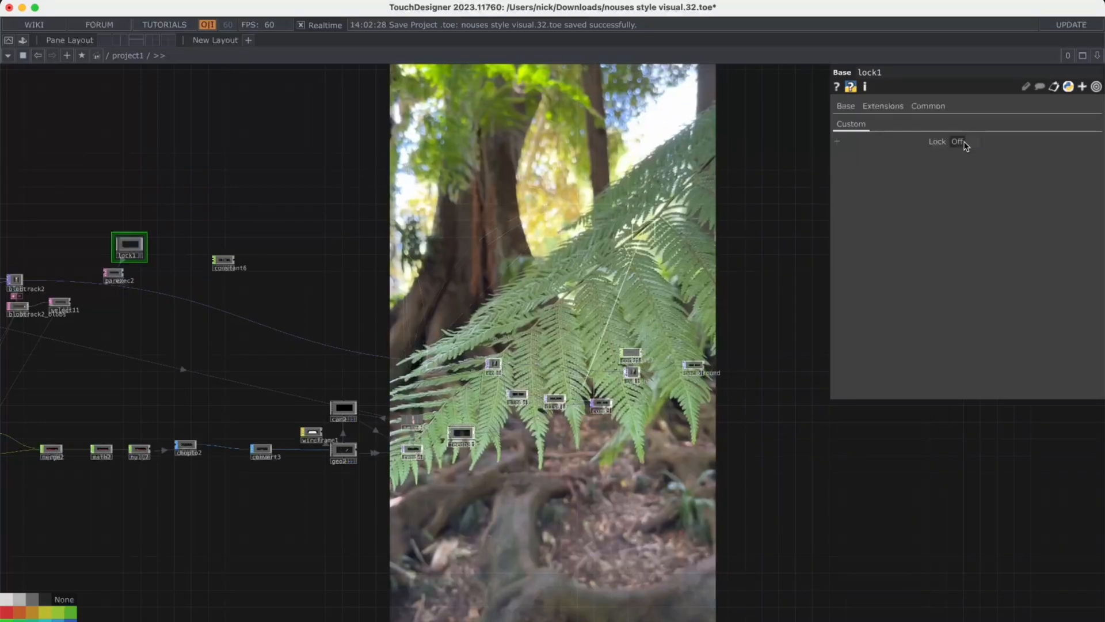
left_click(965, 146)
left_click(966, 144)
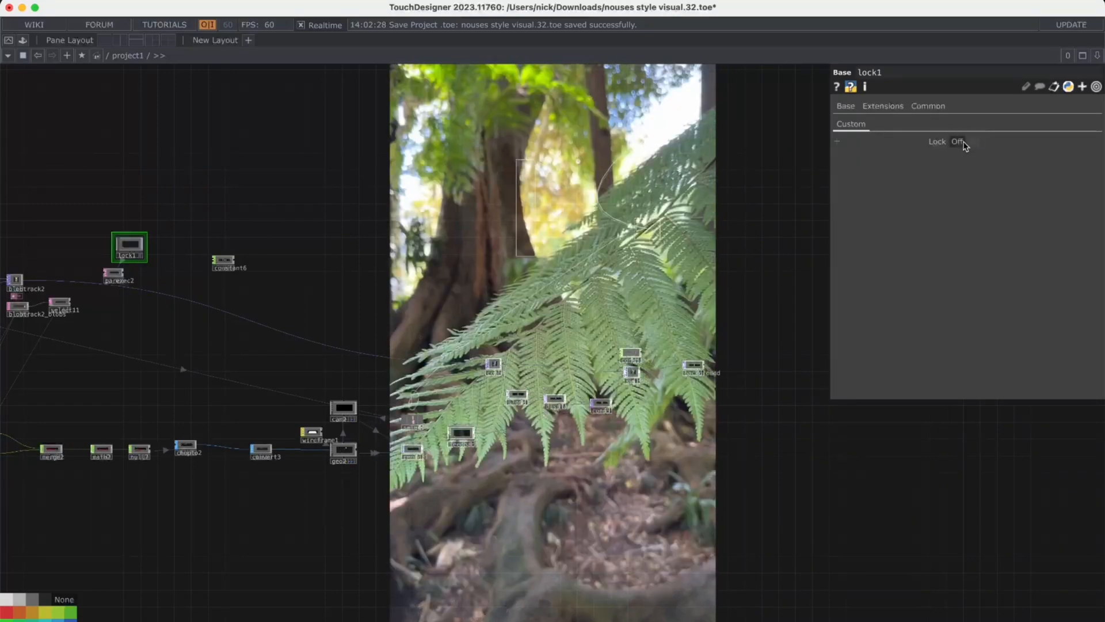
left_click(966, 144)
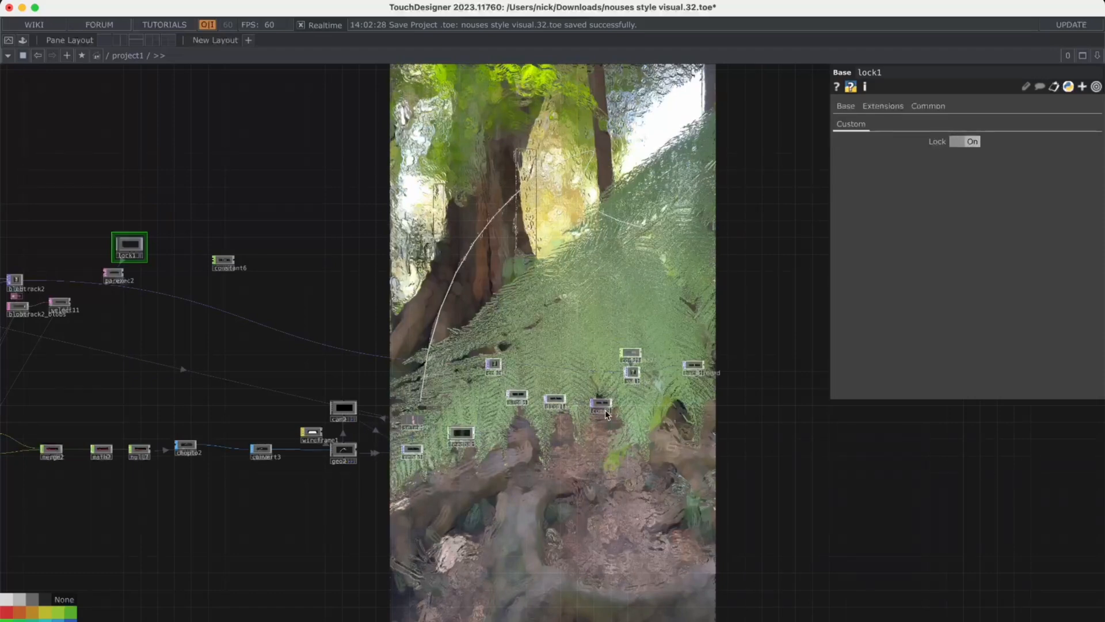
Step: Try a vertical Displace Weight of .5 on displace1 and undo the change
scroll(554, 409, "up", 3)
left_click(544, 399)
left_click(1040, 167)
type(".5")
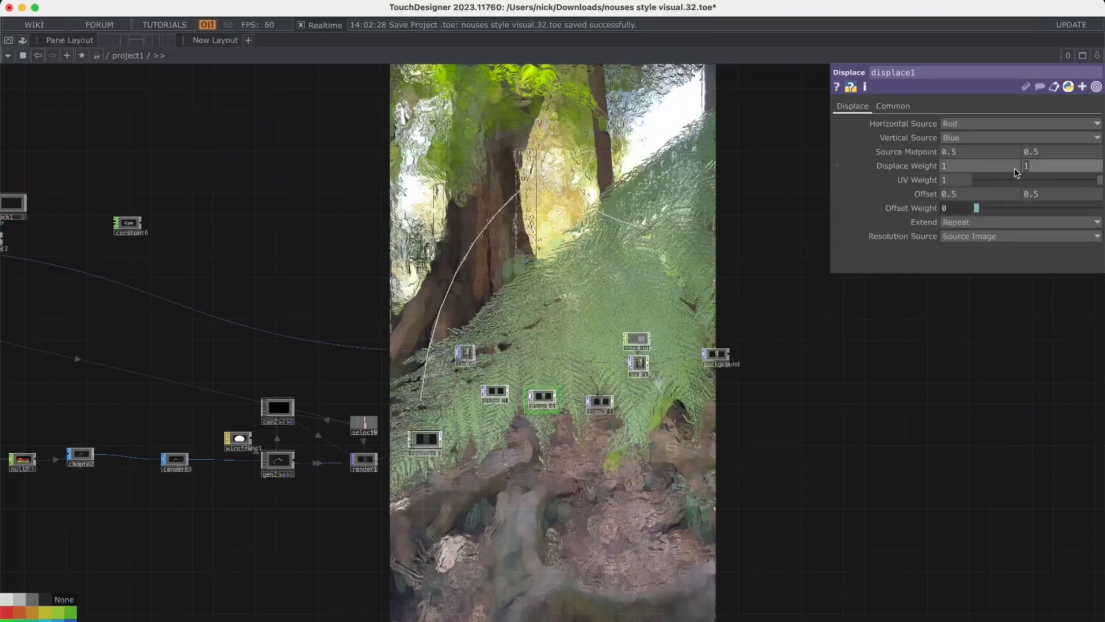
key("Return")
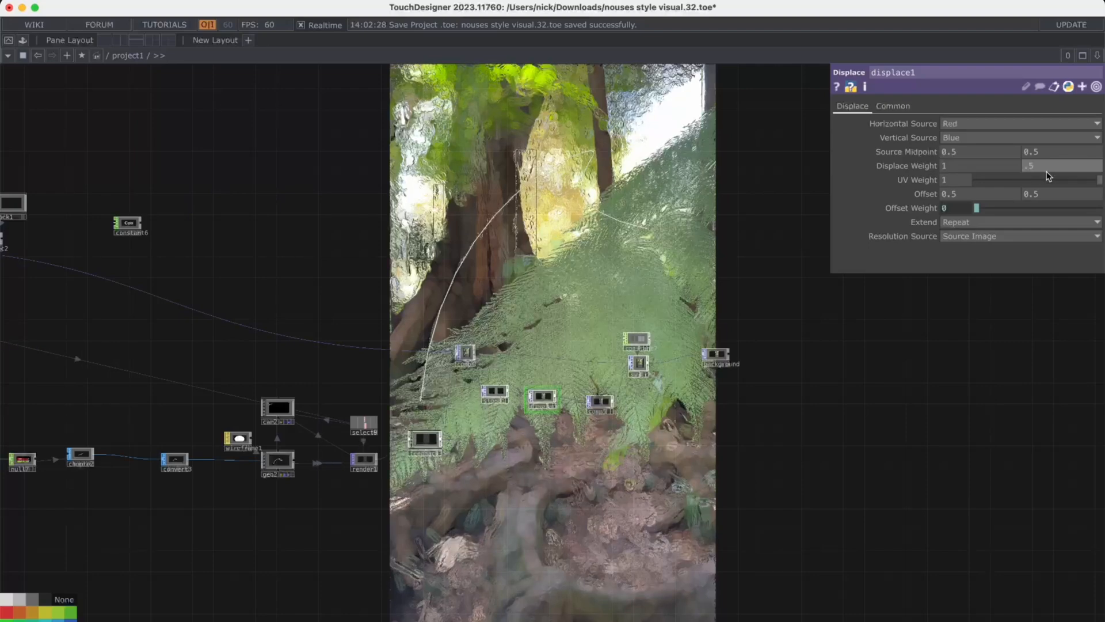
key("super+z")
Step: Save the project
scroll(648, 452, "down", 5)
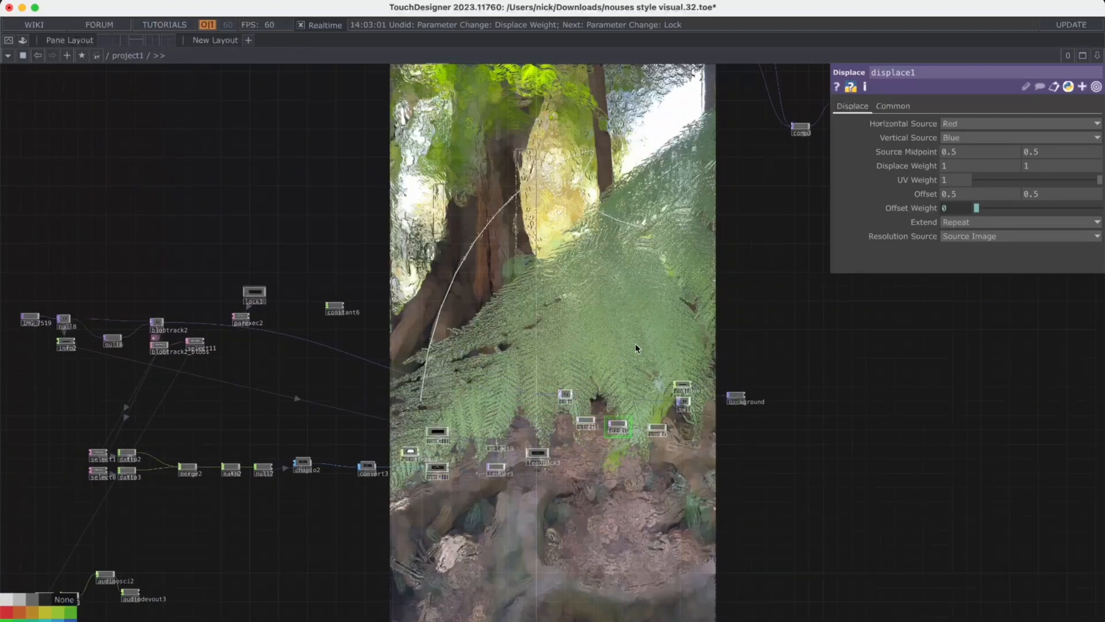
key("super+s")
scroll(522, 334, "down", 1)
scroll(522, 335, "down", 1)
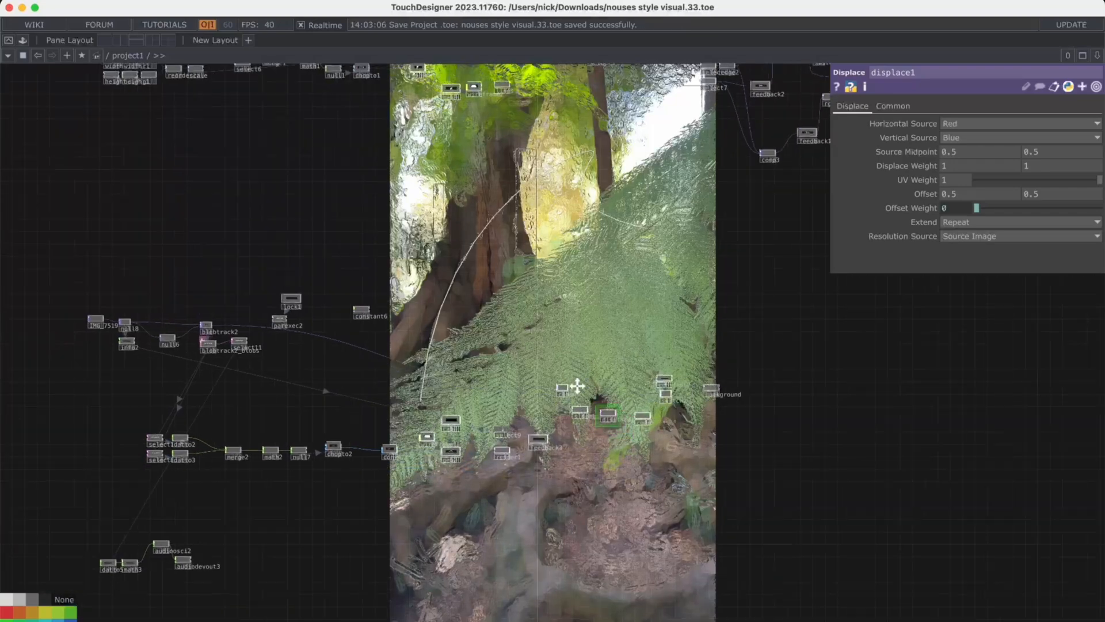
left_click_drag(576, 387, 657, 453)
scroll(593, 359, "down", 2)
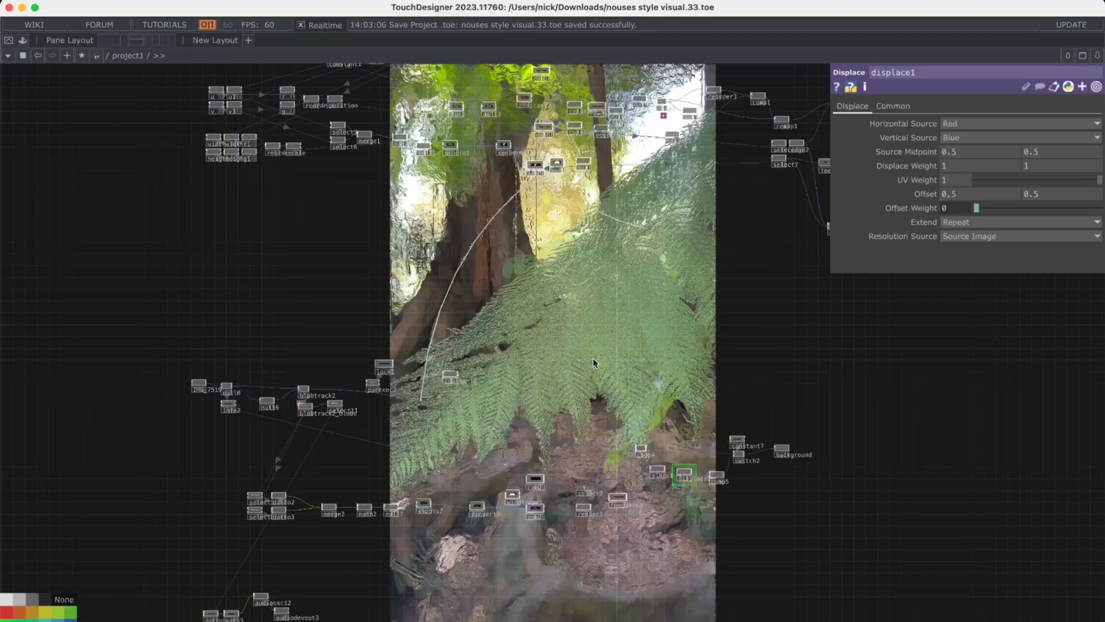
scroll(593, 363, "down", 5)
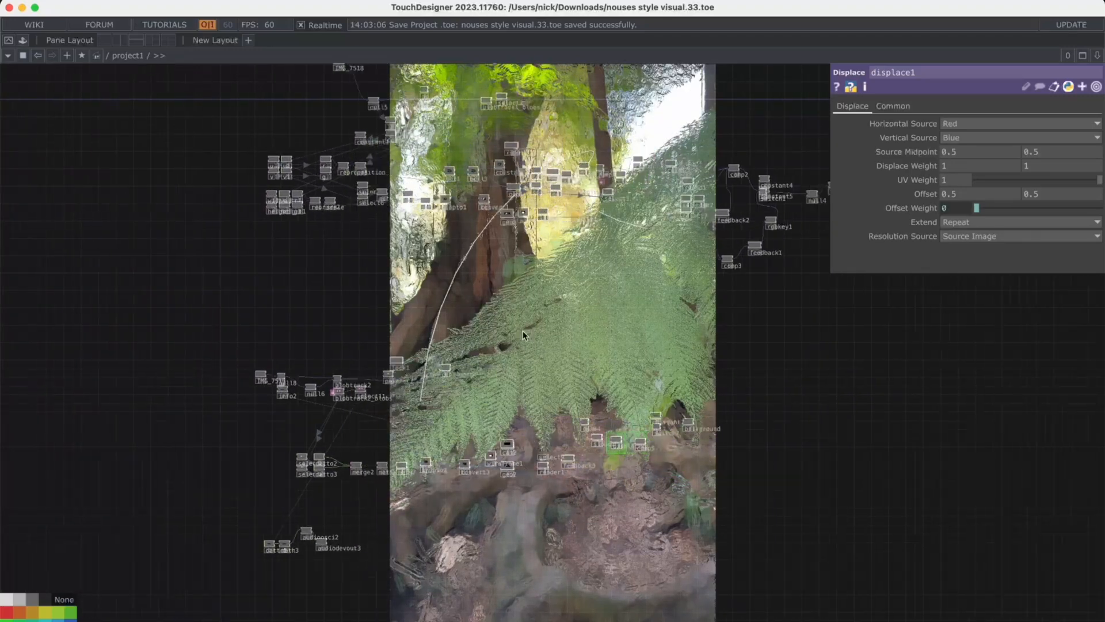